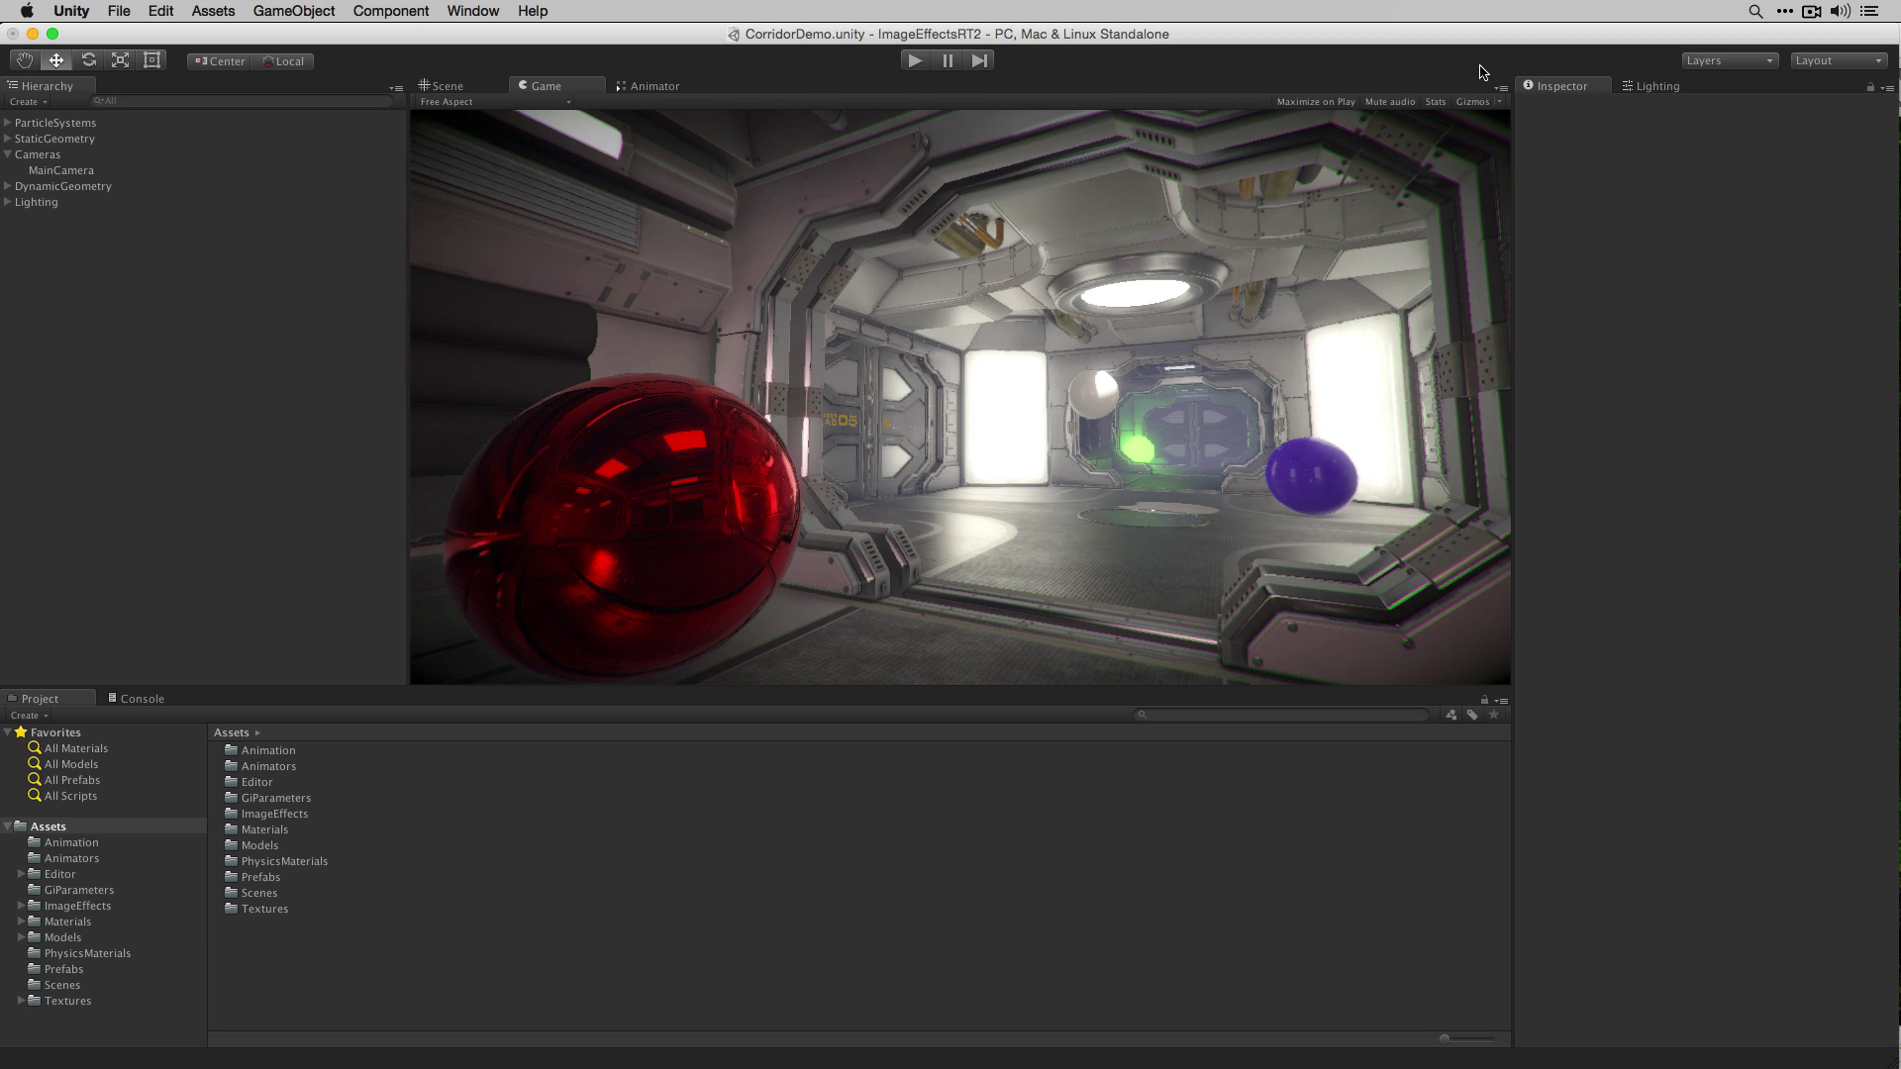
Step: Open the Scenes asset folder and select the MainCamera object inside the Cameras group
click(114, 993)
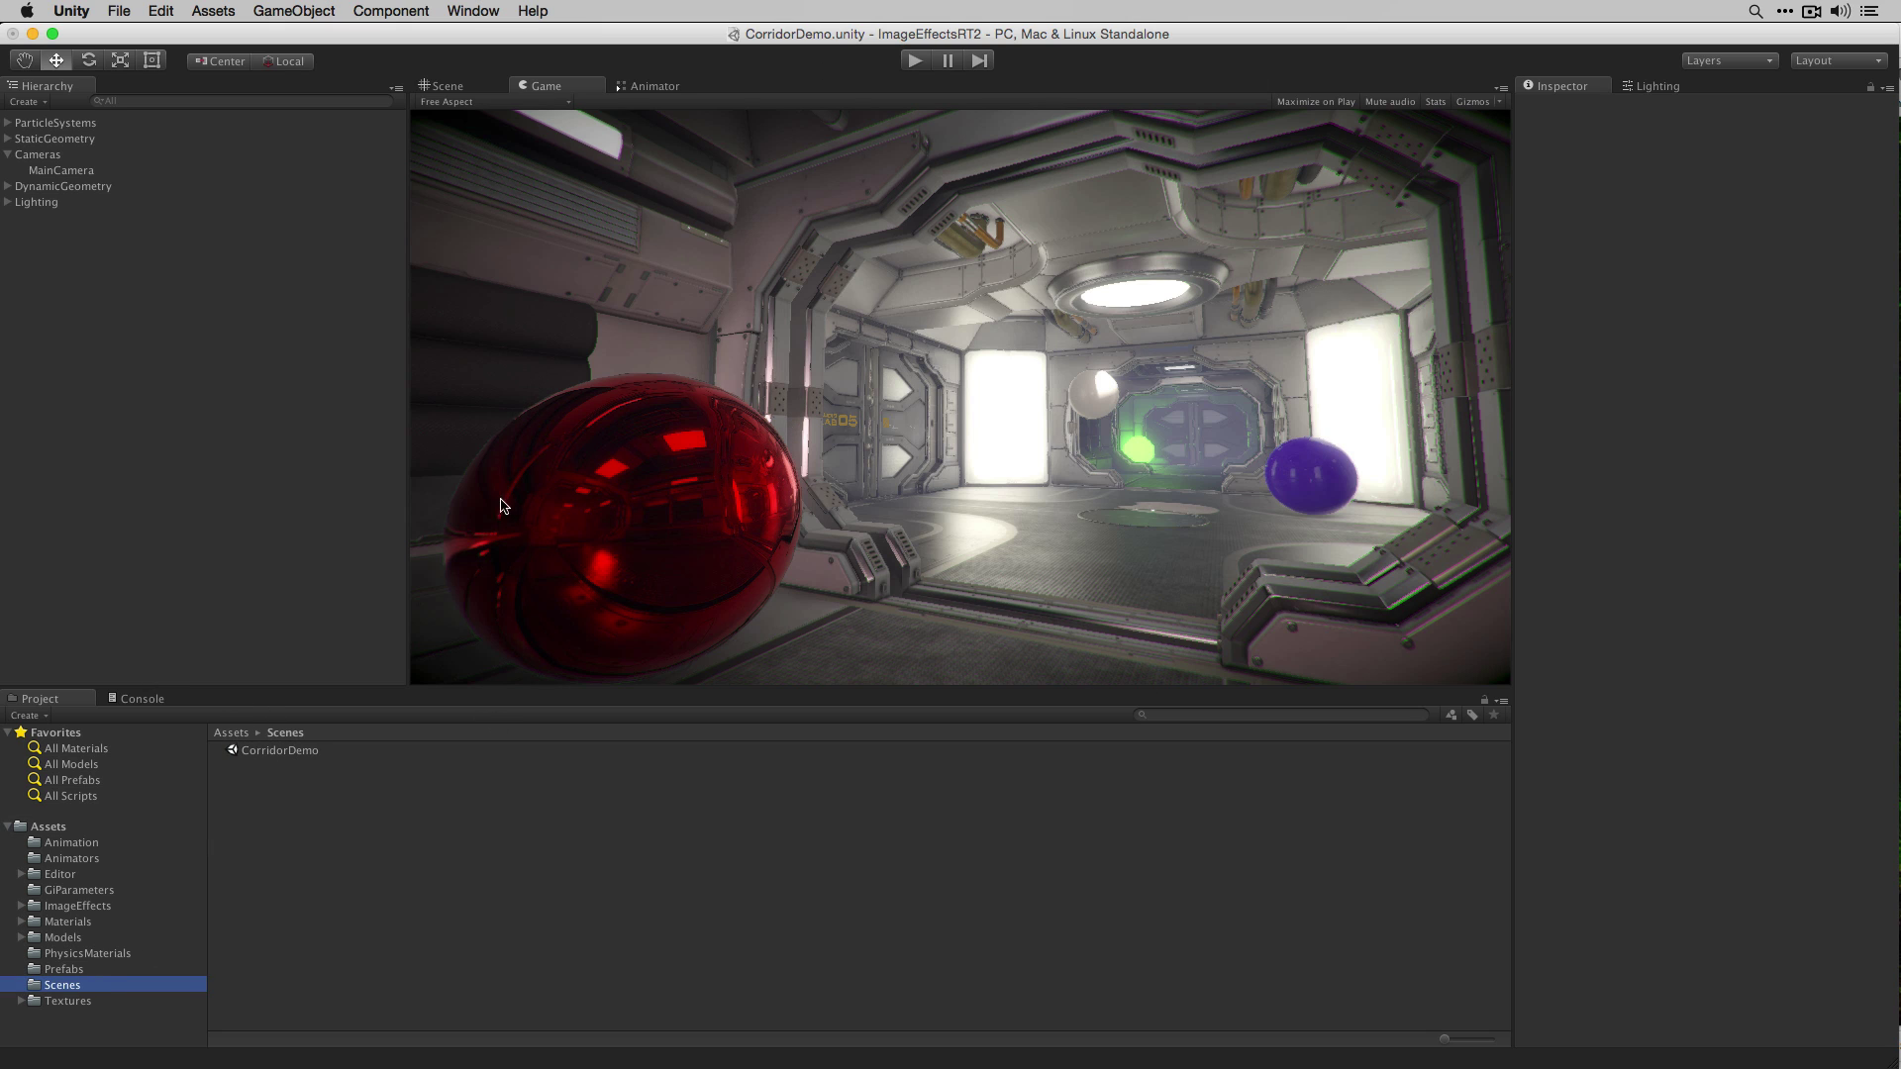
click(8, 155)
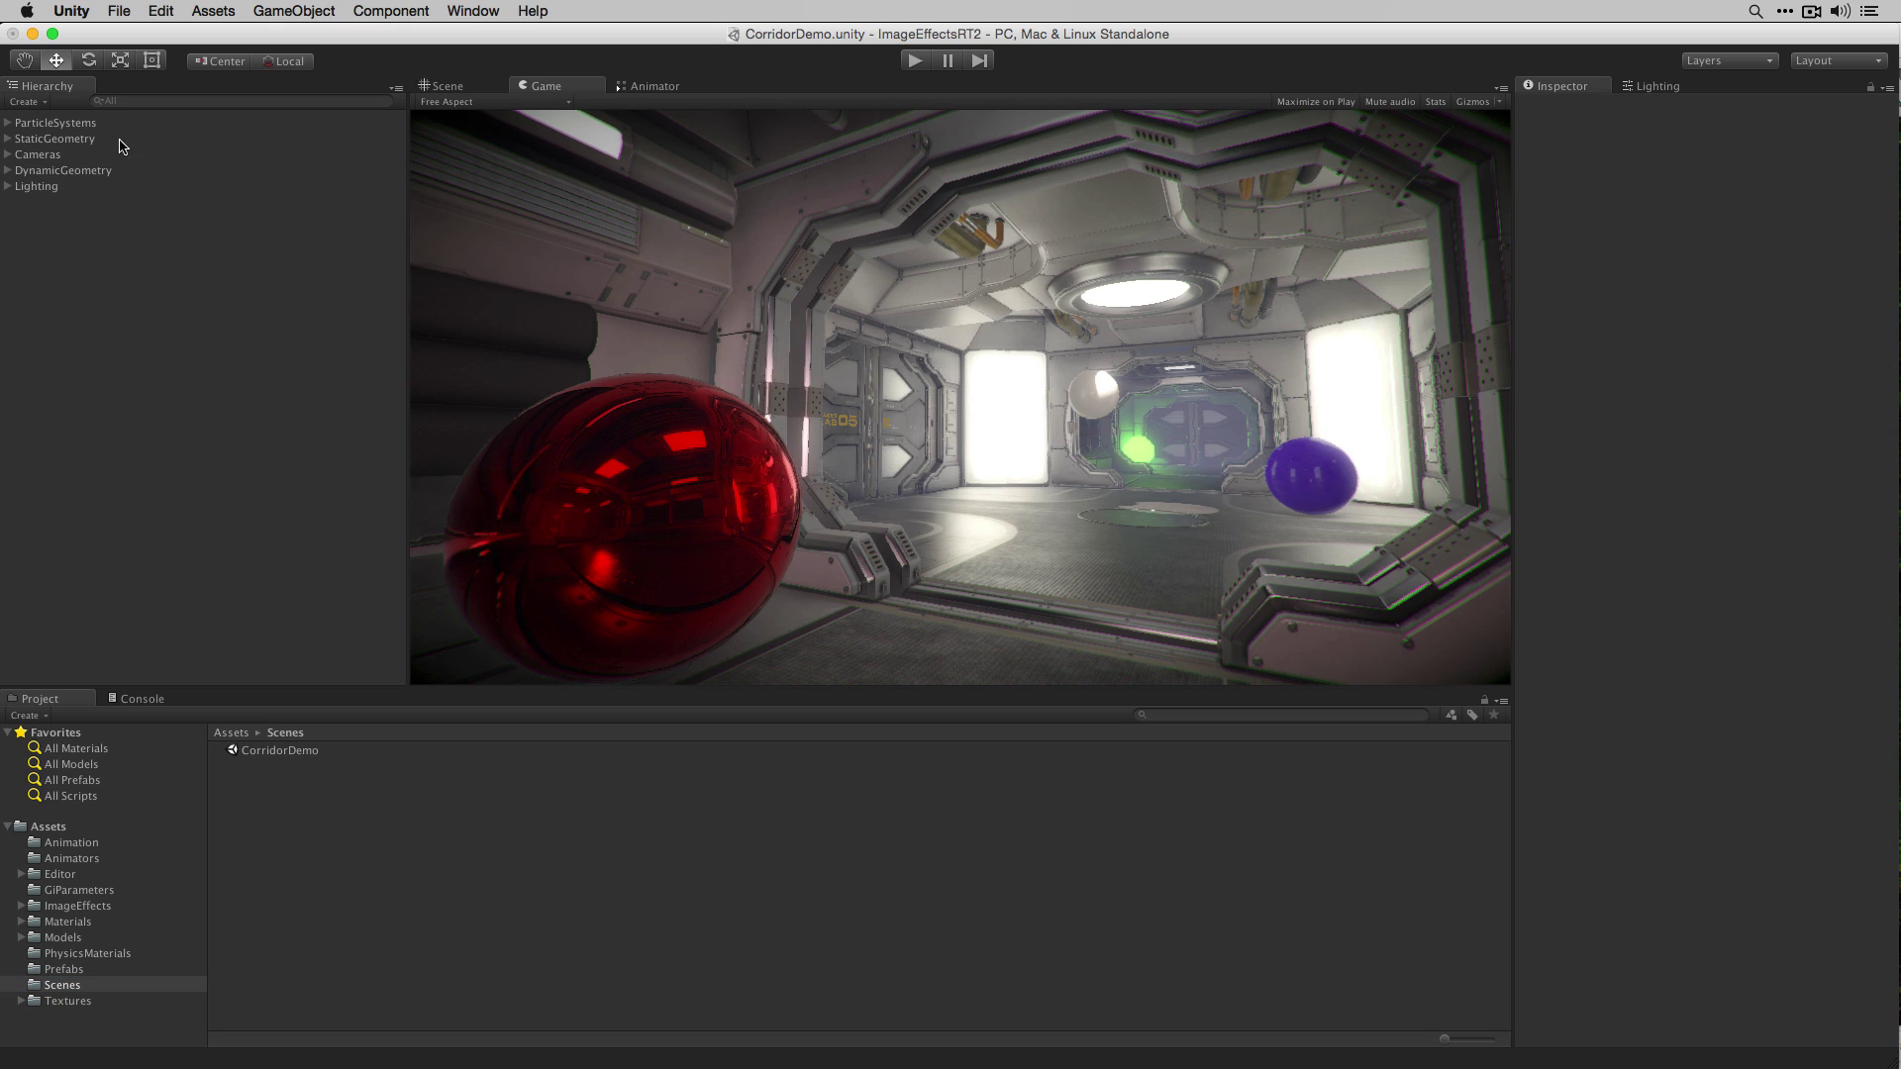
click(45, 157)
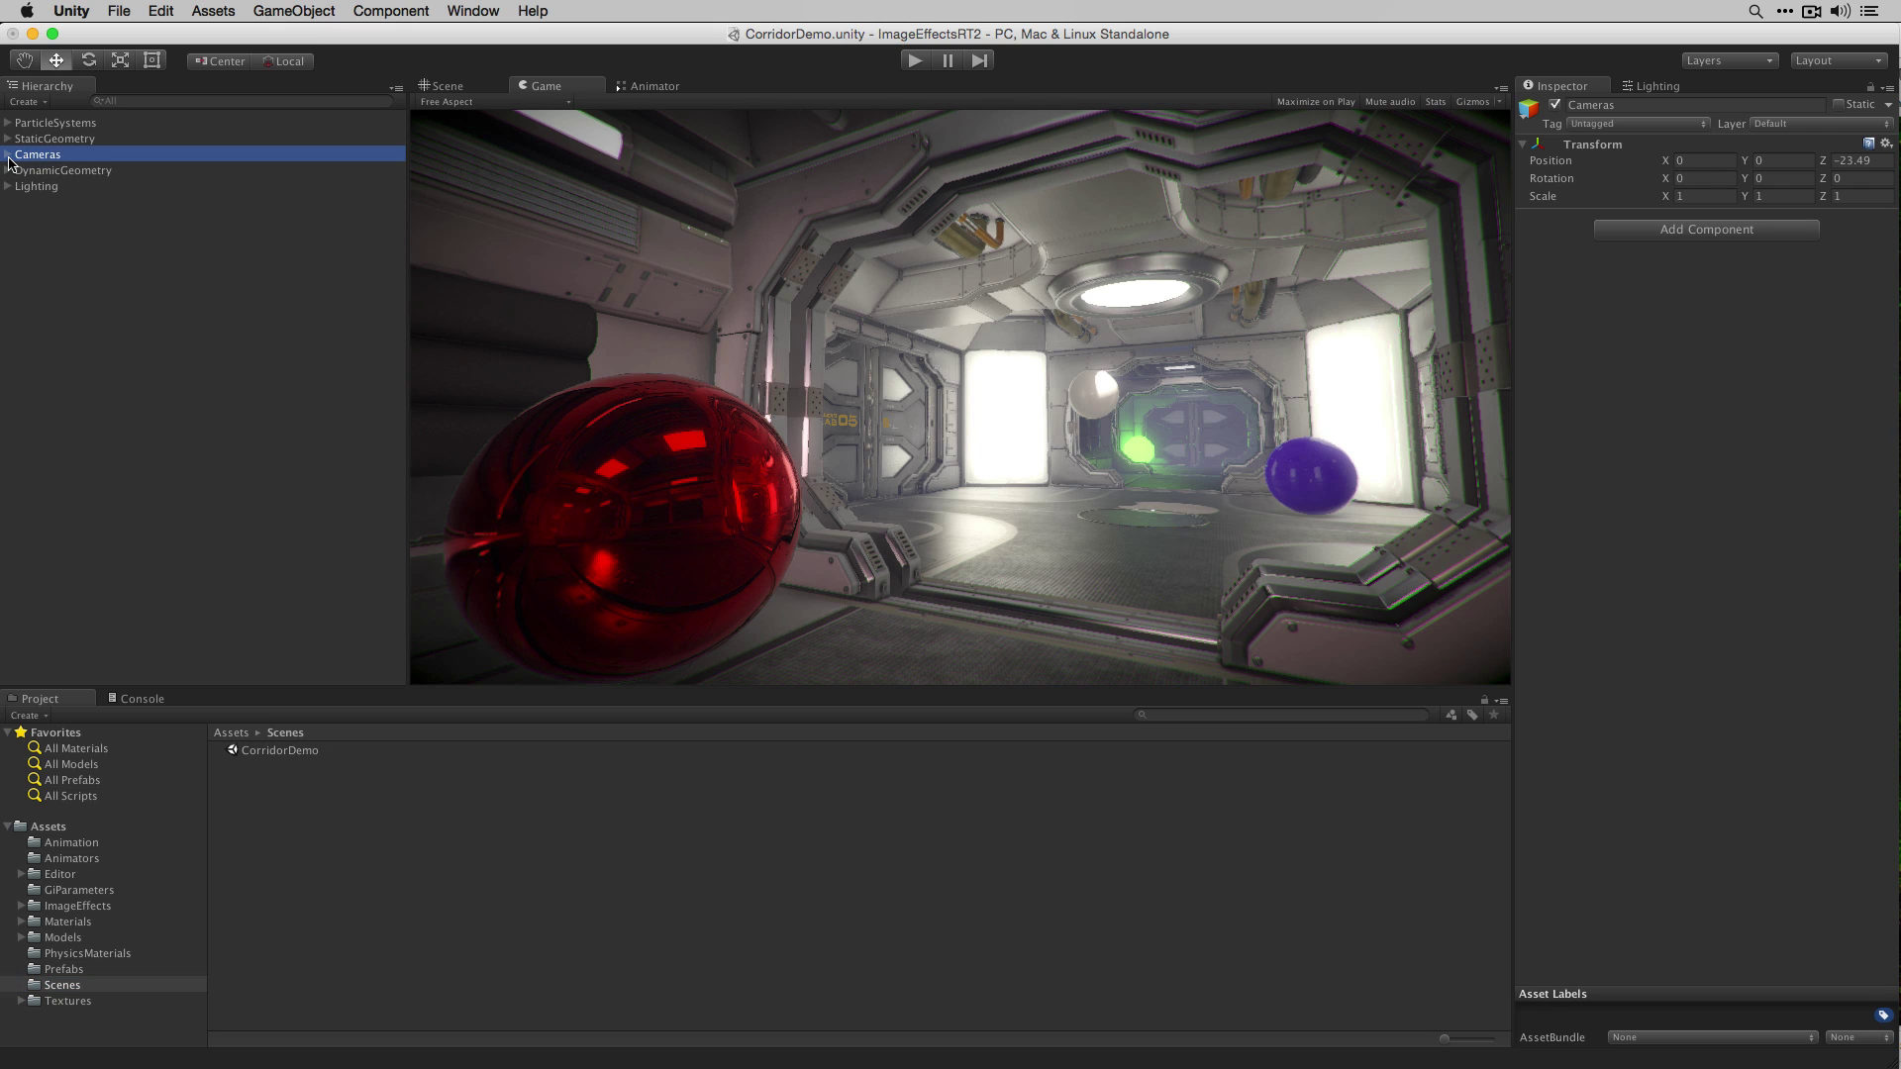
click(8, 155)
click(61, 170)
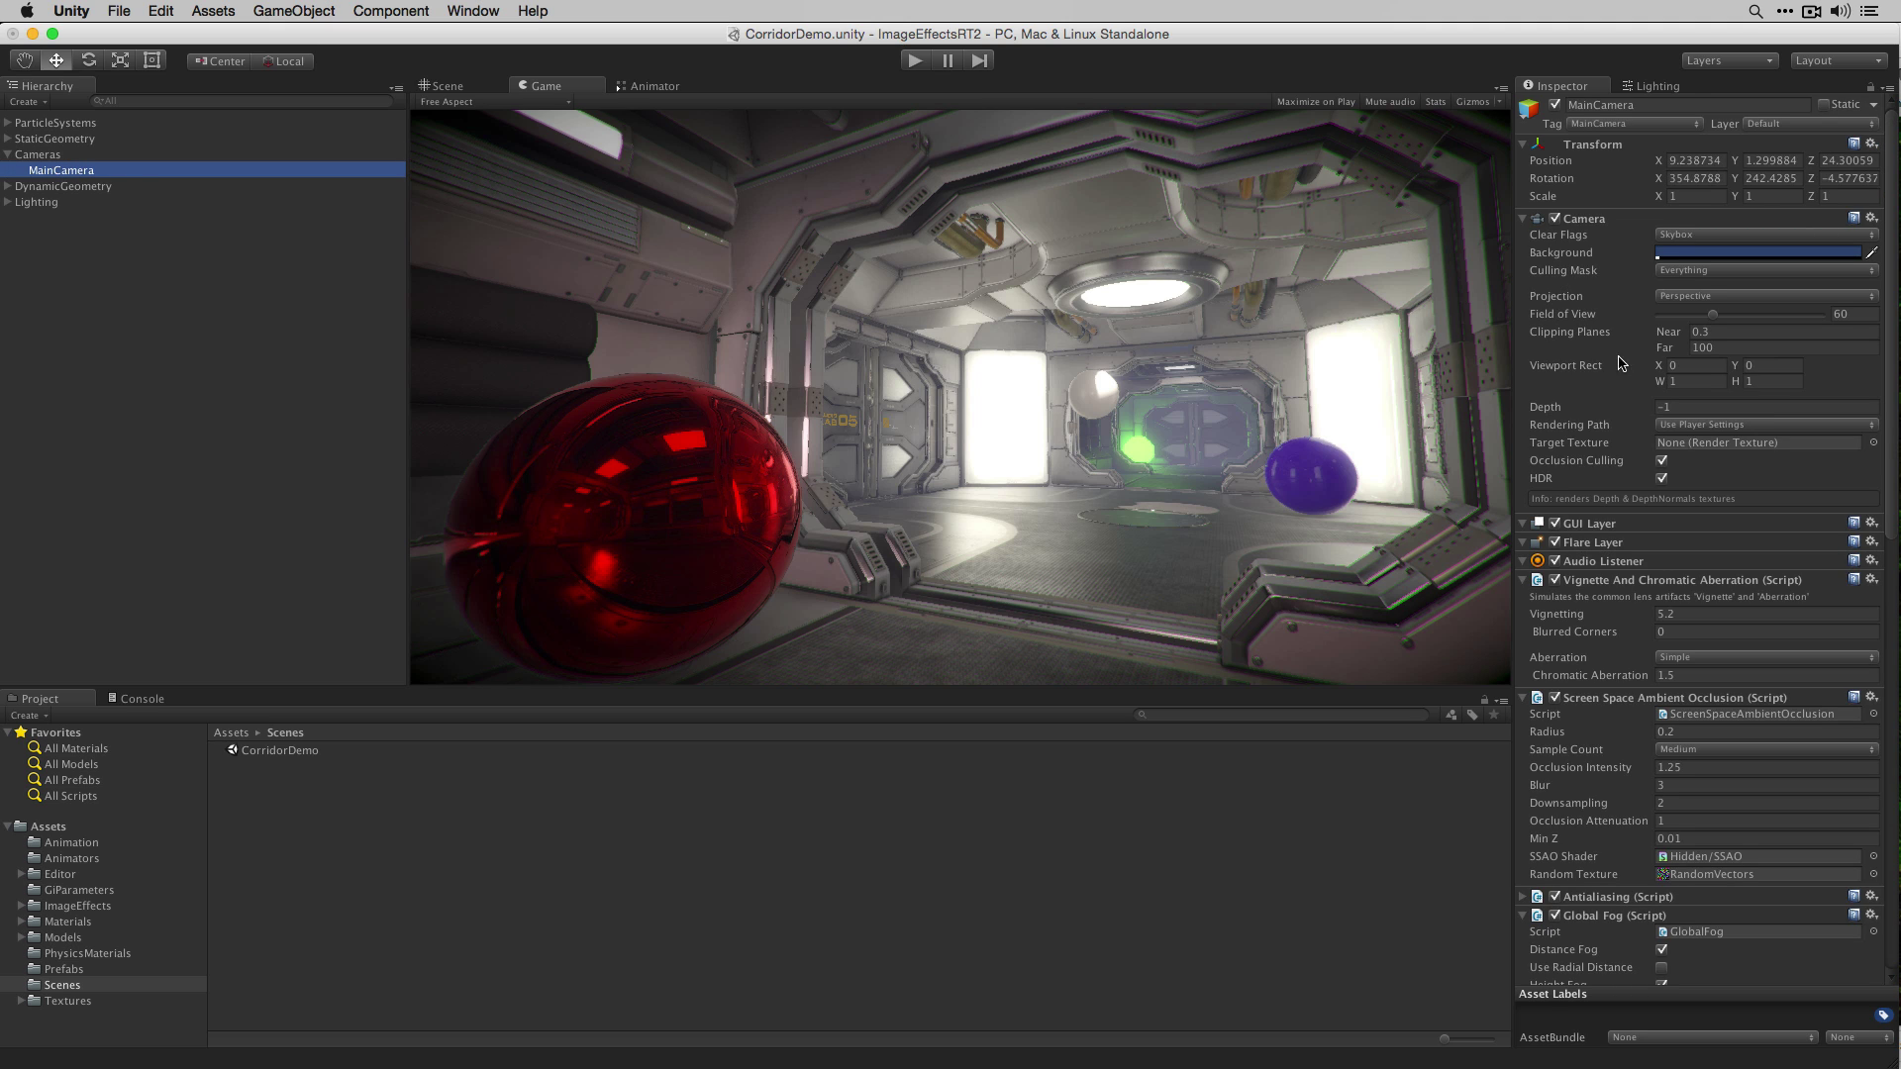
Step: Examine the image effect components attached to MainCamera, from vignetting through tonemapping and bloom
scroll(1757, 503, down, 2)
scroll(1725, 542, down, 6)
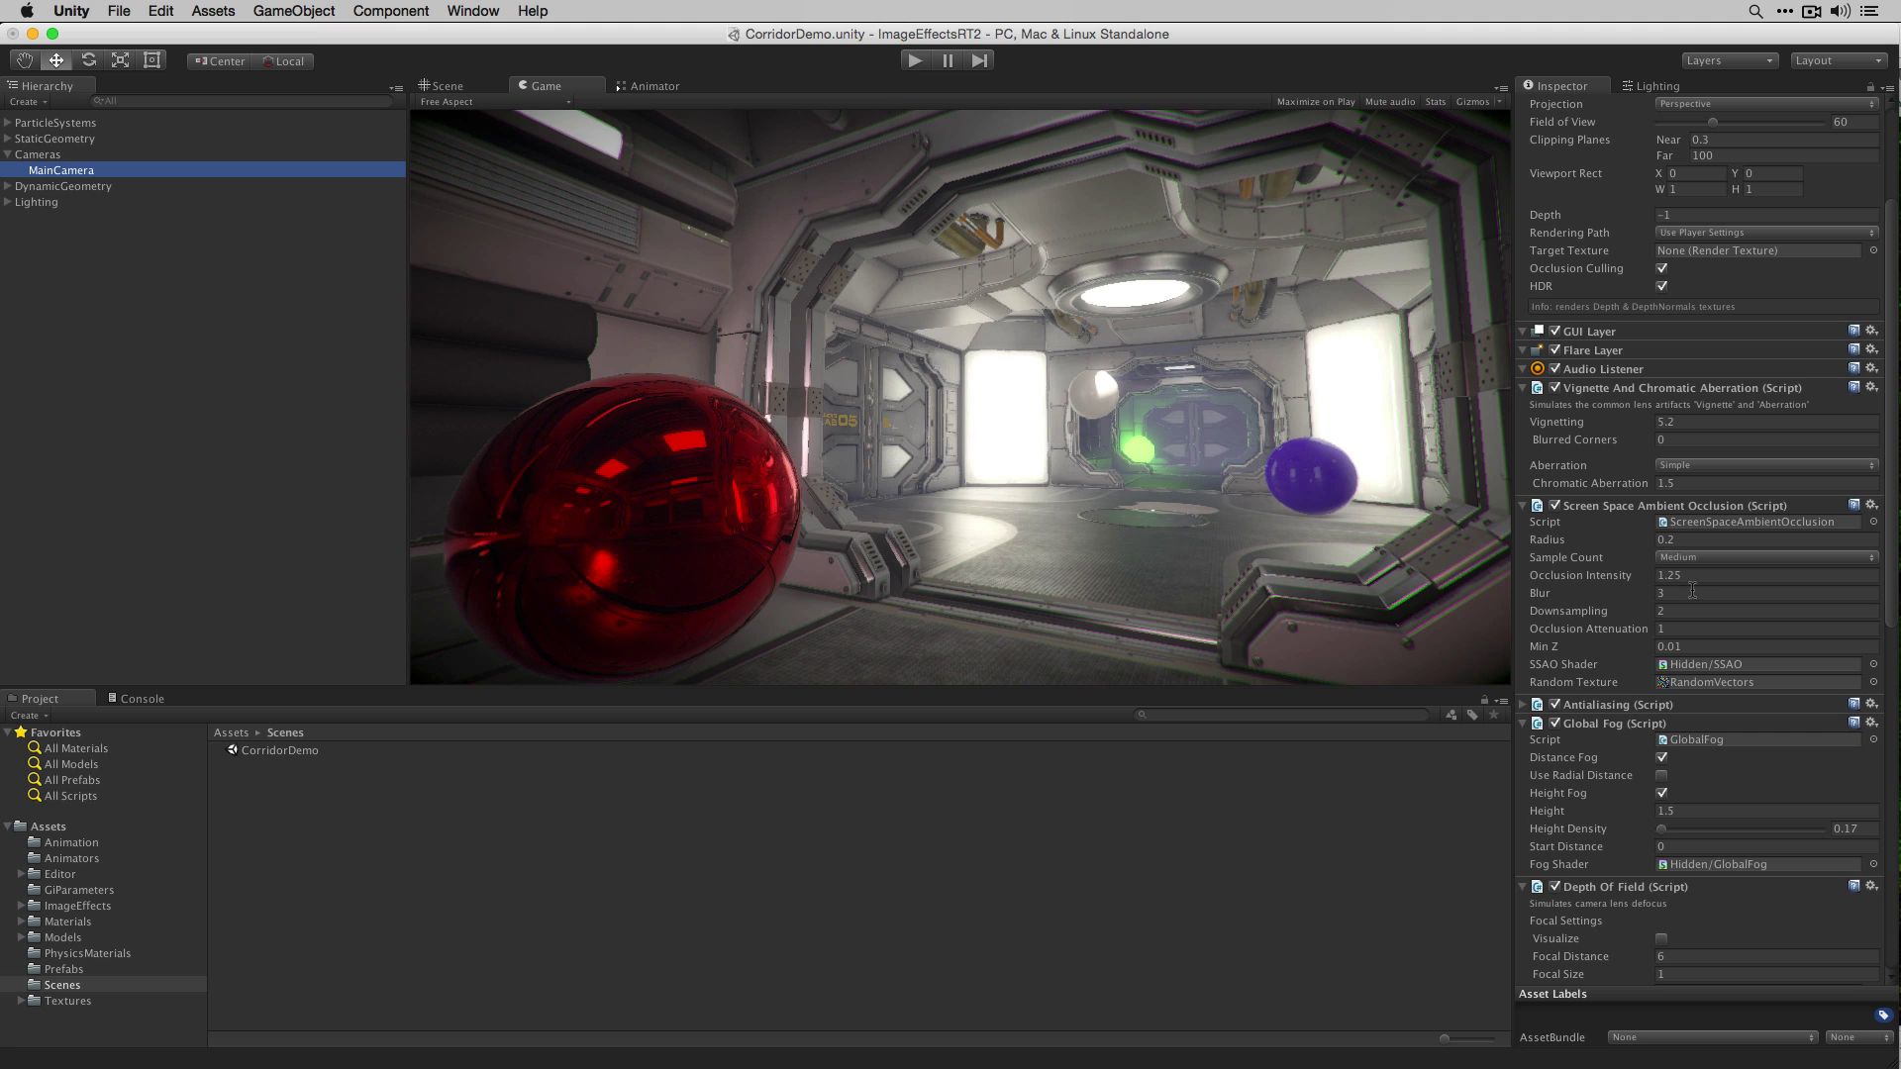
scroll(1692, 591, down, 3)
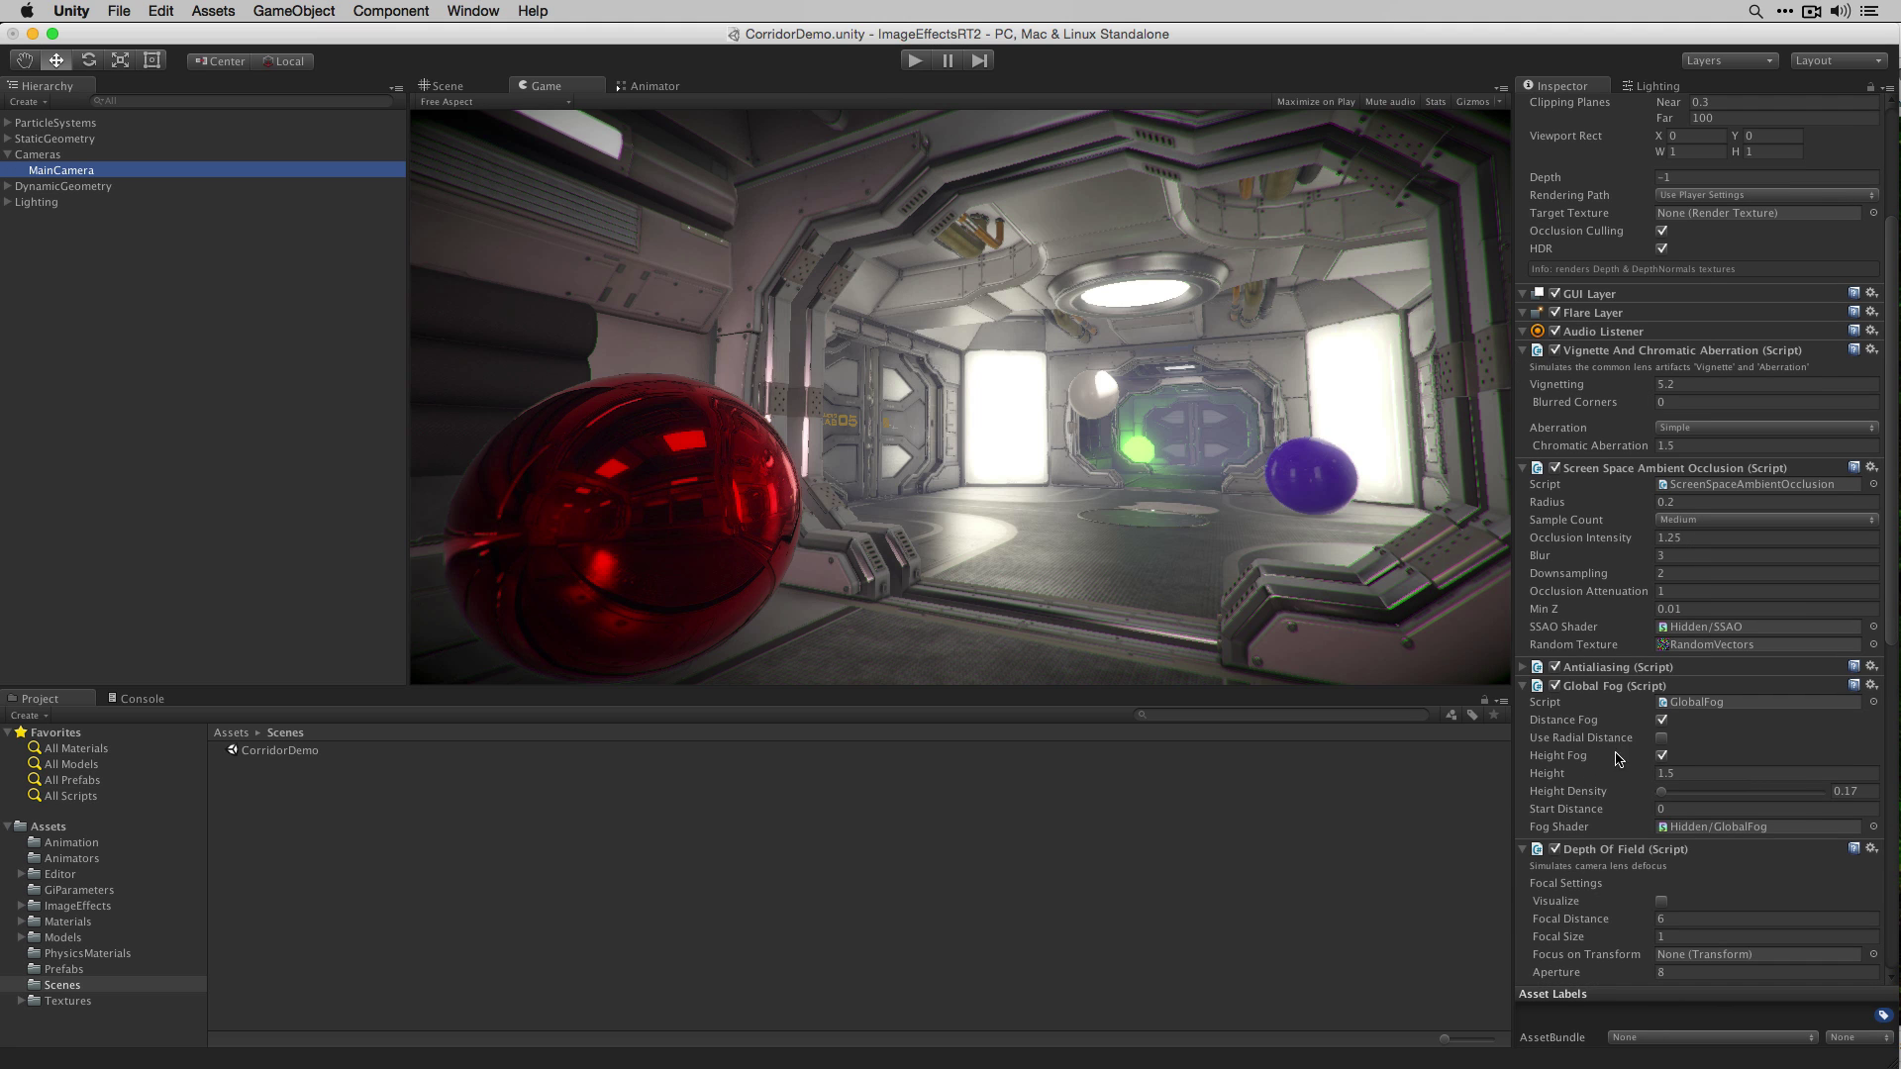
scroll(1640, 762, down, 5)
scroll(1640, 762, down, 5)
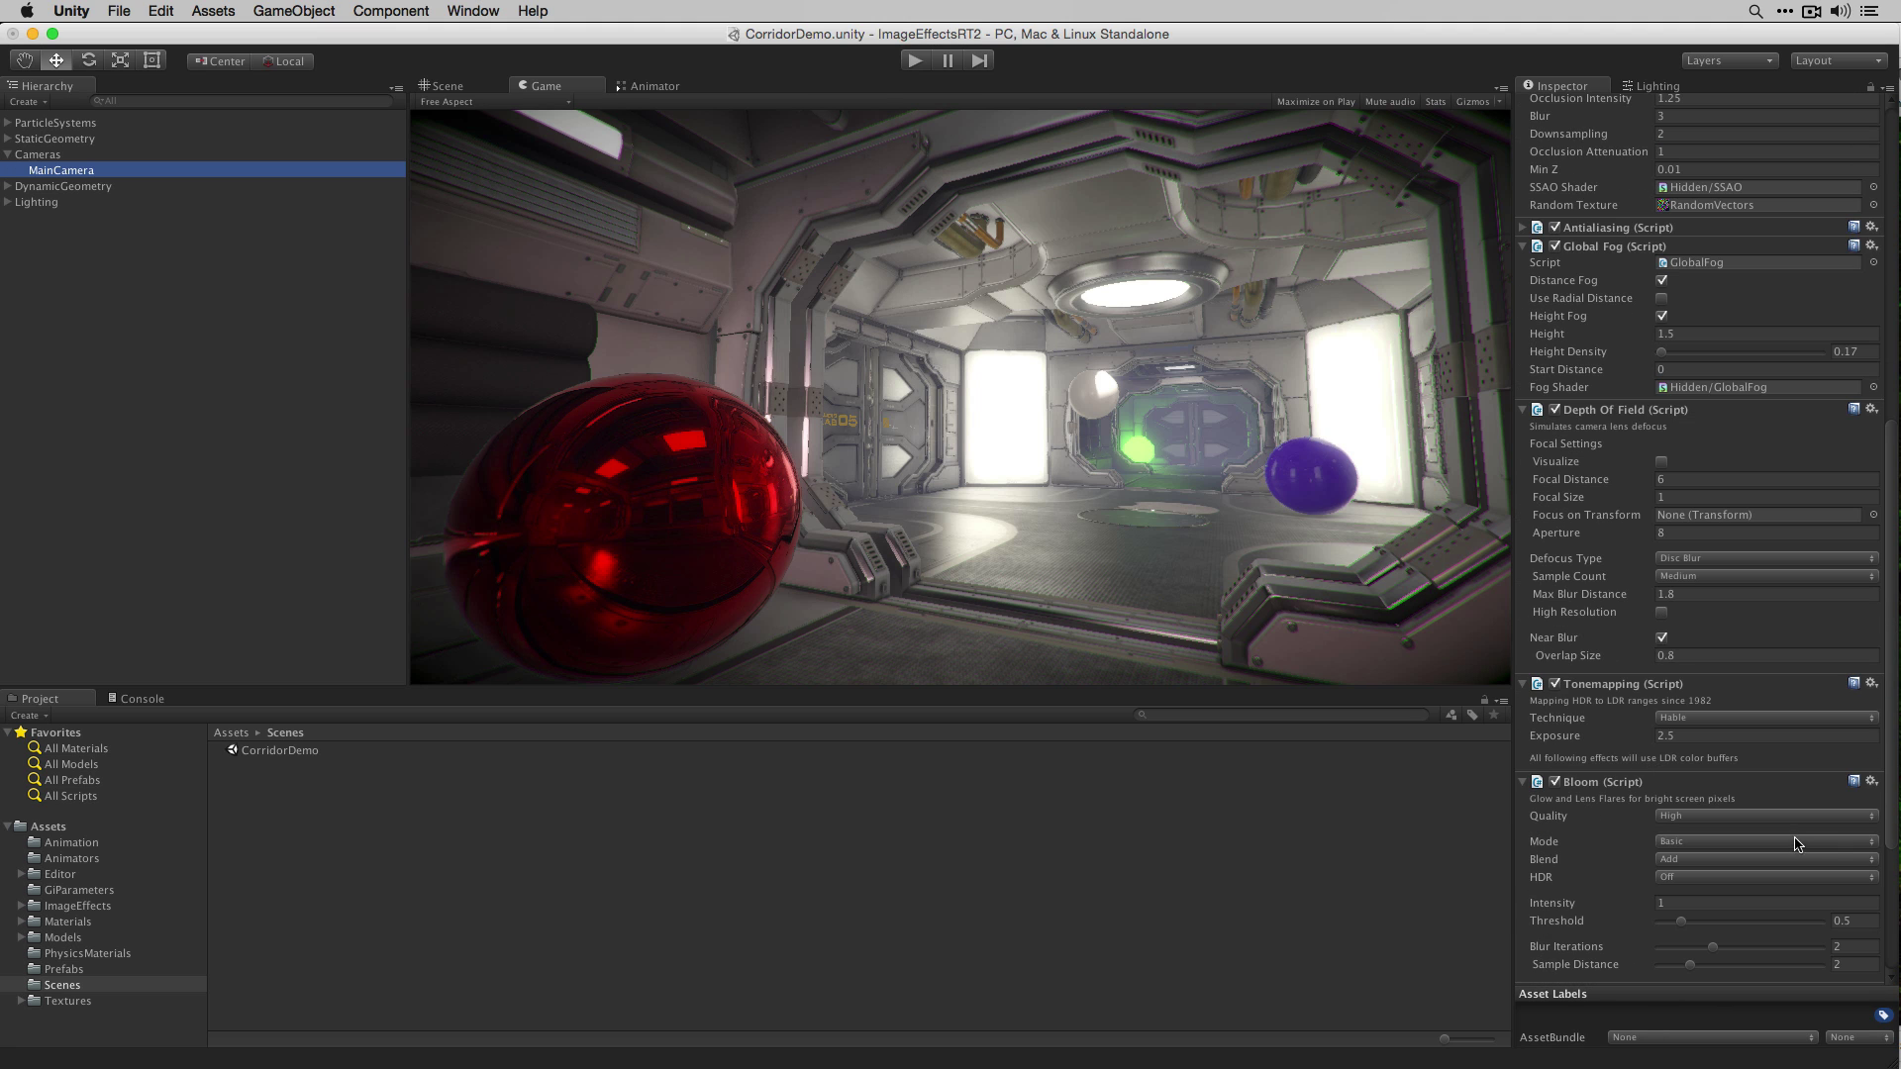
scroll(1691, 145, up, 2)
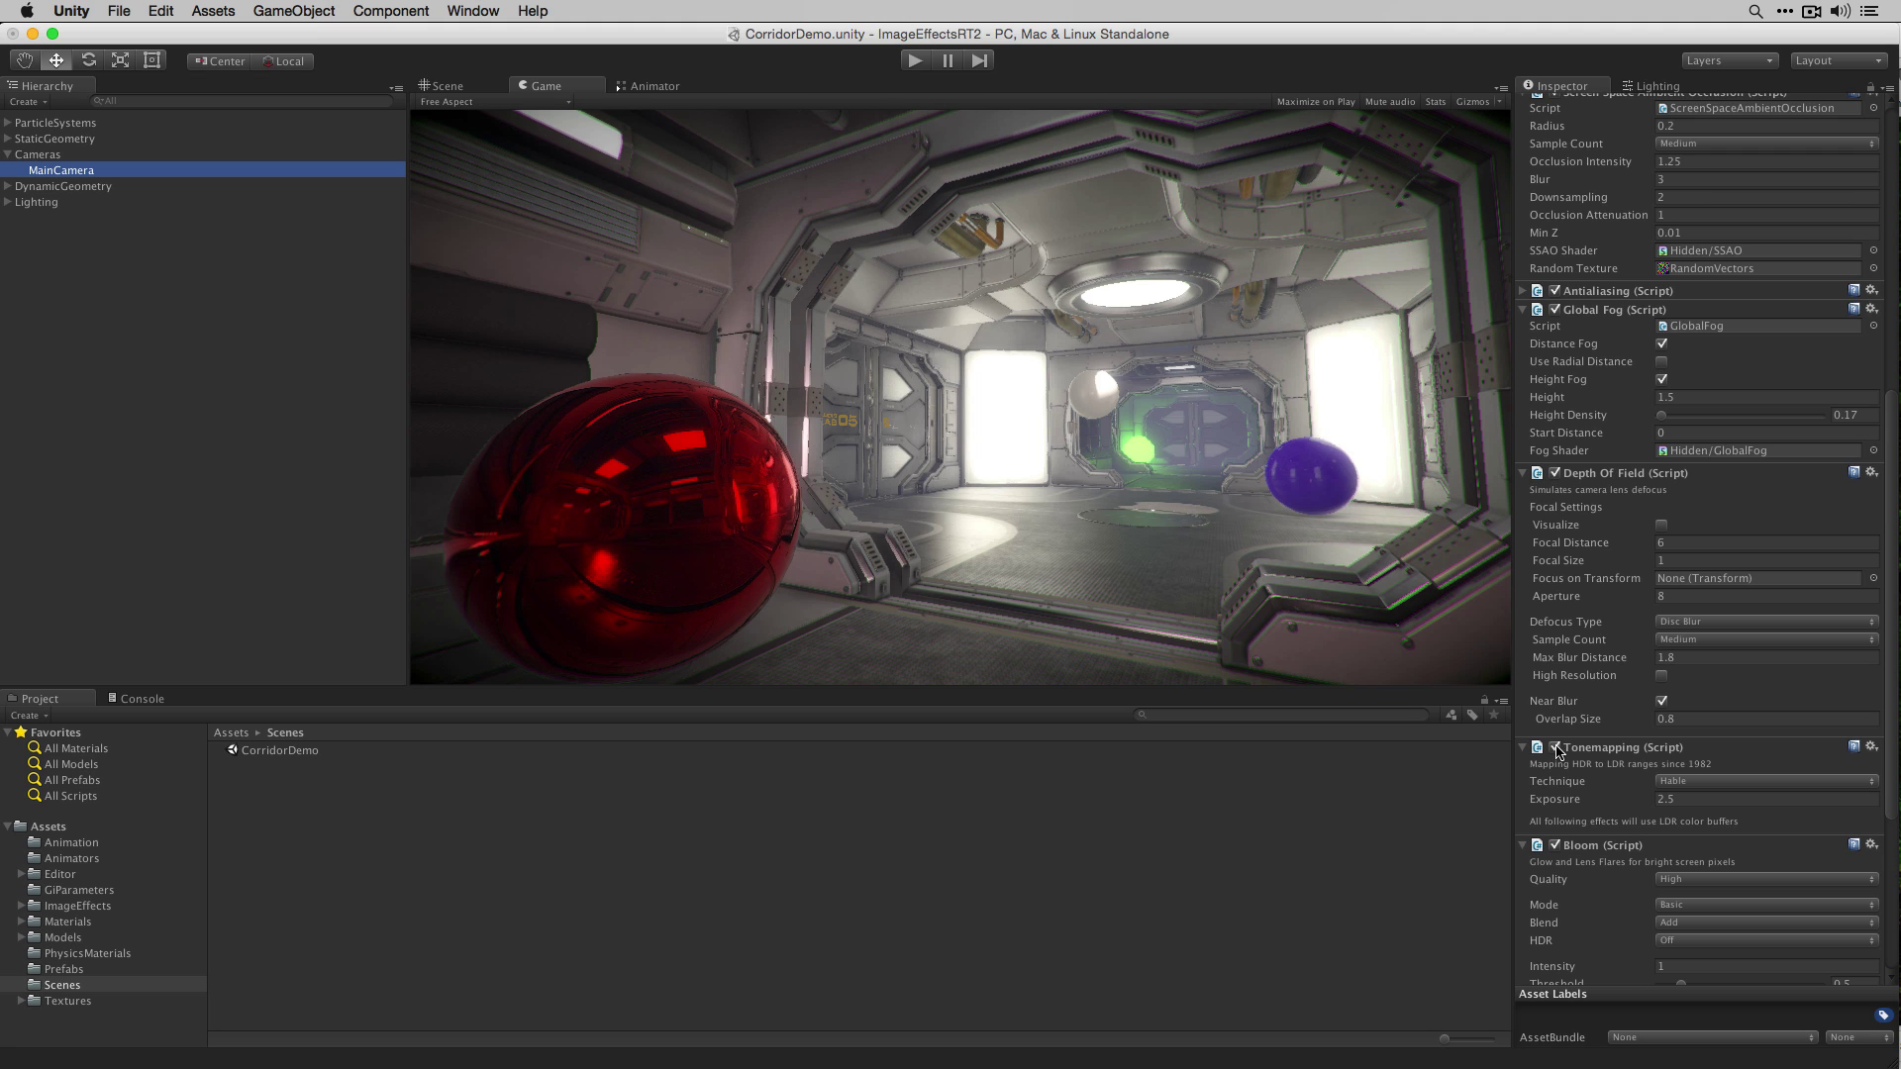
scroll(1558, 753, up, 10)
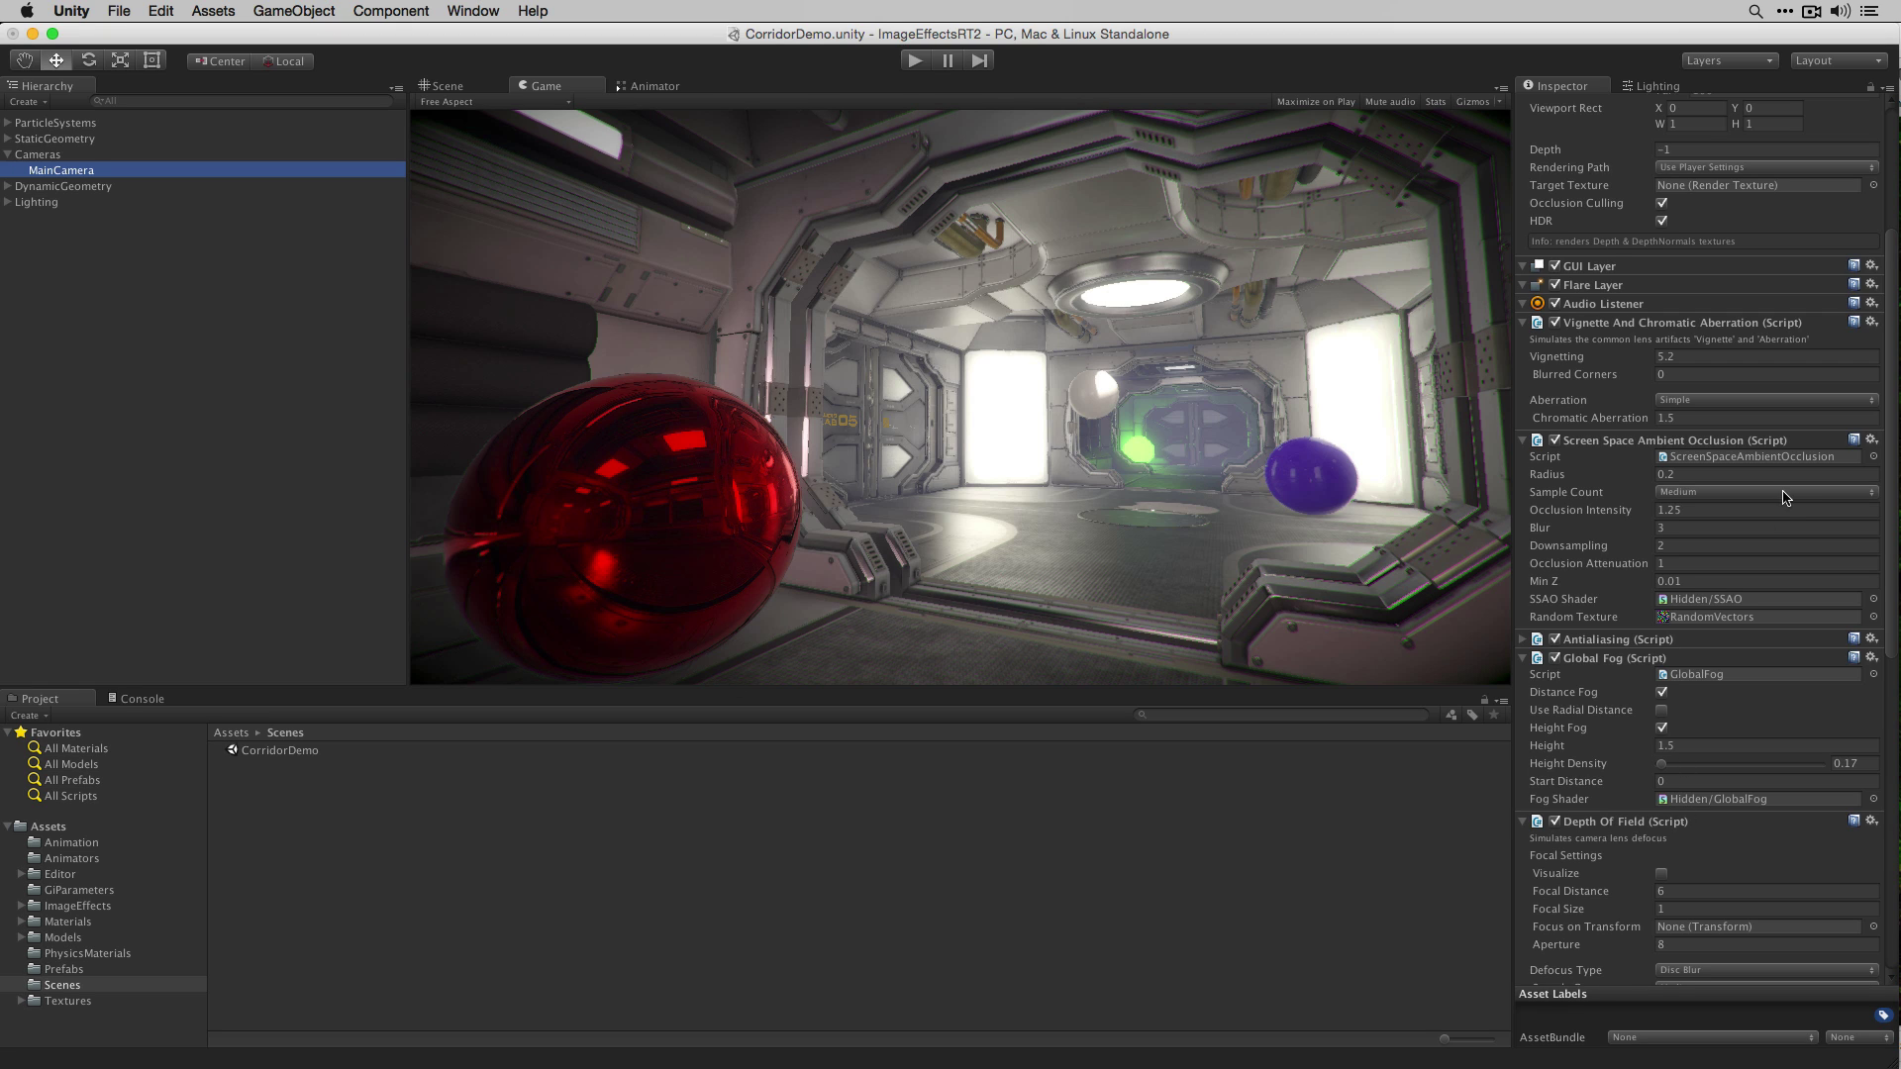
Step: Disable the Vignette And Chromatic Aberration, Screen Space Ambient Occlusion, Antialiasing and Global Fog effects on MainCamera
click(1554, 323)
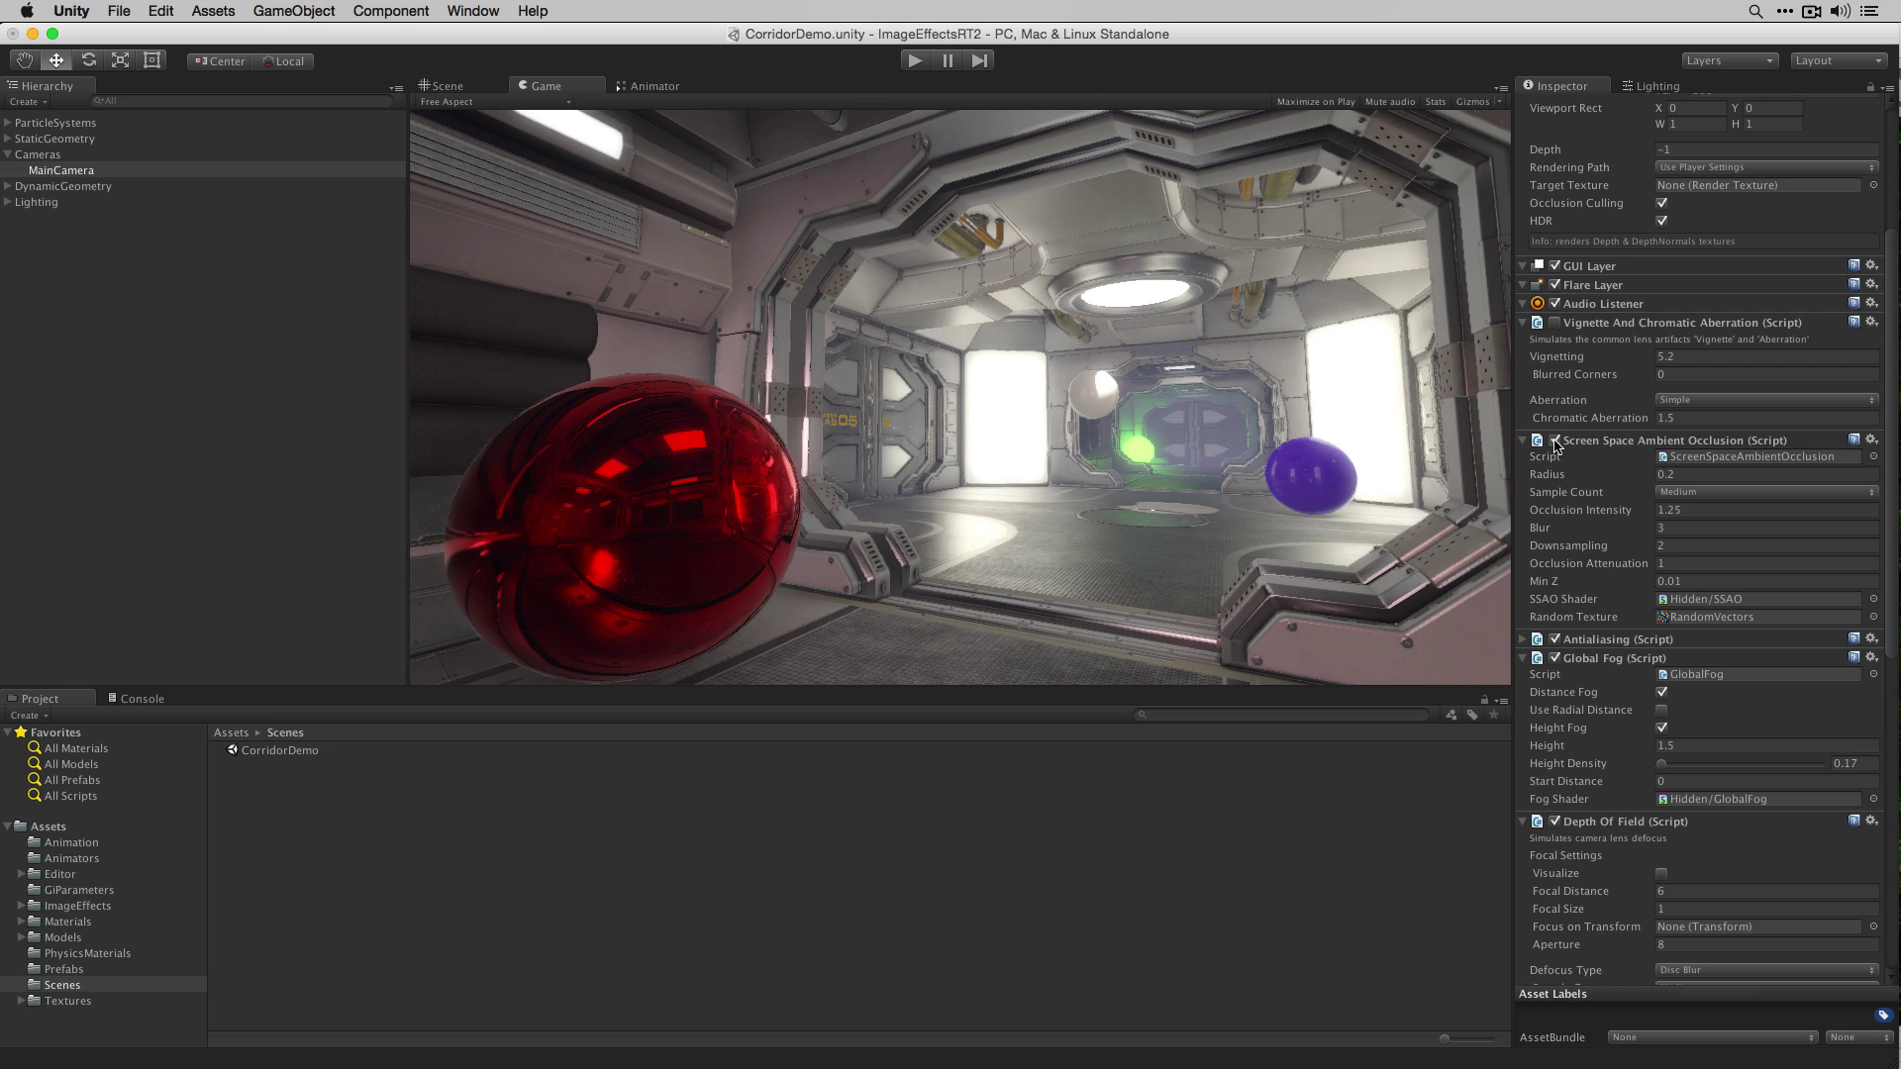
click(1555, 441)
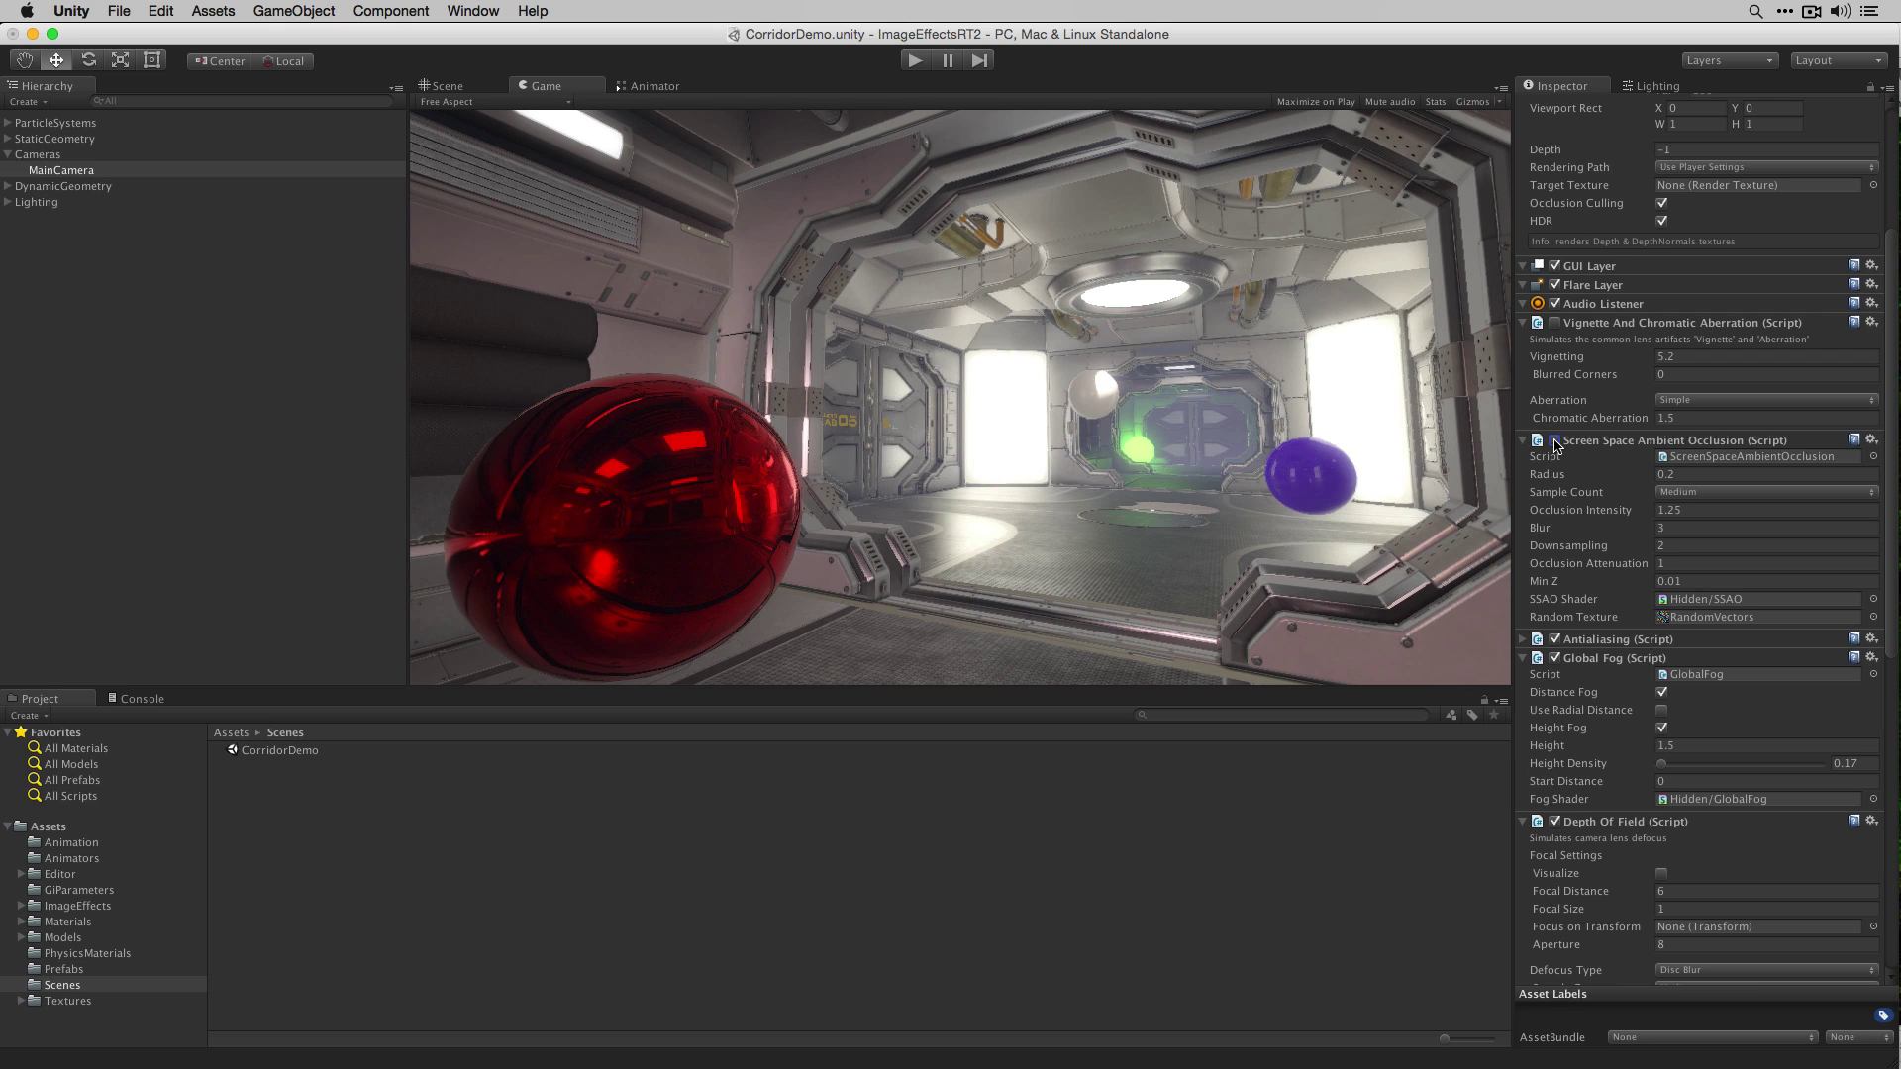
click(1554, 640)
click(1554, 658)
click(1555, 657)
scroll(1574, 723, down, 2)
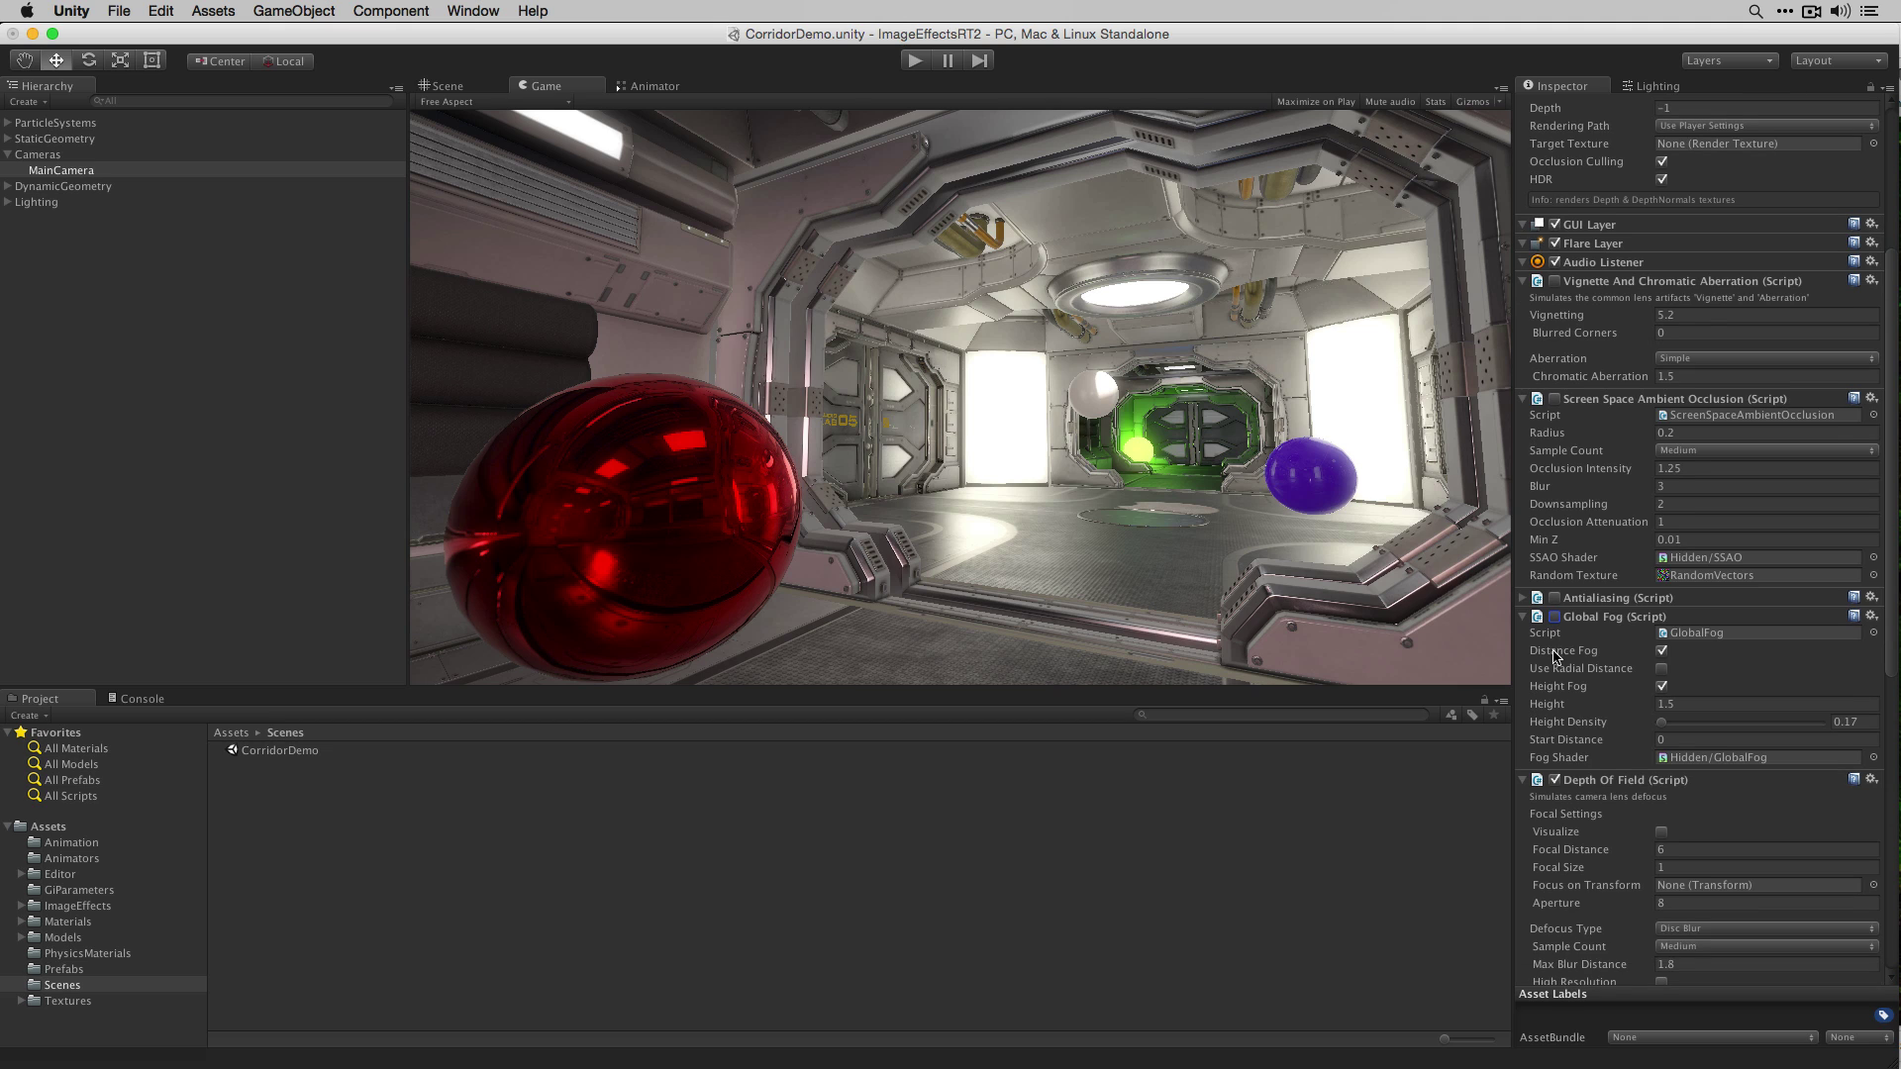
Step: Disable the Depth Of Field, Tonemapping and Bloom effects on MainCamera
click(1555, 780)
scroll(1556, 785, down, 5)
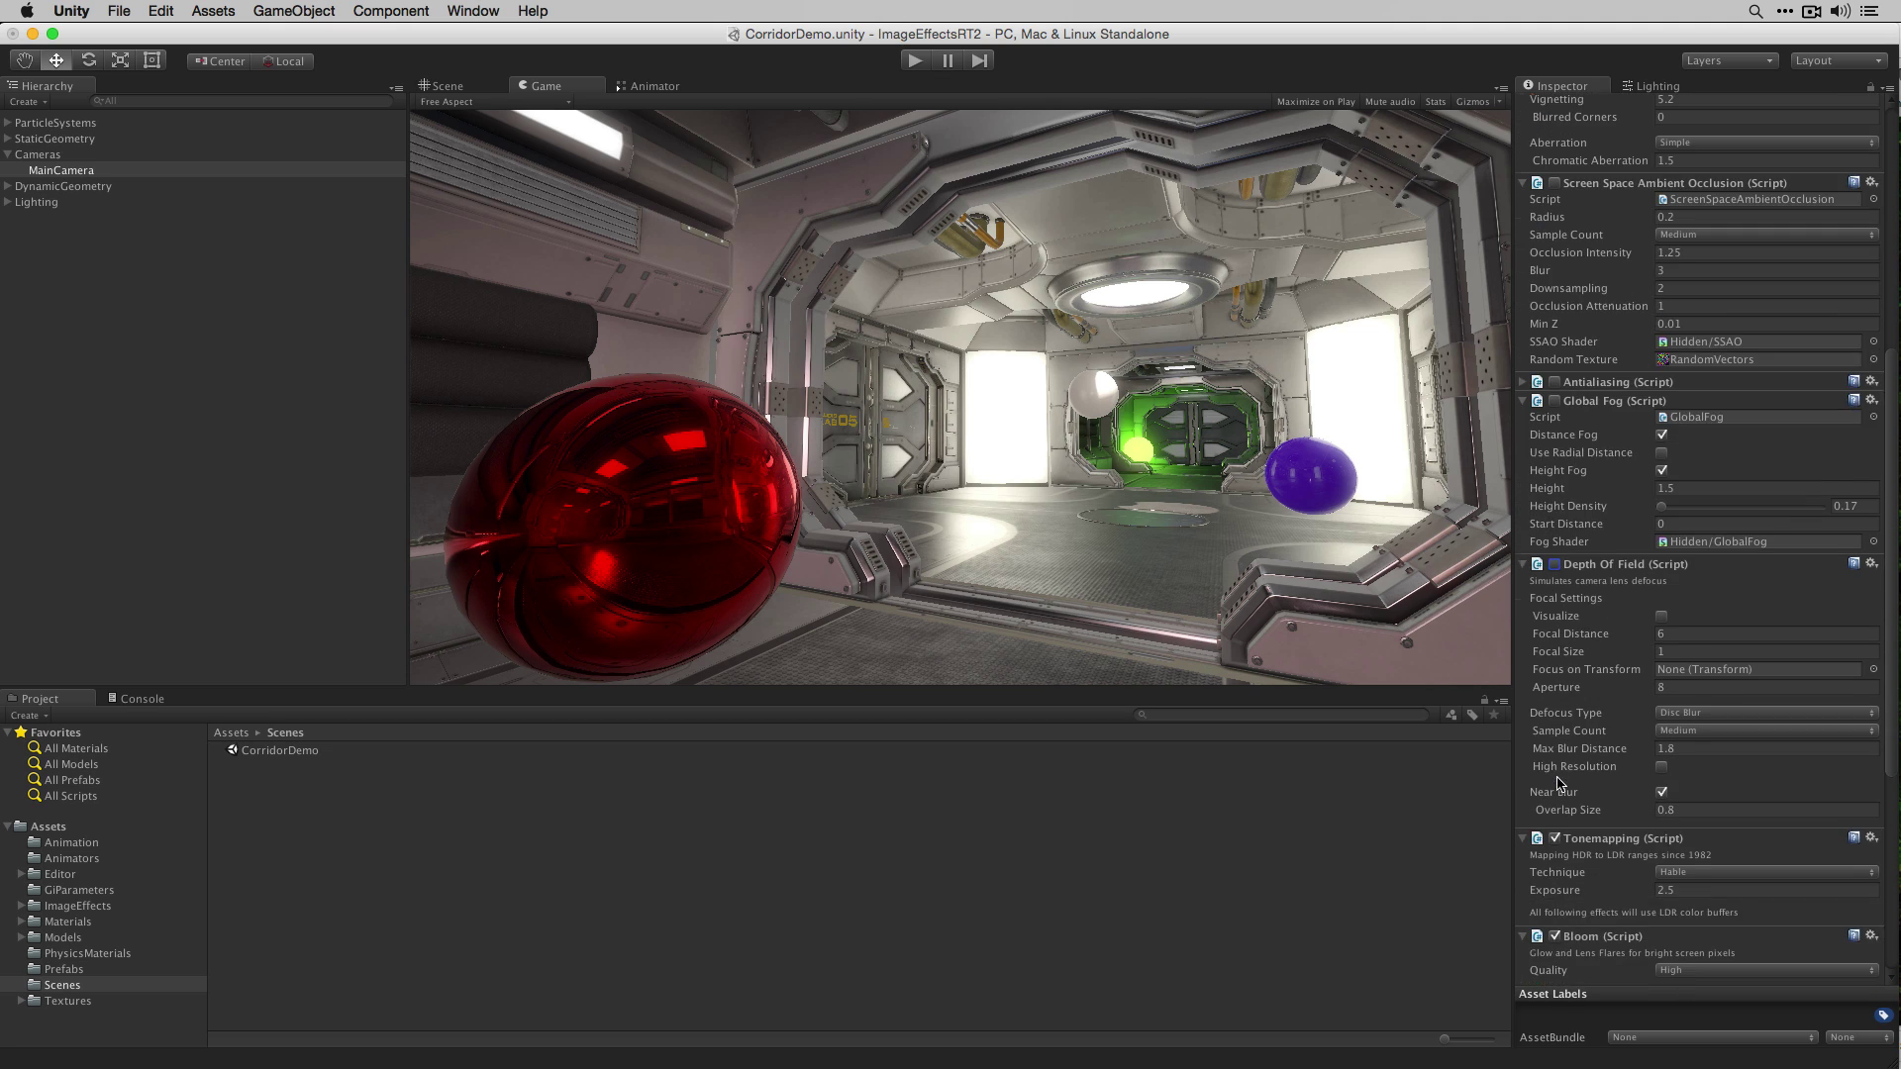
click(1554, 839)
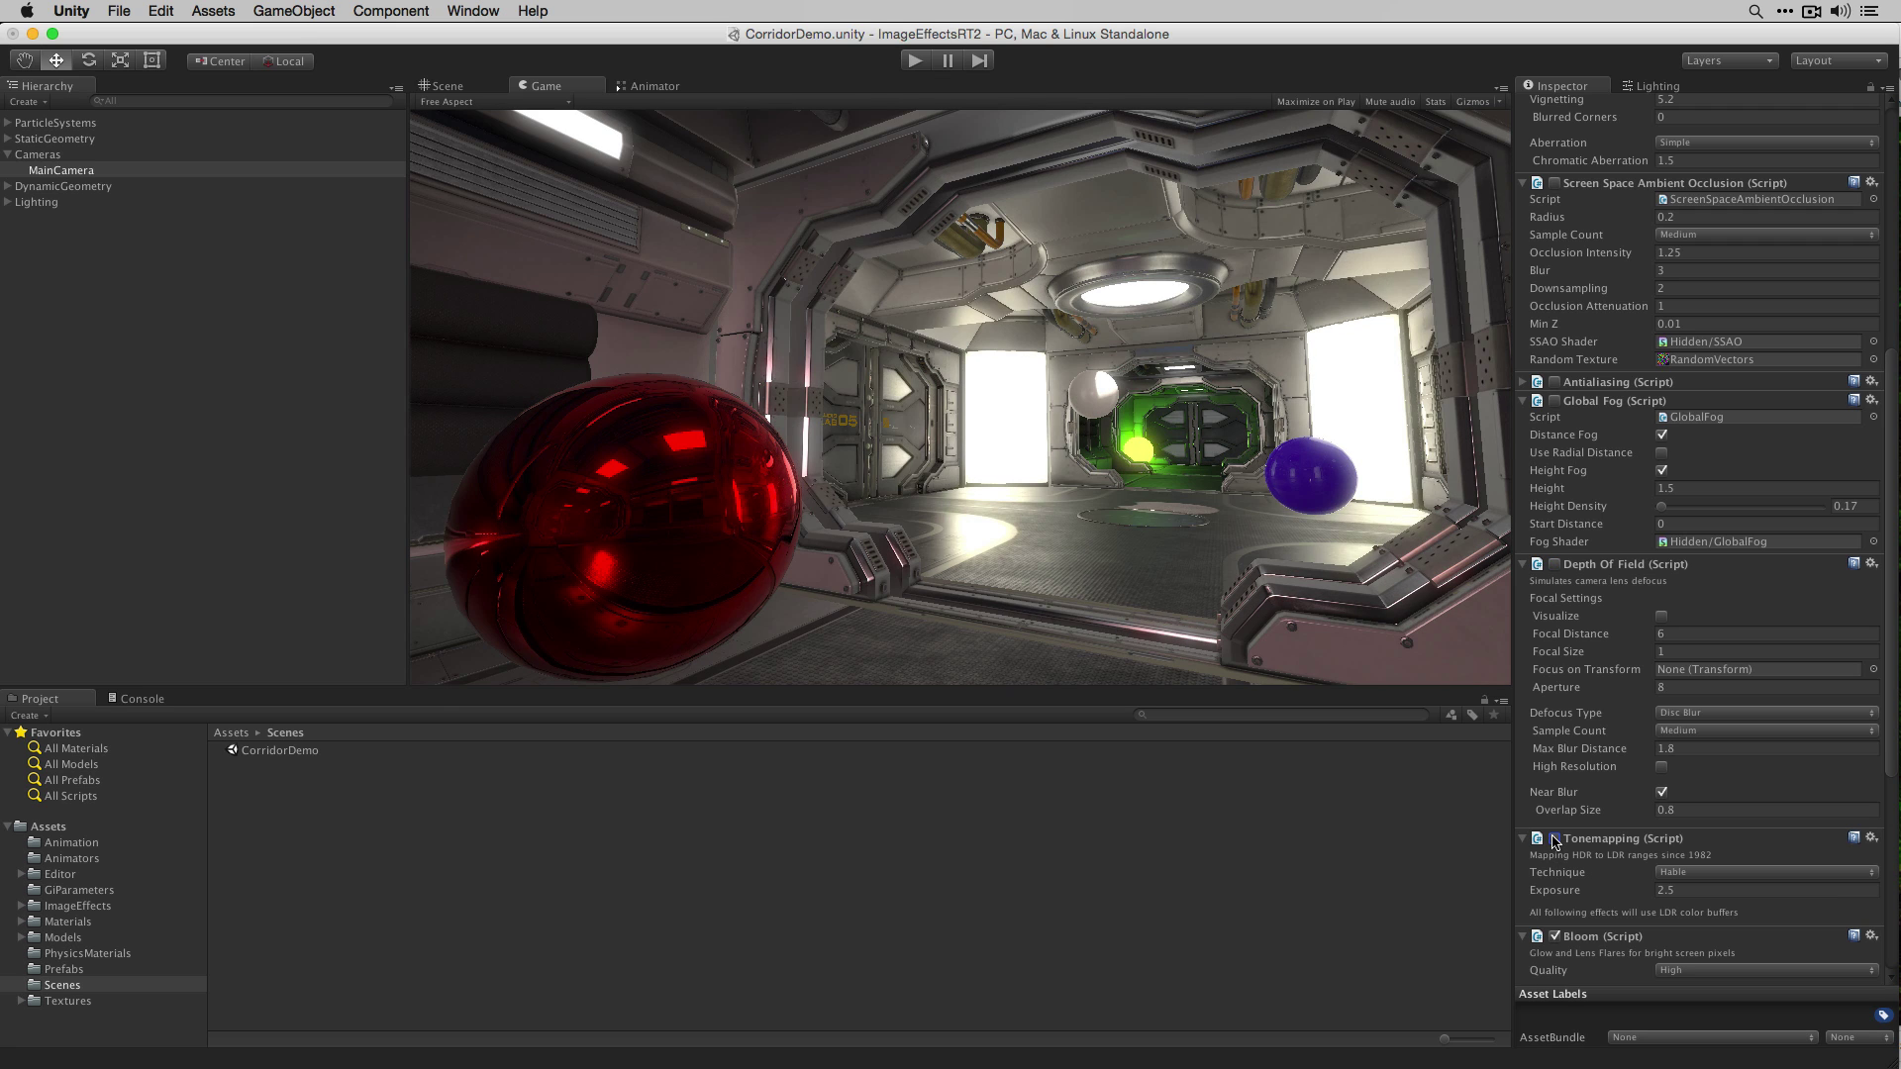
scroll(1555, 841, down, 3)
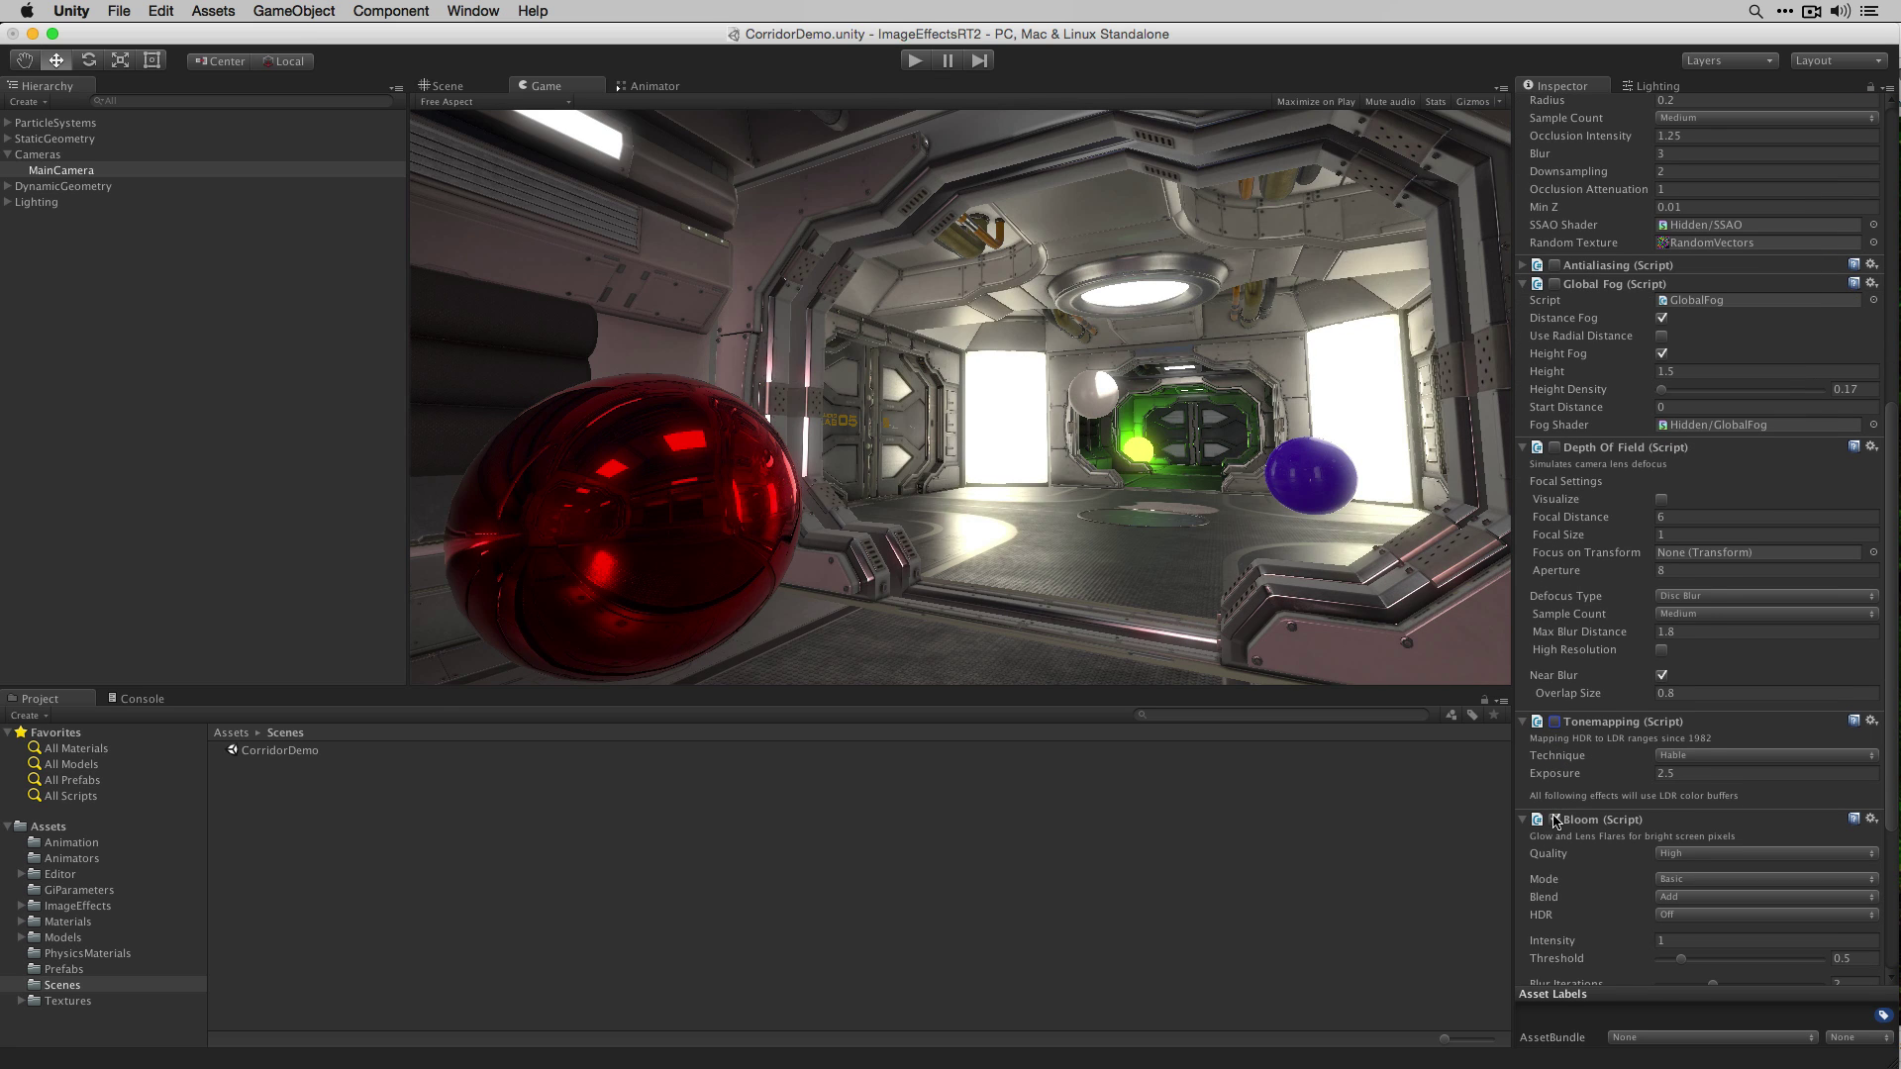
click(1554, 819)
scroll(1554, 819, down, 5)
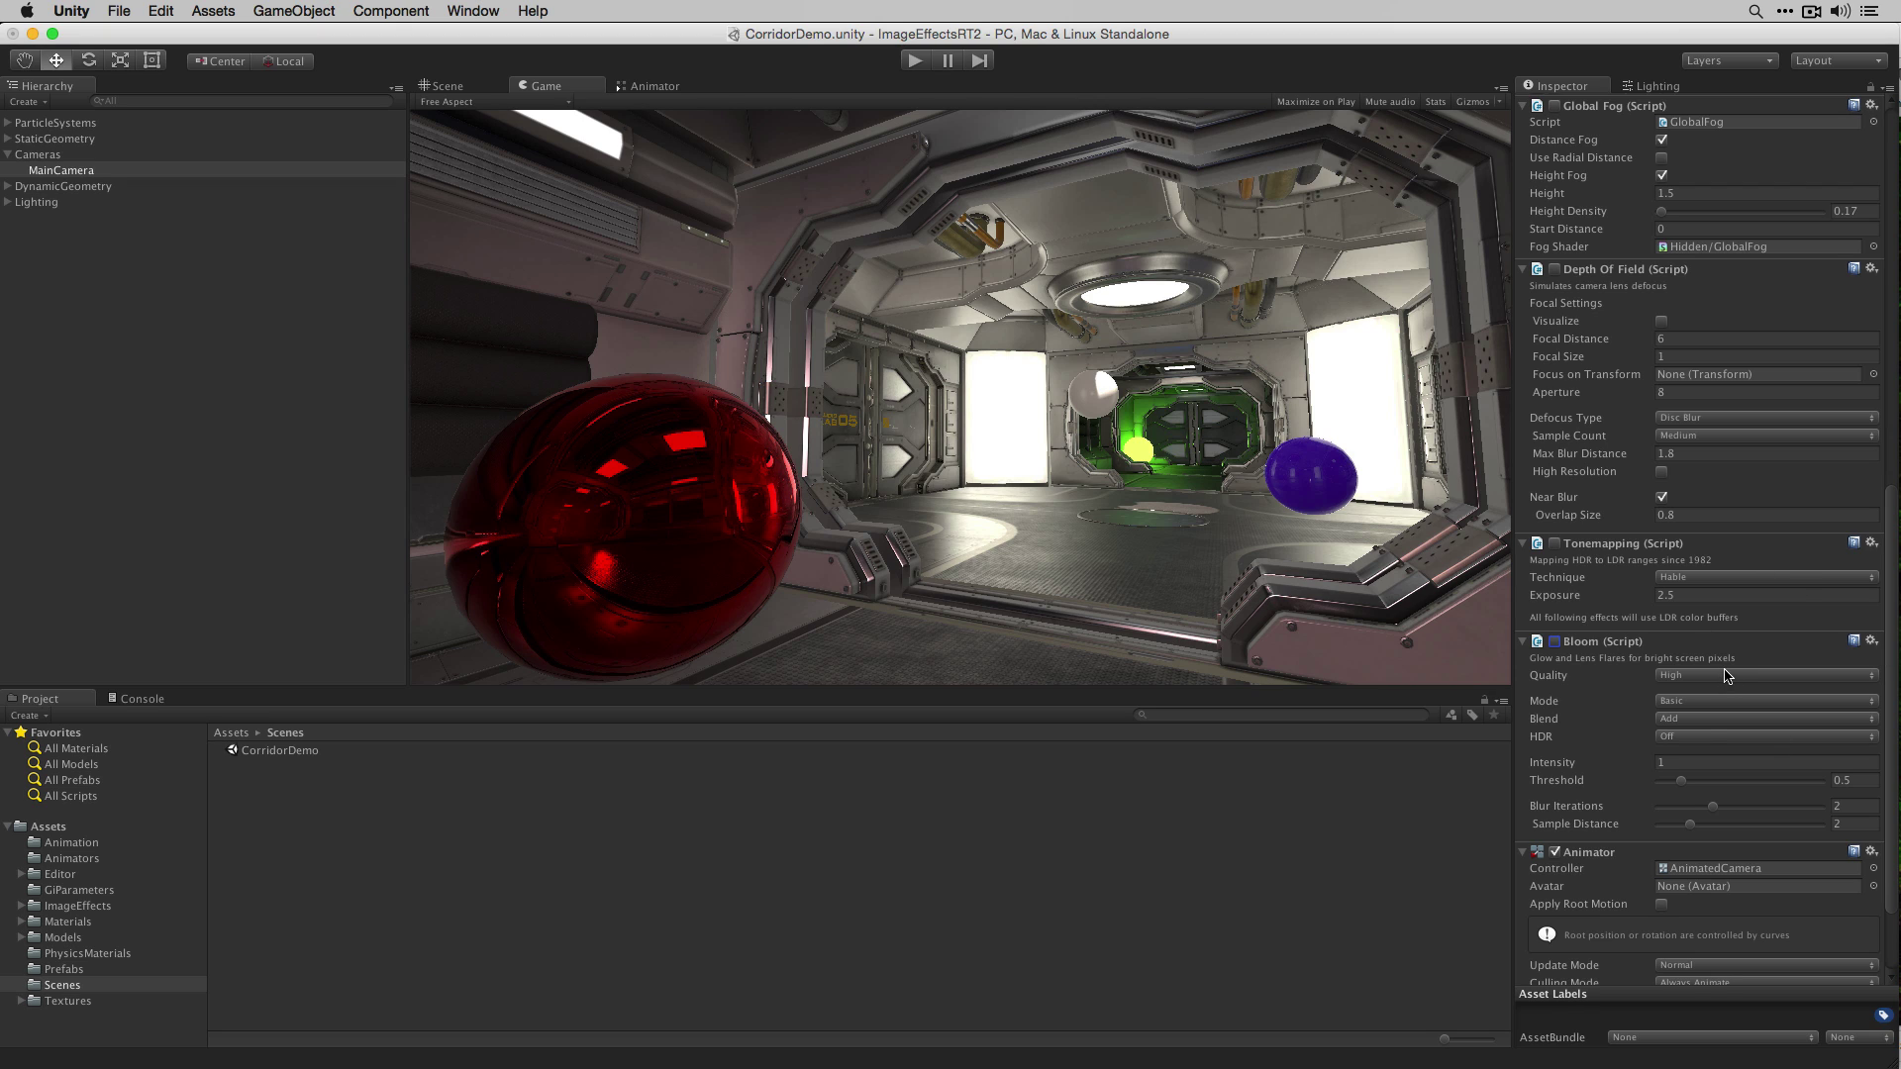
Step: Re-enable MainCamera's Vignette And Chromatic Aberration, Screen Space Ambient Occlusion and Antialiasing effects
scroll(1686, 292, up, 5)
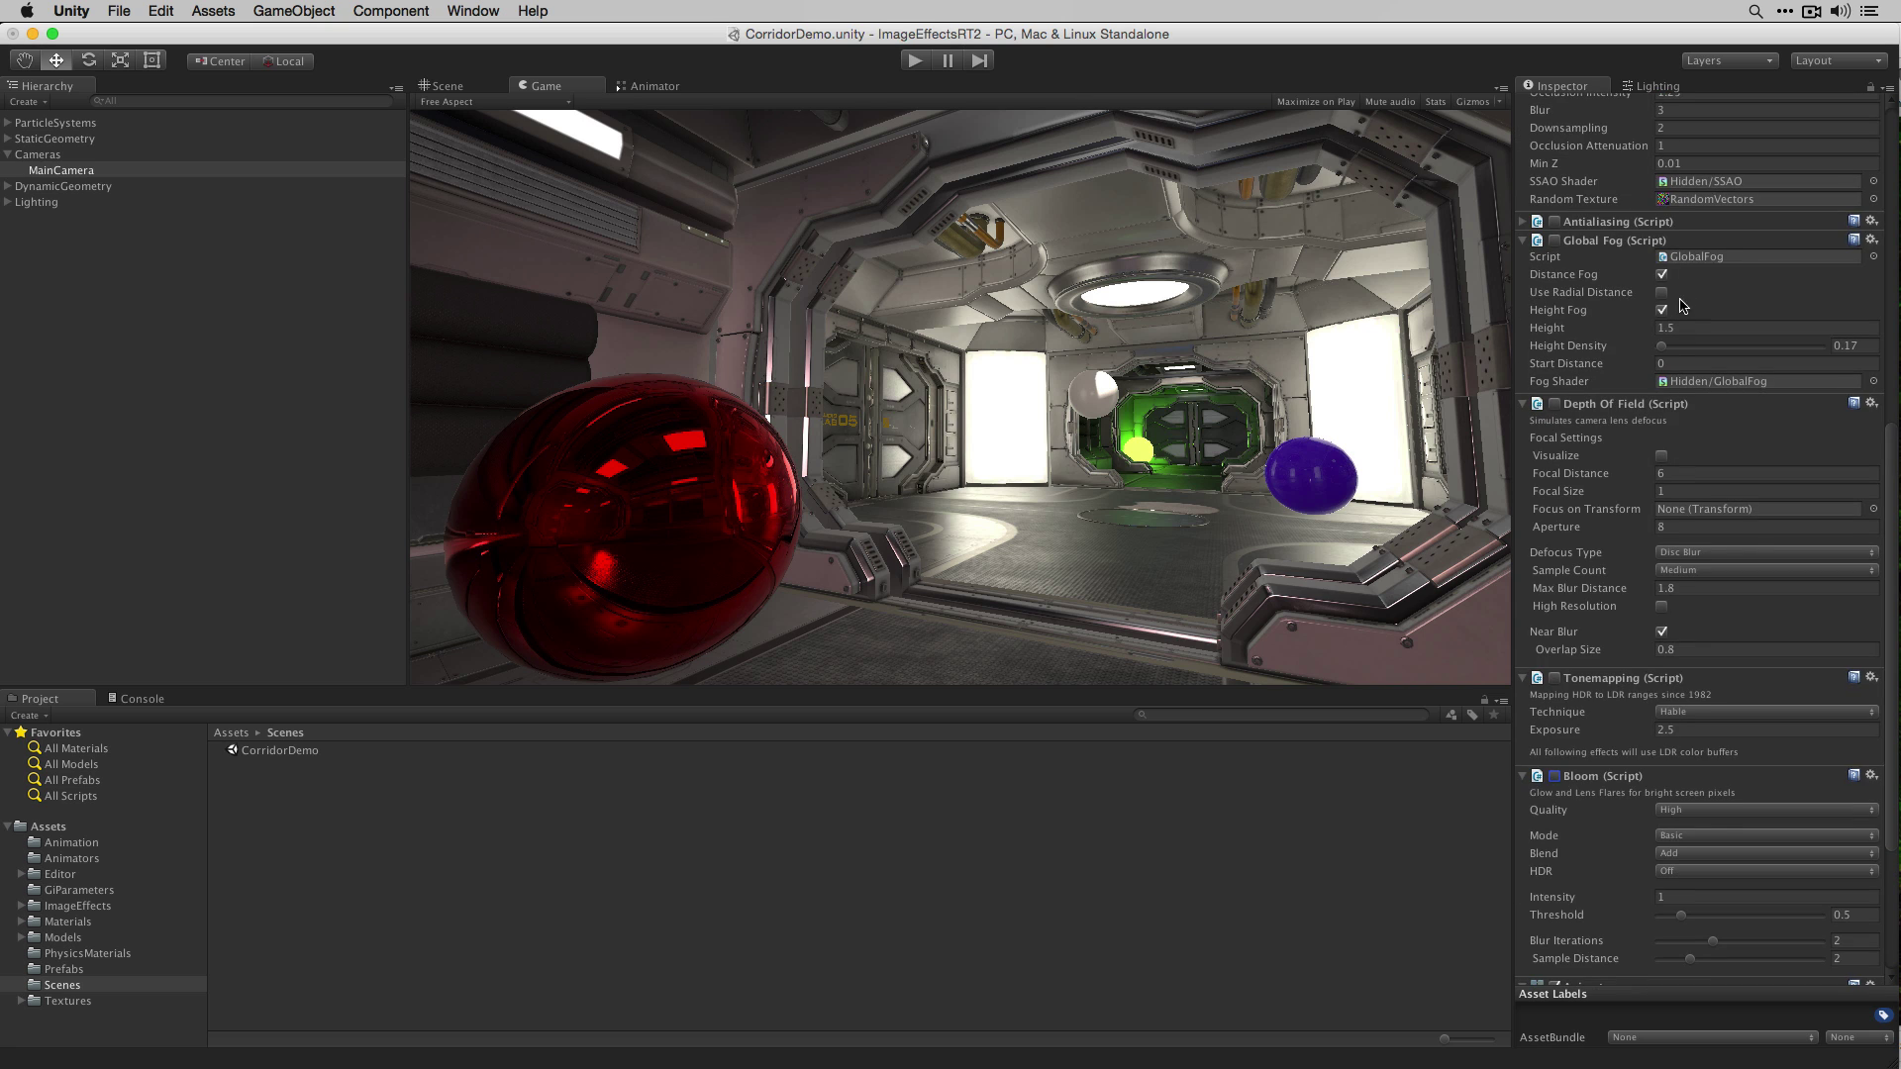
scroll(1745, 548, down, 2)
scroll(1747, 531, up, 20)
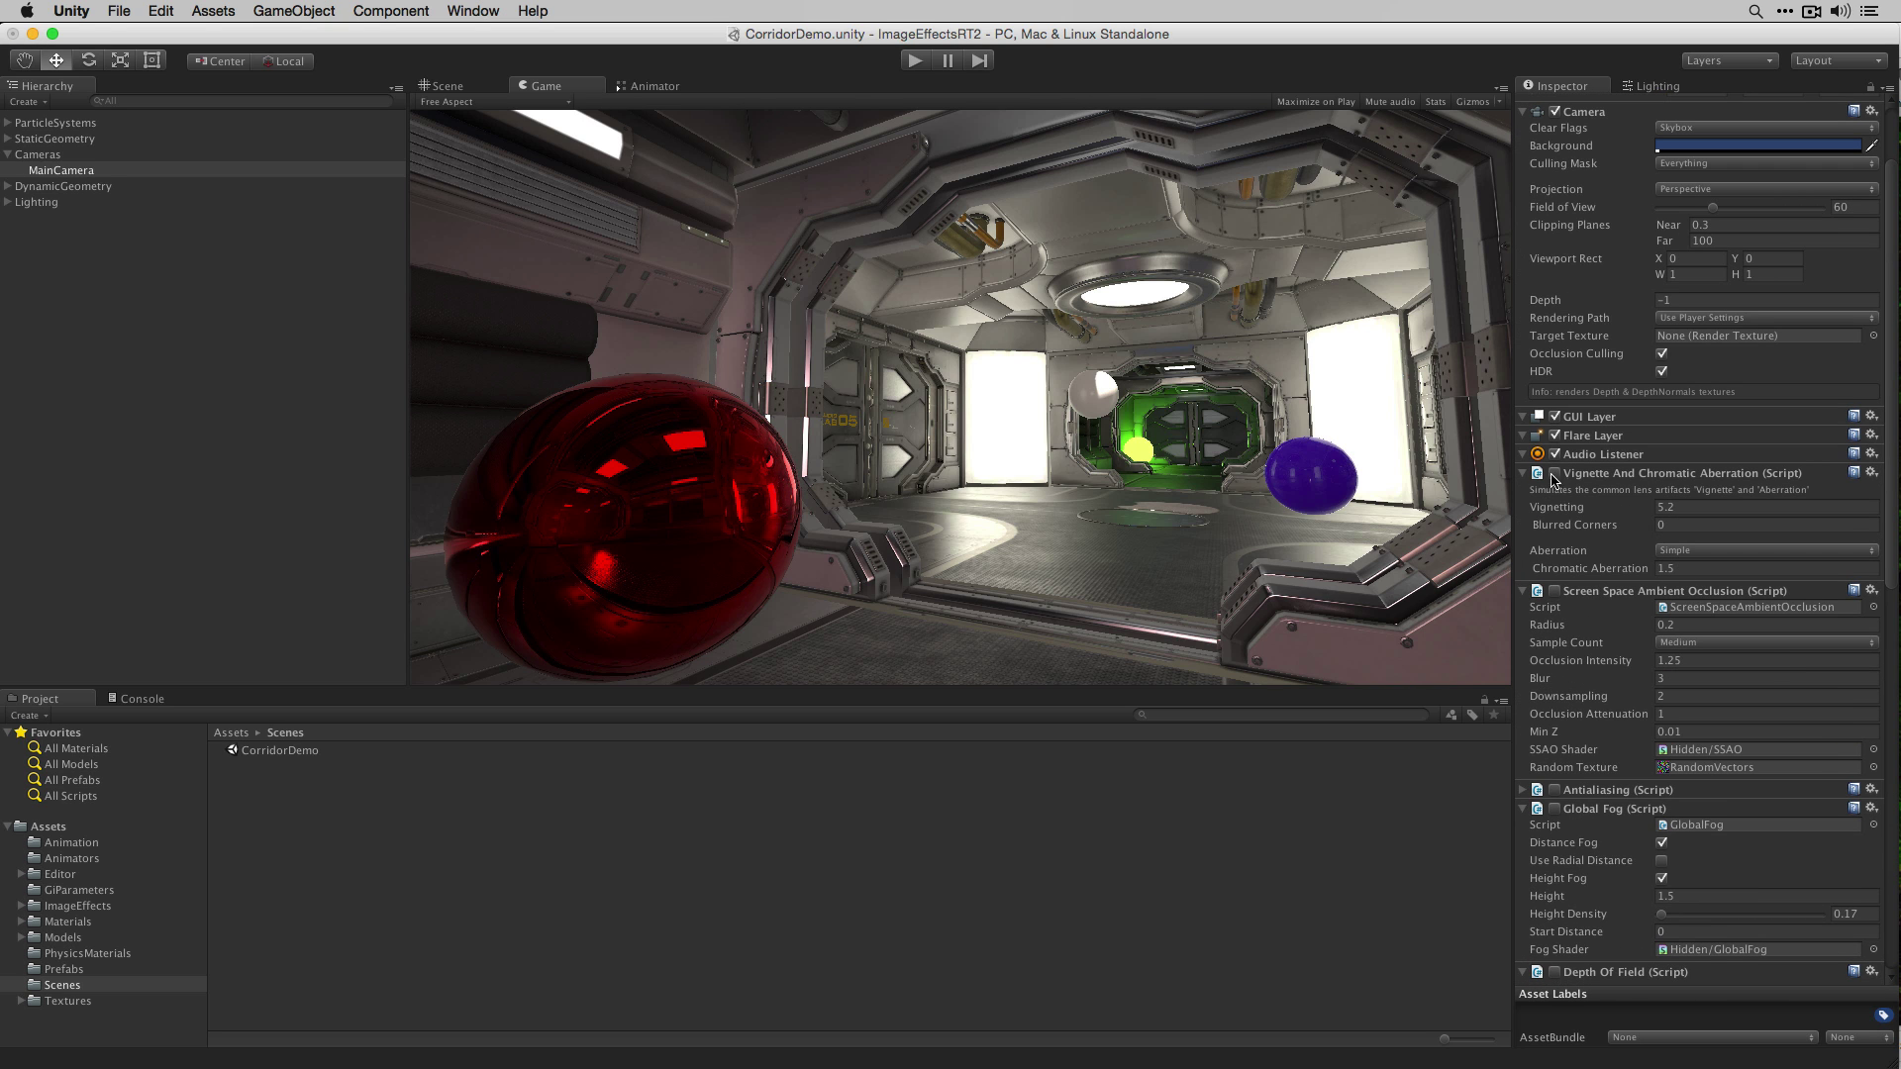
click(1556, 473)
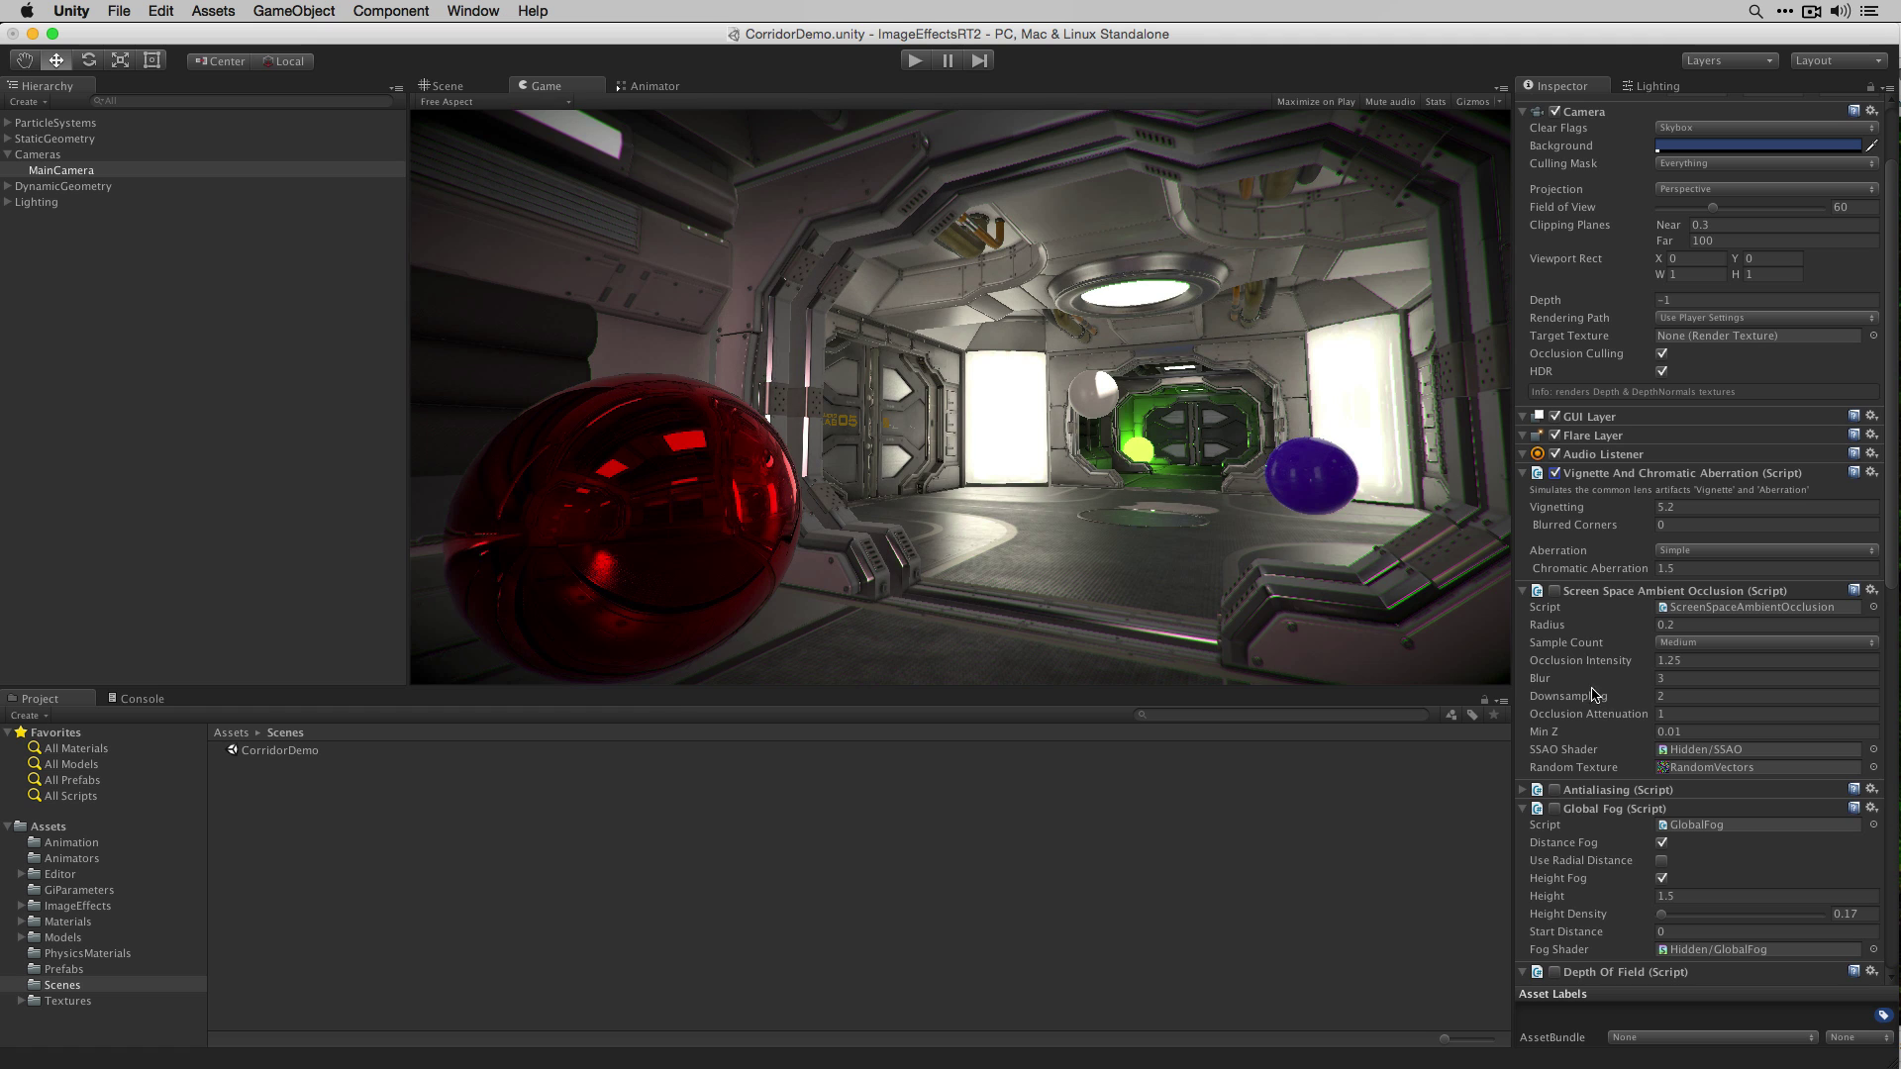
click(1555, 591)
scroll(1574, 646, down, 4)
click(1556, 665)
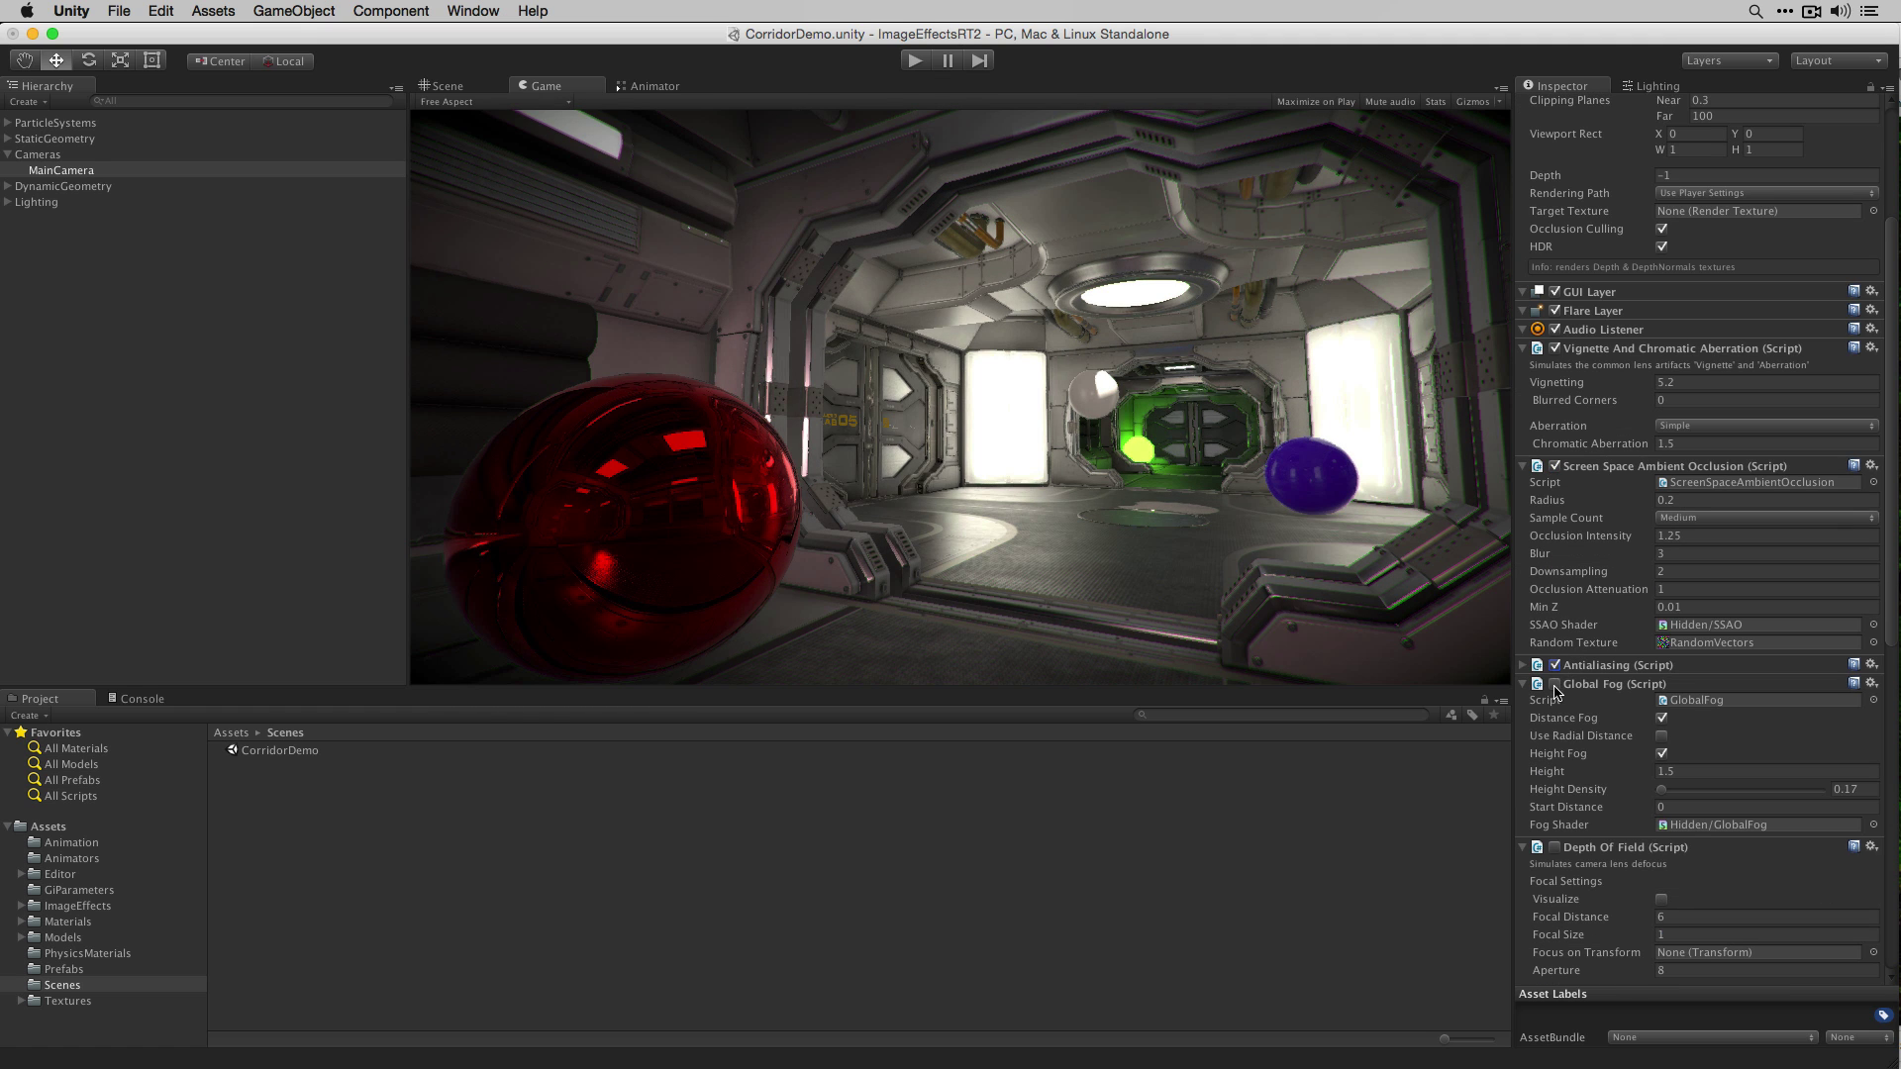
Step: Re-enable MainCamera's Global Fog, Depth Of Field, Tonemapping and Bloom effects
scroll(1557, 582, down, 9)
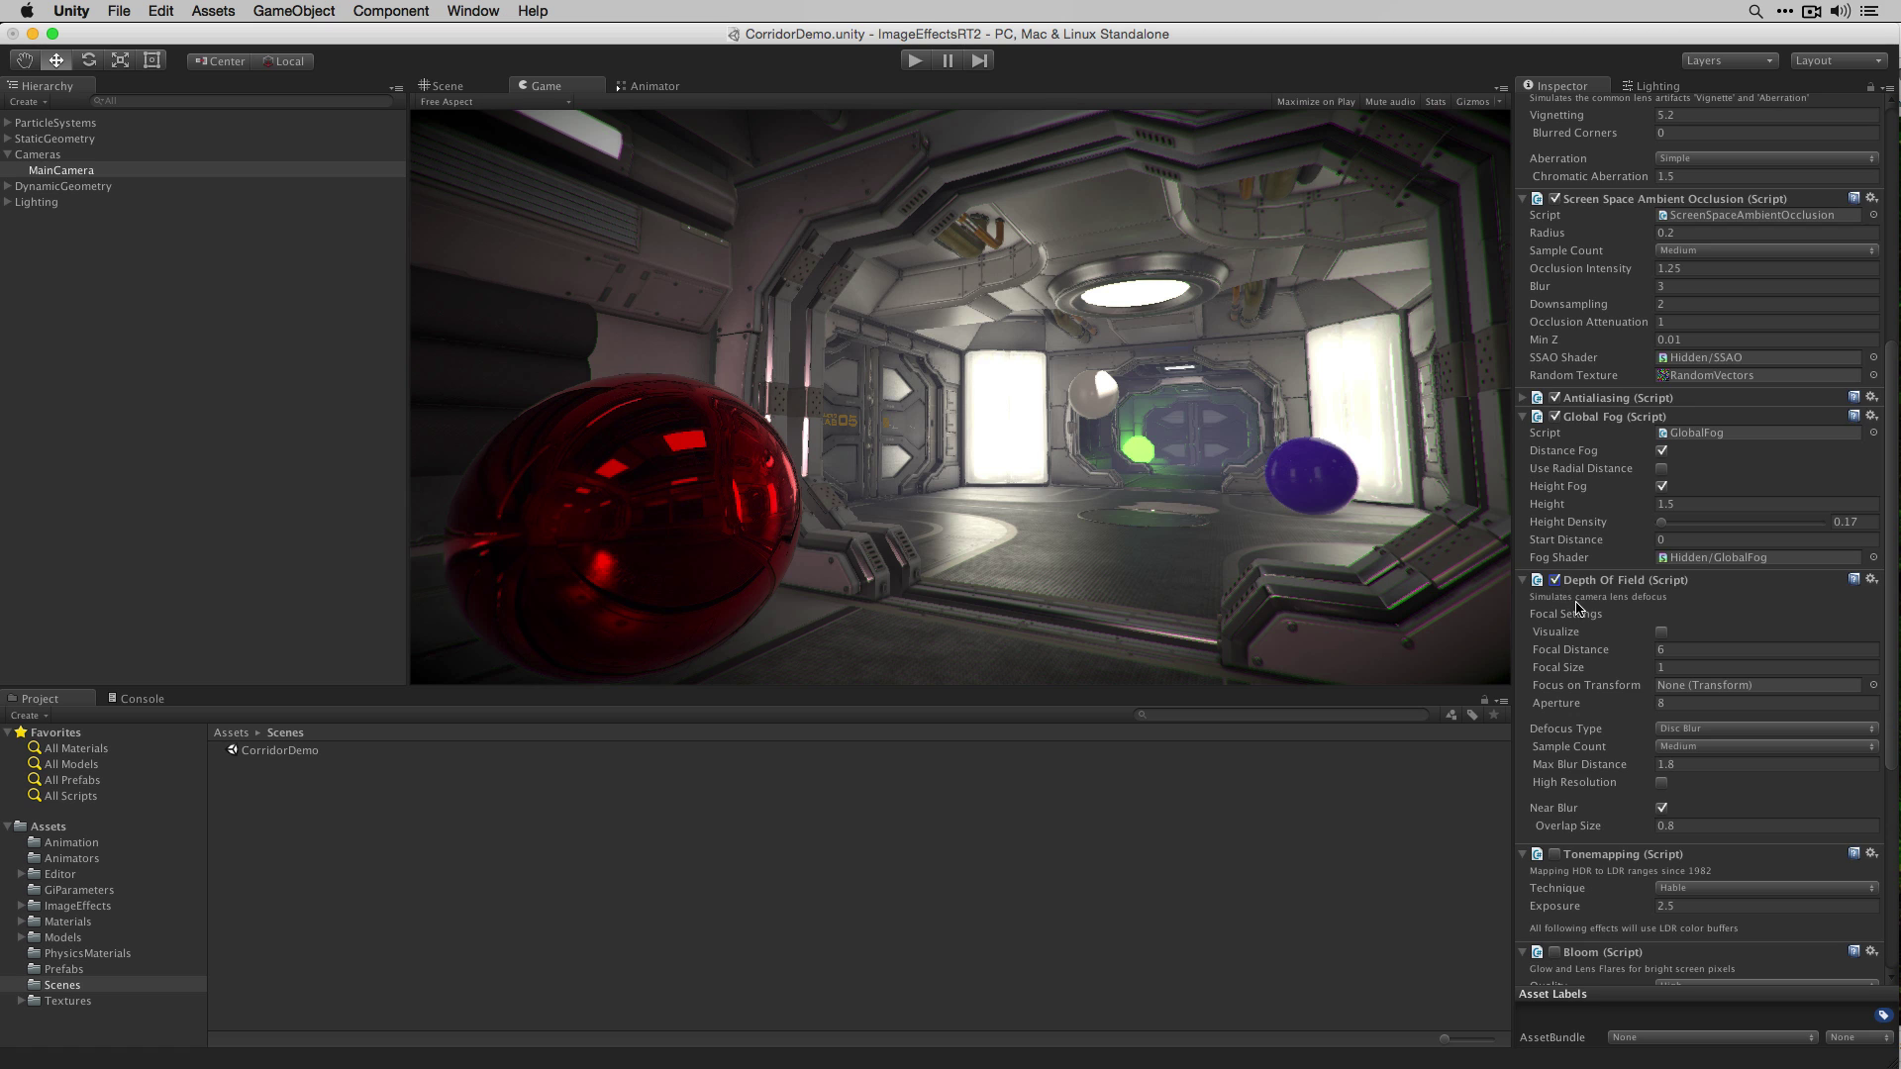
scroll(1577, 607, down, 8)
click(1555, 621)
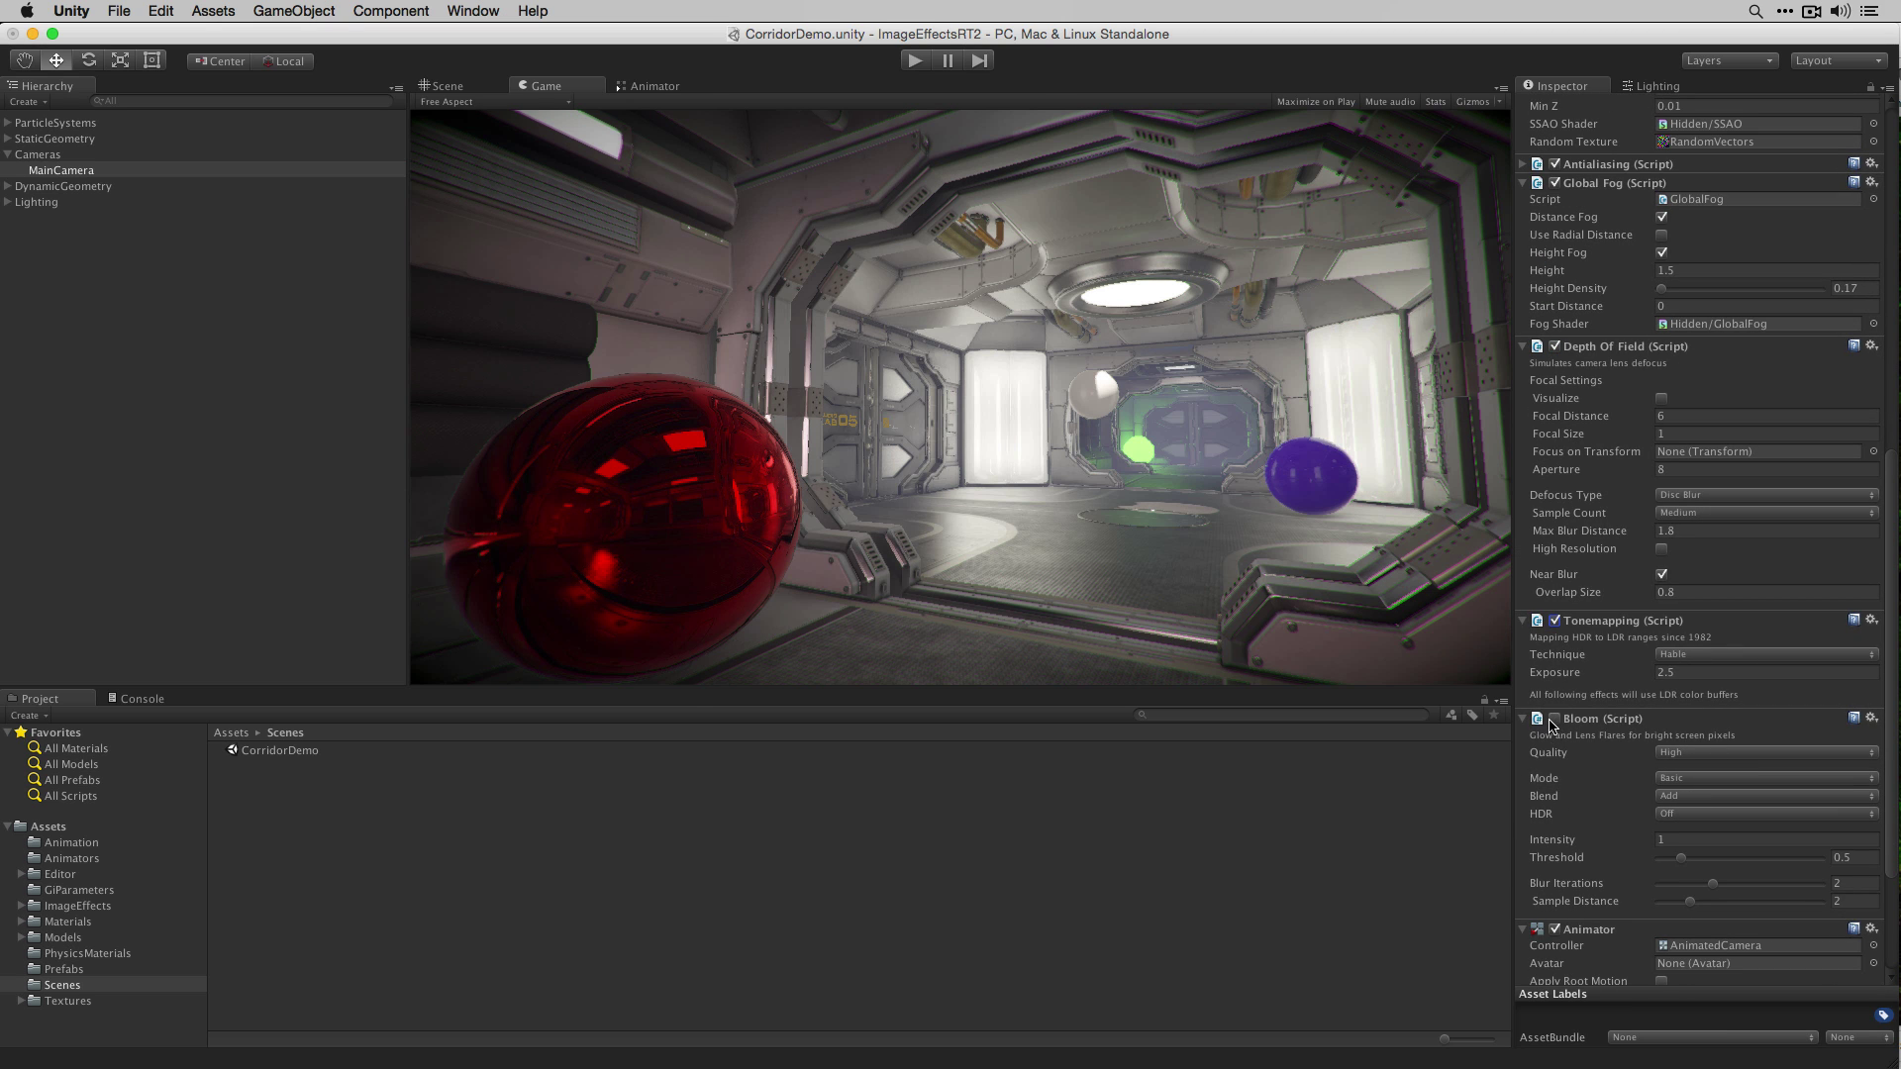
click(1555, 720)
Step: Run the corridor scene in play mode with all image effects enabled and pause it
click(912, 63)
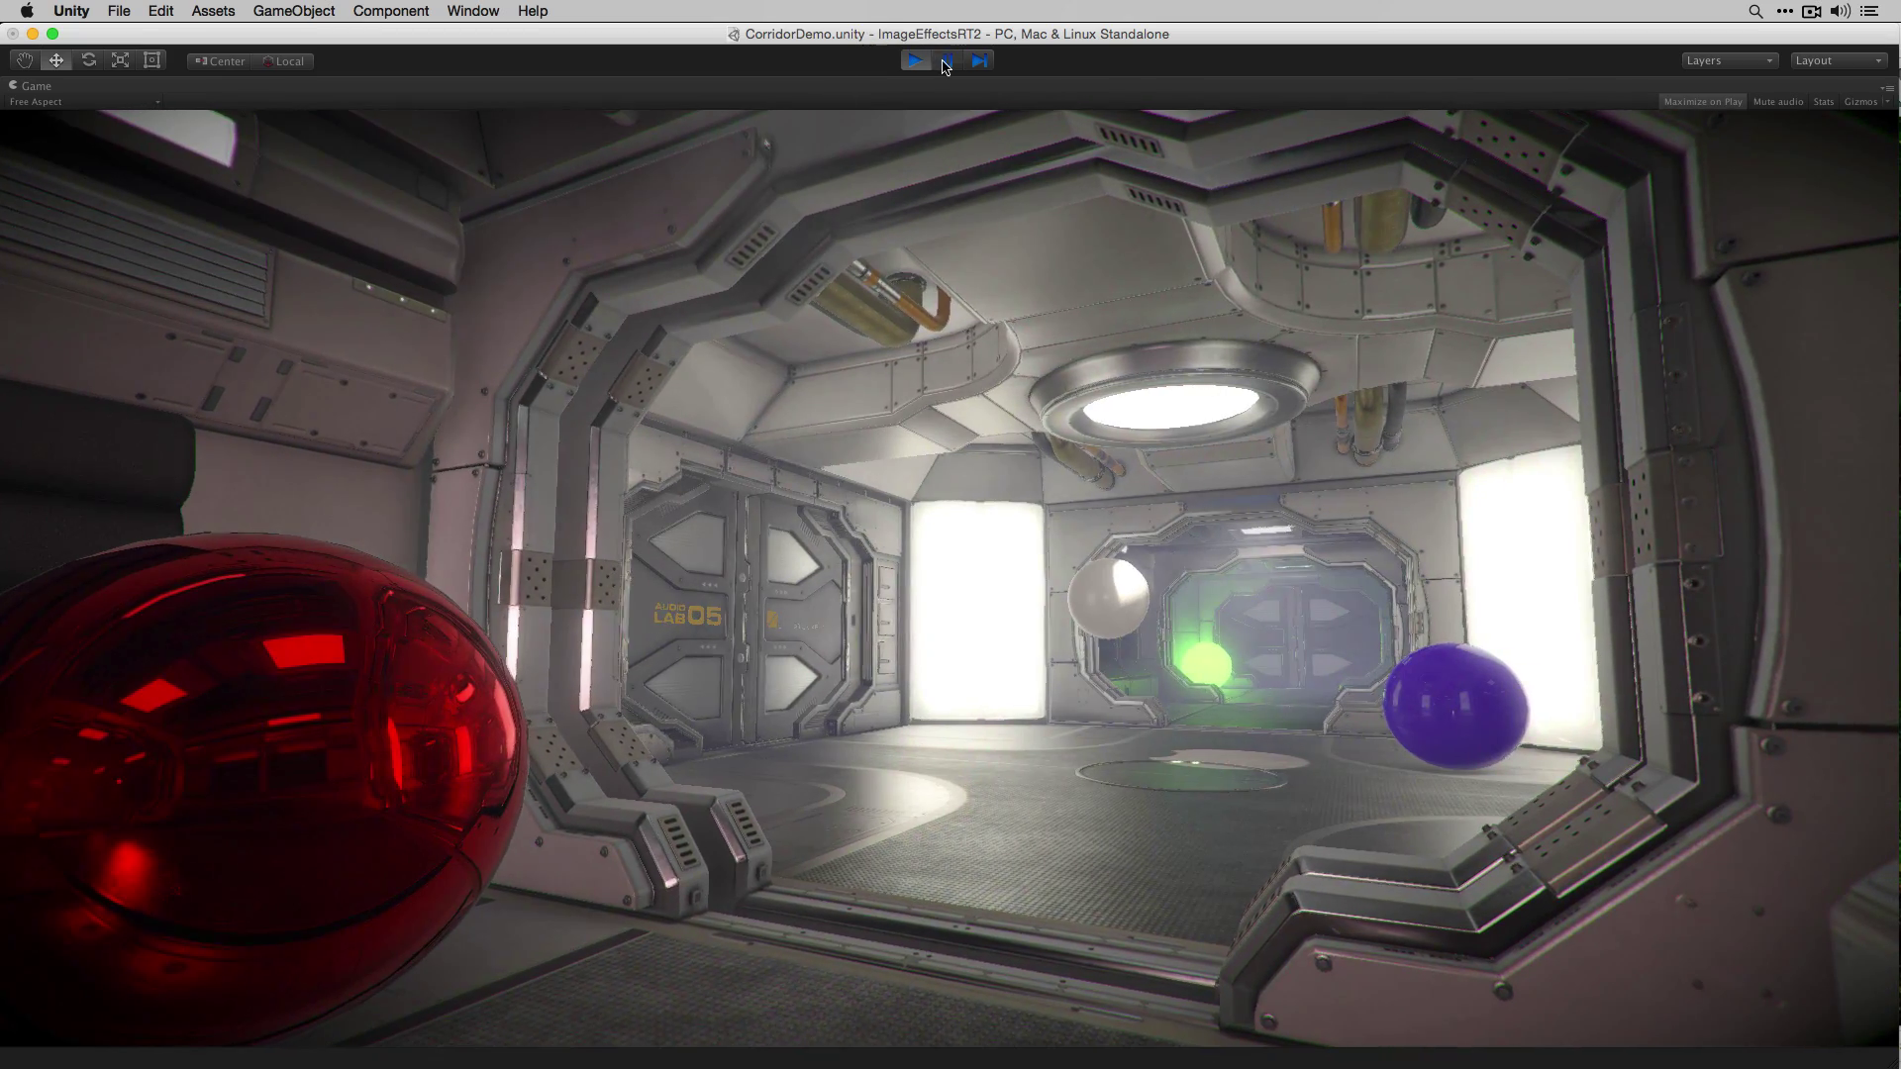
click(946, 62)
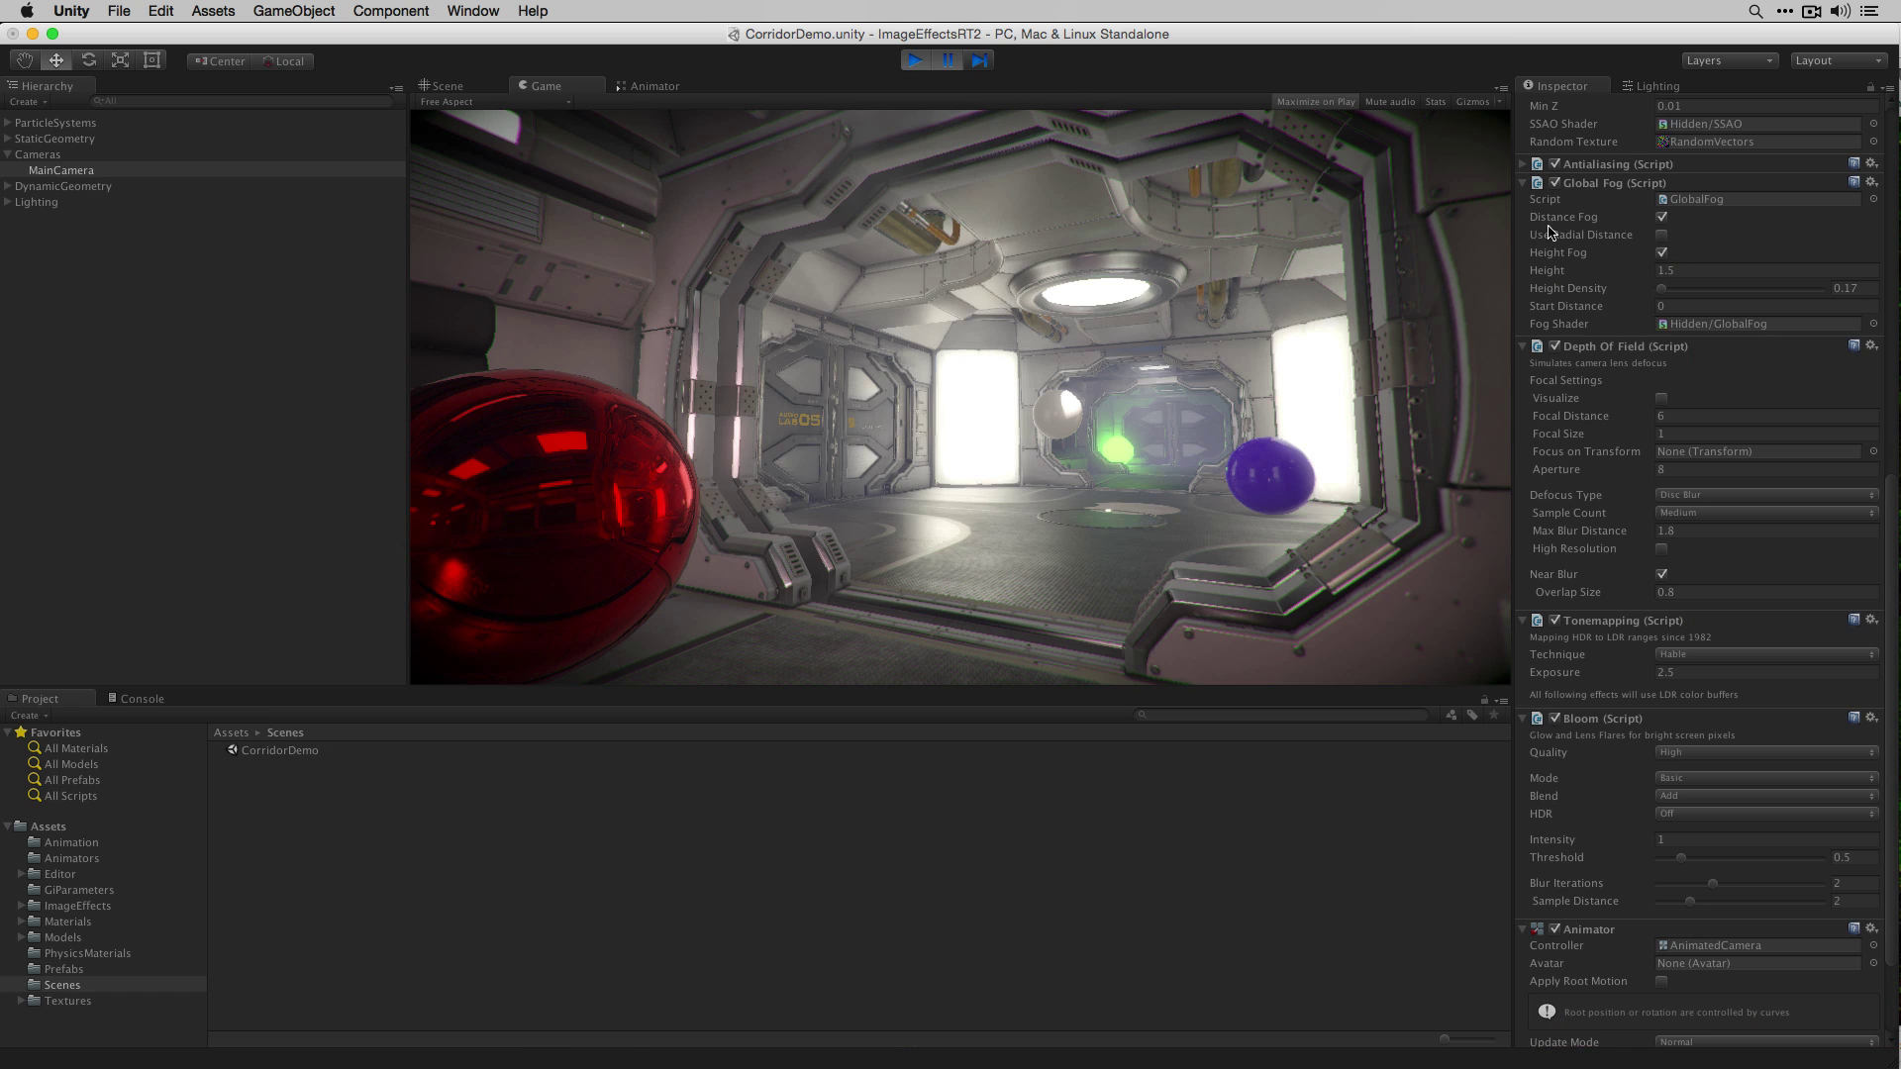
Step: In the paused scene, disable MainCamera's Vignette And Chromatic Aberration, Screen Space Ambient Occlusion and Antialiasing effects
scroll(1550, 232, up, 5)
scroll(1542, 244, up, 5)
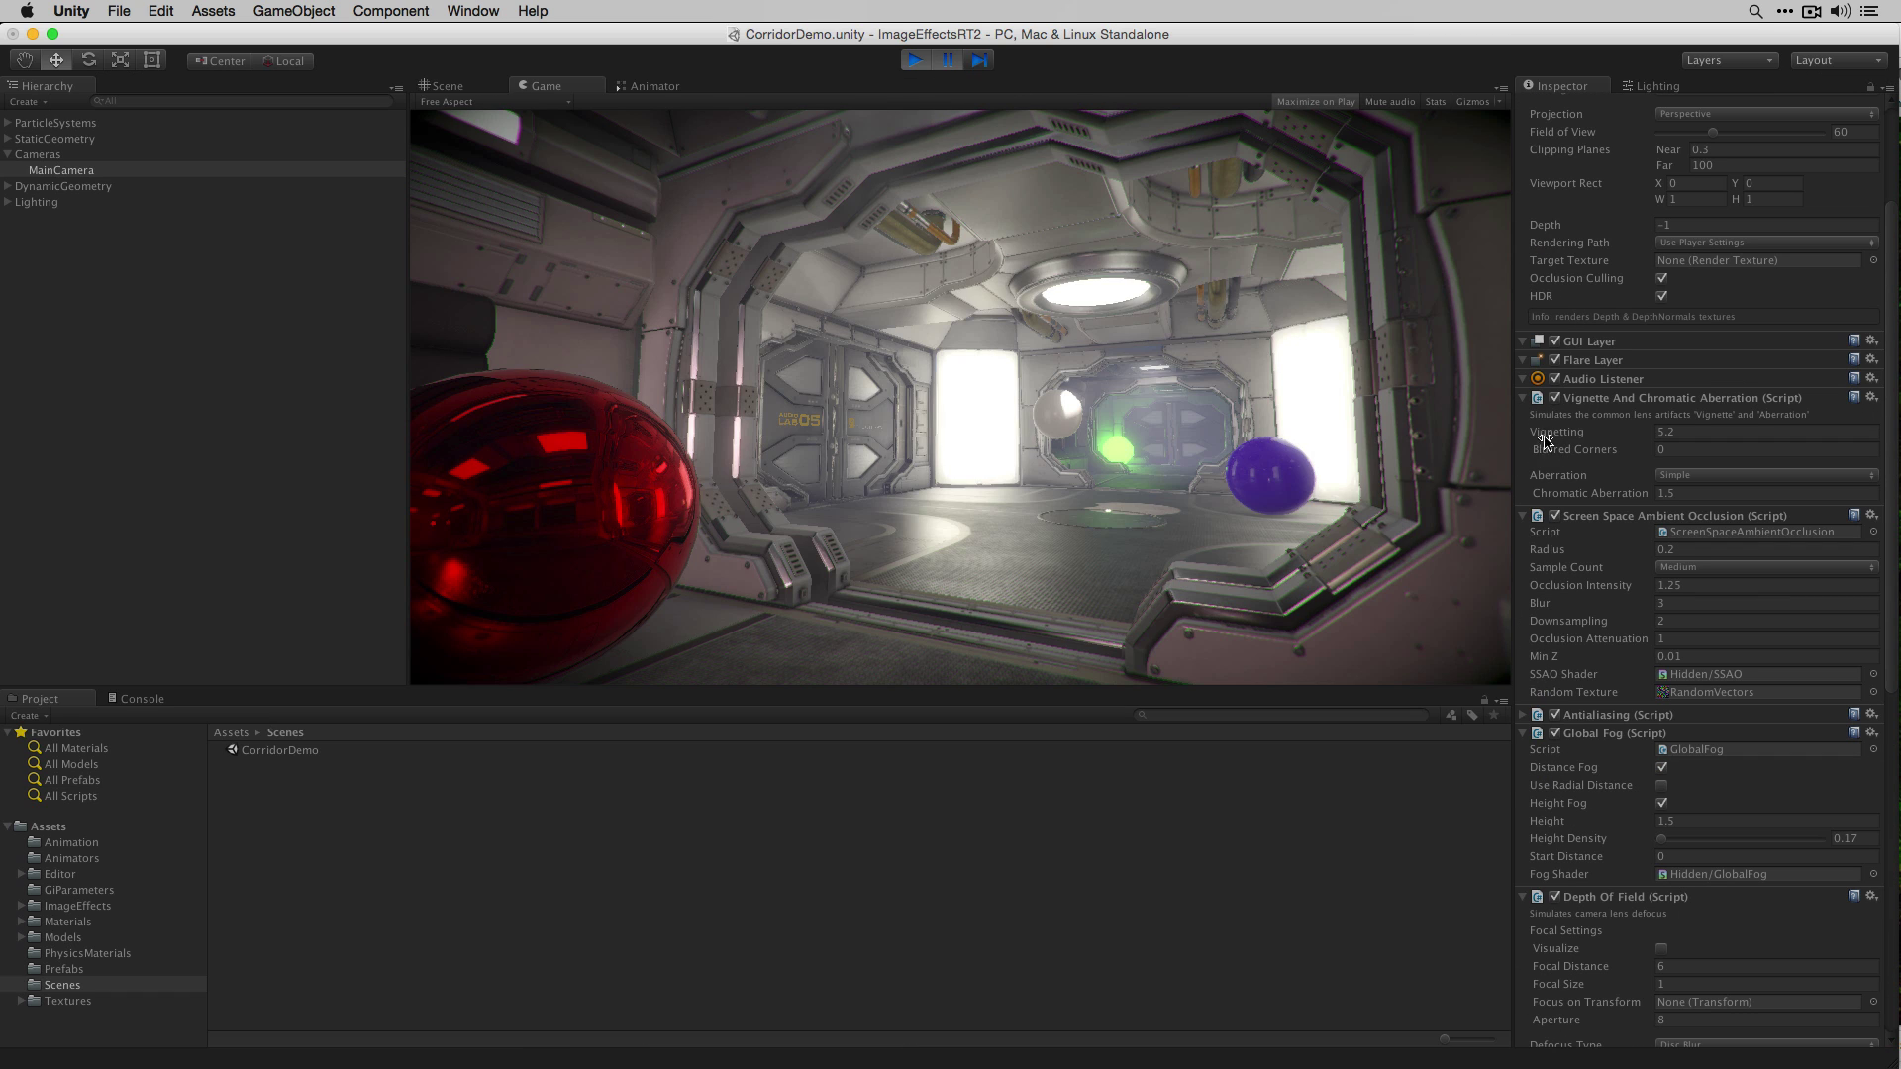
click(1555, 398)
click(1554, 516)
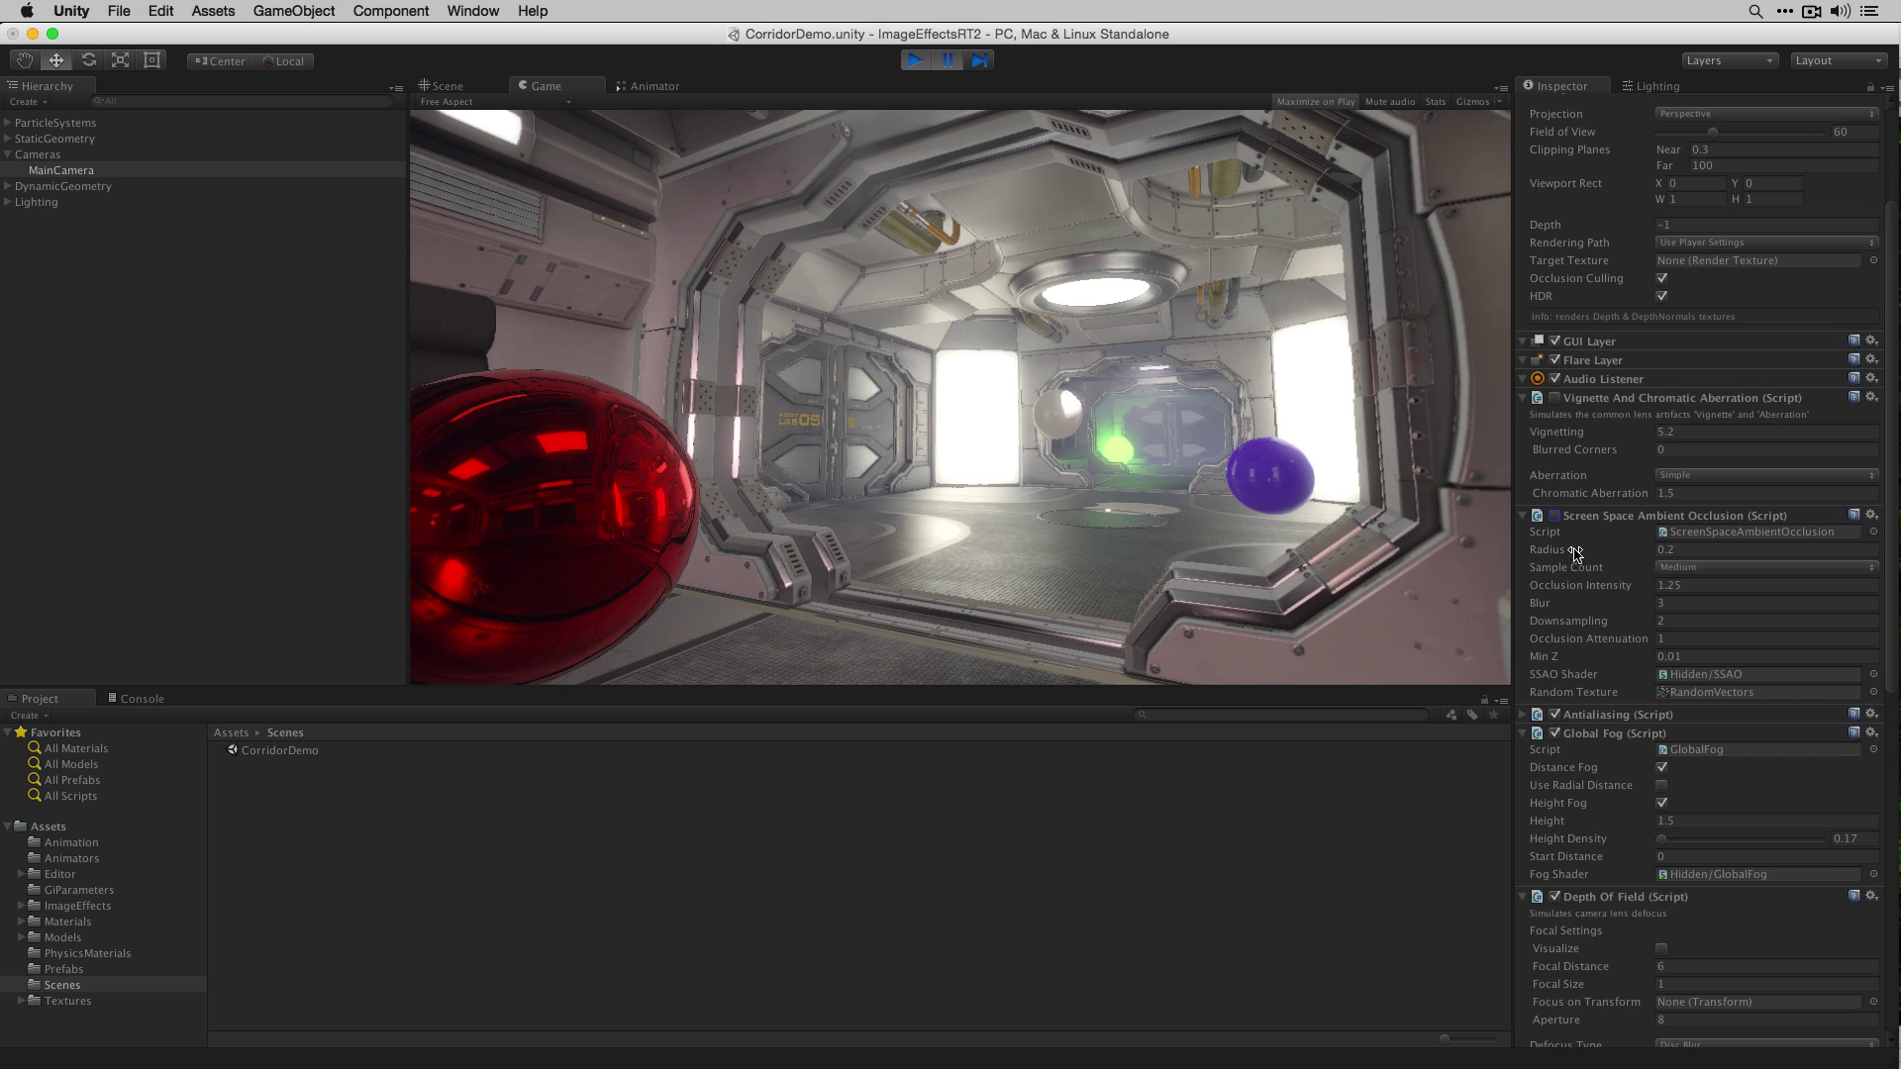
scroll(1559, 529, down, 3)
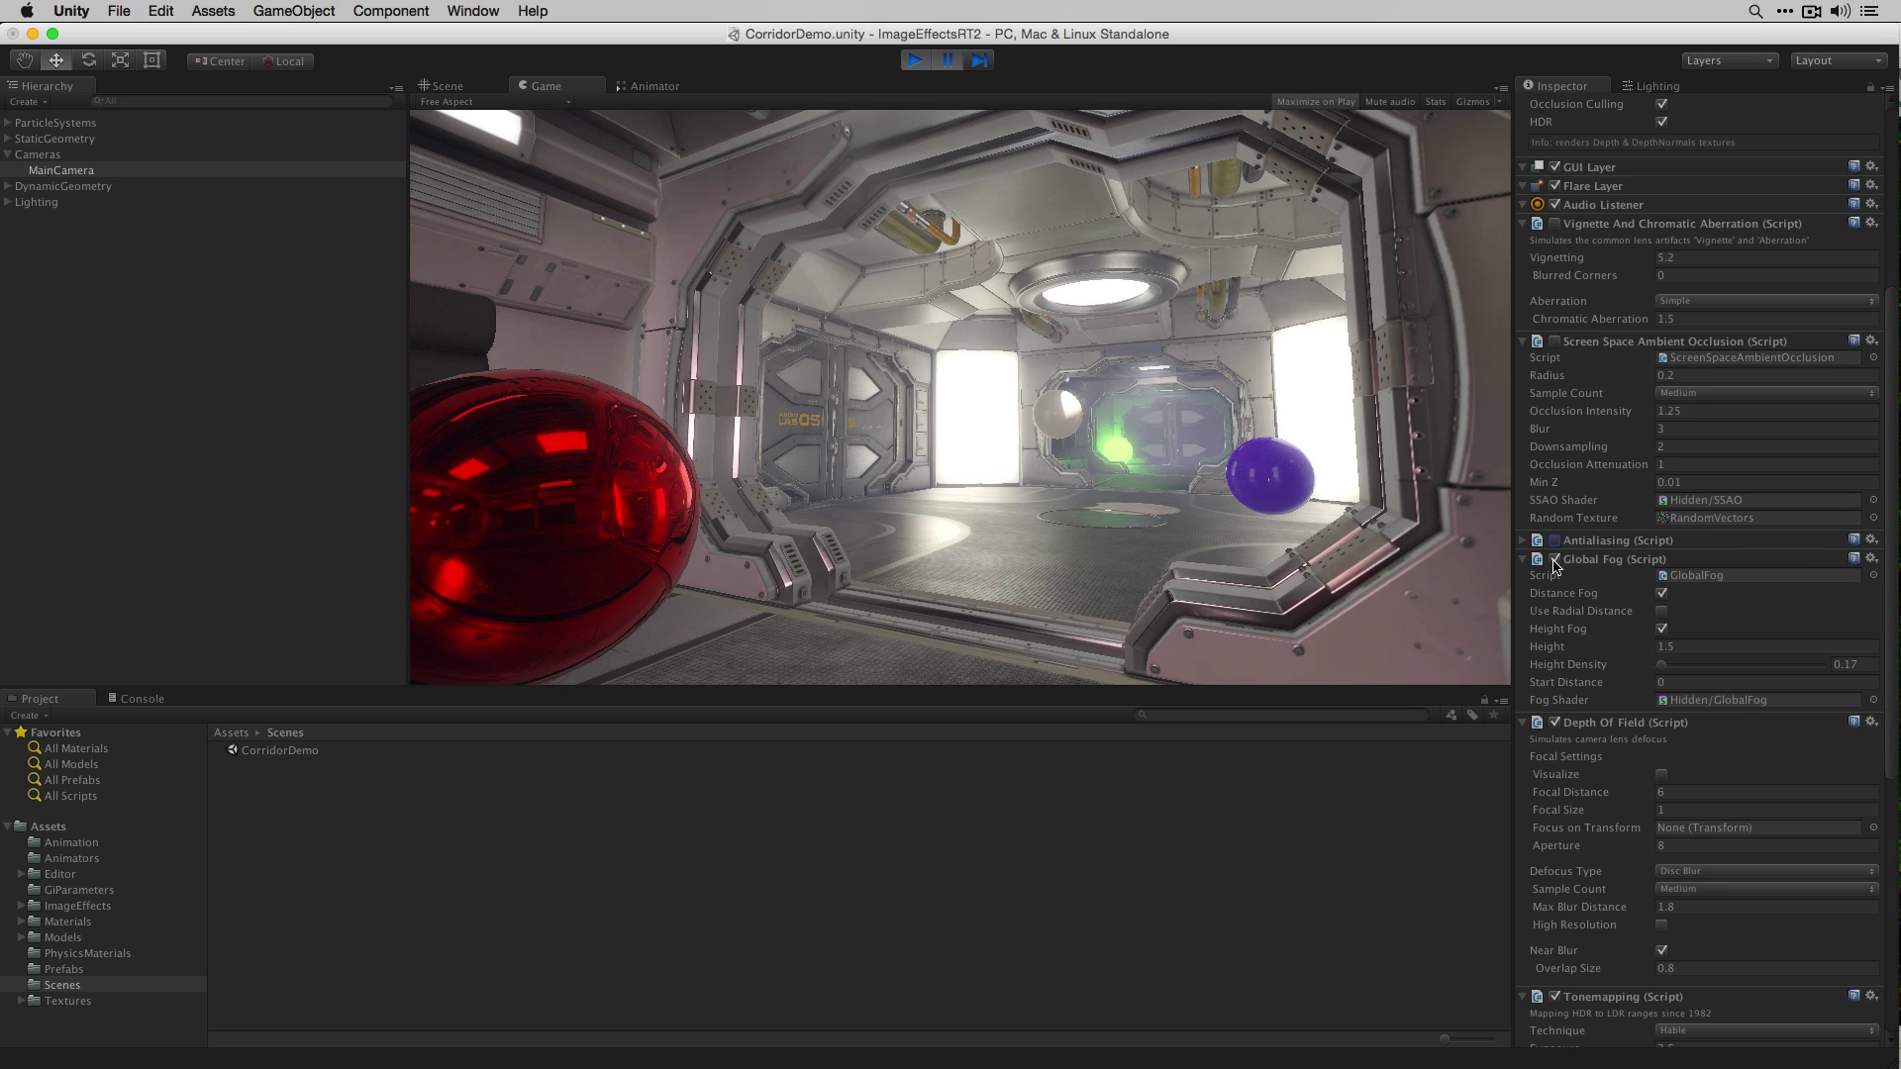
Step: Turn off the Global Fog, Depth Of Field, Tonemapping and Bloom effects on MainCamera in the paused scene
click(1555, 561)
scroll(1545, 562, down, 3)
click(1554, 572)
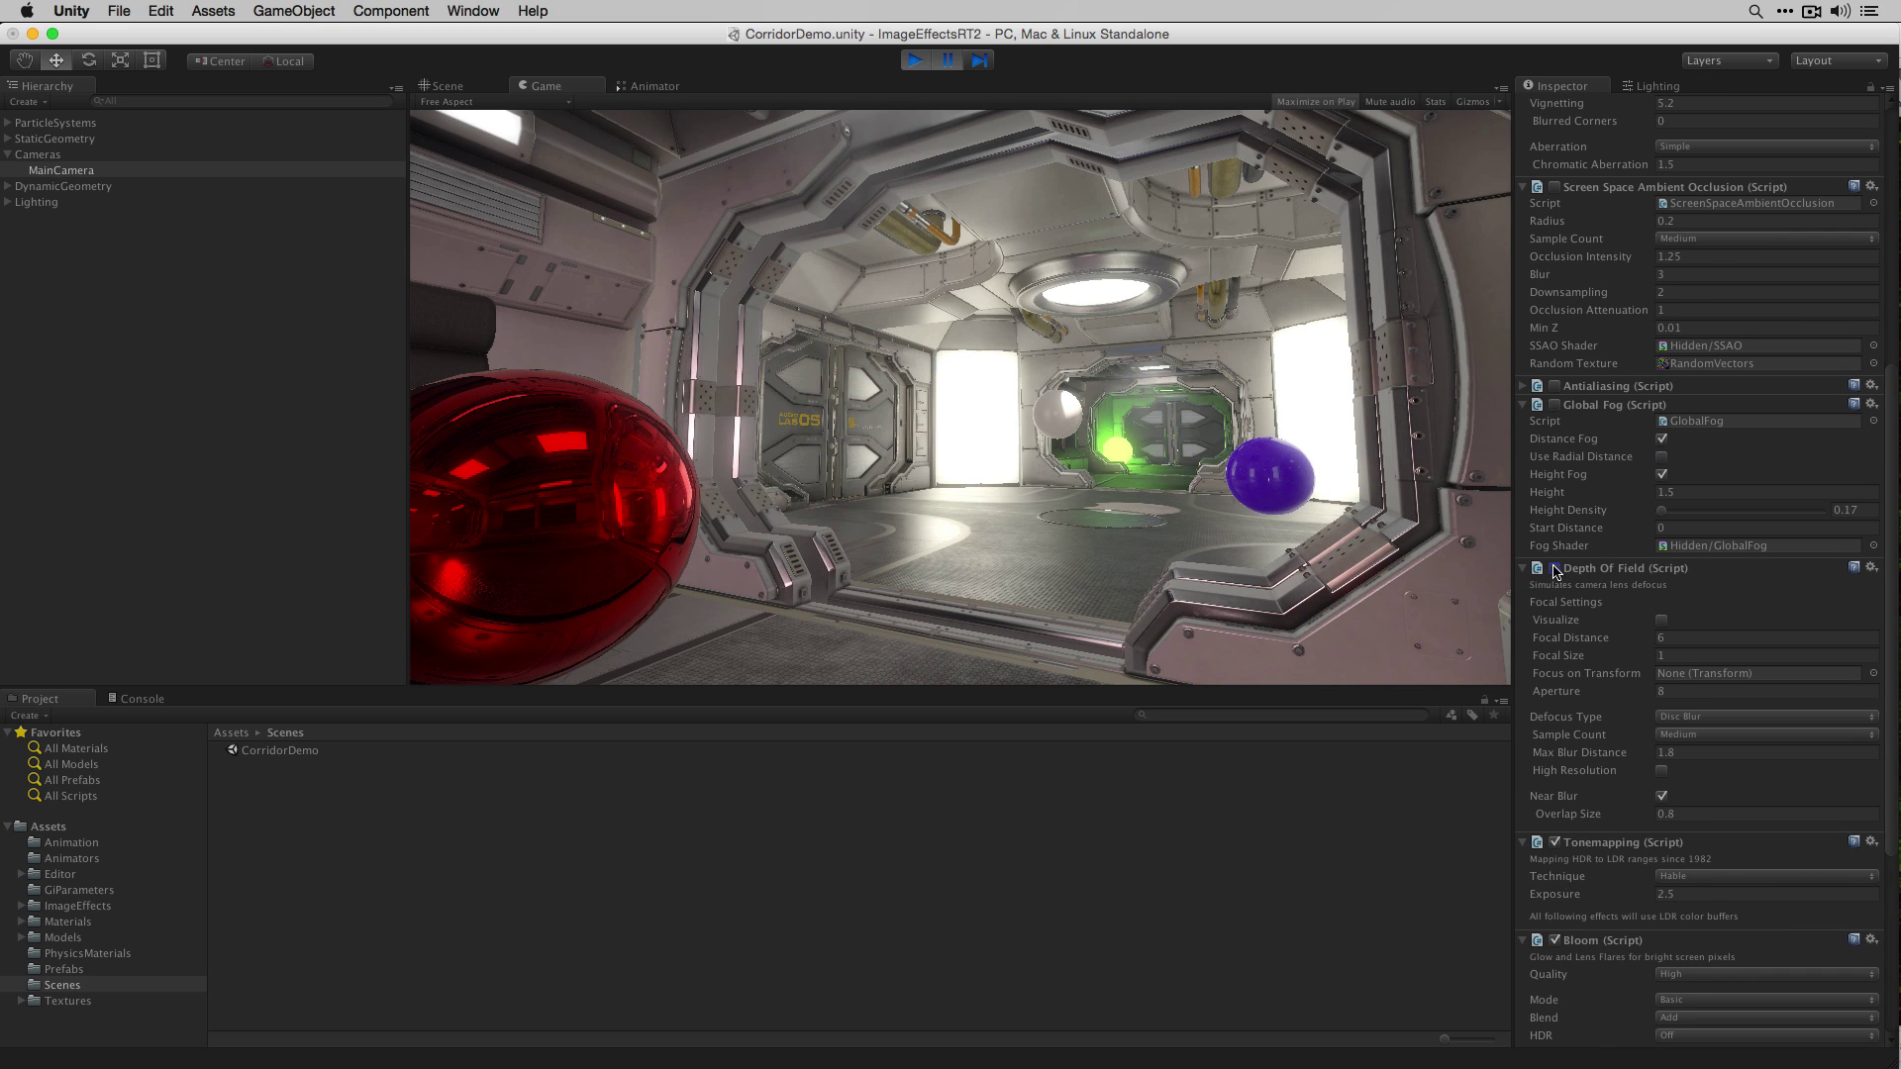
scroll(1559, 569, down, 4)
click(1554, 609)
scroll(1561, 618, down, 2)
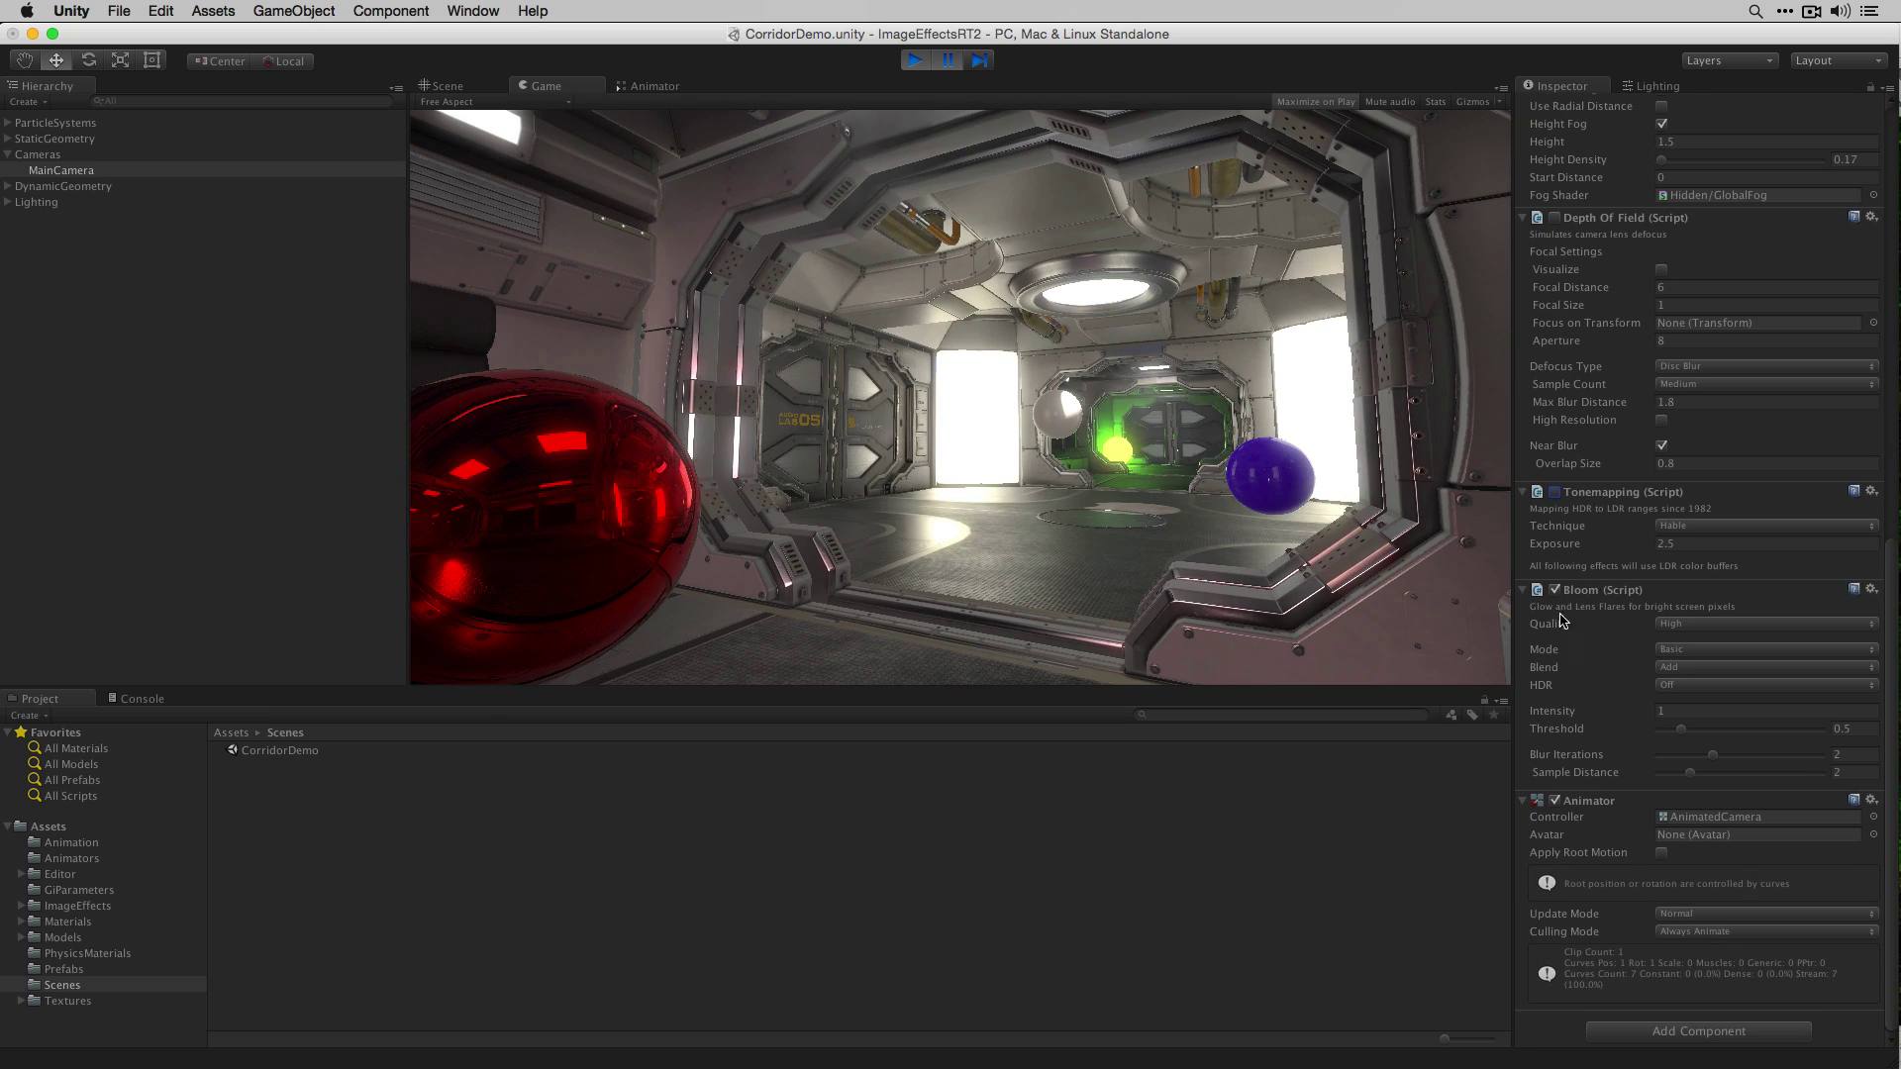
click(1554, 590)
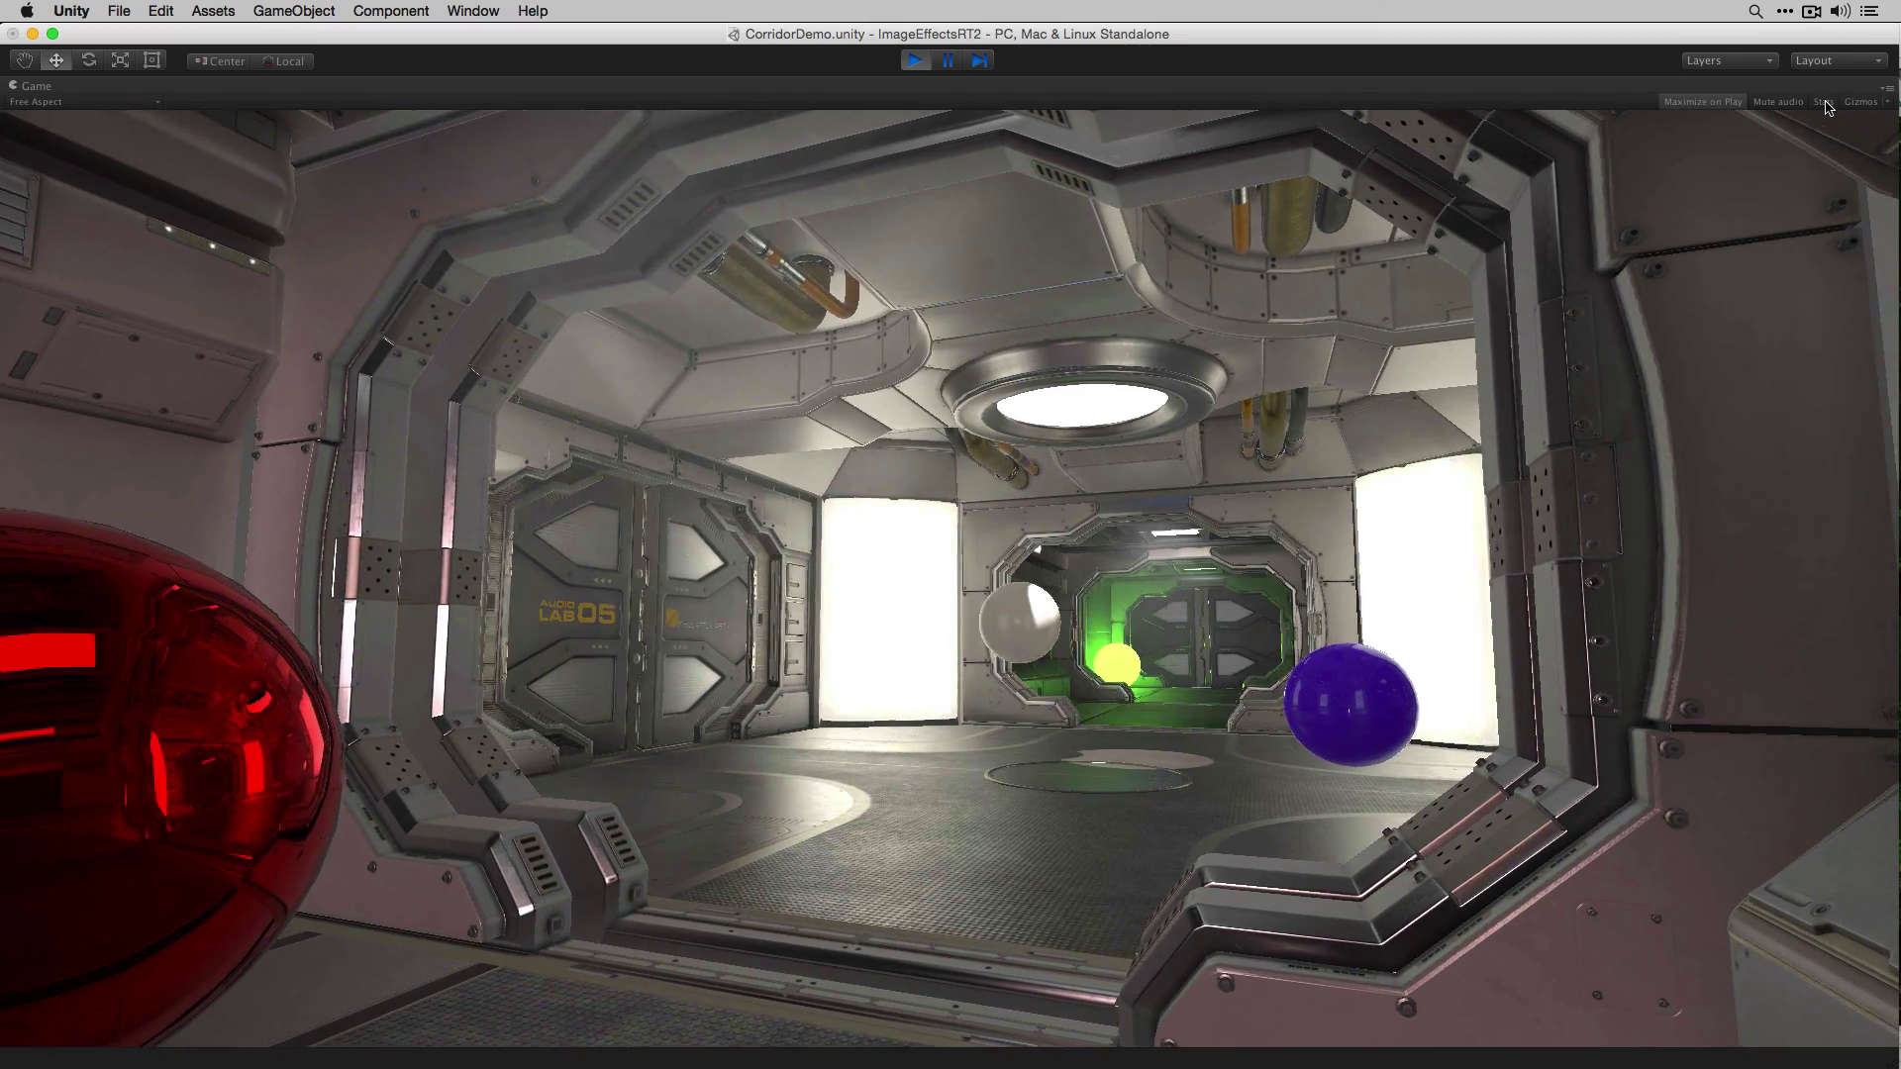
Step: Show the rendering statistics over the playing scene and pause it again
click(1823, 102)
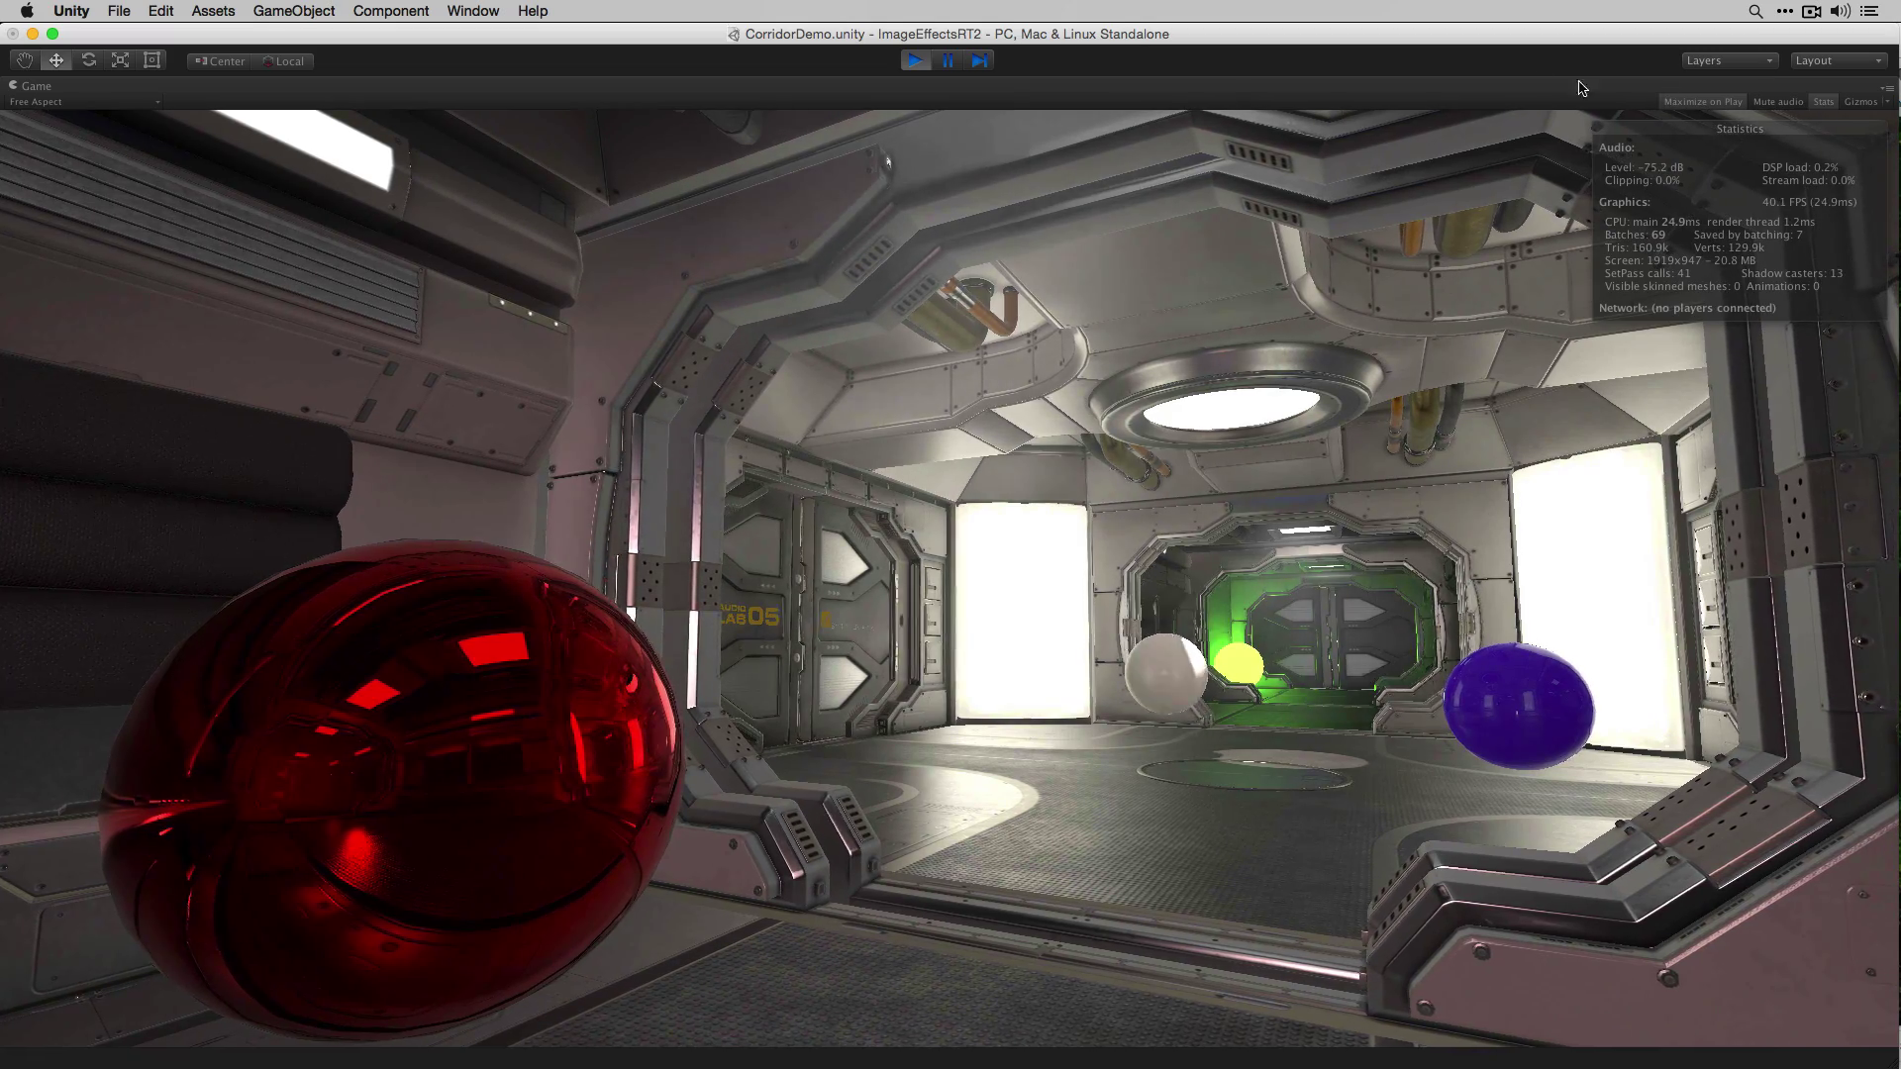
click(949, 62)
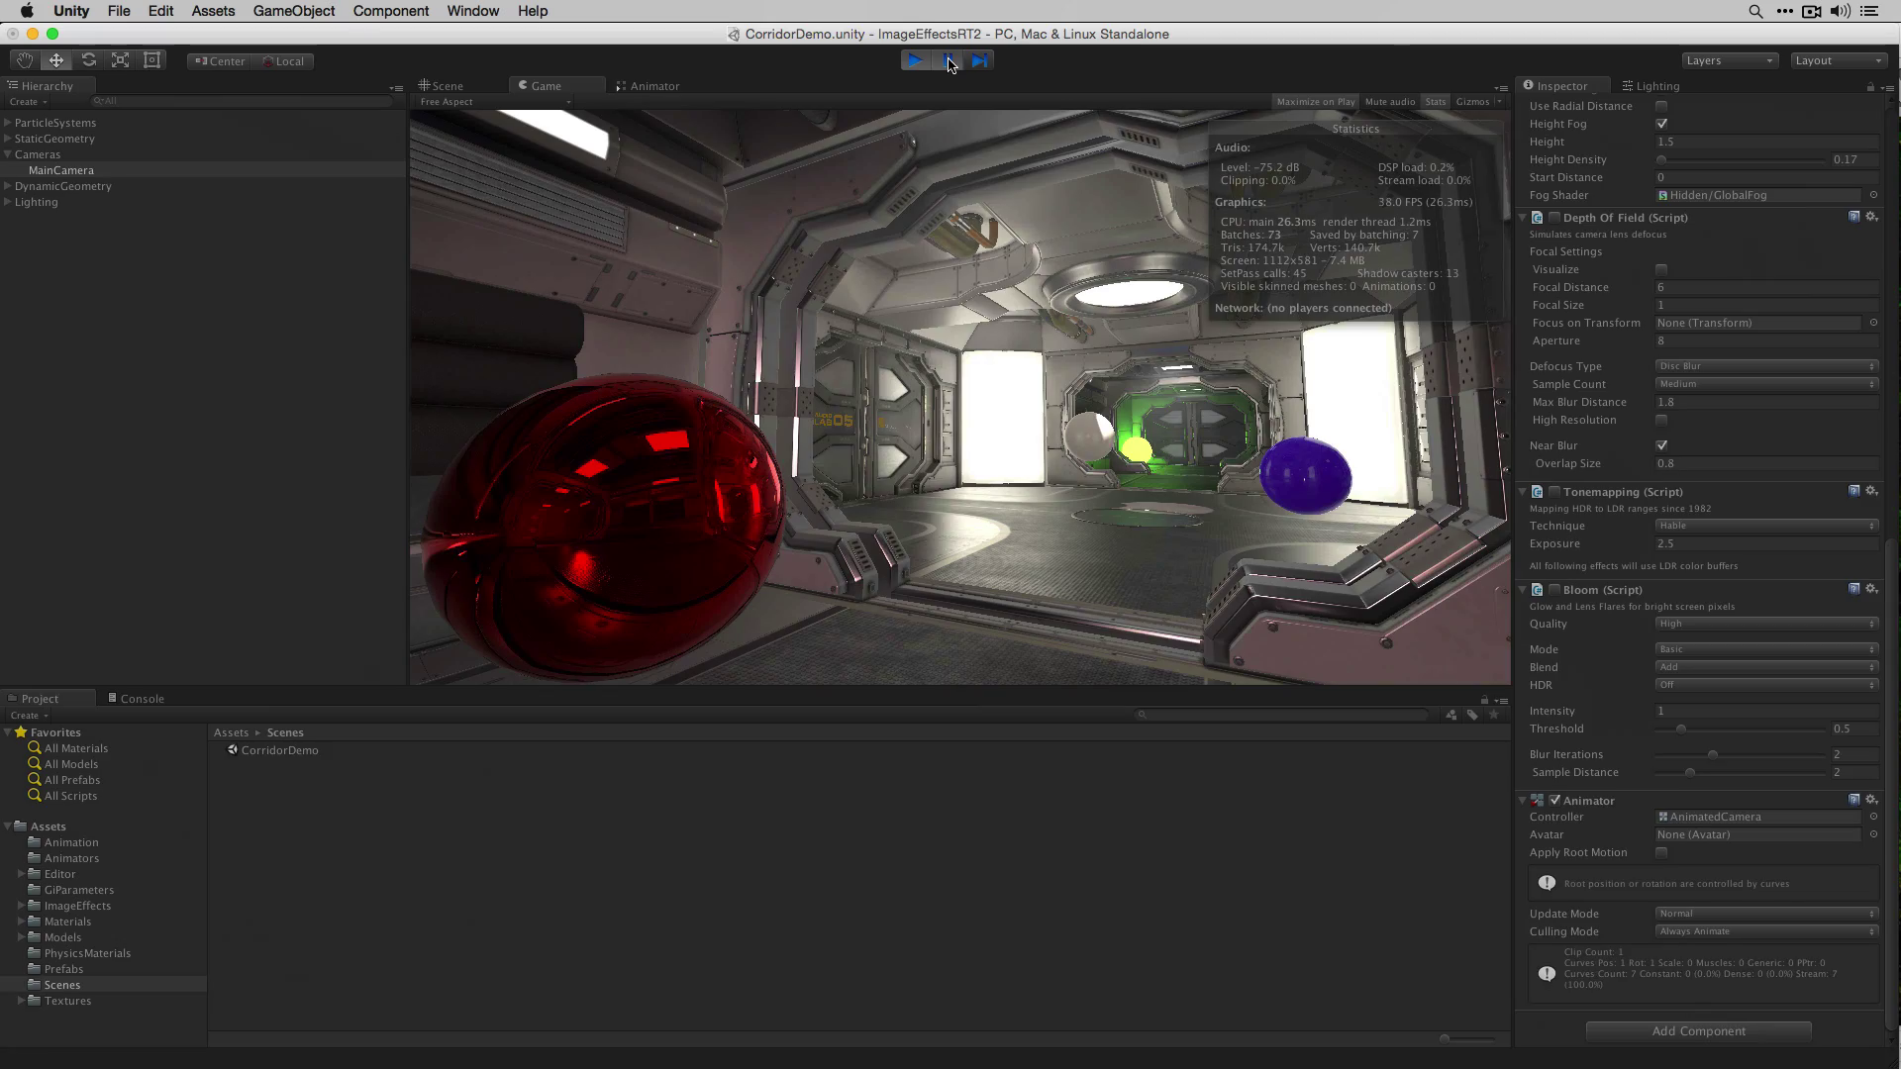
Step: Re-enable MainCamera's Vignette And Chromatic Aberration, Screen Space Ambient Occlusion, Antialiasing, Global Fog, Depth Of Field, Tonemapping and Bloom effects in the paused scene
scroll(1779, 340, up, 10)
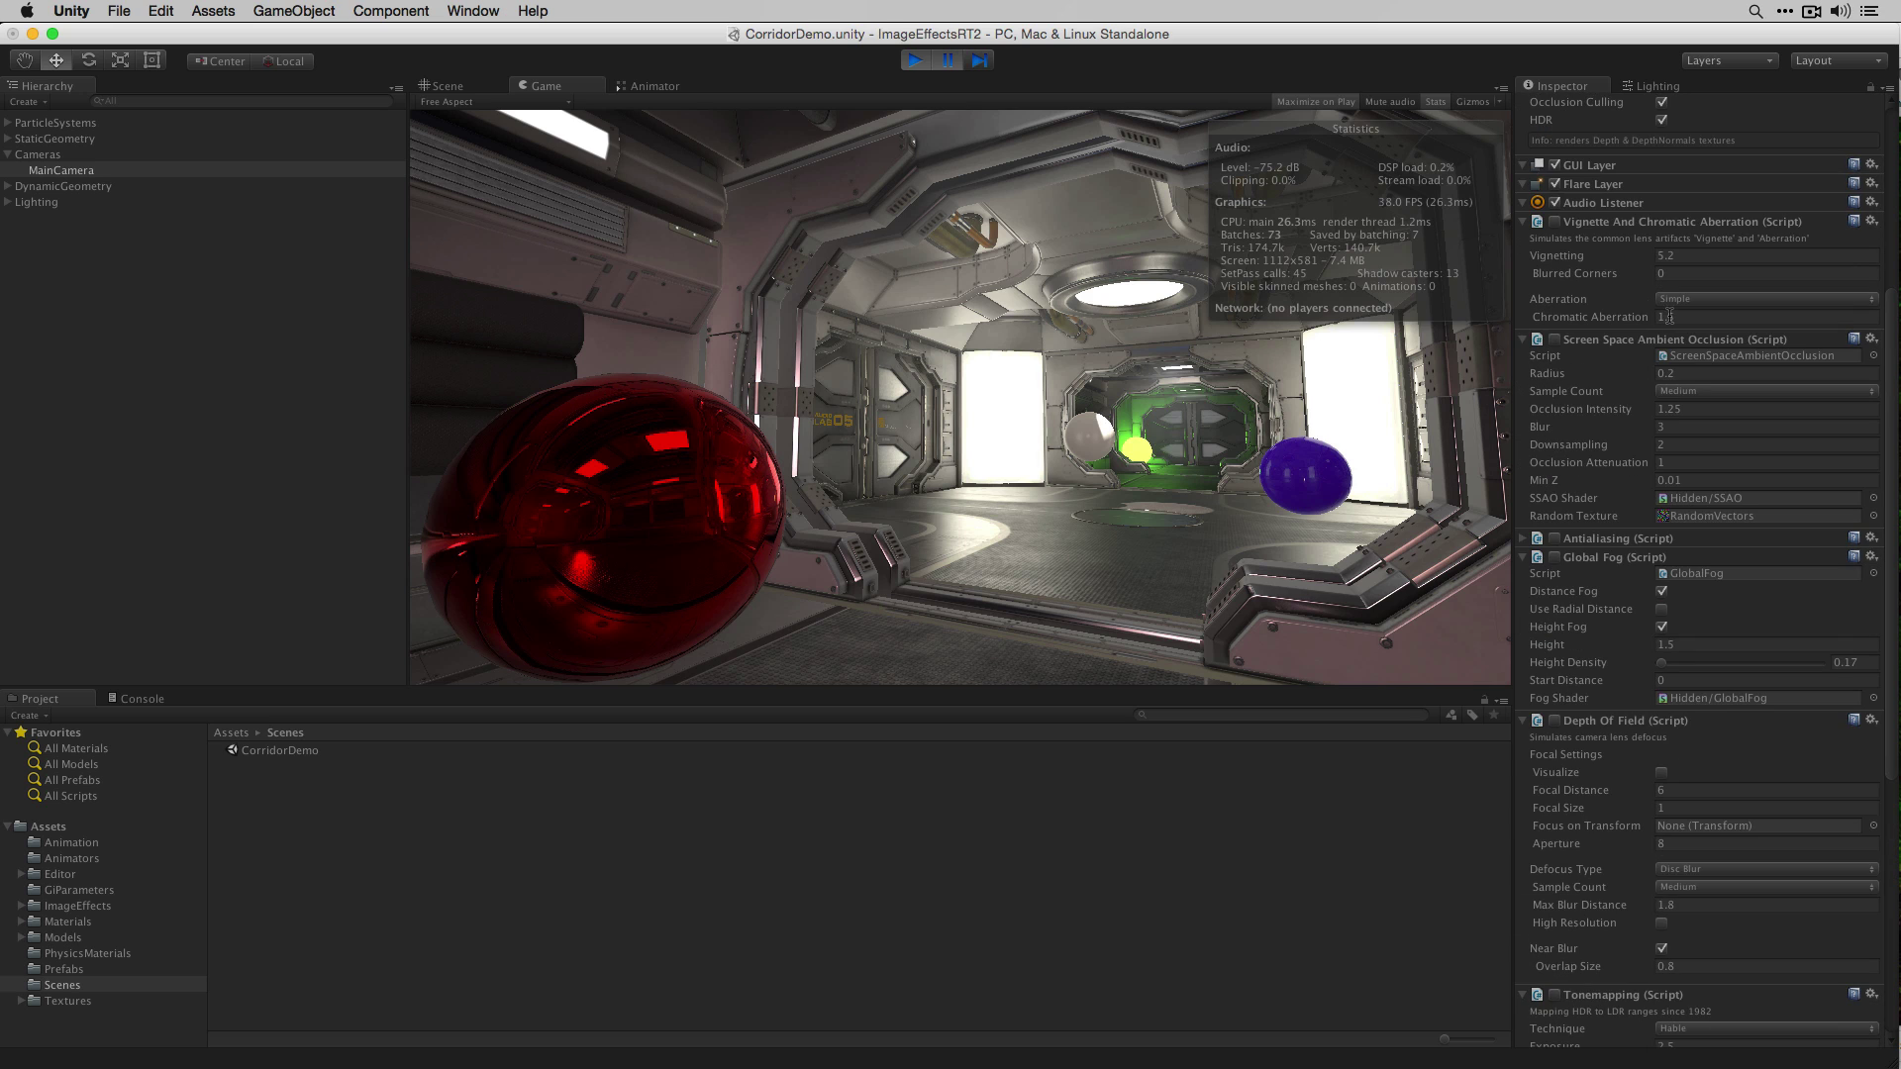
click(1554, 223)
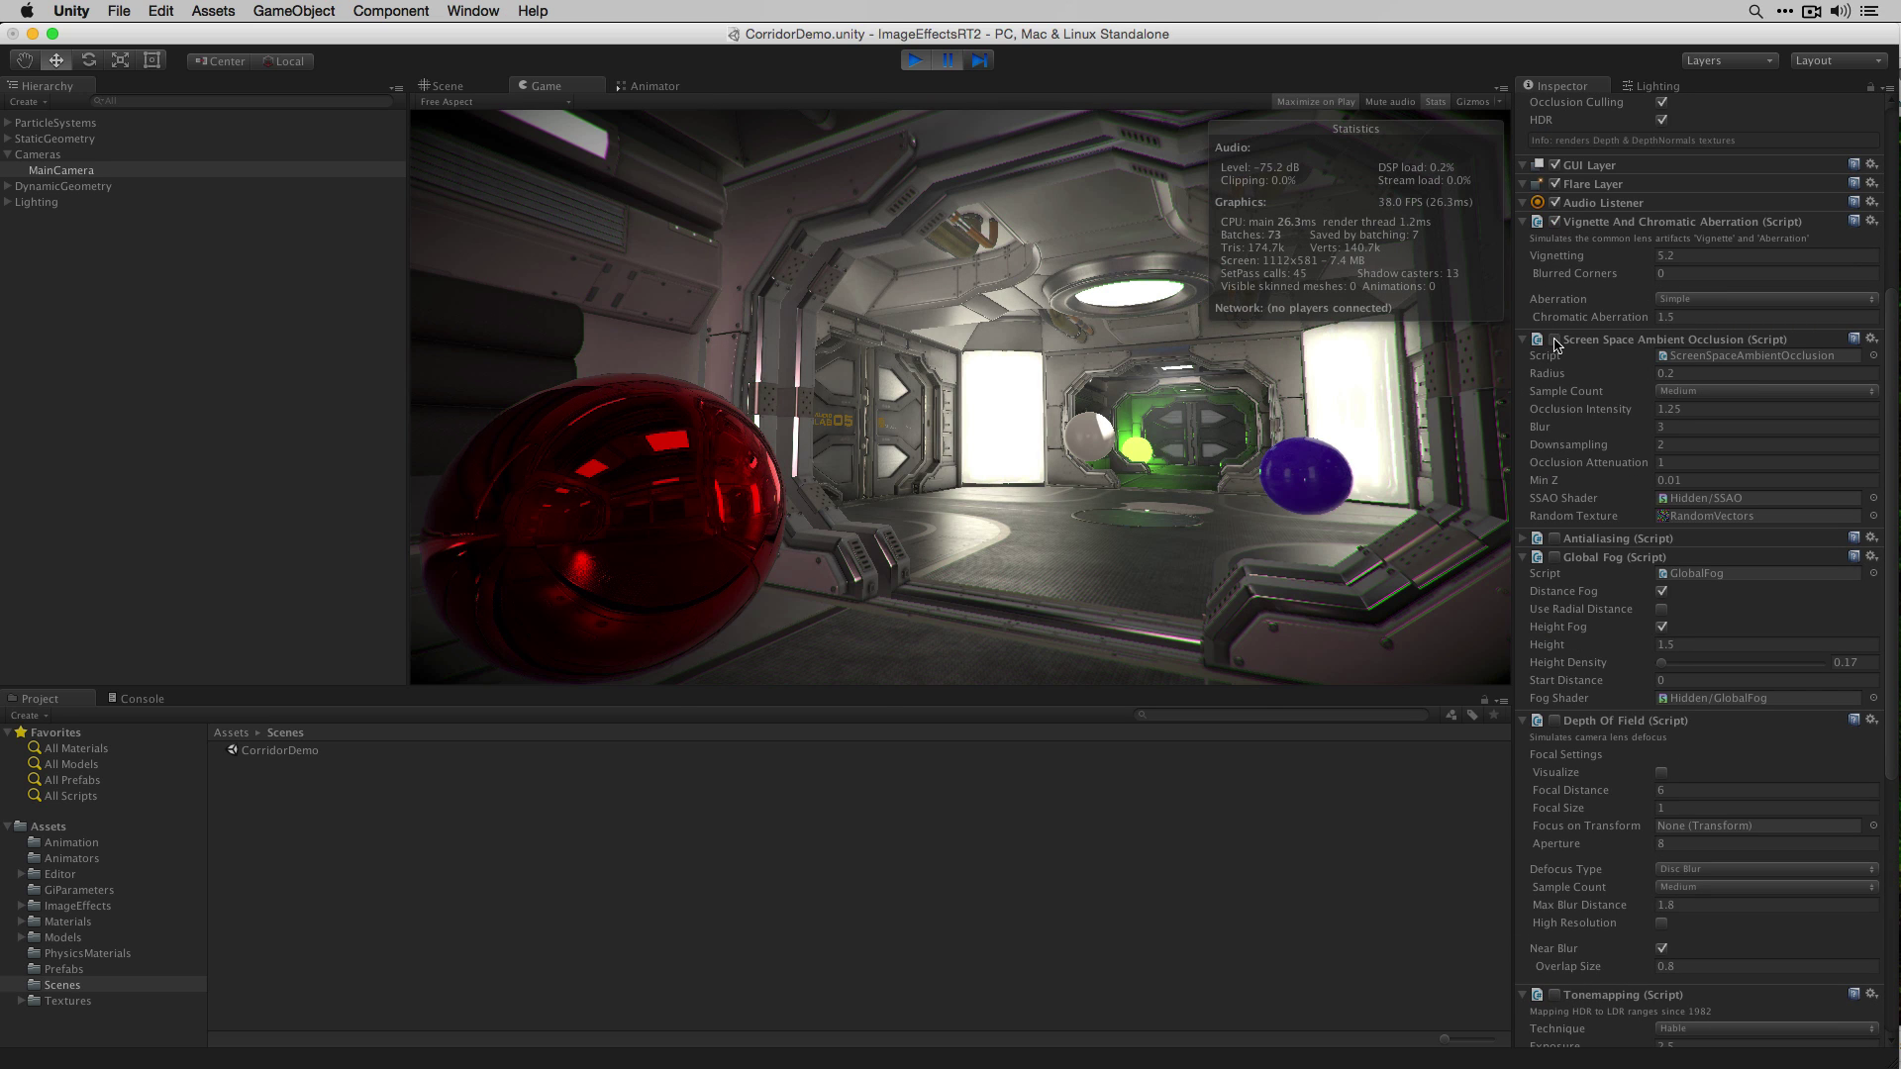
click(1555, 339)
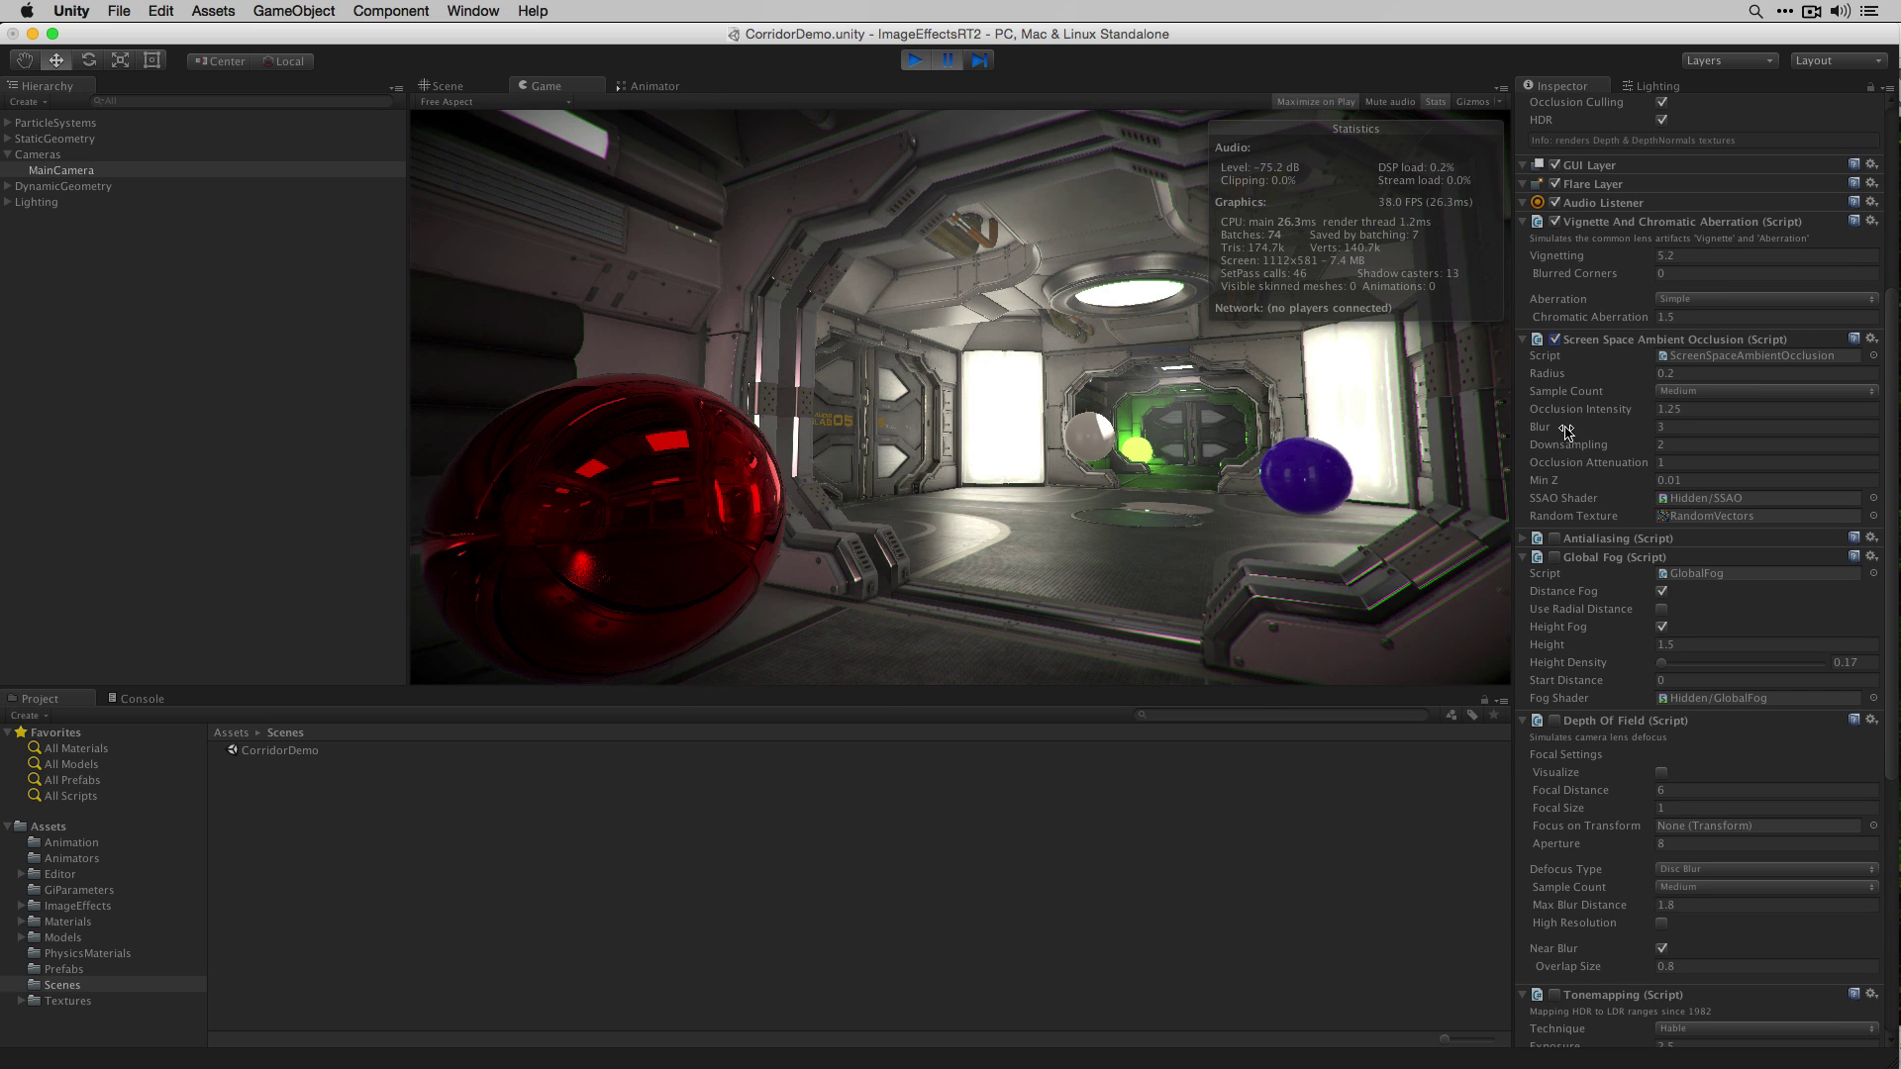
click(1555, 557)
scroll(1555, 821, down, 4)
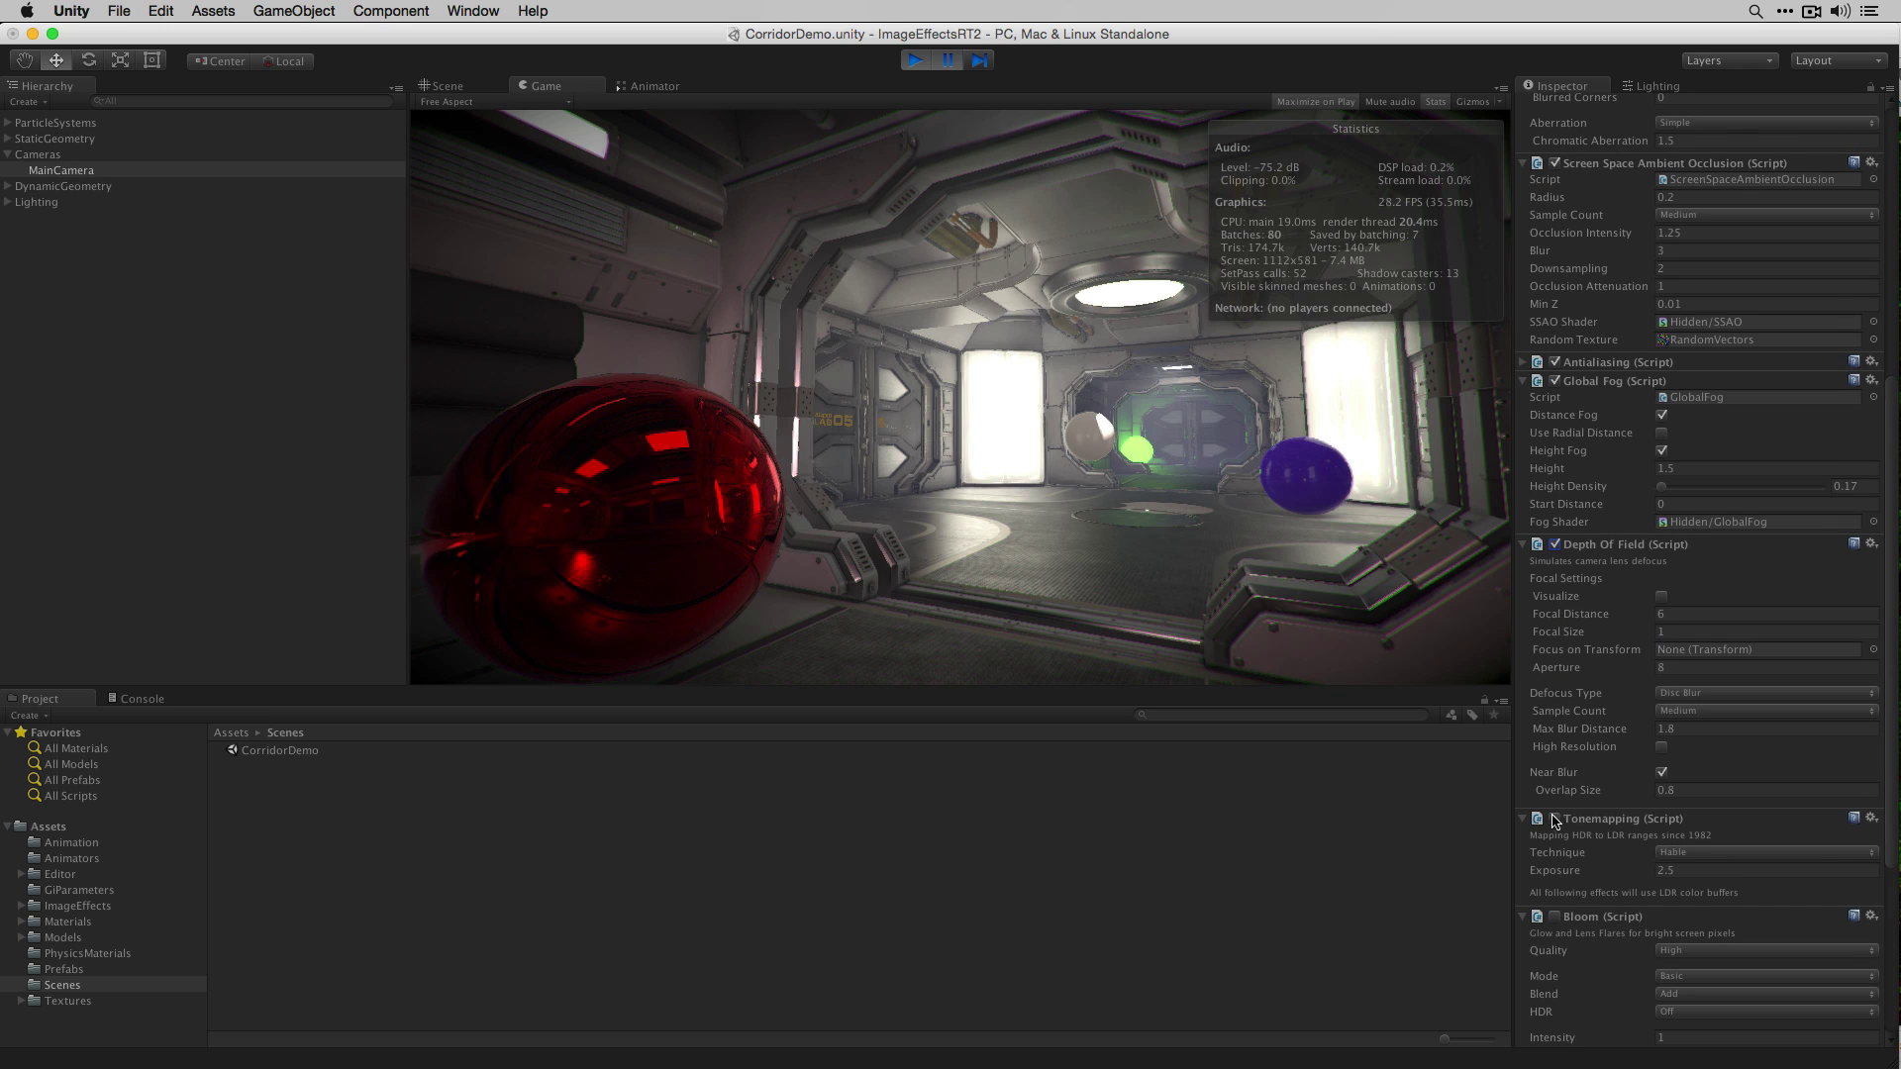
click(1554, 820)
scroll(1560, 792, down, 7)
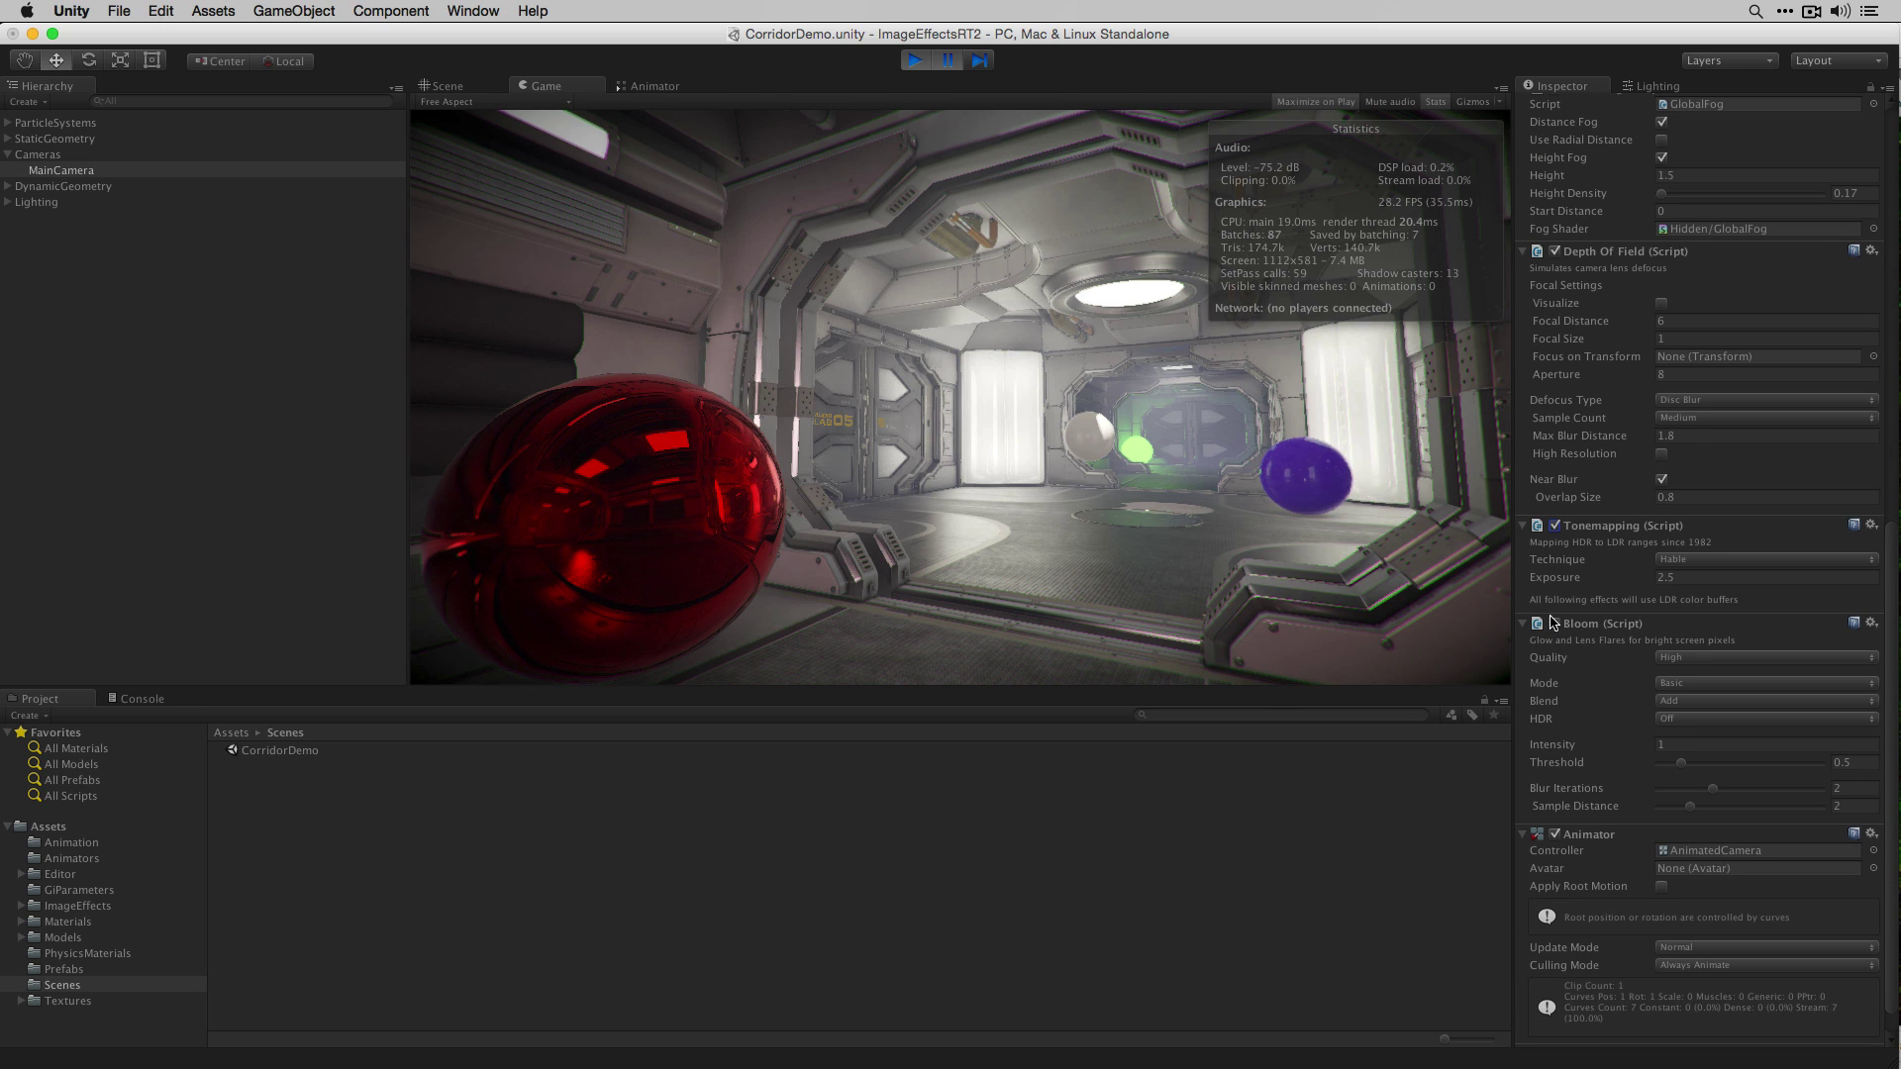
click(1554, 622)
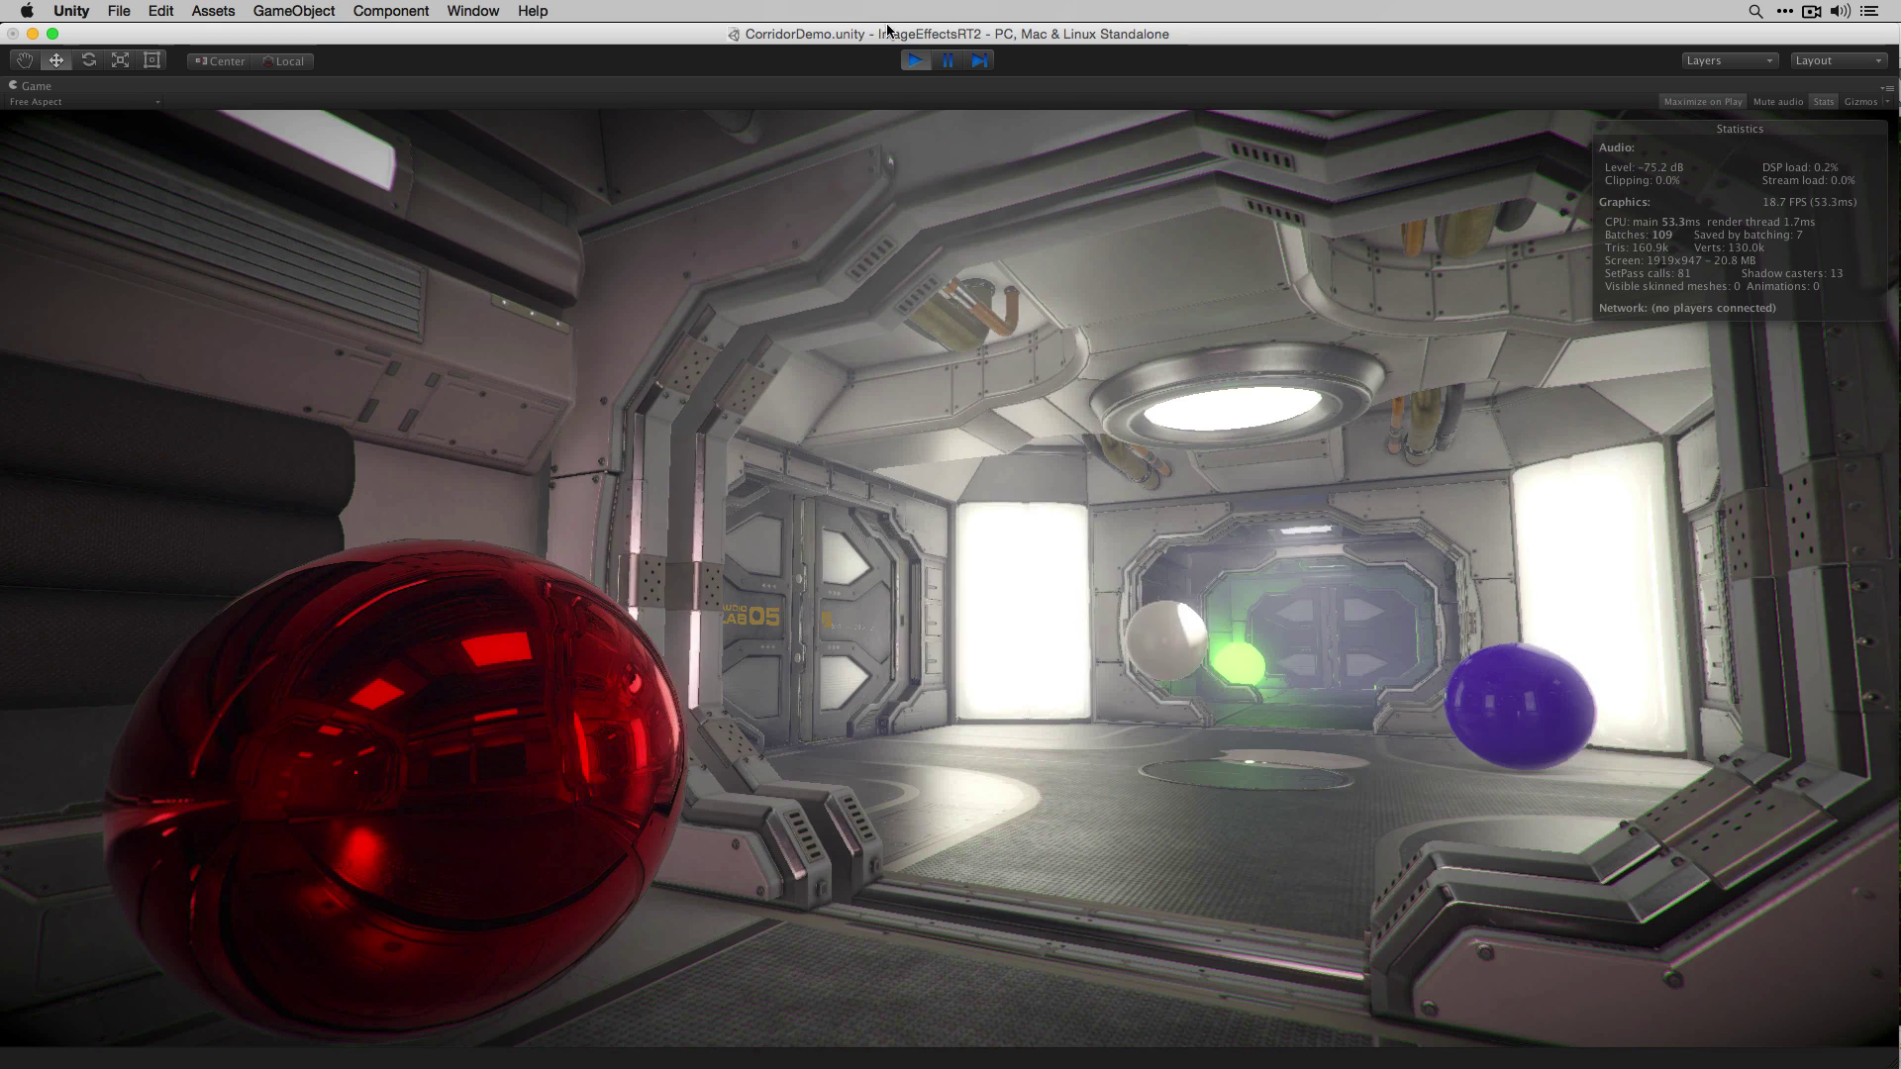
Step: Pause the playing scene, hide the rendering statistics and exit play mode
click(947, 62)
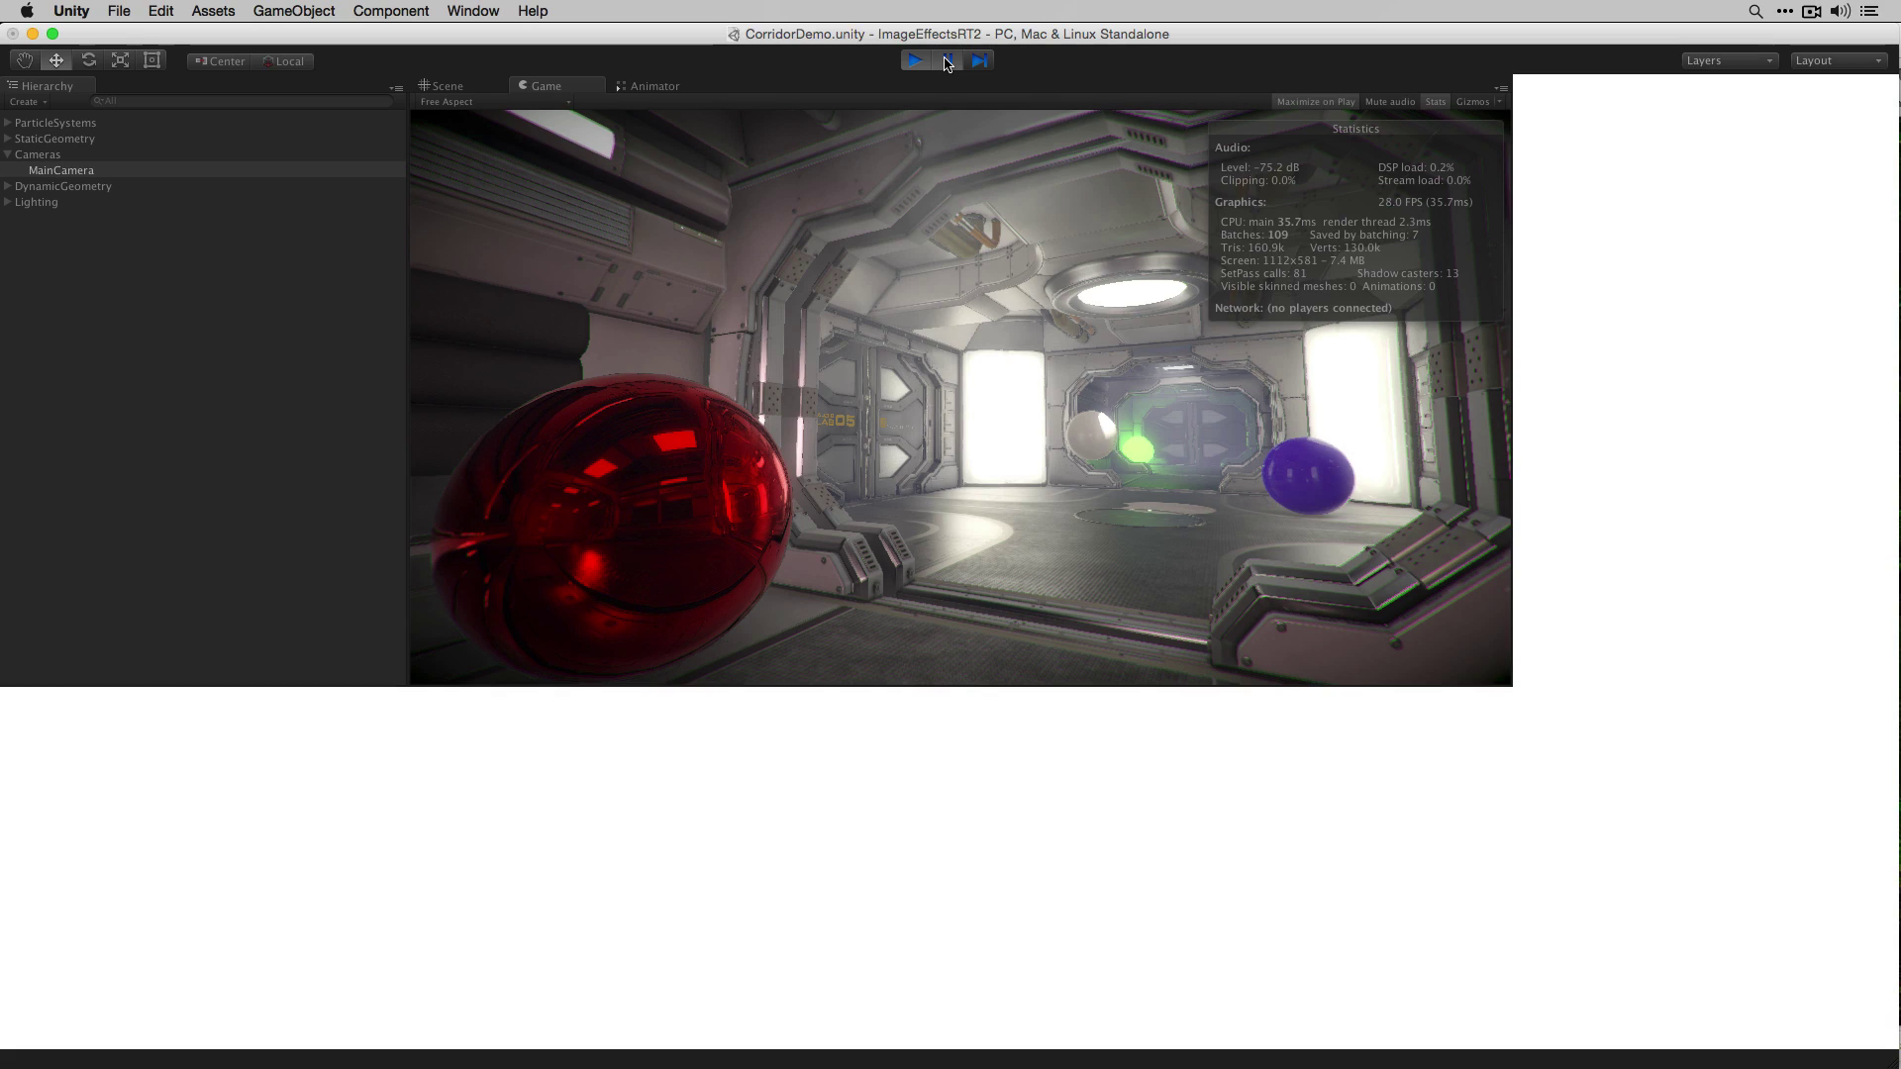
click(1437, 101)
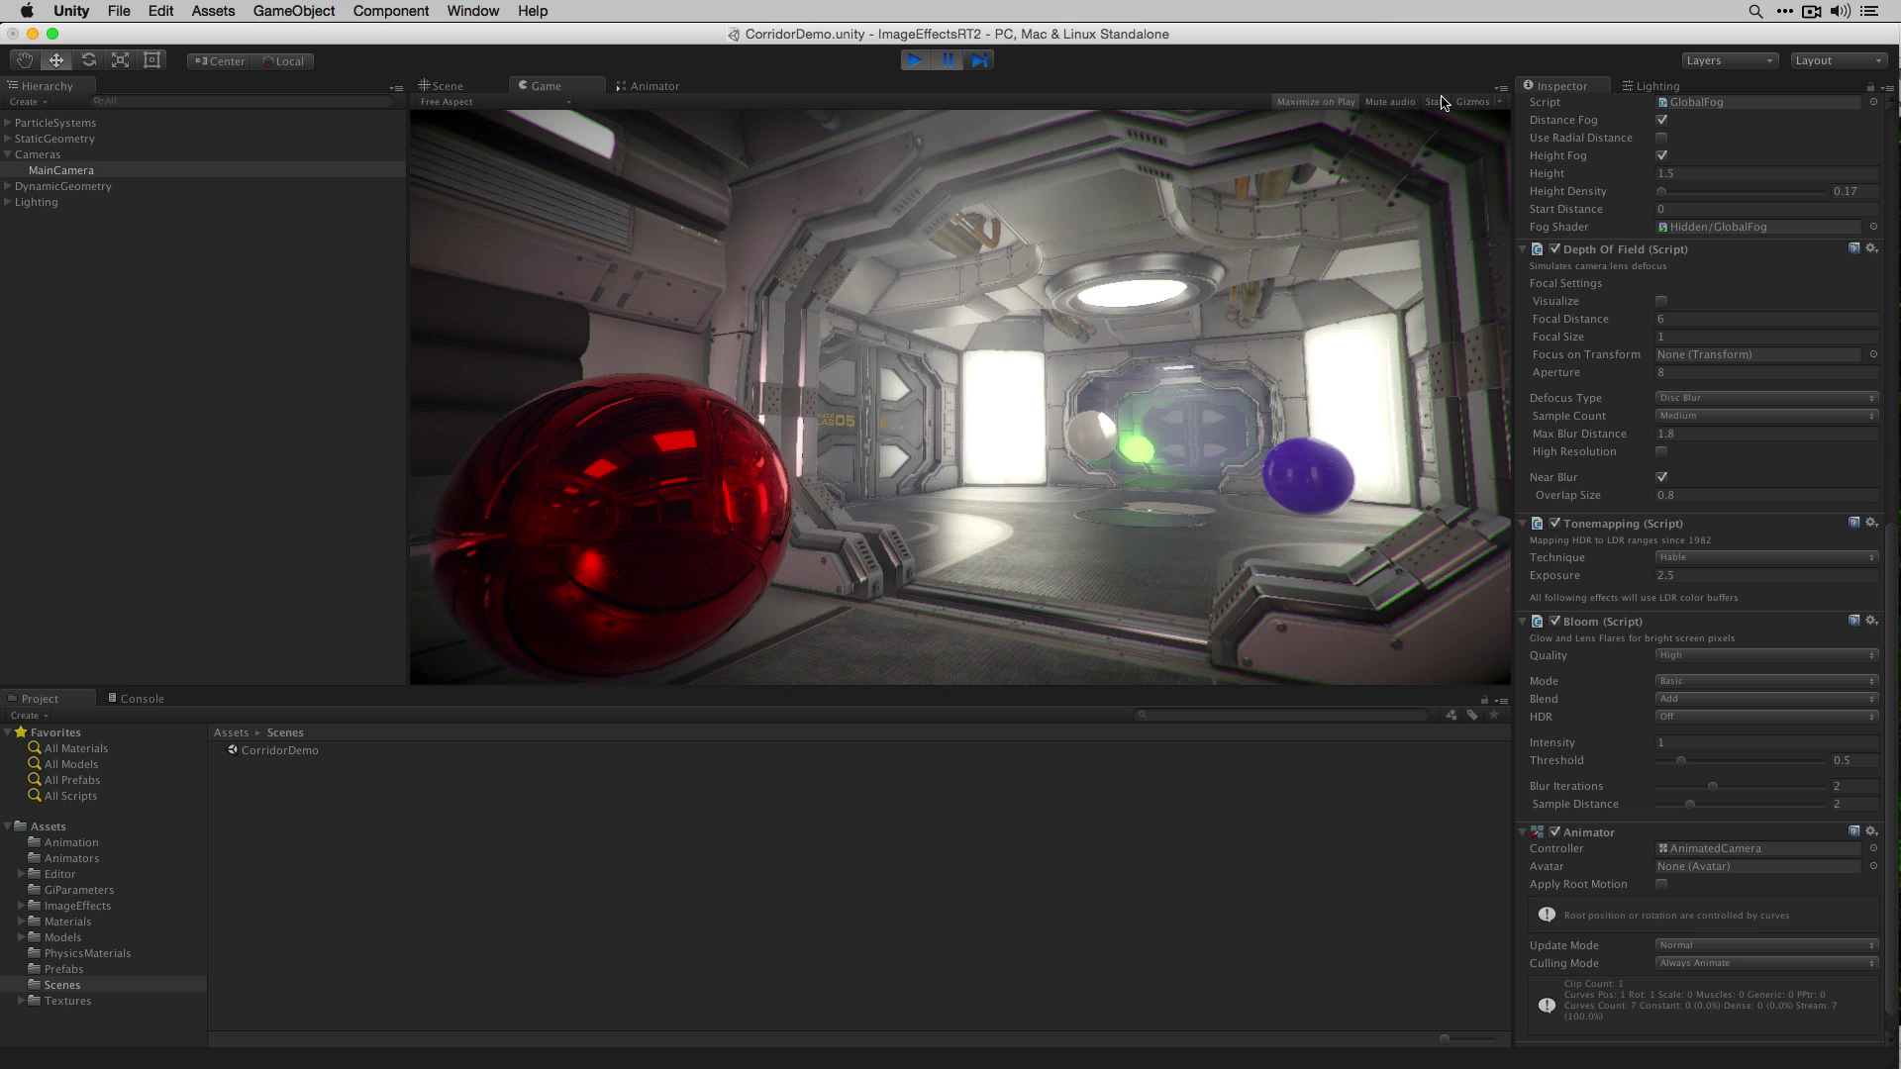
click(912, 63)
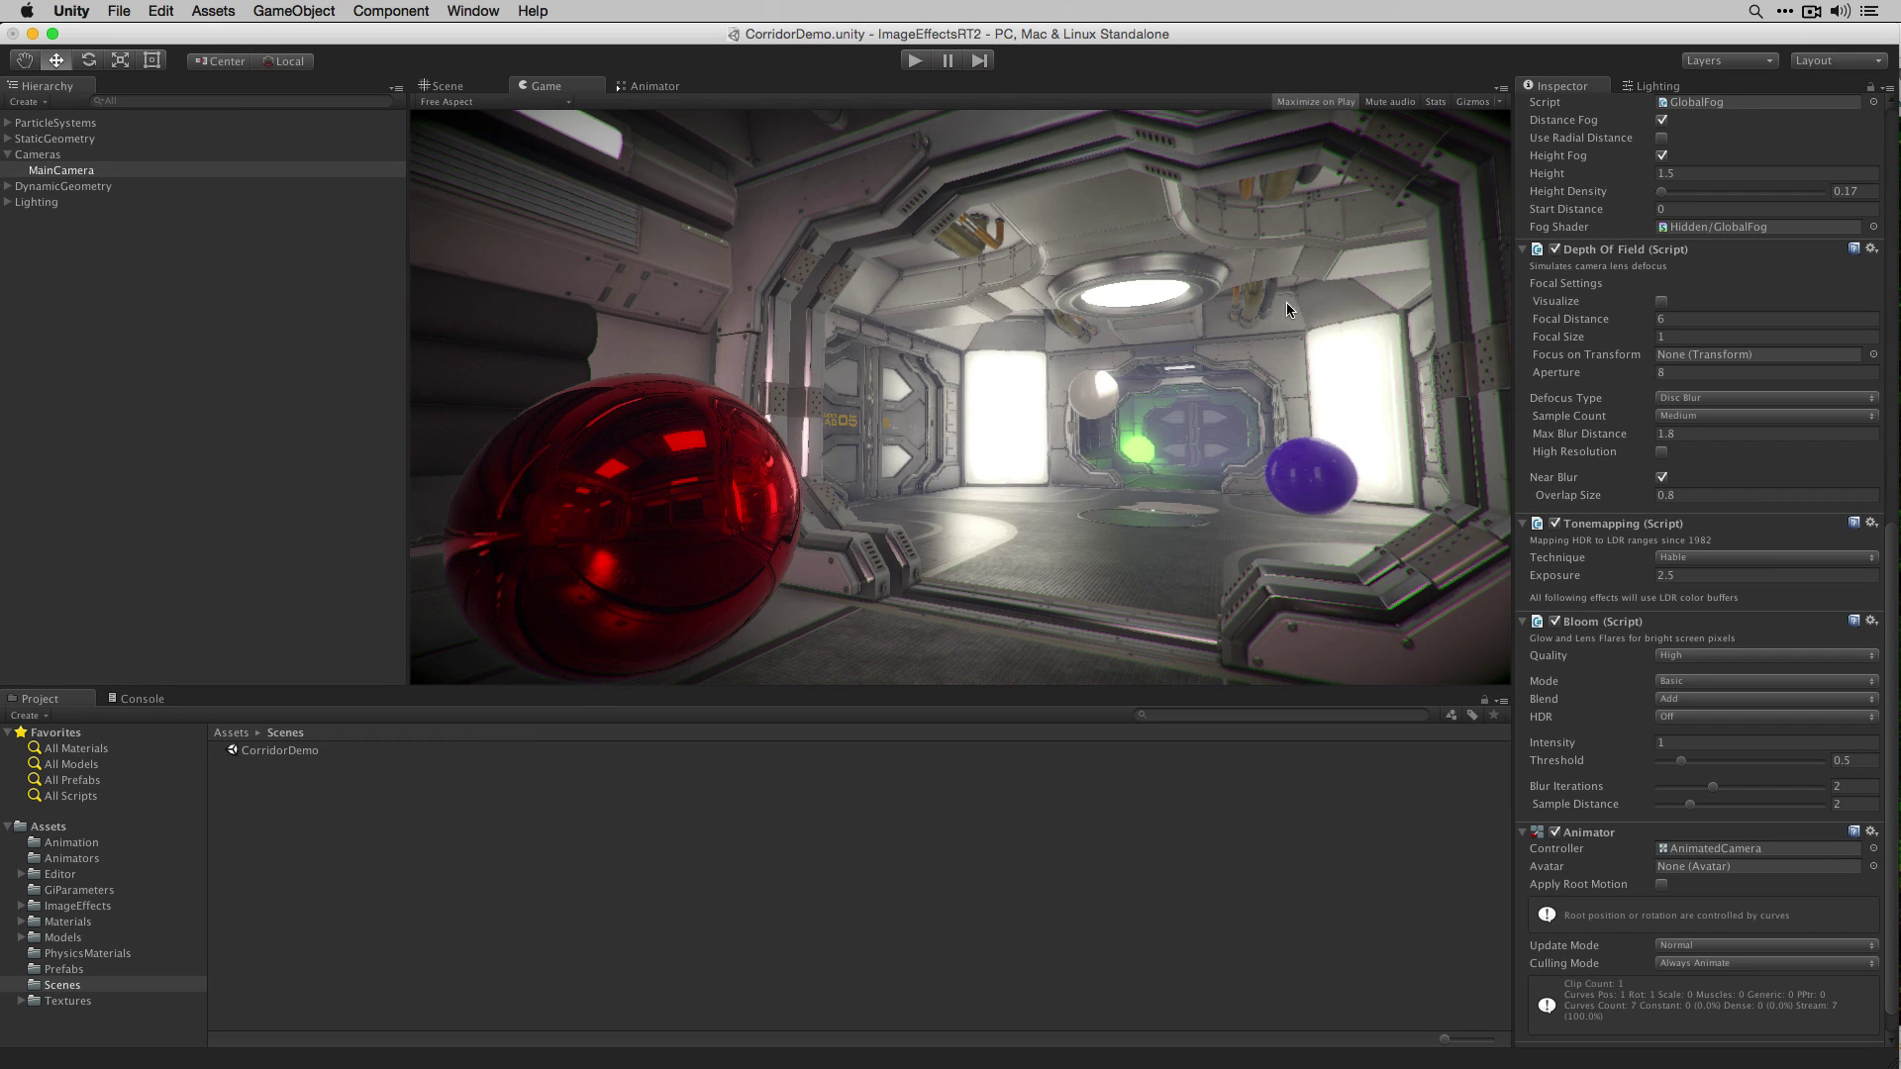
Step: Duplicate the MainCamera object under Cameras
scroll(1671, 386, up, 5)
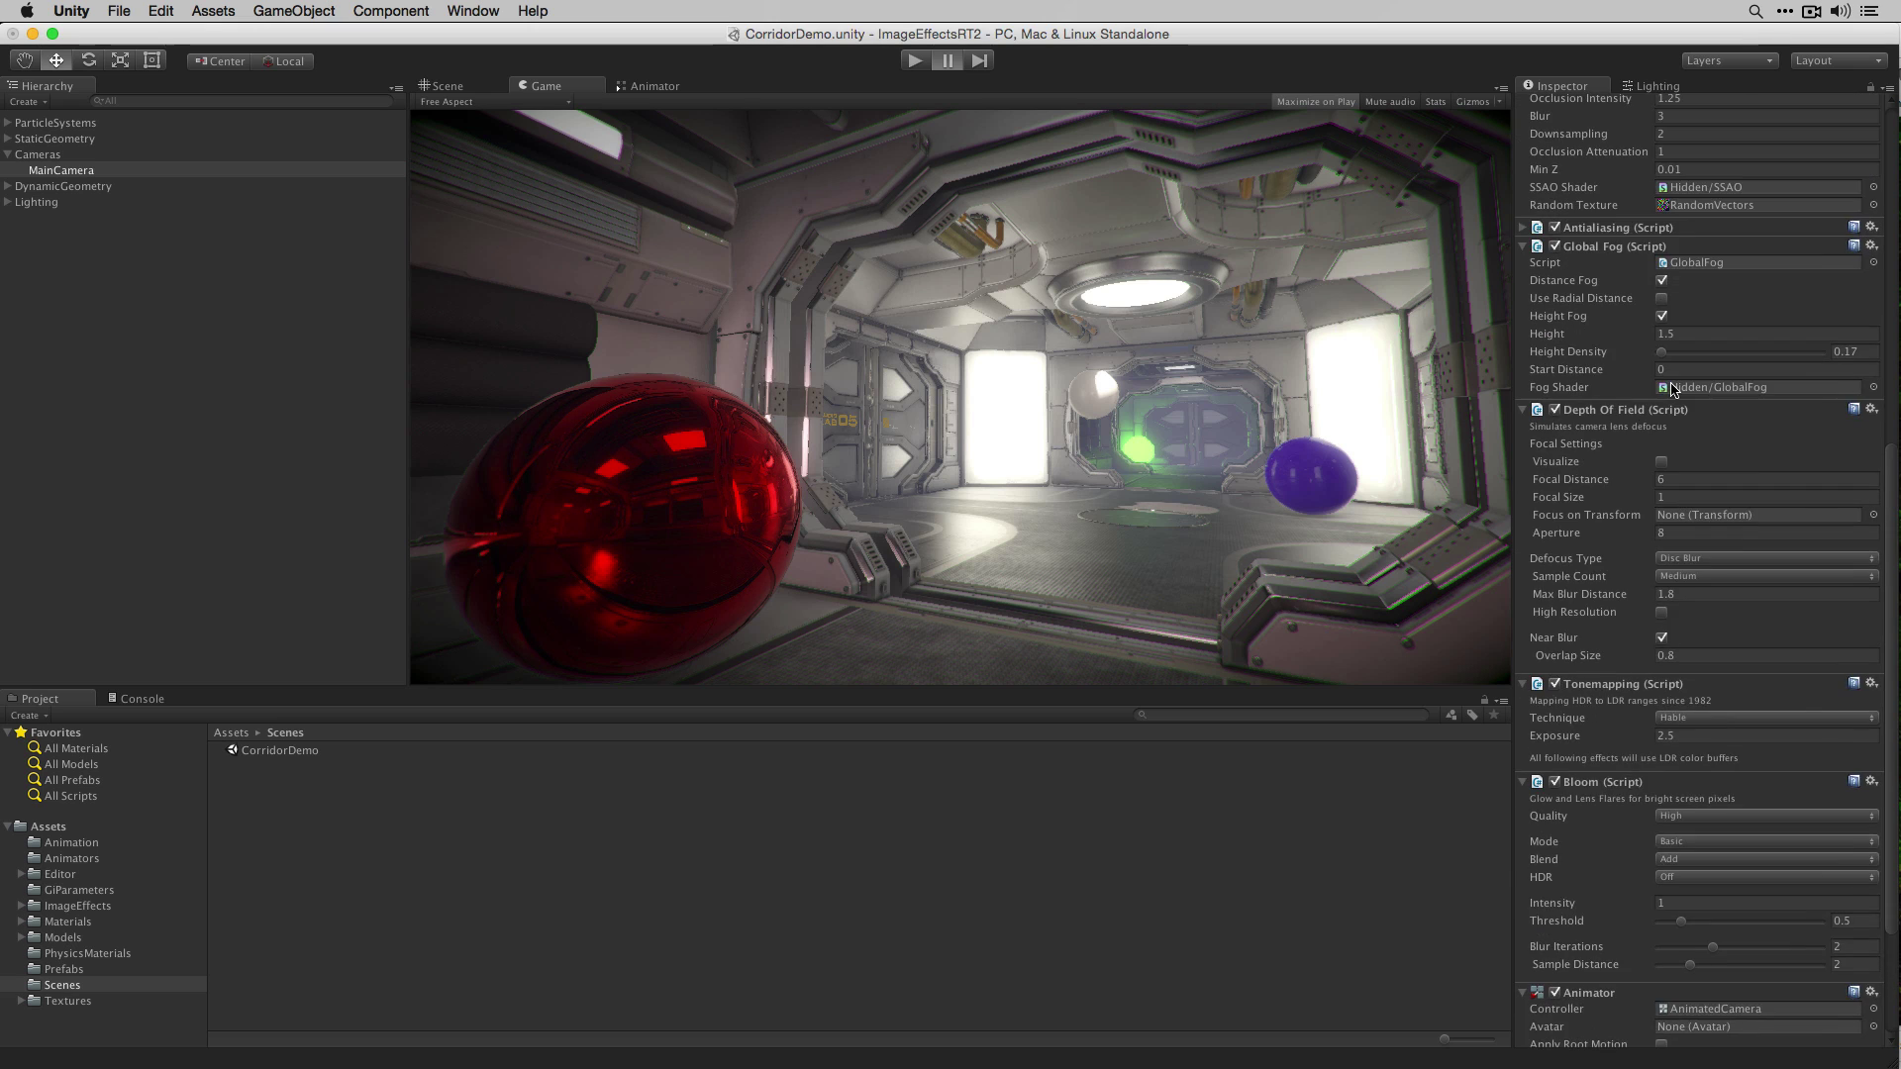
scroll(1669, 386, up, 6)
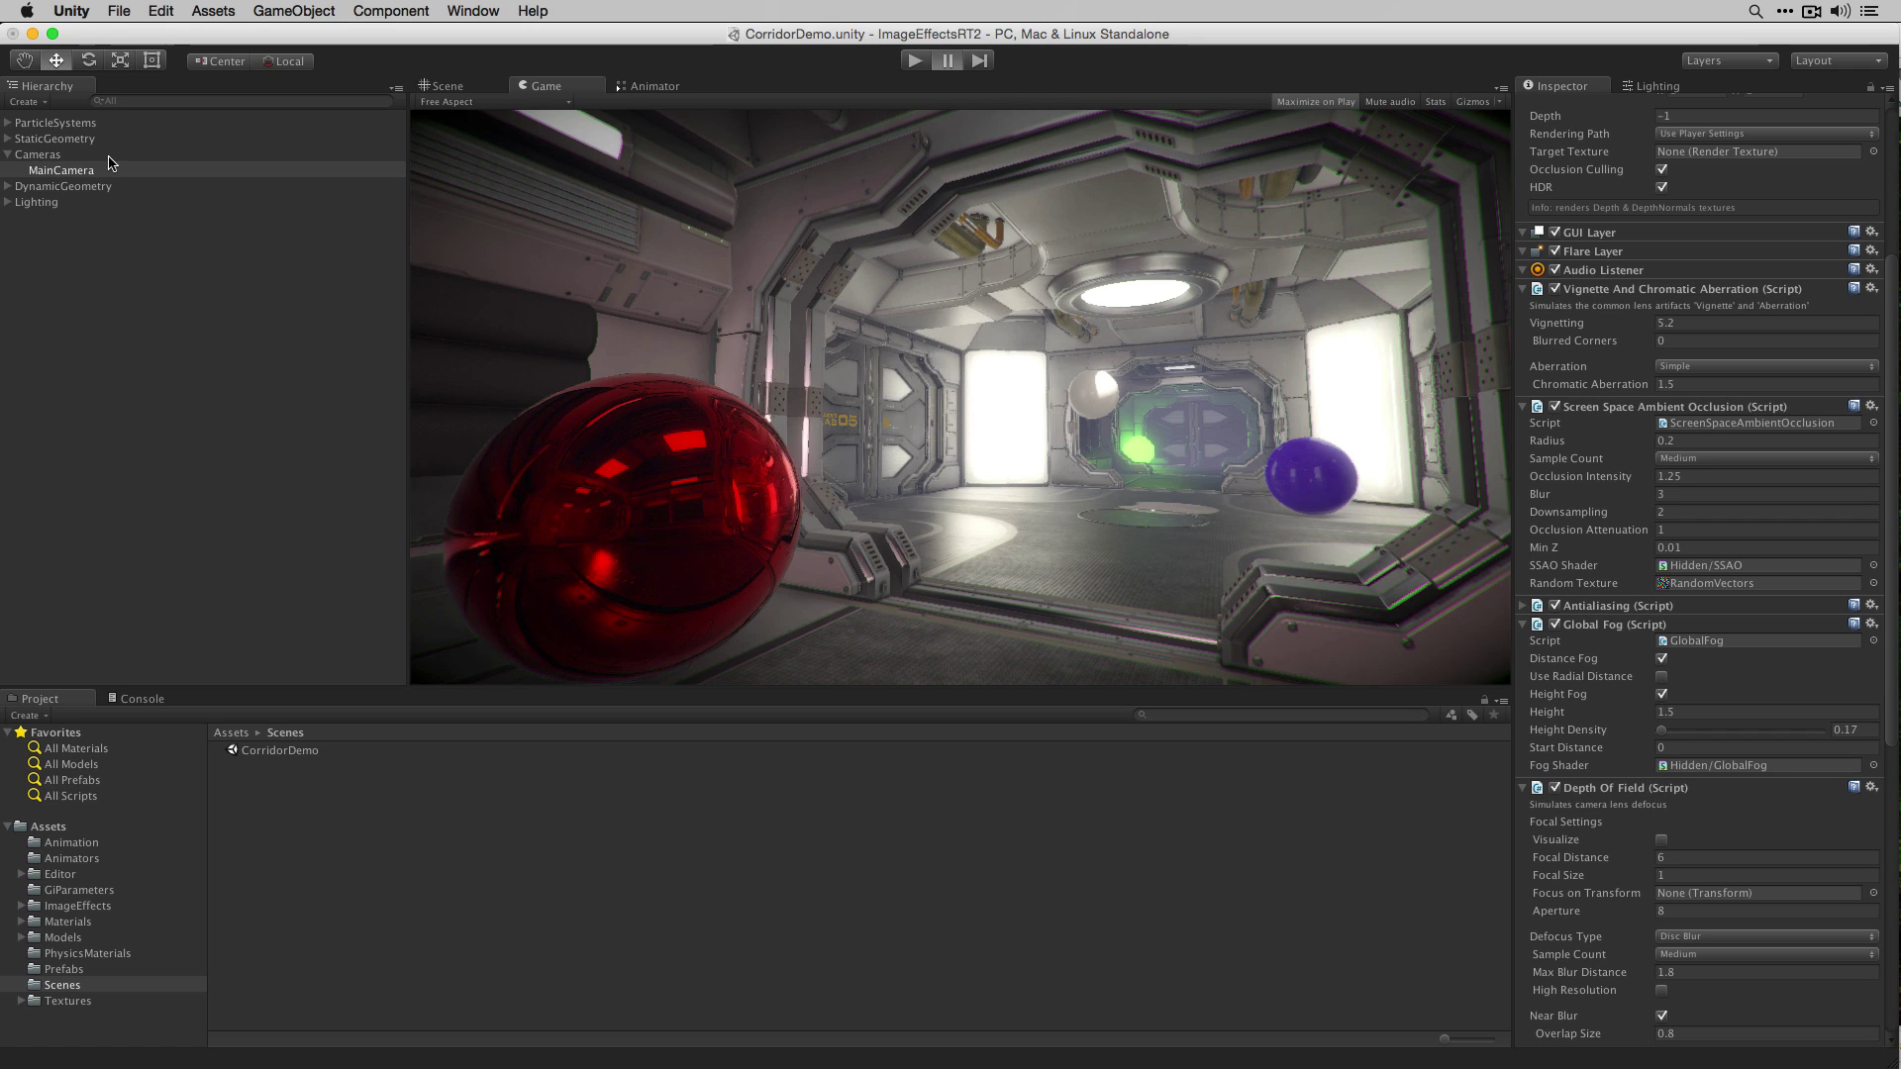
click(106, 168)
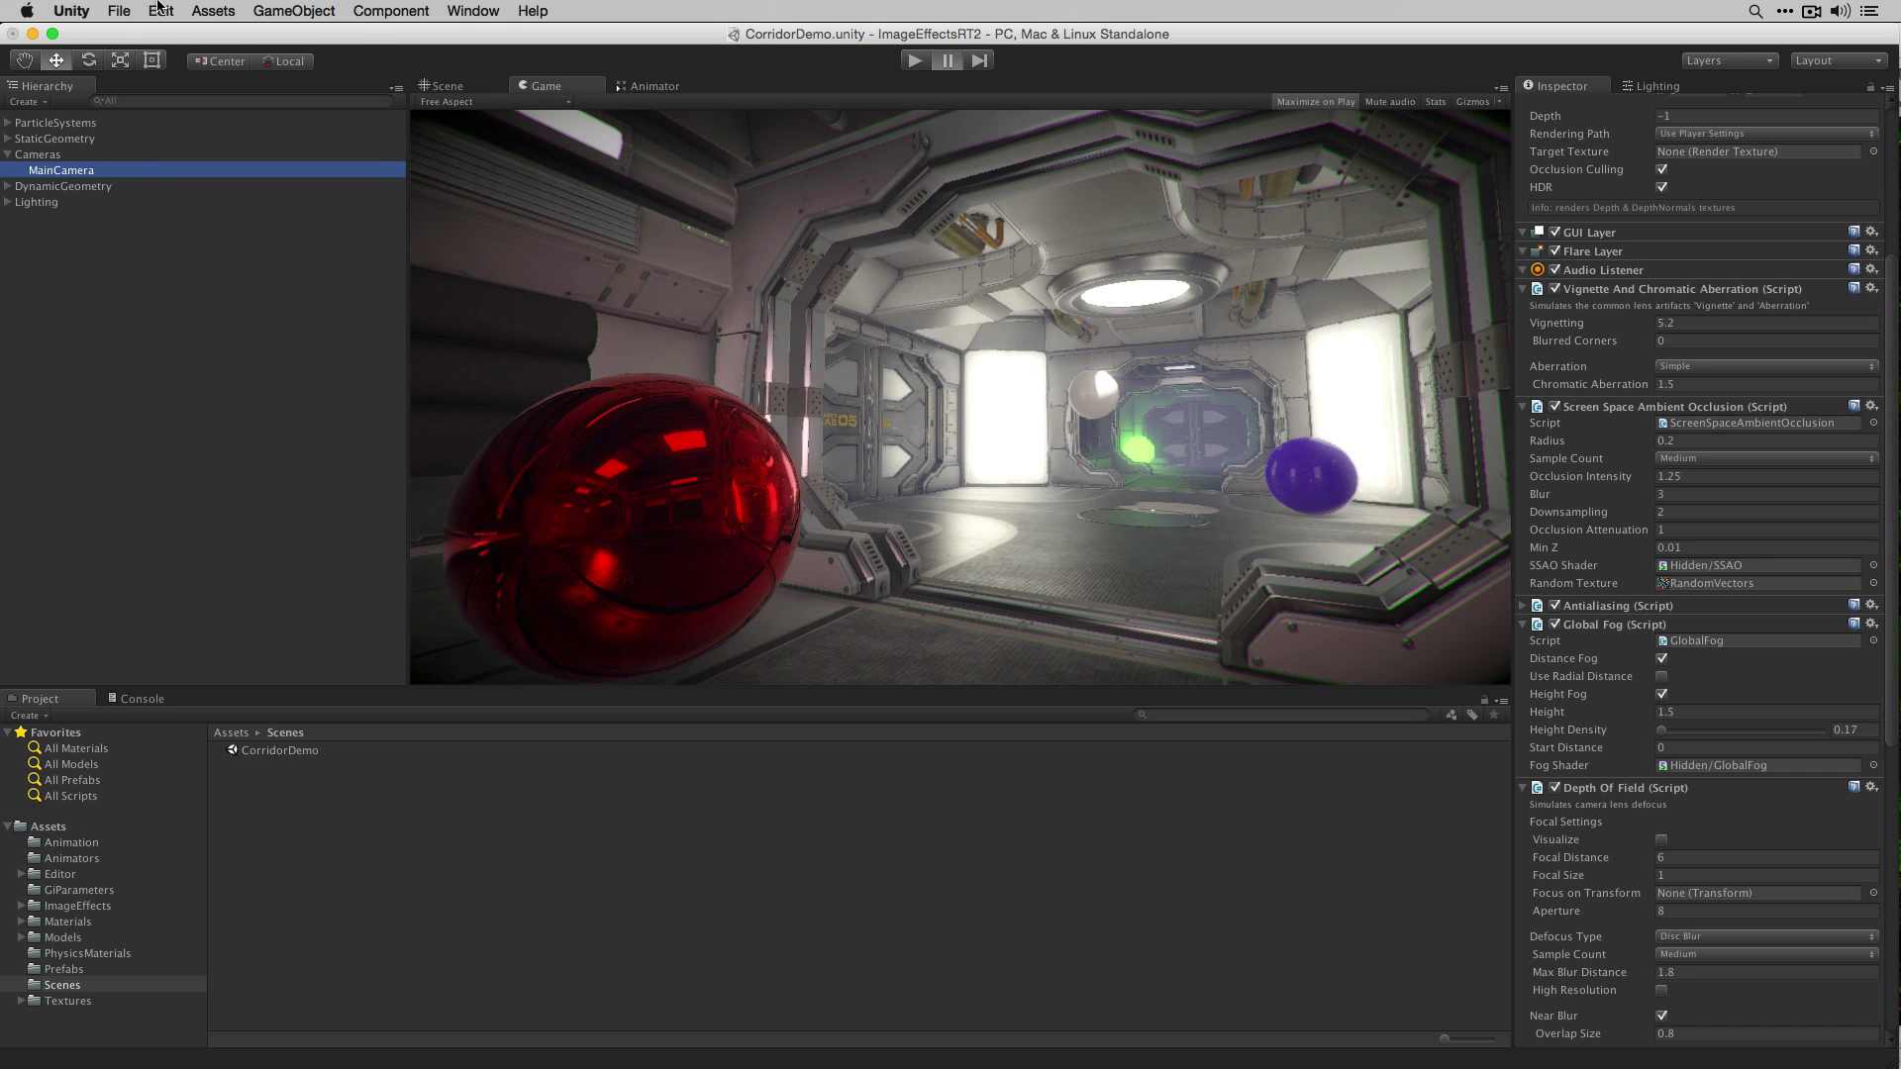
click(159, 8)
click(227, 155)
Step: Deactivate the original MainCamera object, keeping its duplicate active
click(28, 173)
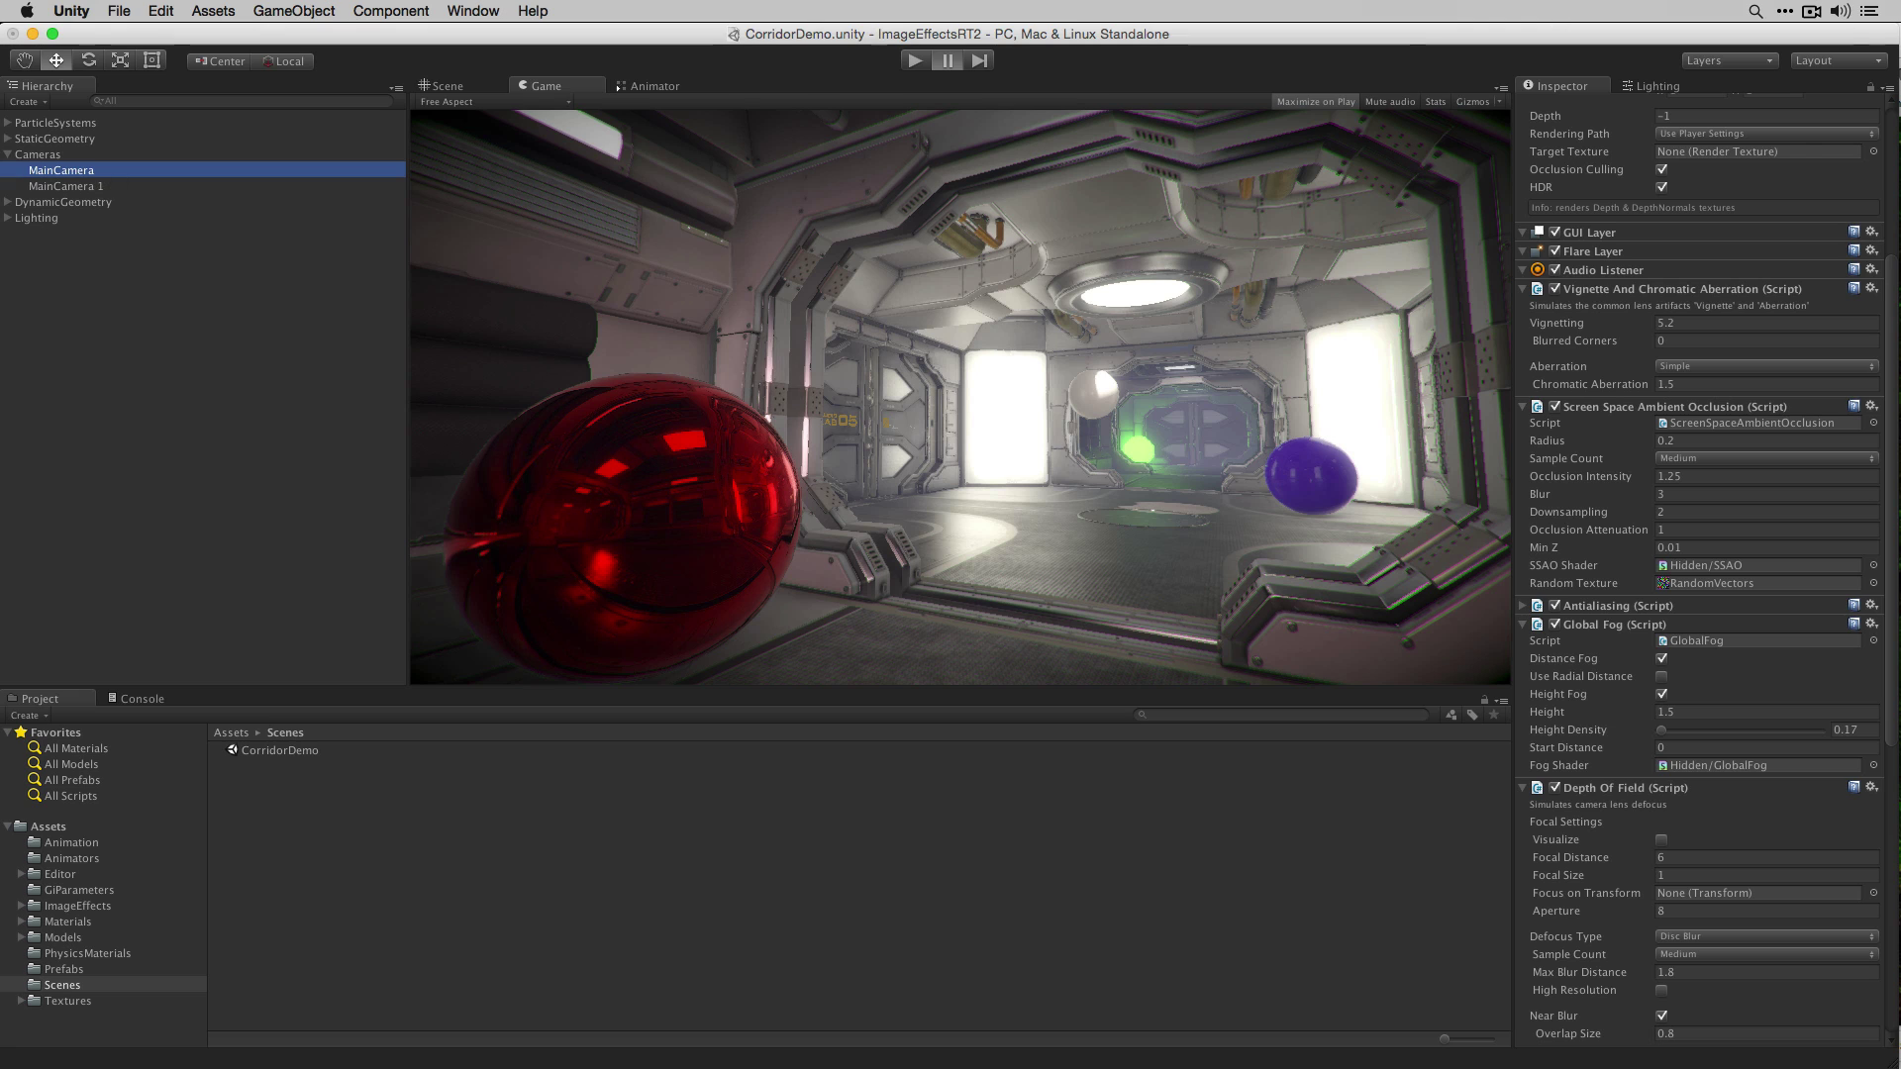
scroll(1632, 171, up, 6)
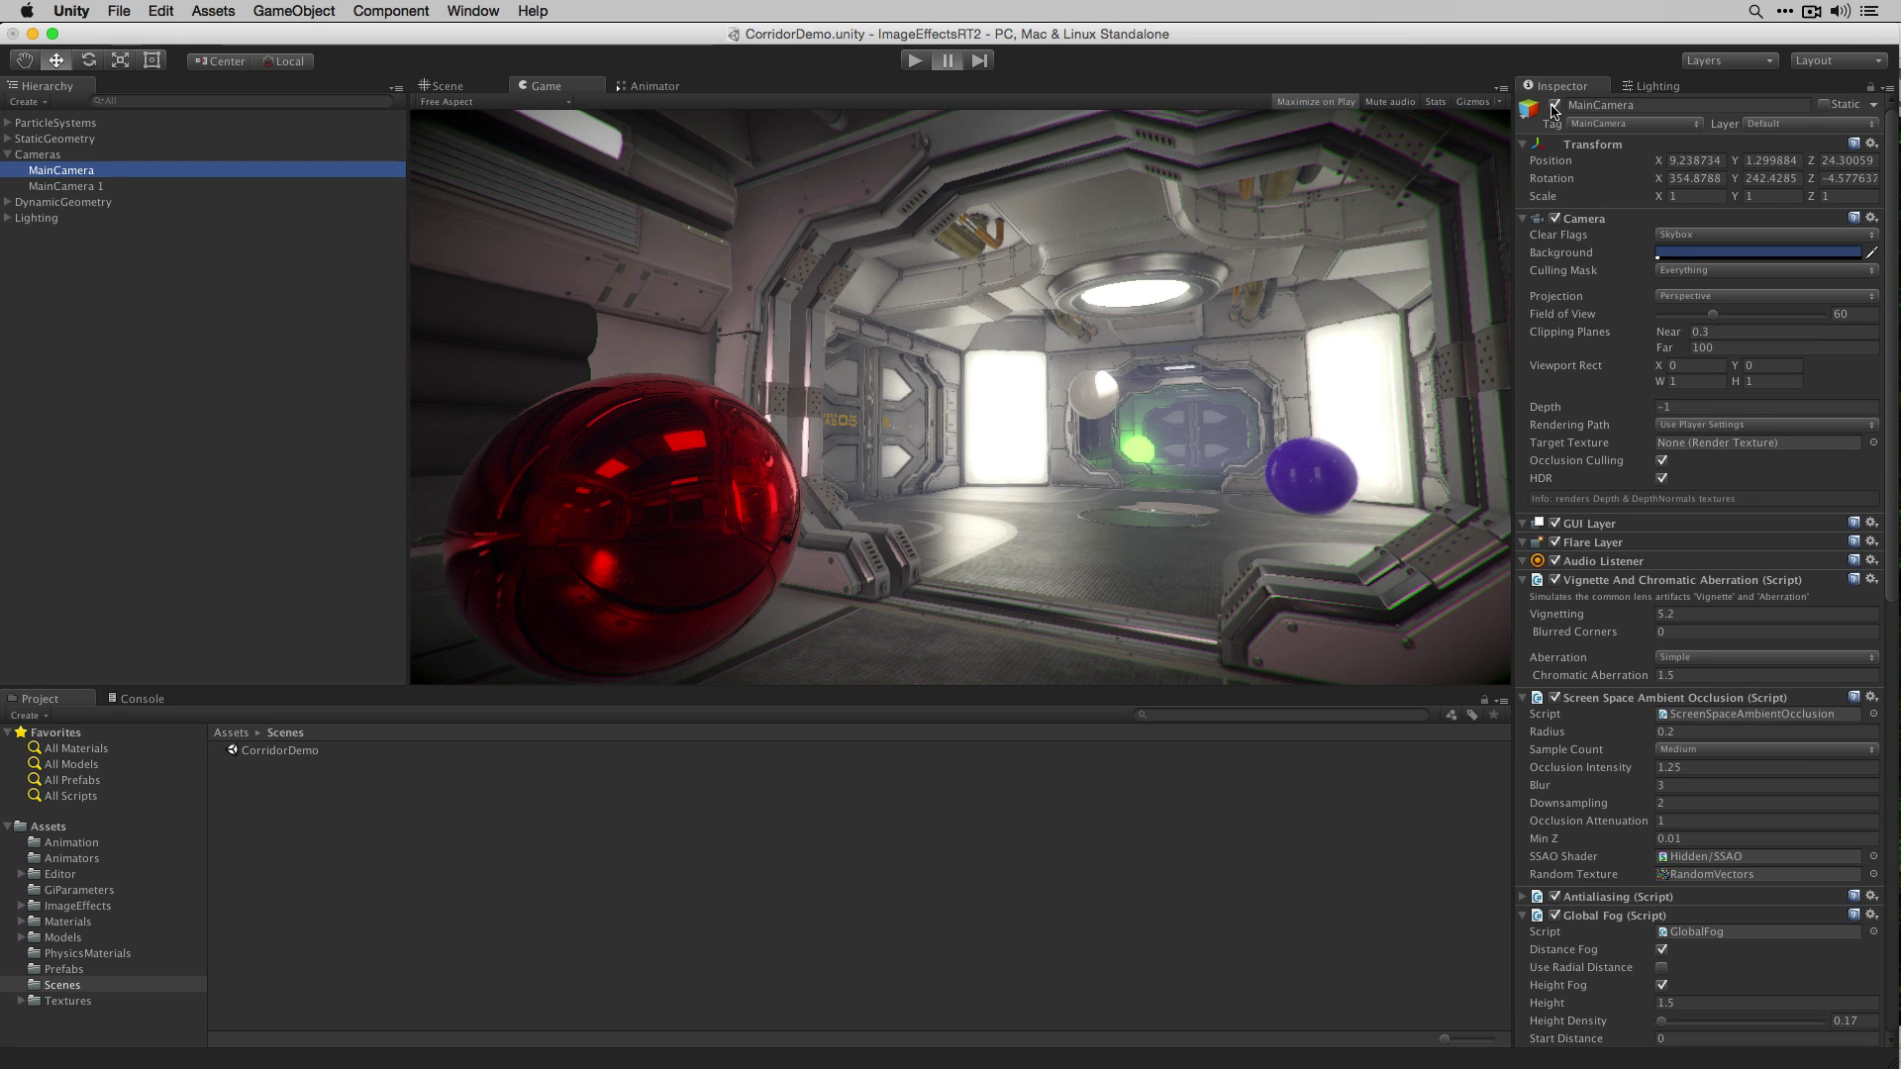
click(1554, 105)
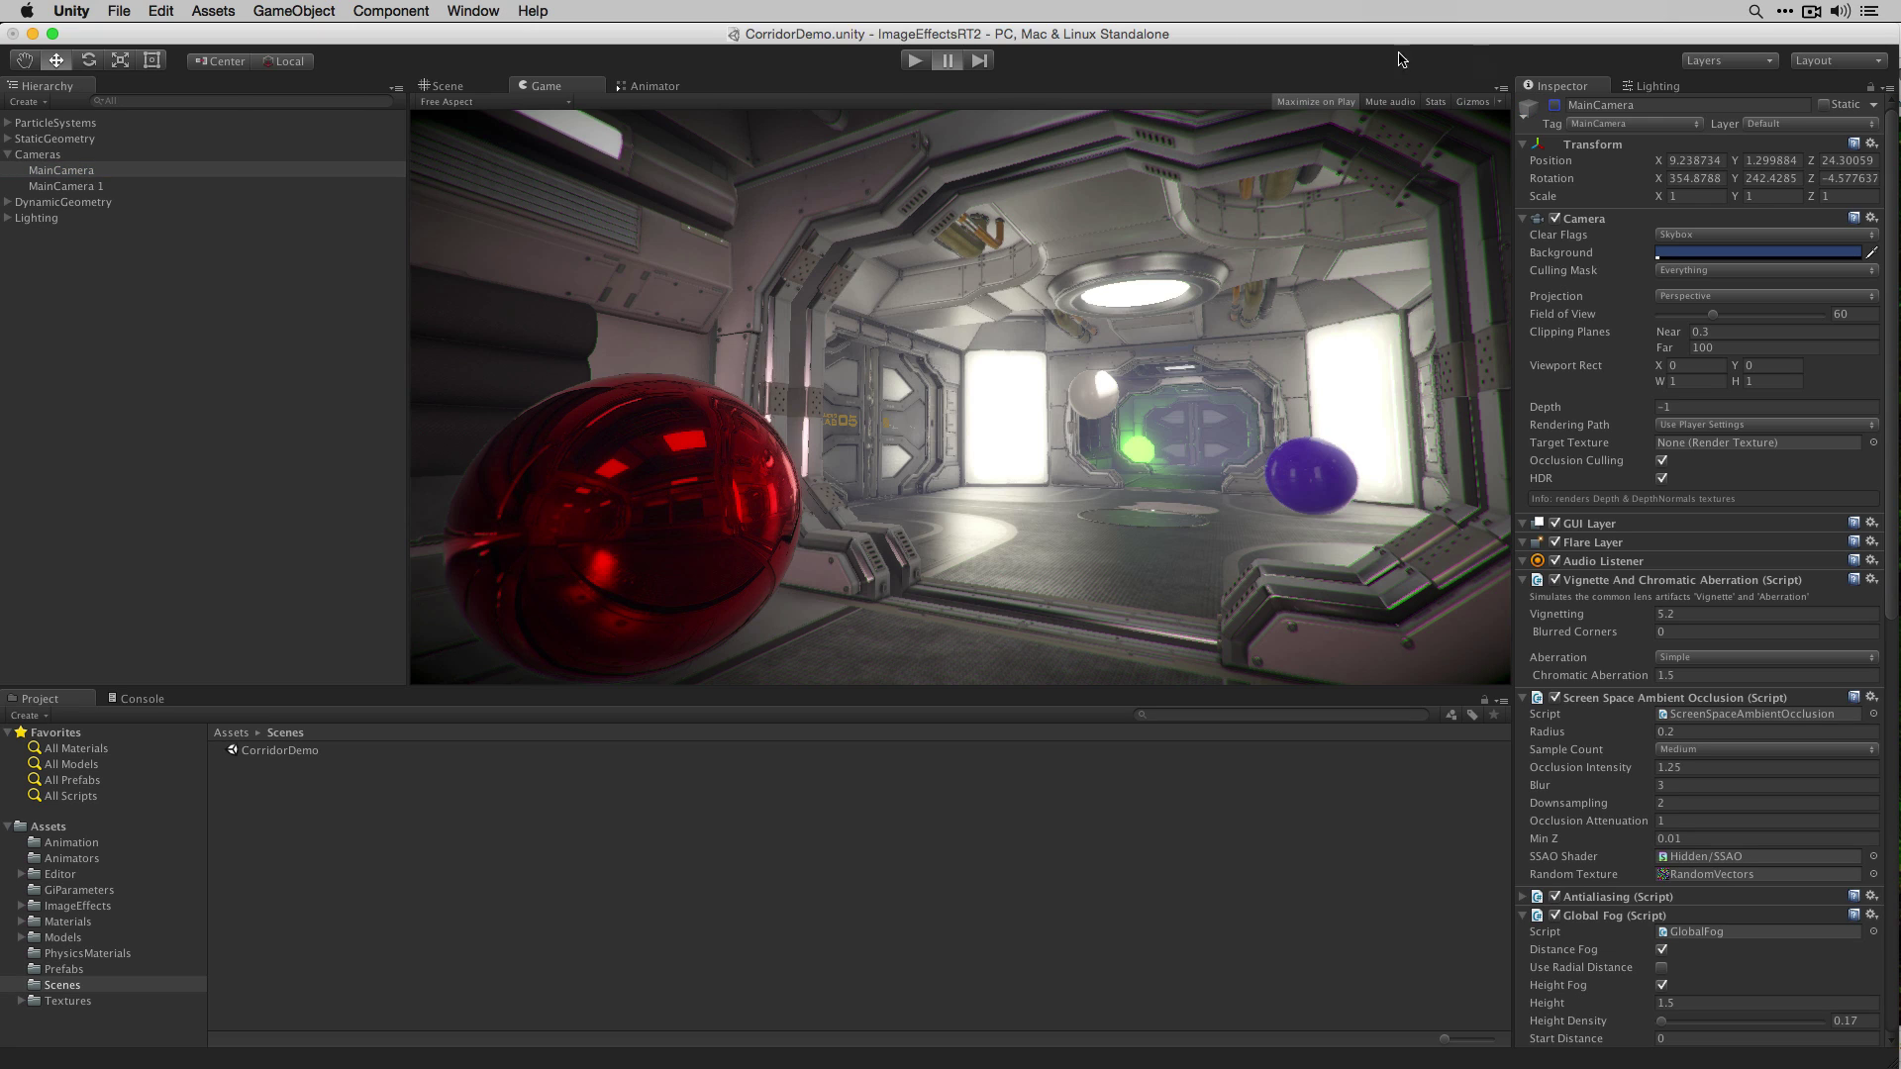
Step: Rename the duplicated camera, MainCamera 1, to Cam2
click(93, 187)
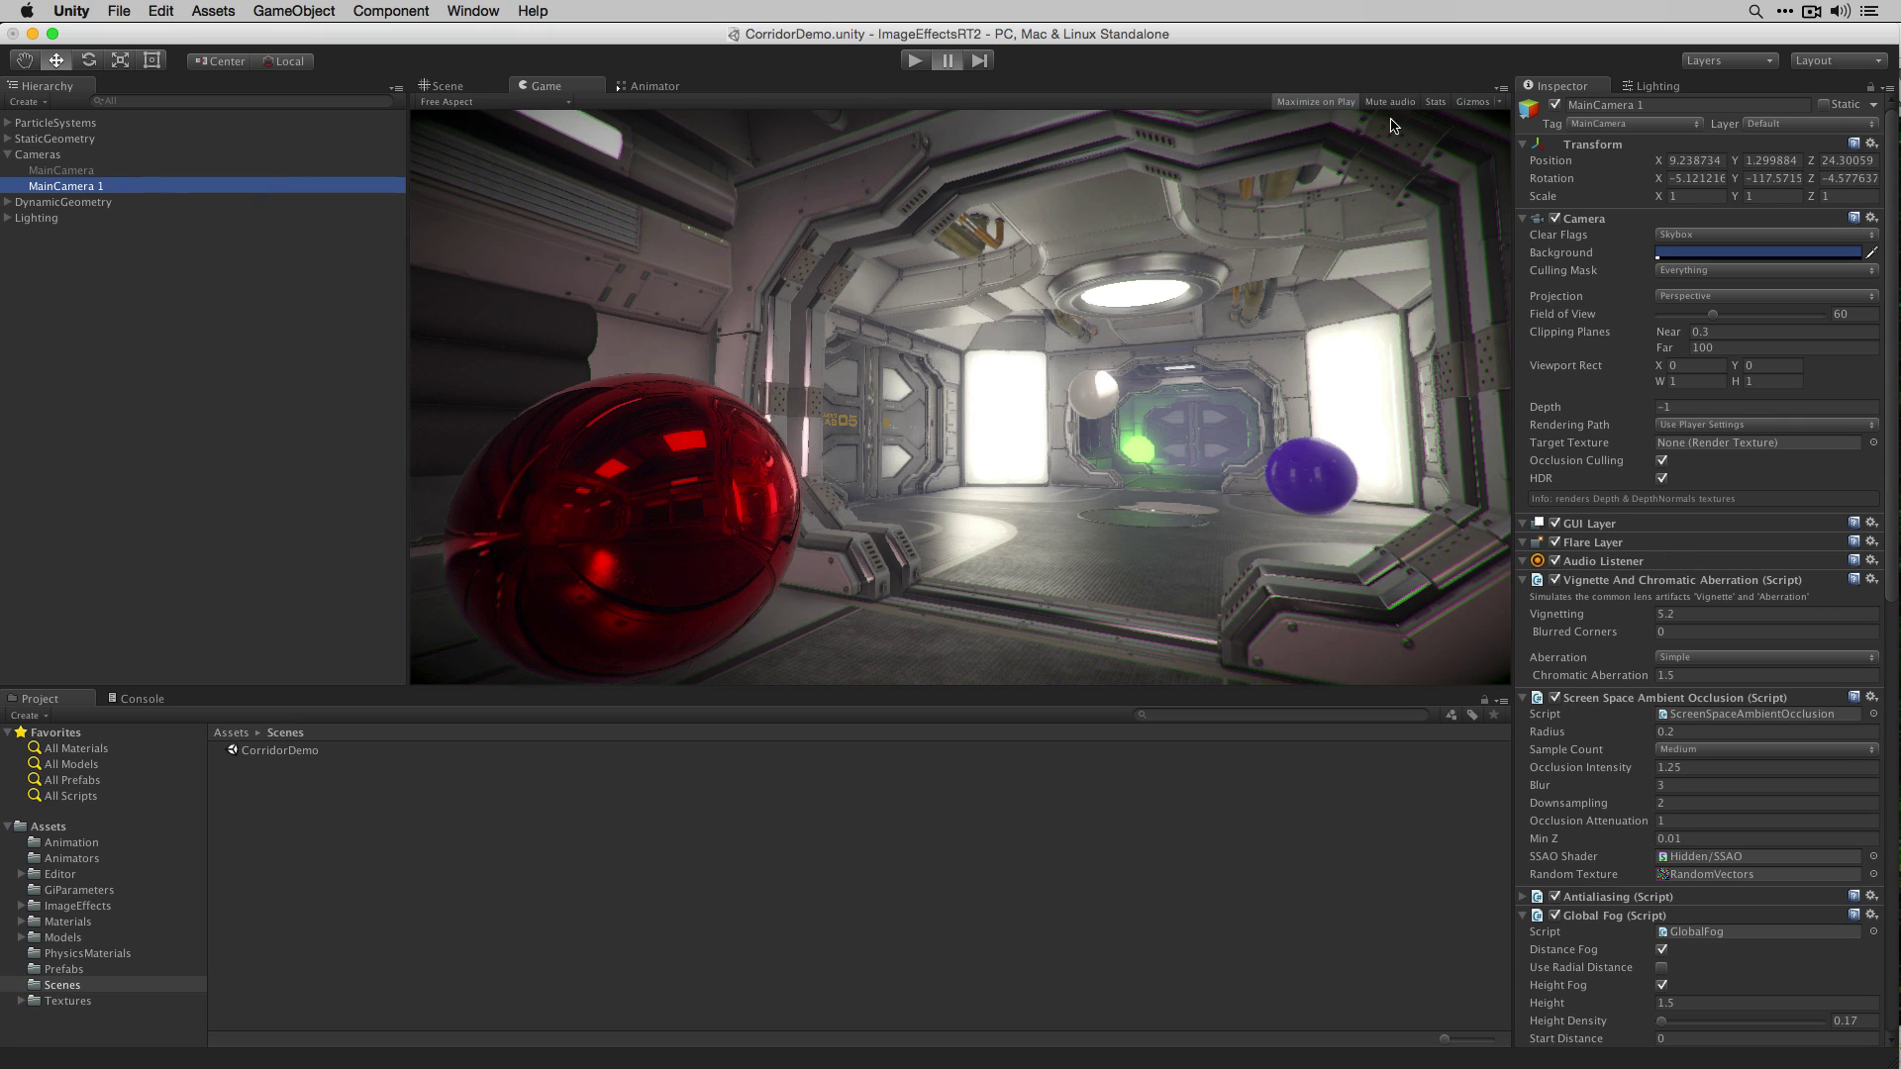
click(1678, 104)
text(Cam2)
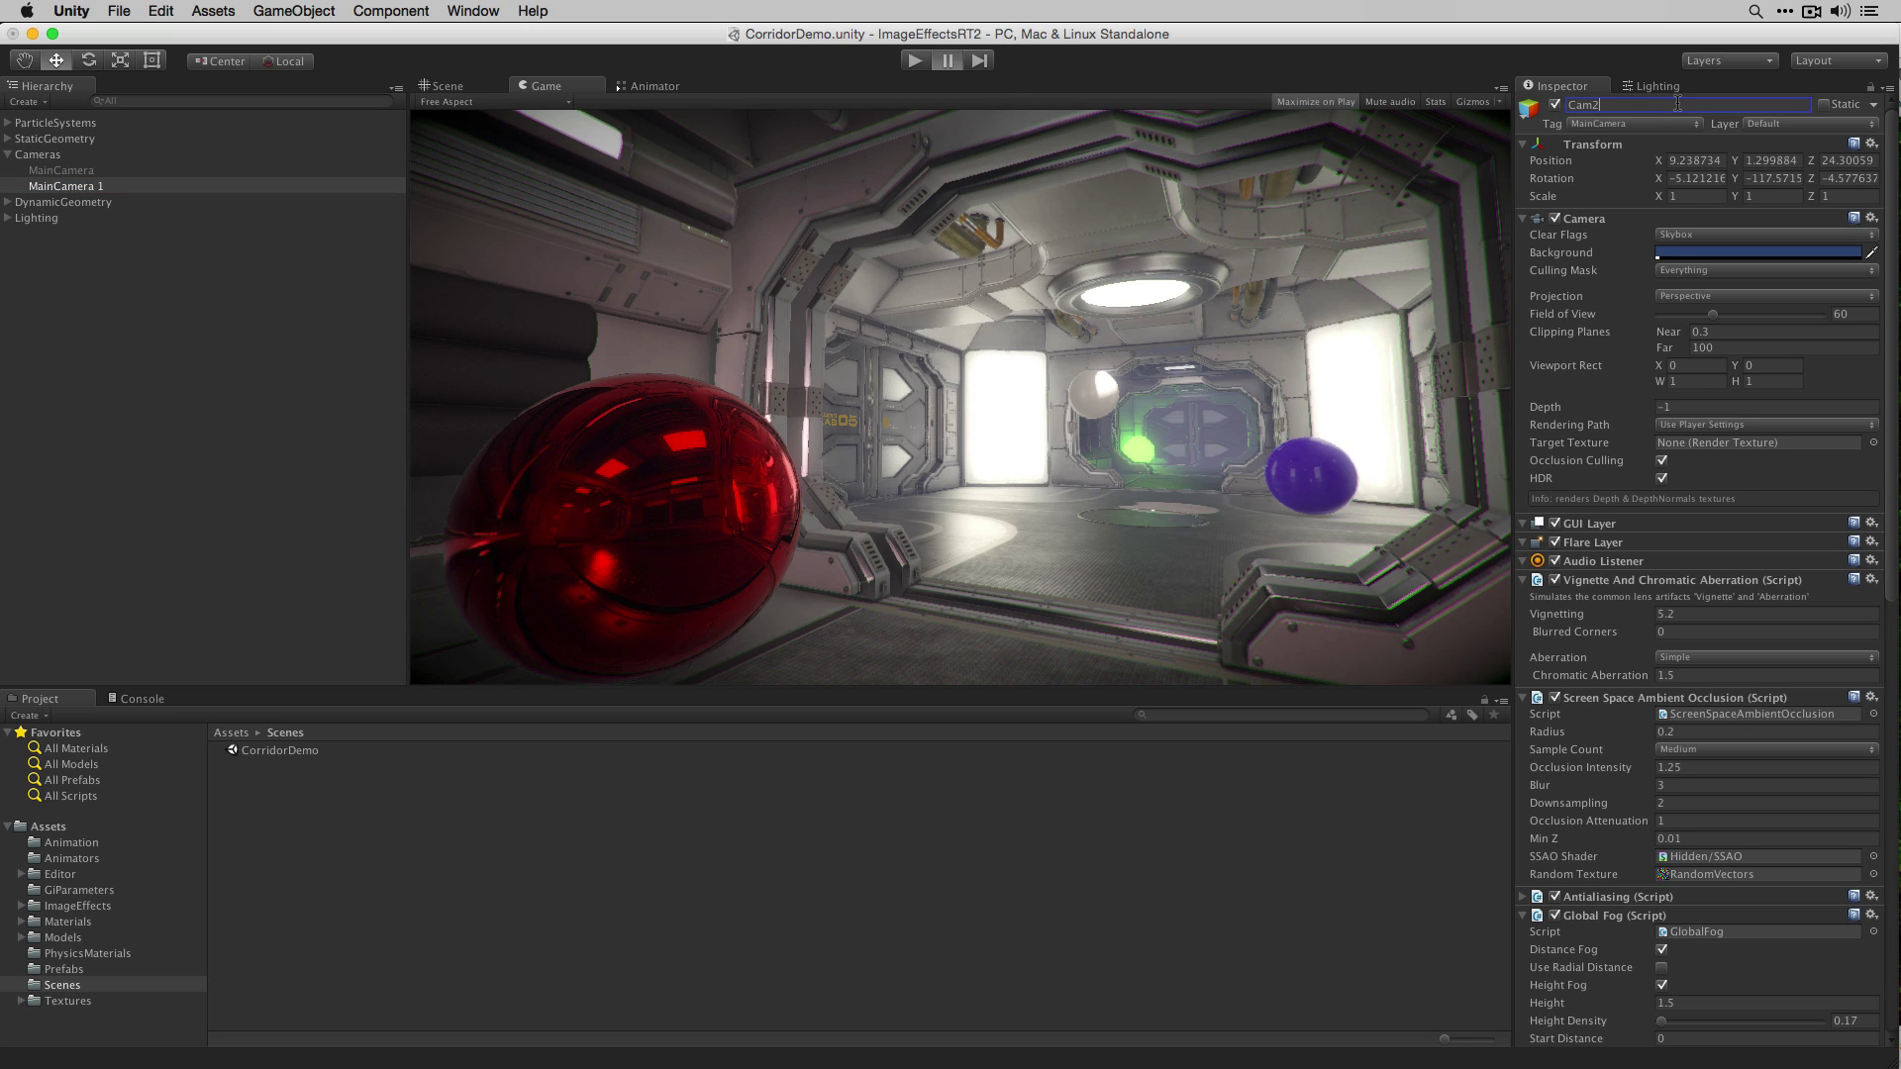
key(Return)
Step: Disable the Vignette And Chromatic Aberration, Screen Space Ambient Occlusion and Antialiasing effects on Cam2
scroll(1624, 618, down, 2)
scroll(1659, 588, down, 5)
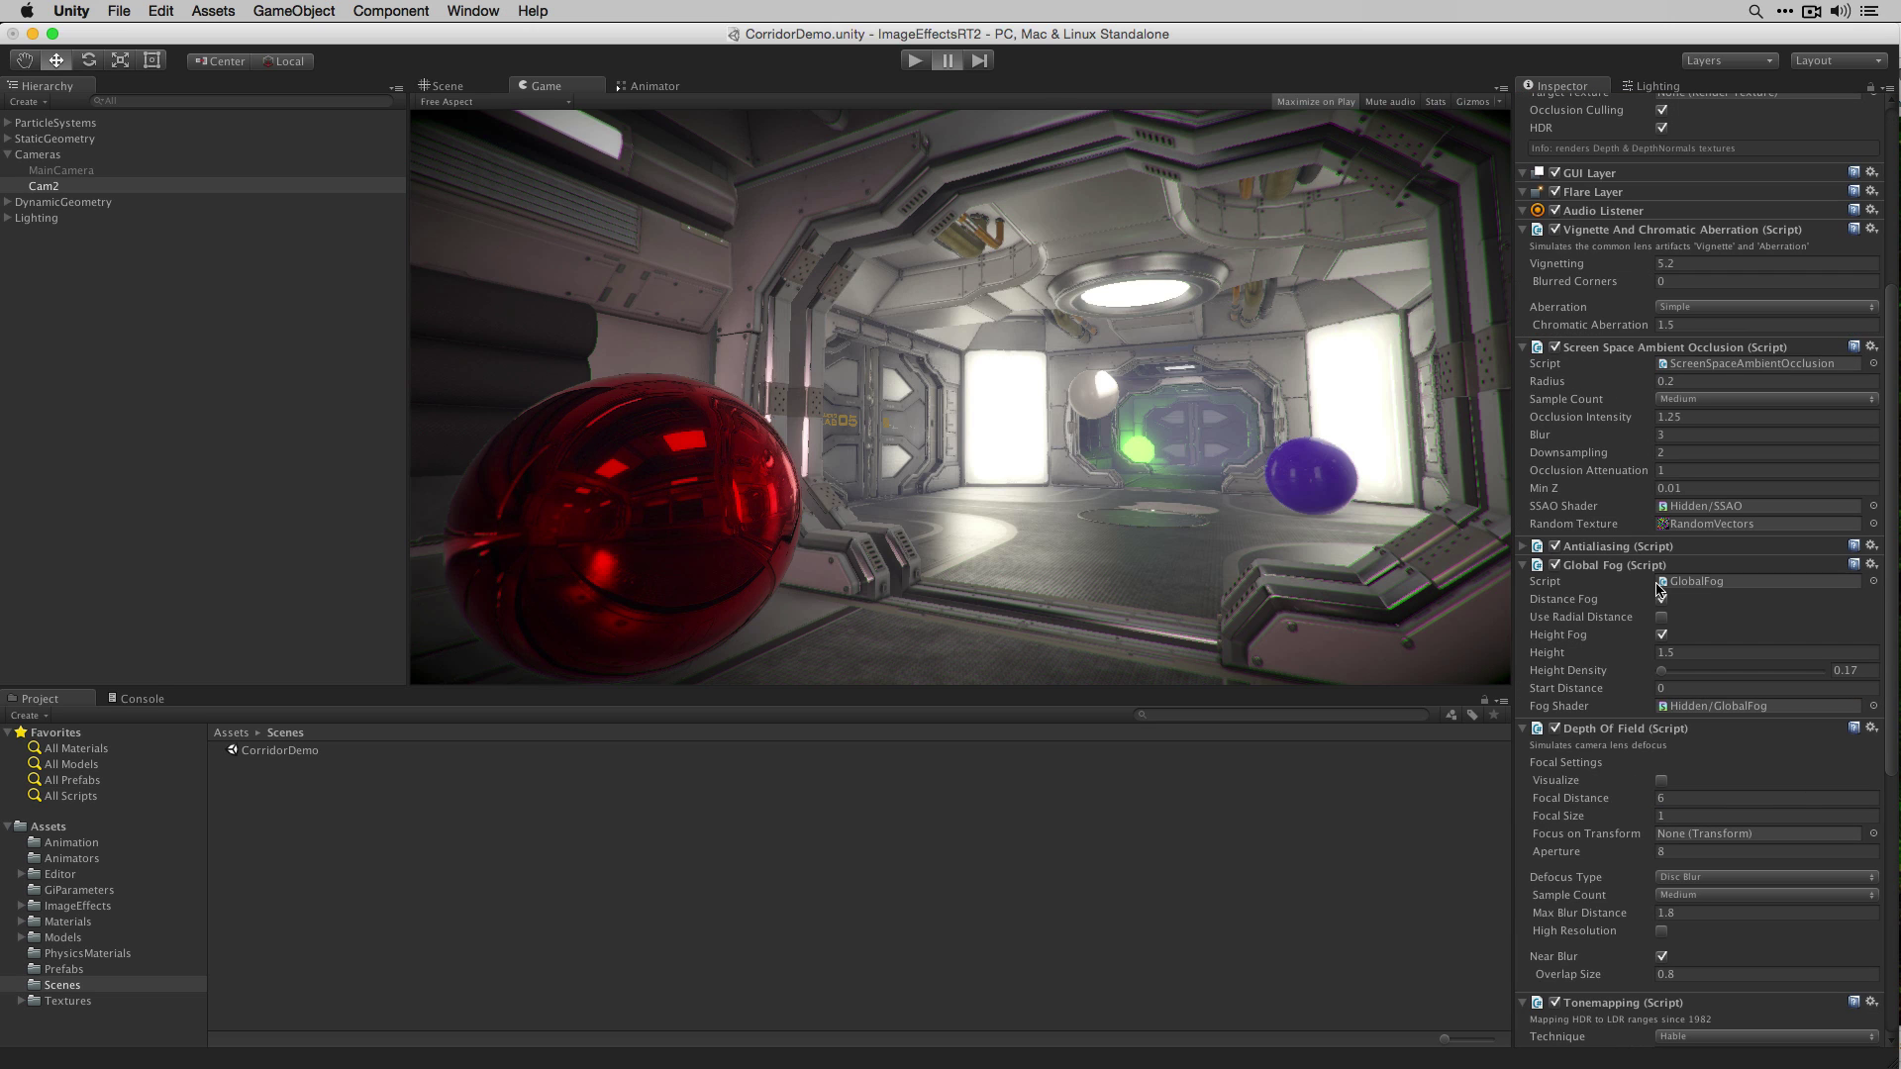
click(1556, 230)
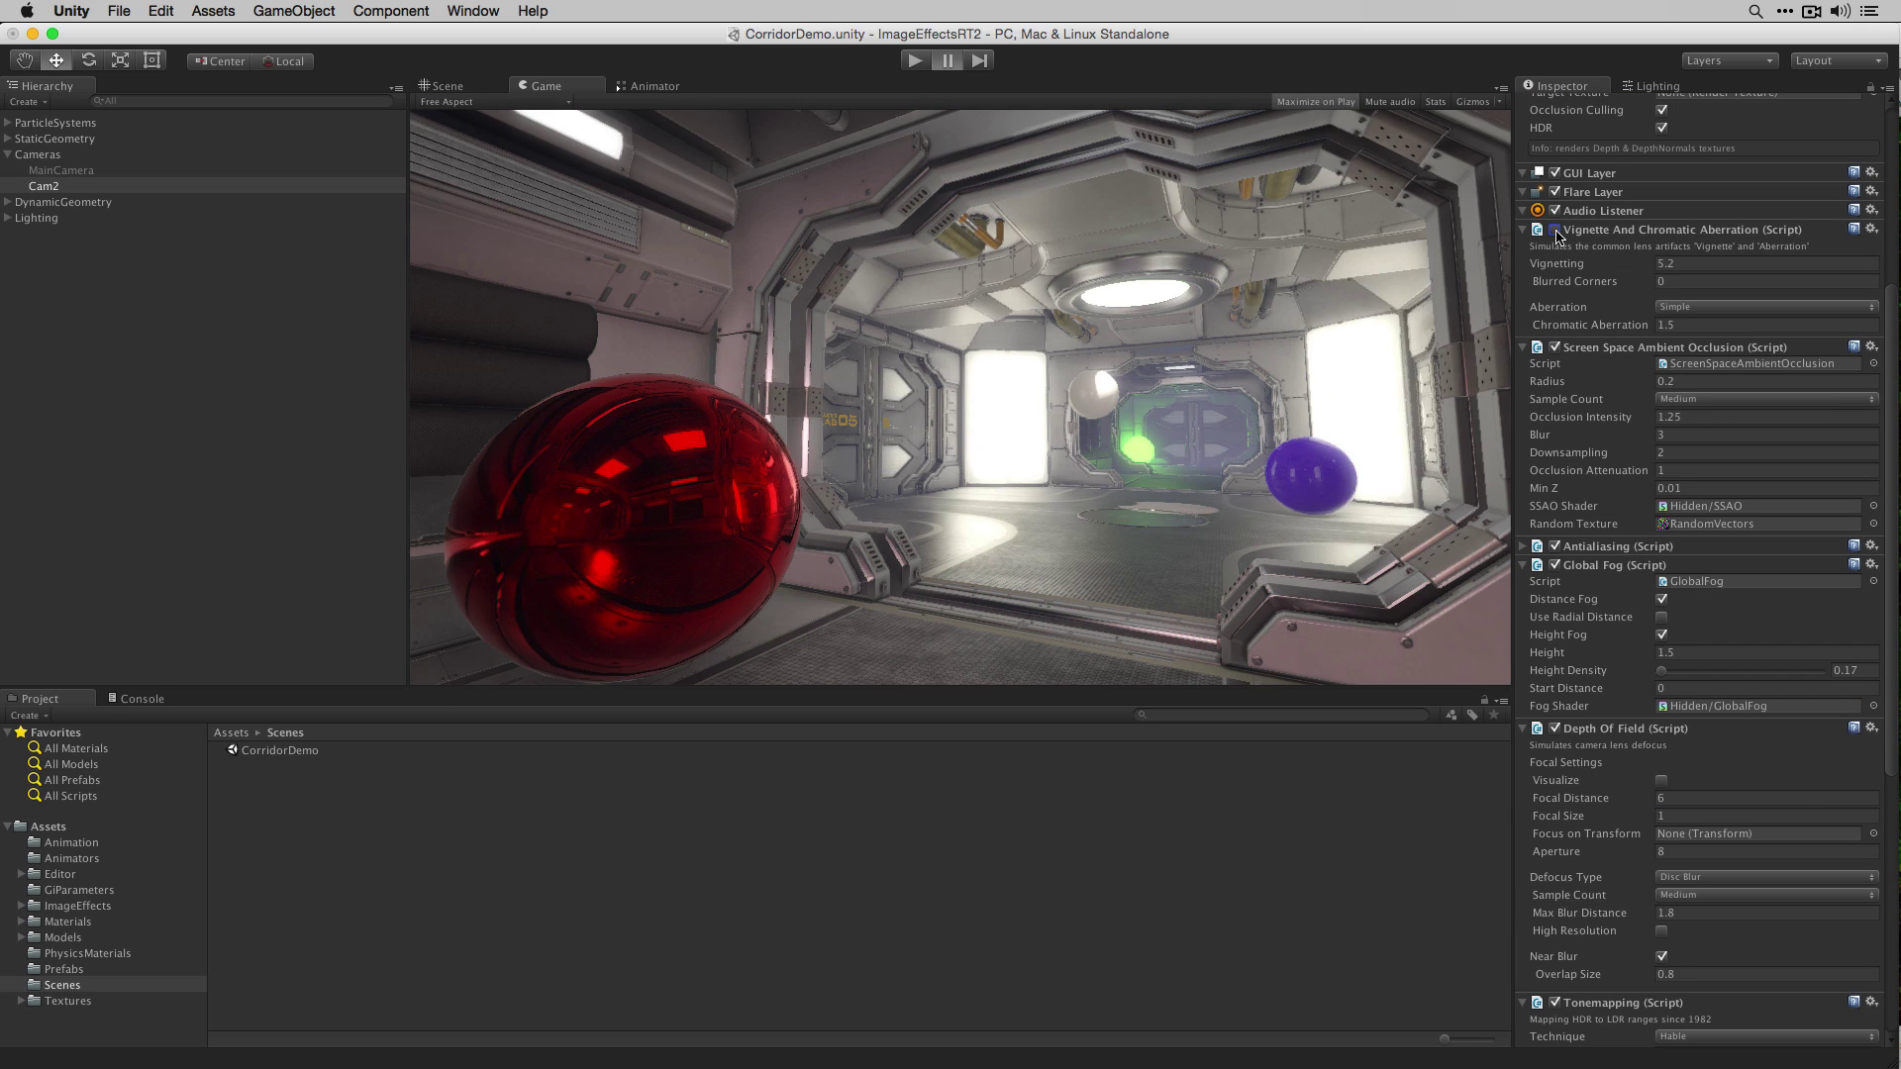
click(1554, 348)
click(1556, 546)
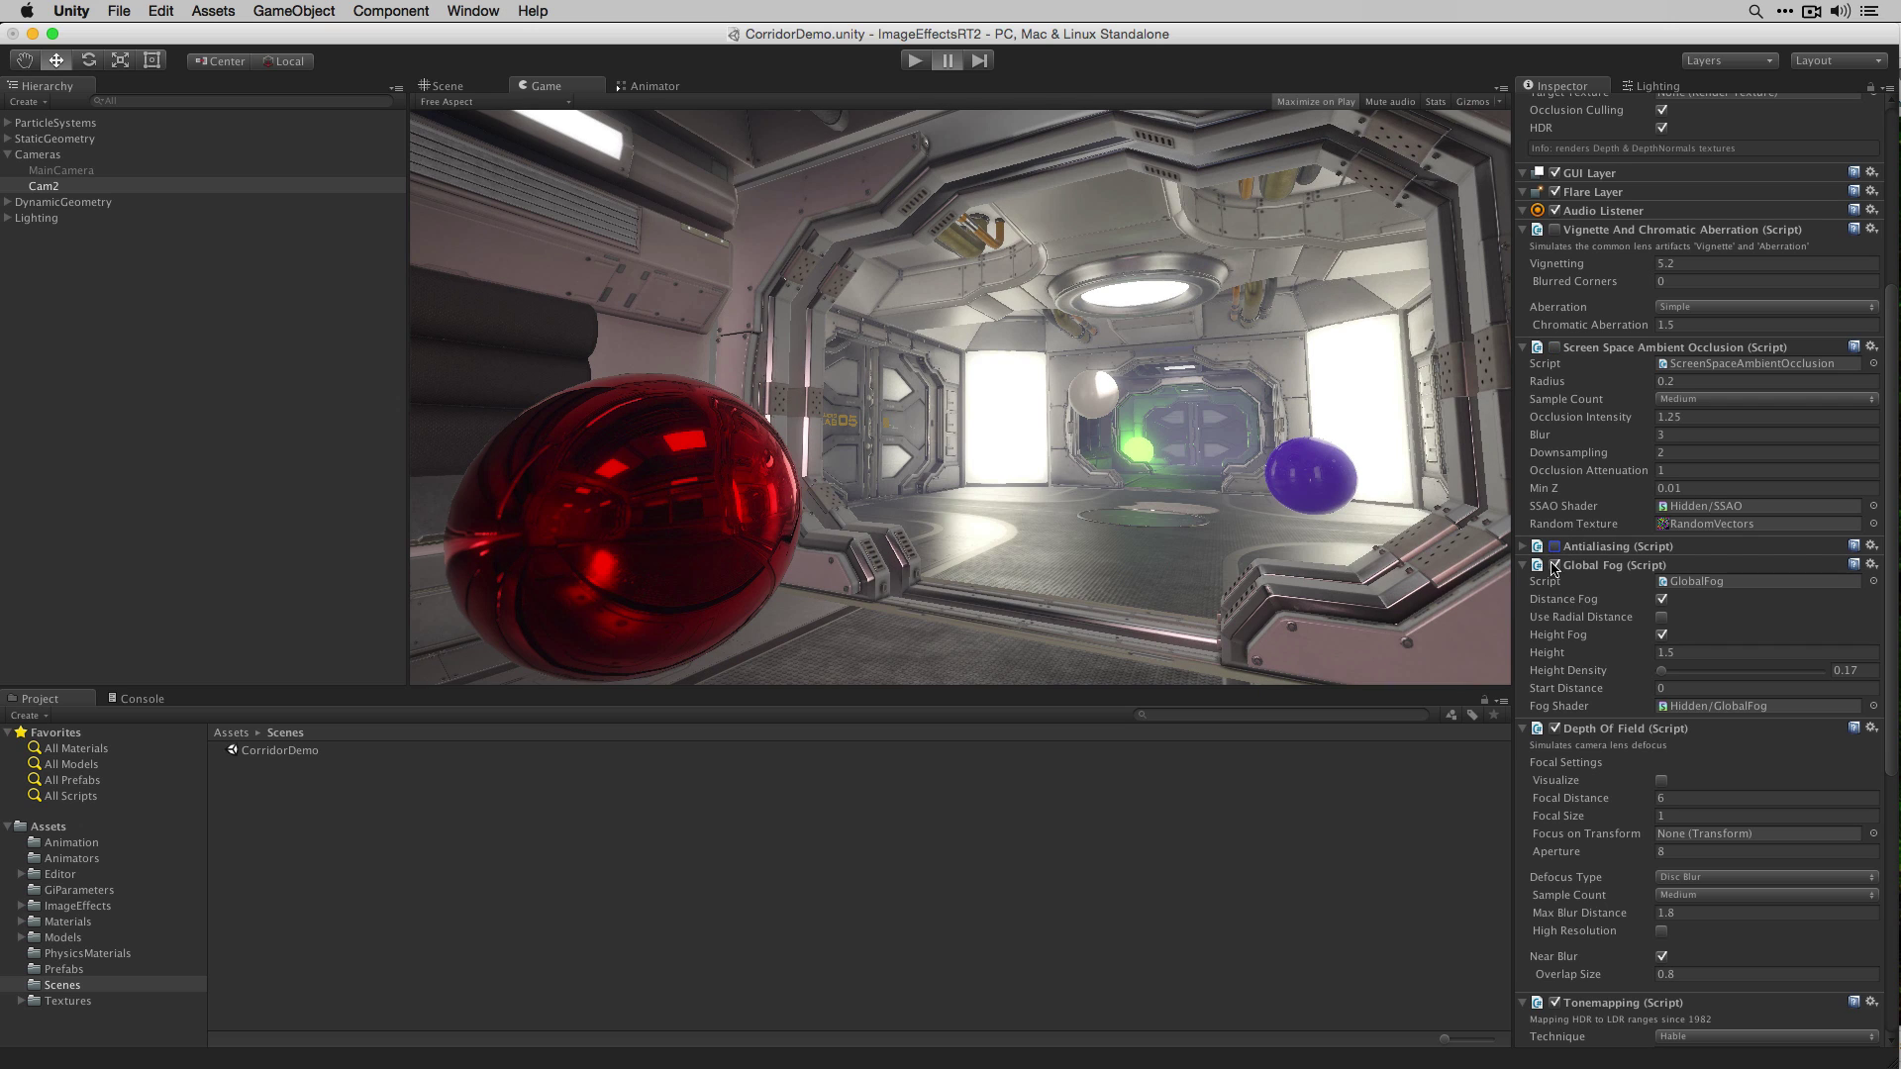
Step: Turn off Cam2's Global Fog, Depth Of Field, Tonemapping and Bloom effects
click(1555, 566)
click(1555, 729)
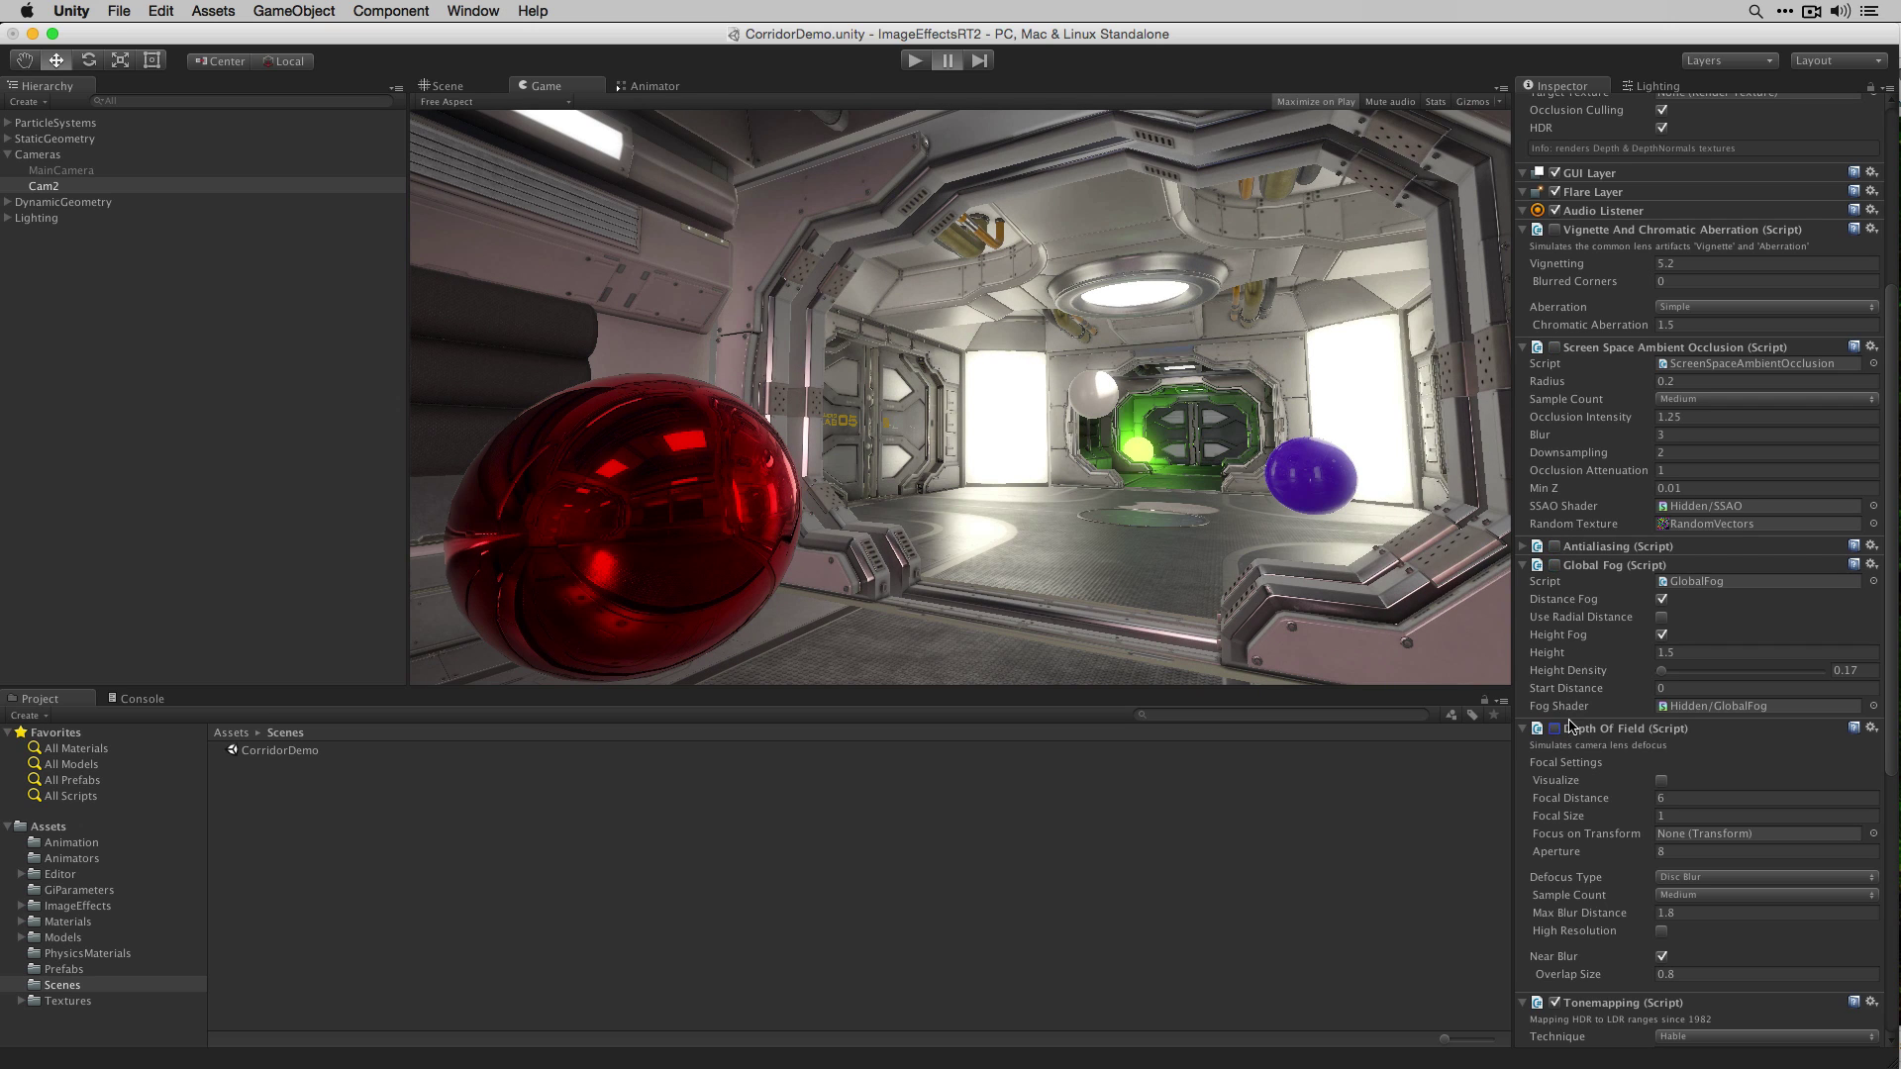
scroll(1558, 735, down, 4)
click(1555, 732)
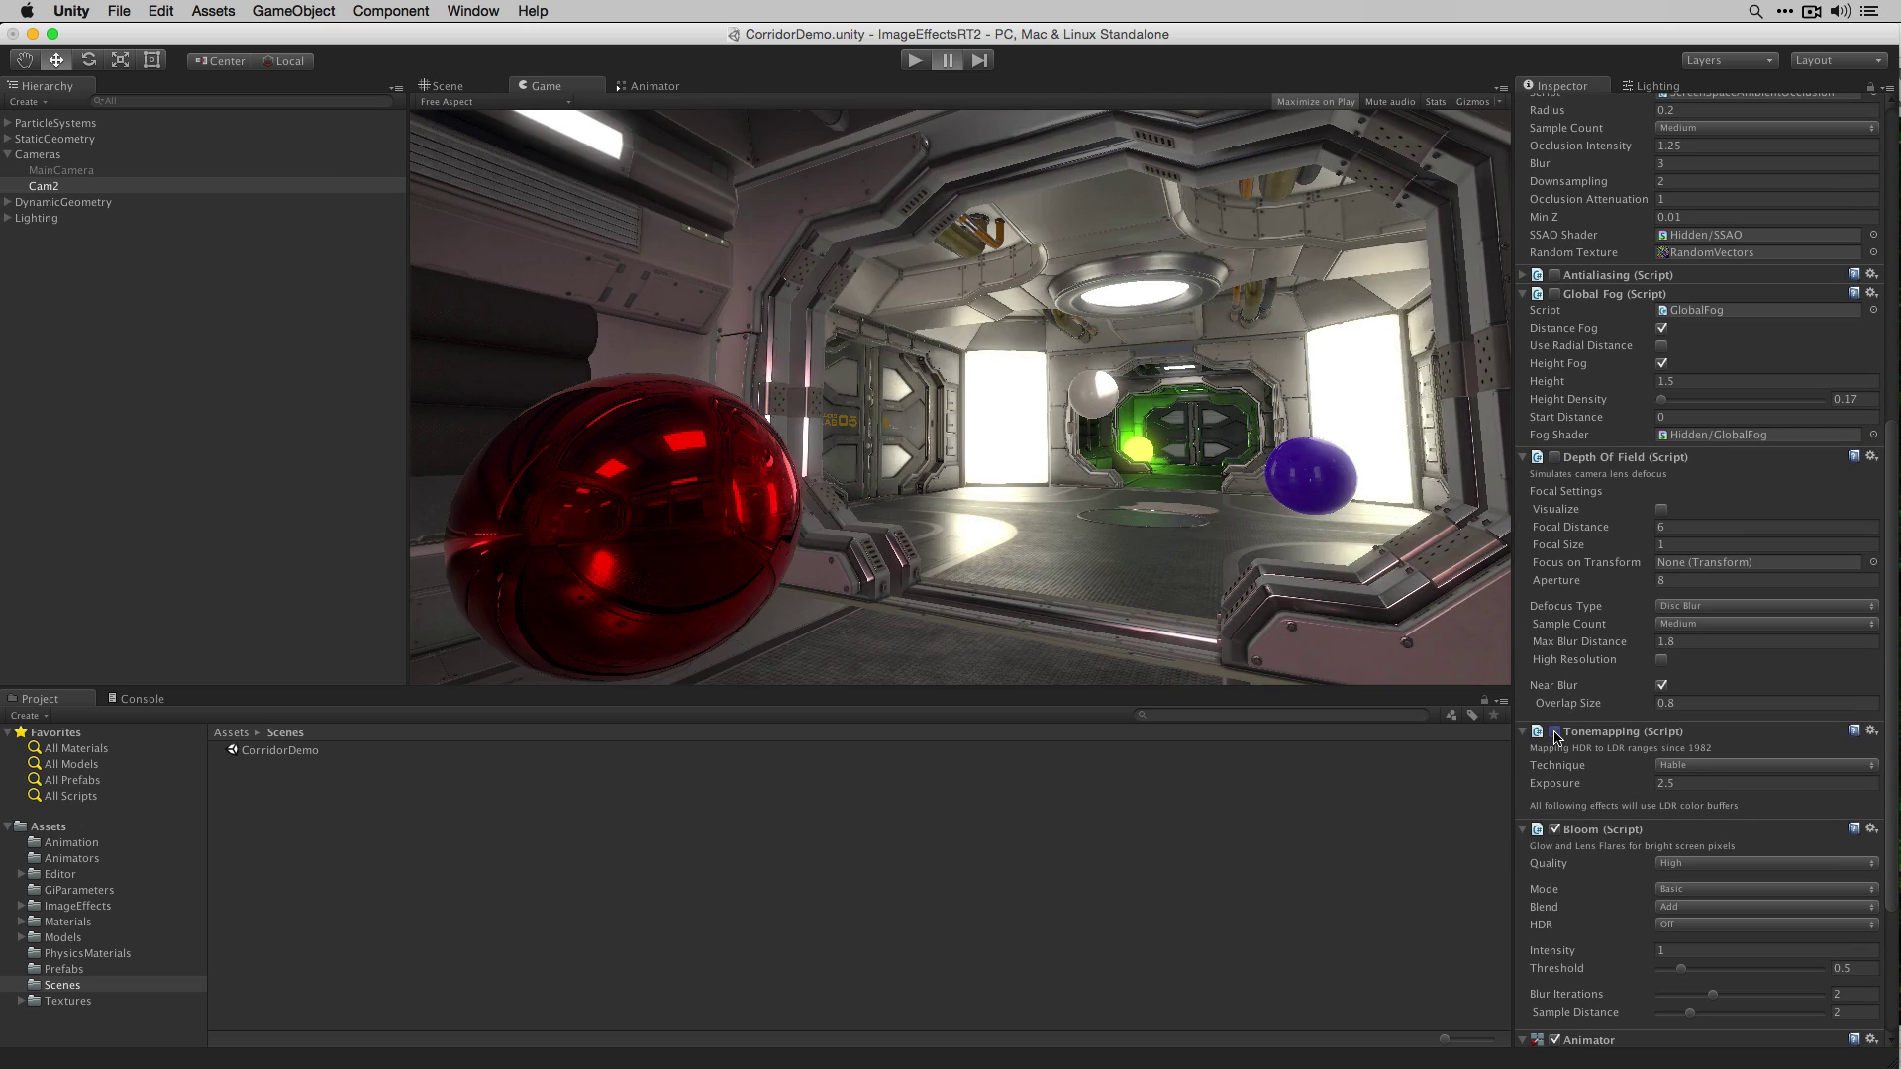
click(1556, 830)
Step: Remove the Bloom and Global Fog components from Cam2
scroll(1557, 835, down, 1)
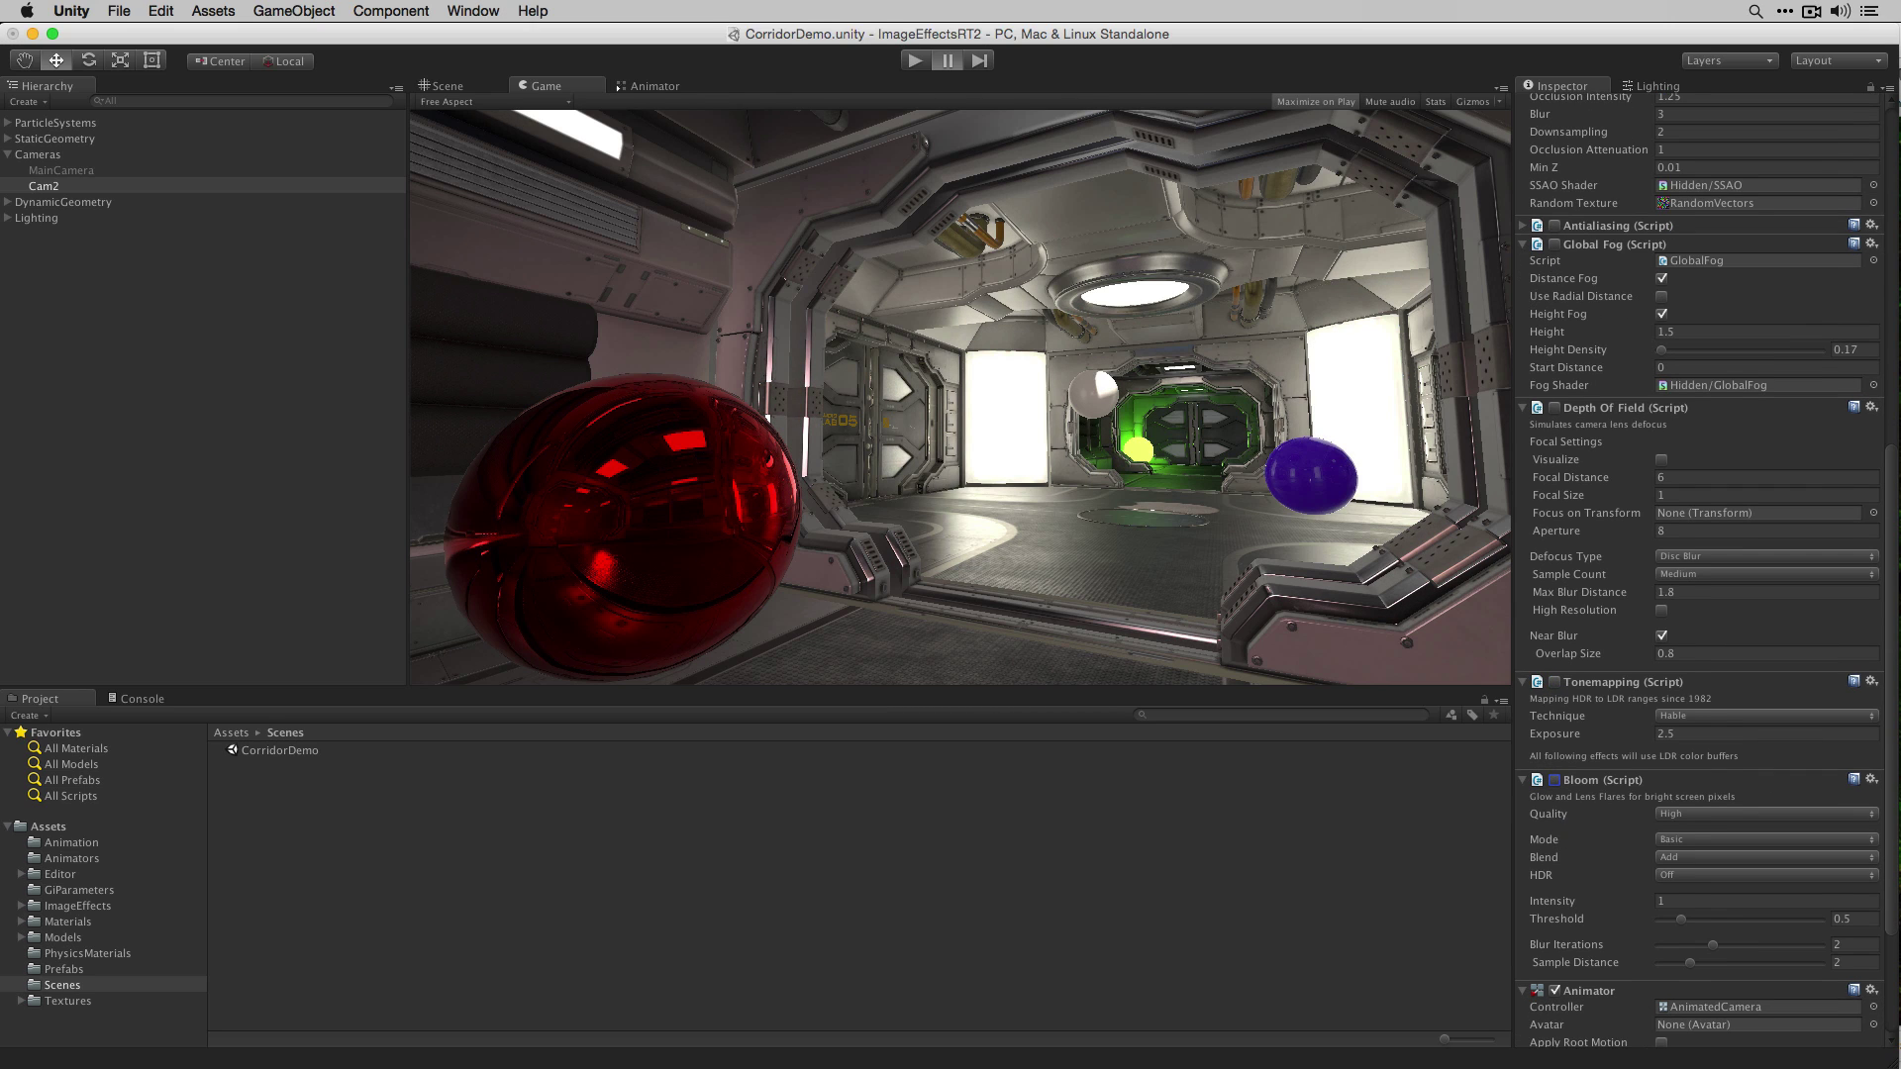
click(1871, 780)
click(1742, 824)
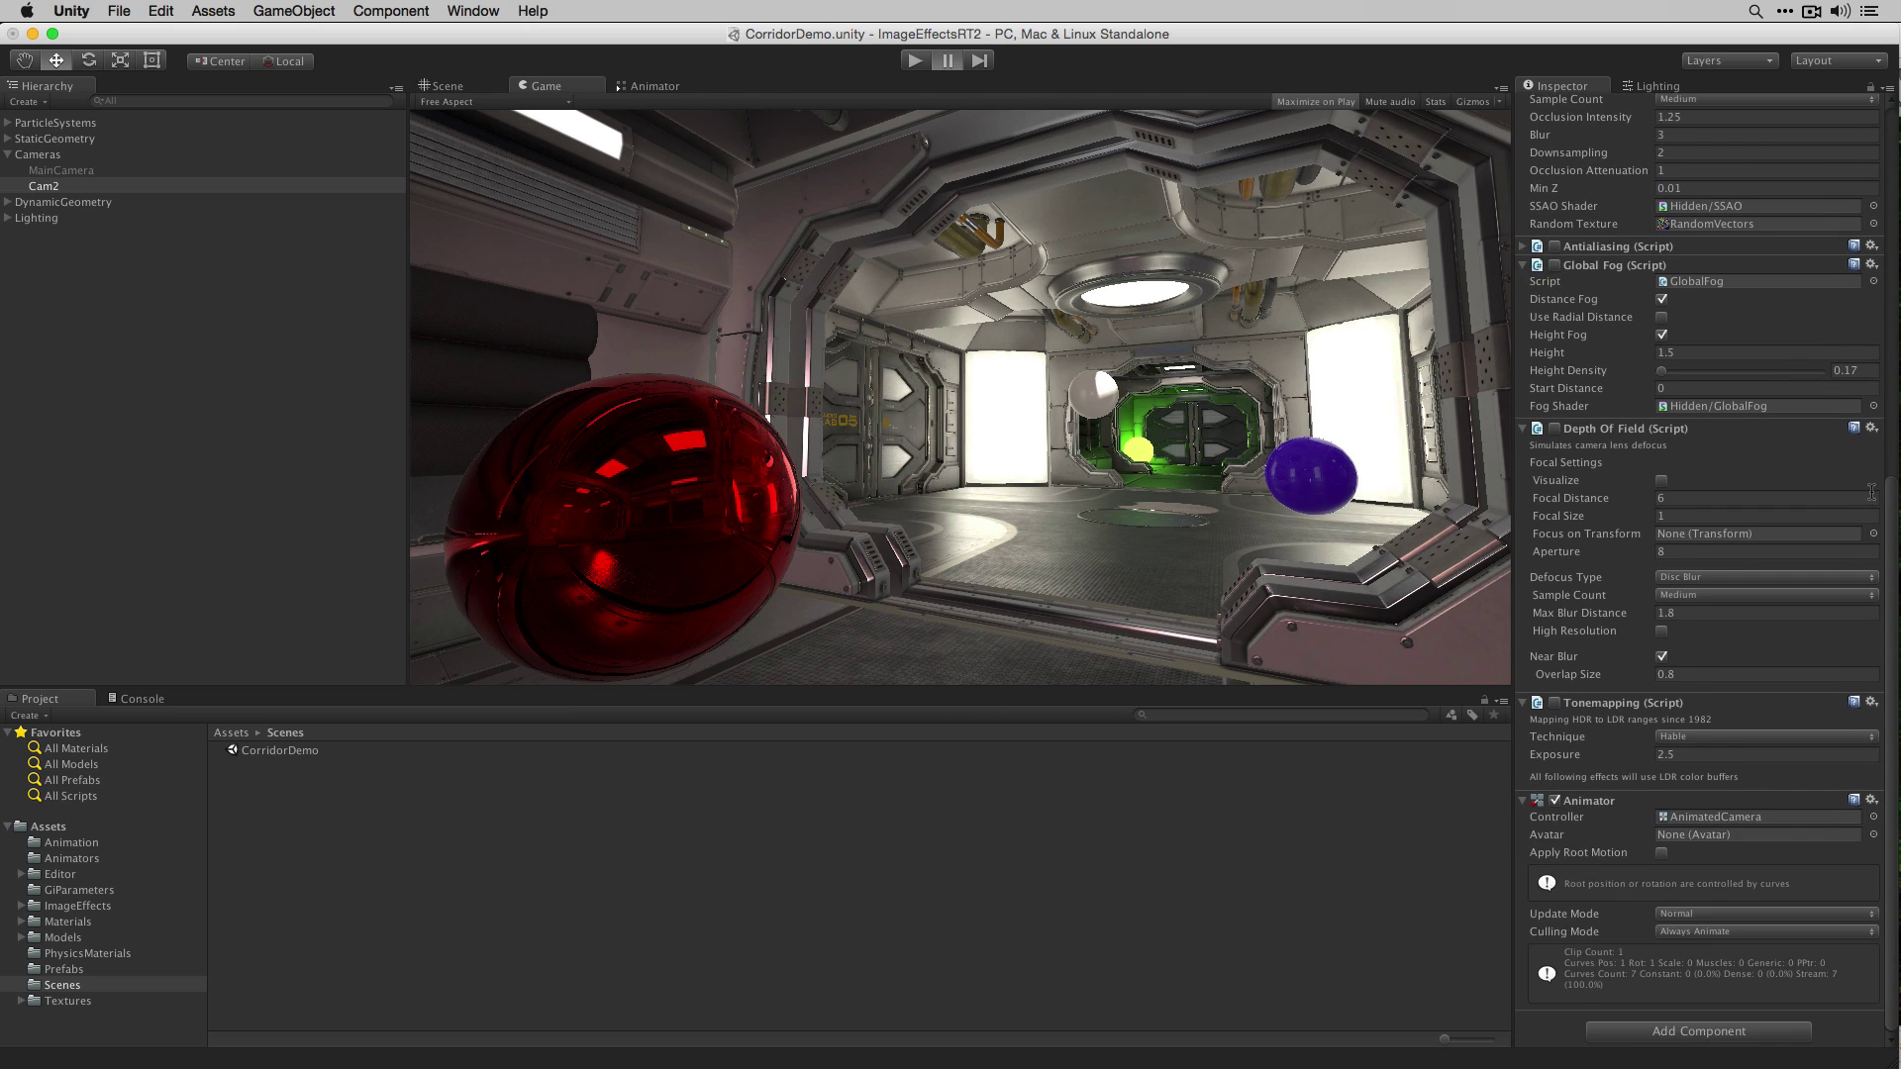
click(1877, 265)
click(1791, 311)
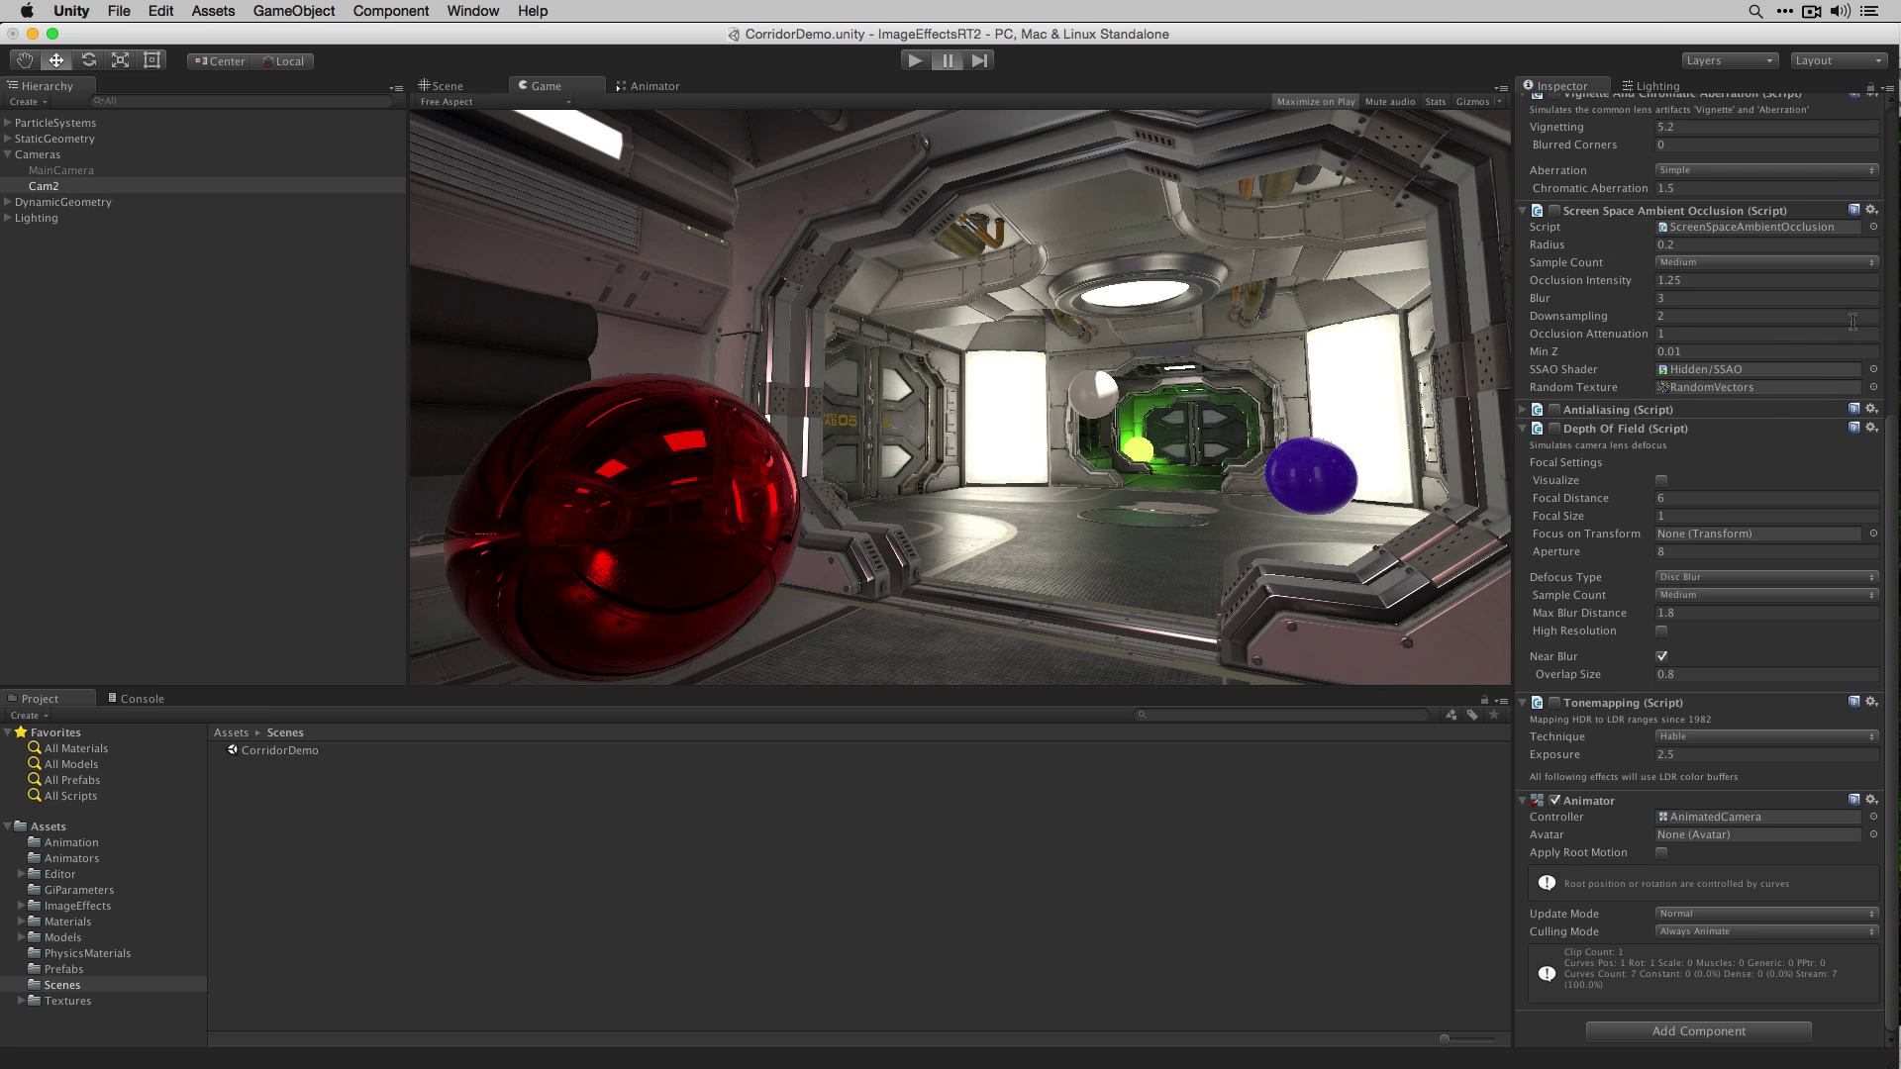
Step: Remove Cam2's Screen Space Ambient Occlusion and Vignette And Chromatic Aberration components
click(1871, 265)
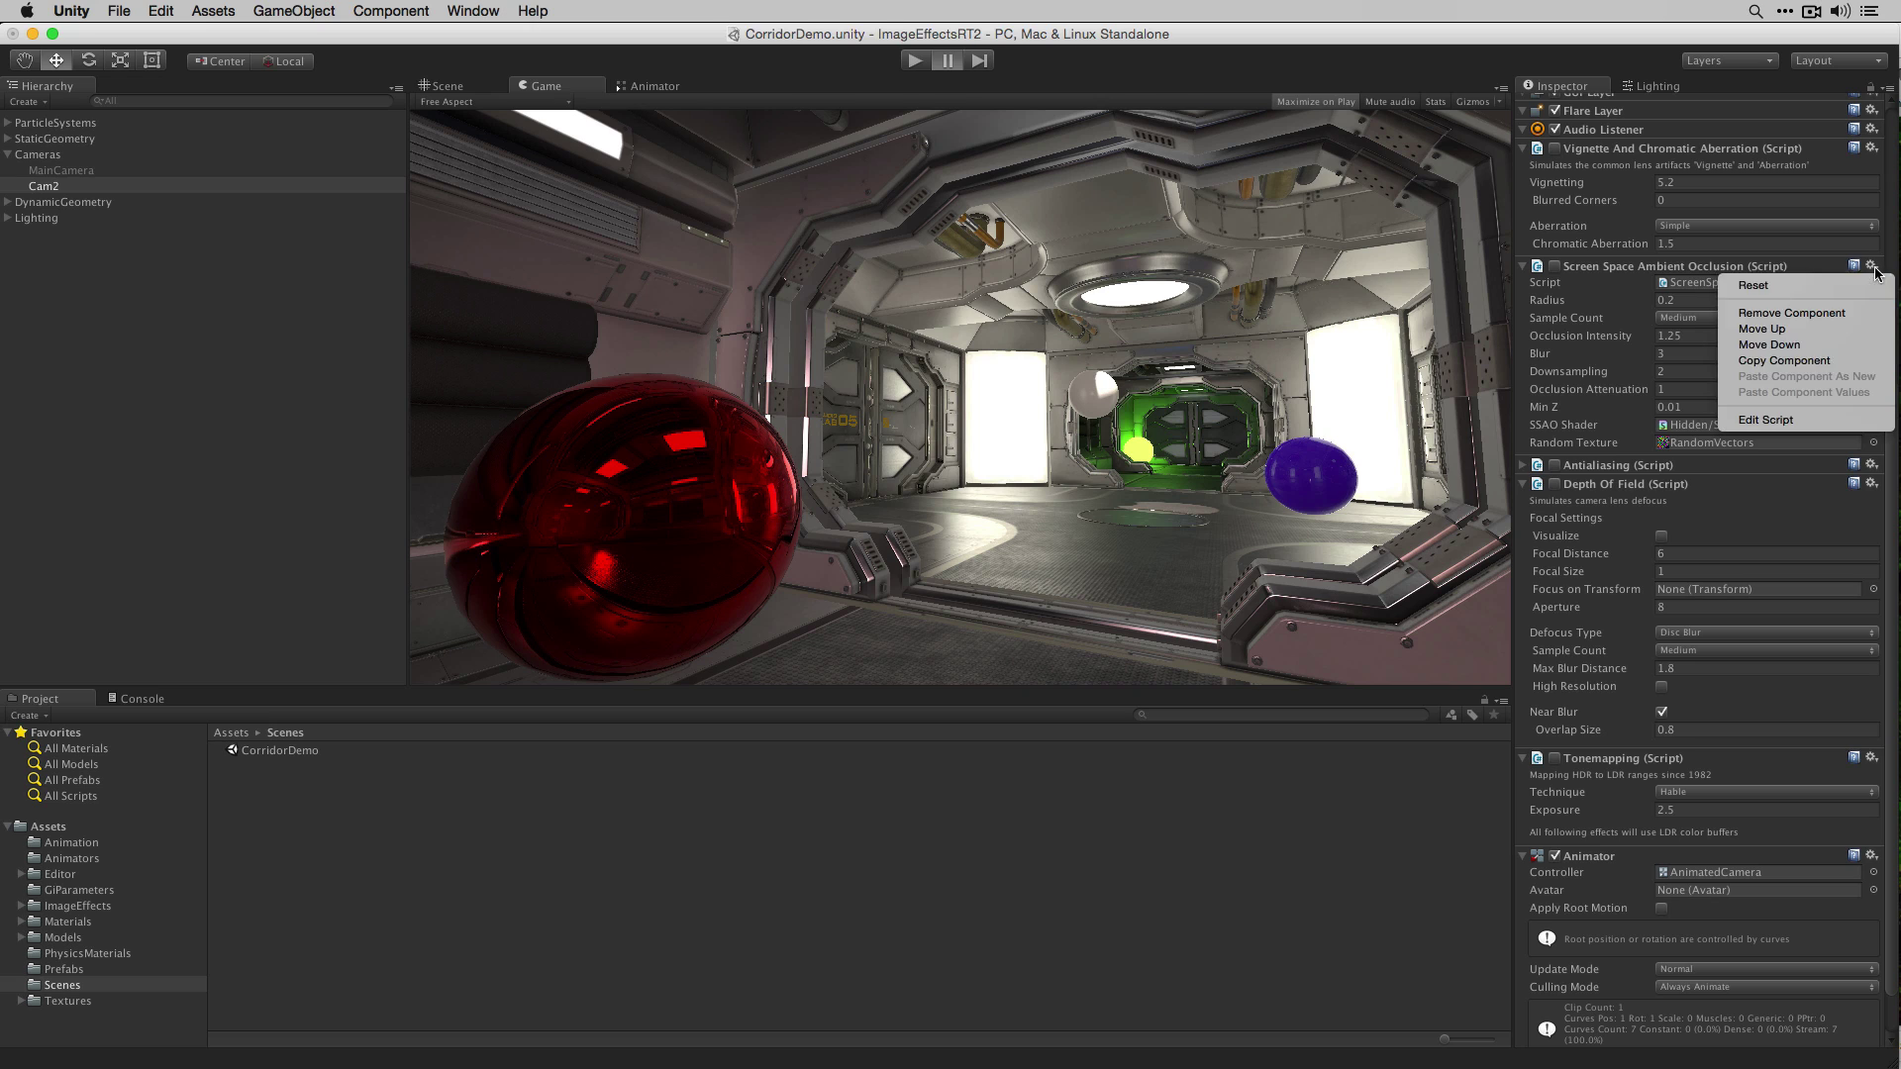
click(1849, 312)
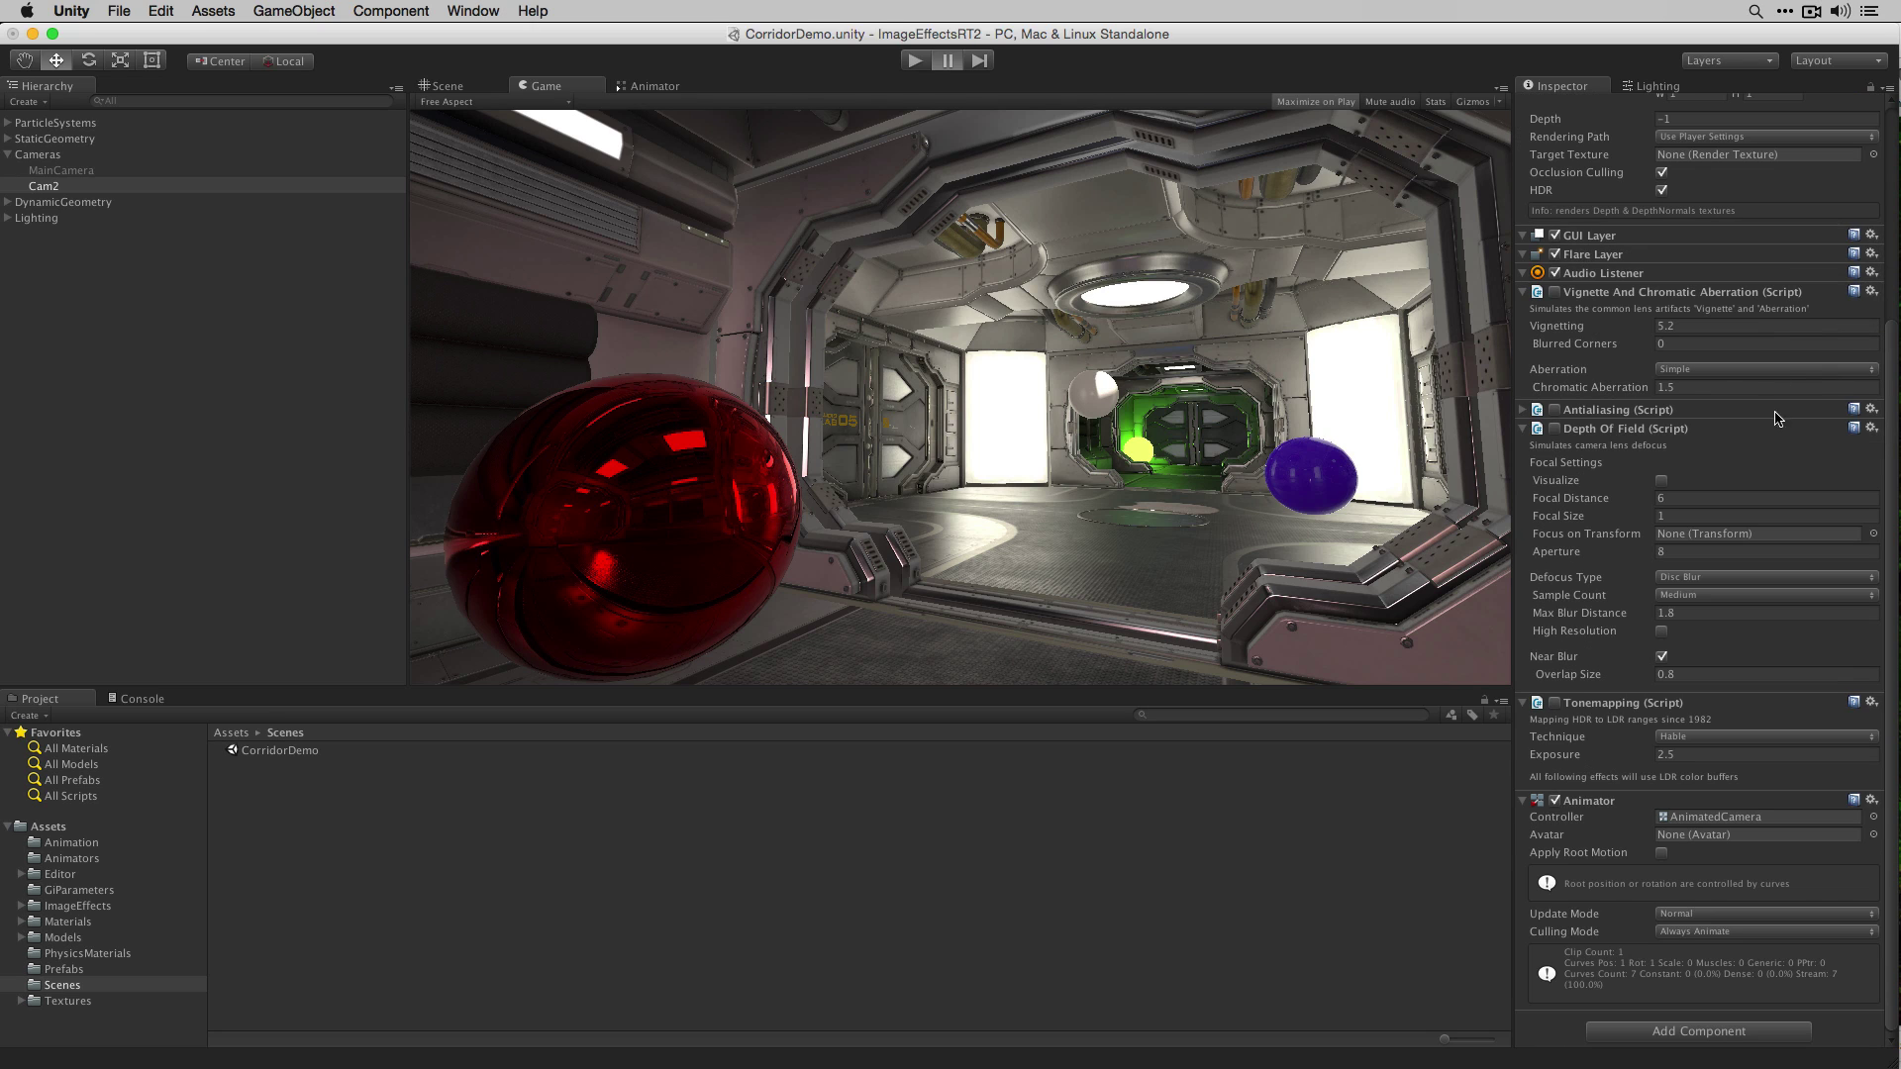
click(1871, 292)
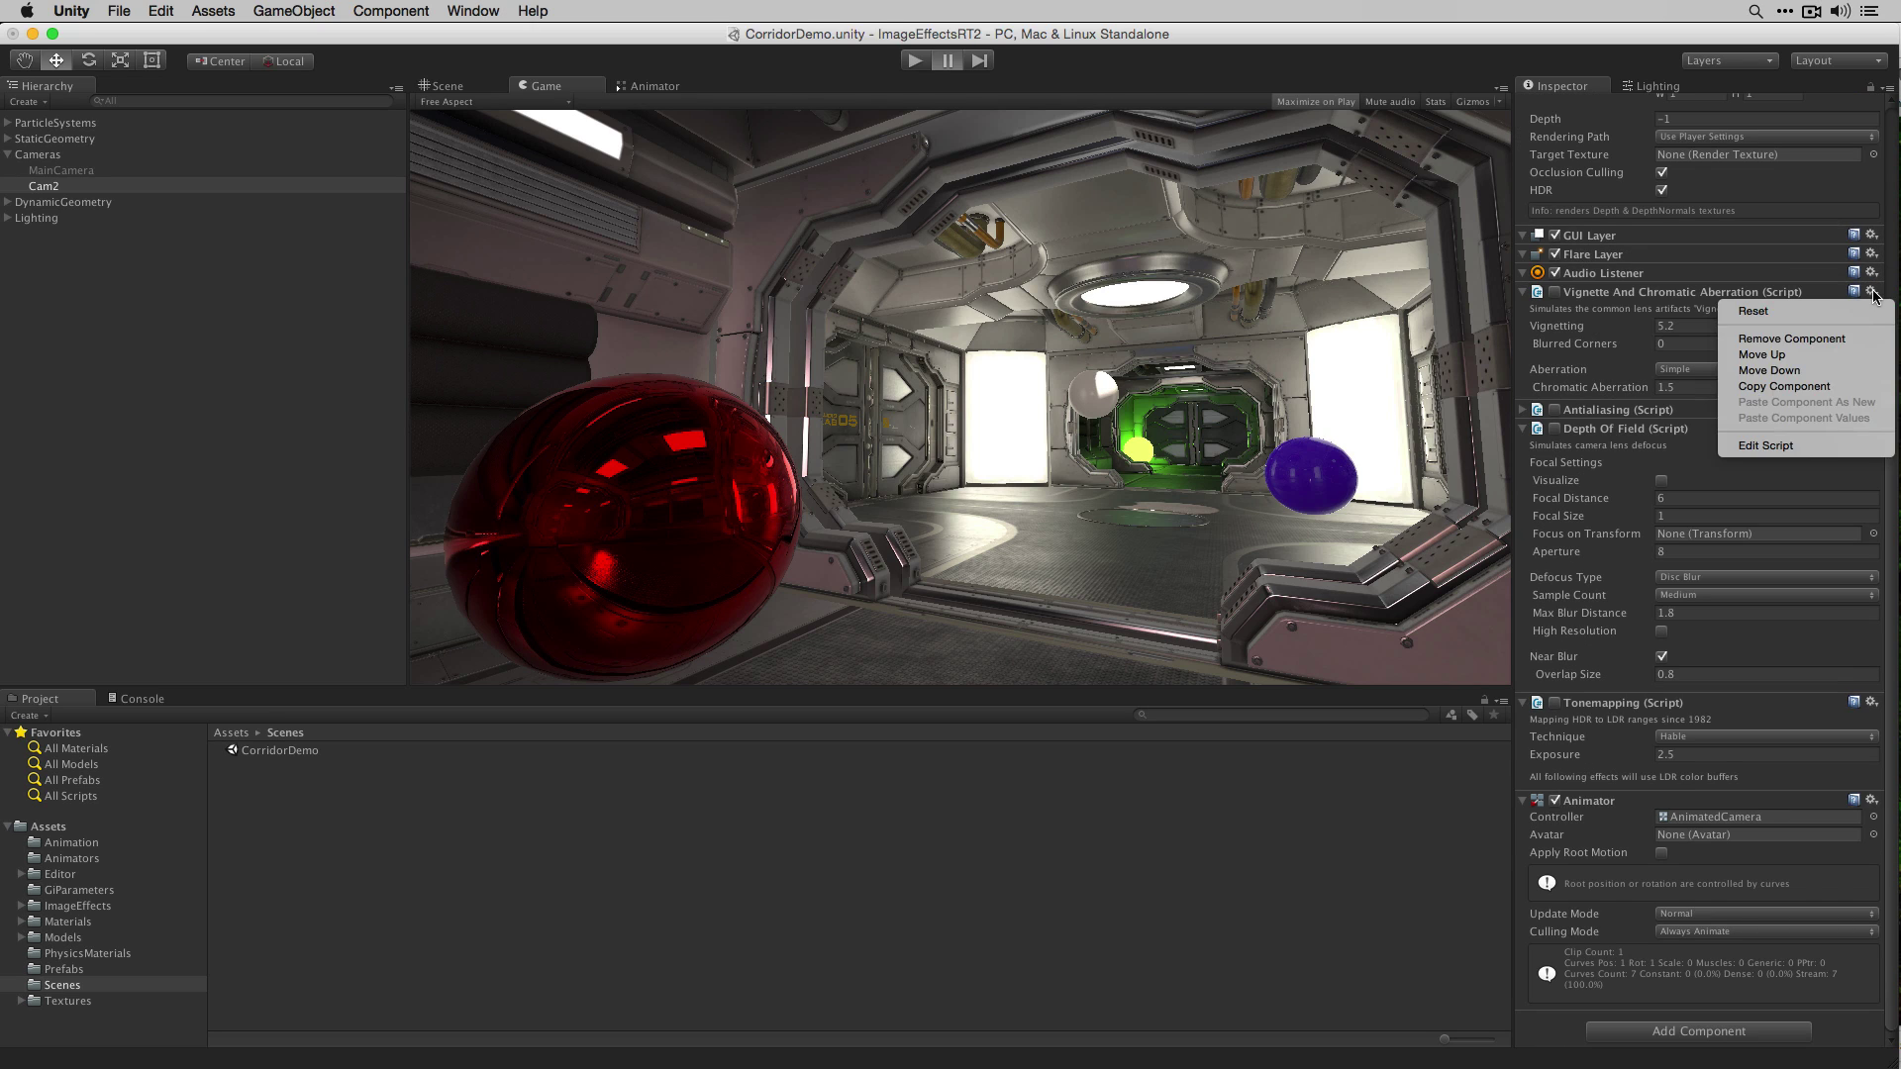
click(1843, 338)
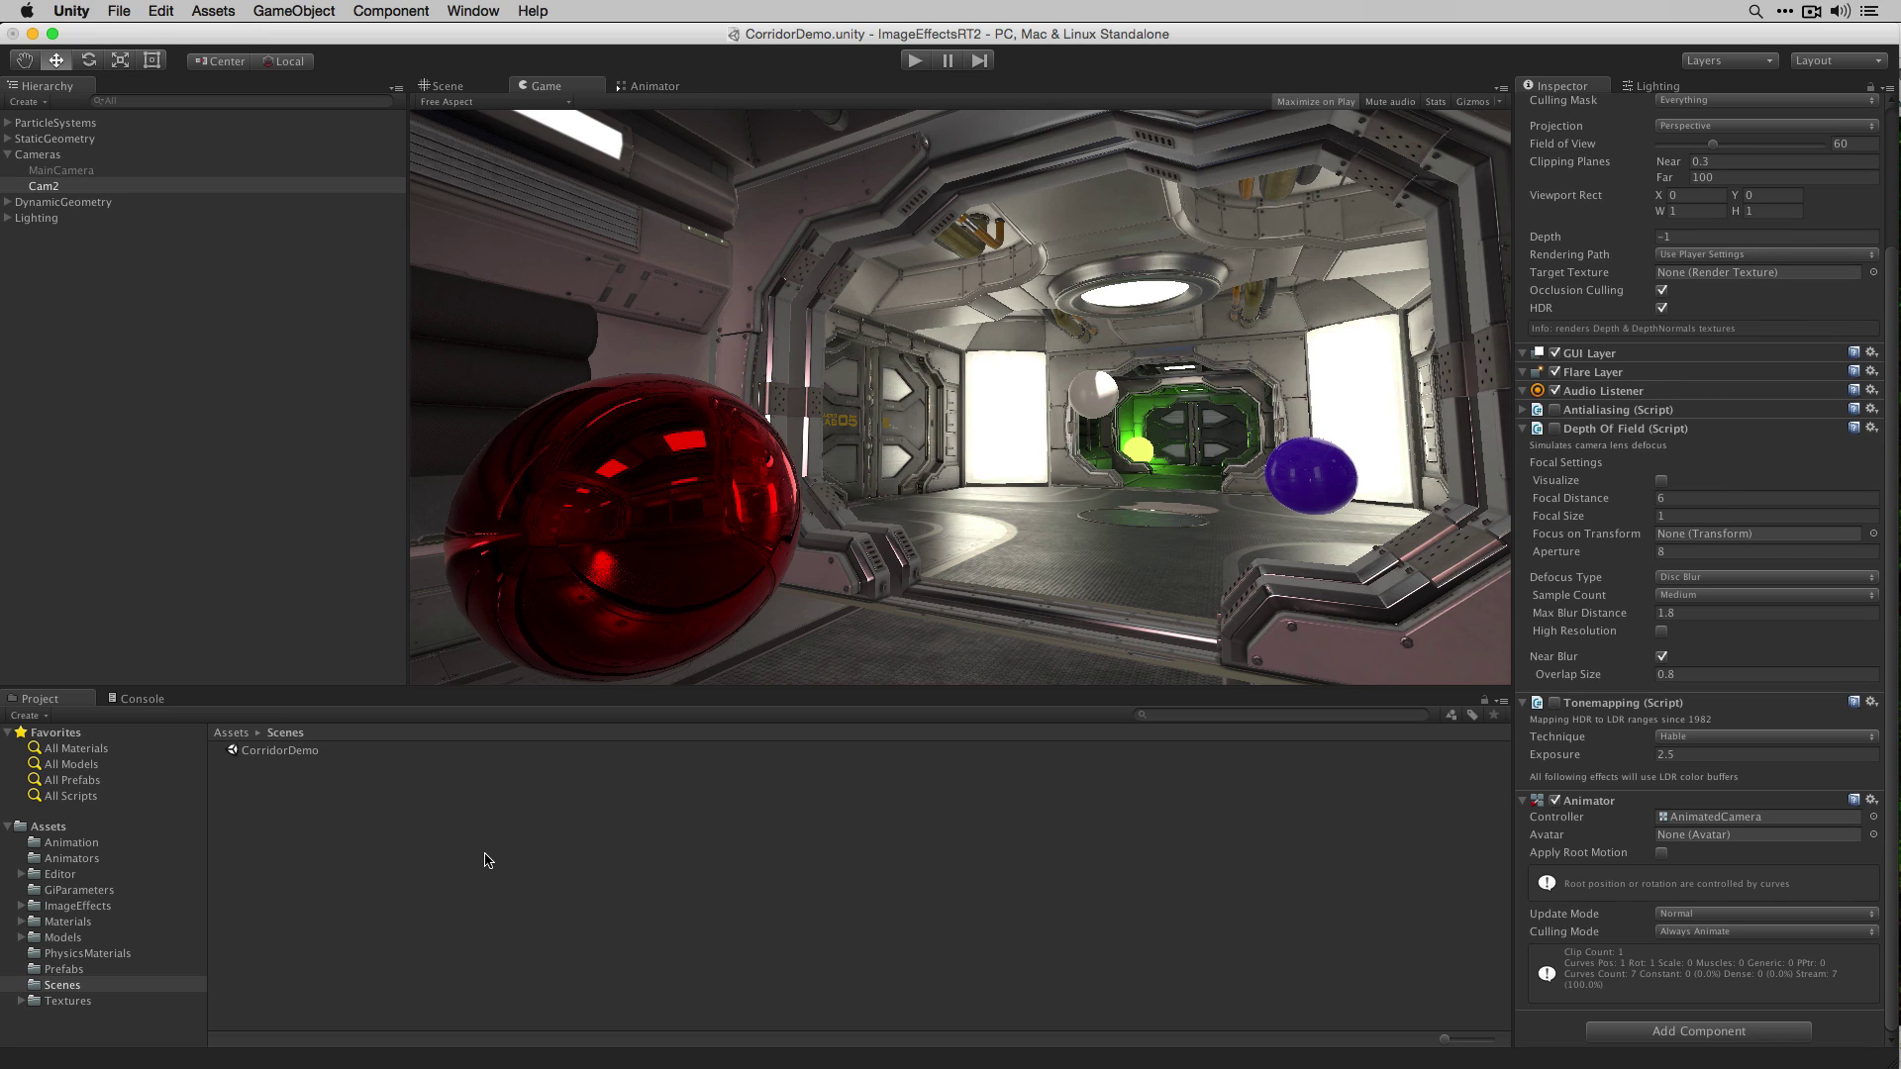
Step: Look through the image effect scripts in the project's ImageEffects/Scripts folder
click(69, 906)
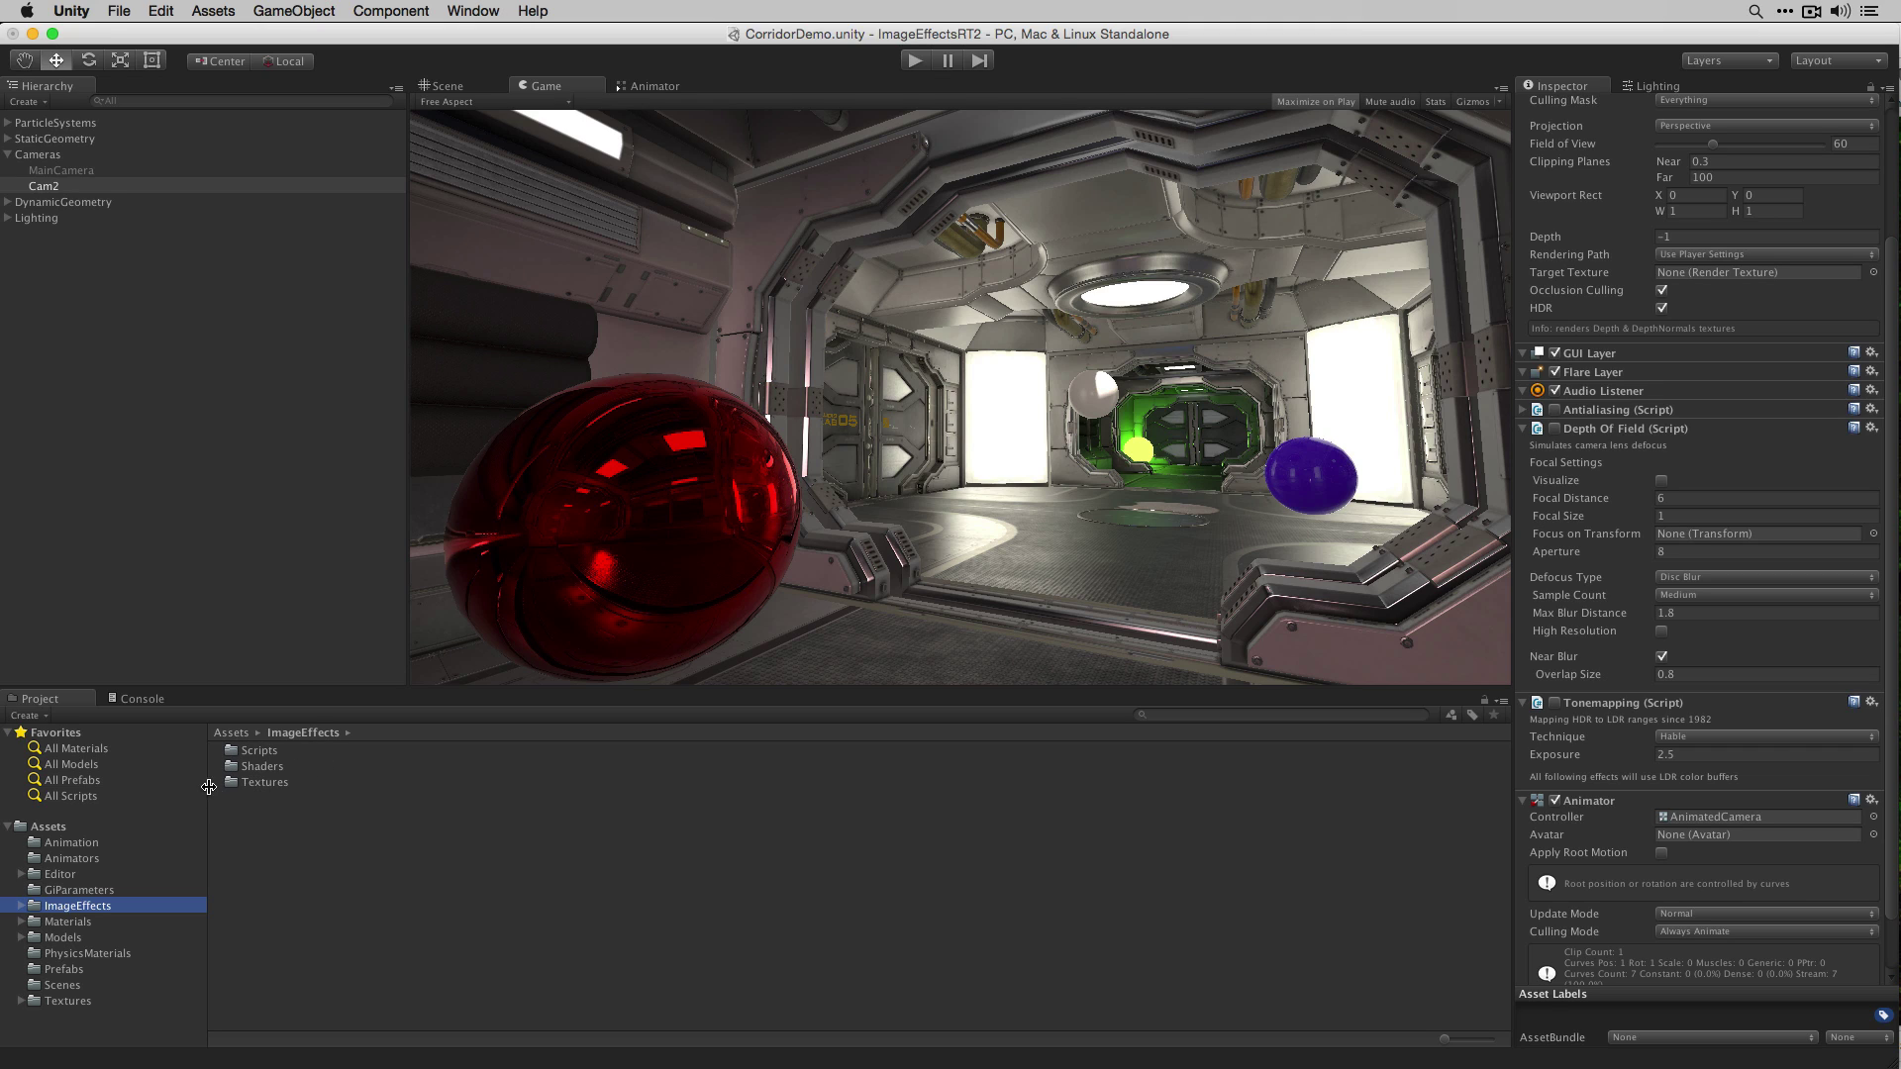
double_click(260, 751)
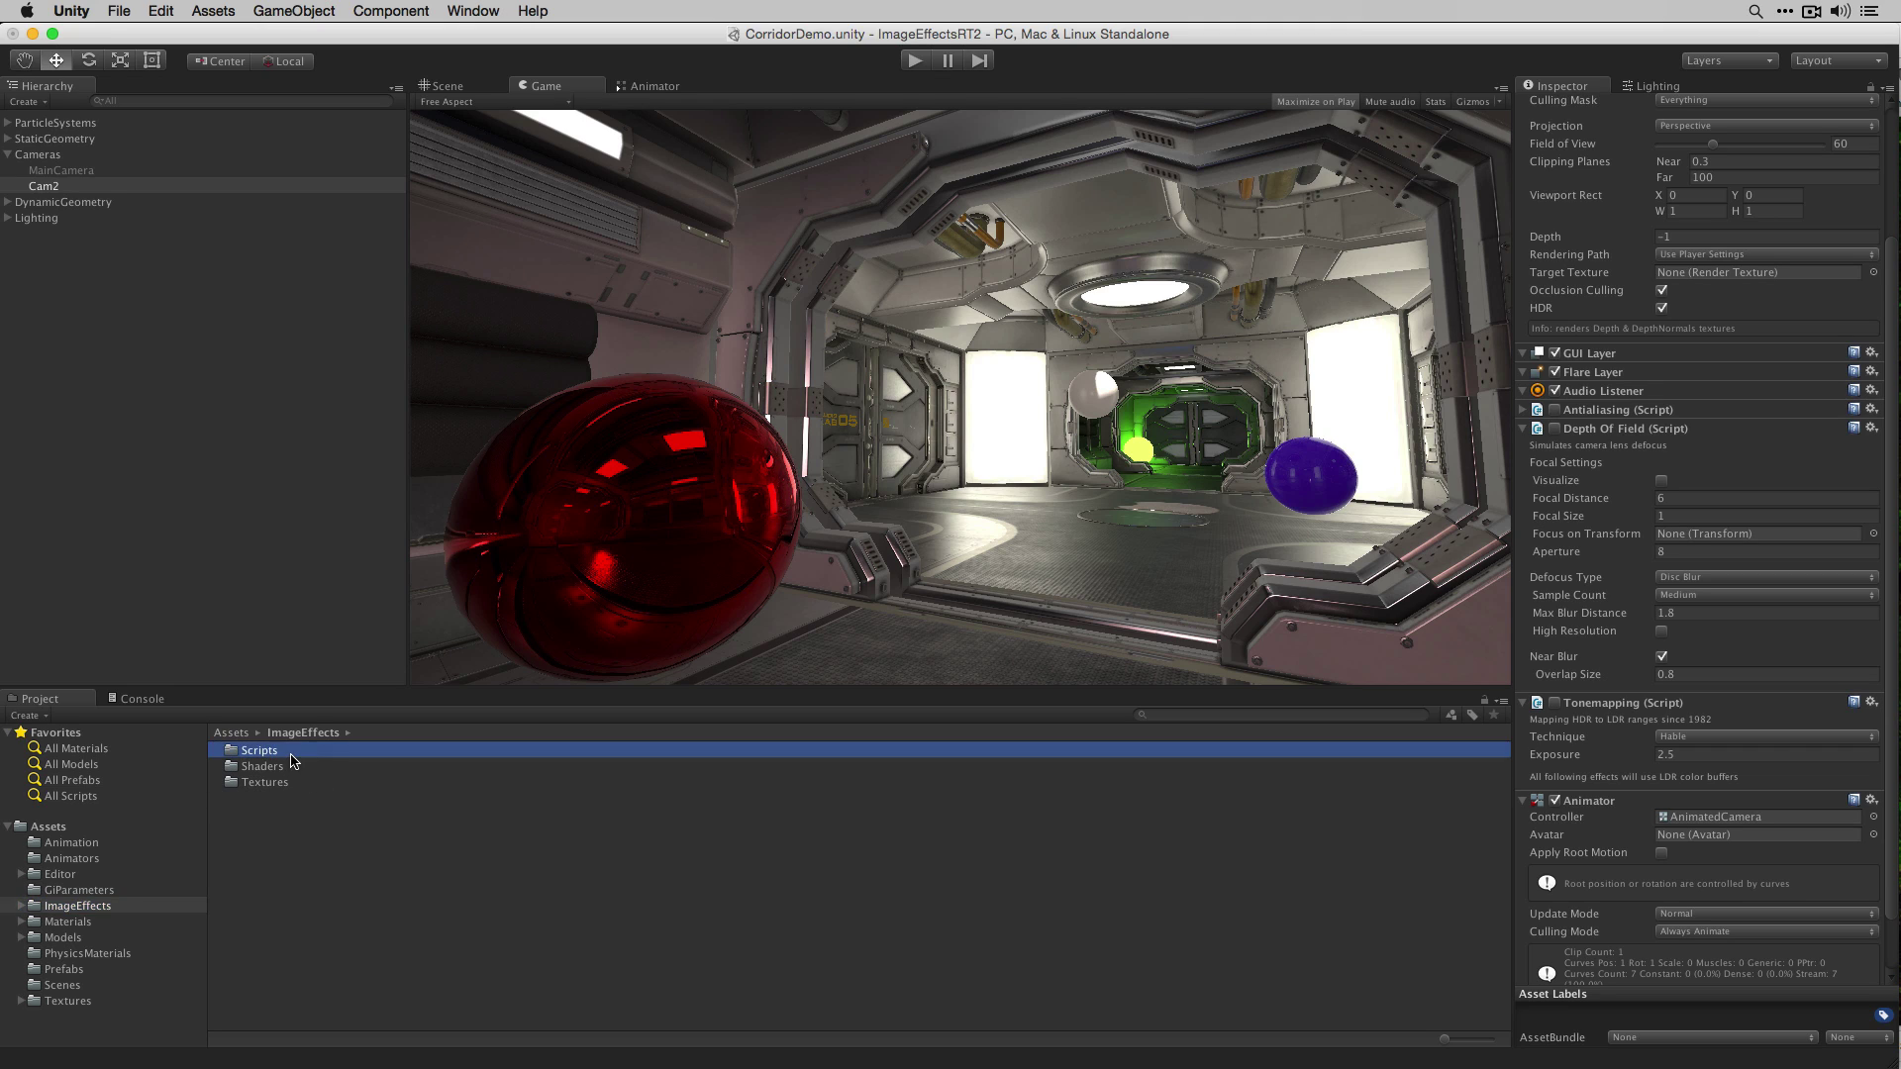
scroll(325, 890, down, 10)
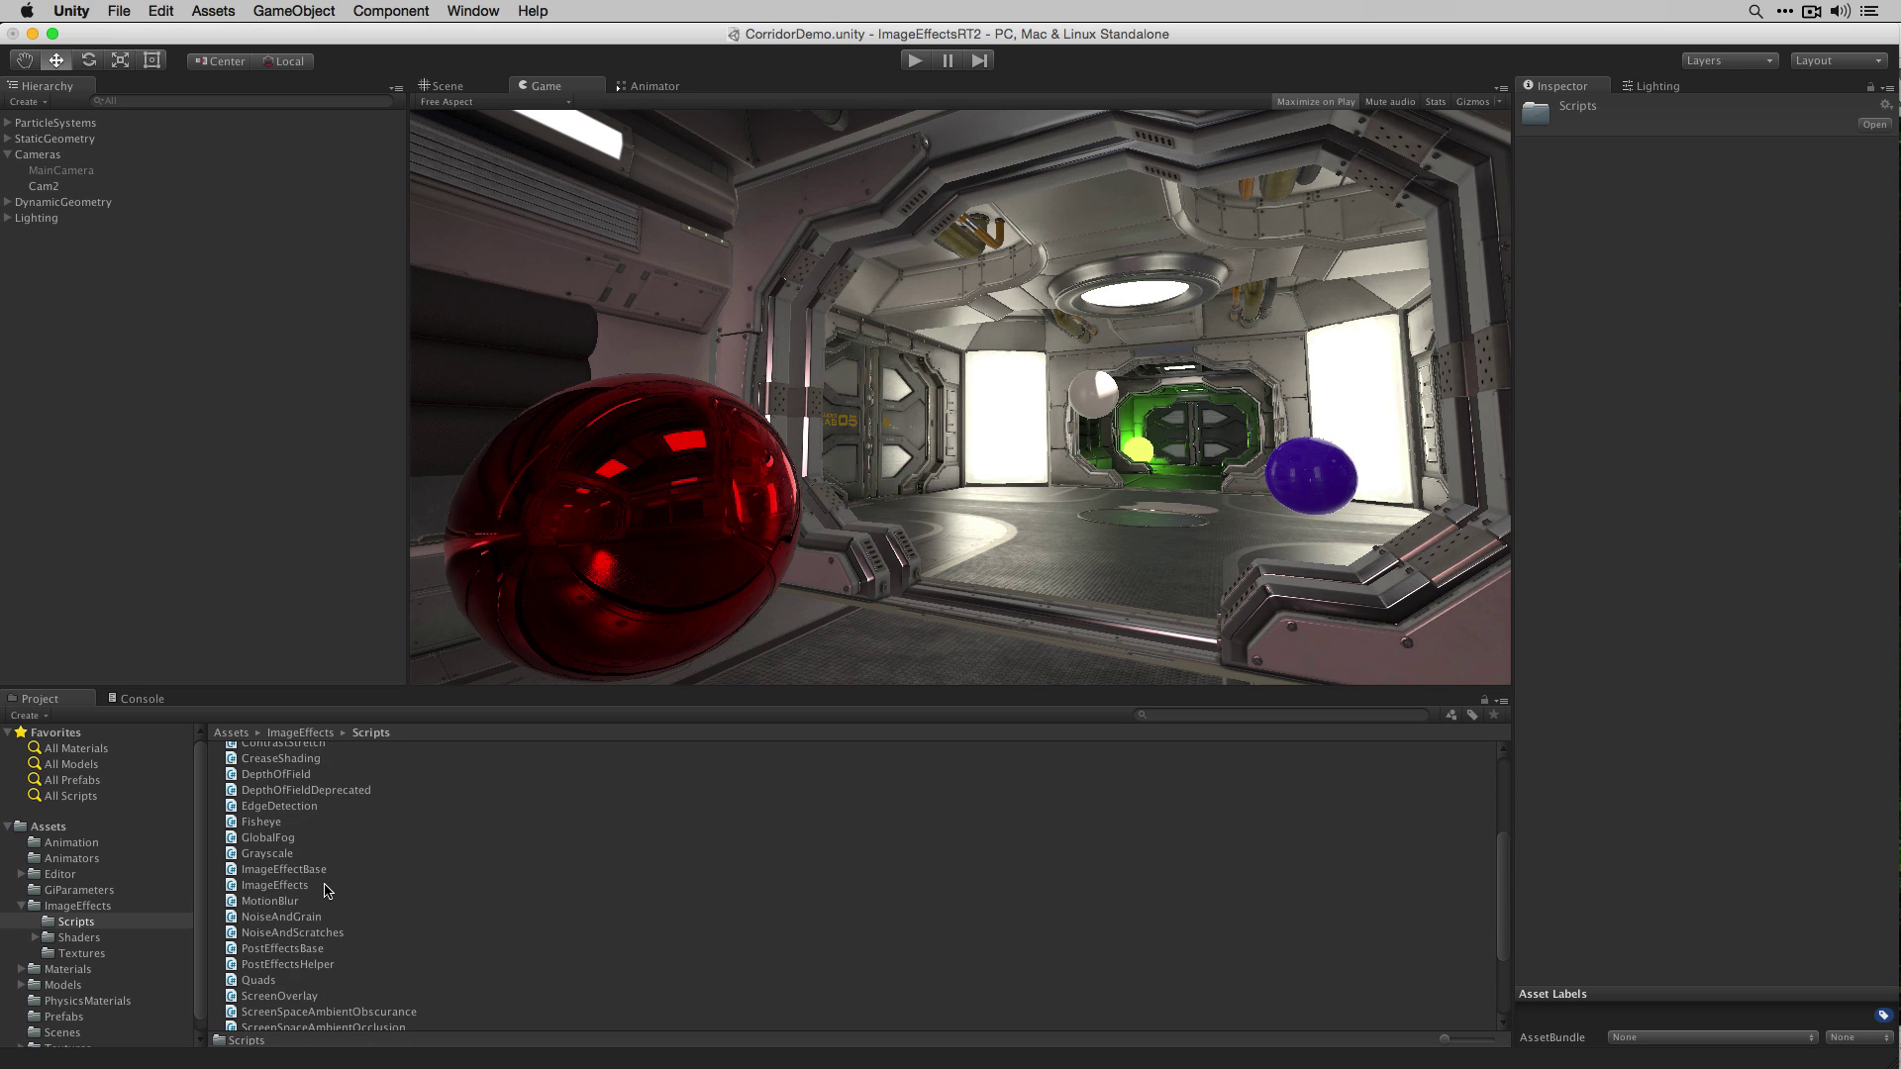
scroll(326, 890, up, 10)
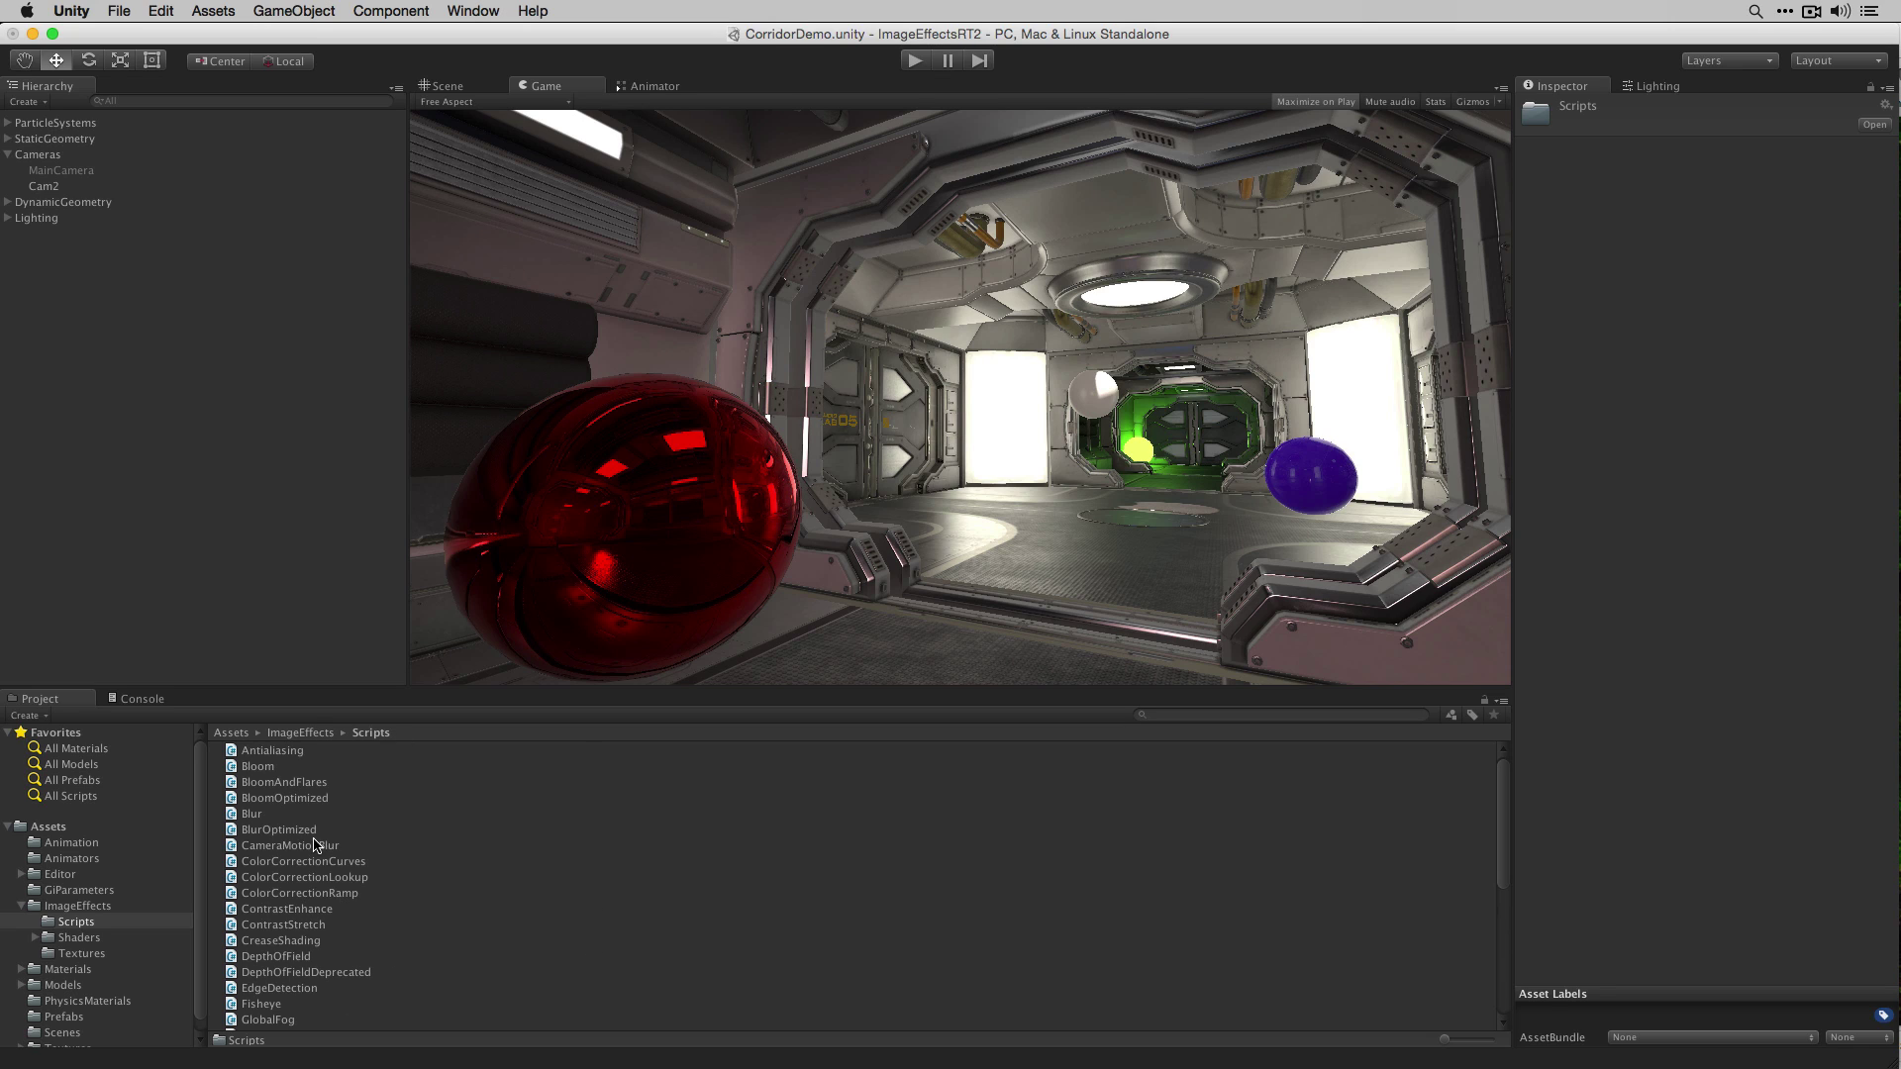
click(222, 8)
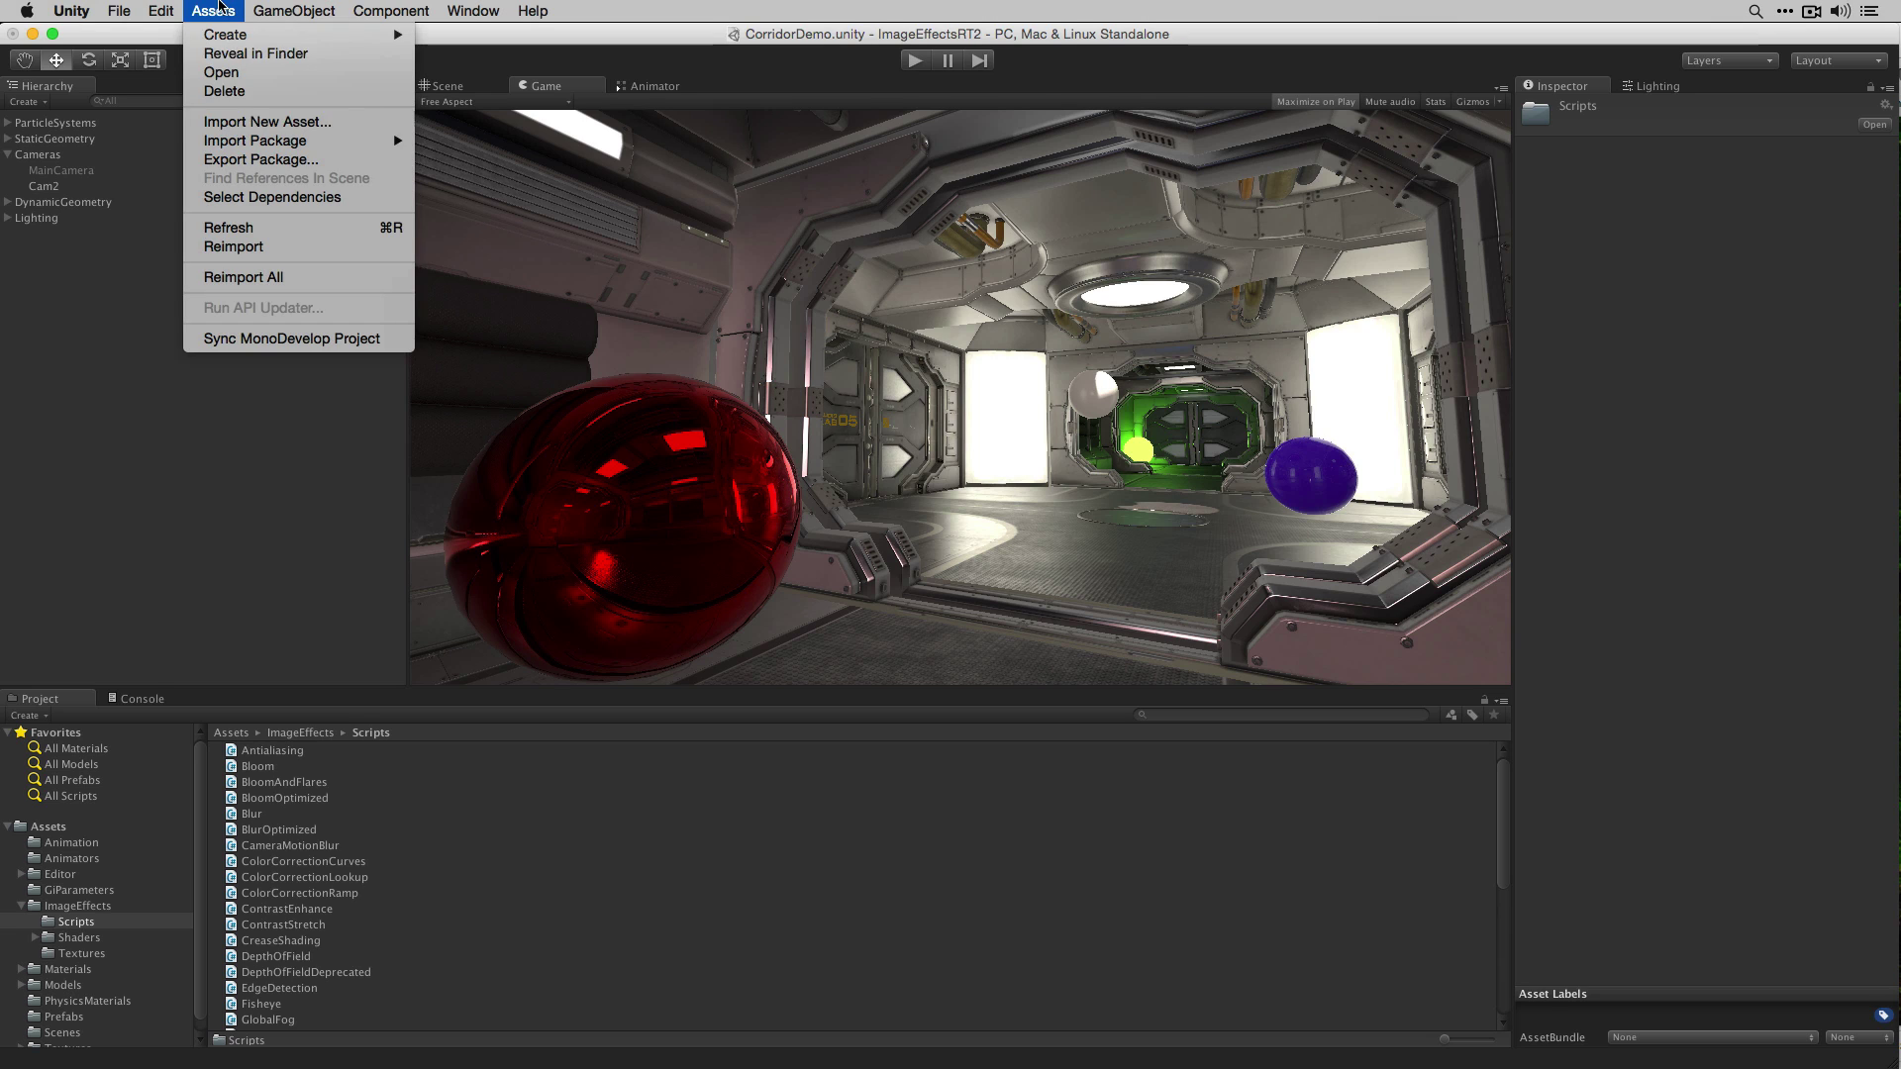
mouse_move(259, 143)
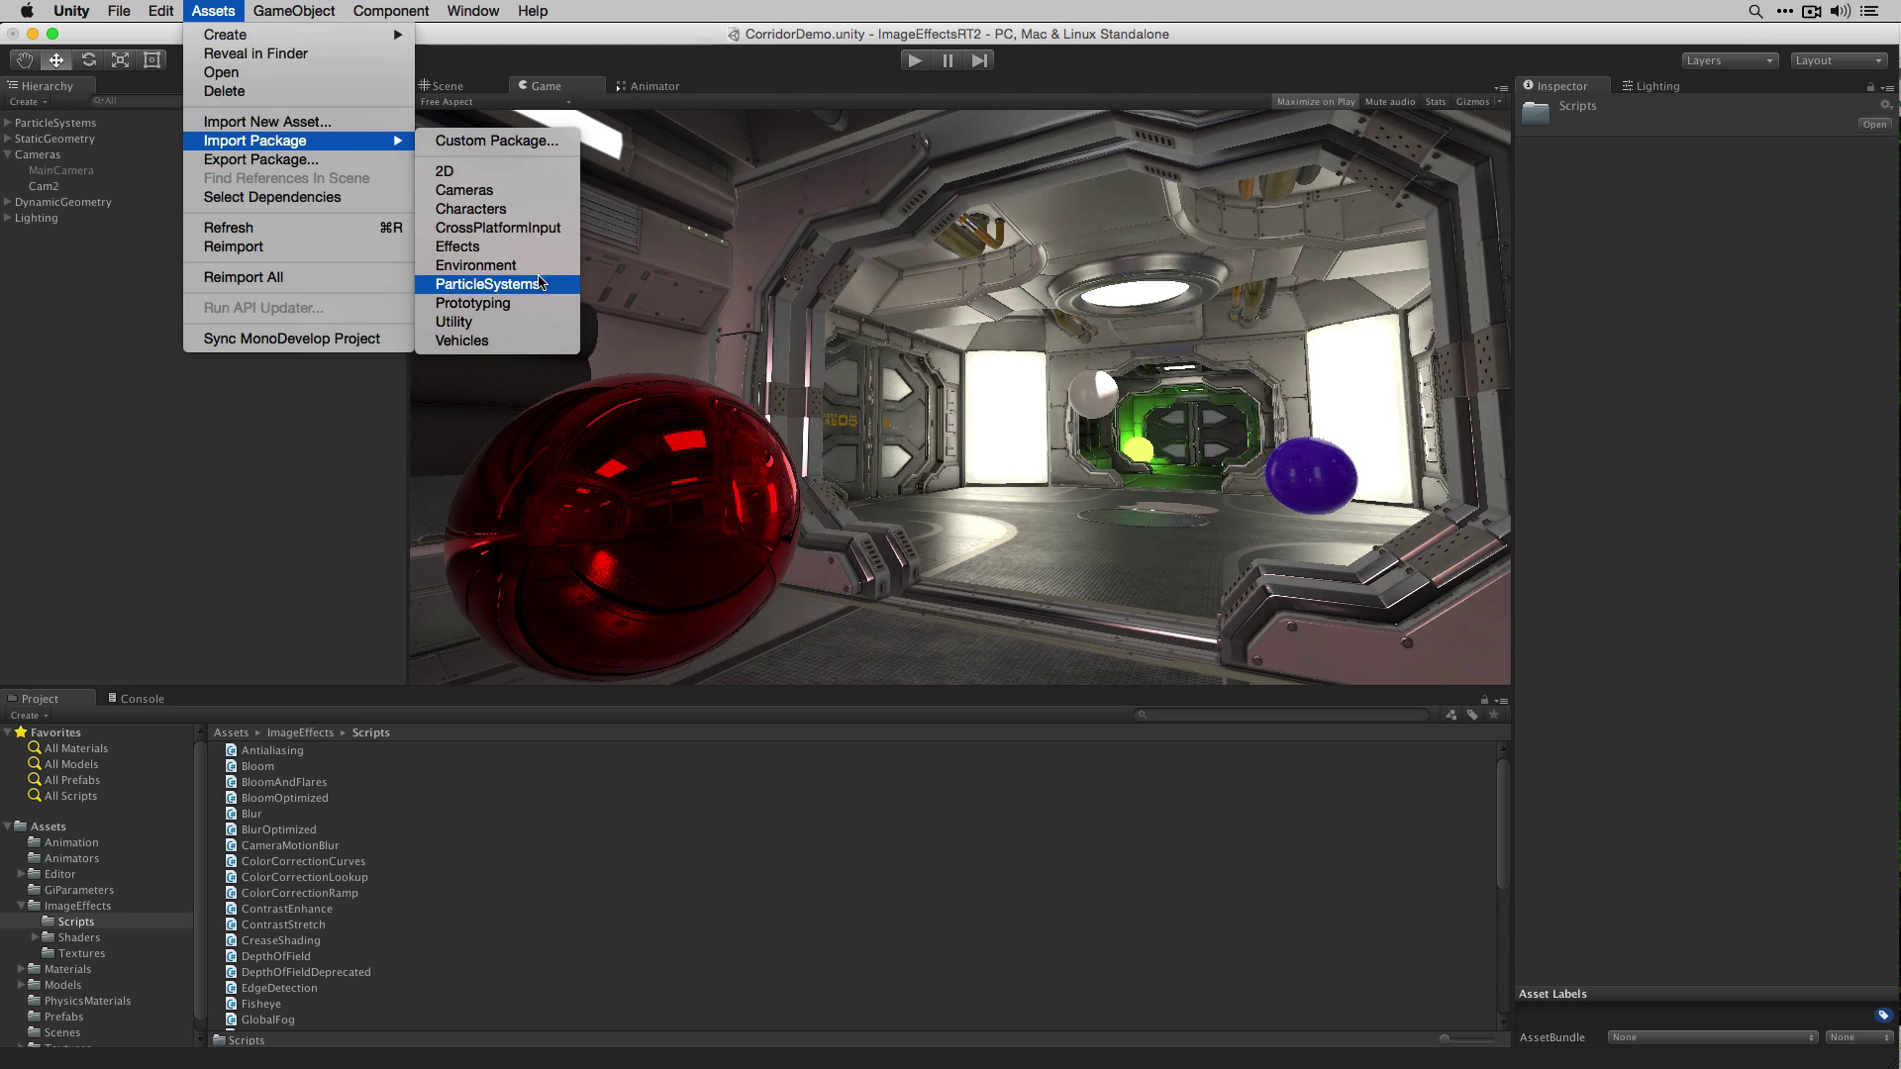
click(752, 57)
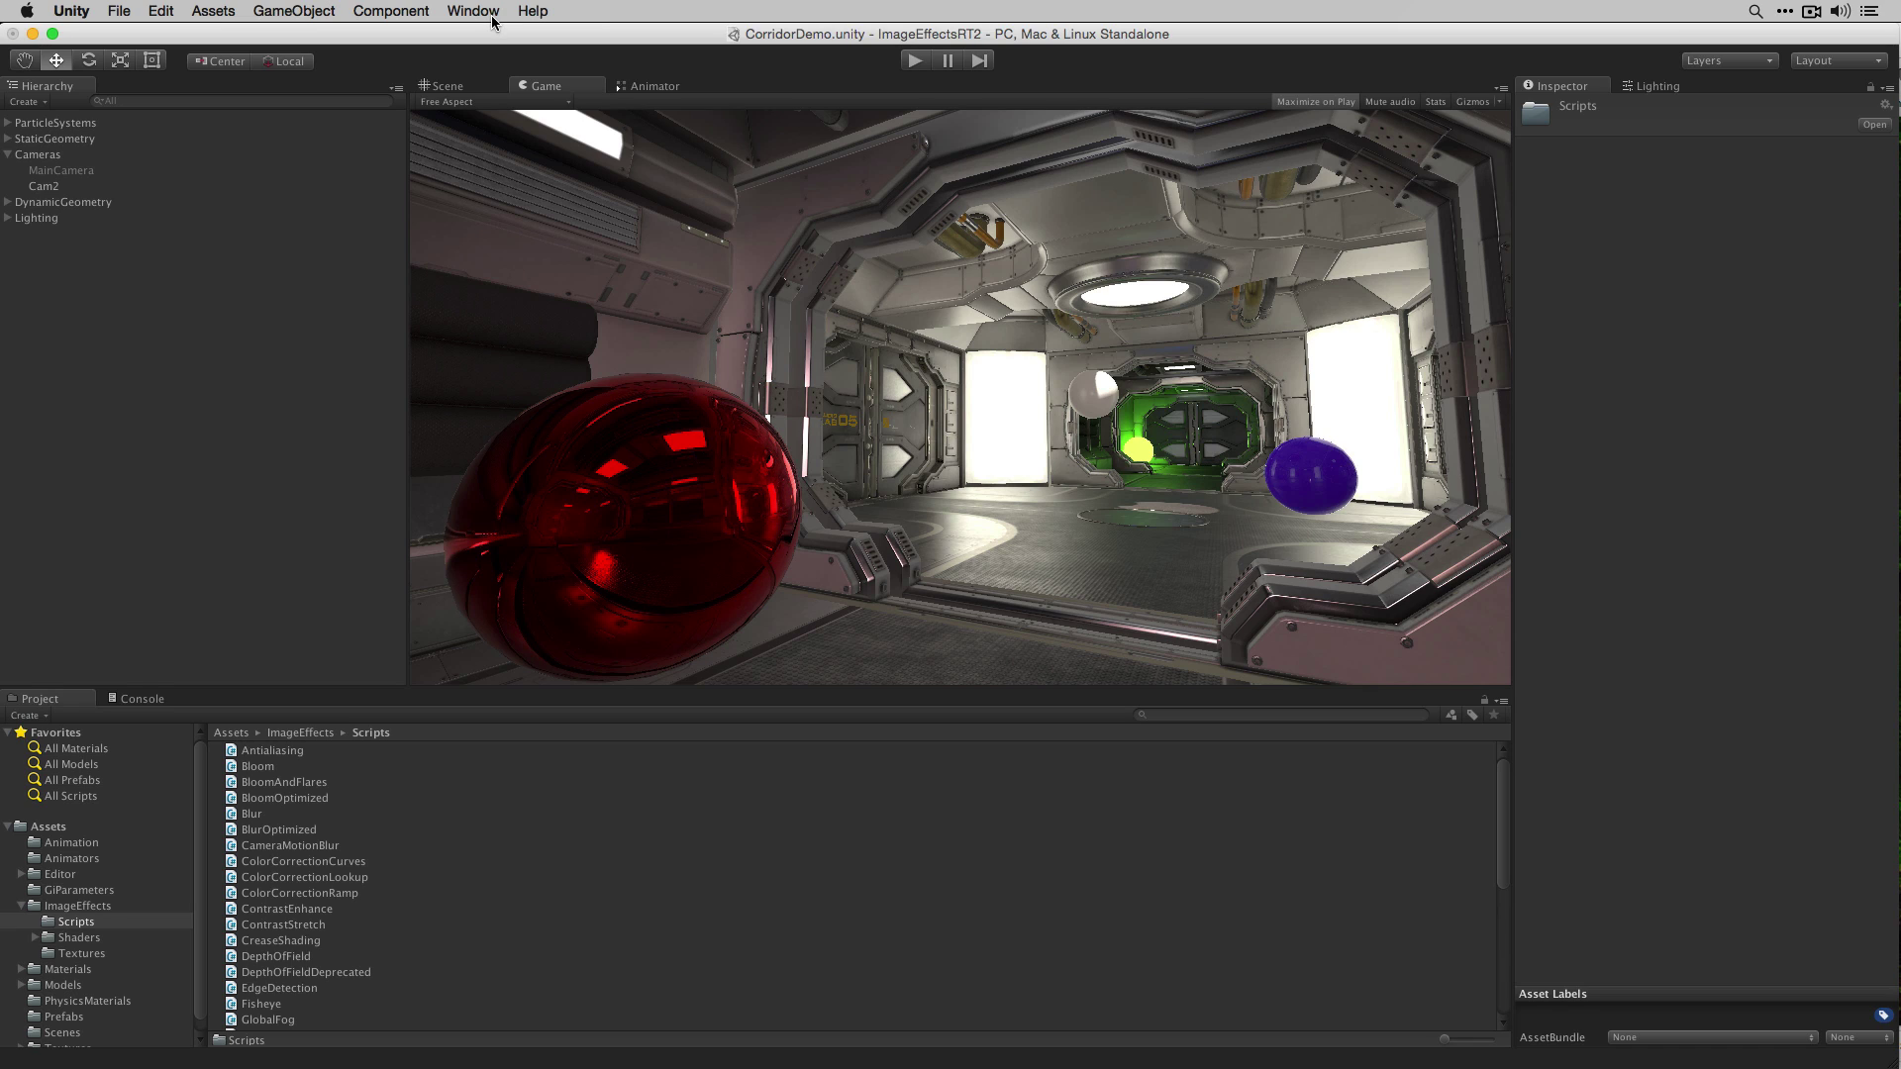
Step: Add the ScreenSpaceAmbientOcclusion script from the ImageEffects/Scripts folder to Cam2
click(82, 187)
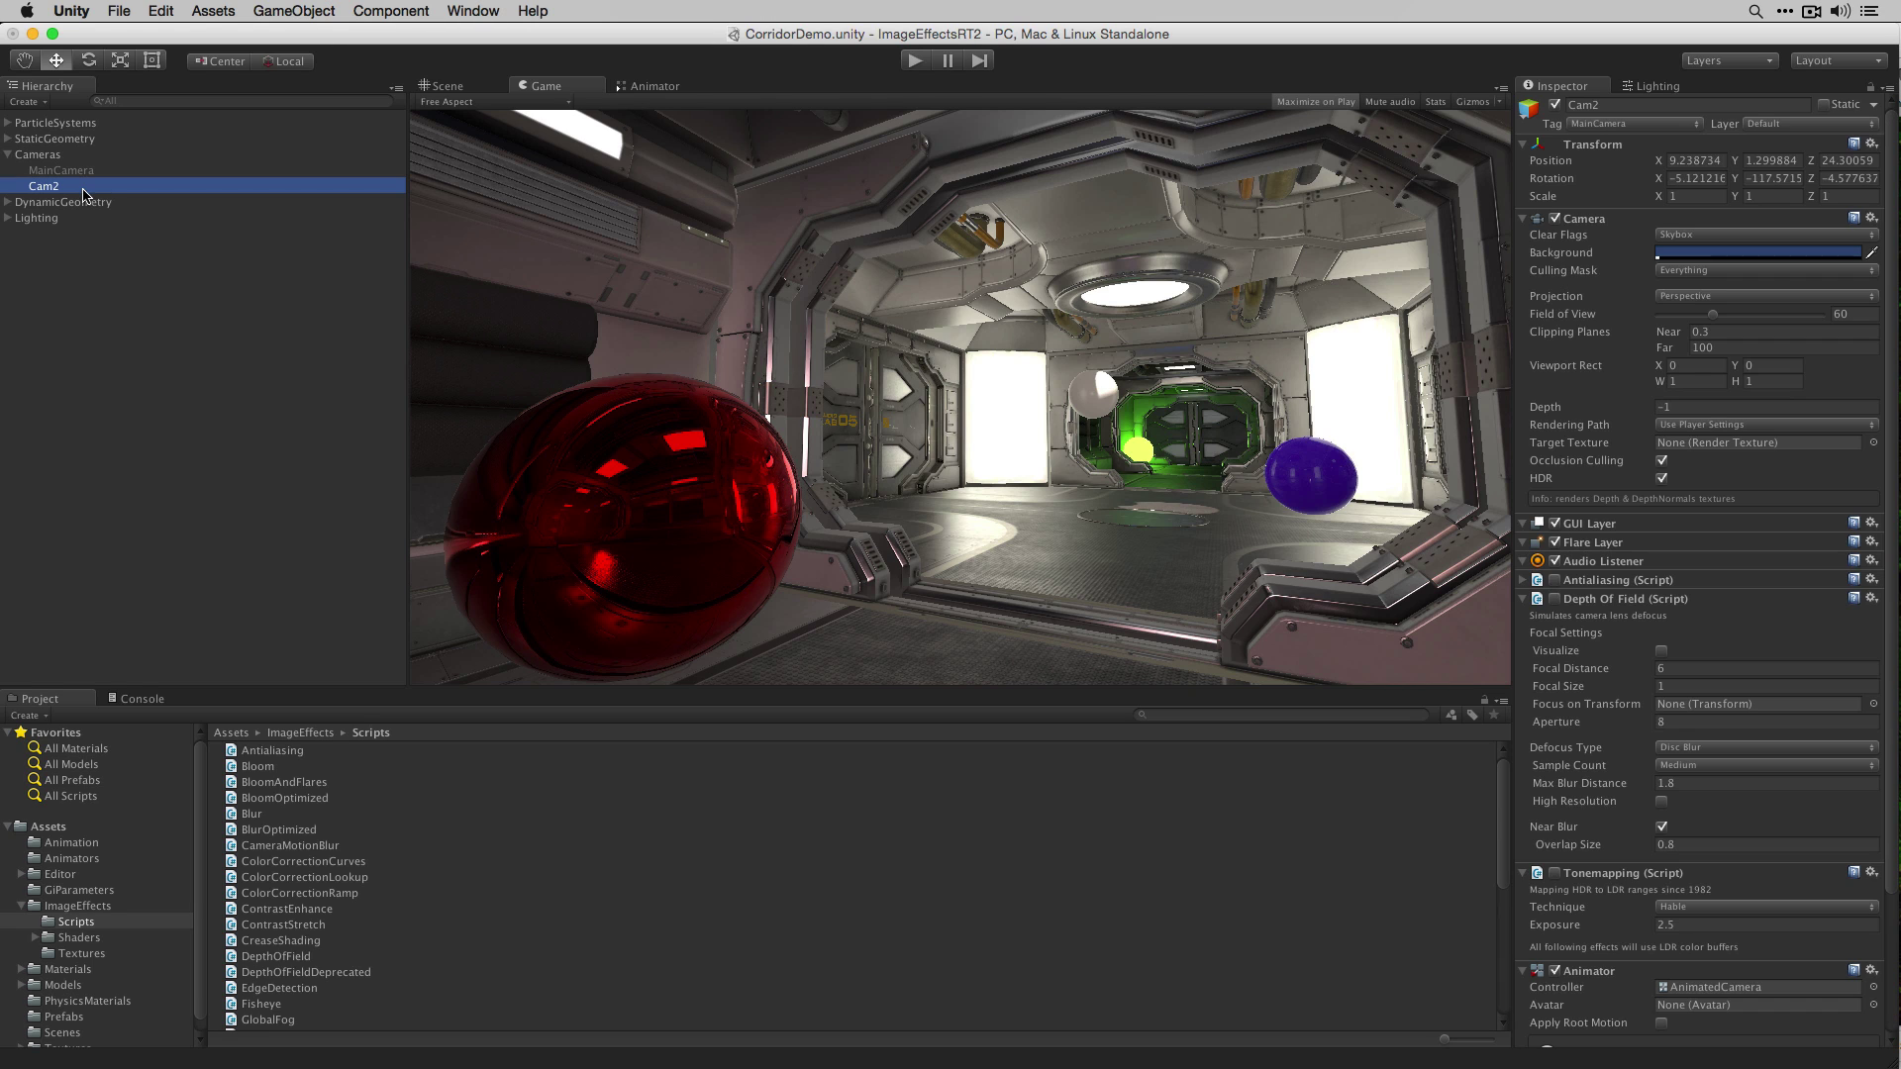
scroll(480, 981, down, 5)
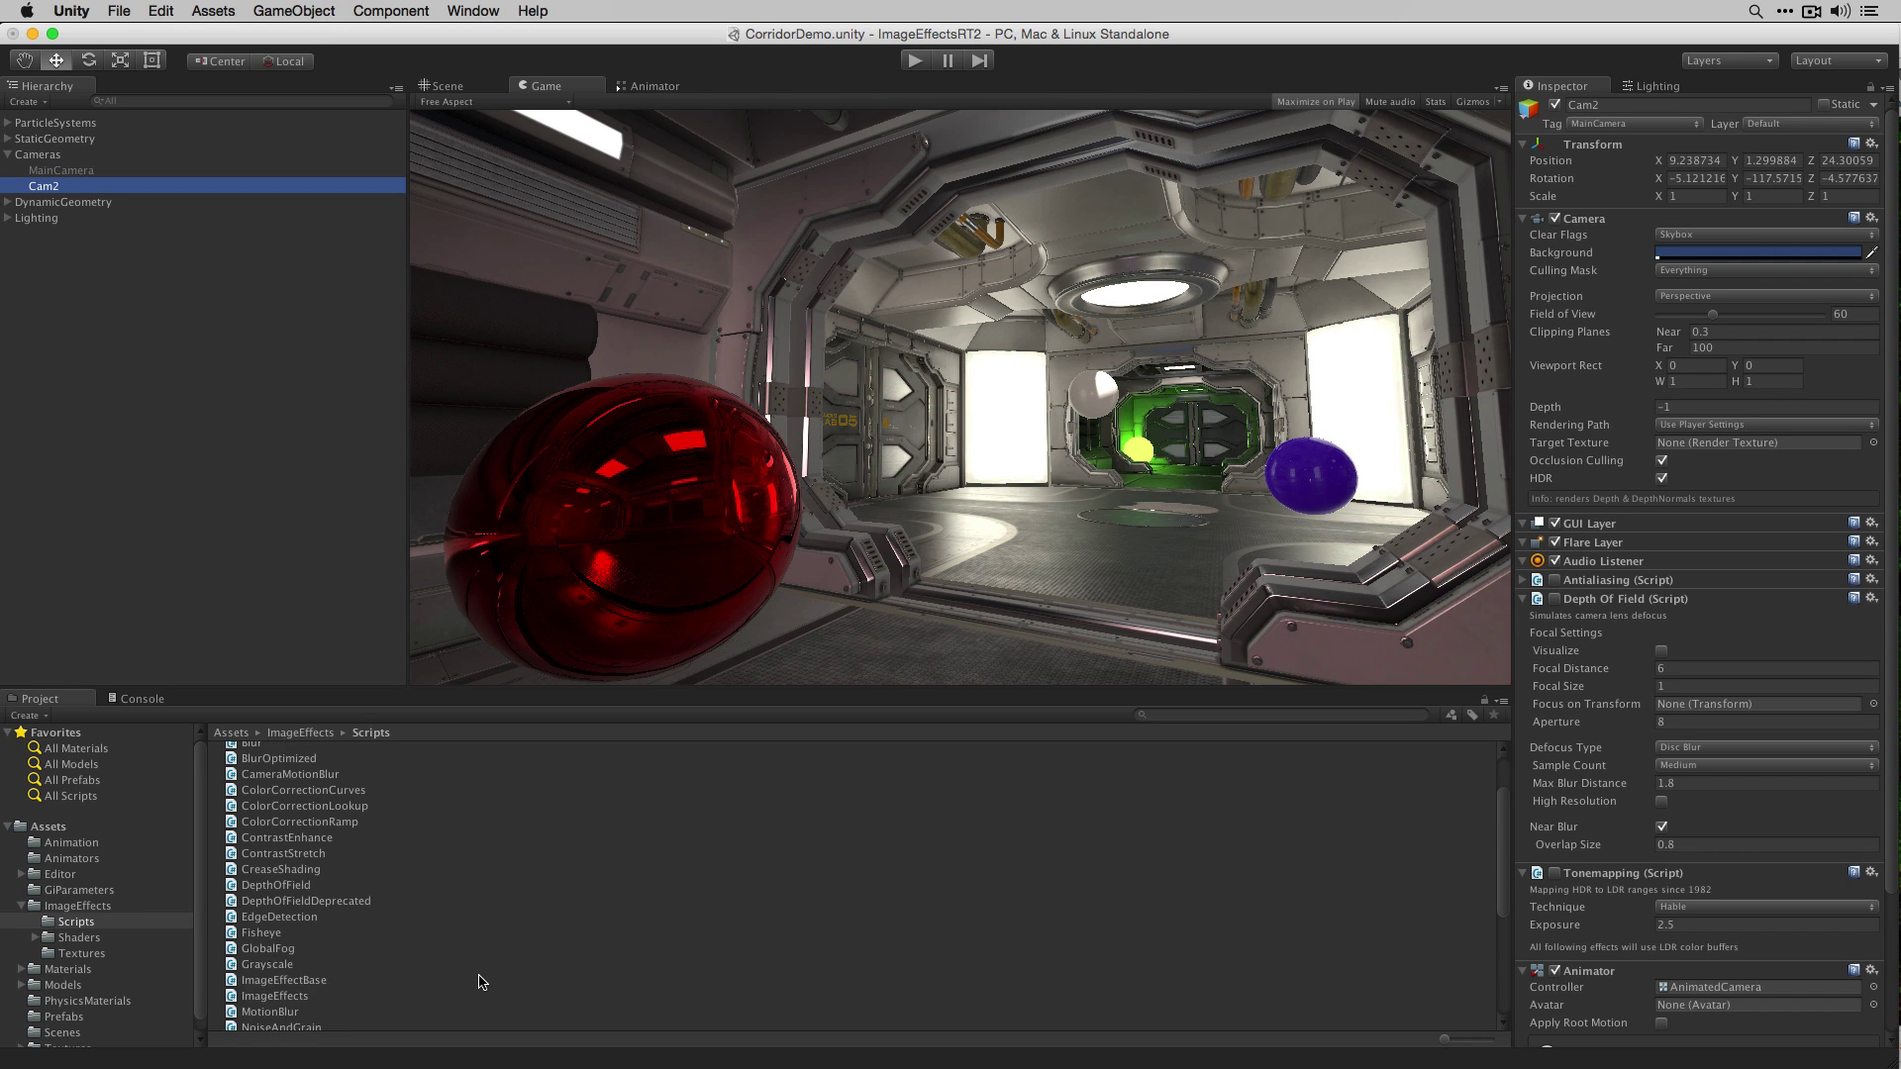
scroll(481, 981, down, 2)
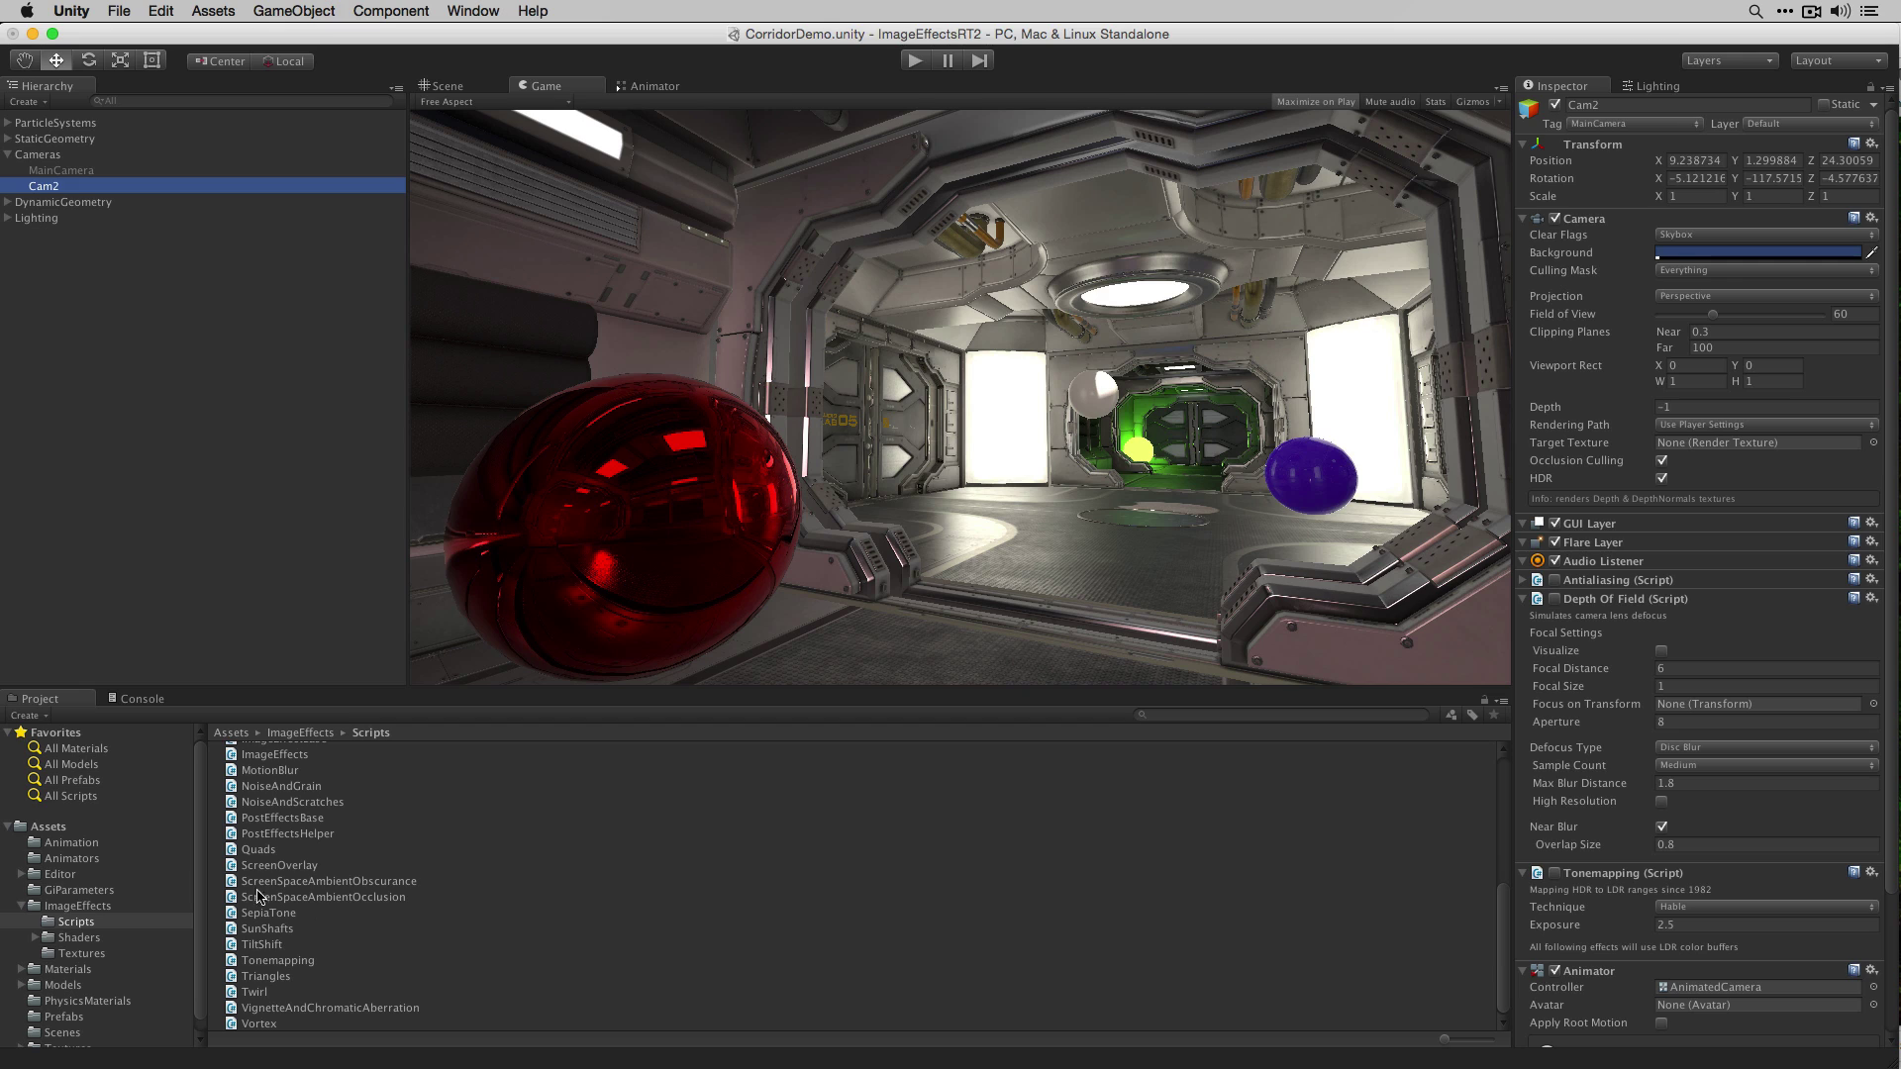
drag(332, 904, 1695, 1039)
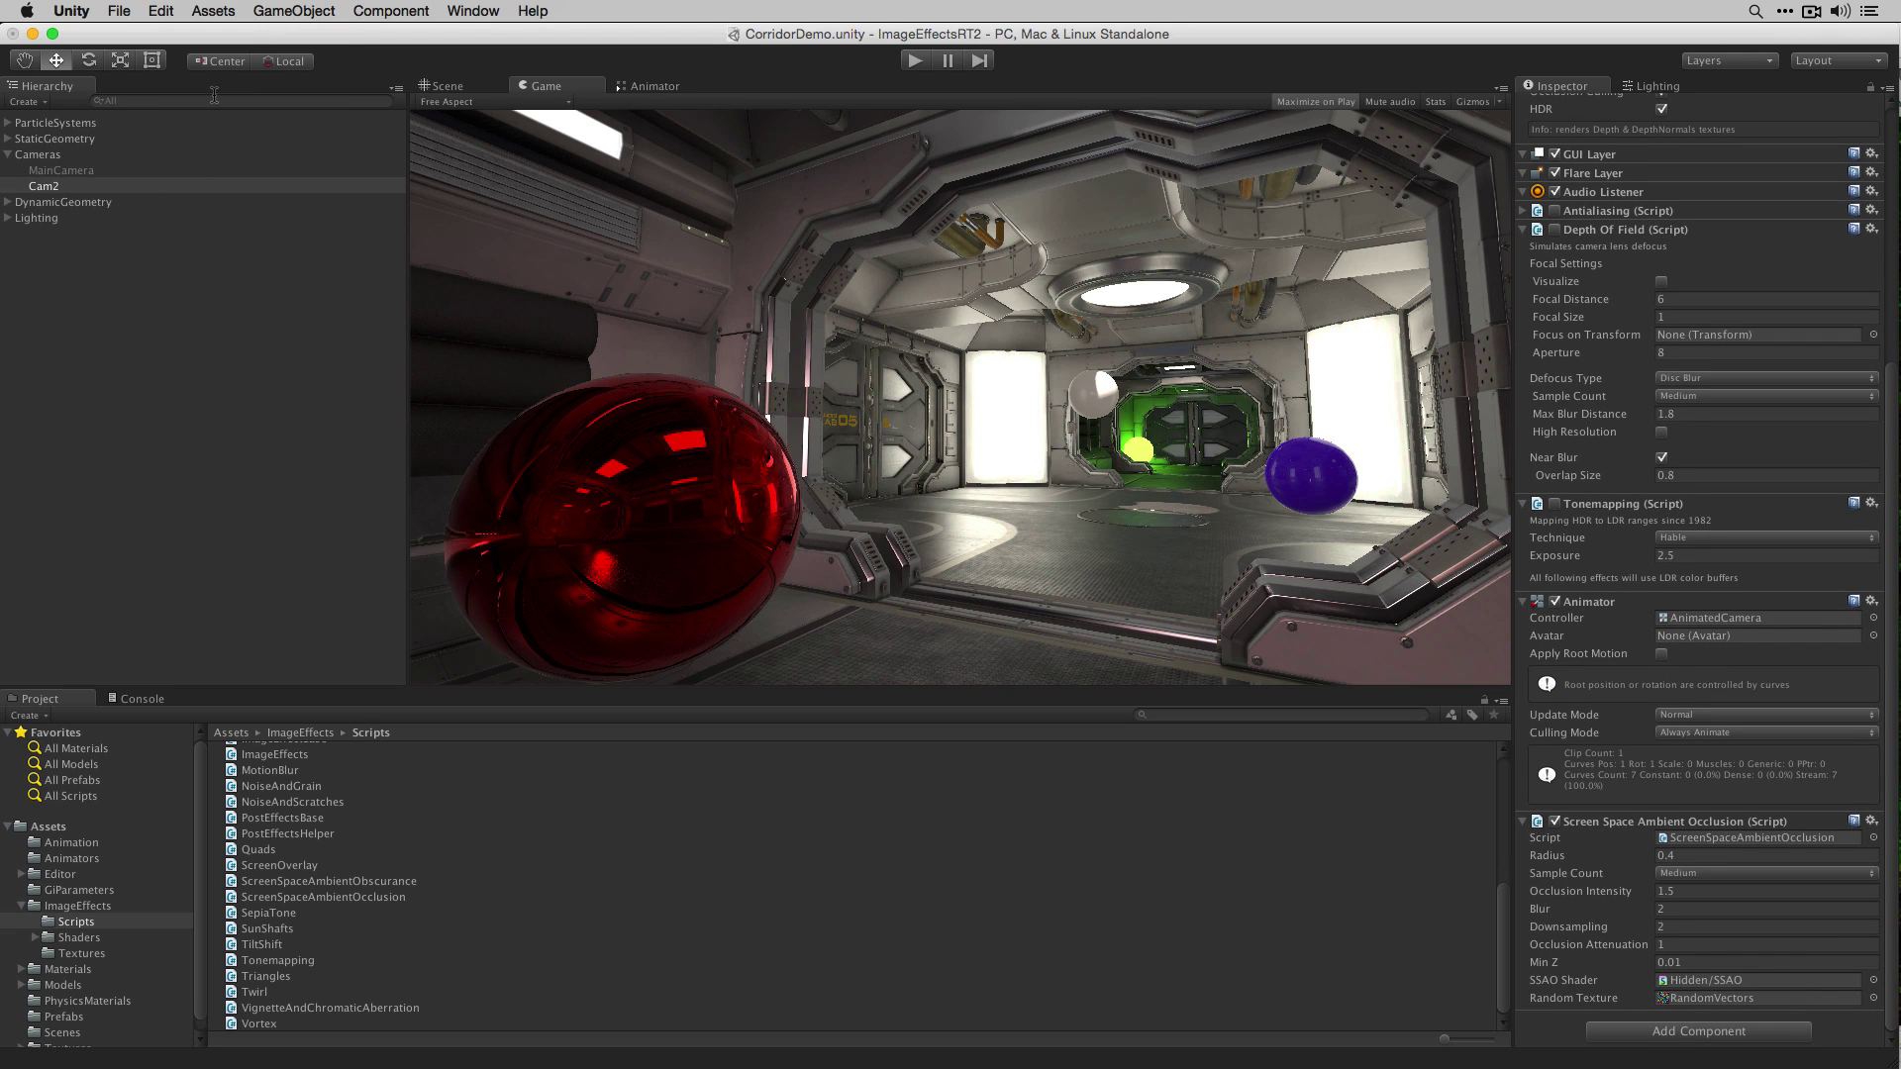
click(391, 10)
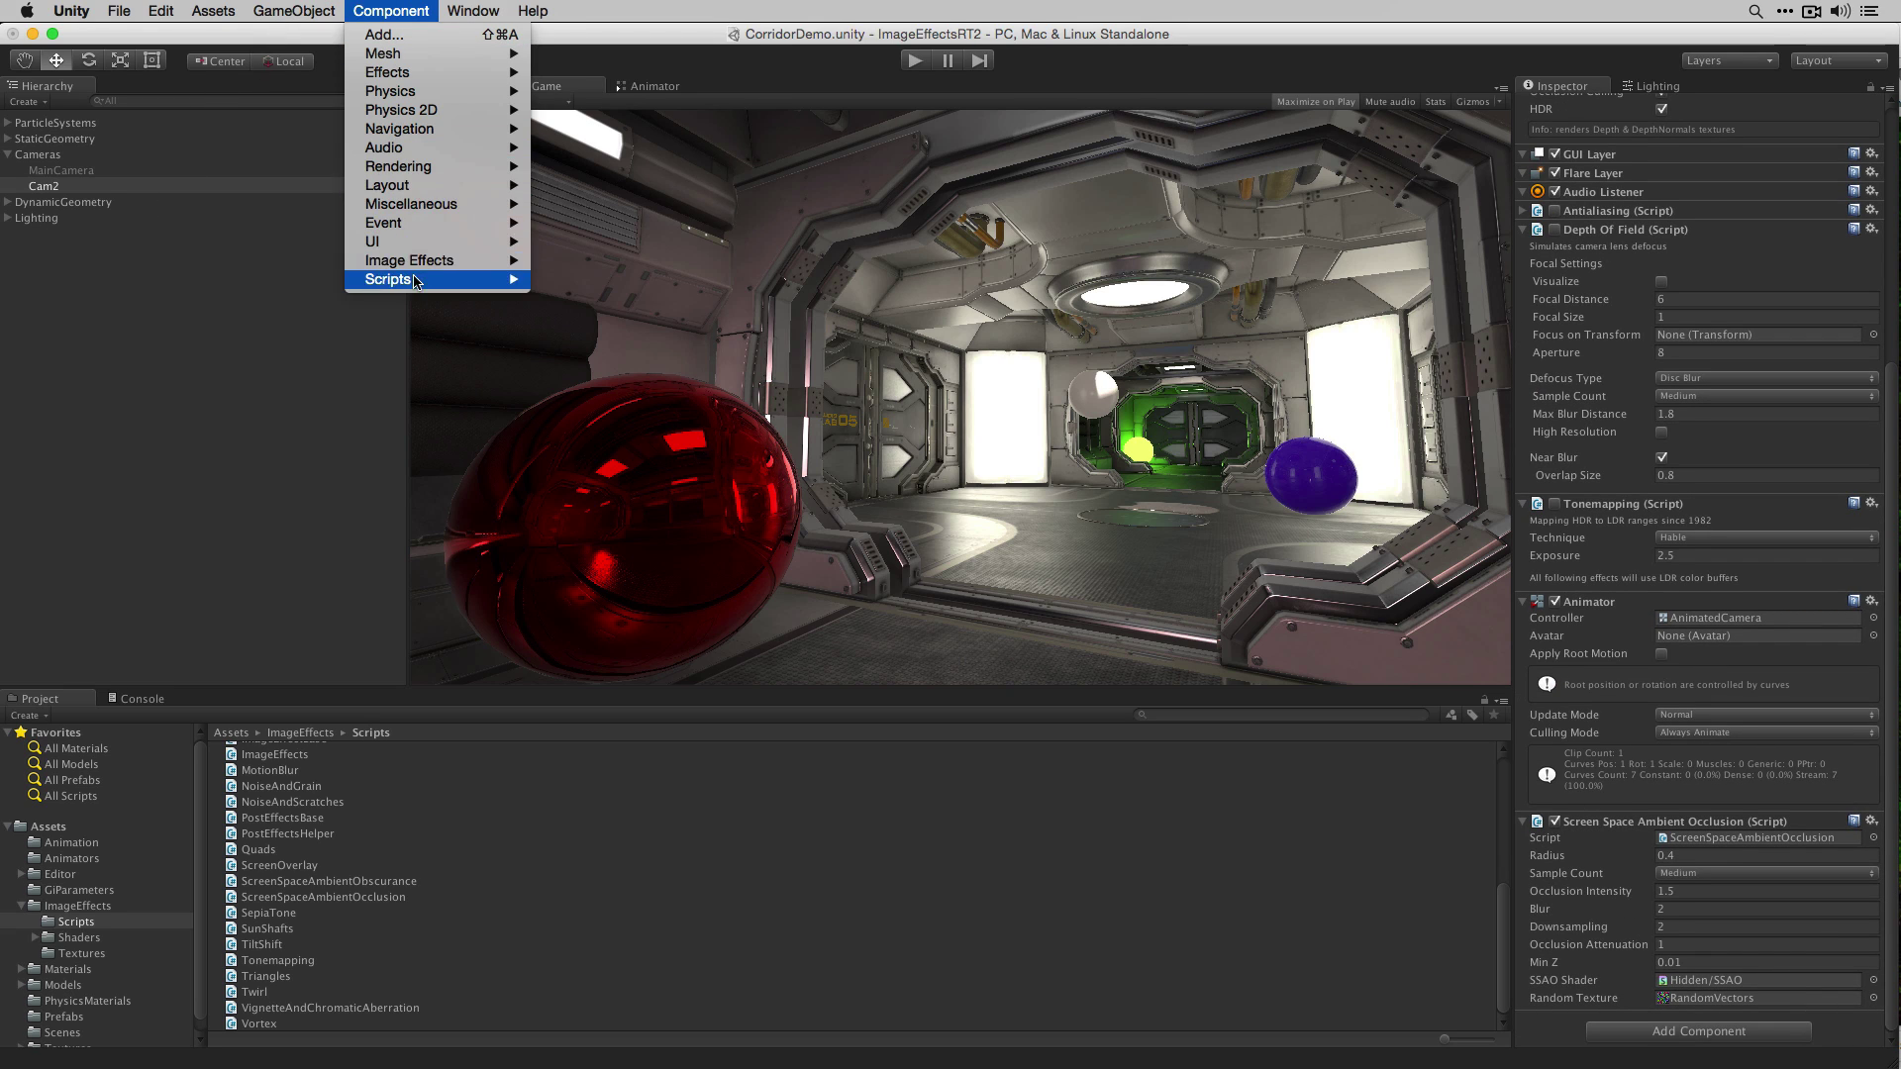
mouse_move(514, 260)
mouse_move(649, 392)
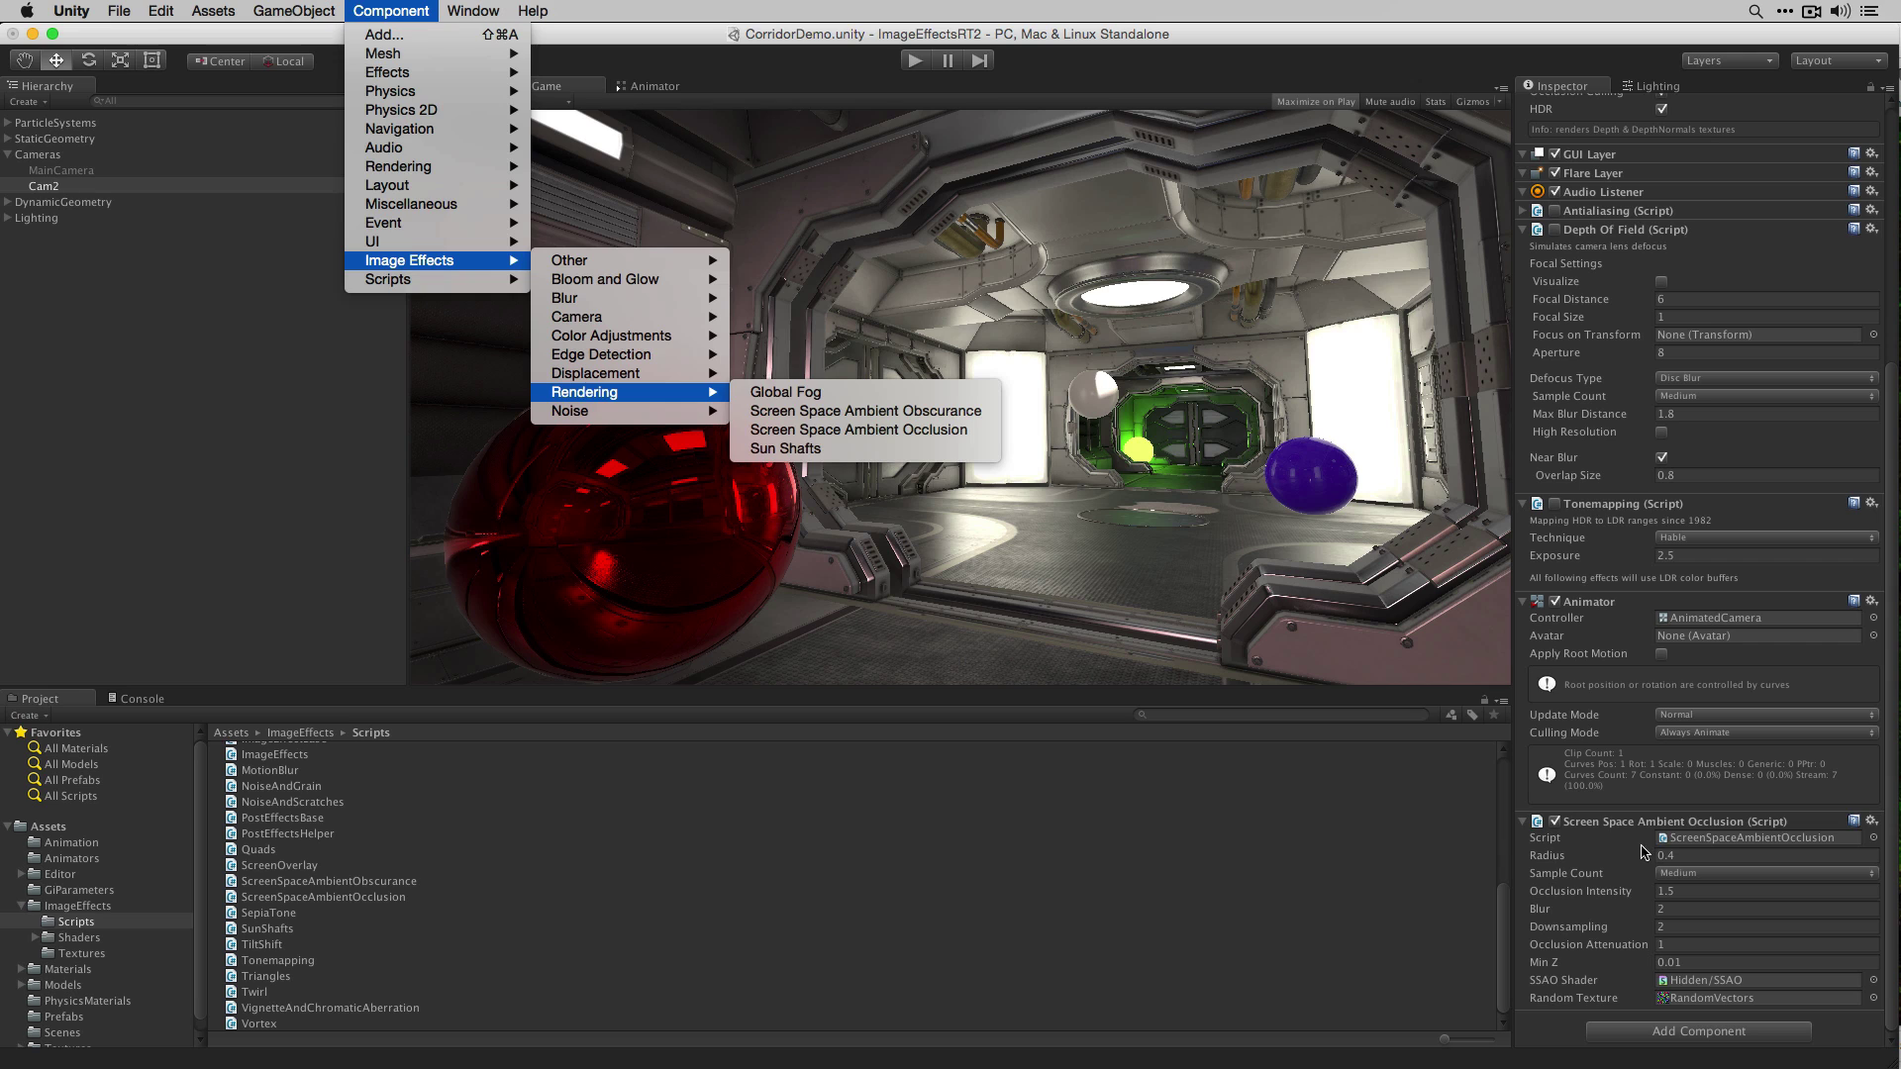
click(1858, 1055)
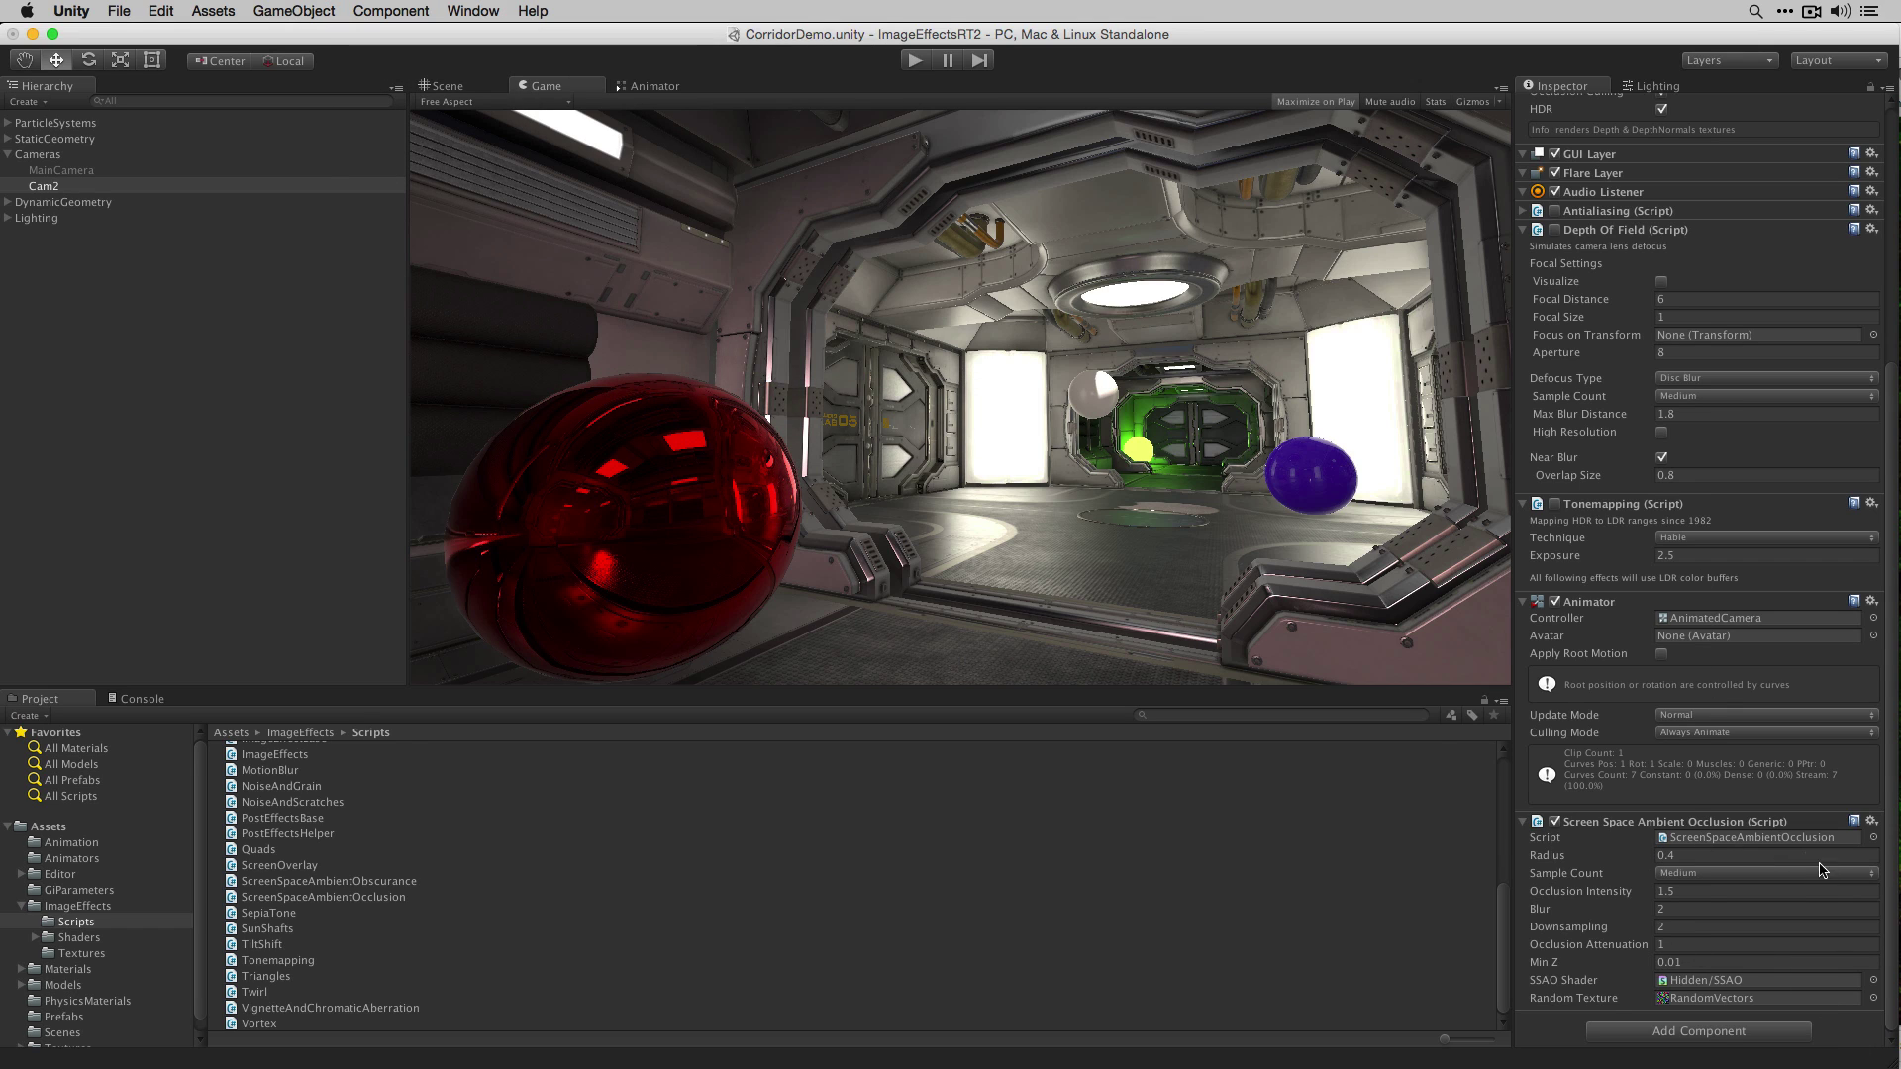
Step: Move Cam2's Screen Space Ambient Occlusion component up the stack until it sits directly above Antialiasing
click(1871, 822)
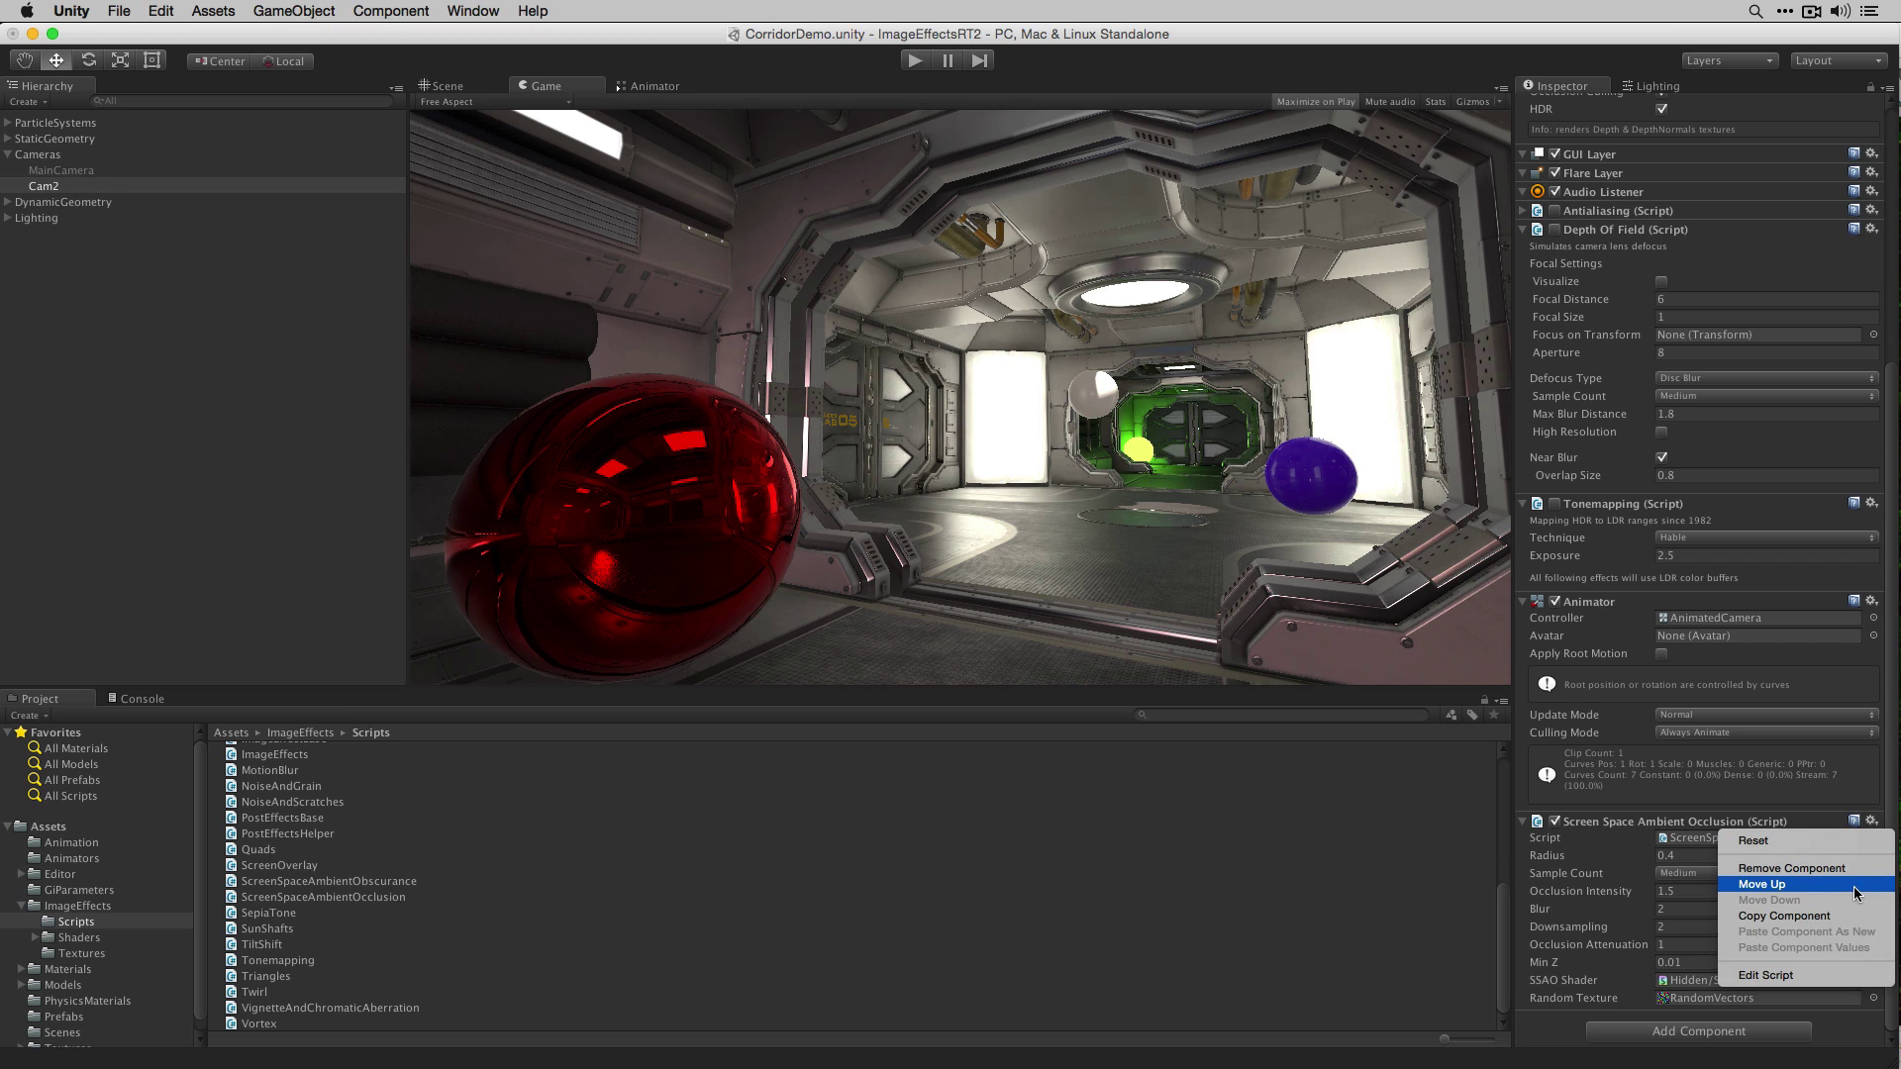
click(1842, 1045)
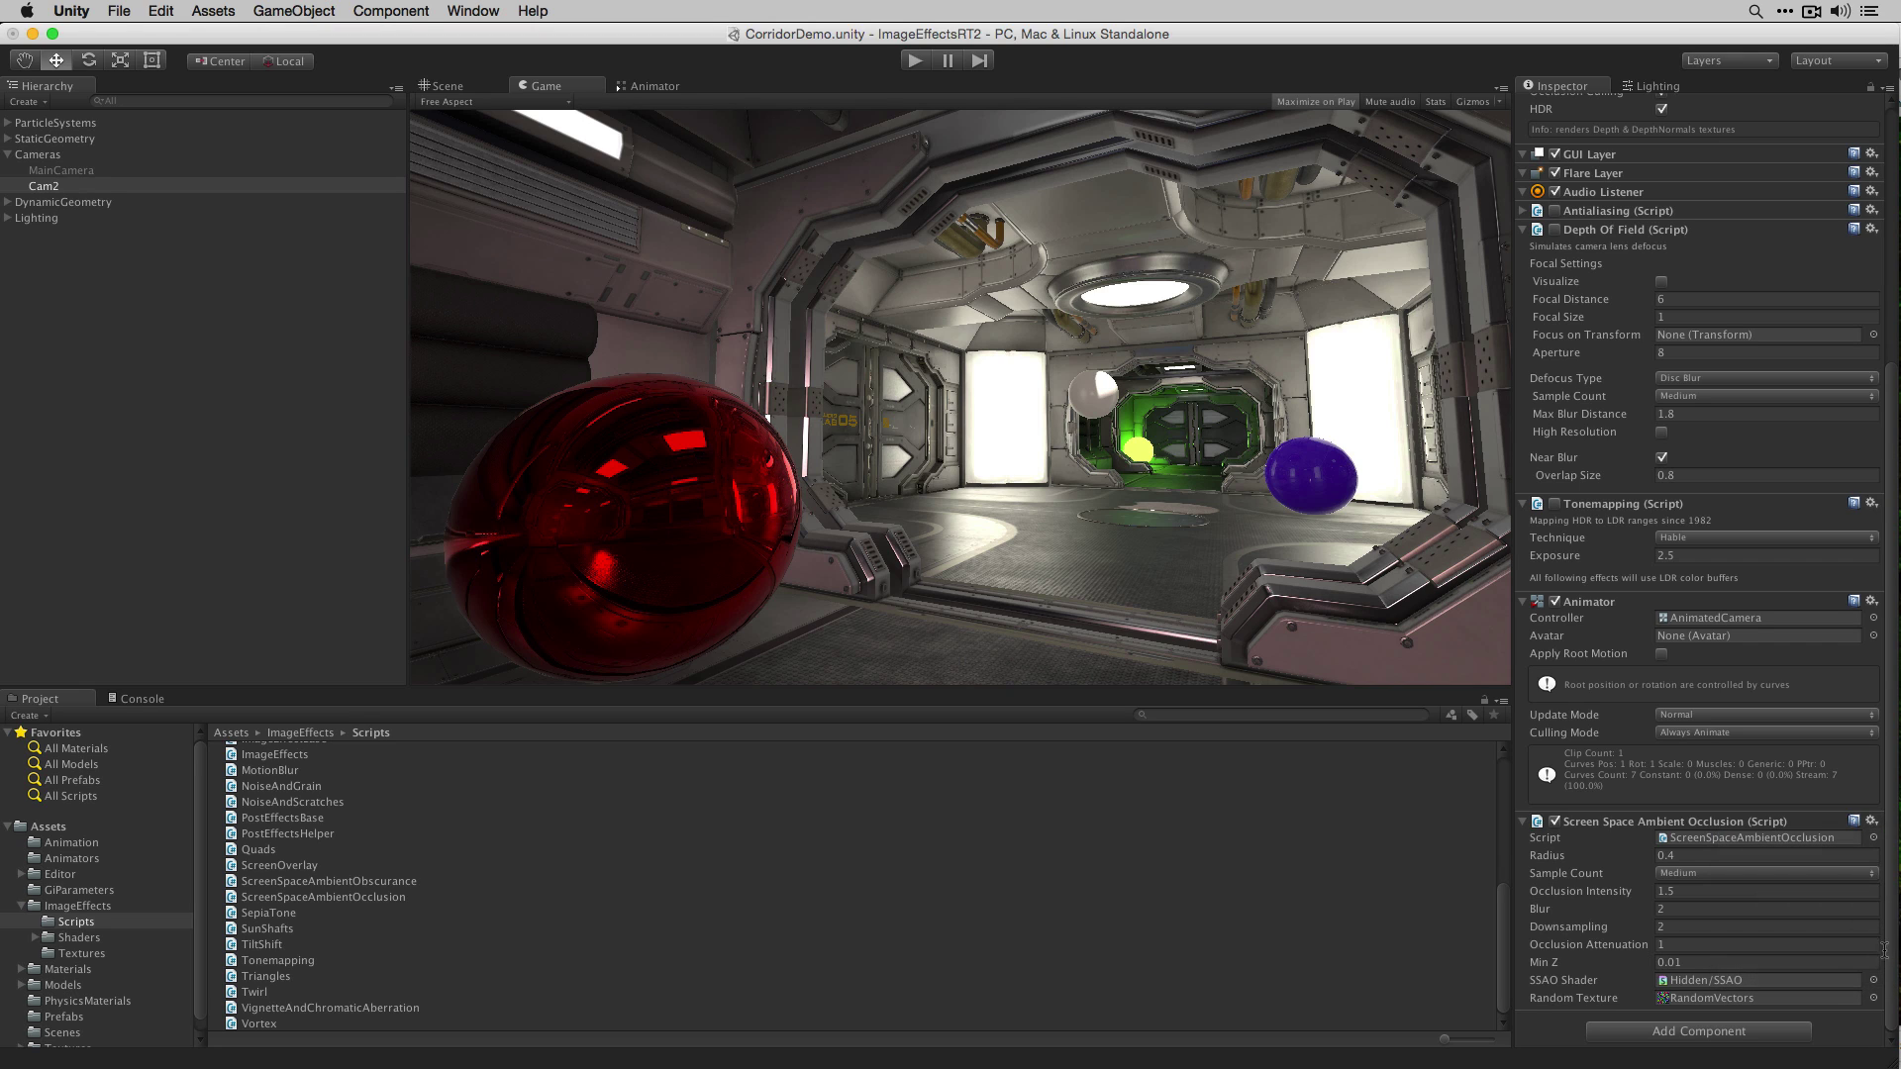
click(1875, 824)
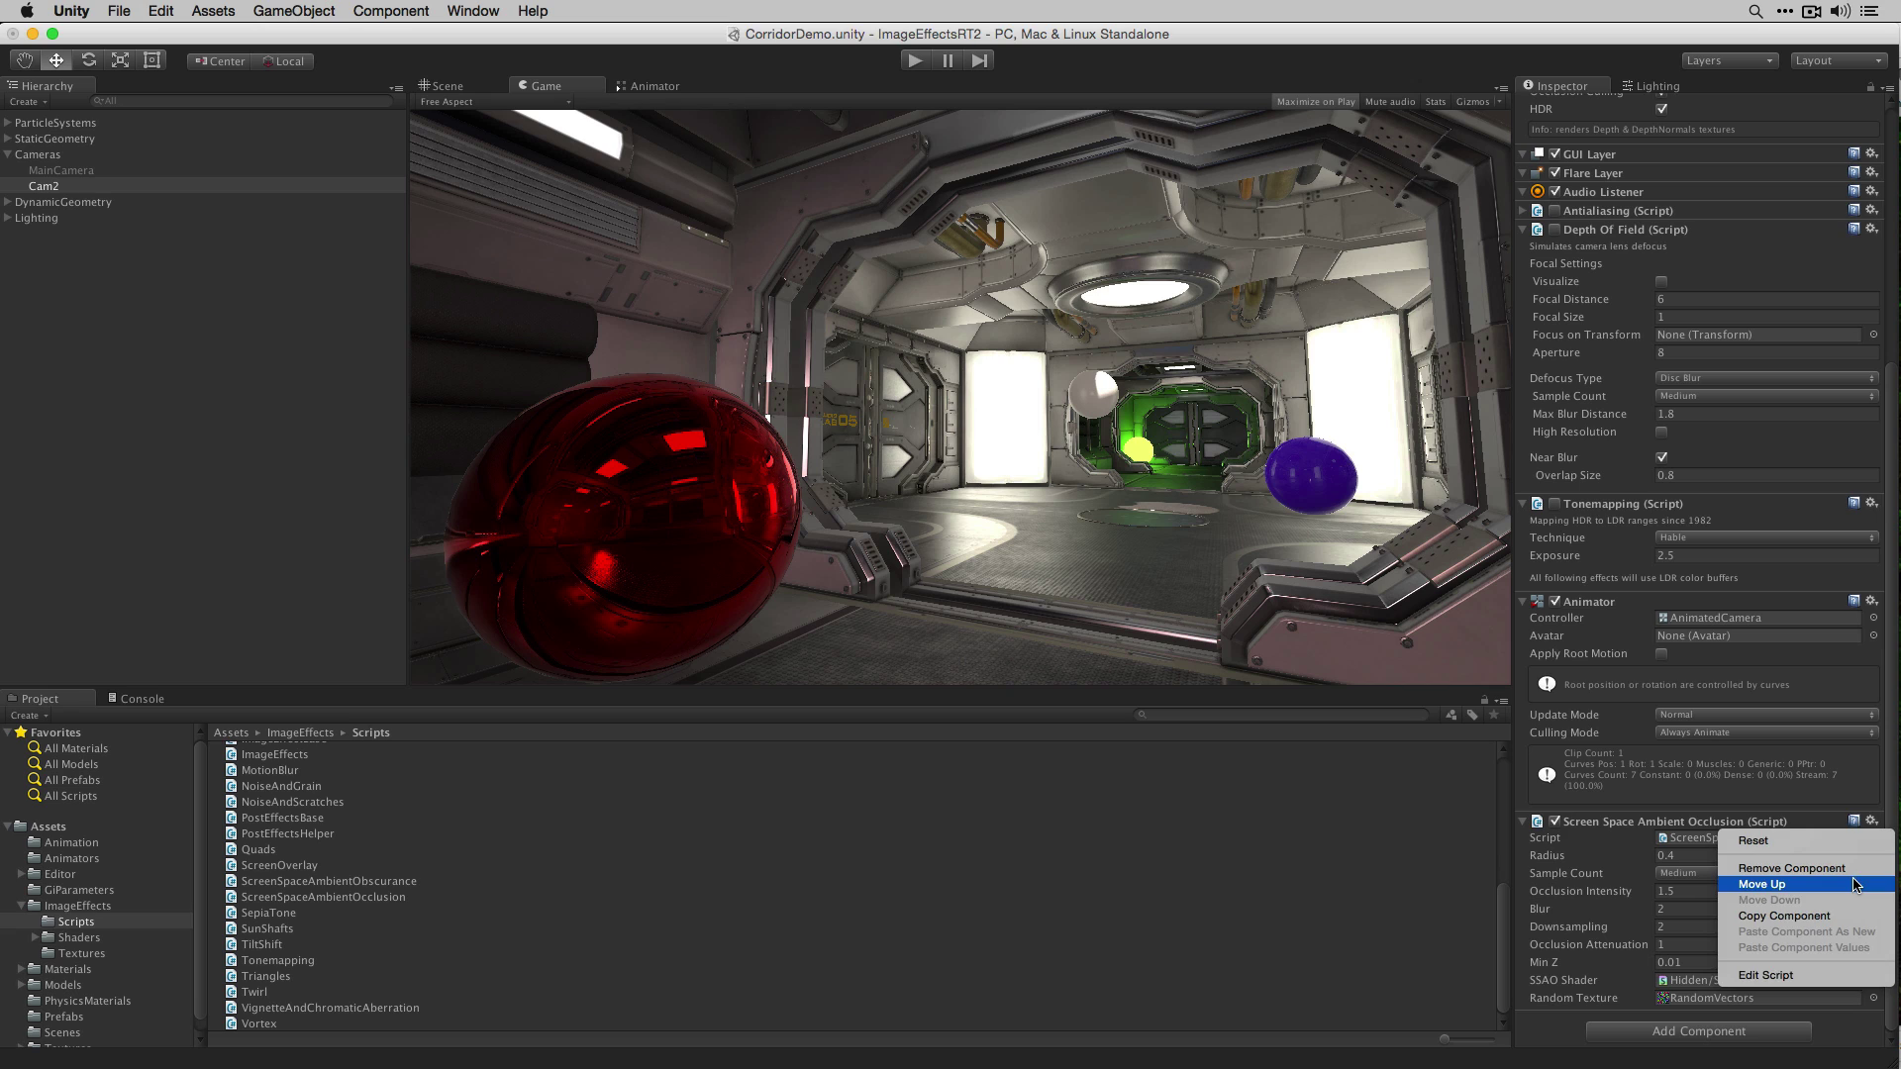
click(1849, 885)
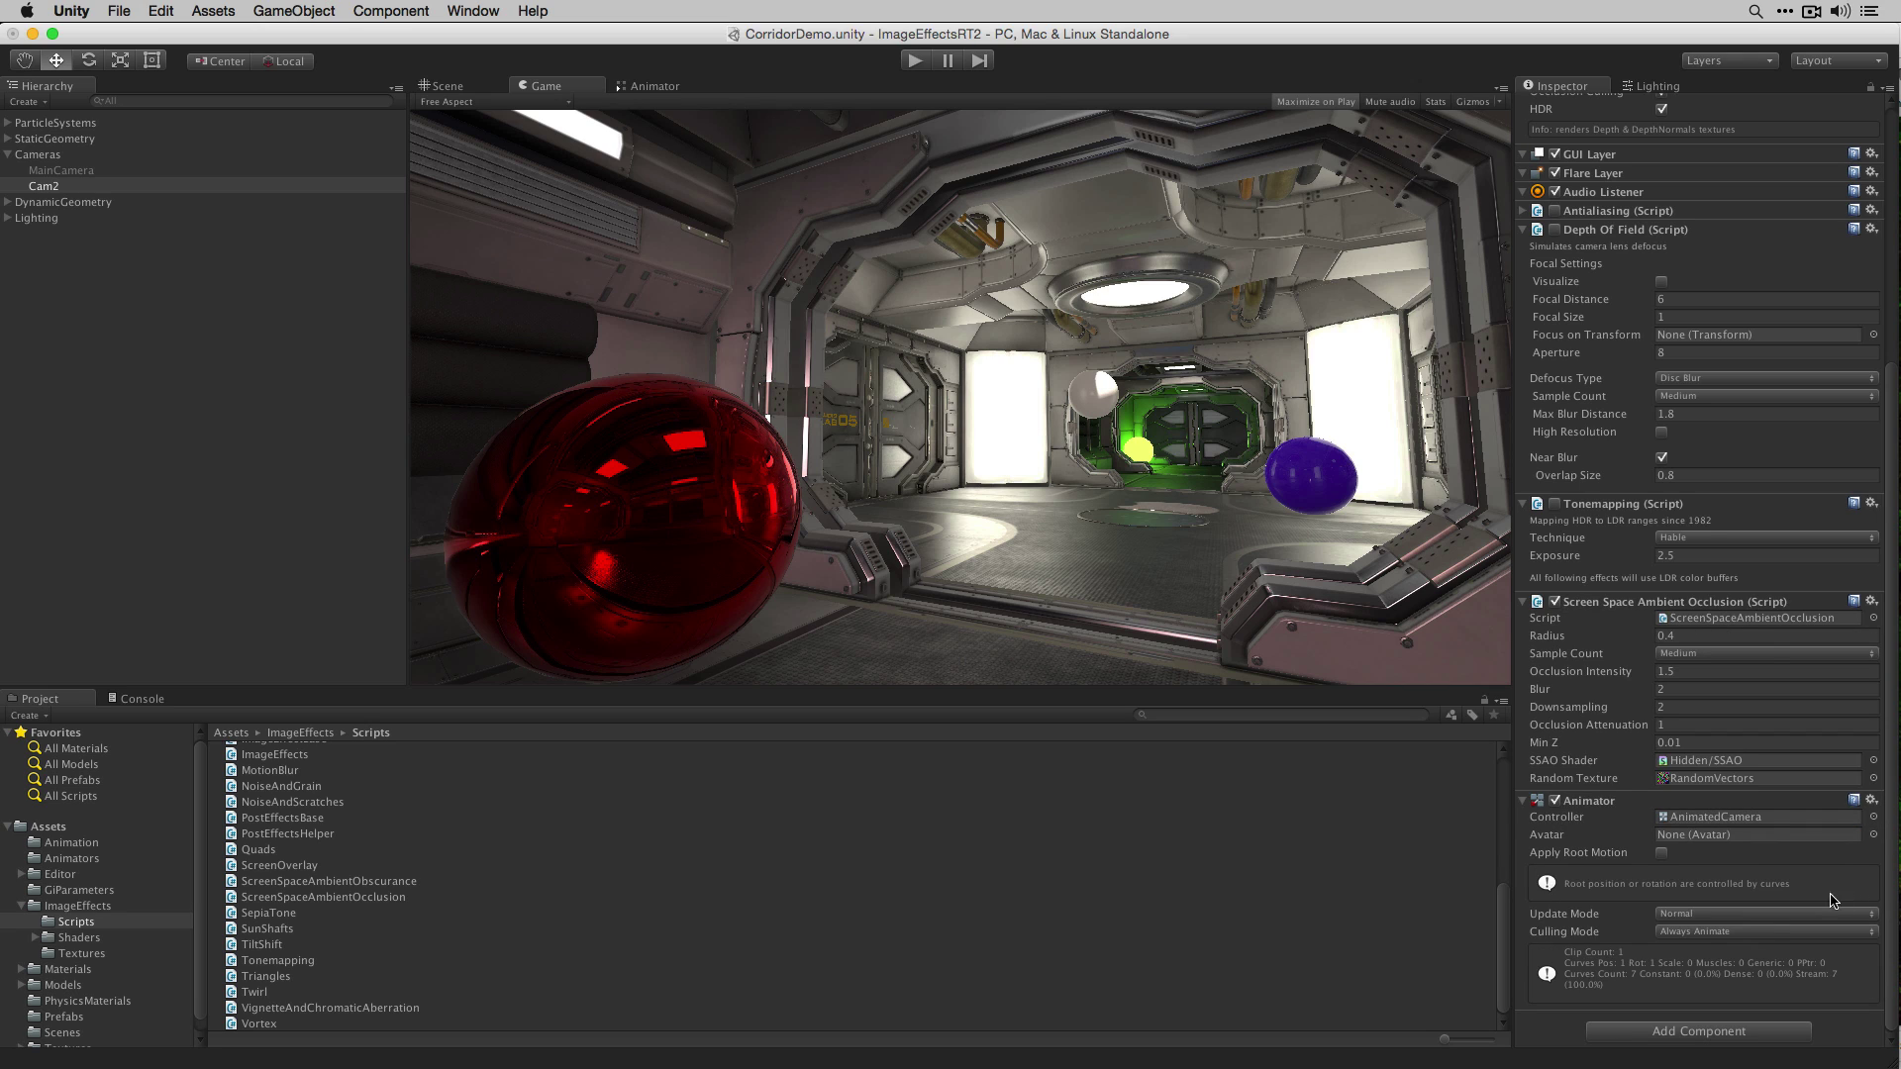
click(1872, 601)
click(1862, 665)
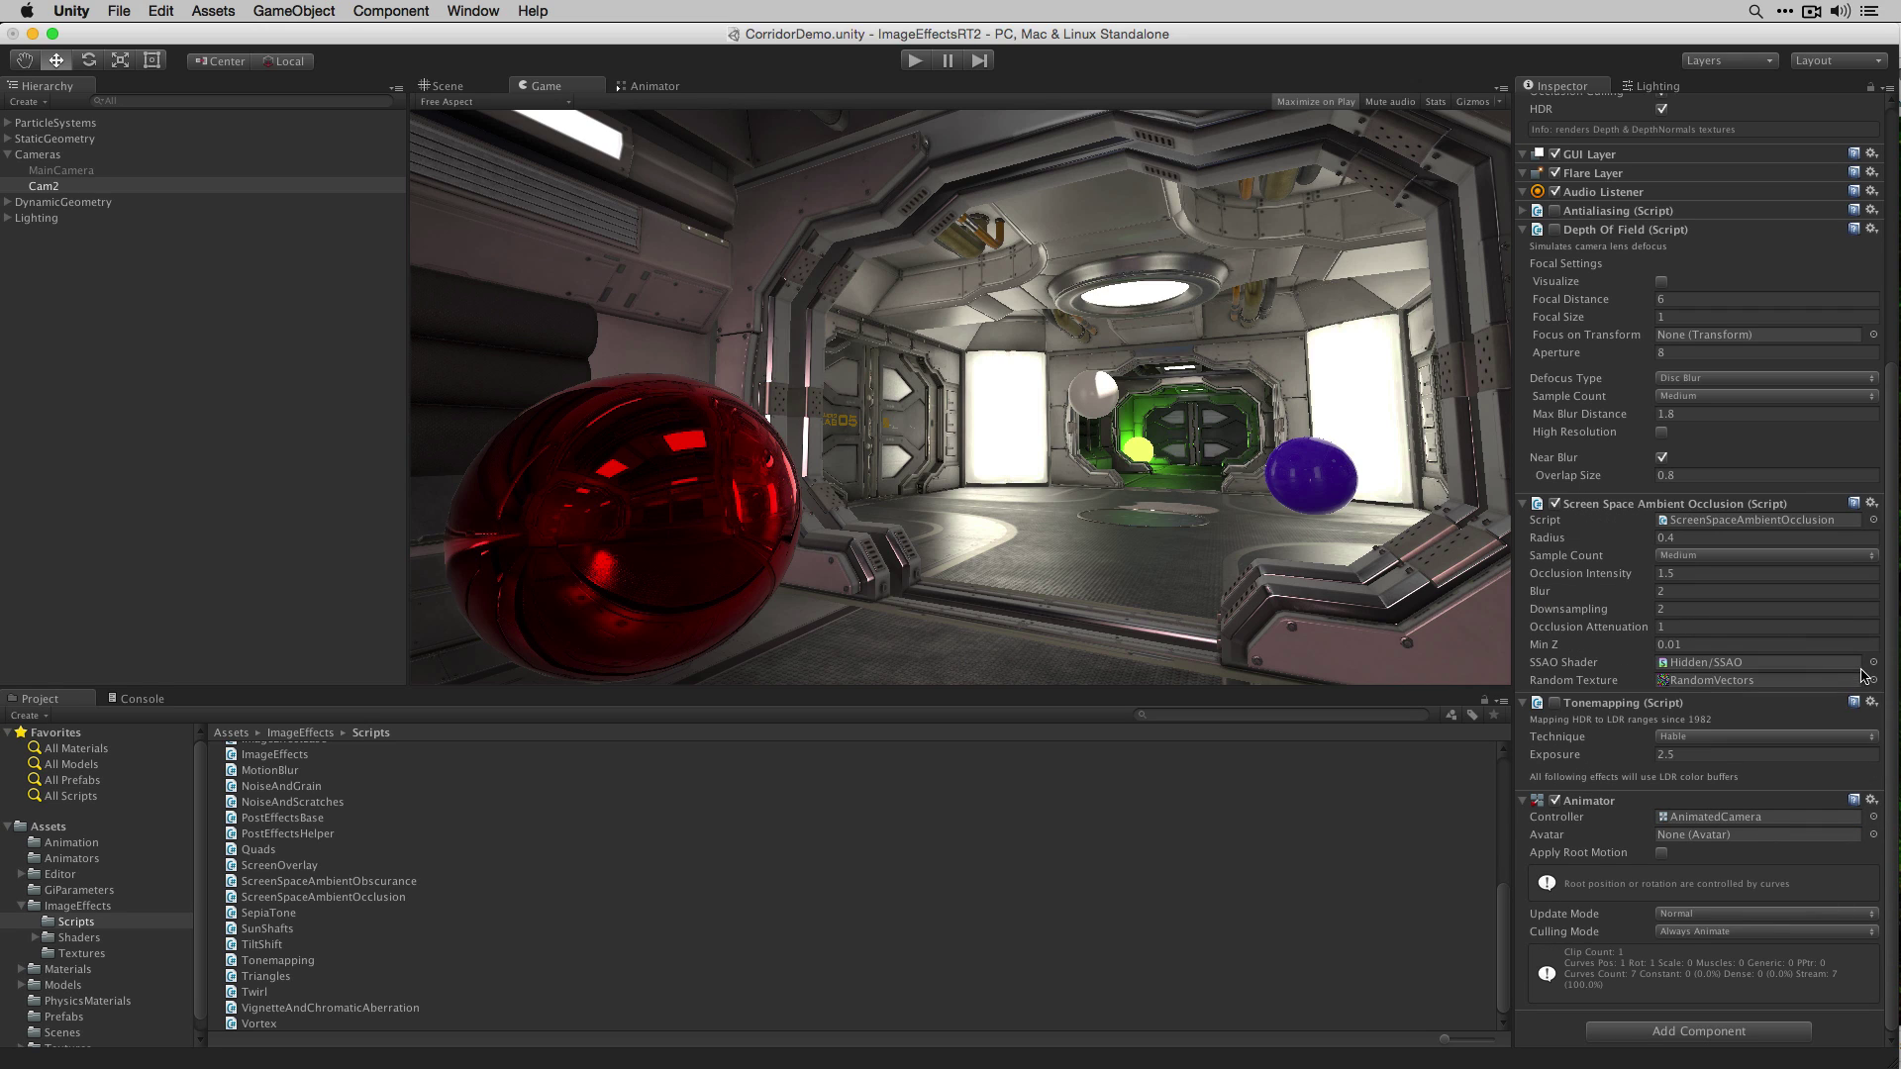
click(1871, 503)
click(1847, 567)
click(1878, 234)
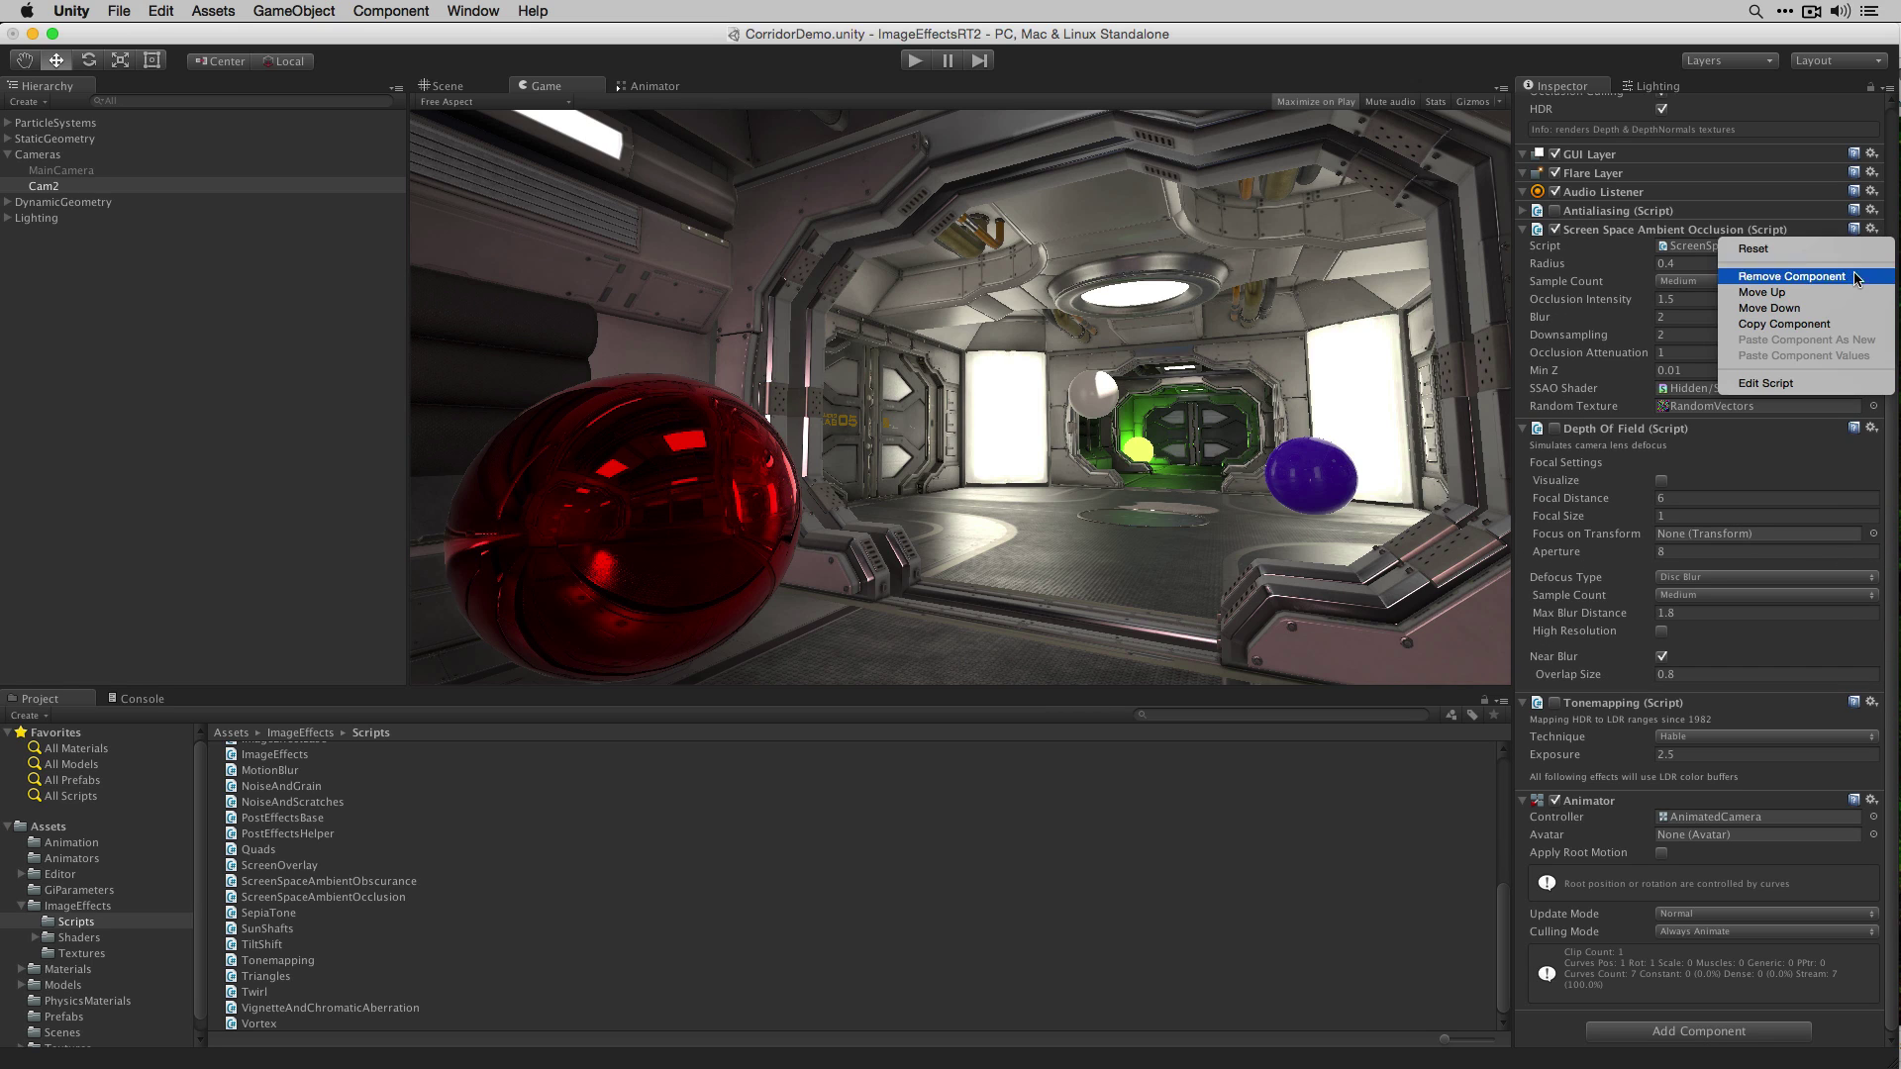
click(1848, 293)
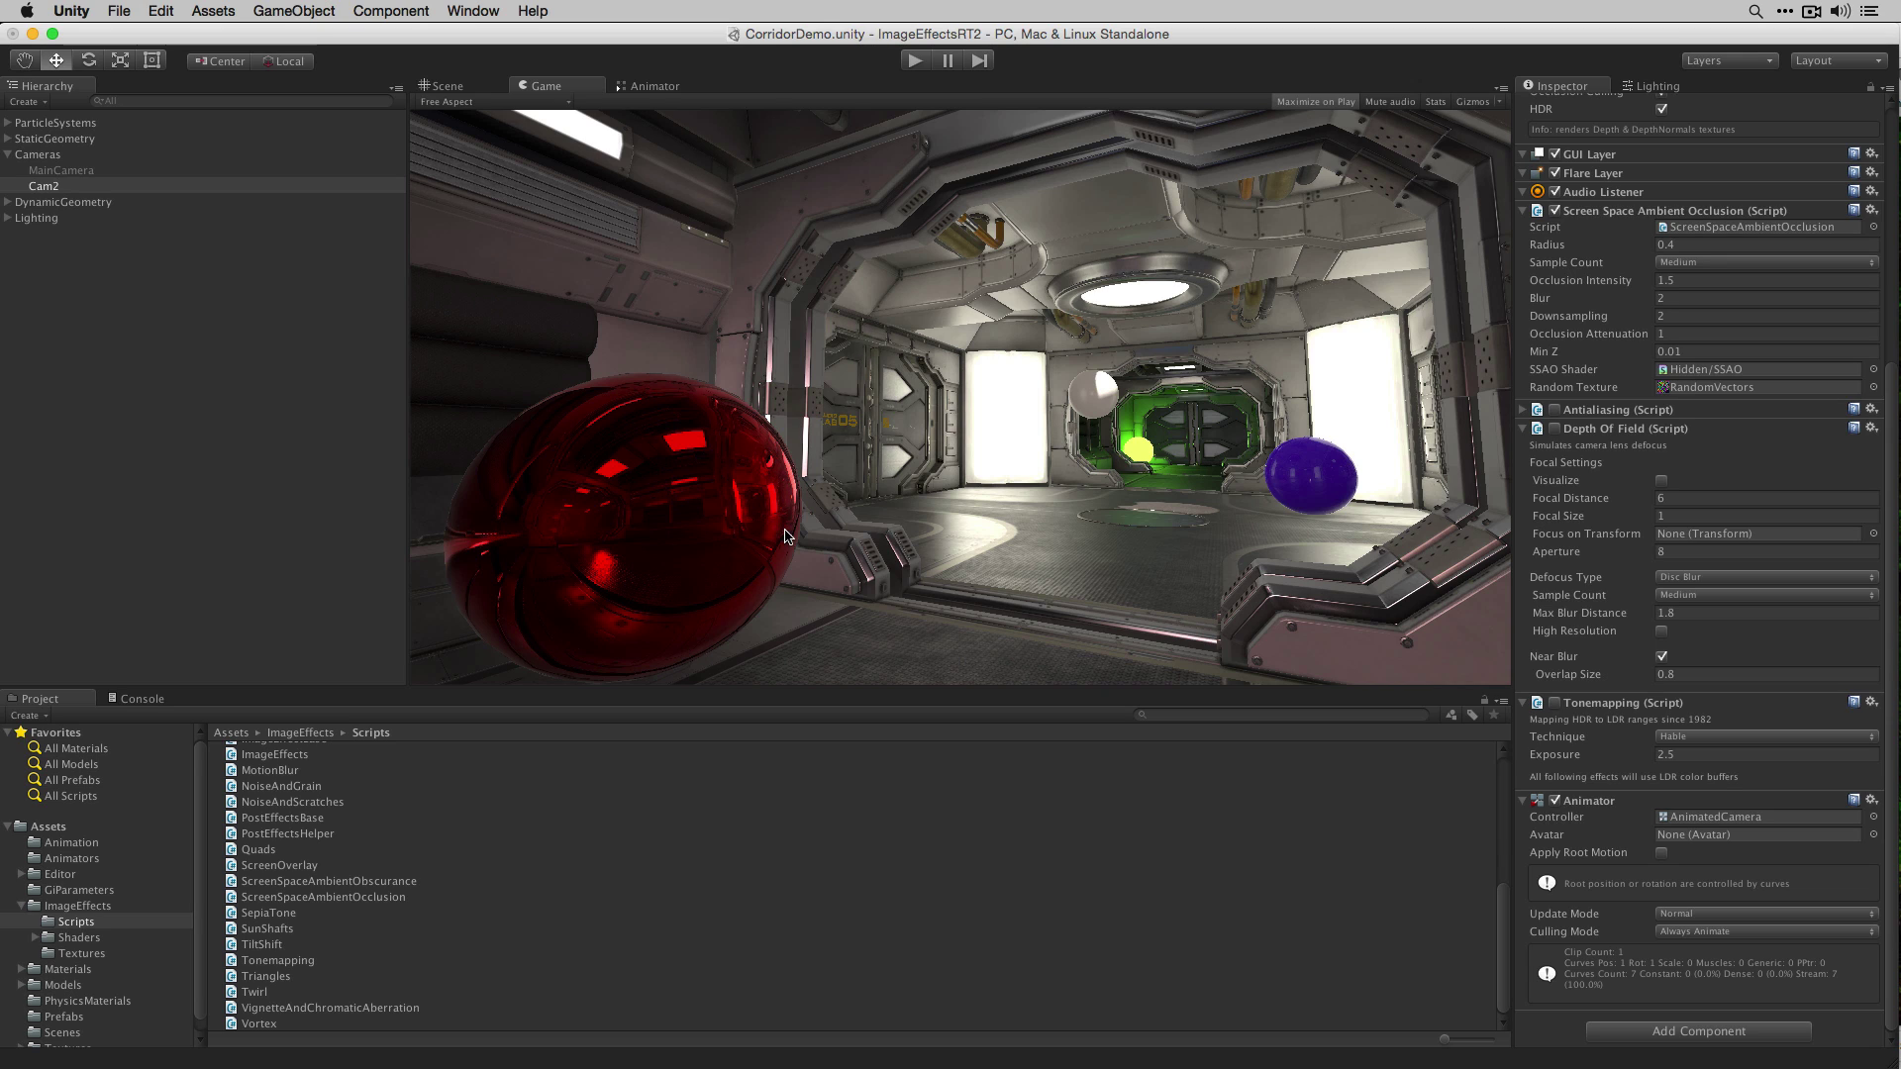
Step: Switch Screen Space Ambient Occlusion off and on twice to compare the corridor's shading with and without it
click(1555, 211)
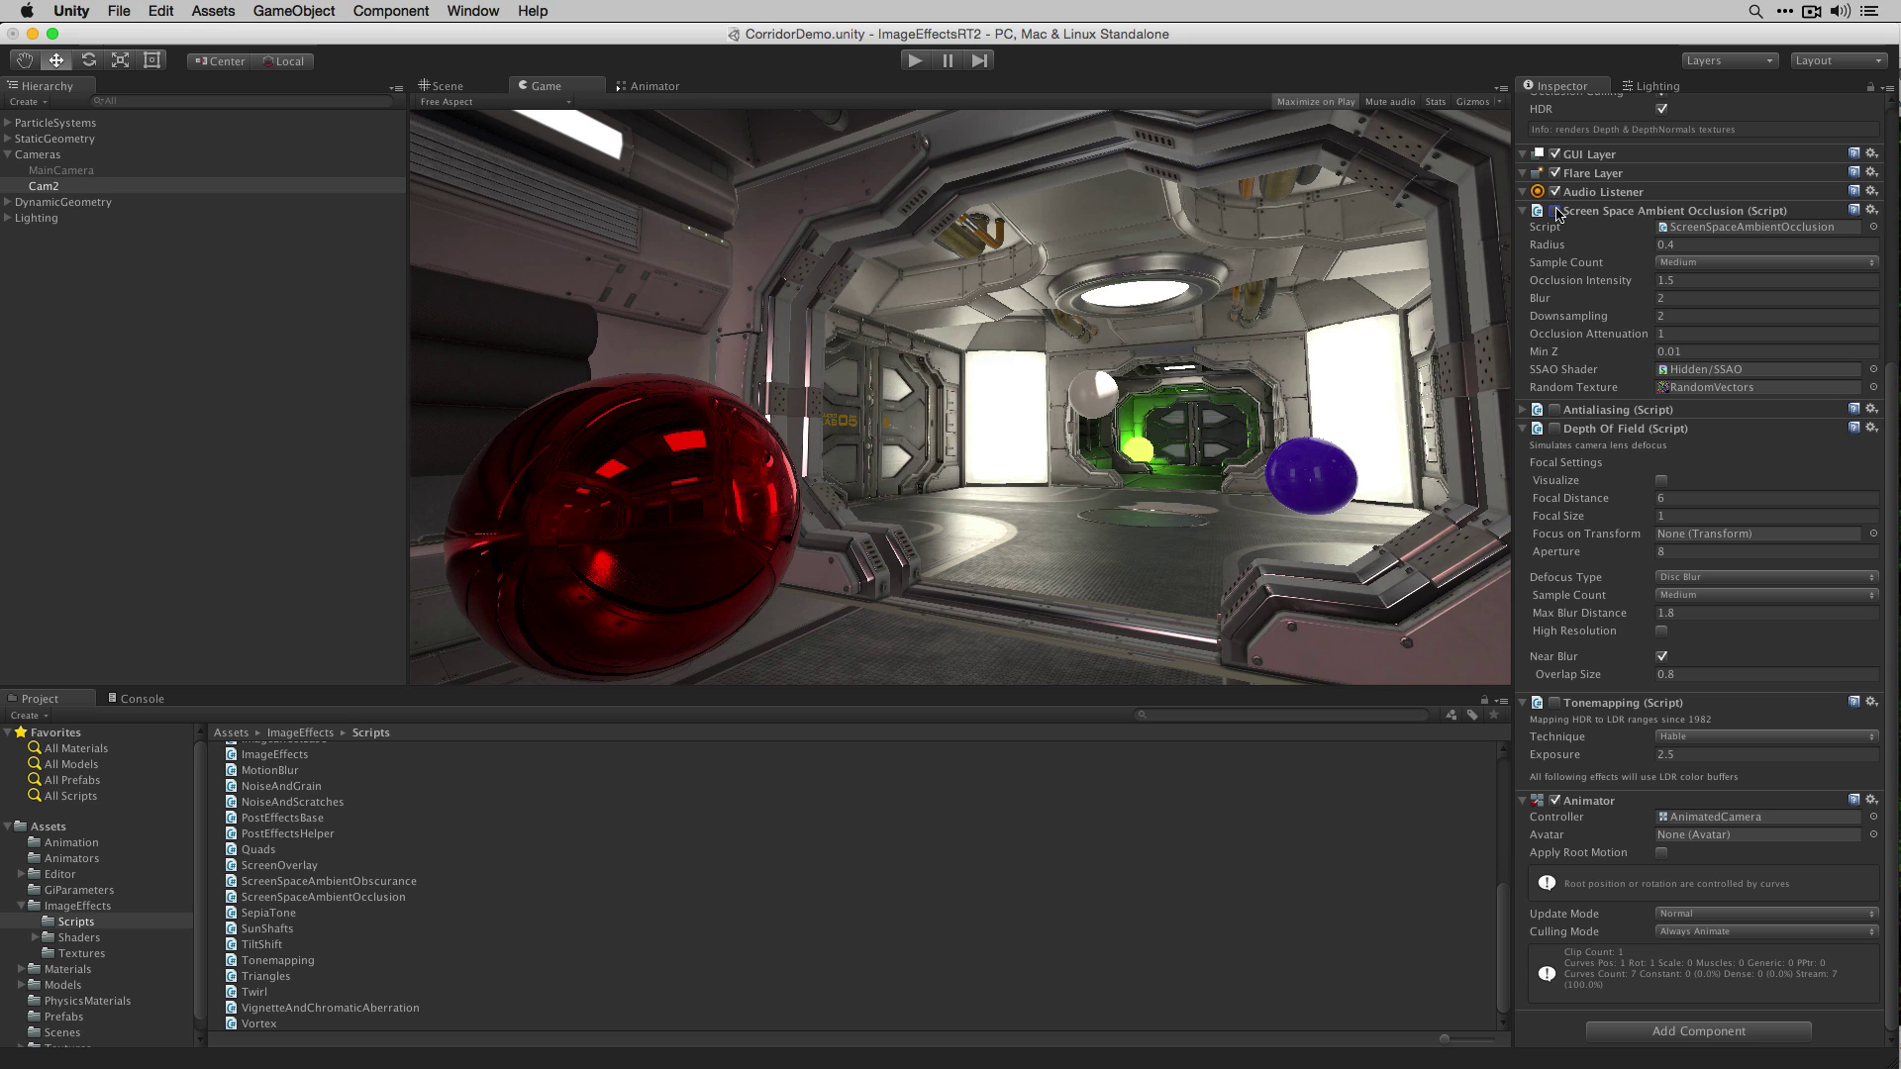
click(1555, 211)
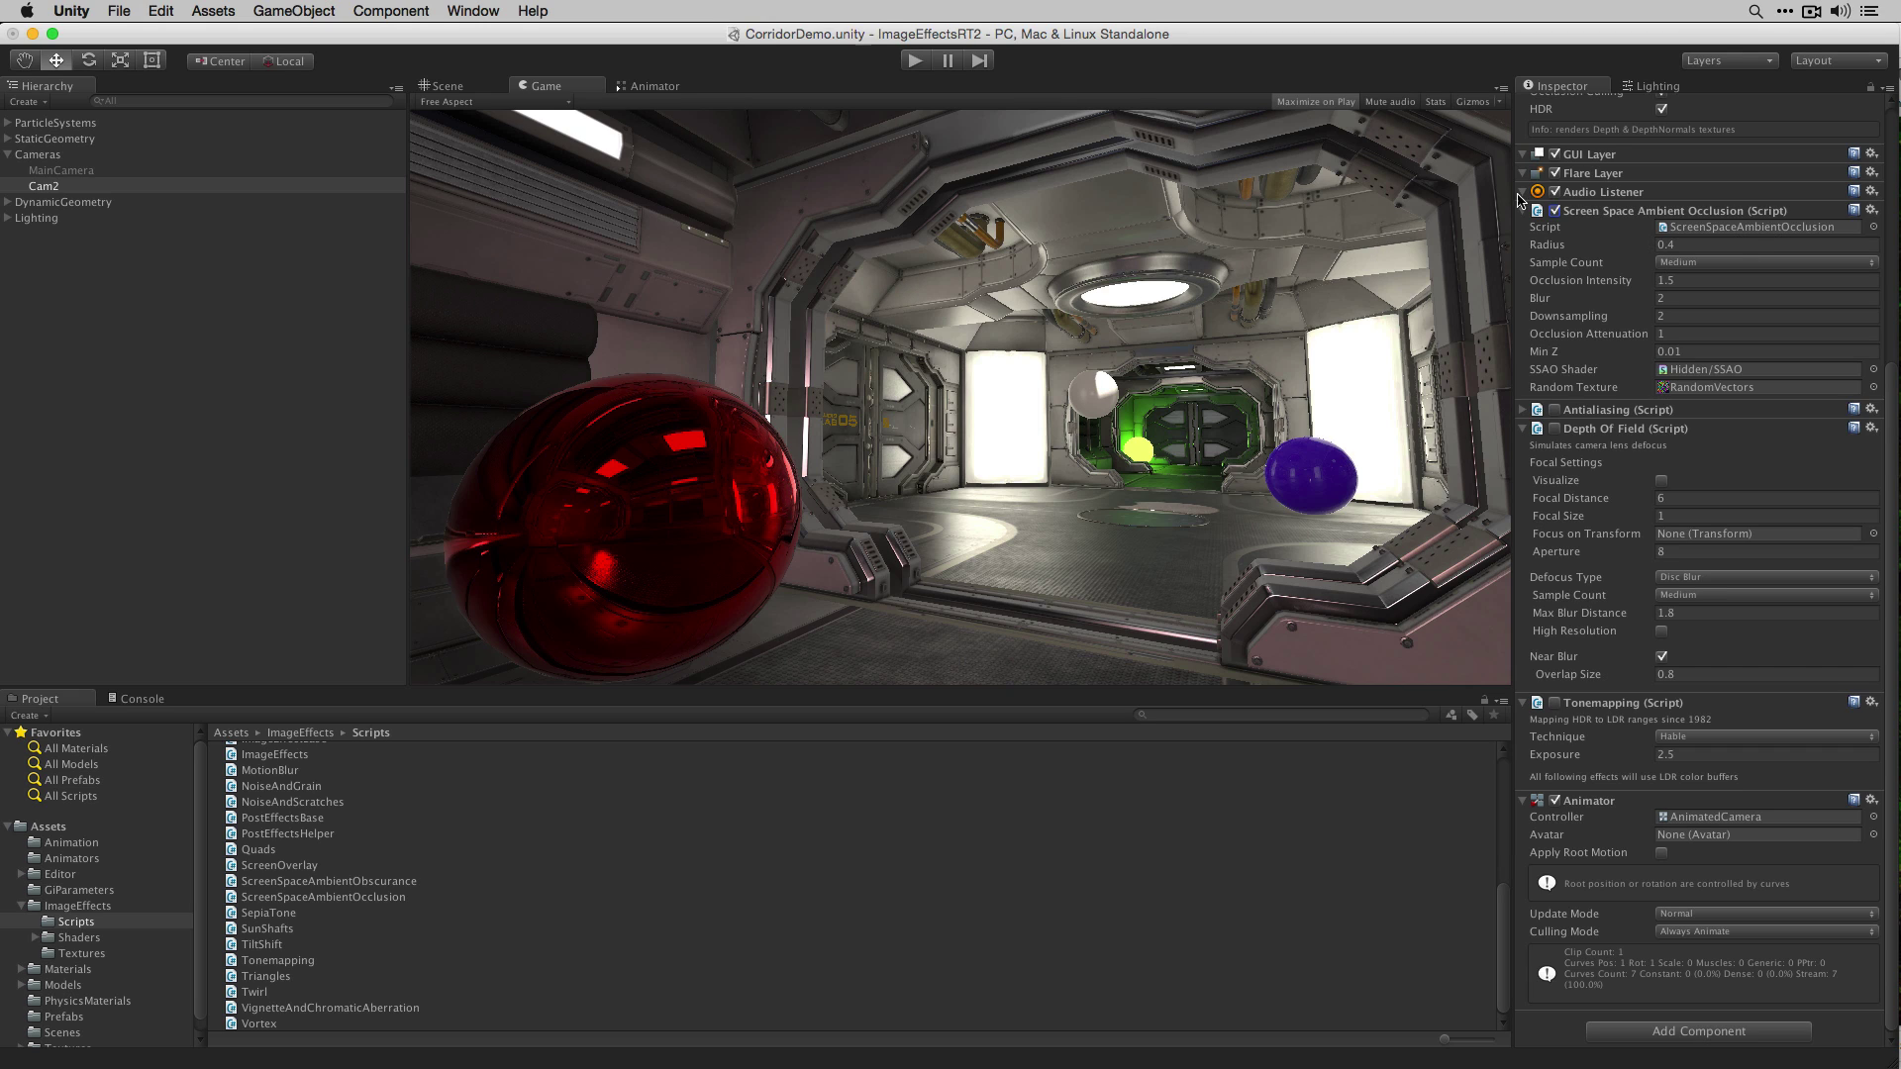
click(1554, 211)
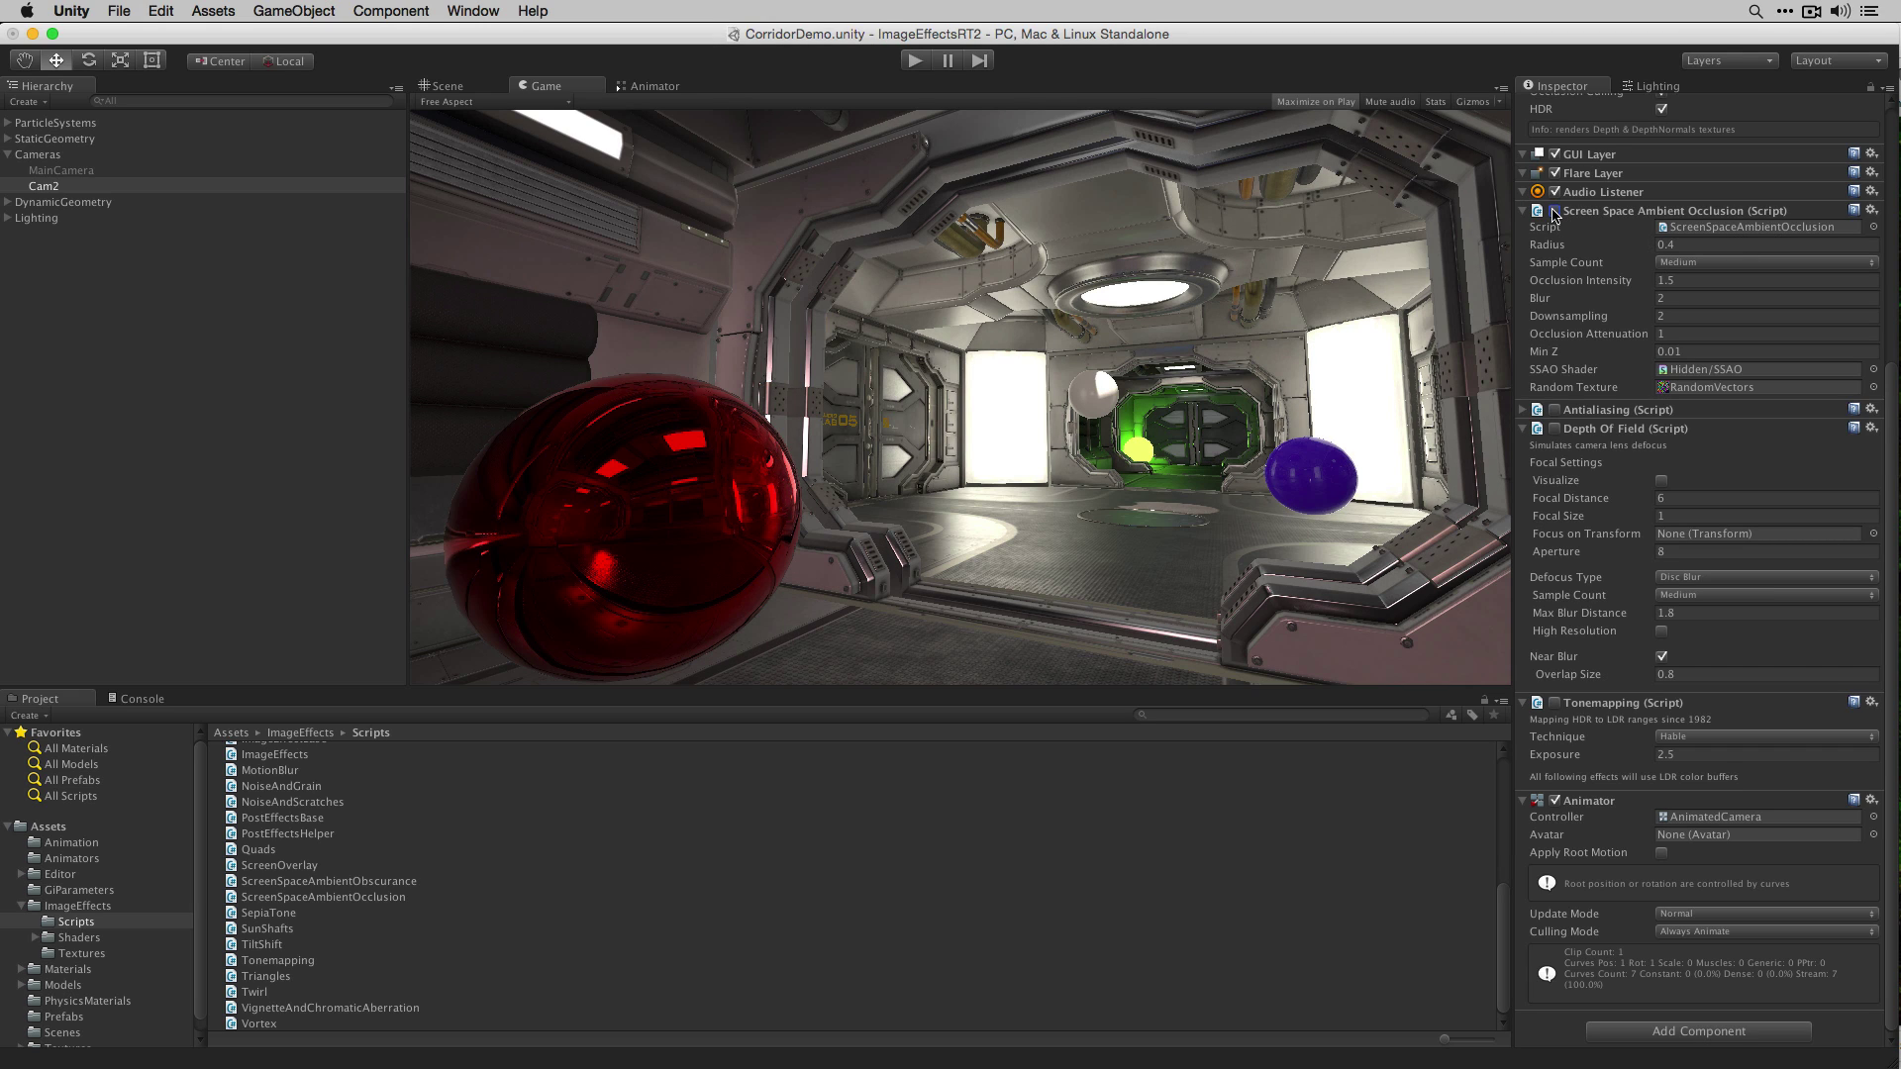
click(1554, 211)
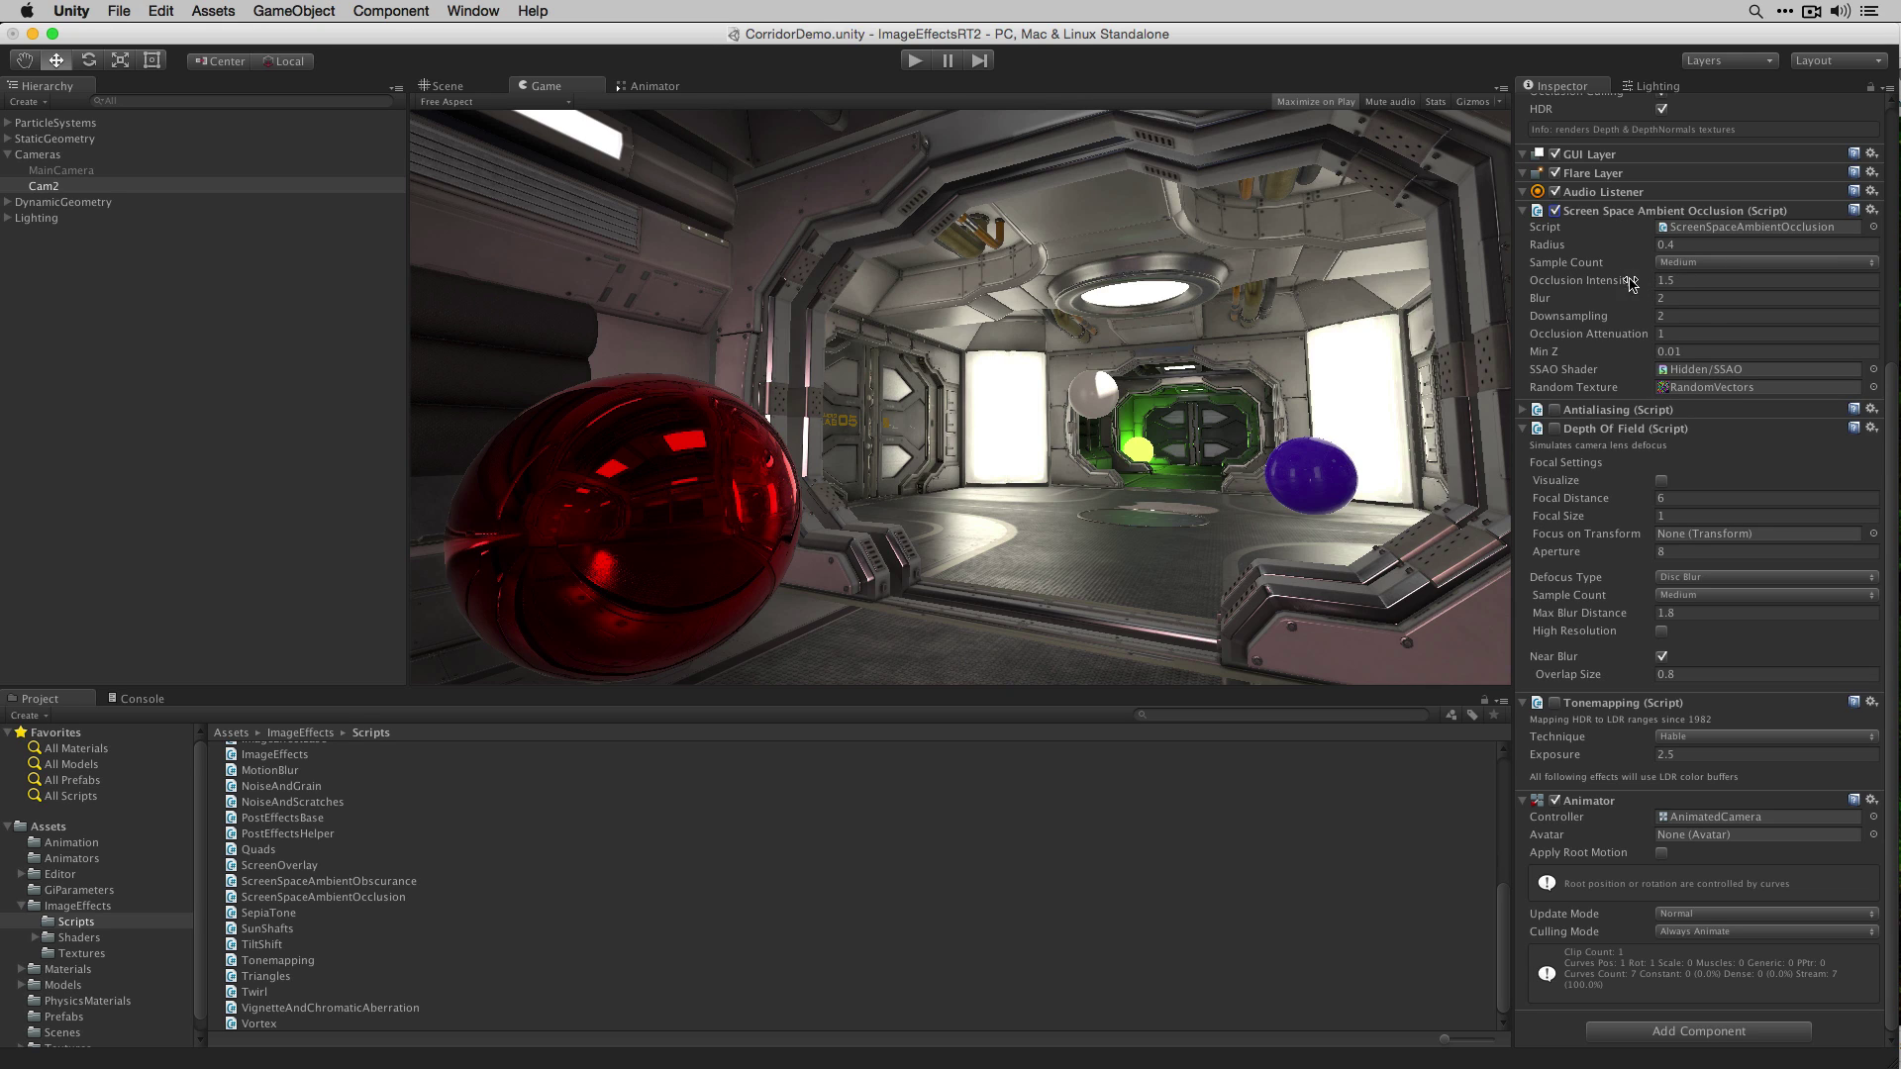
Step: Set Screen Space Ambient Occlusion's Occlusion Intensity to 4 and try different Blur levels, ending at 0
drag(1640, 284, 1638, 79)
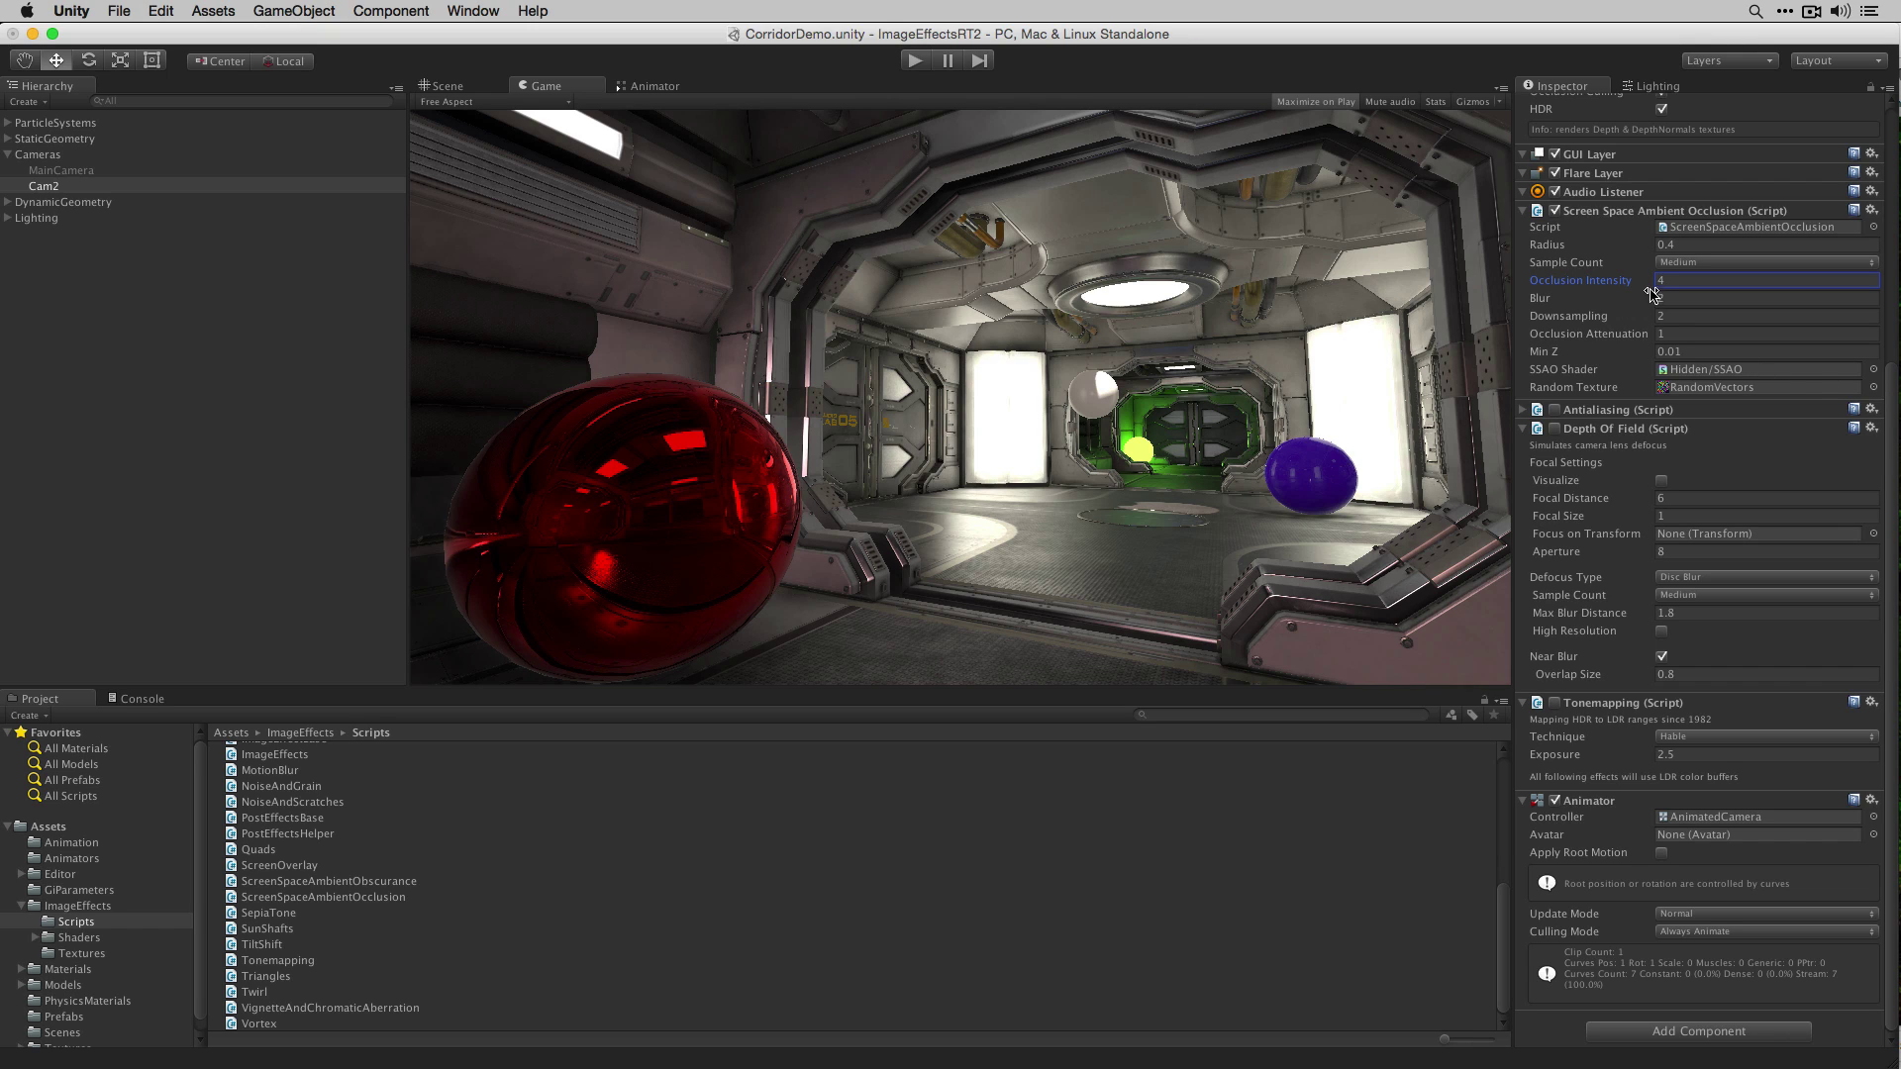
drag(1649, 297, 1648, 336)
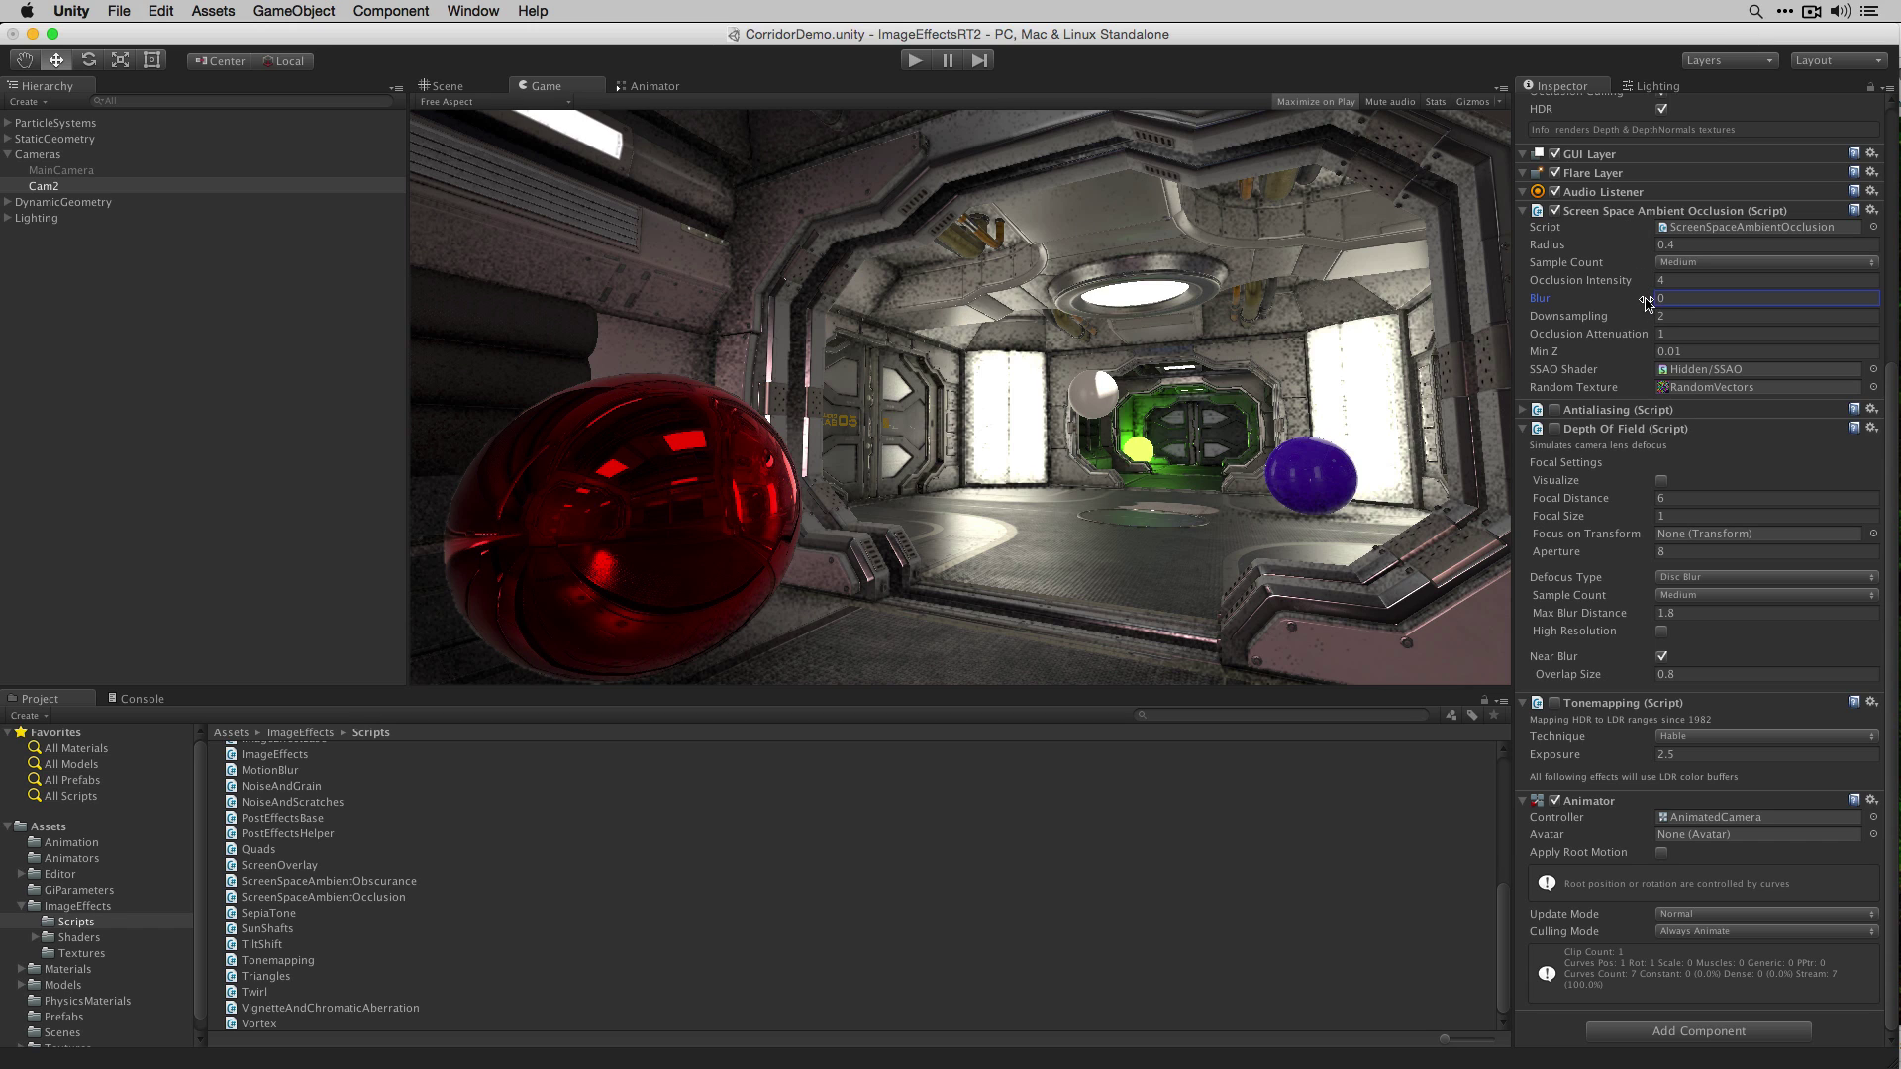
drag(1648, 301, 1647, 294)
drag(1647, 294, 1651, 291)
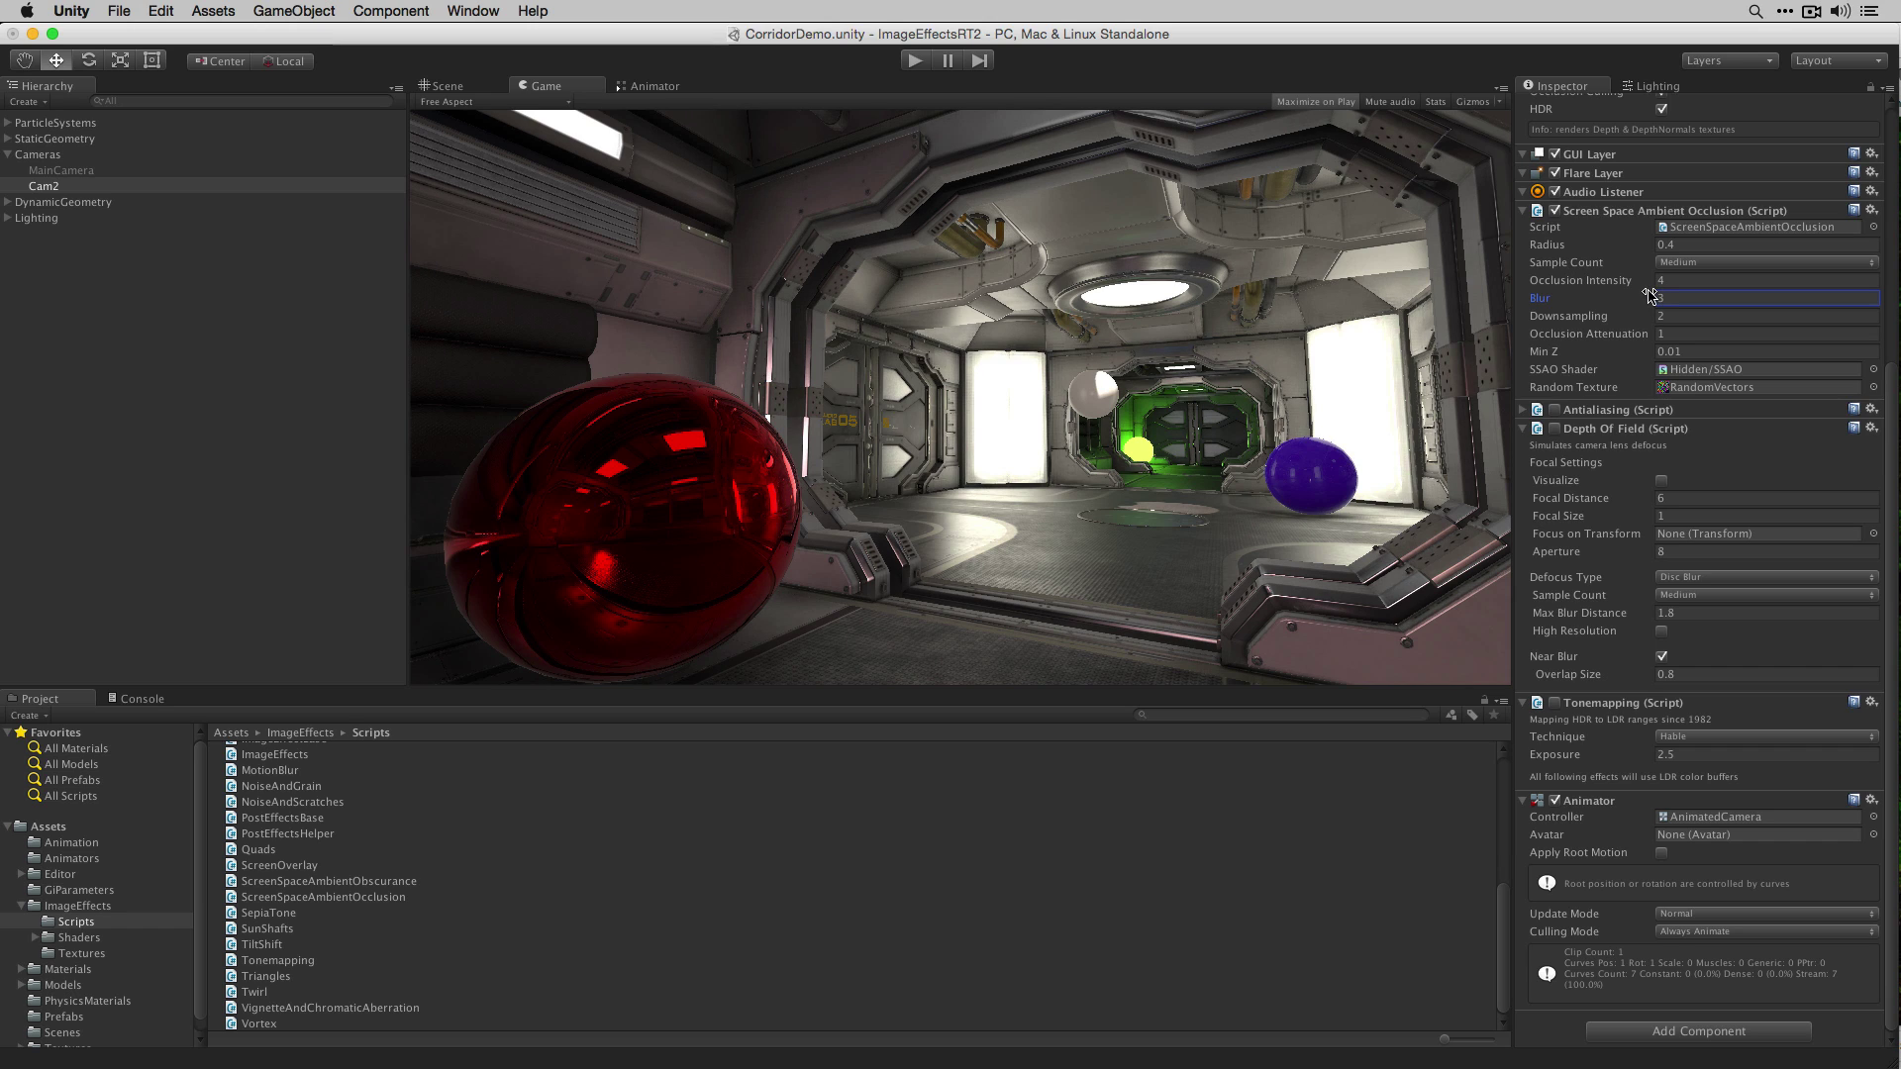
drag(1649, 294, 1649, 287)
drag(1654, 301, 1651, 311)
text(1)
text(0)
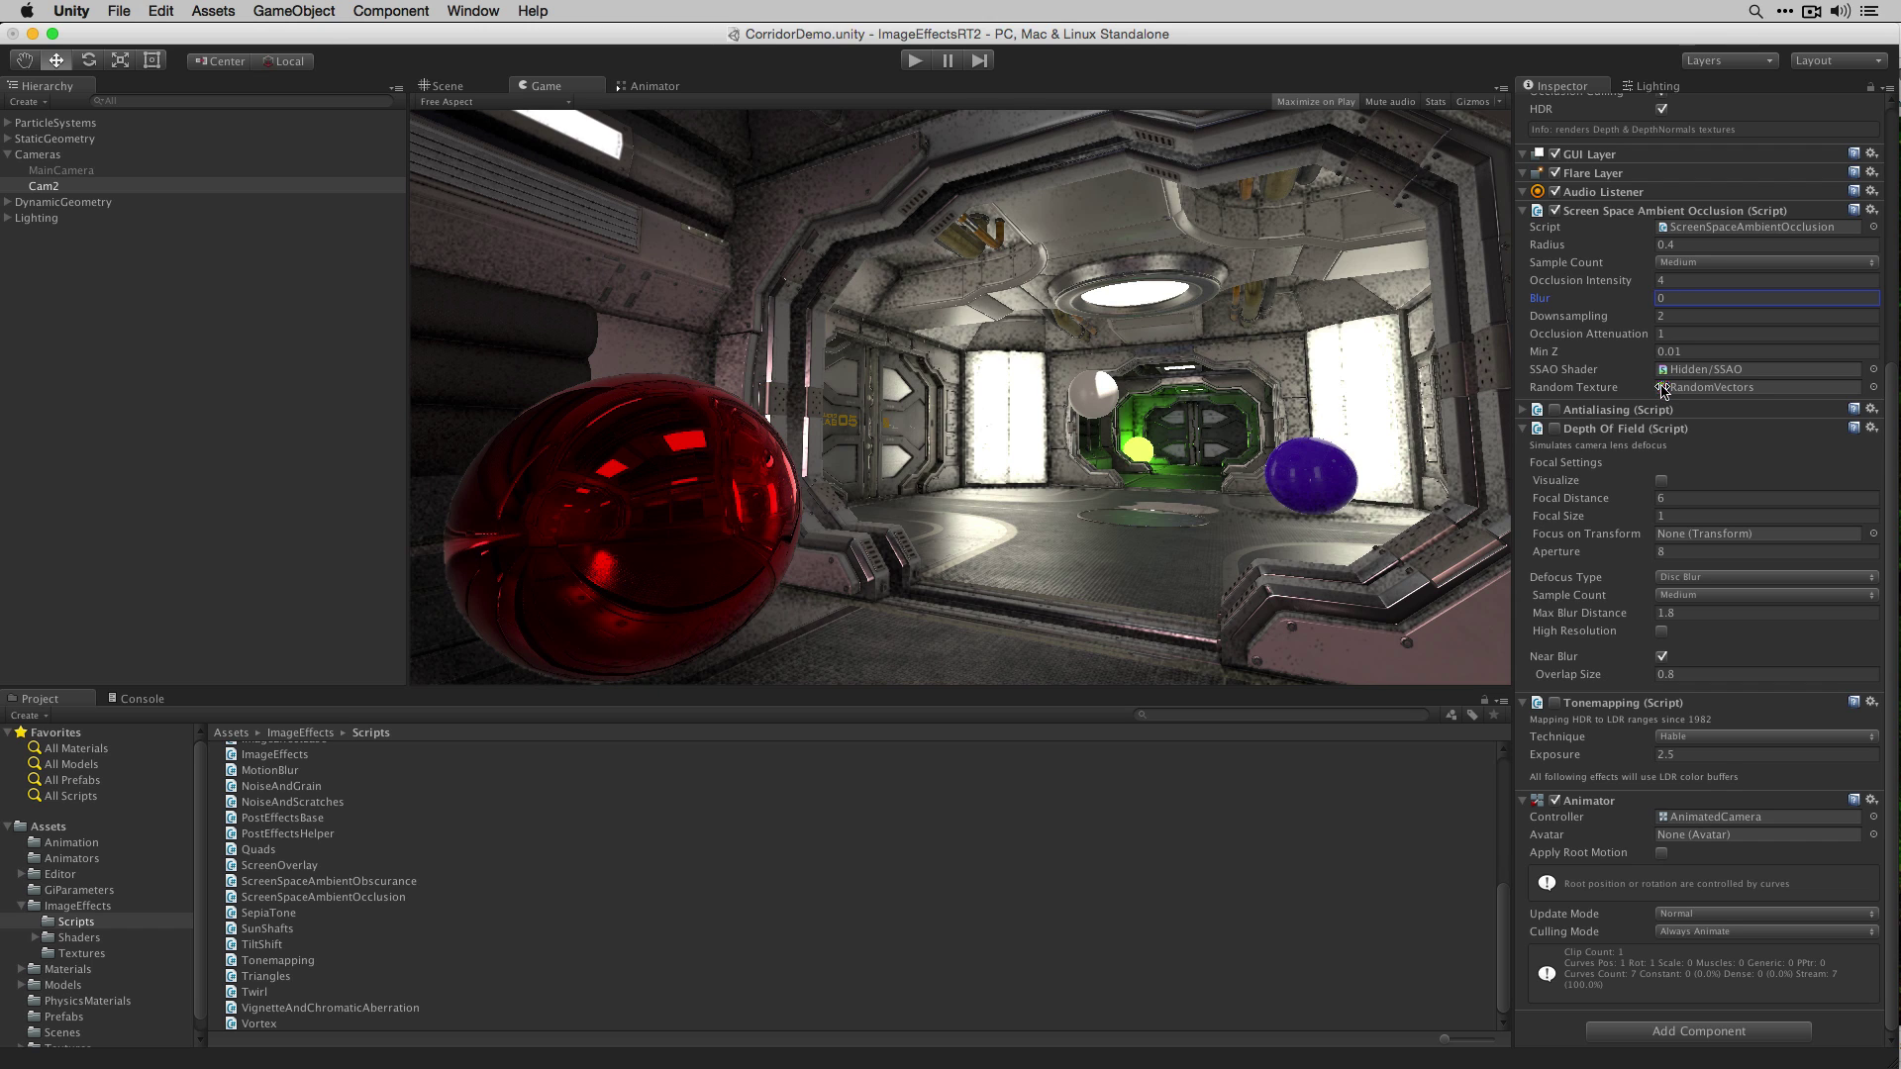
Step: Try Screen Space Ambient Occlusion's Downsampling at 1, 7 and 0, and return it to 2
click(1657, 317)
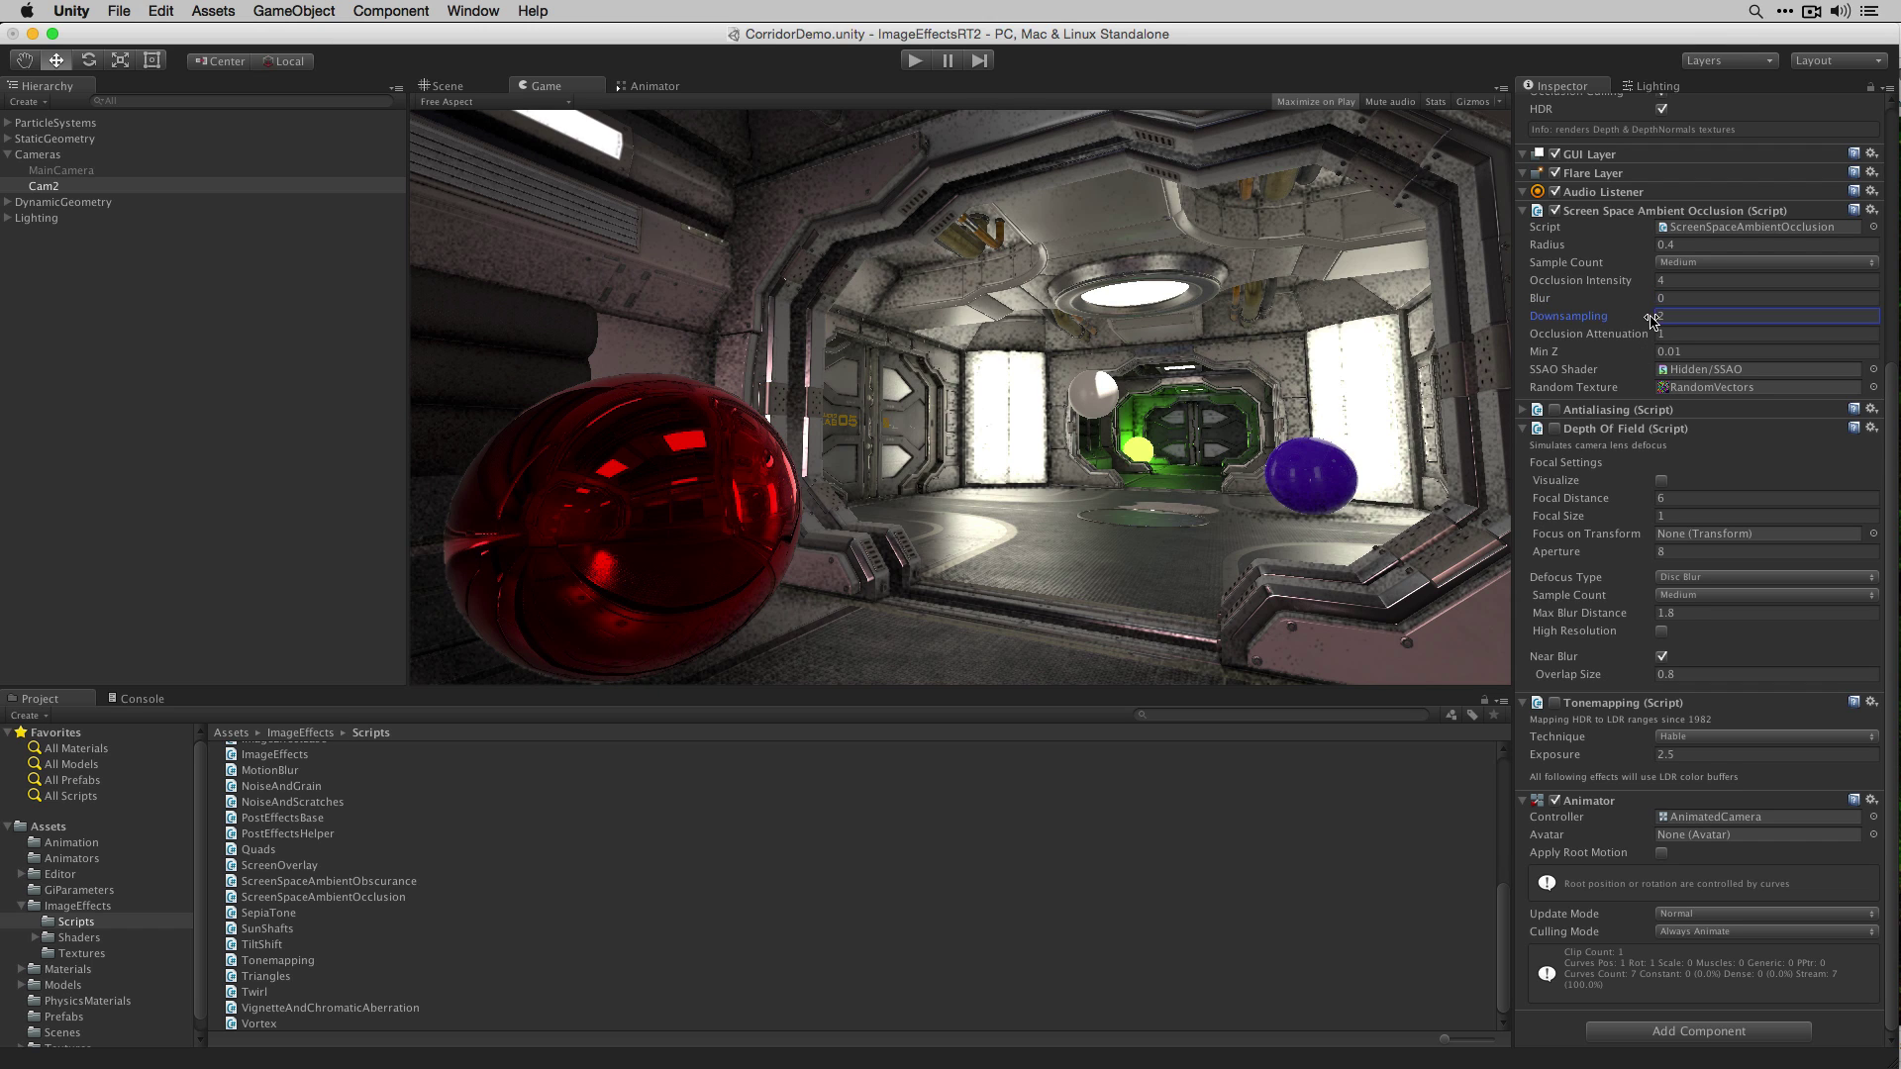
text(1)
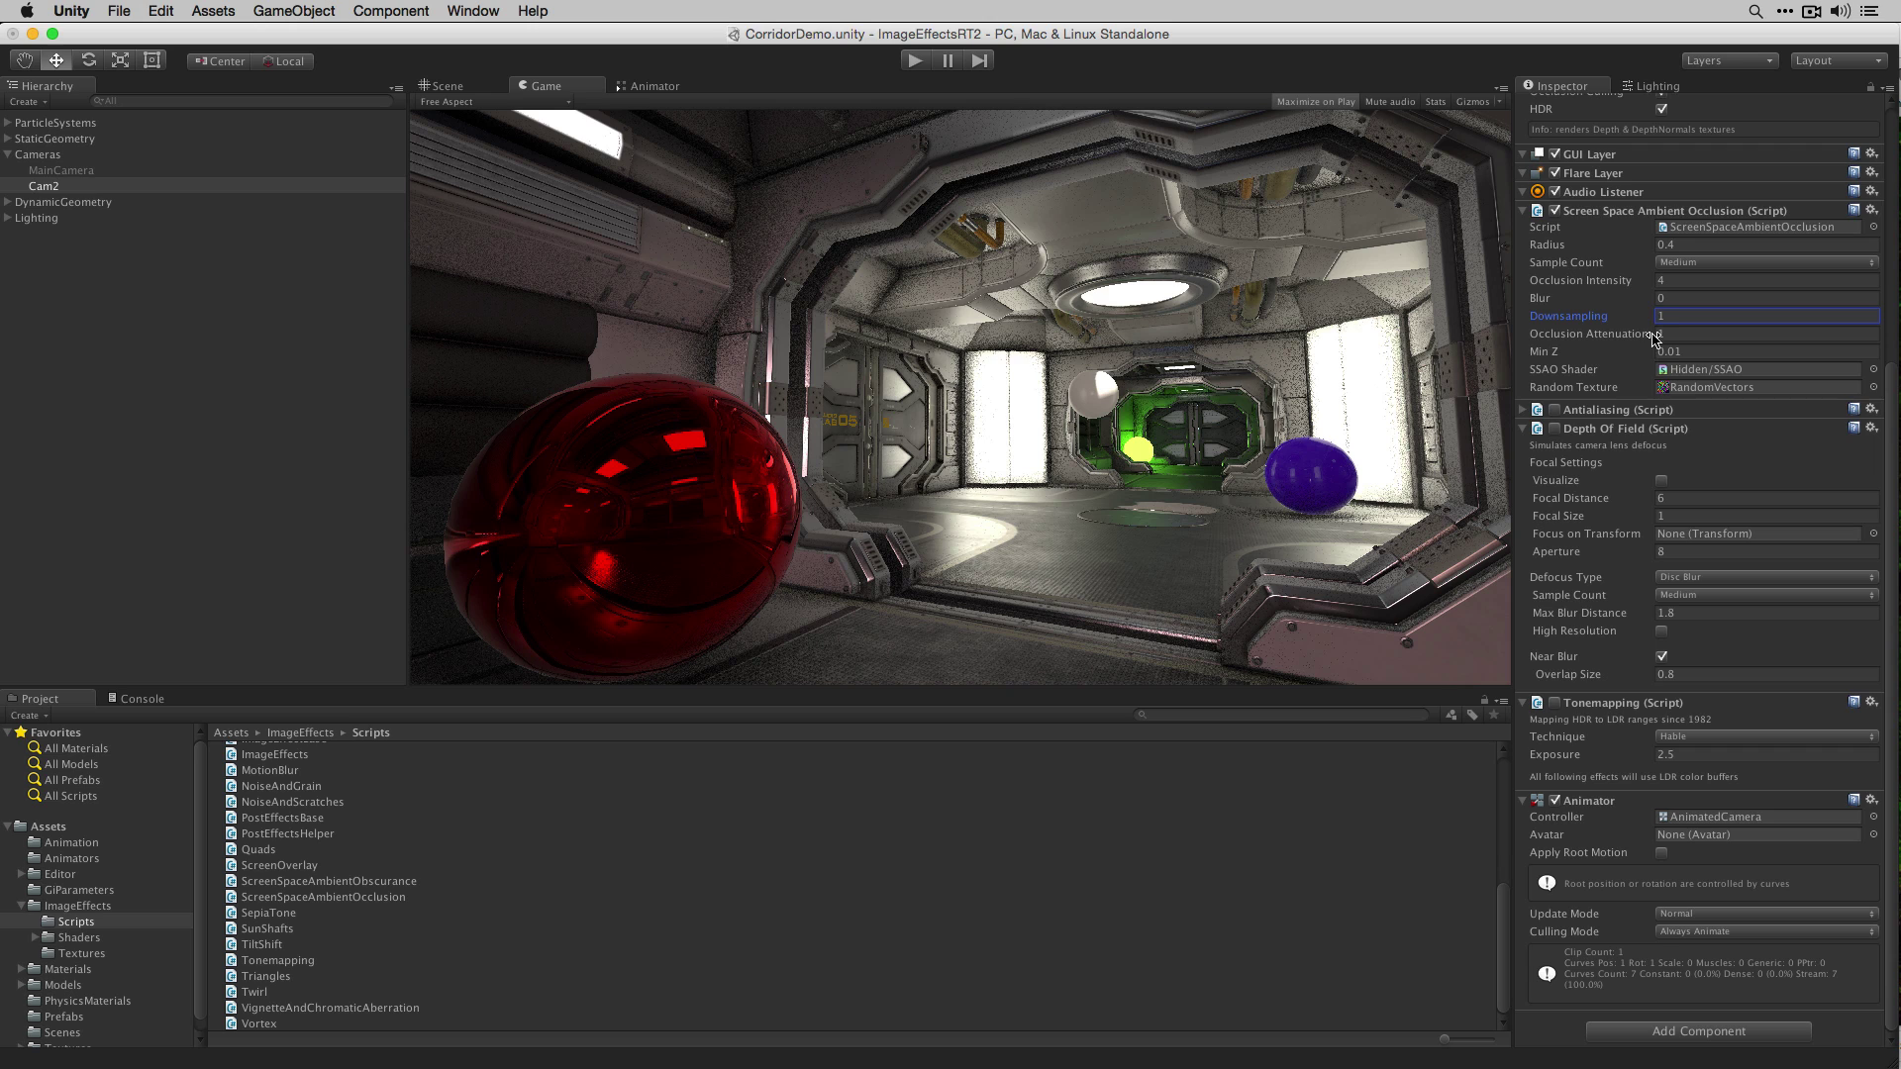
drag(1652, 355, 1639, 335)
drag(1651, 319, 1677, 316)
text(6)
text(7)
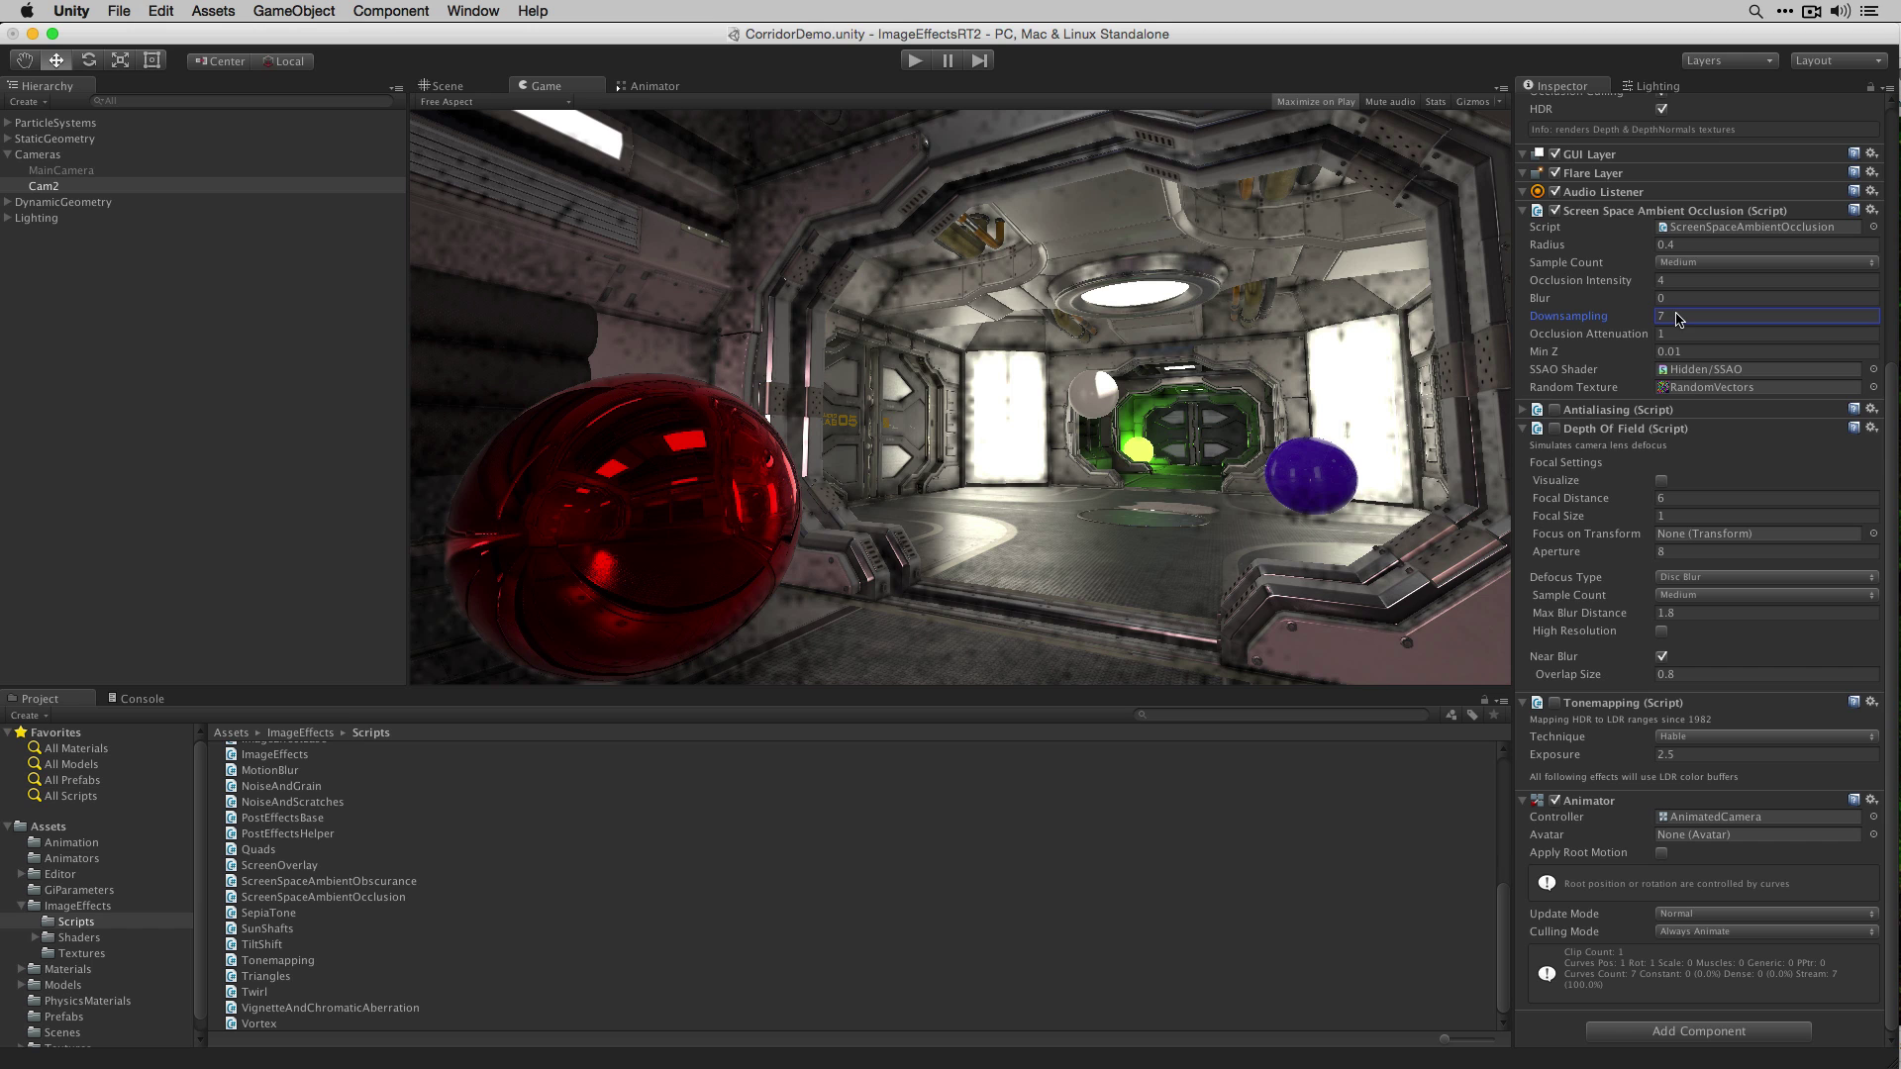
key(BackSpace)
text(0)
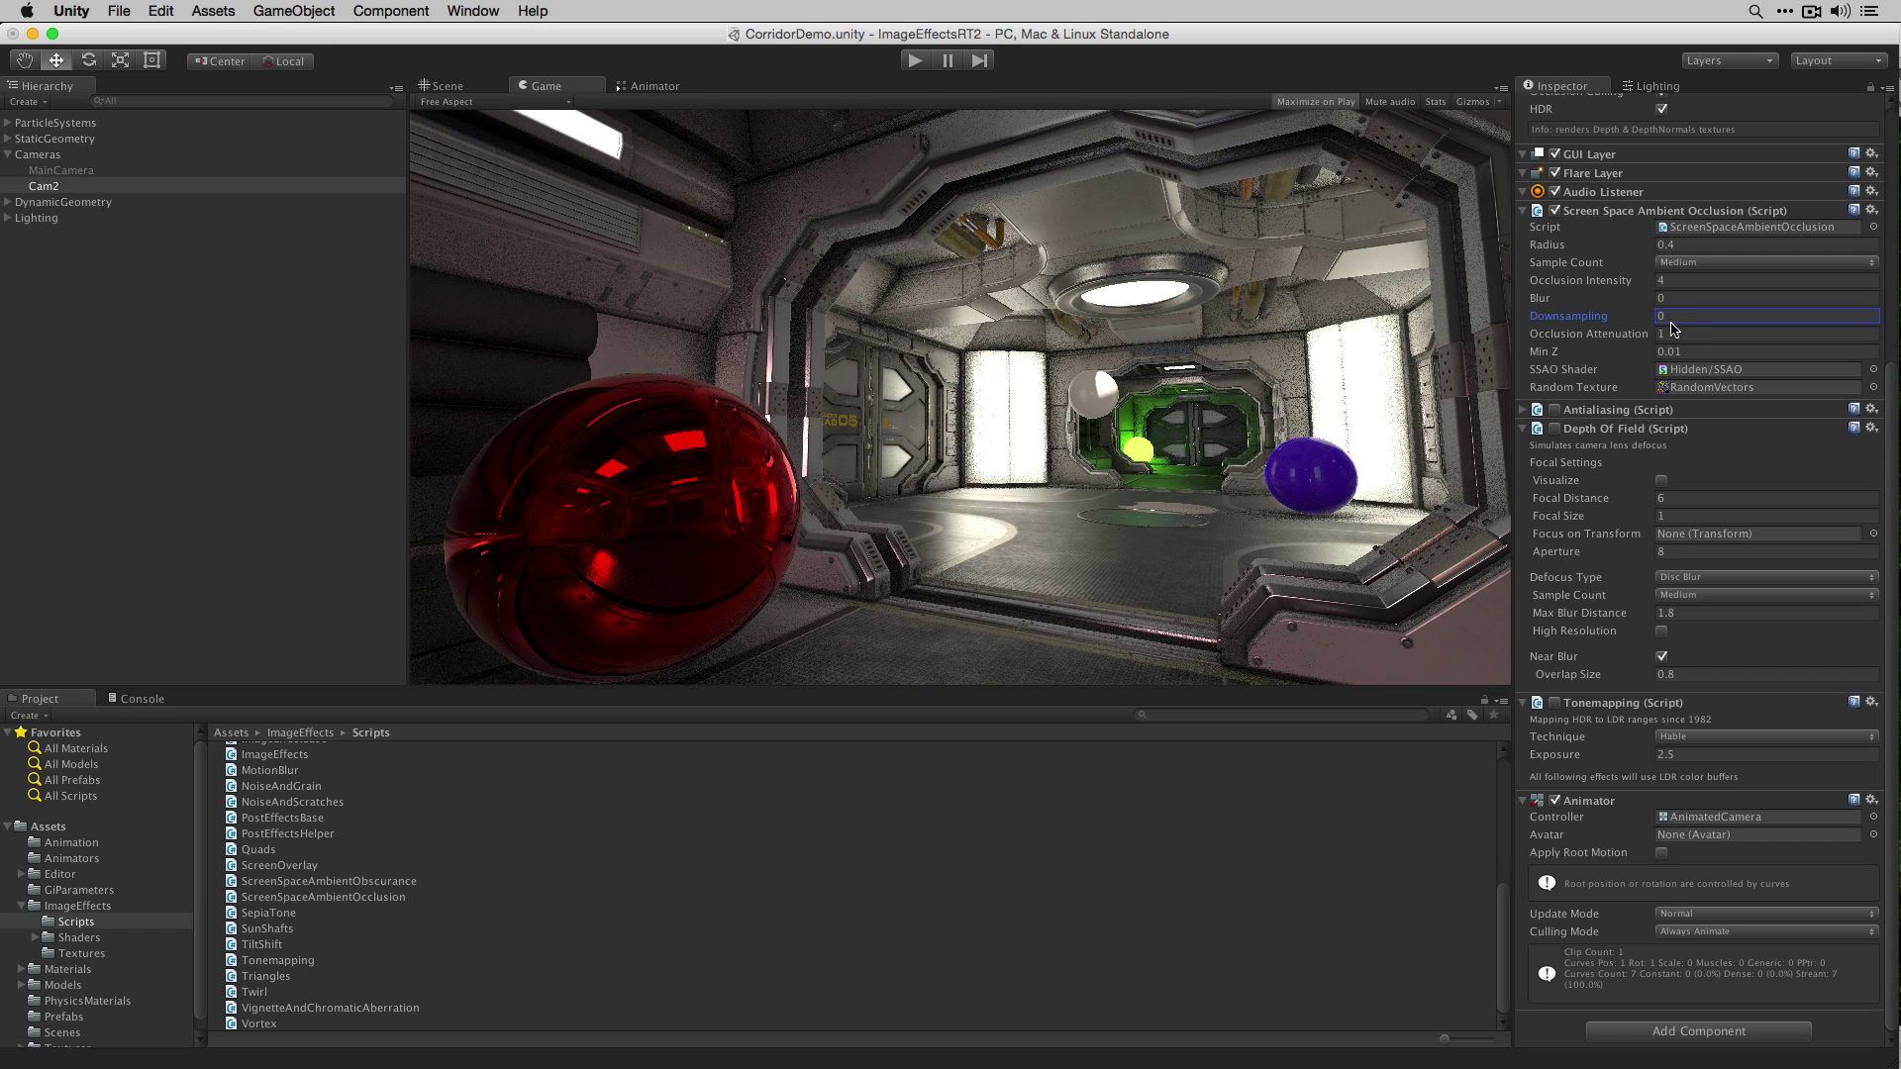
key(BackSpace)
drag(1649, 315, 1646, 326)
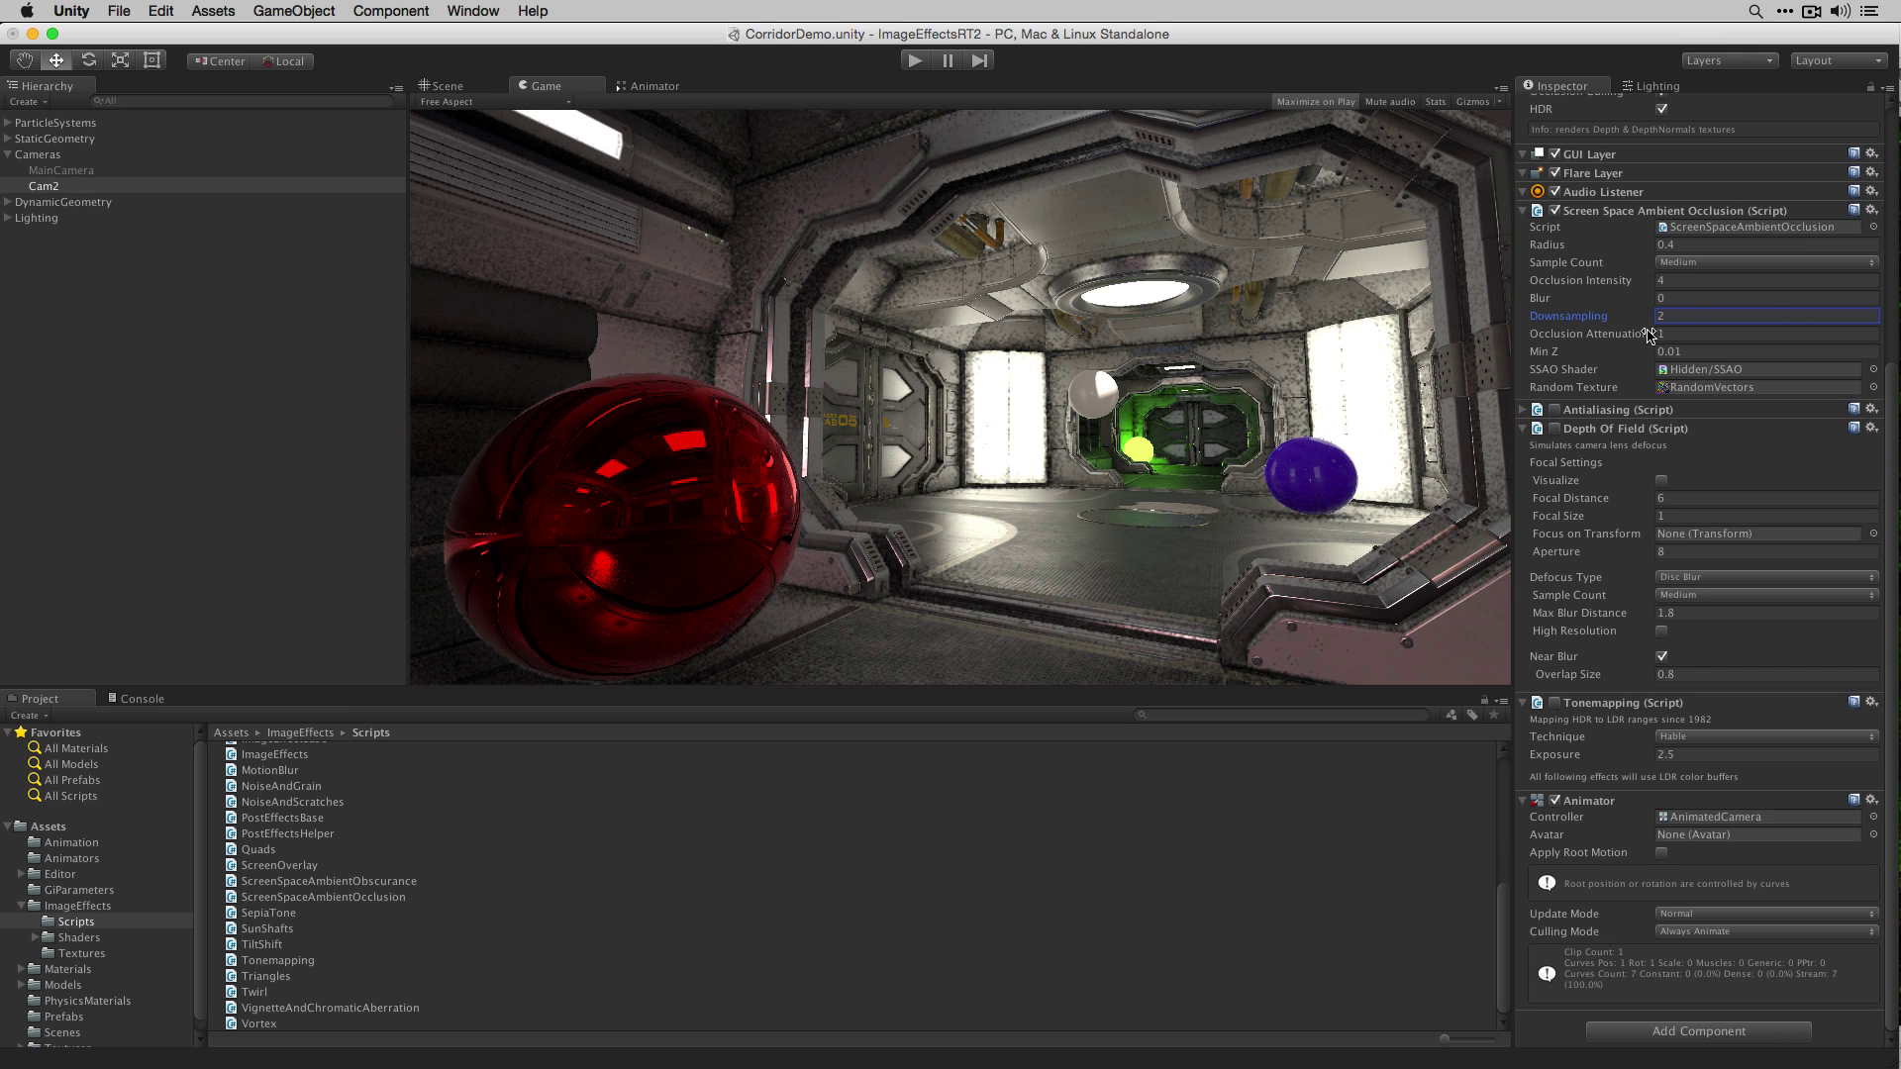
Step: Try Screen Space Ambient Occlusion's Occlusion Attenuation at 0.2 and at 2
drag(1648, 331, 1648, 397)
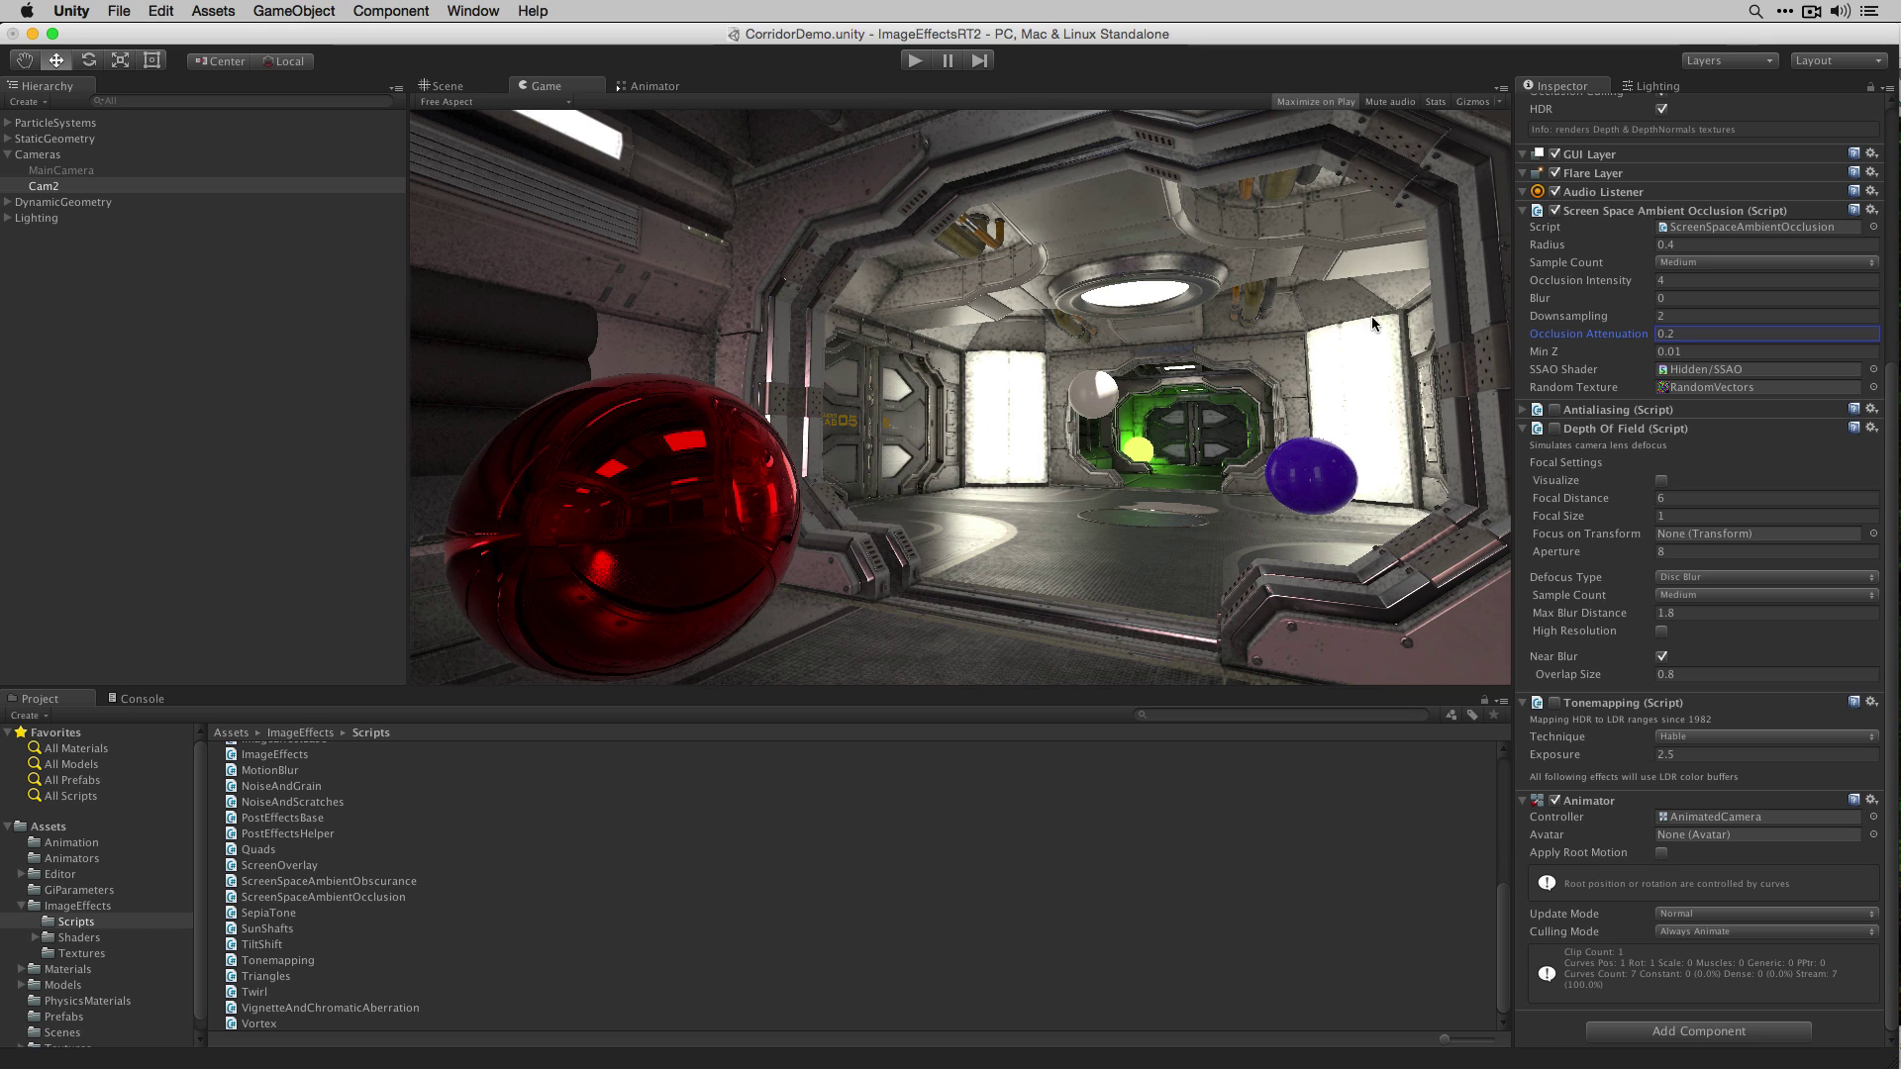
click(1648, 351)
drag(1648, 332, 1672, 186)
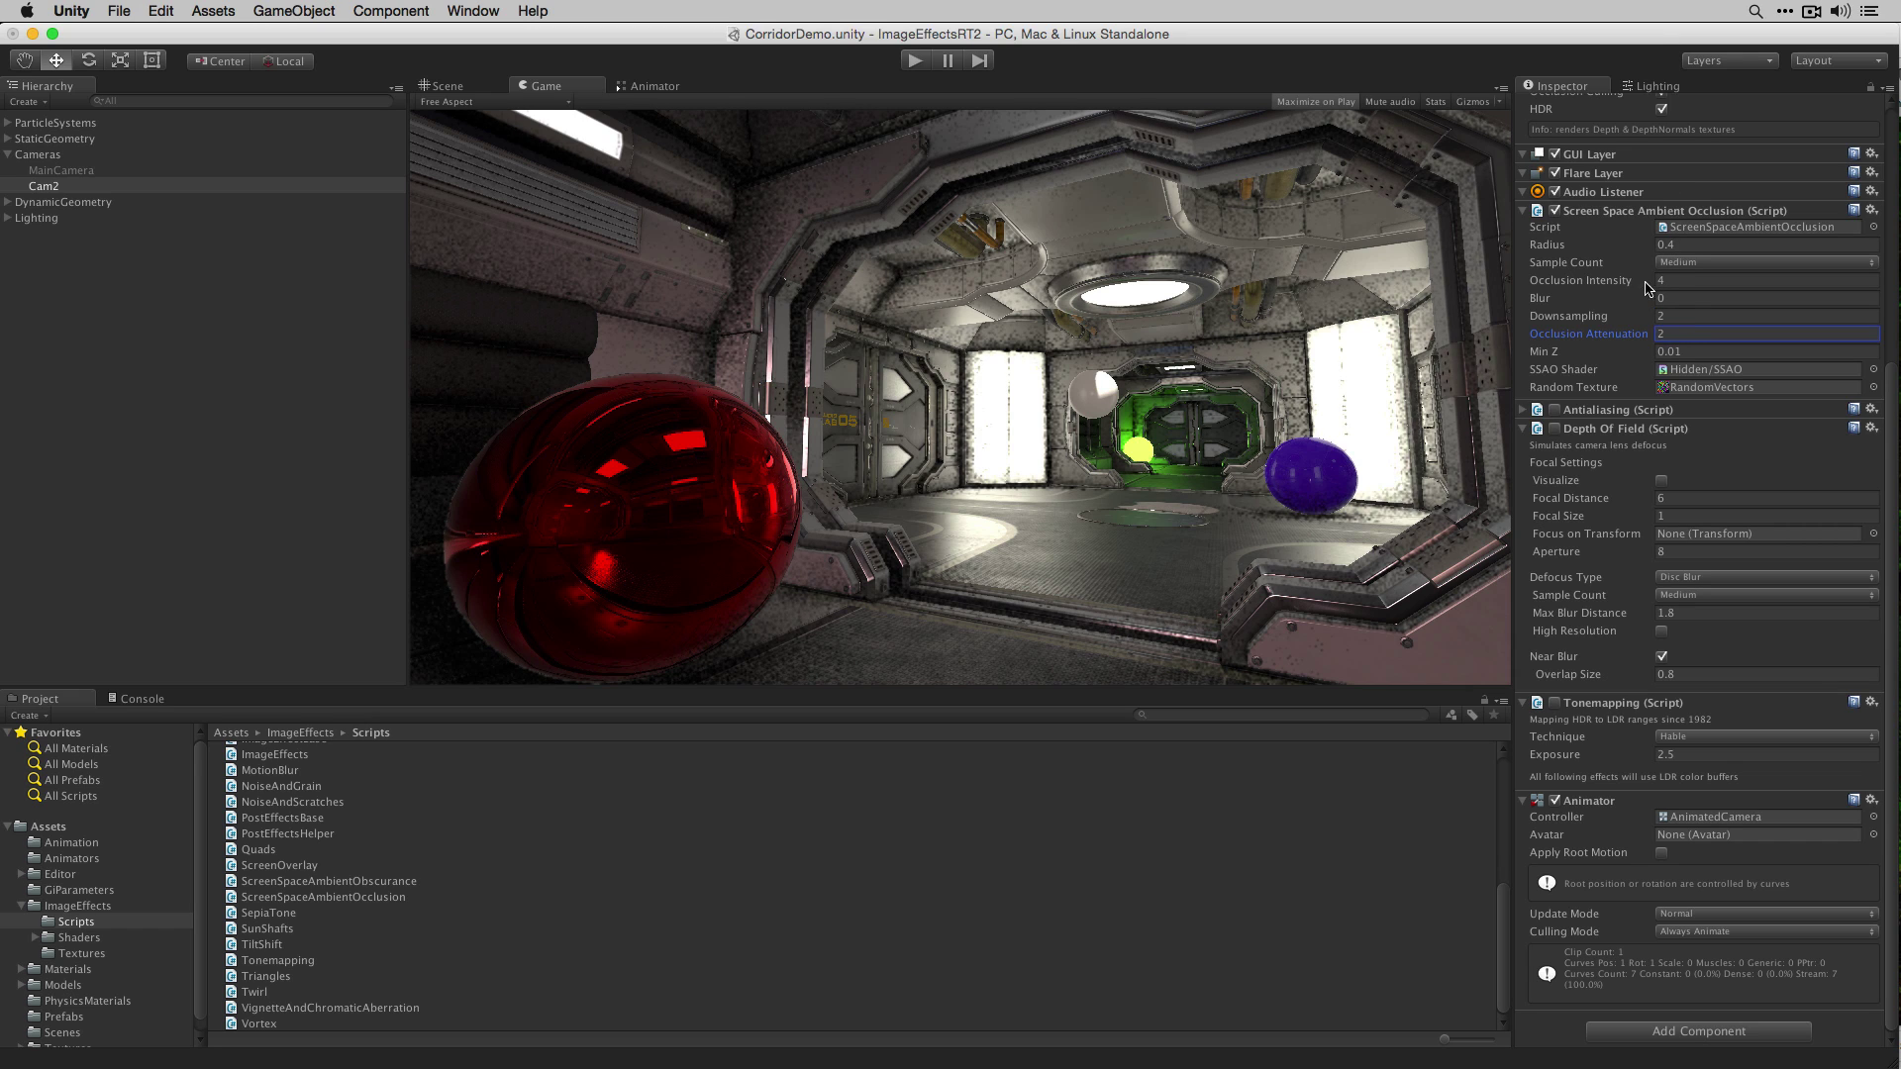
Step: Set Occlusion Intensity to 2.6, Blur to 2 and Occlusion Attenuation to 1.54, and compare the scene with the ambient occlusion off and on
drag(1650, 334, 1644, 149)
drag(1645, 285, 1655, 349)
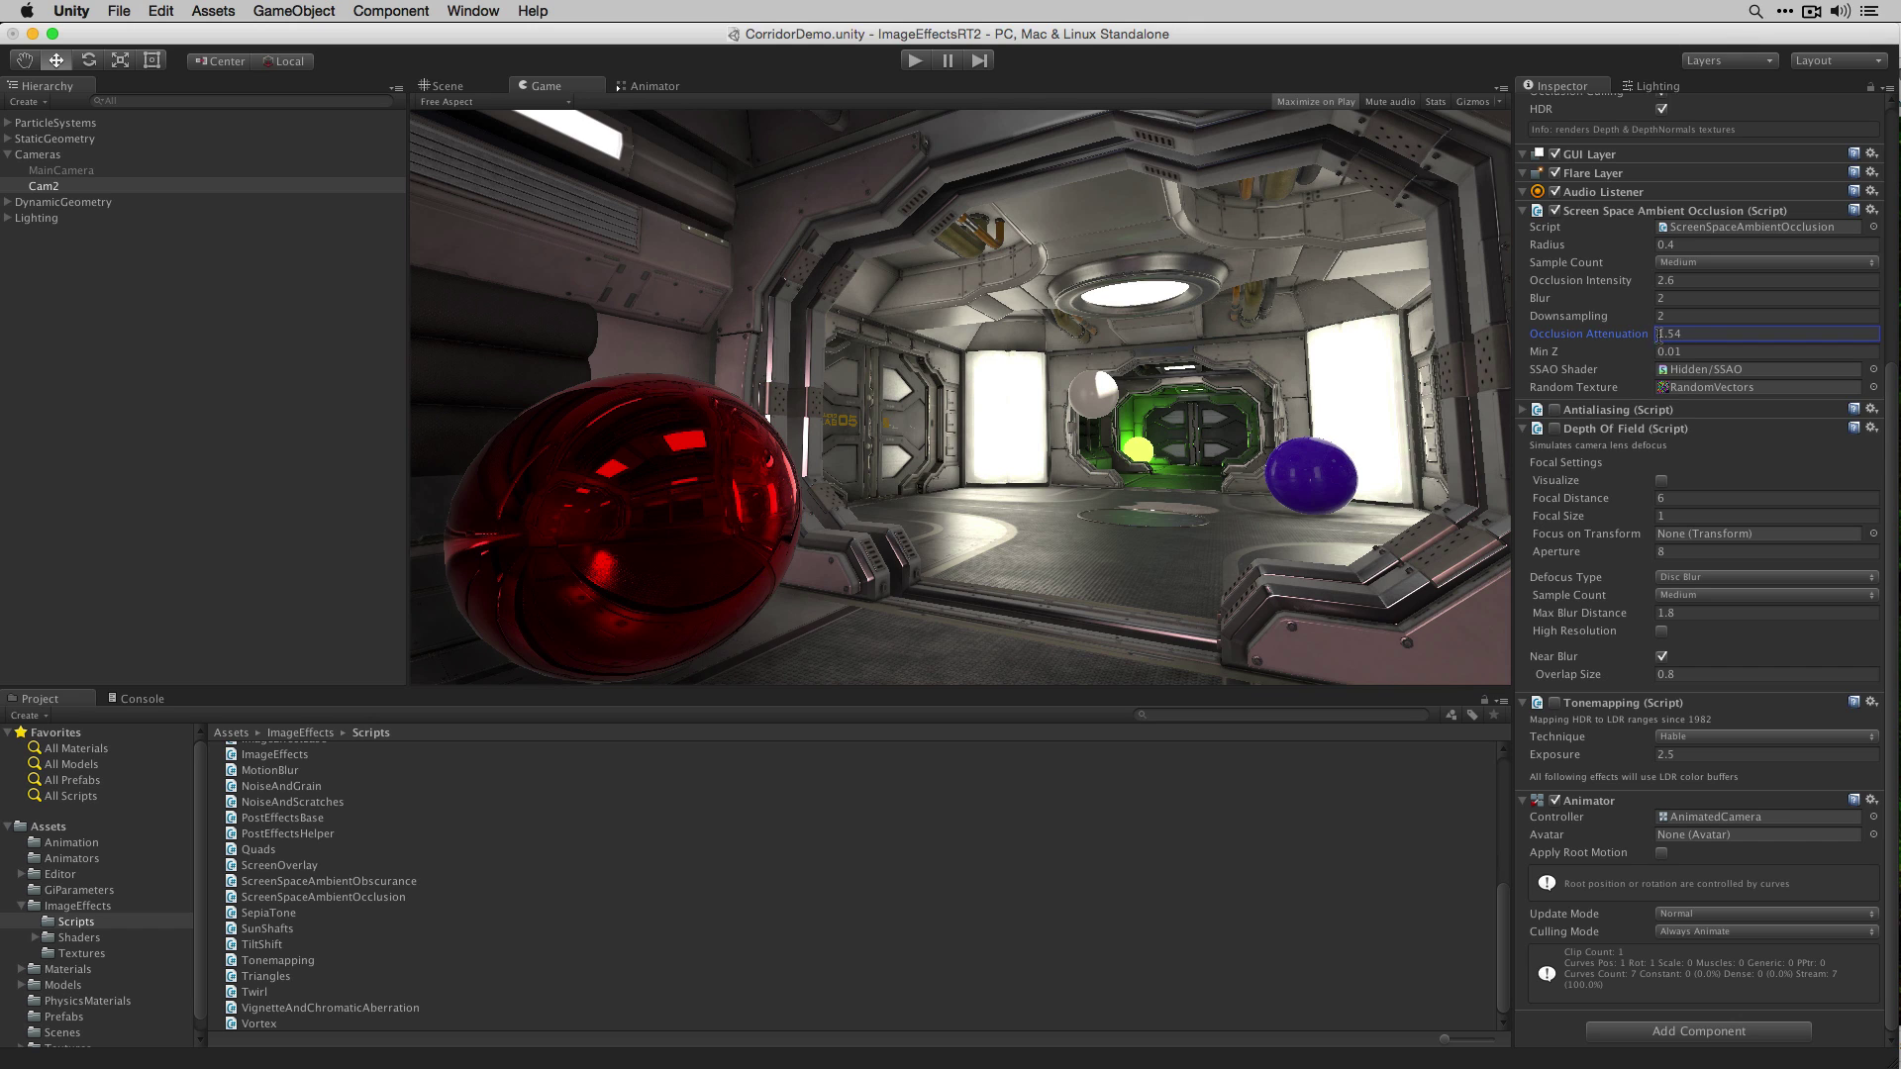
click(1556, 211)
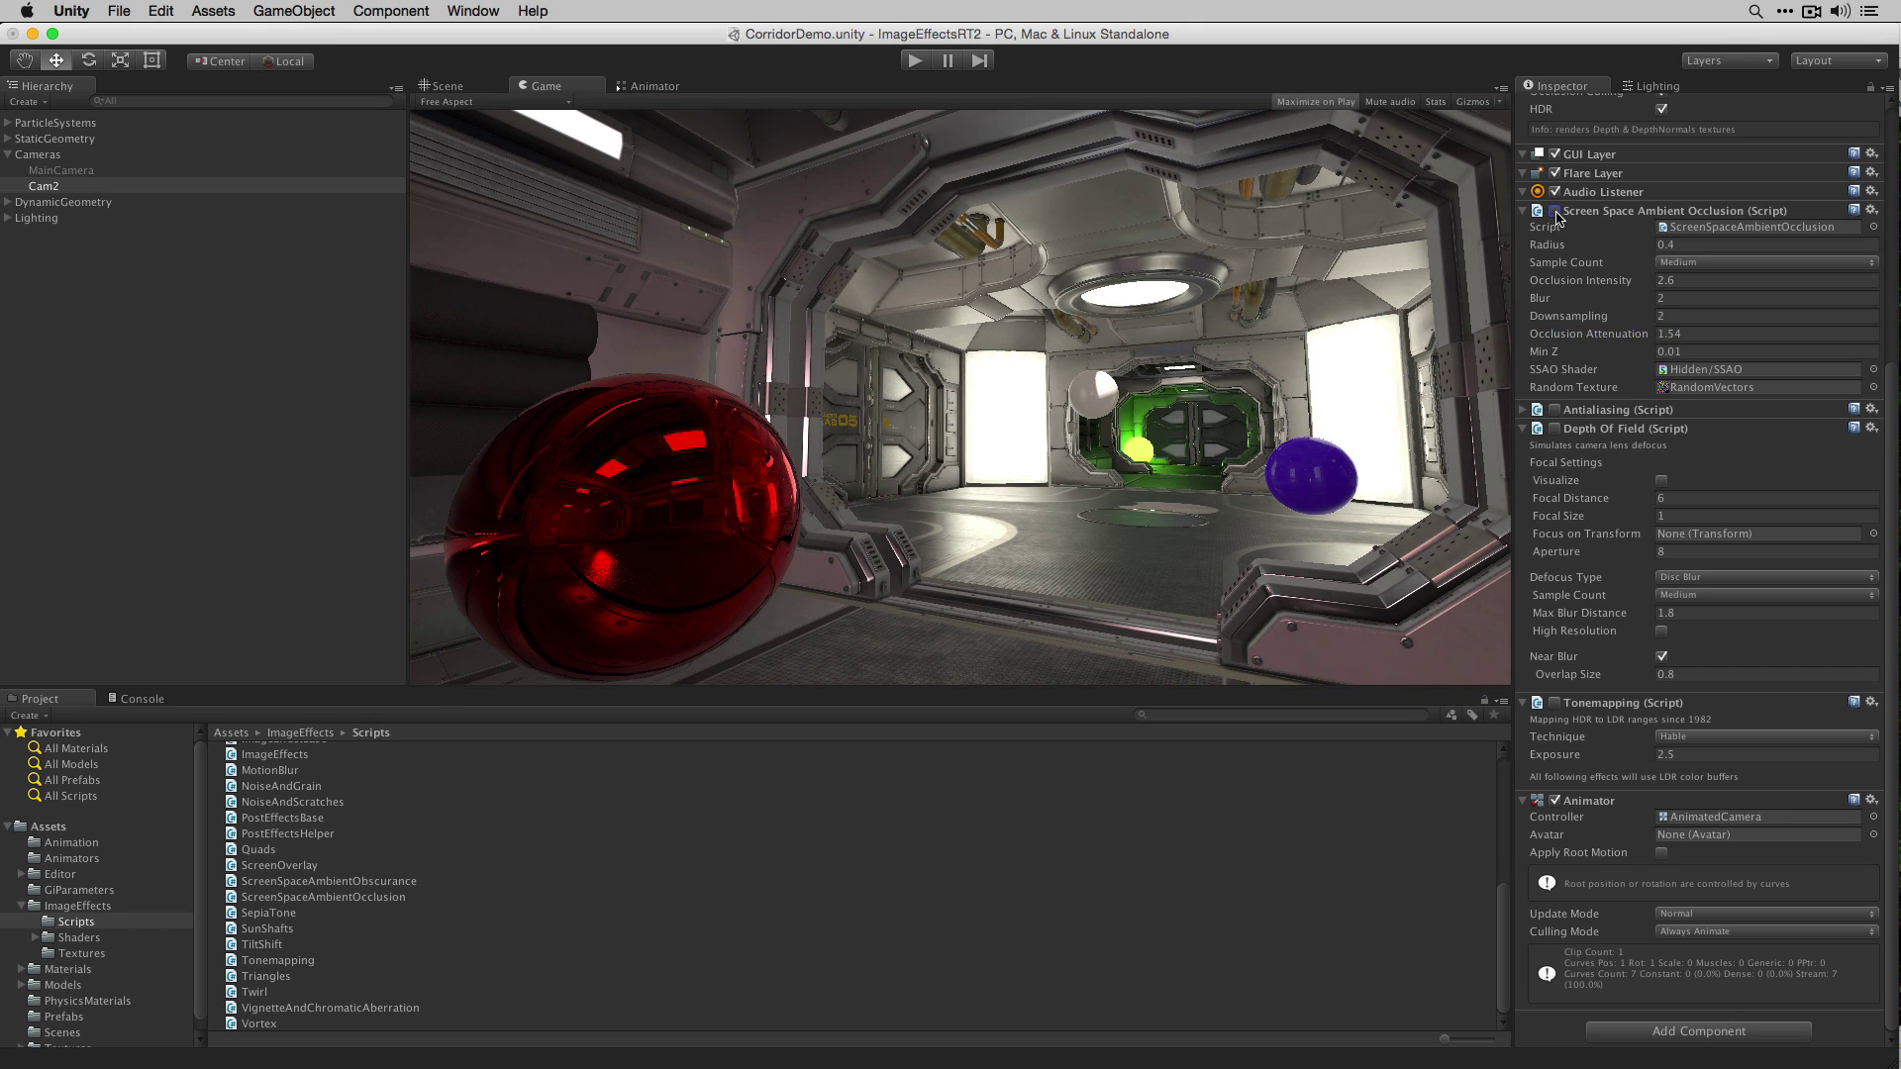
click(1555, 211)
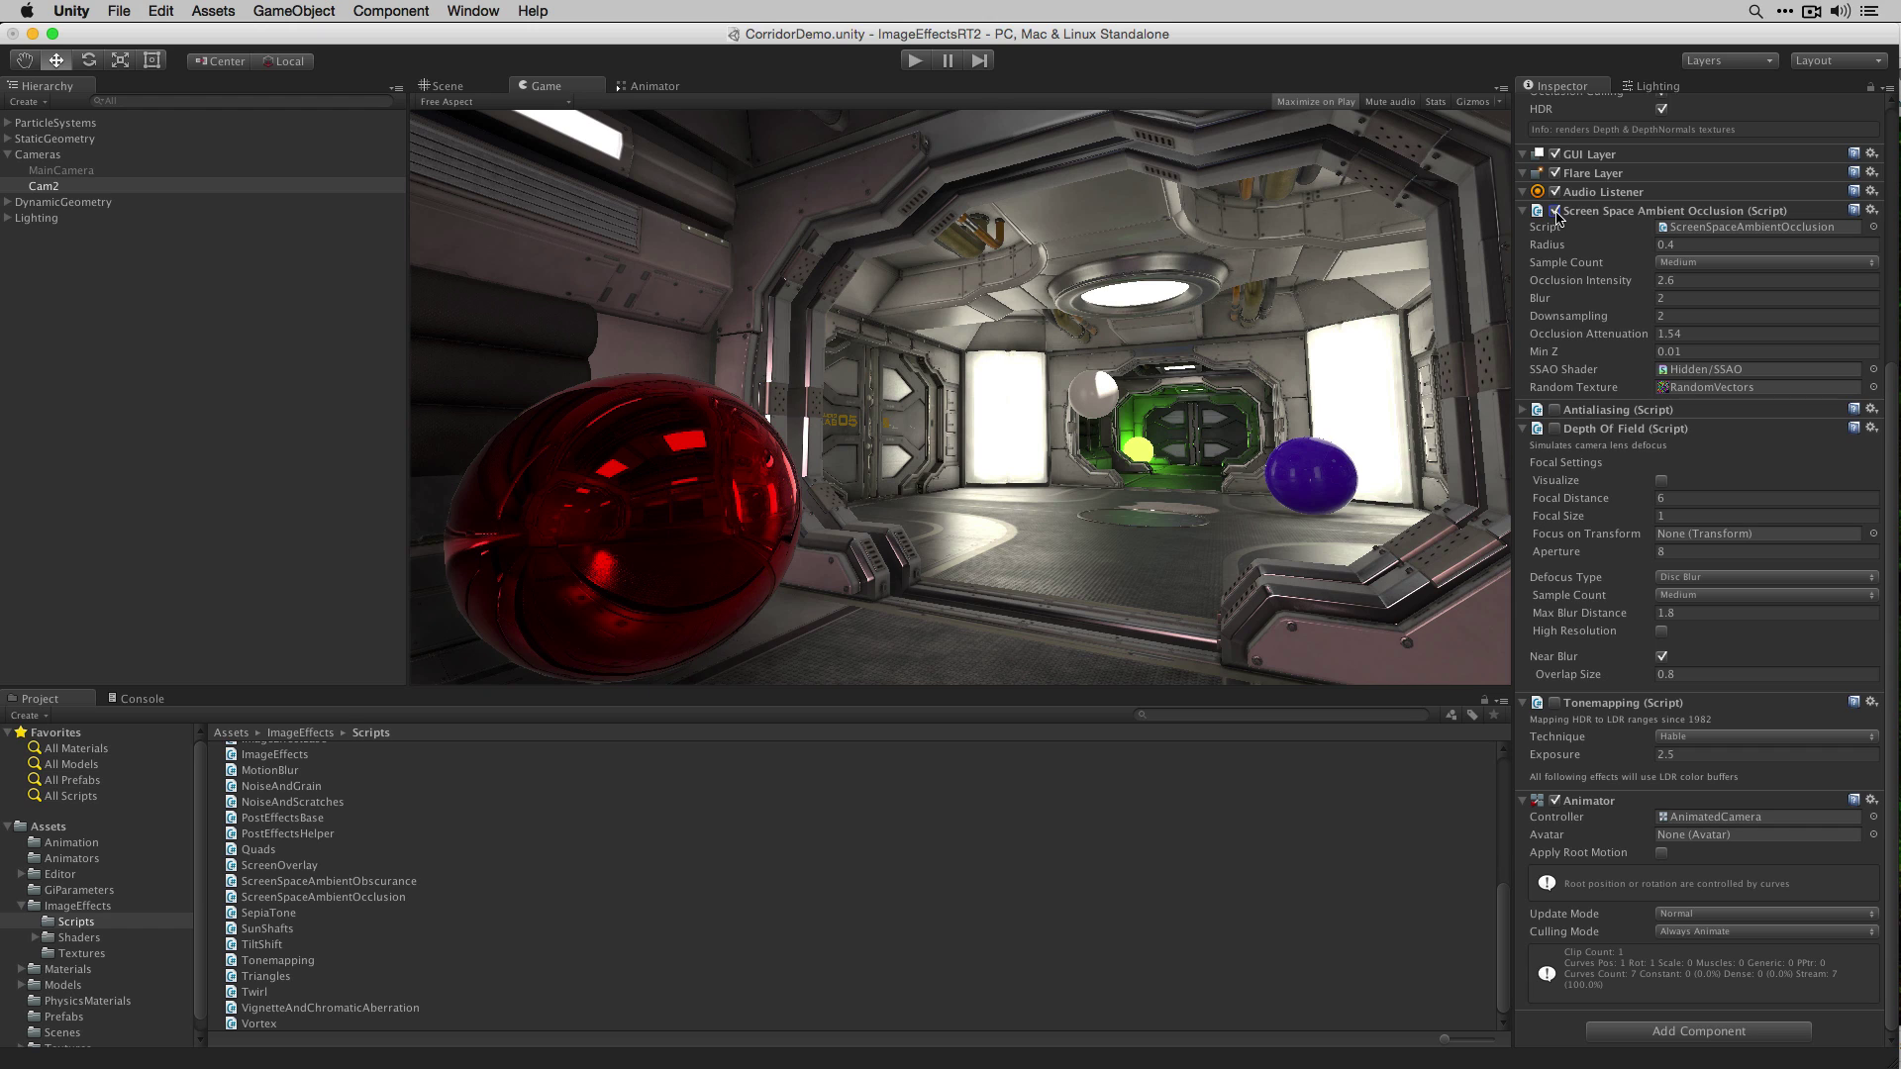
Step: Set Screen Space Ambient Occlusion's Occlusion Intensity to 1.69 and compare the scene with the effect off and on
drag(1650, 284, 1649, 315)
click(1556, 211)
click(1556, 211)
click(1555, 210)
click(1555, 211)
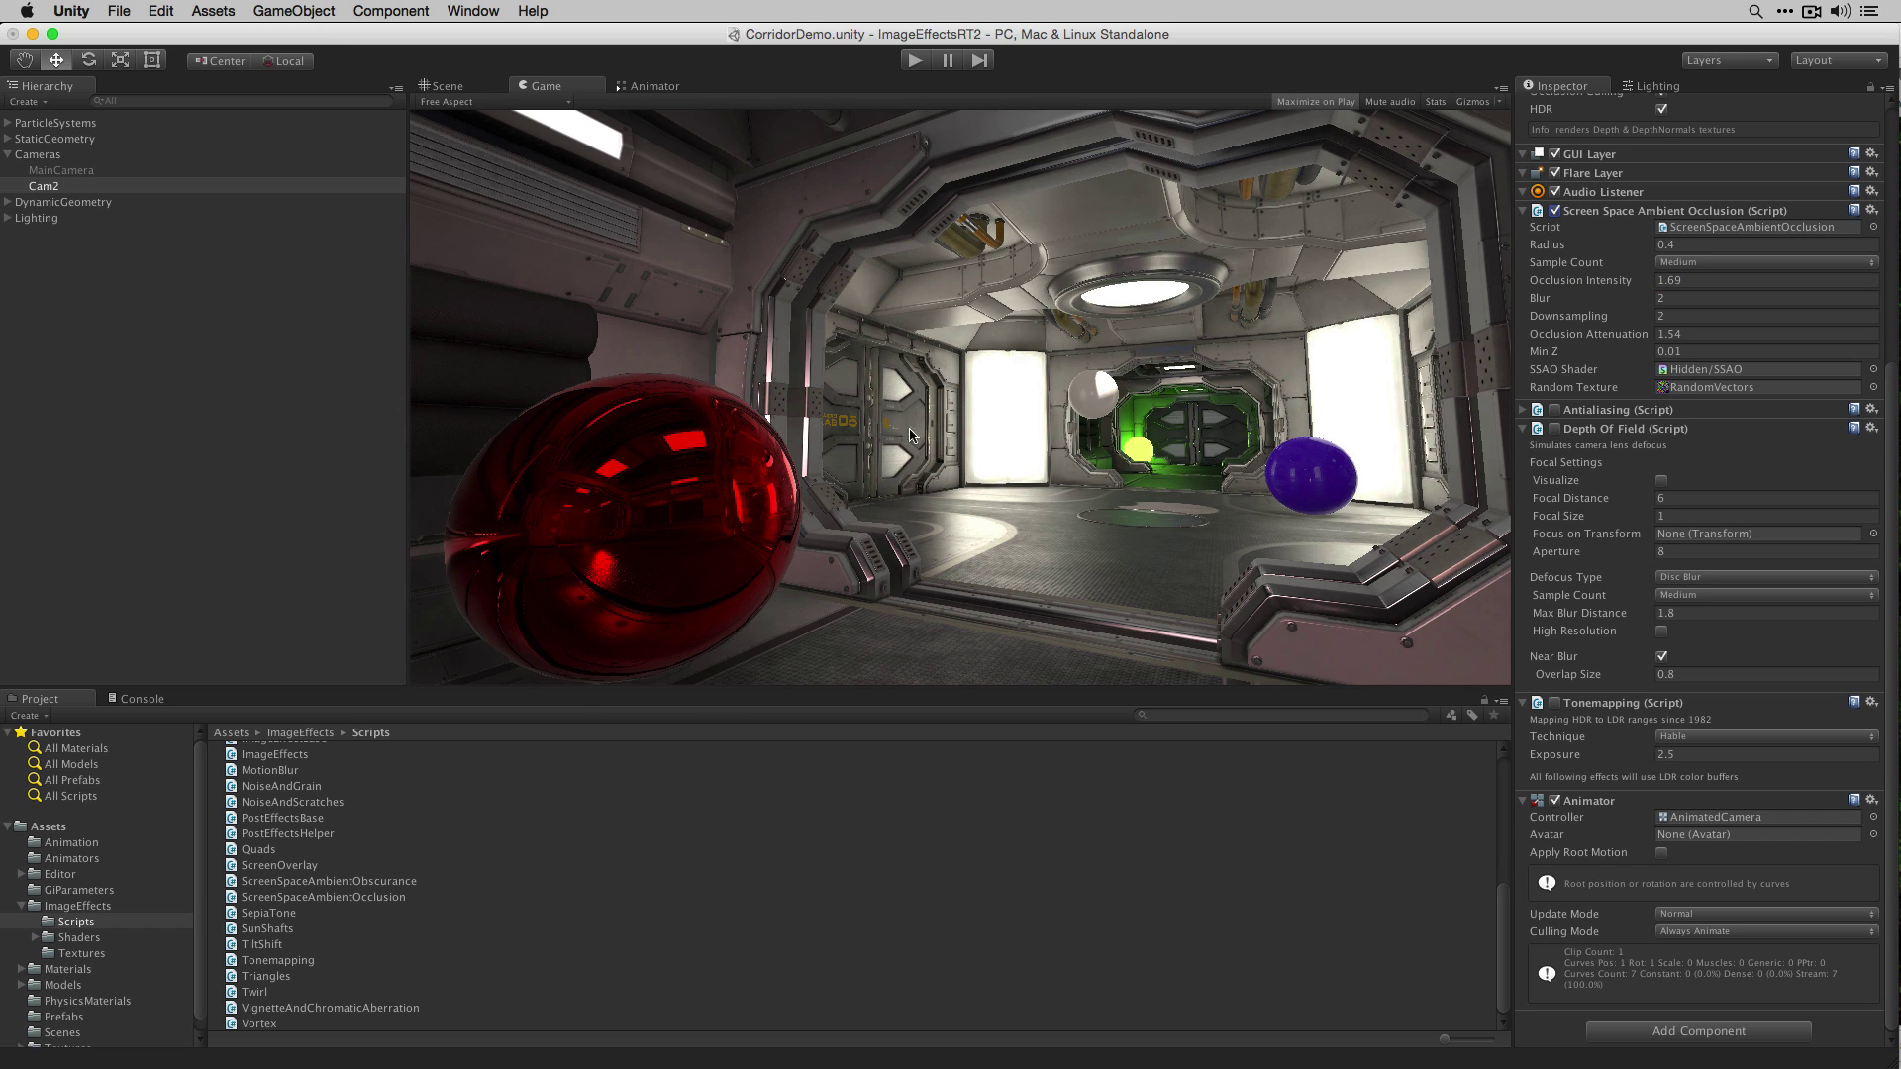
click(1555, 211)
click(1555, 211)
click(1644, 352)
Step: Add the Global Fog rendering image effect to Cam2
click(51, 186)
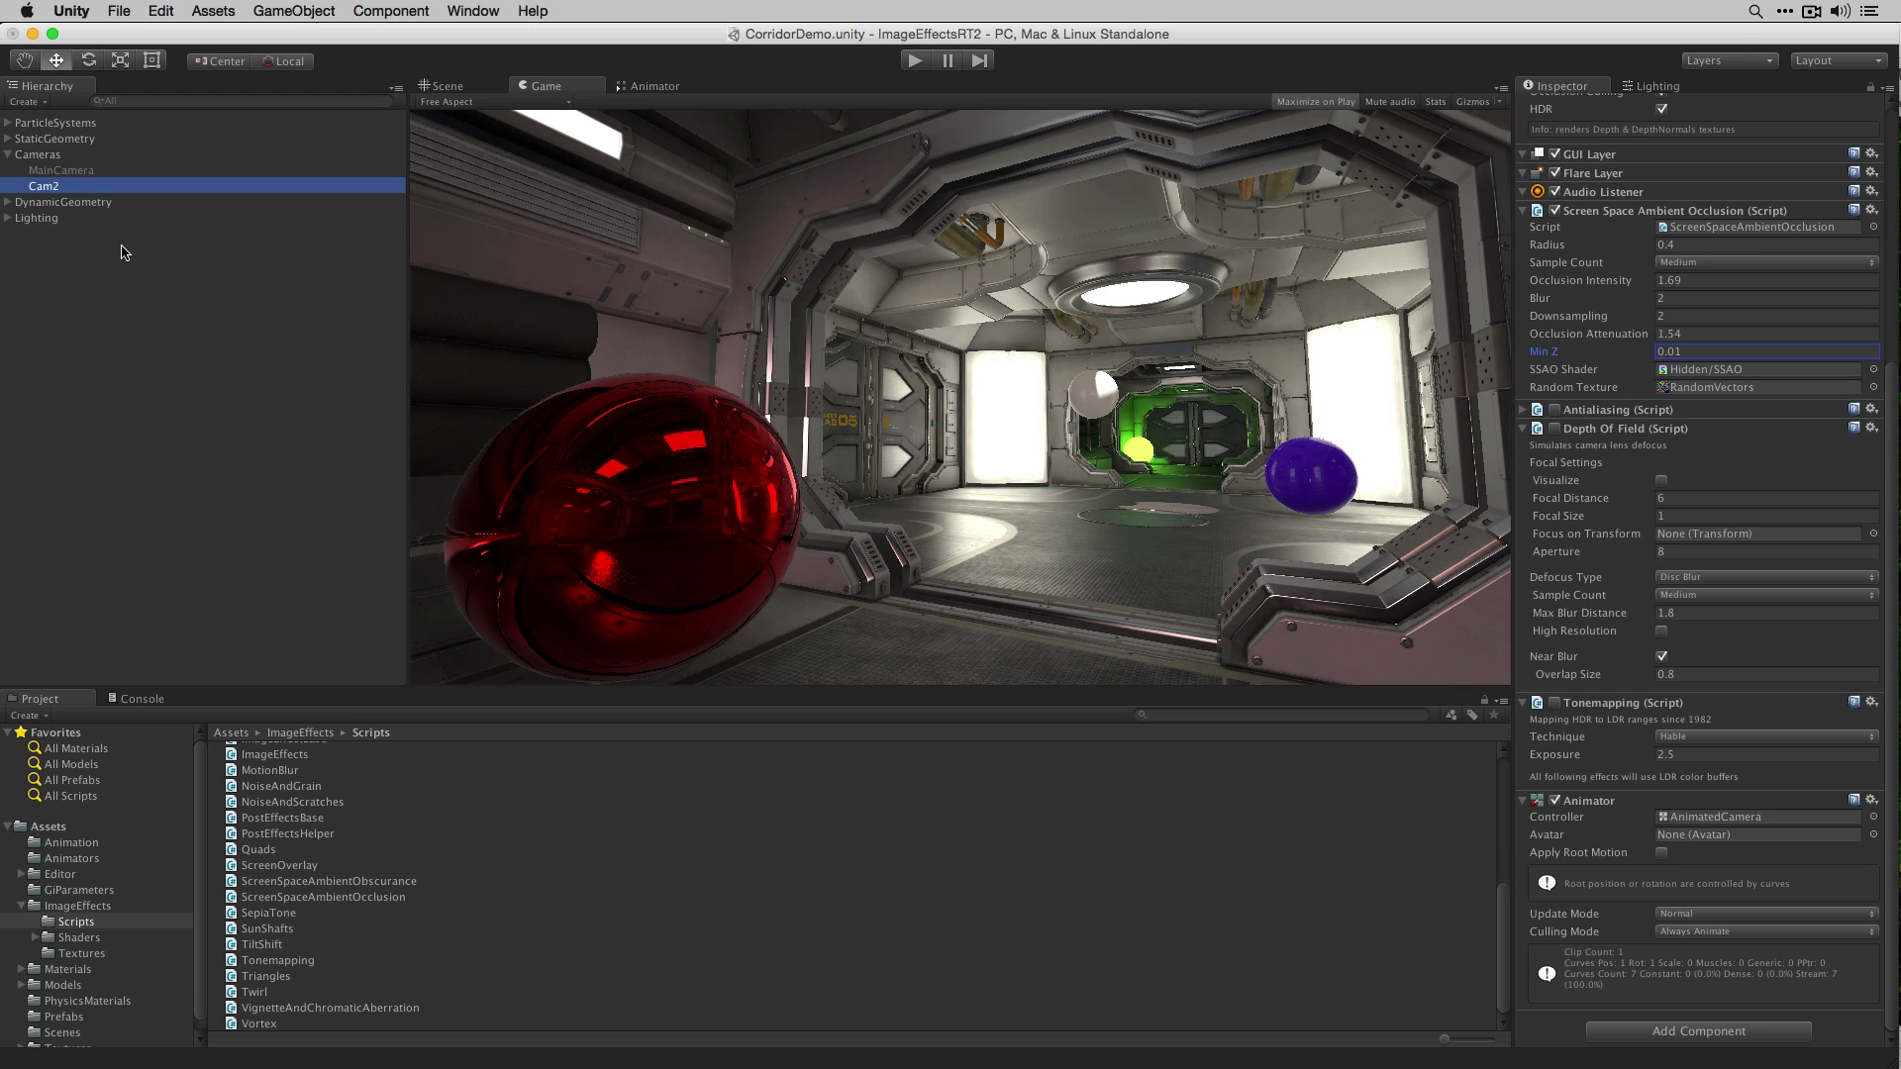
click(396, 10)
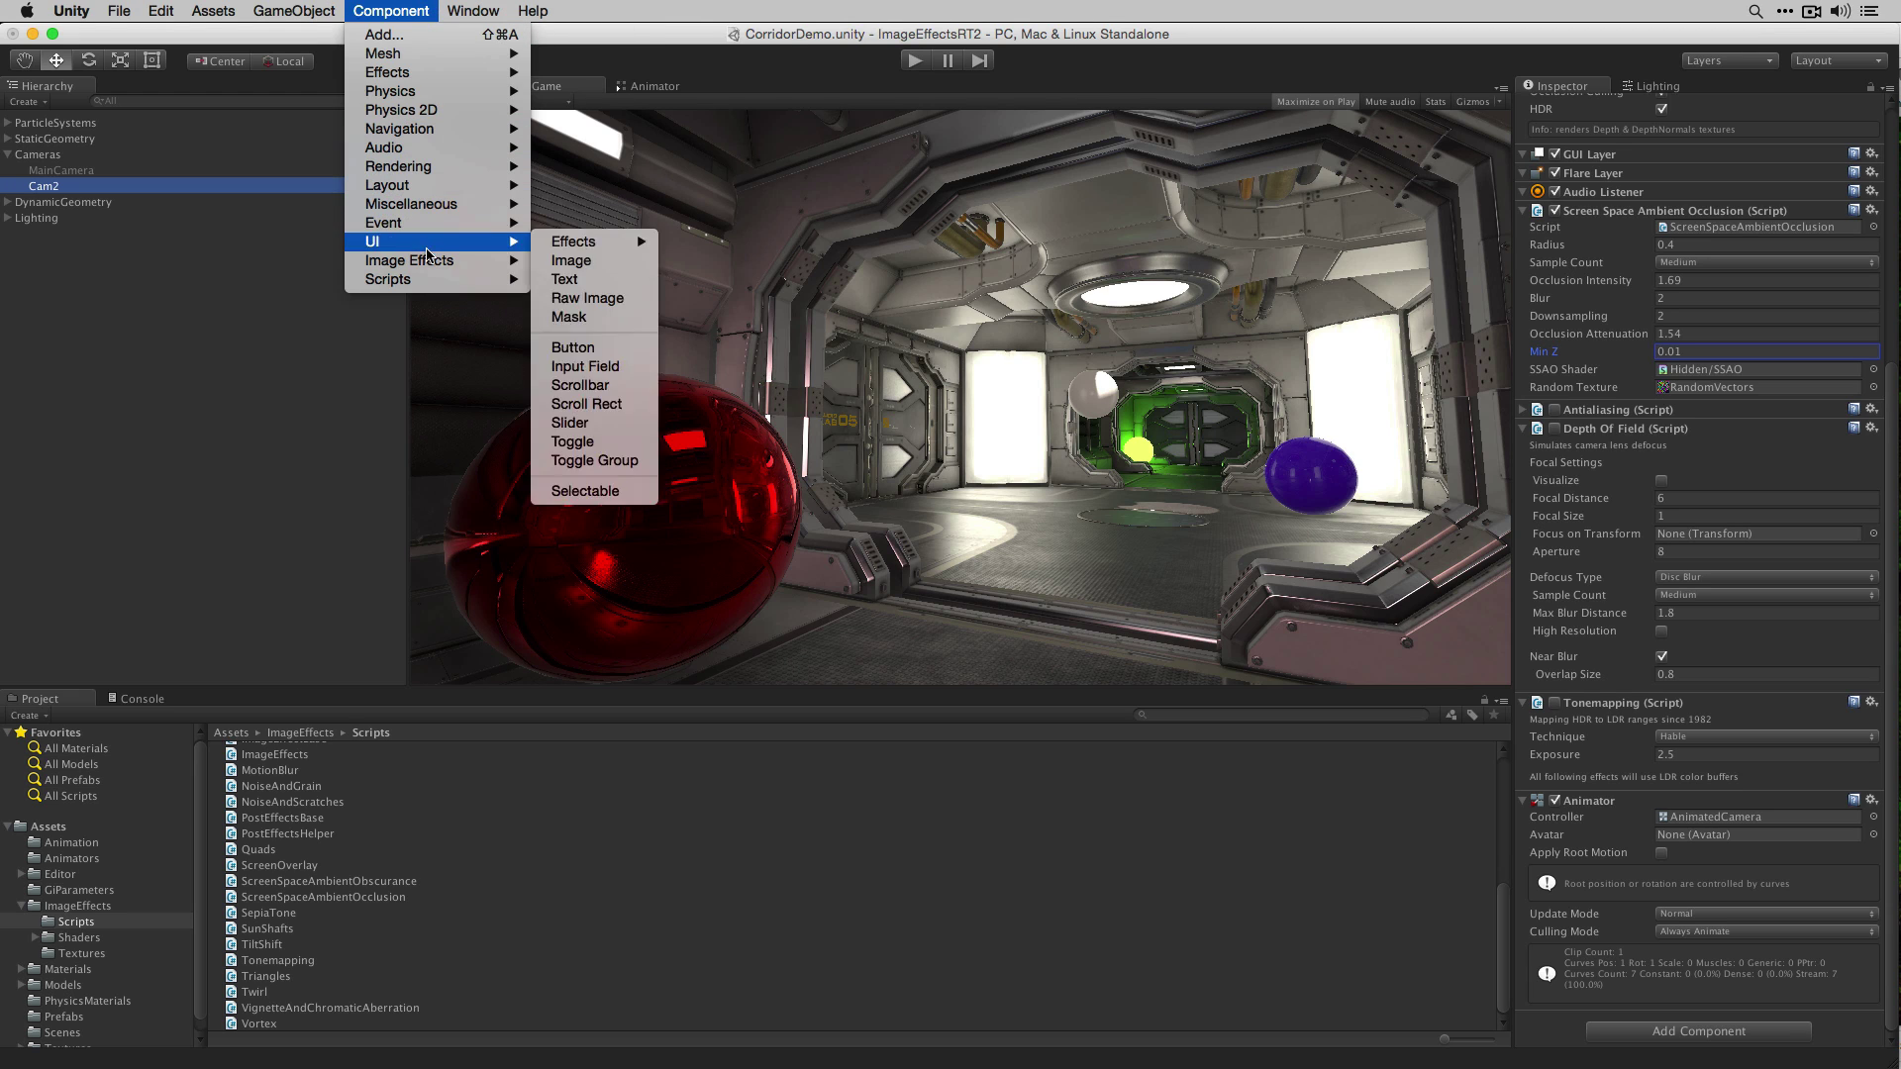
mouse_move(427, 261)
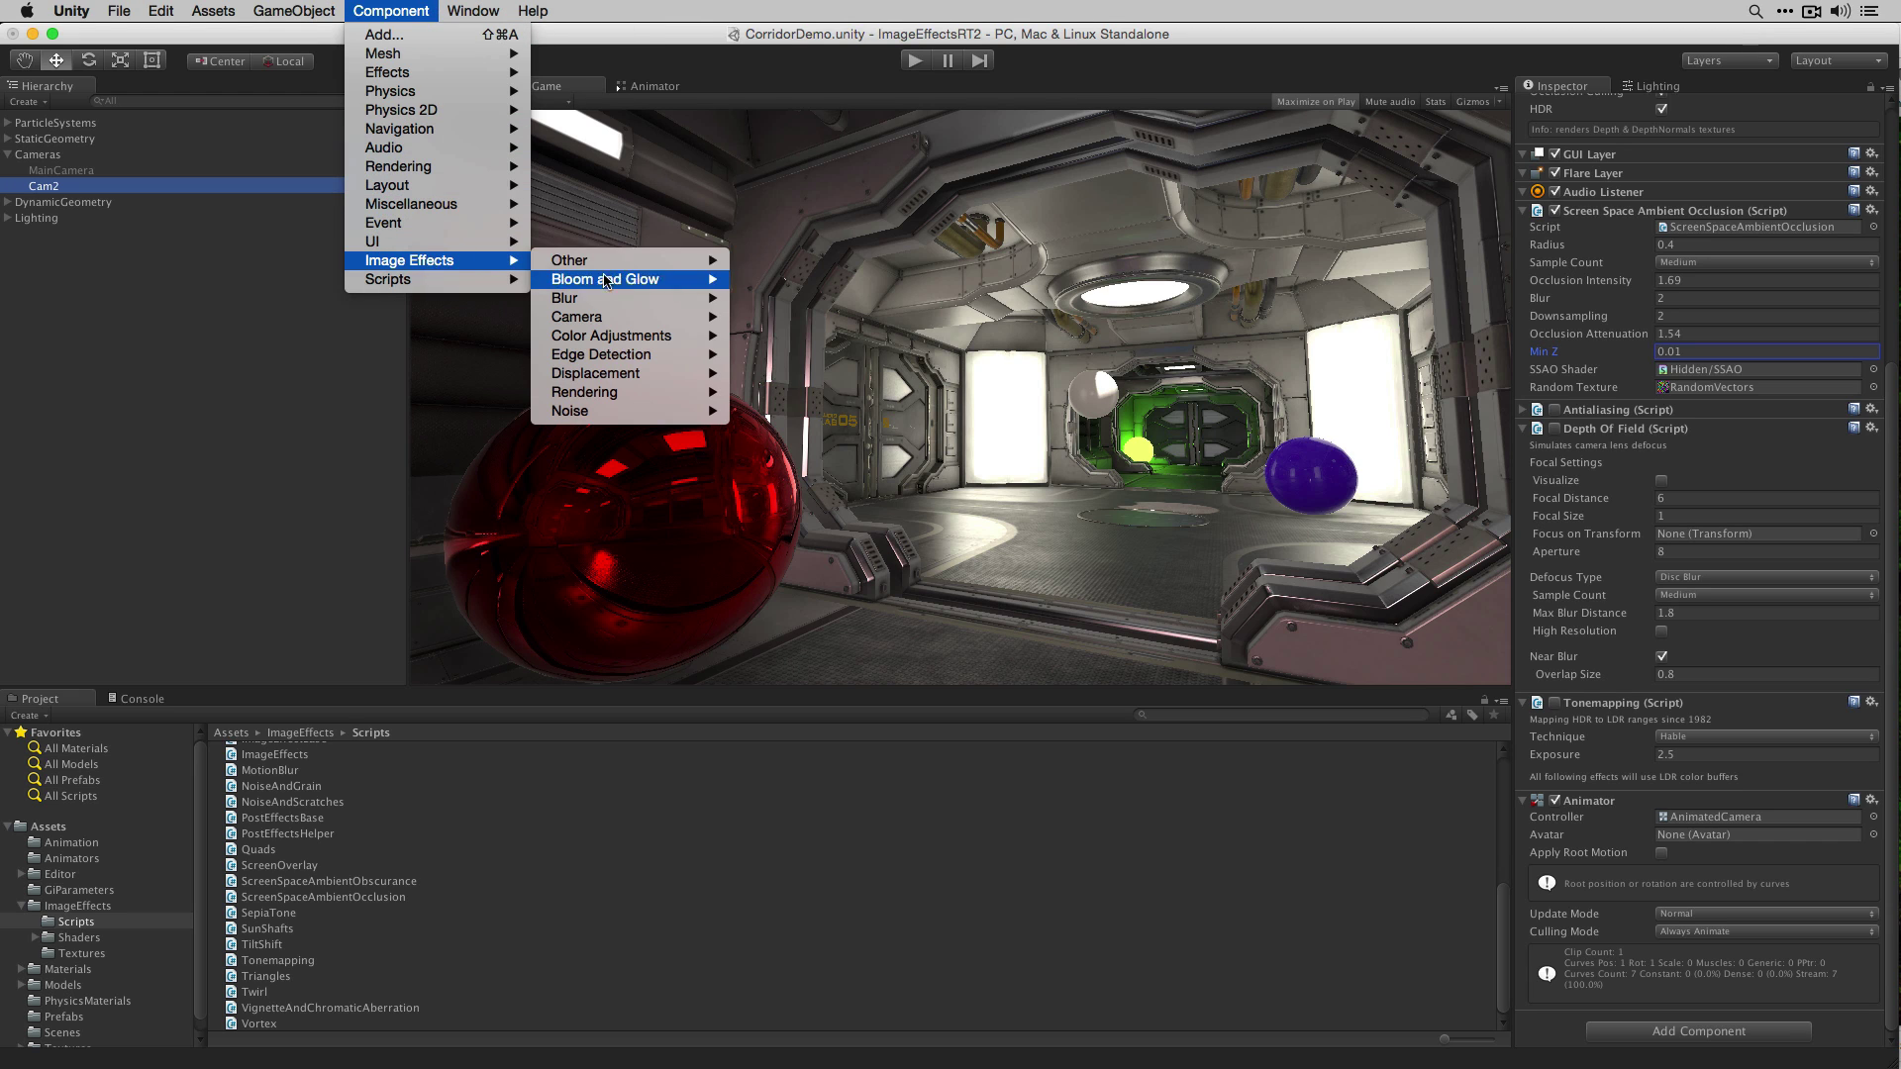
mouse_move(653, 398)
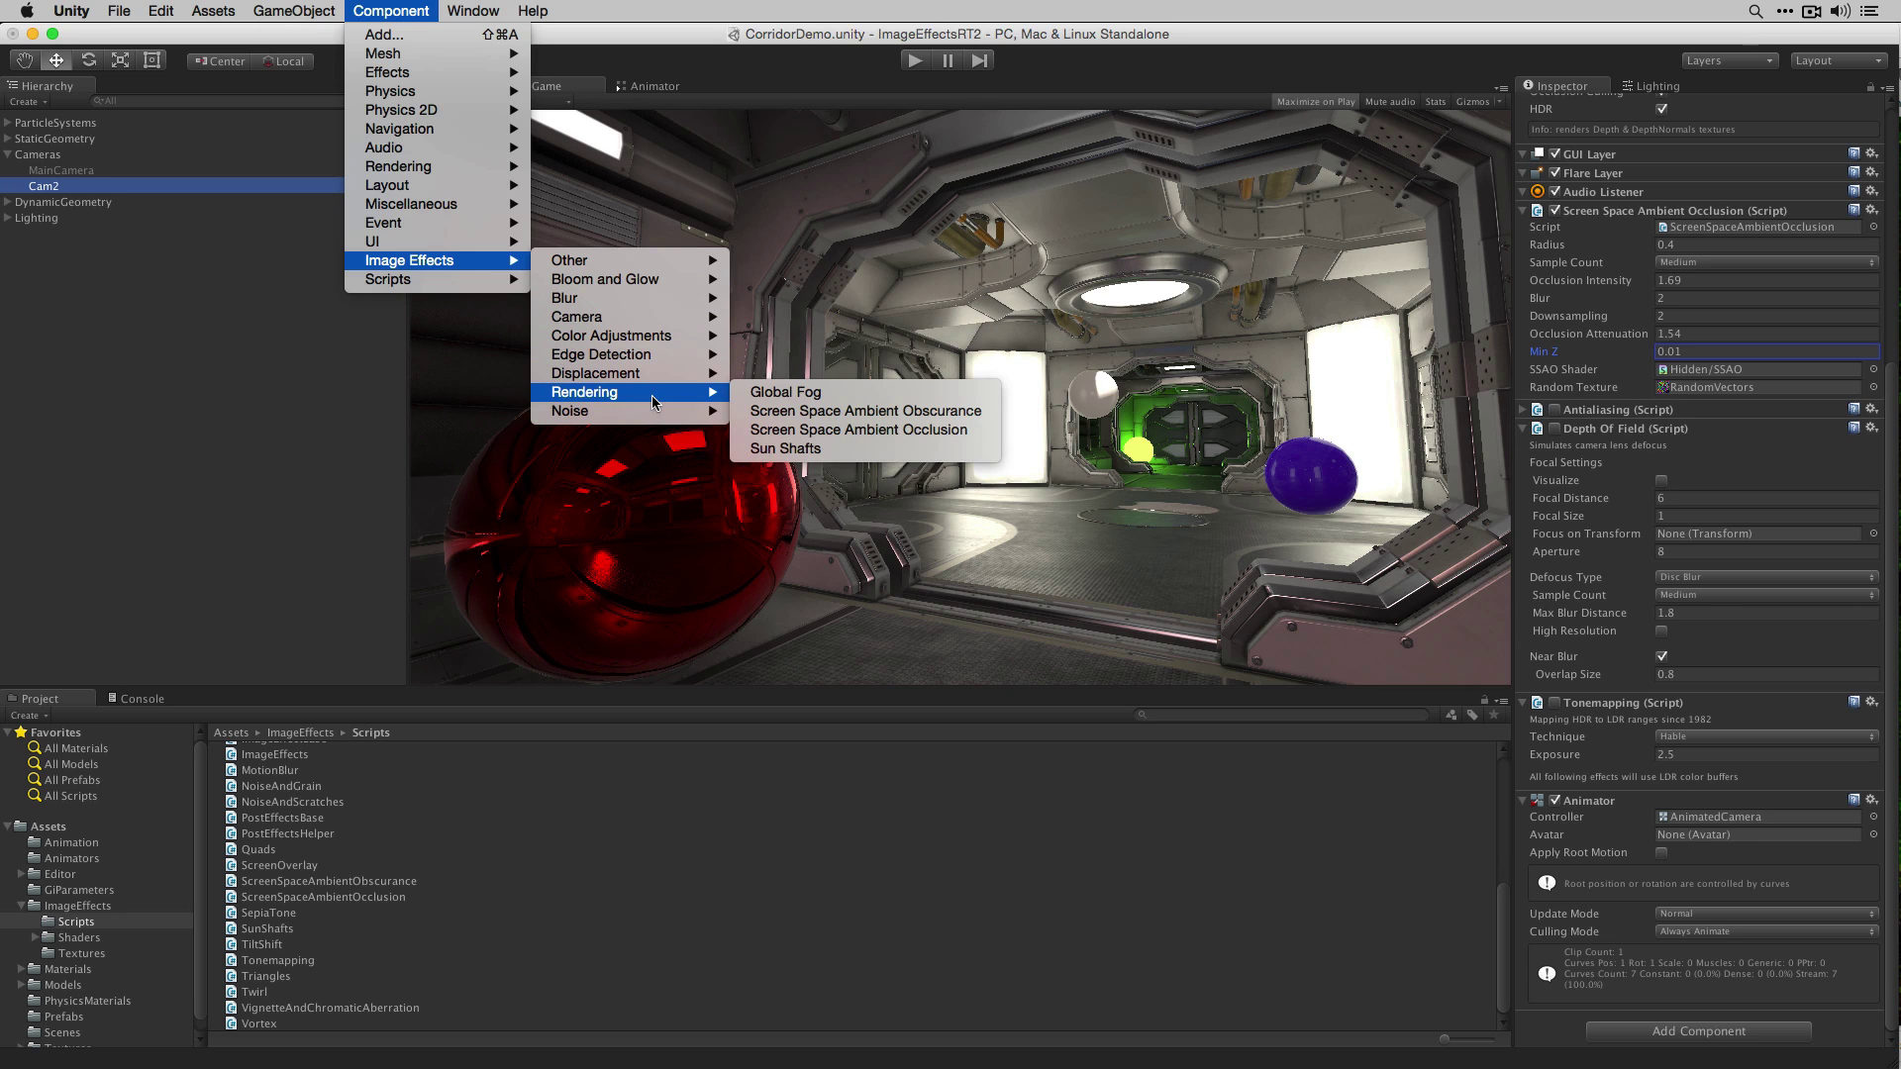
click(867, 399)
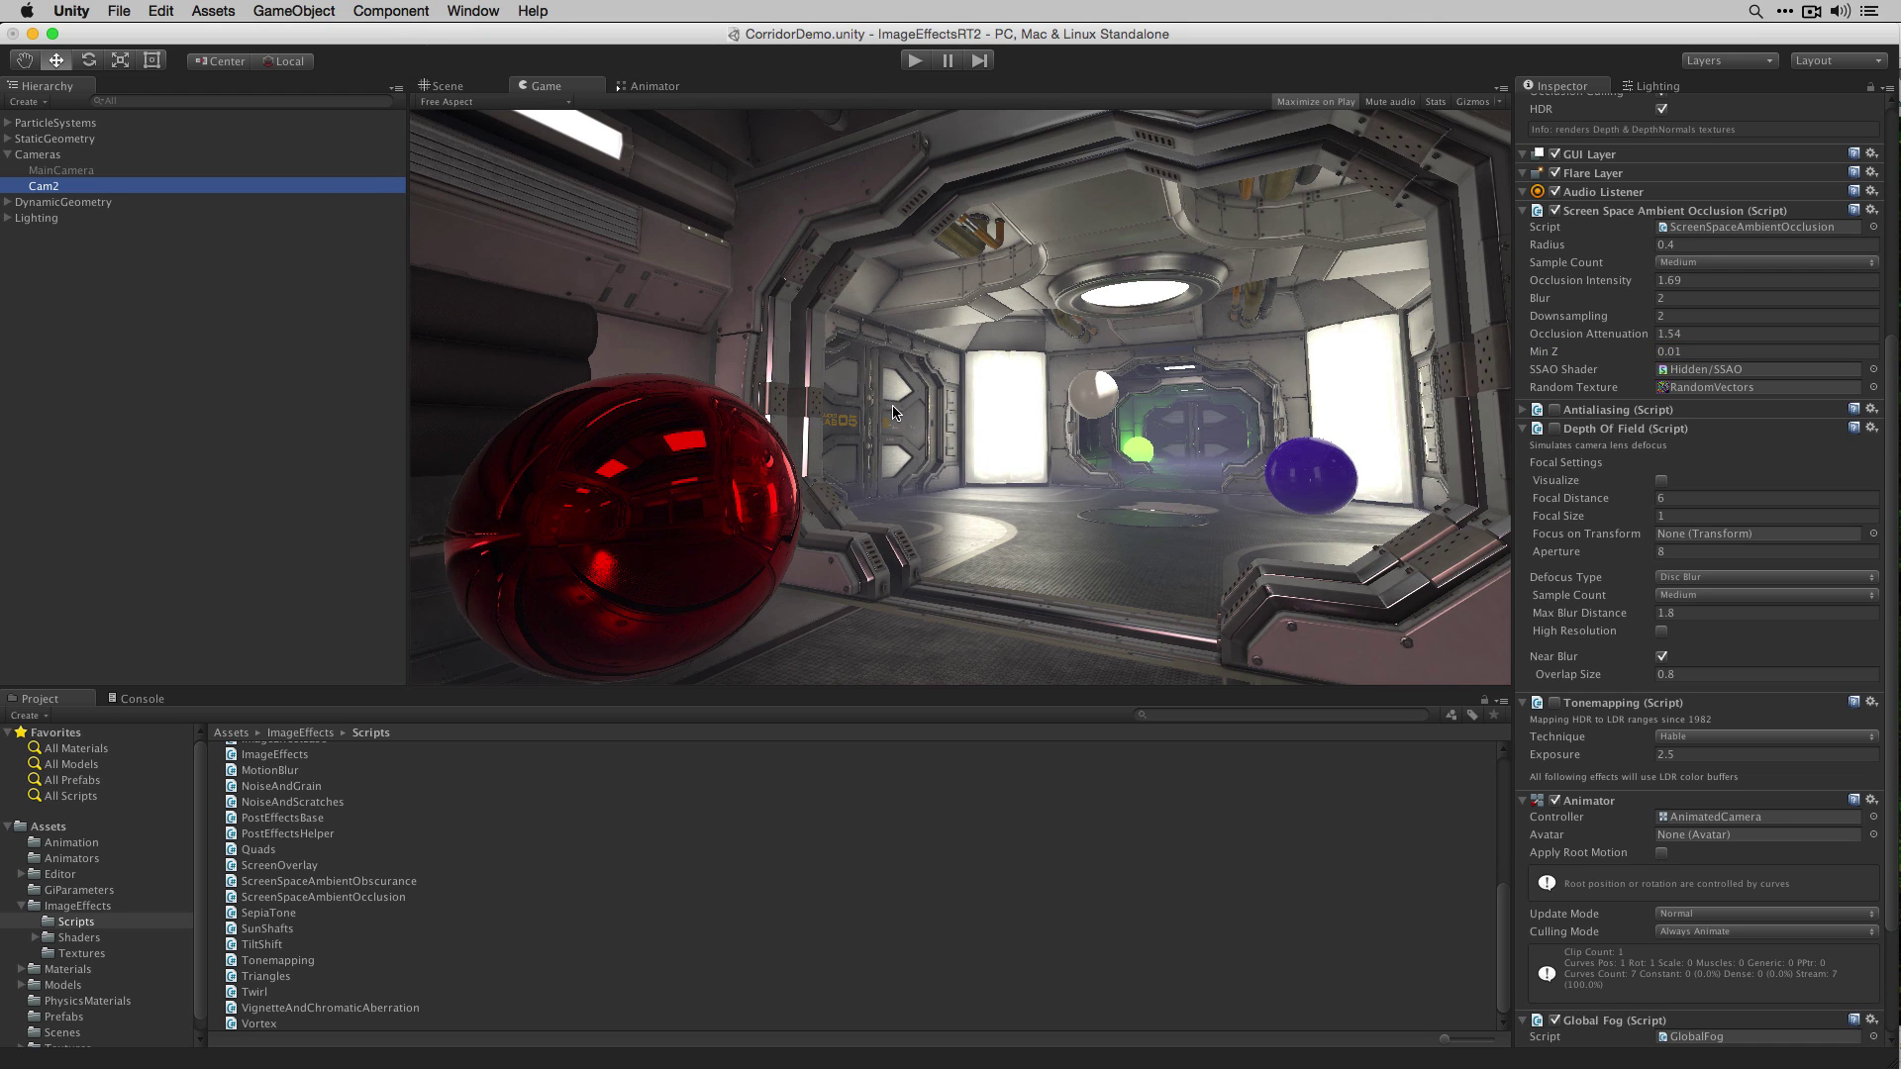
Step: Reorder Cam2's components so Global Fog sits directly below Screen Space Ambient Occlusion, above Antialiasing
scroll(1627, 517, down, 5)
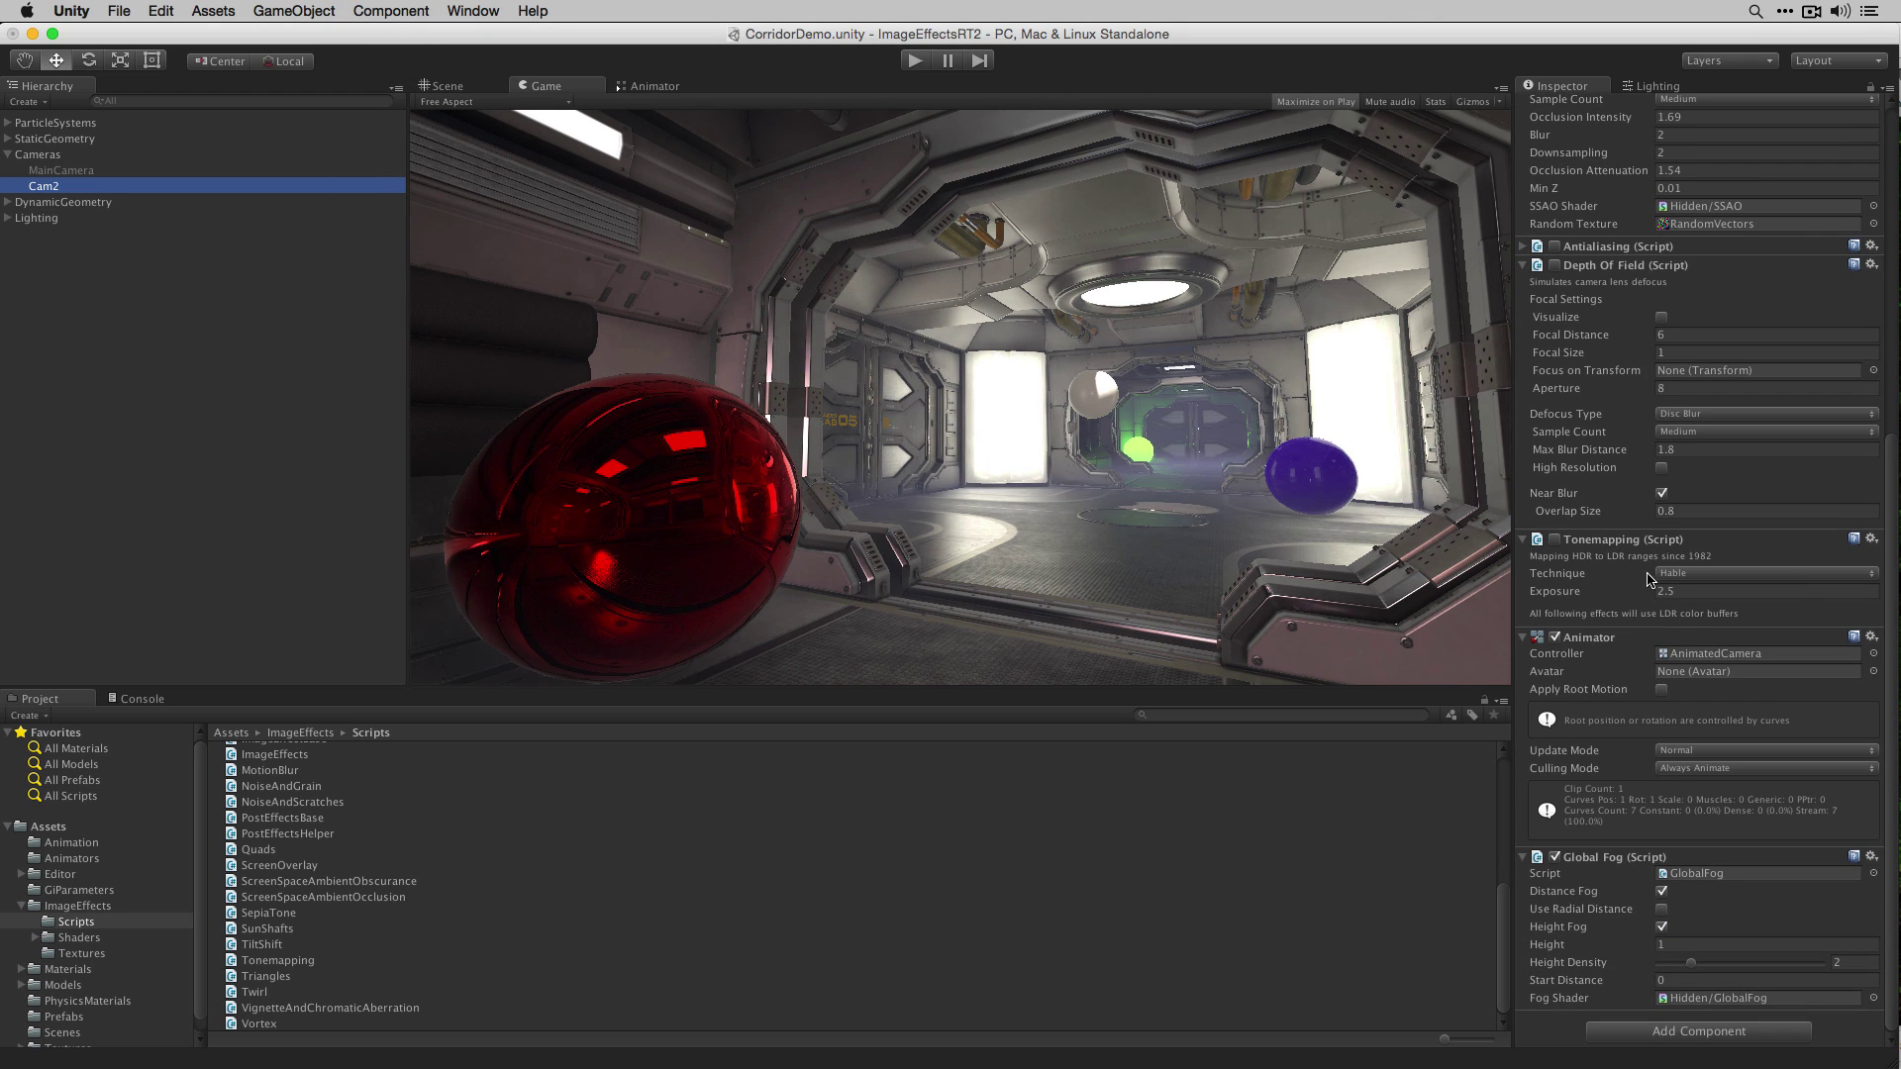
click(1871, 857)
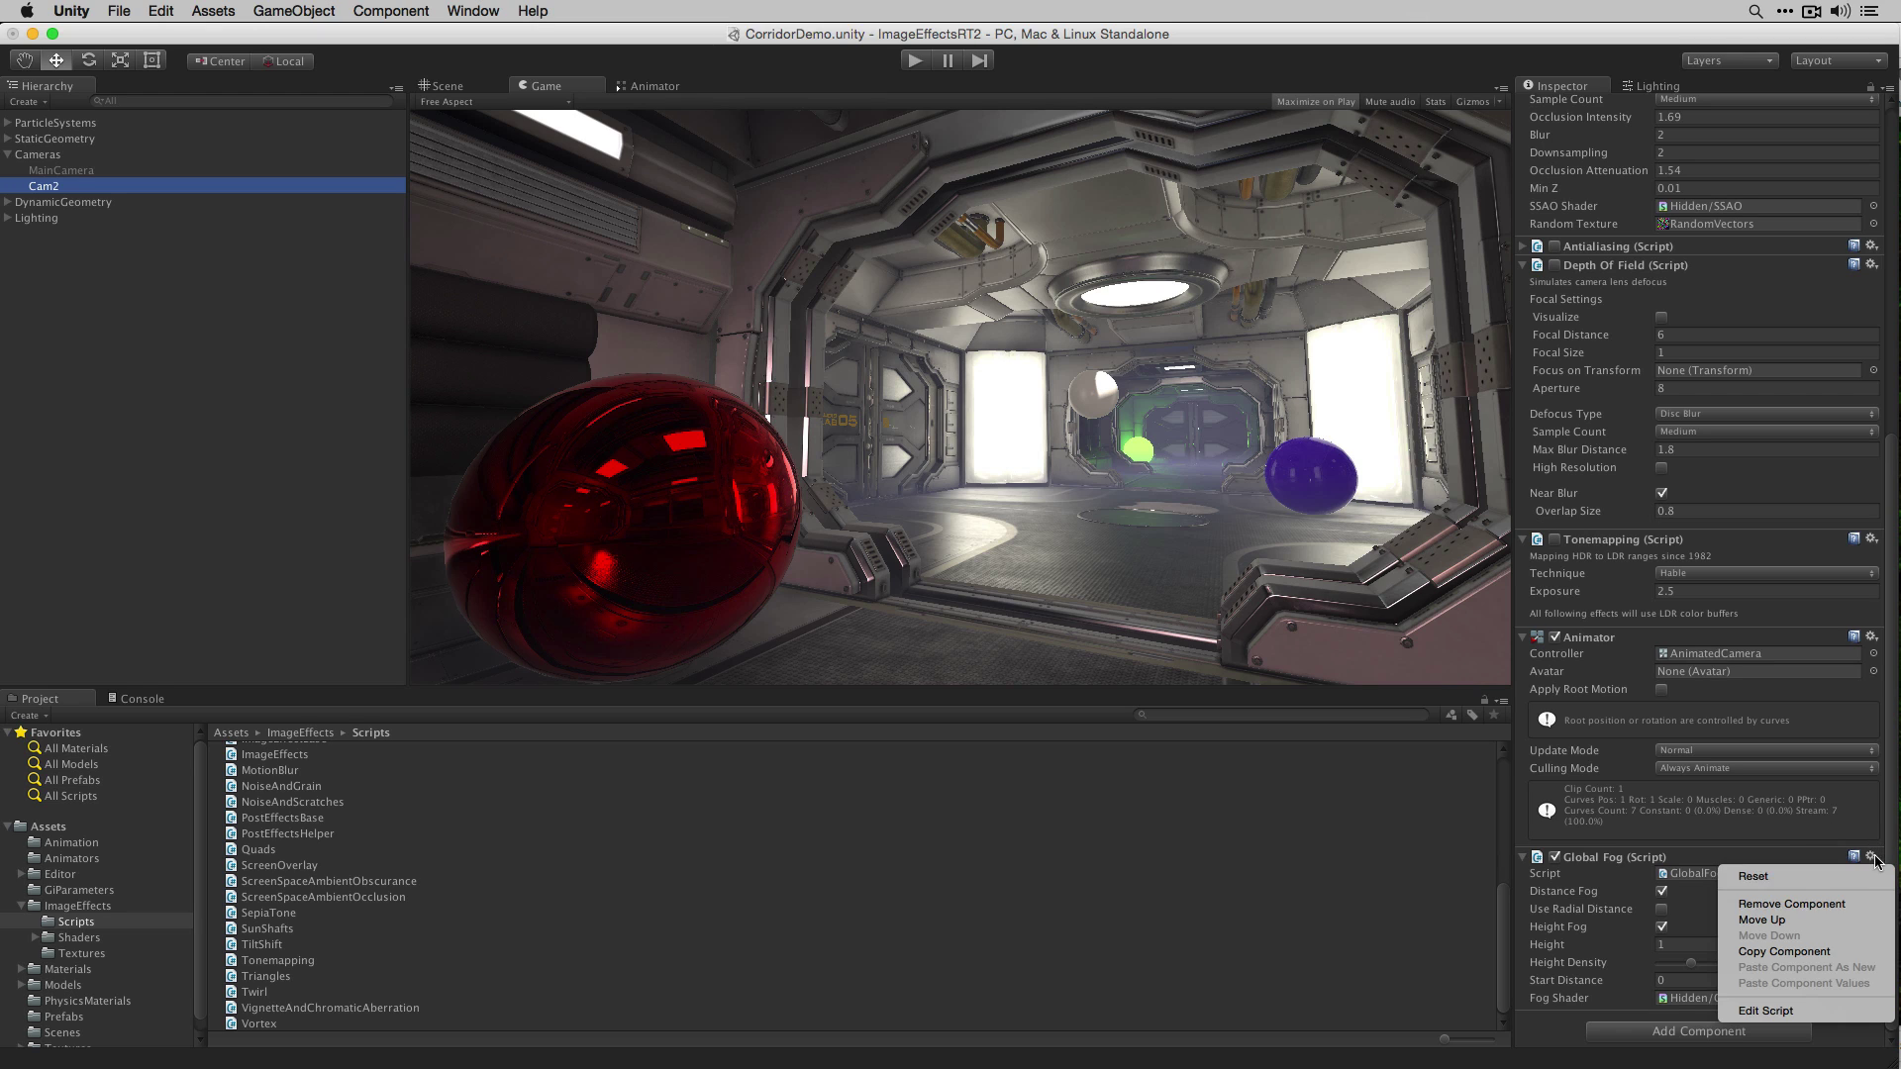
click(1862, 920)
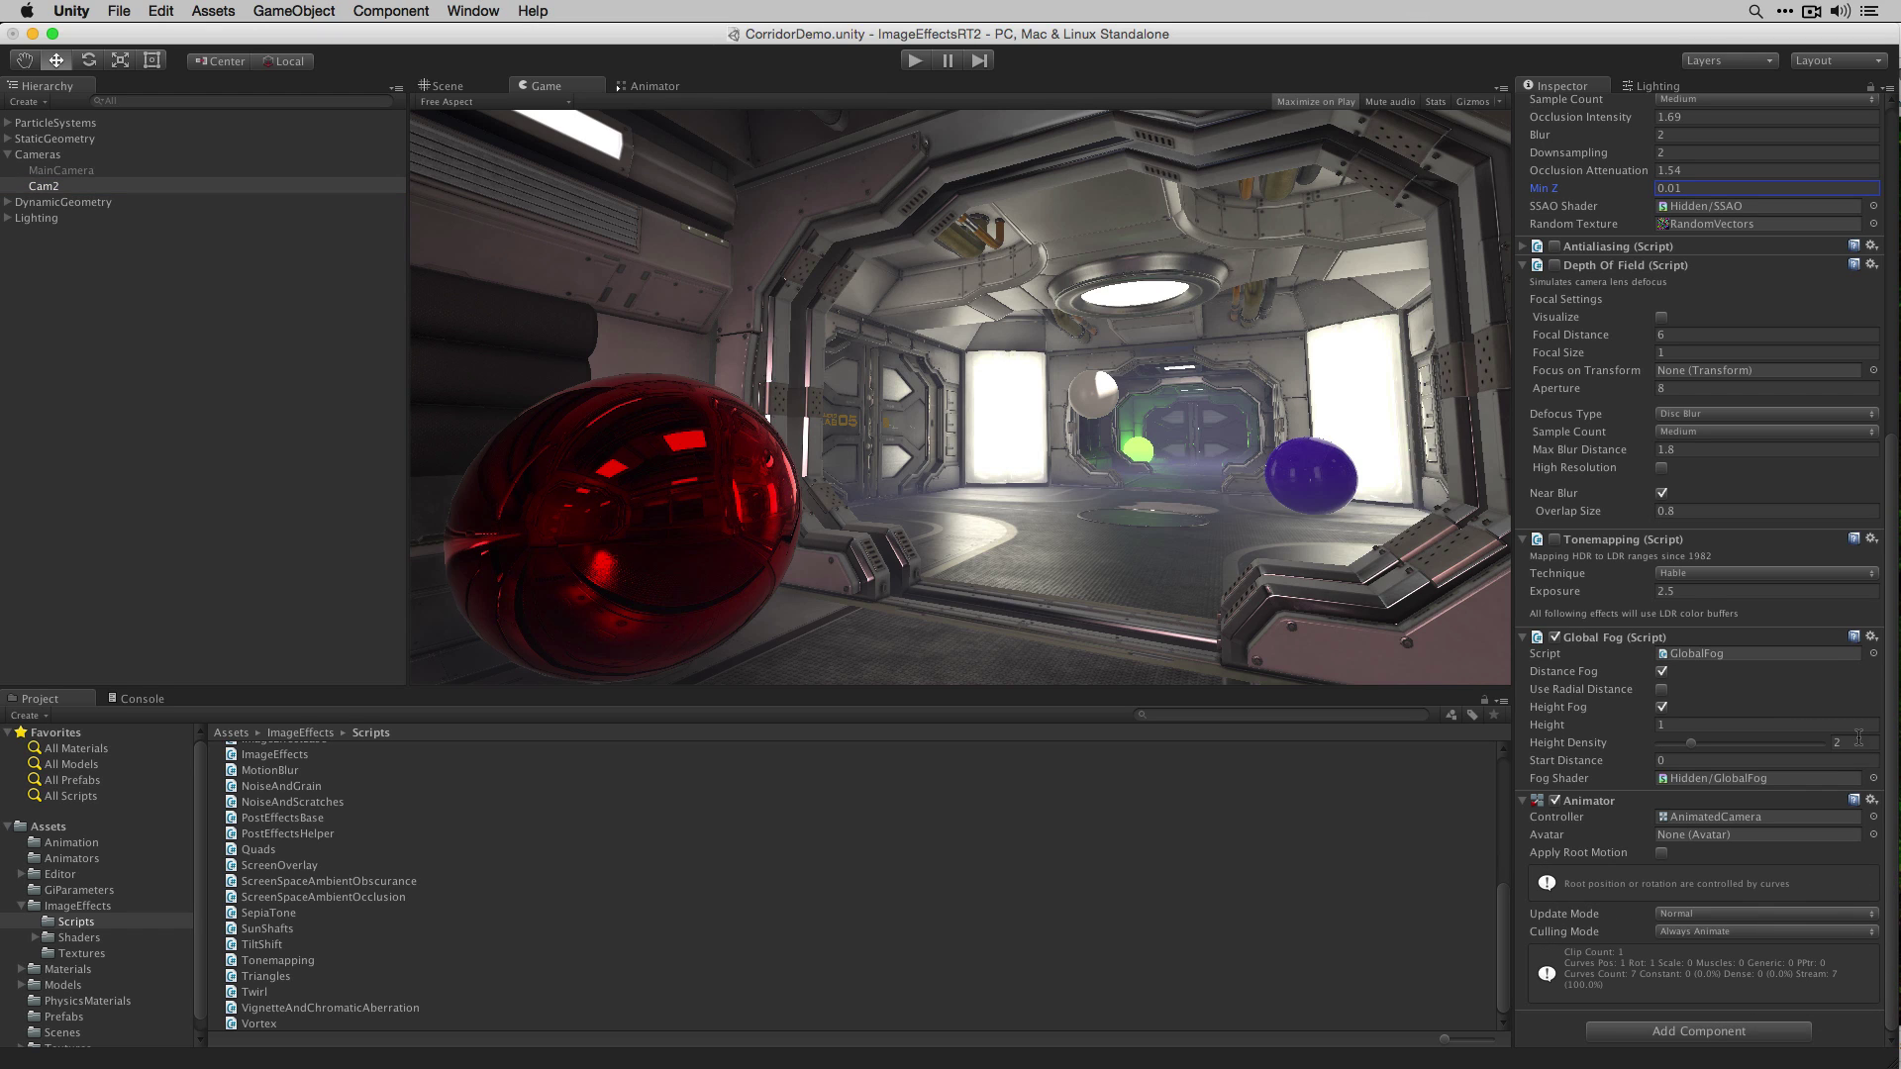
click(1871, 637)
click(1853, 703)
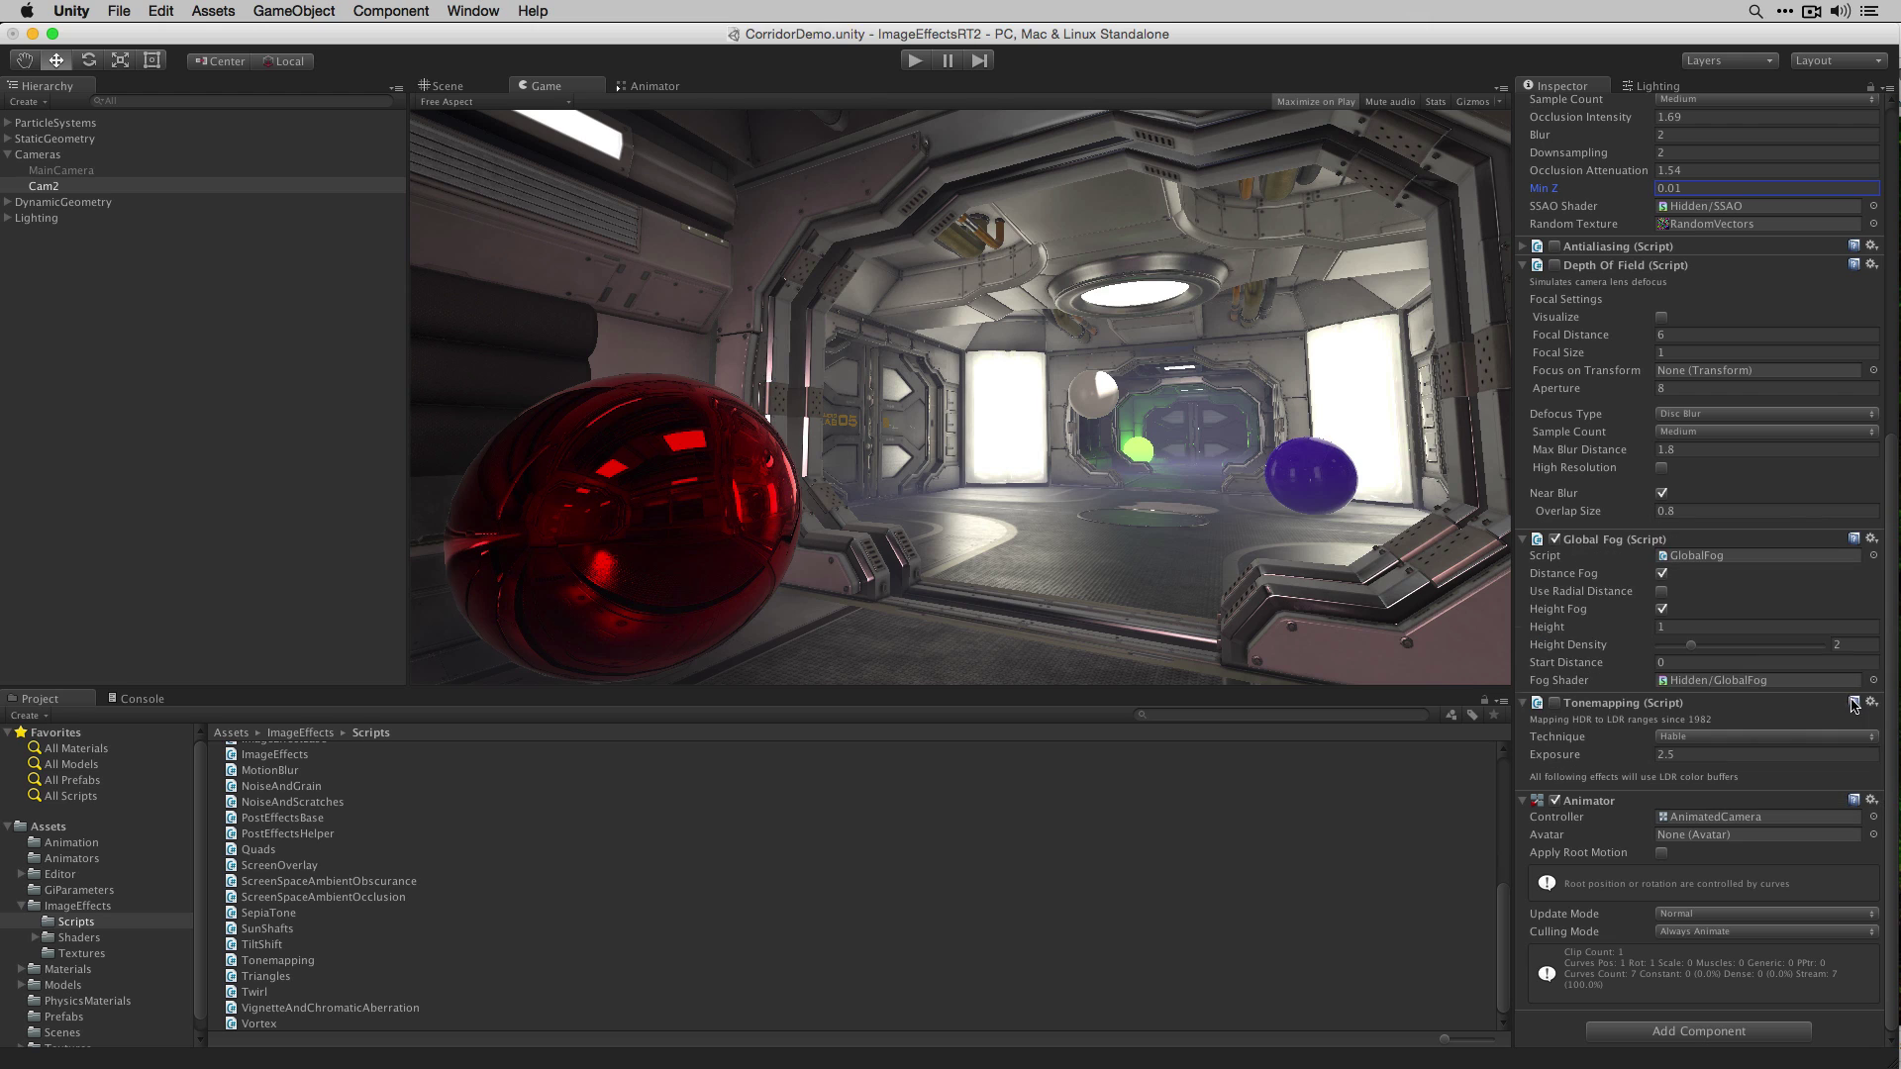
click(1871, 538)
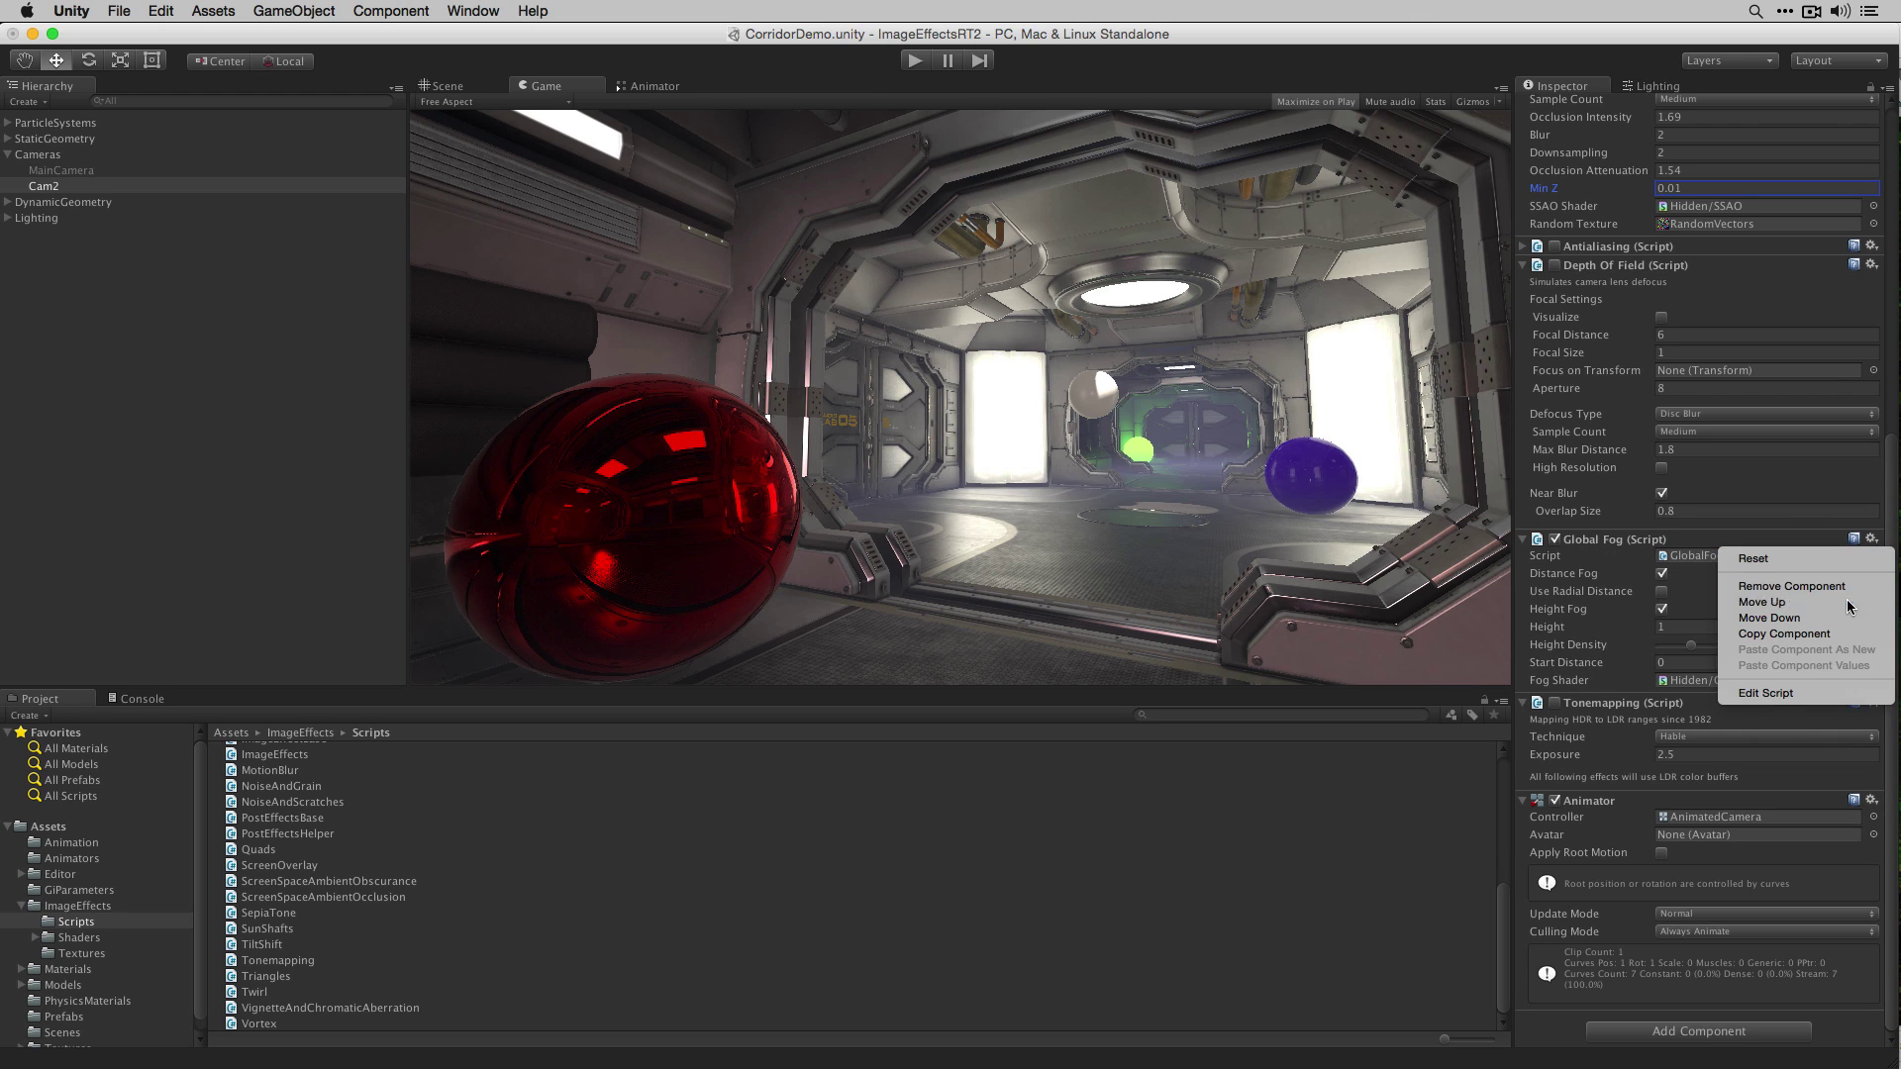
click(1849, 602)
scroll(1861, 446, up, 3)
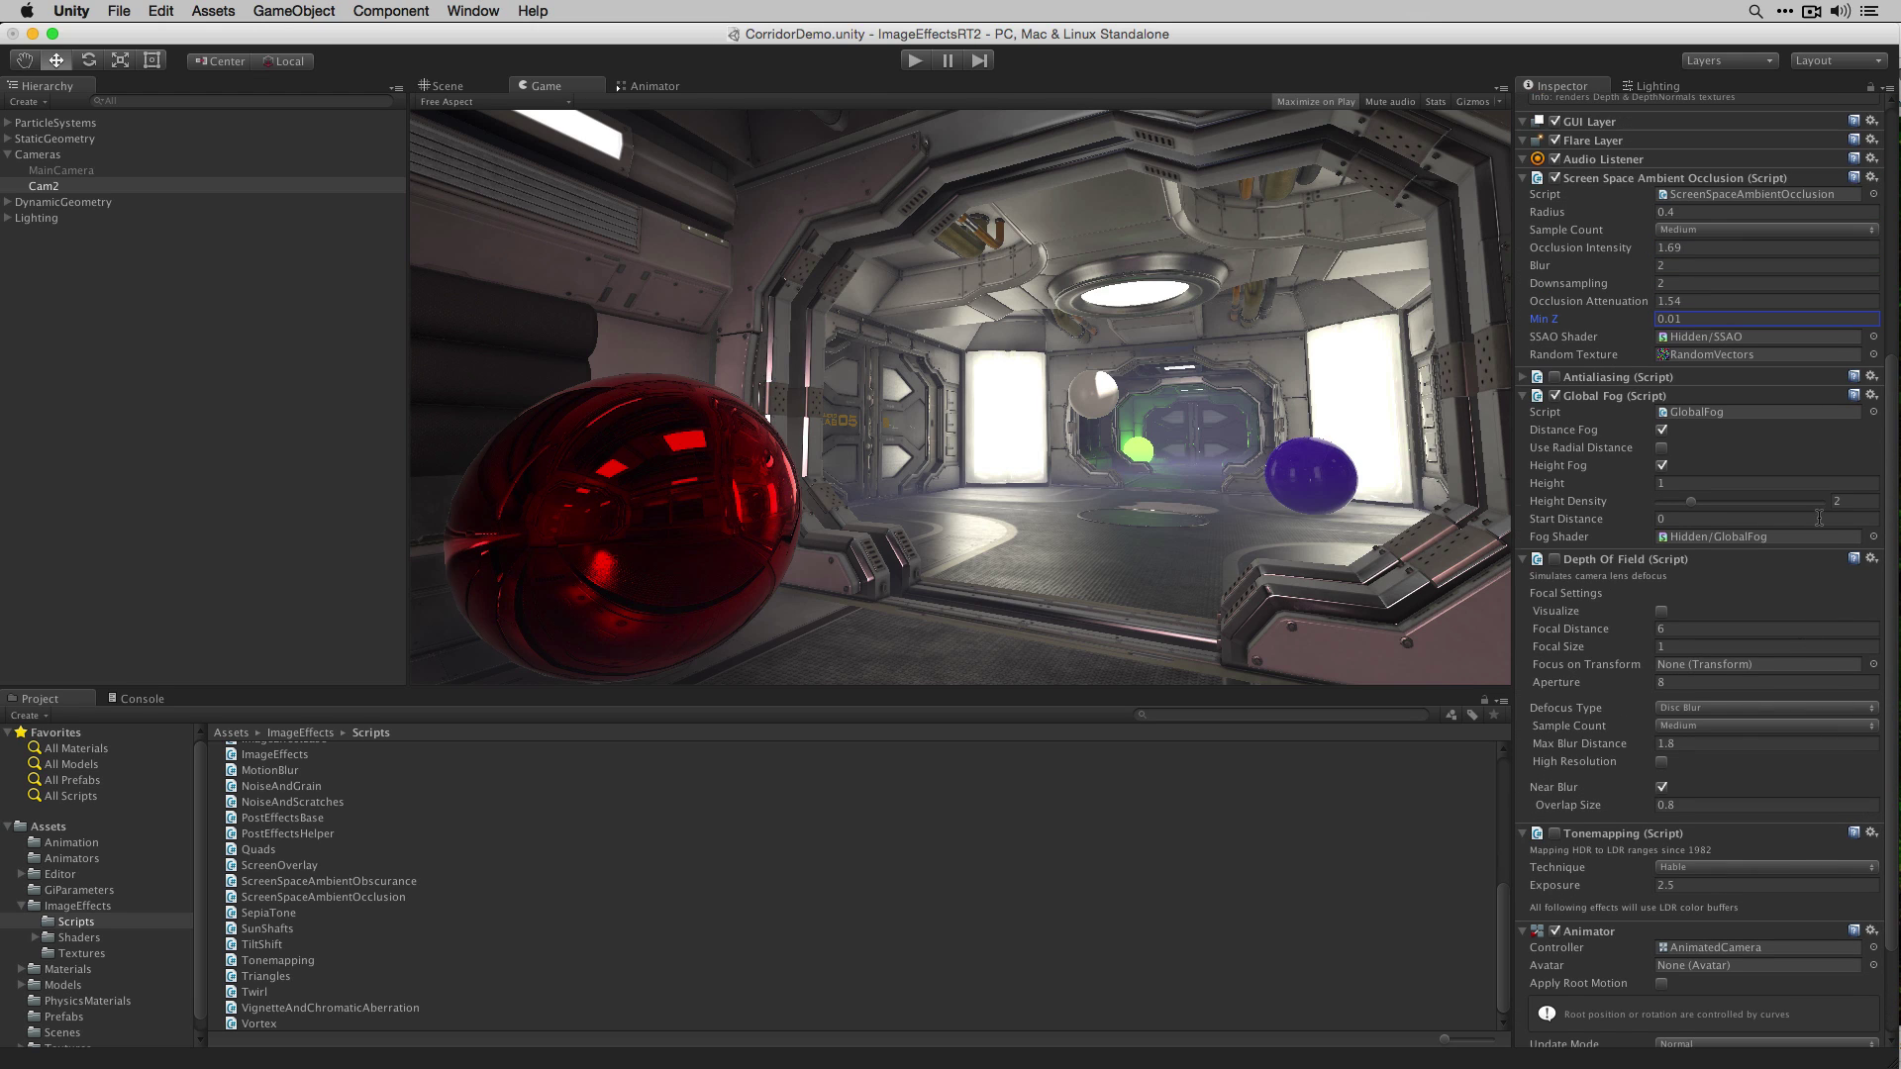
click(1870, 397)
click(1852, 459)
scroll(1855, 462, up, 4)
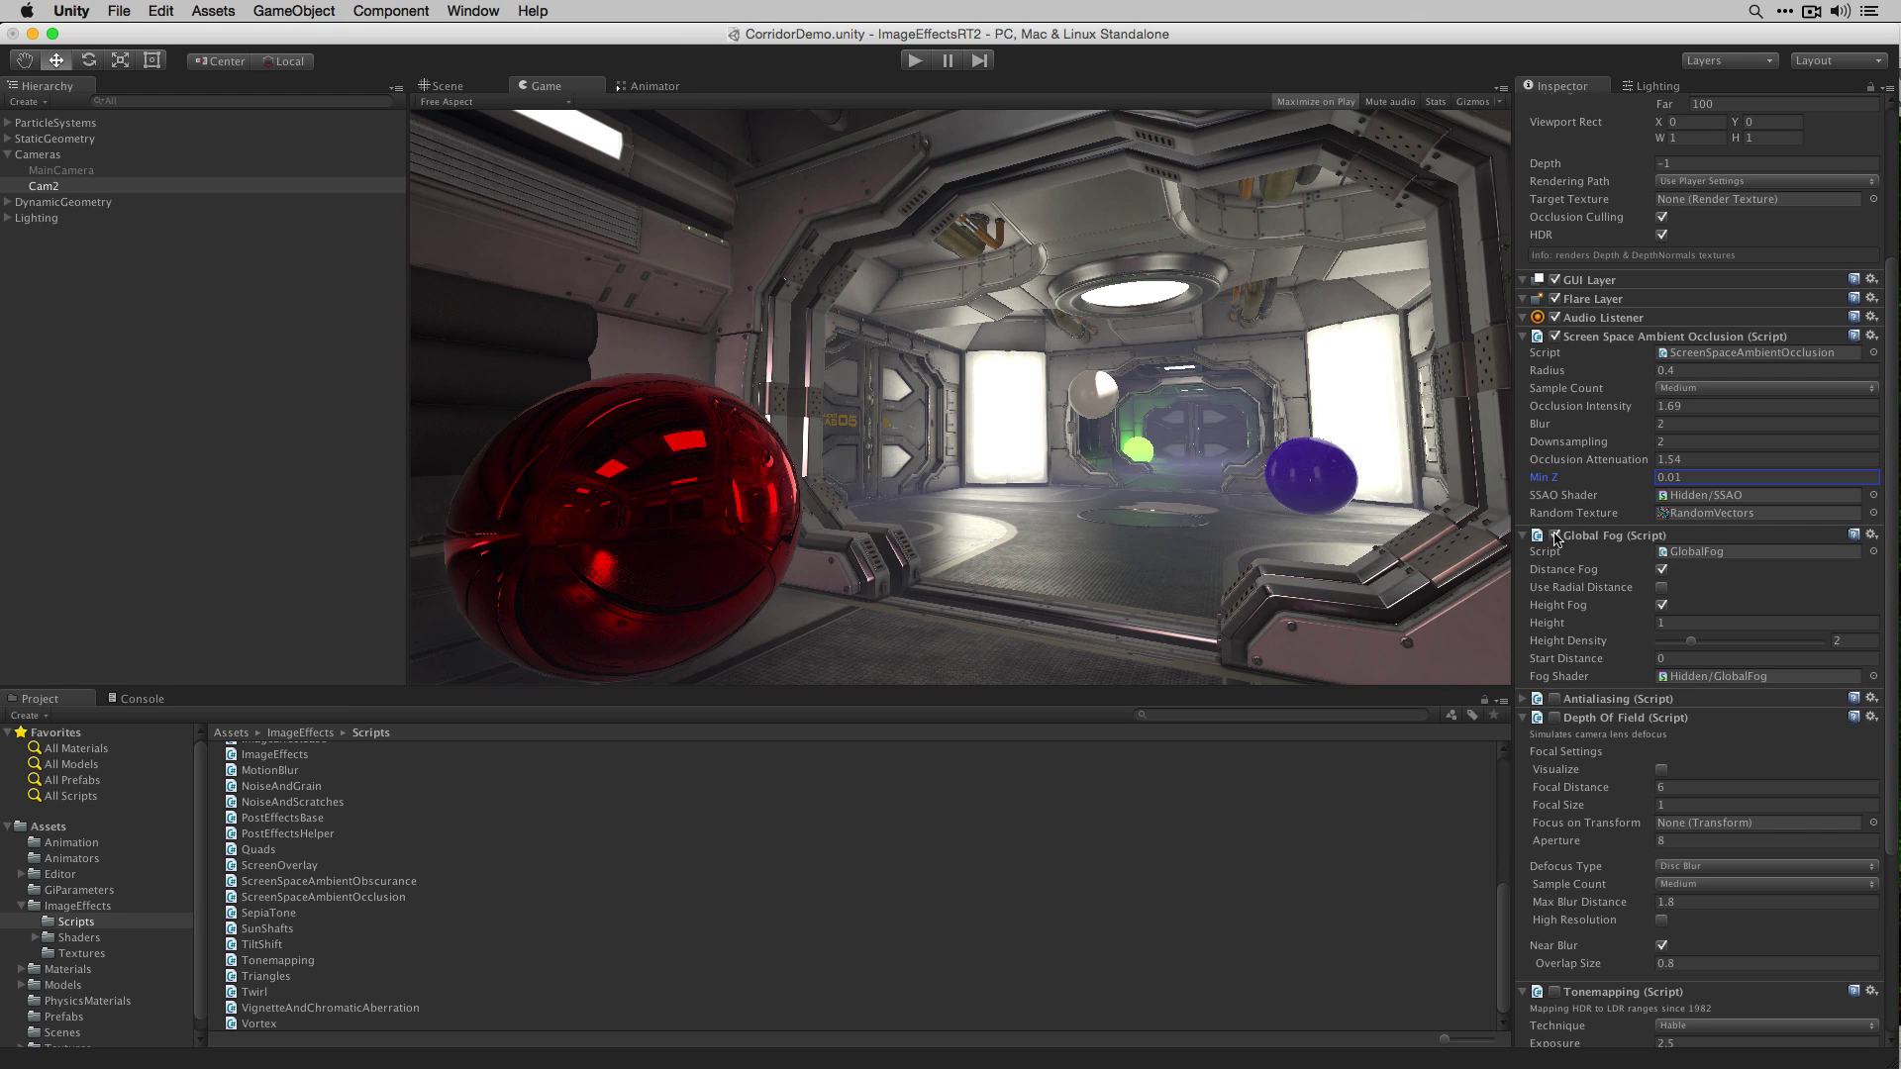
Step: Compare the scene with Global Fog off and on, and with Distance Fog and Height Fog disabled separately and together, leaving everything enabled
click(1555, 536)
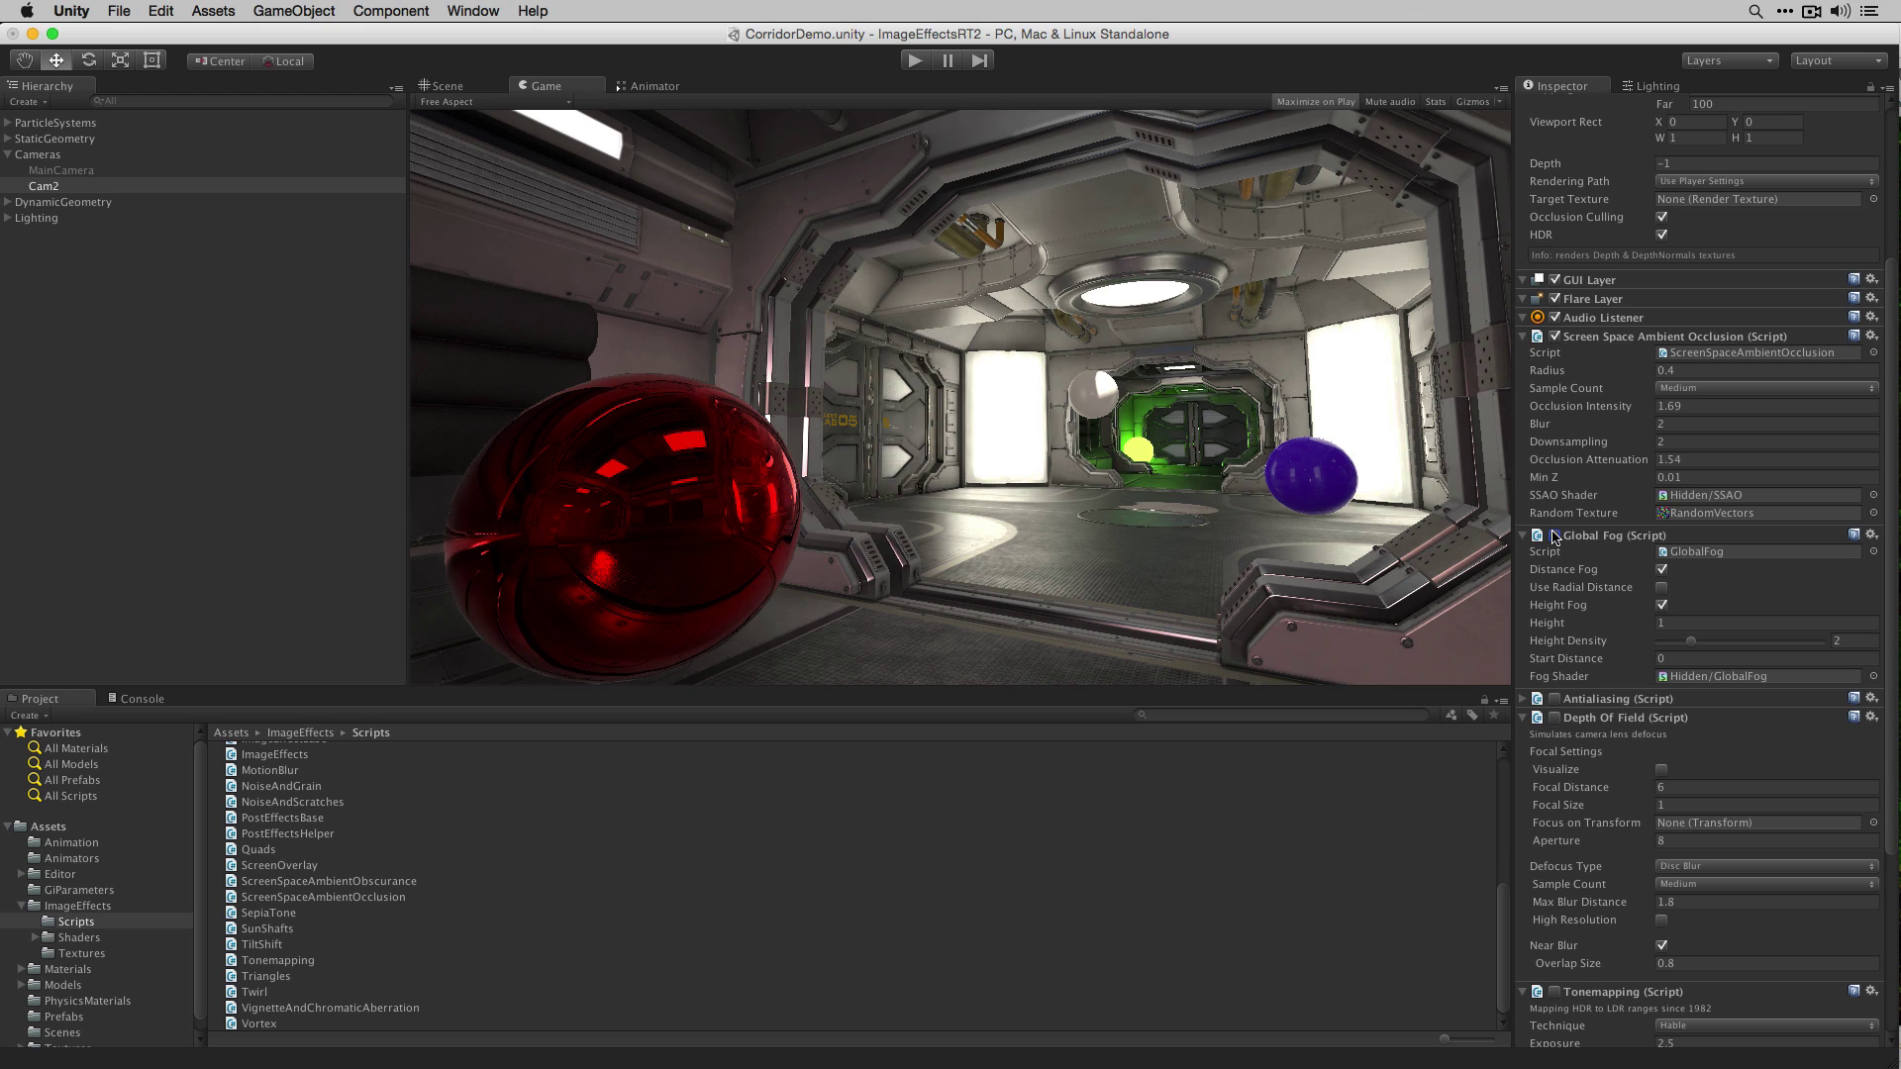
click(1555, 536)
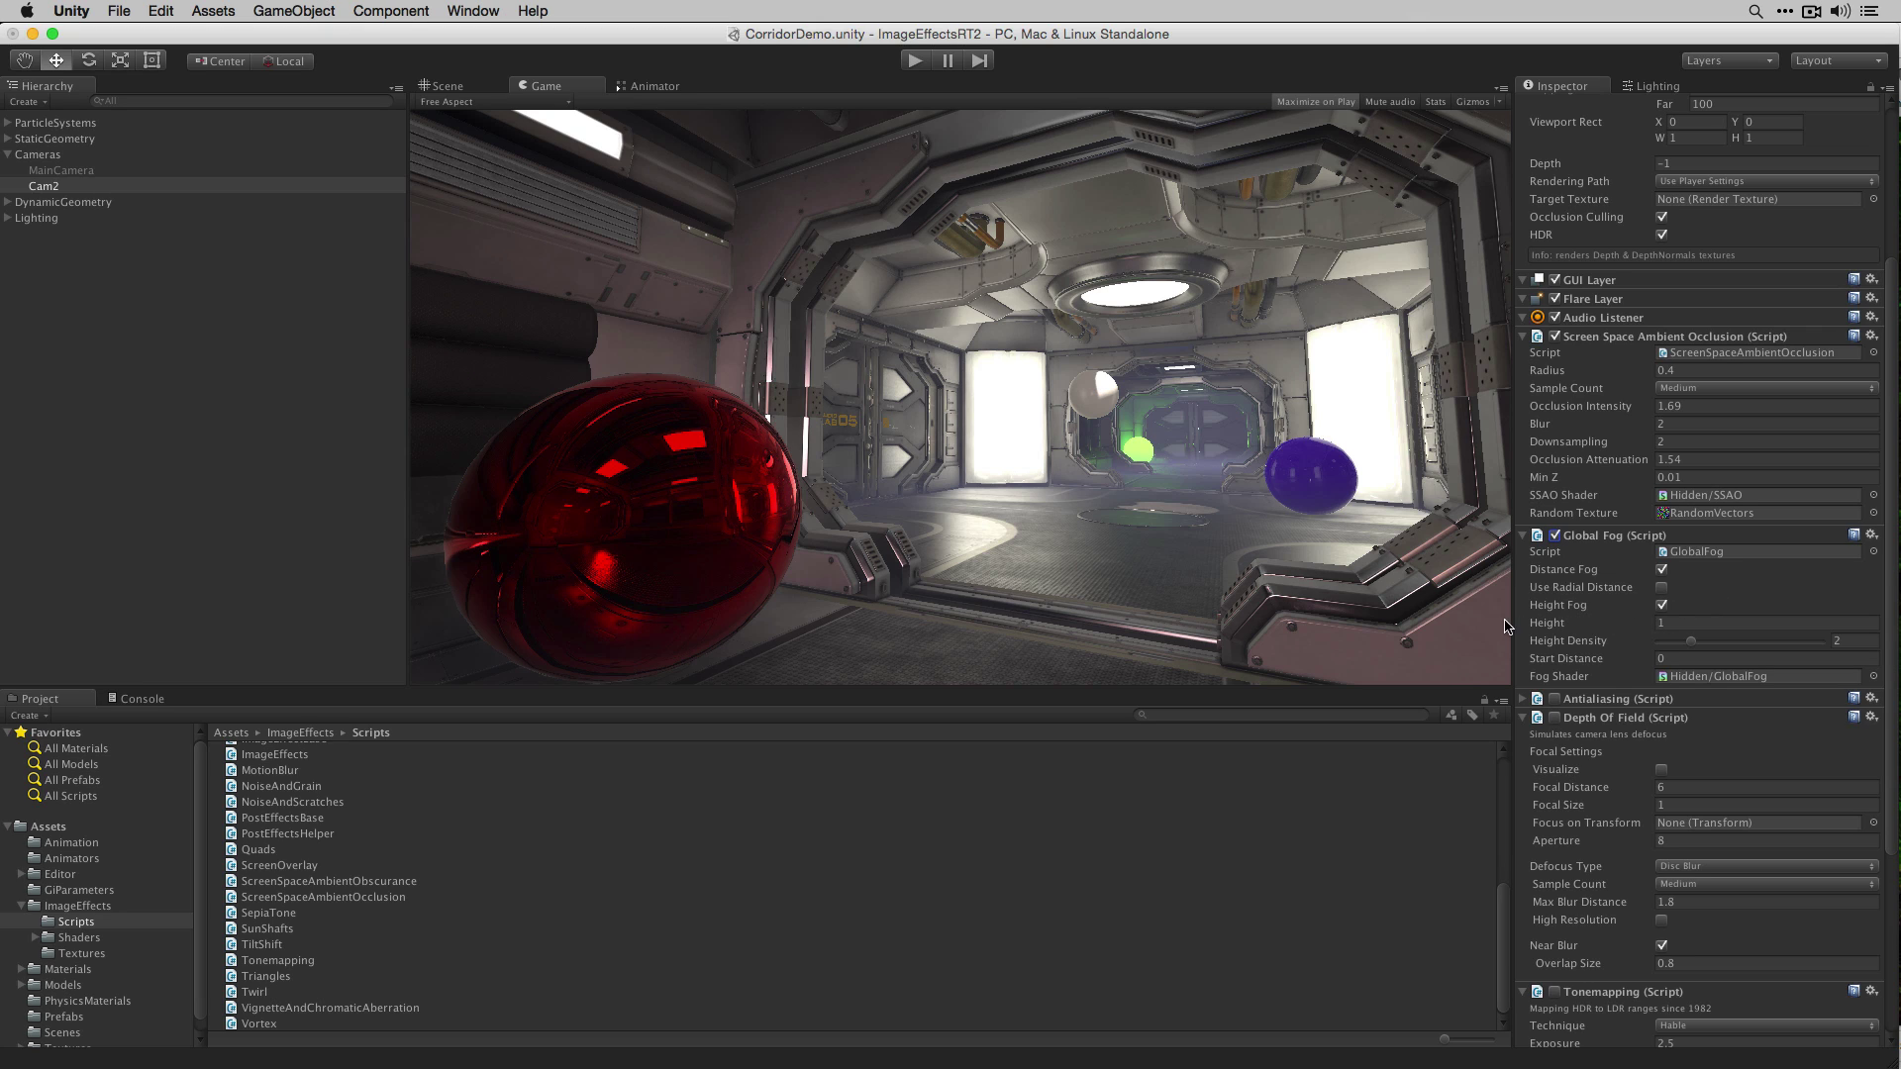
click(1662, 572)
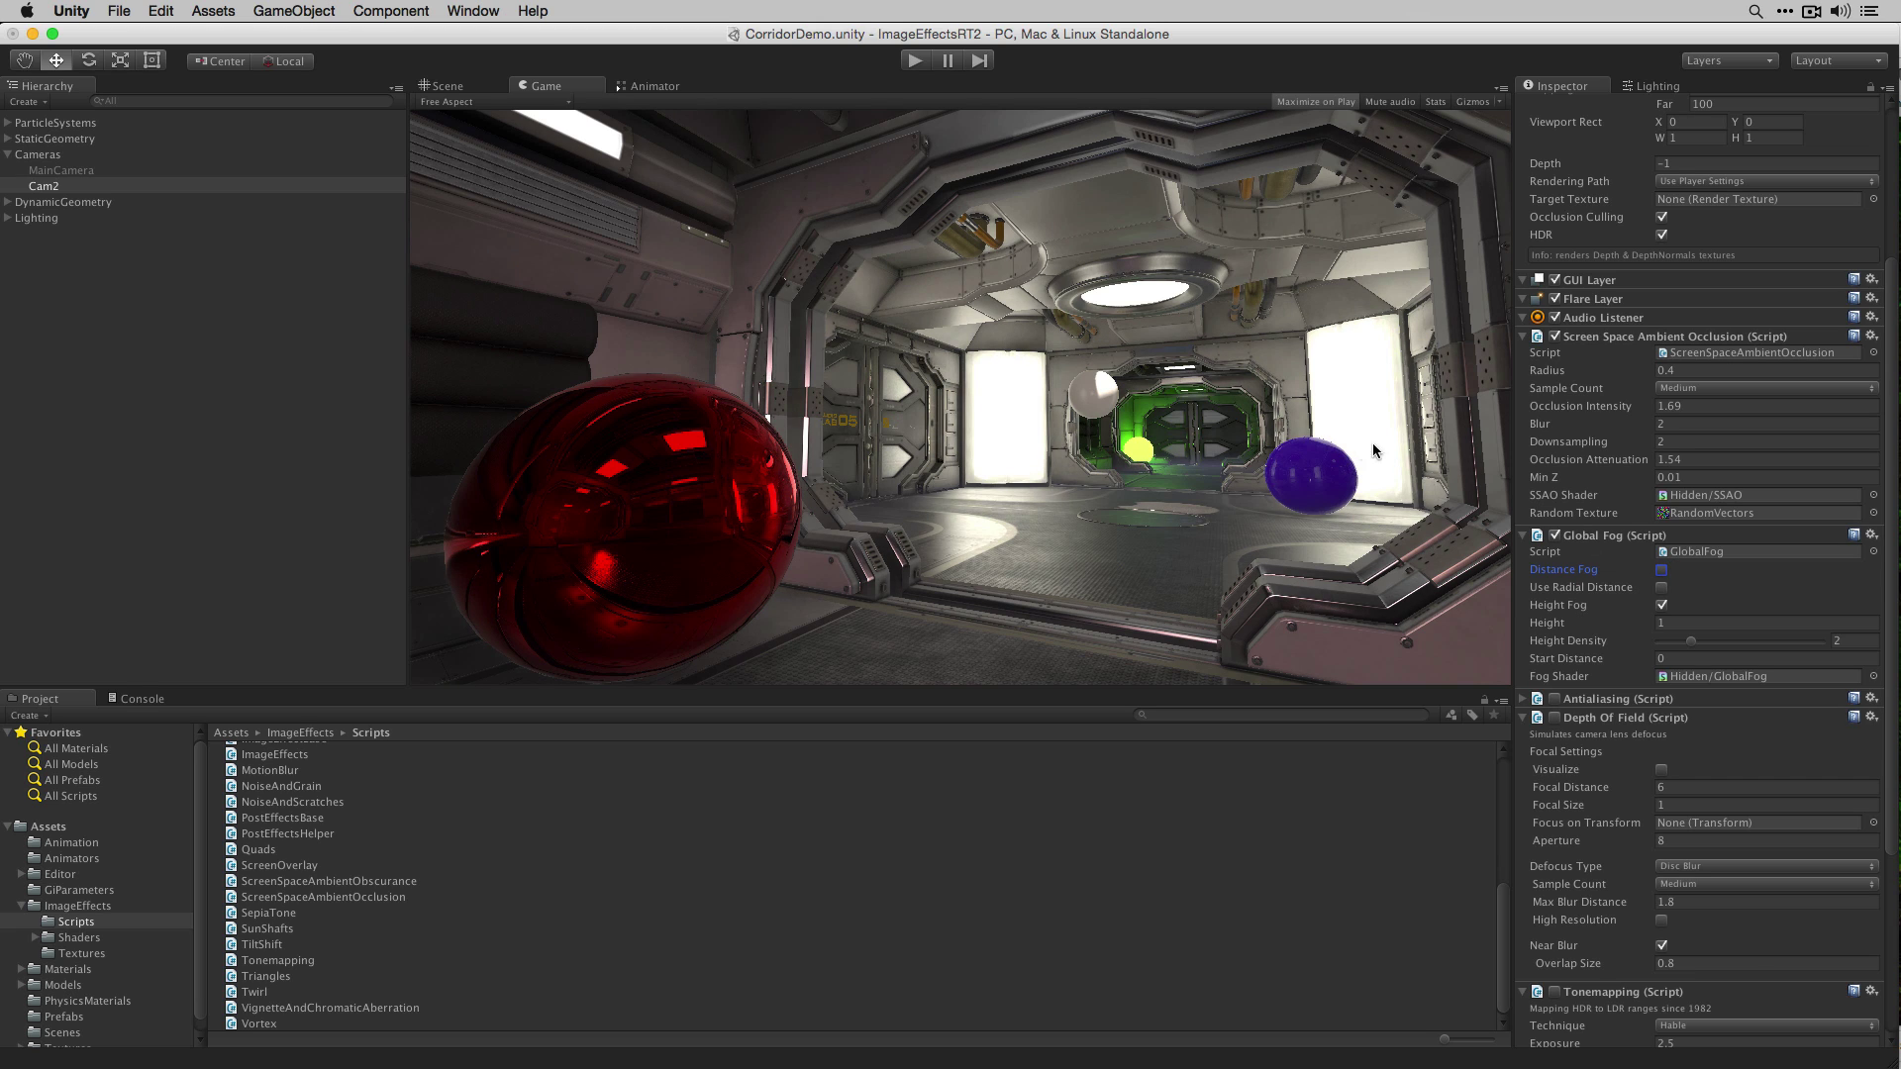
click(1662, 605)
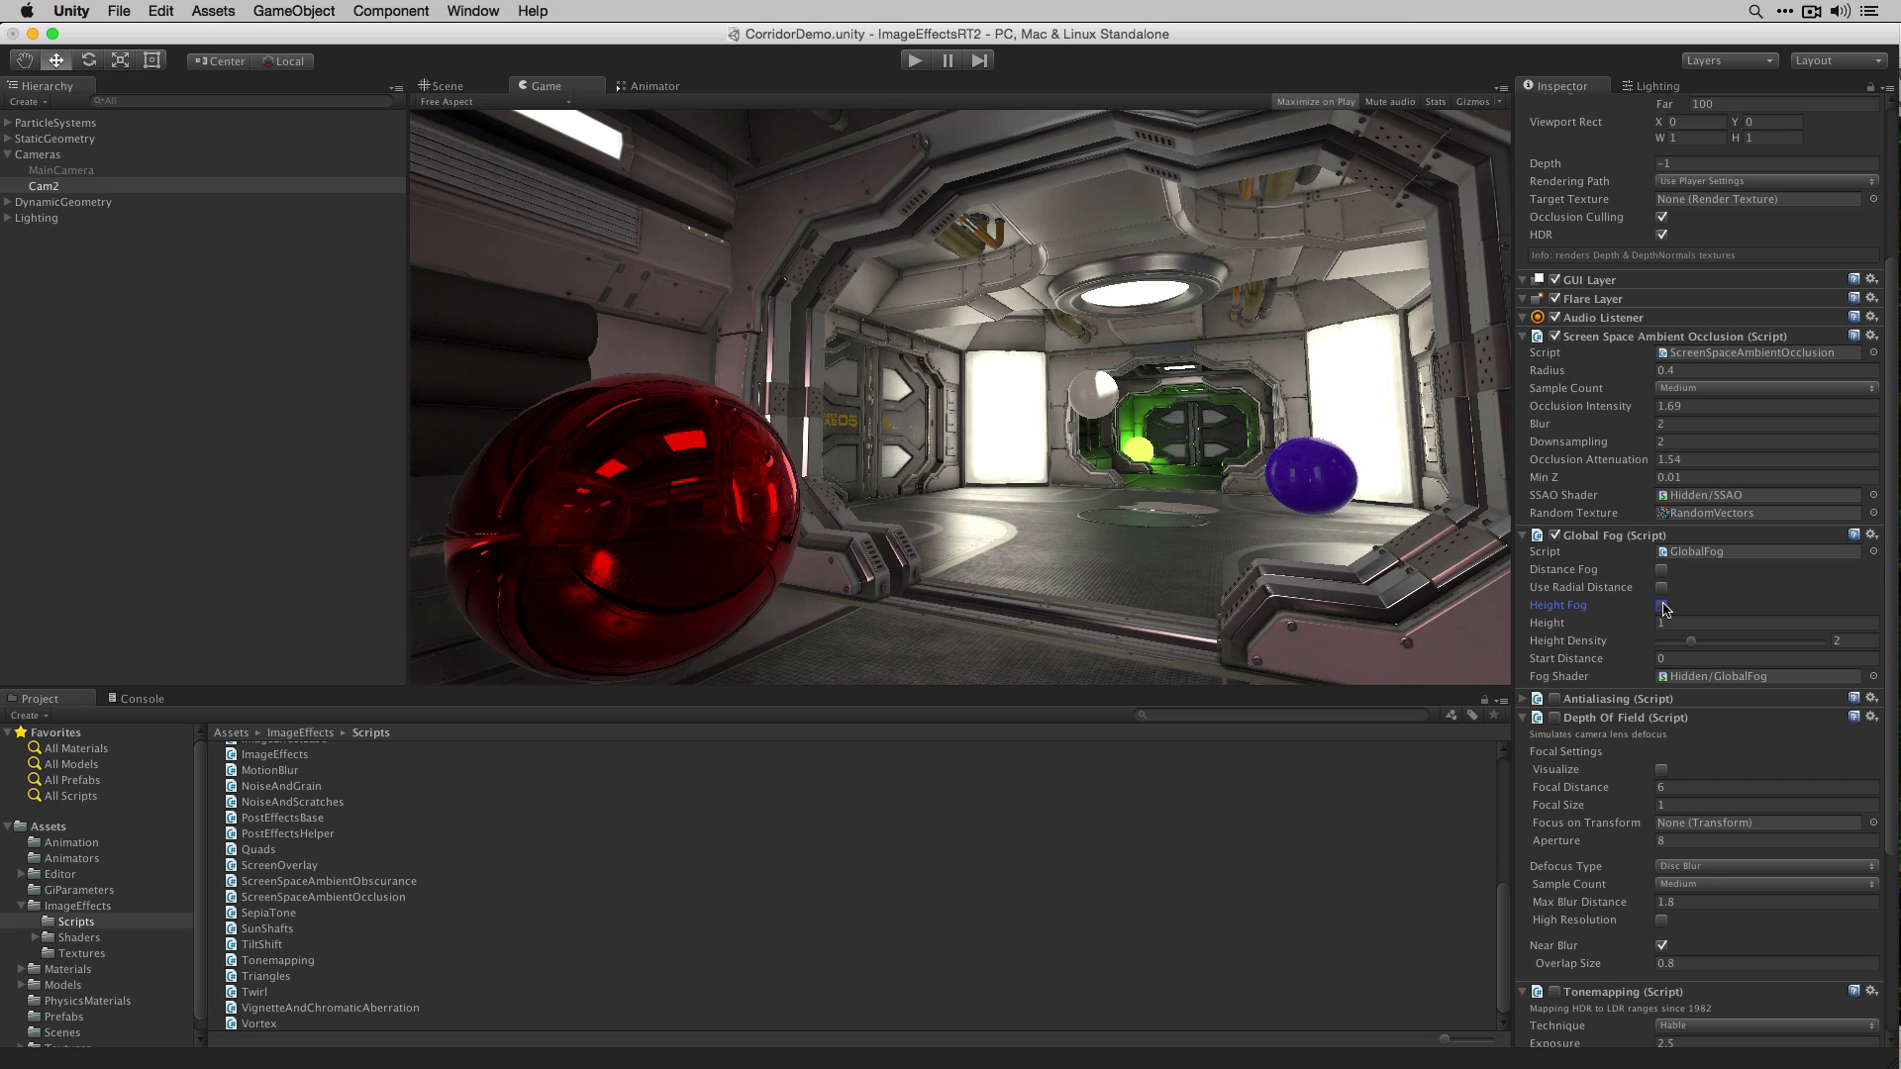
click(1662, 605)
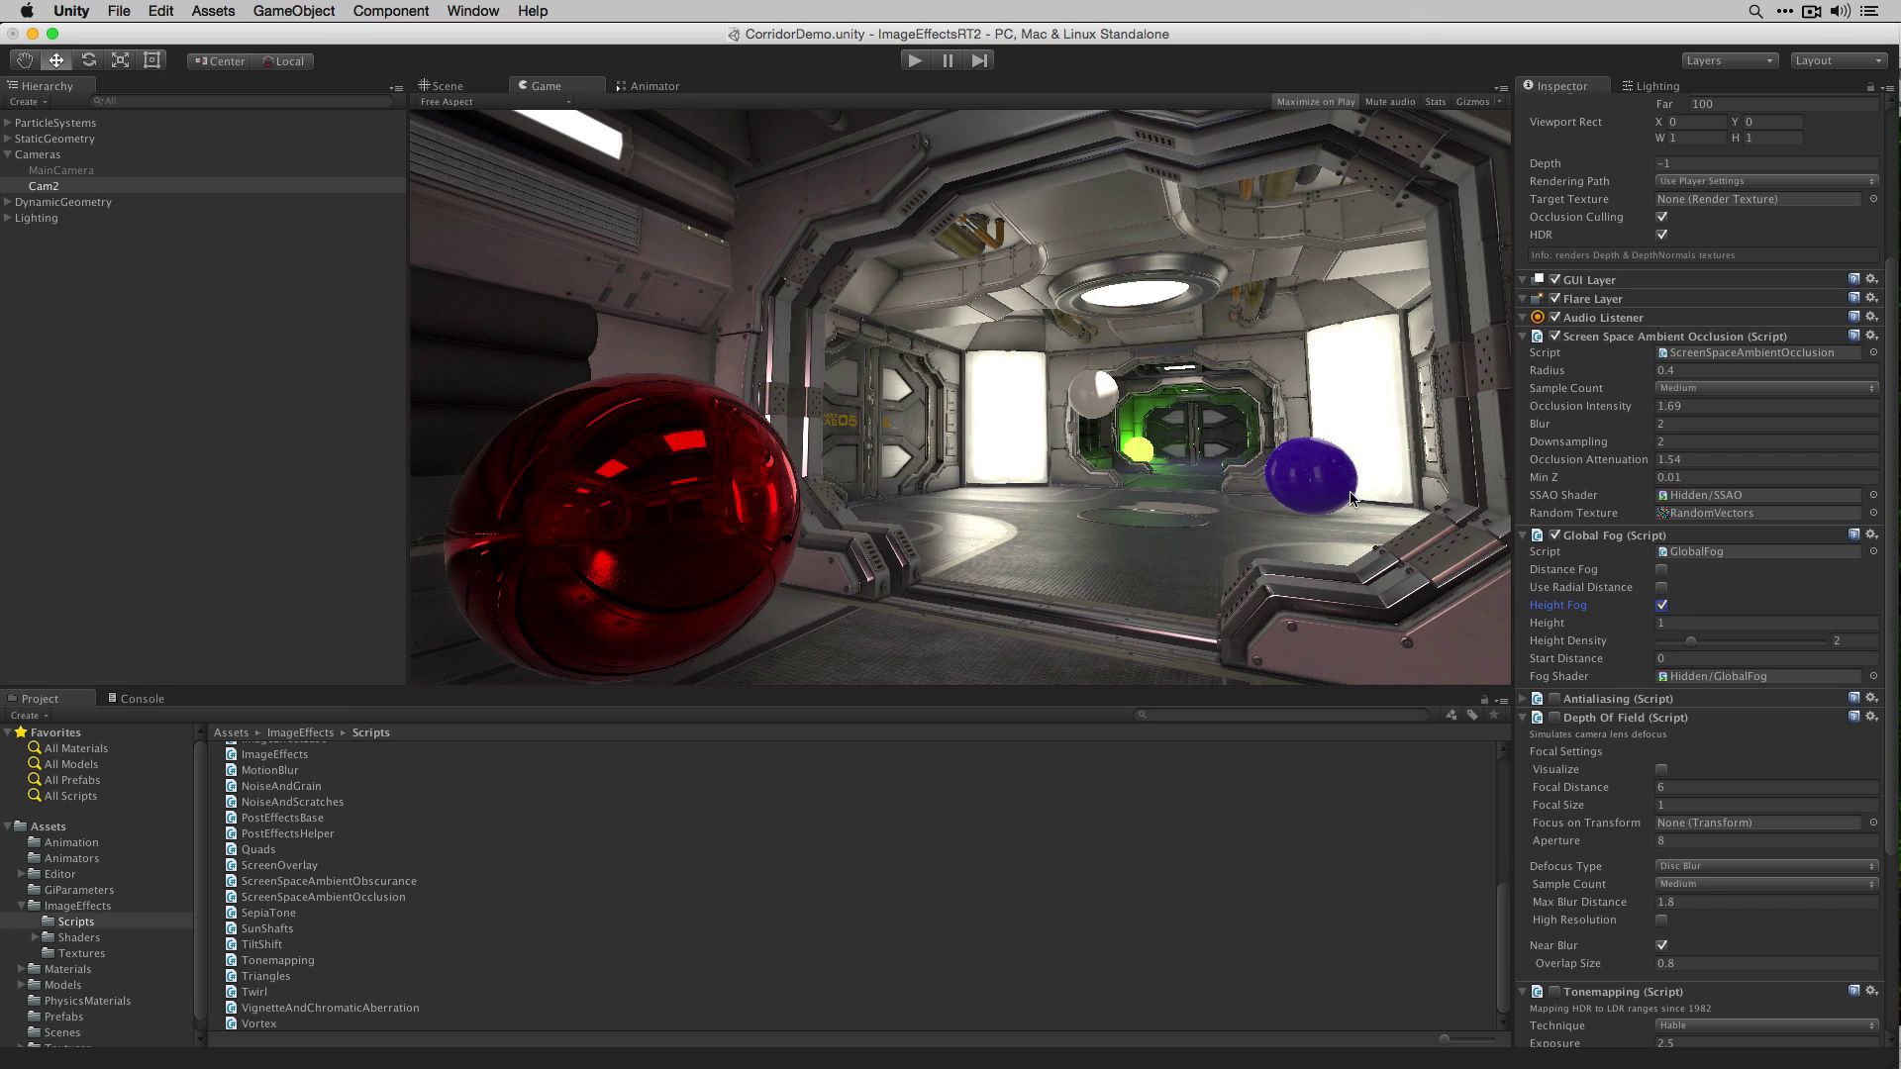
click(1662, 606)
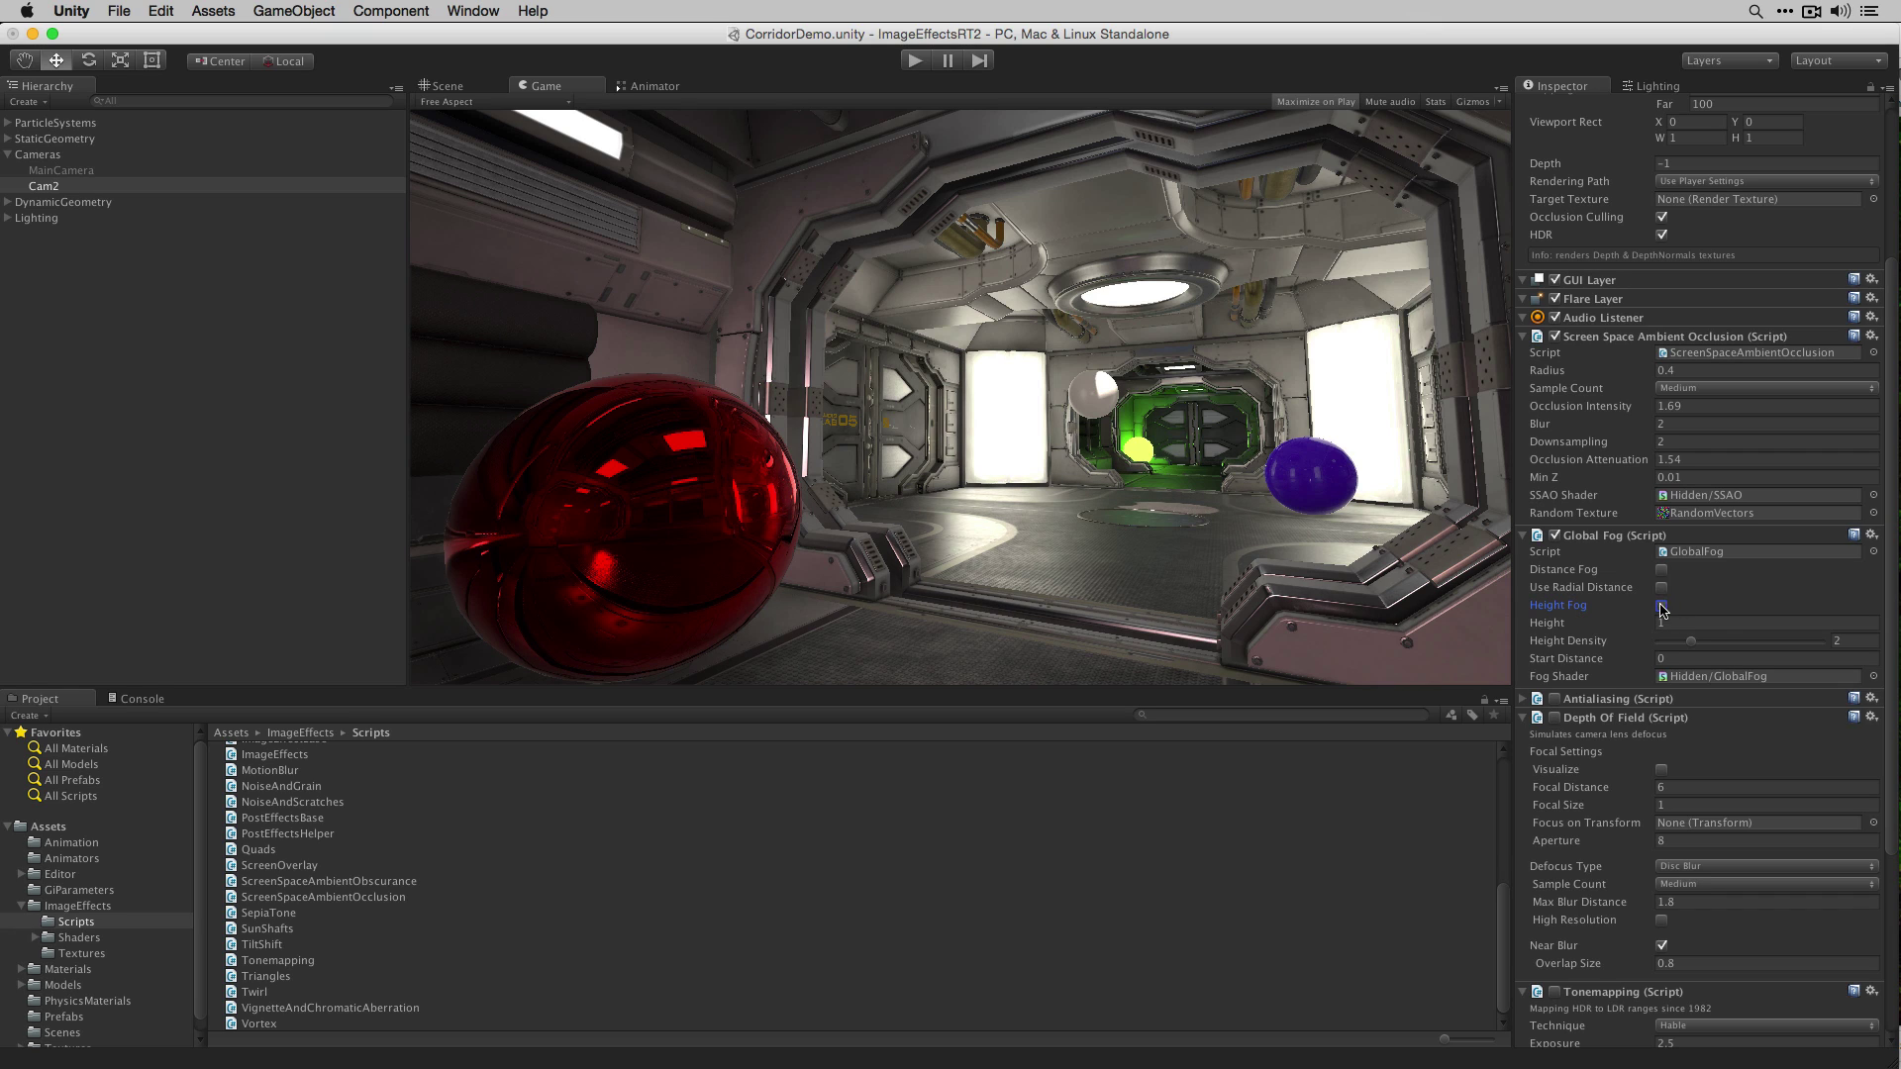
click(1662, 570)
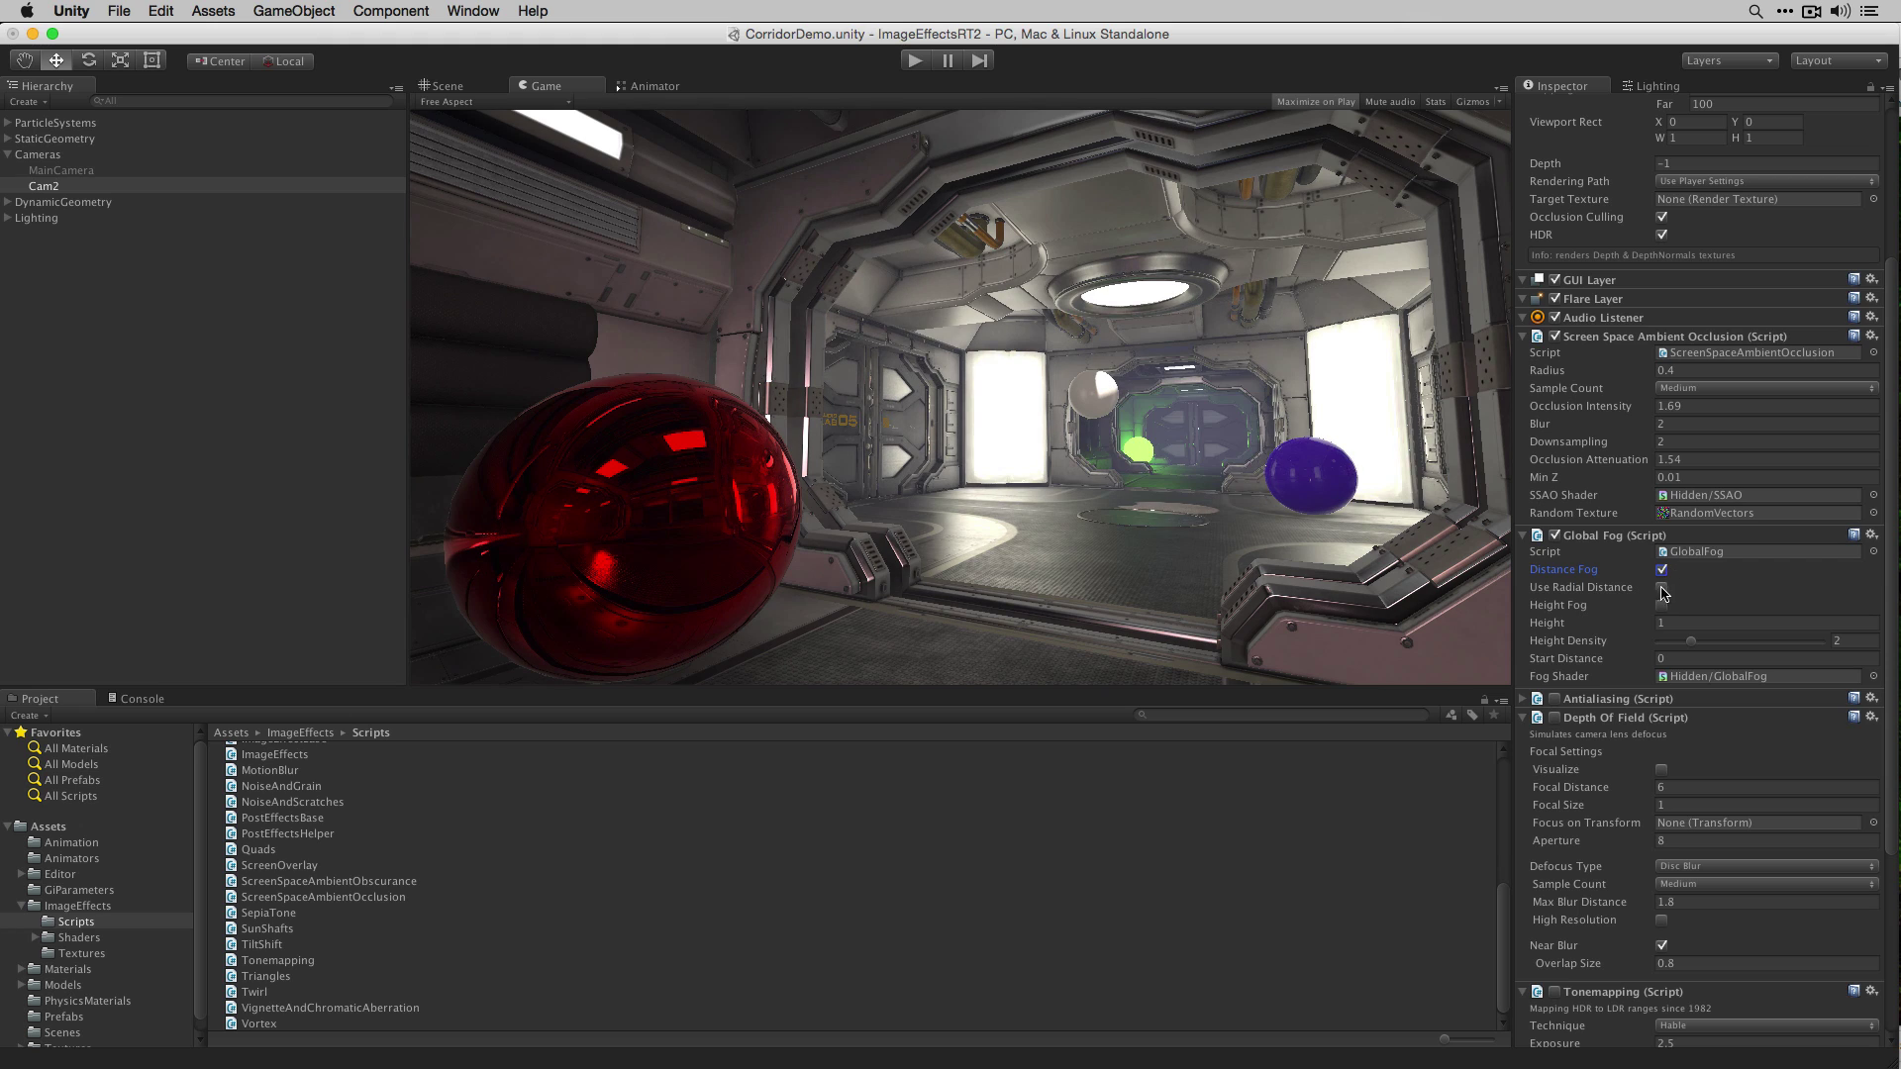
click(1662, 606)
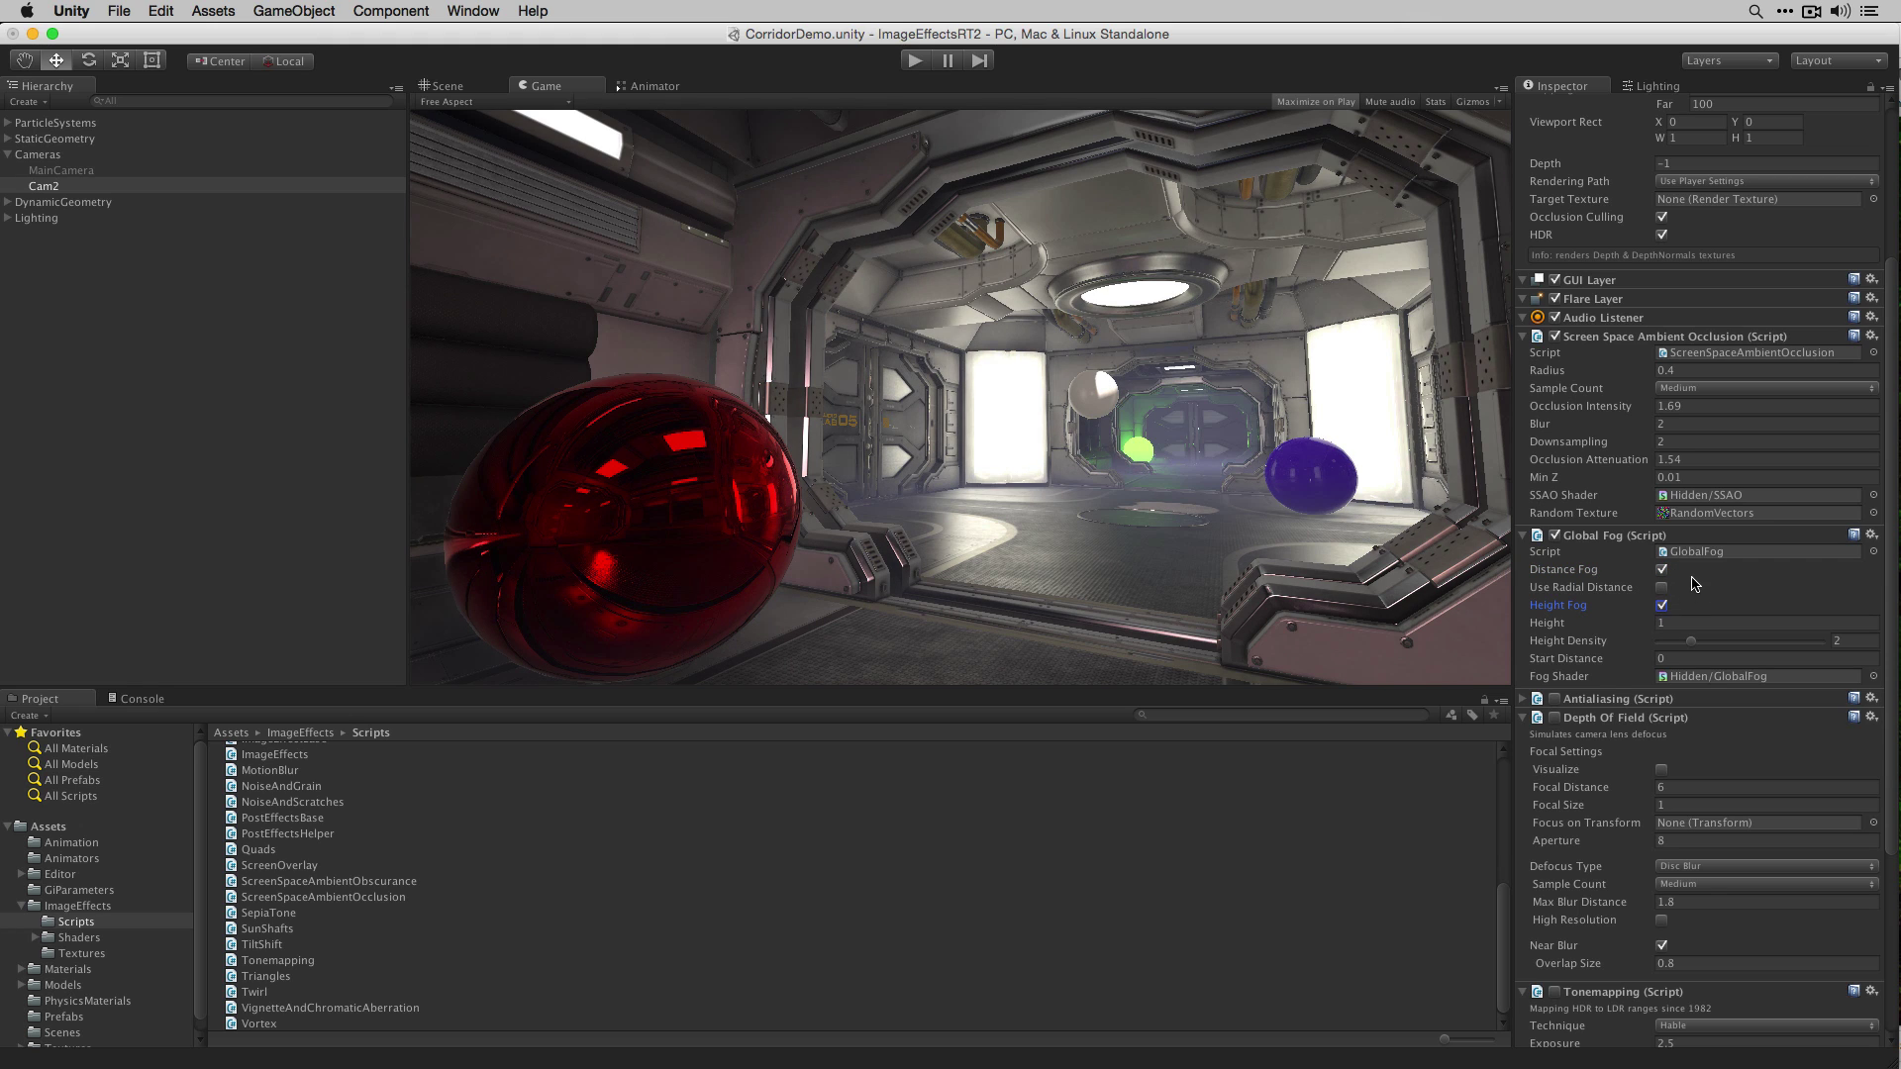
Step: Set Global Fog's Height to 0.82, try Height Density at 10, and bring it down to 1.03
mouse_move(1654, 619)
mouse_down()
mouse_move(1653, 582)
mouse_move(1666, 627)
mouse_up()
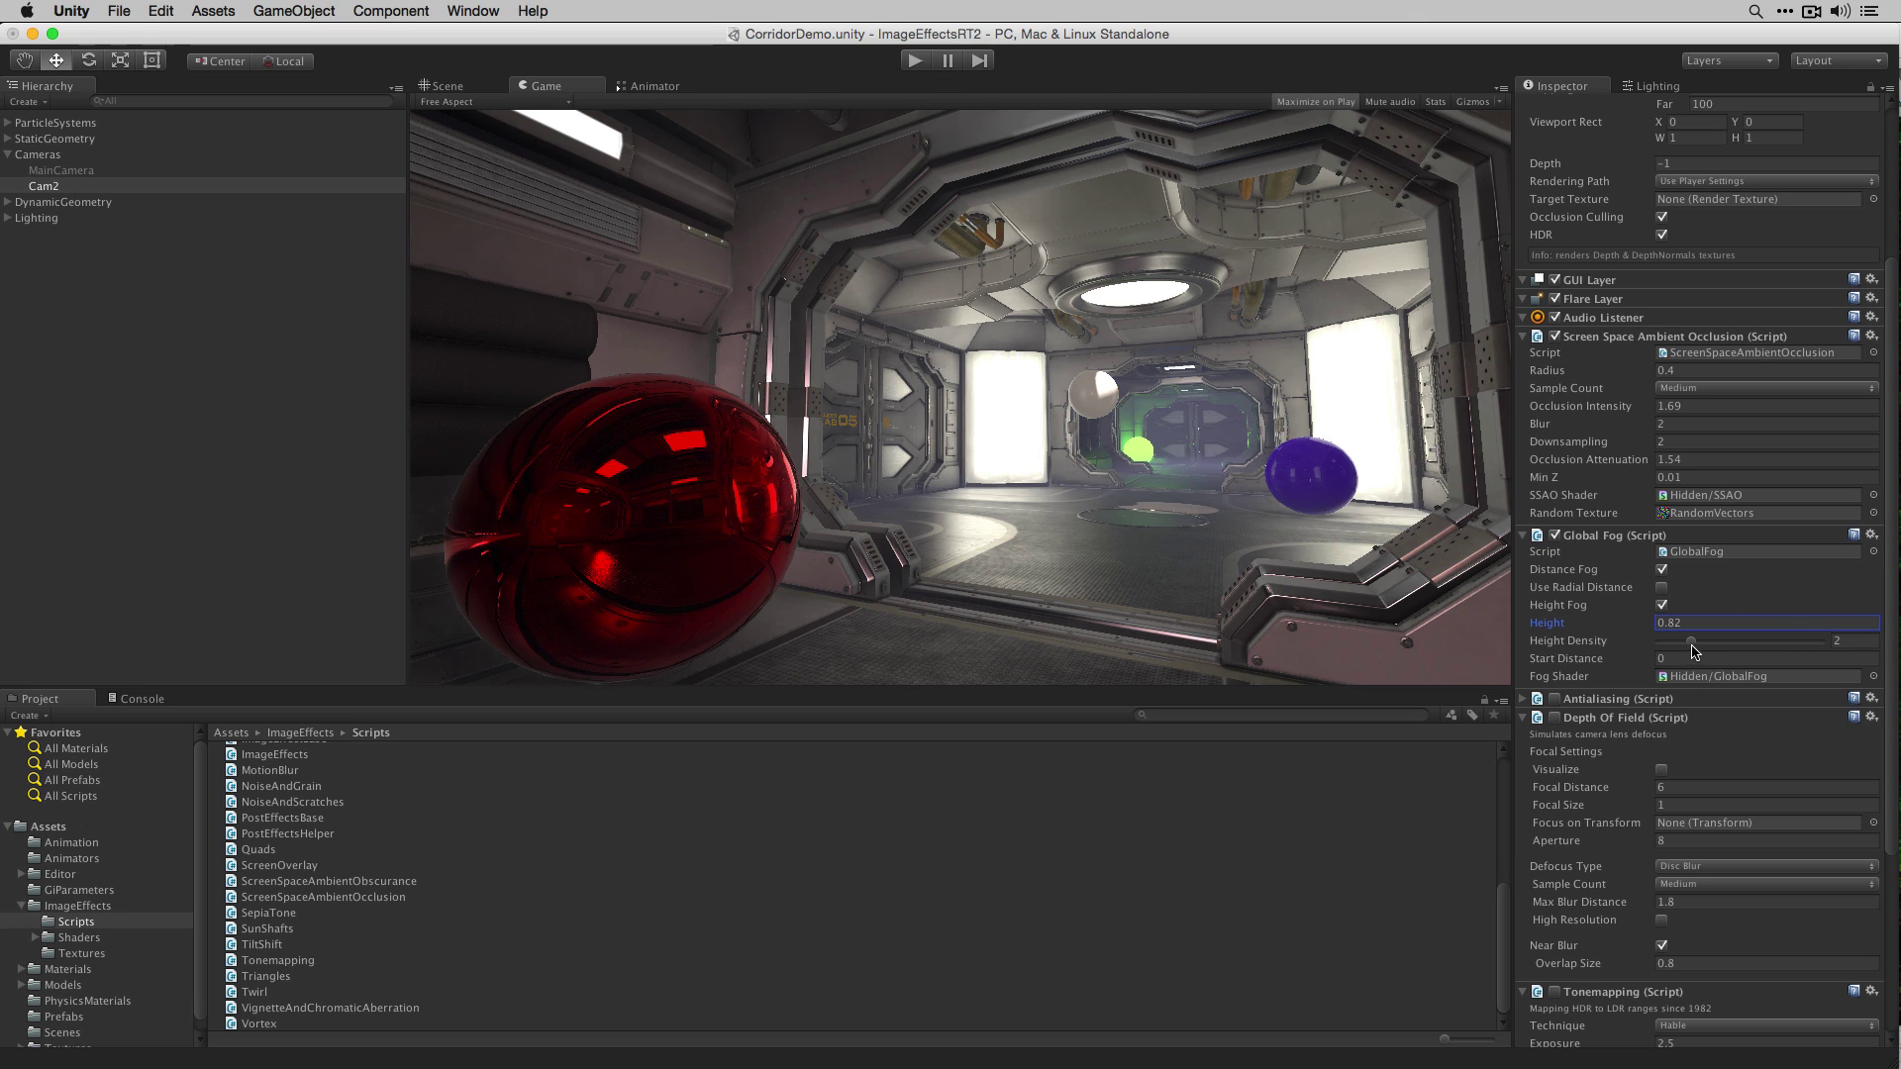
drag(1691, 642, 1825, 642)
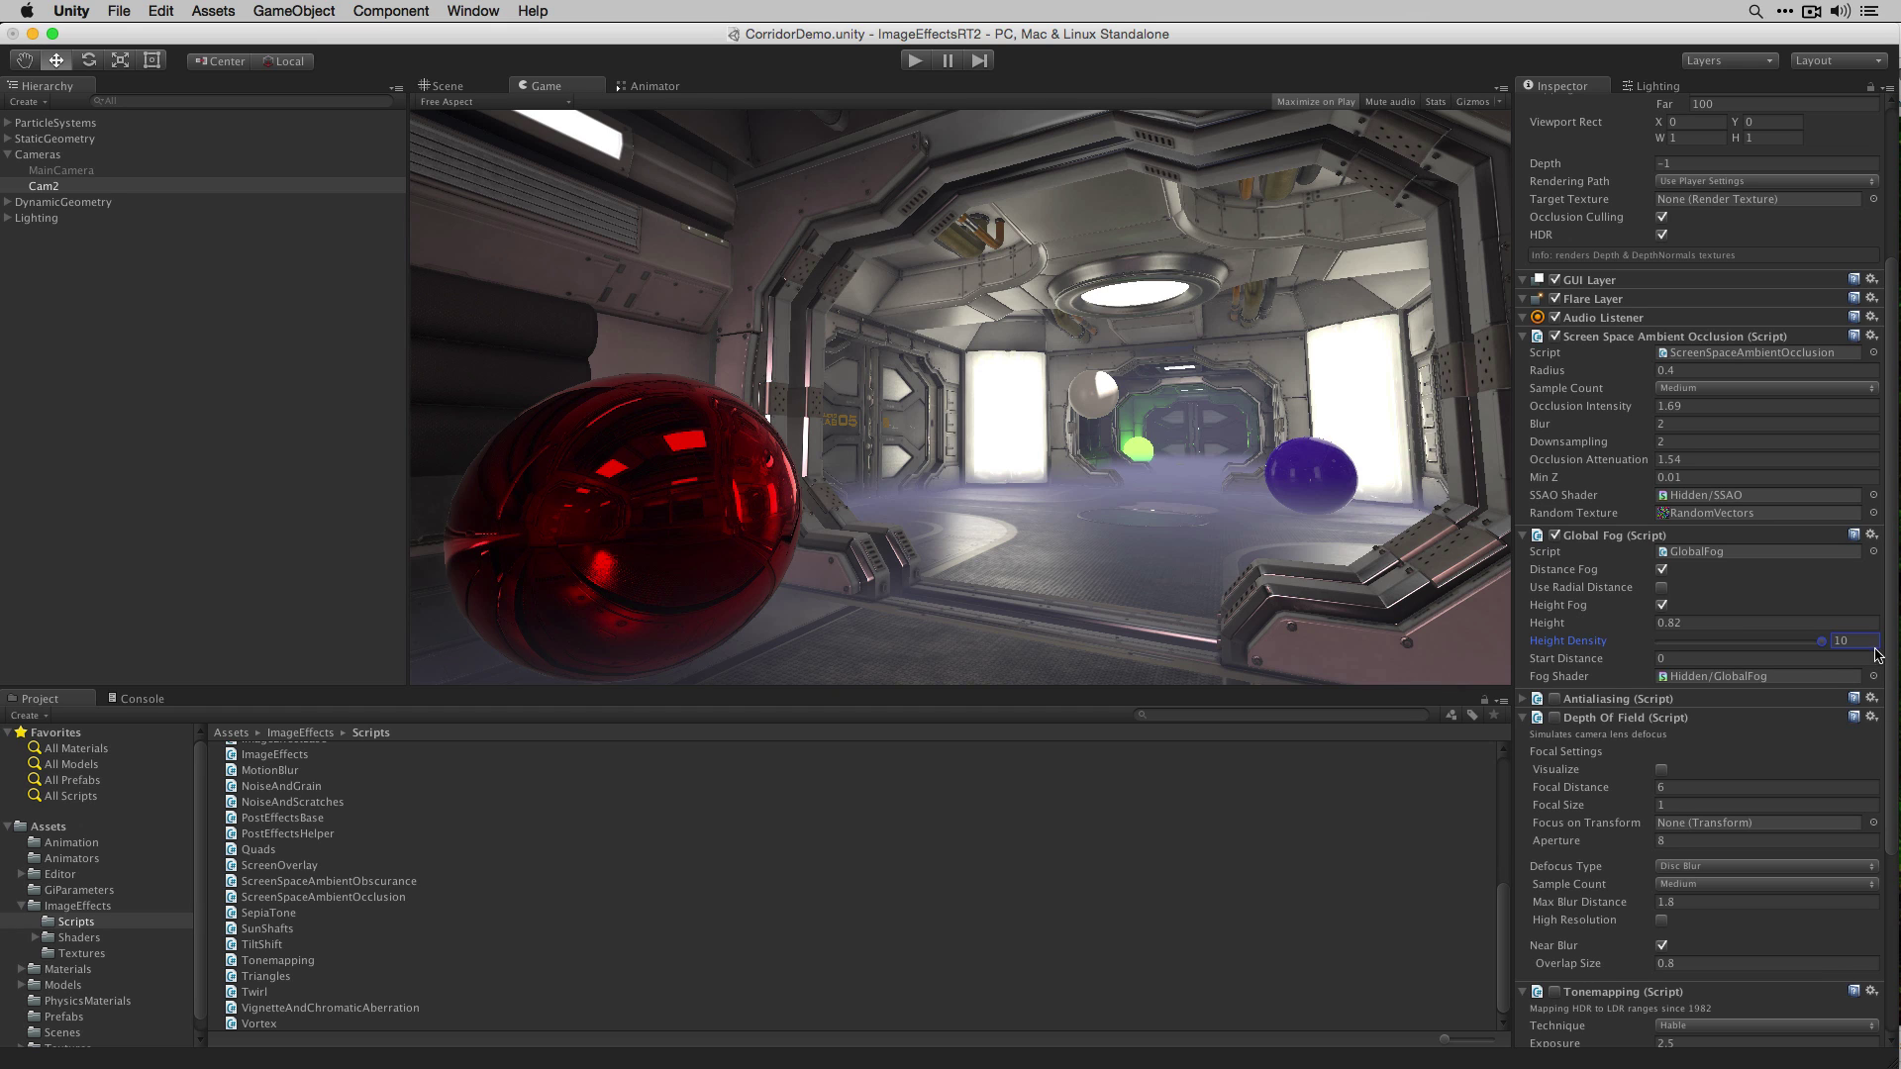
drag(1822, 641, 1670, 658)
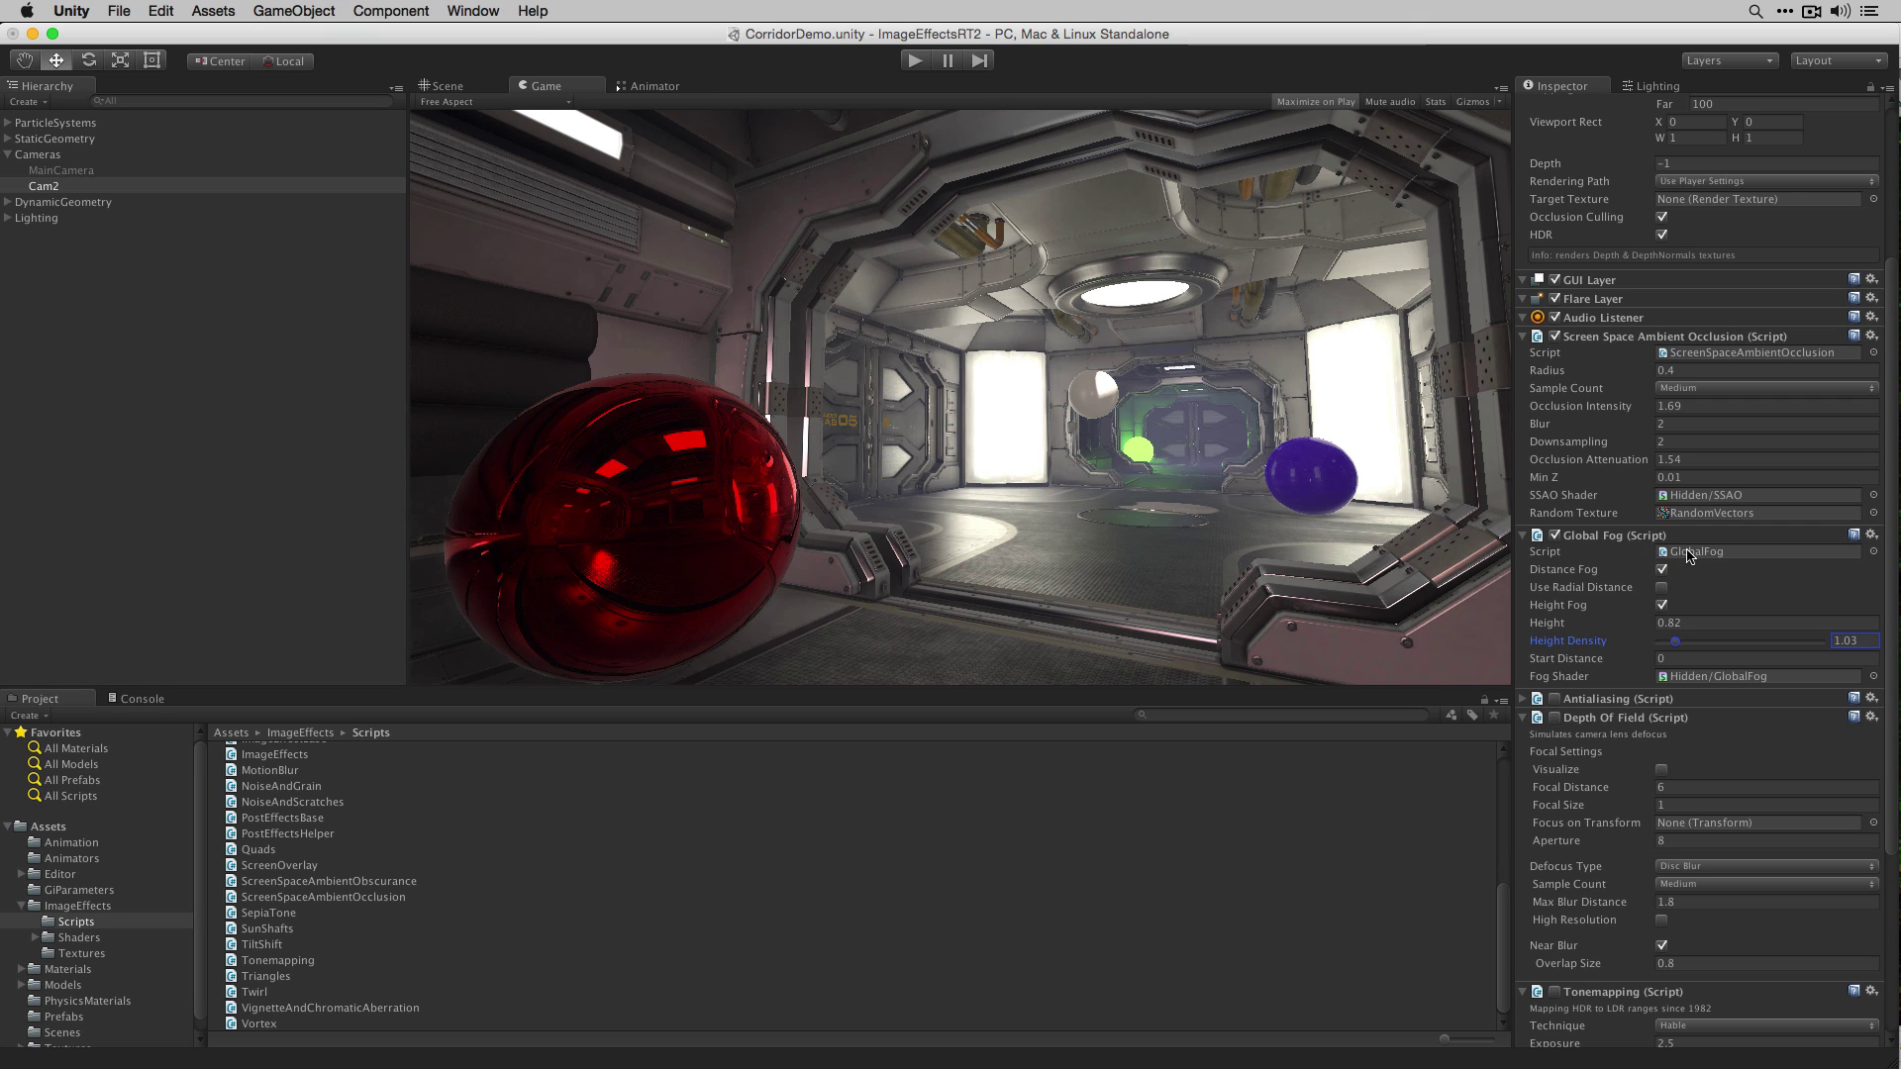
Step: Open the scene's Lighting settings and enable Fog
click(479, 8)
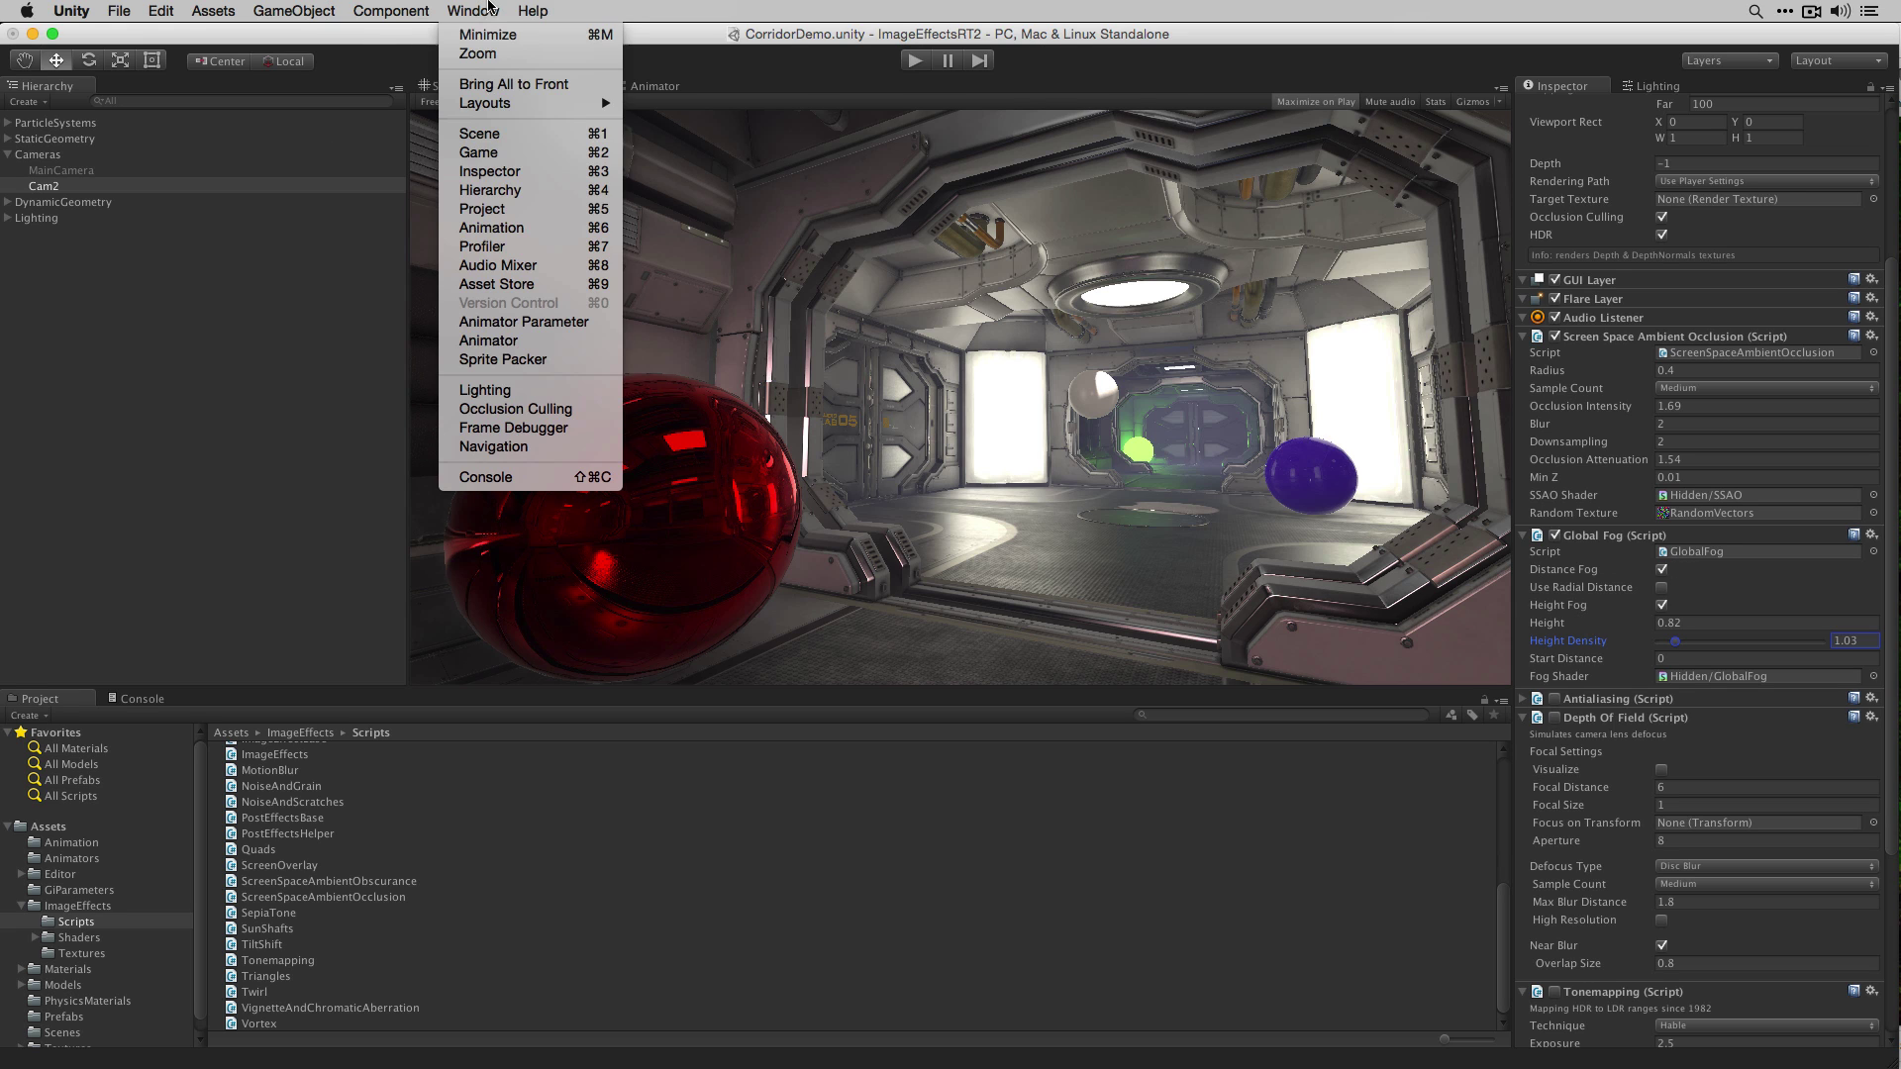
click(534, 392)
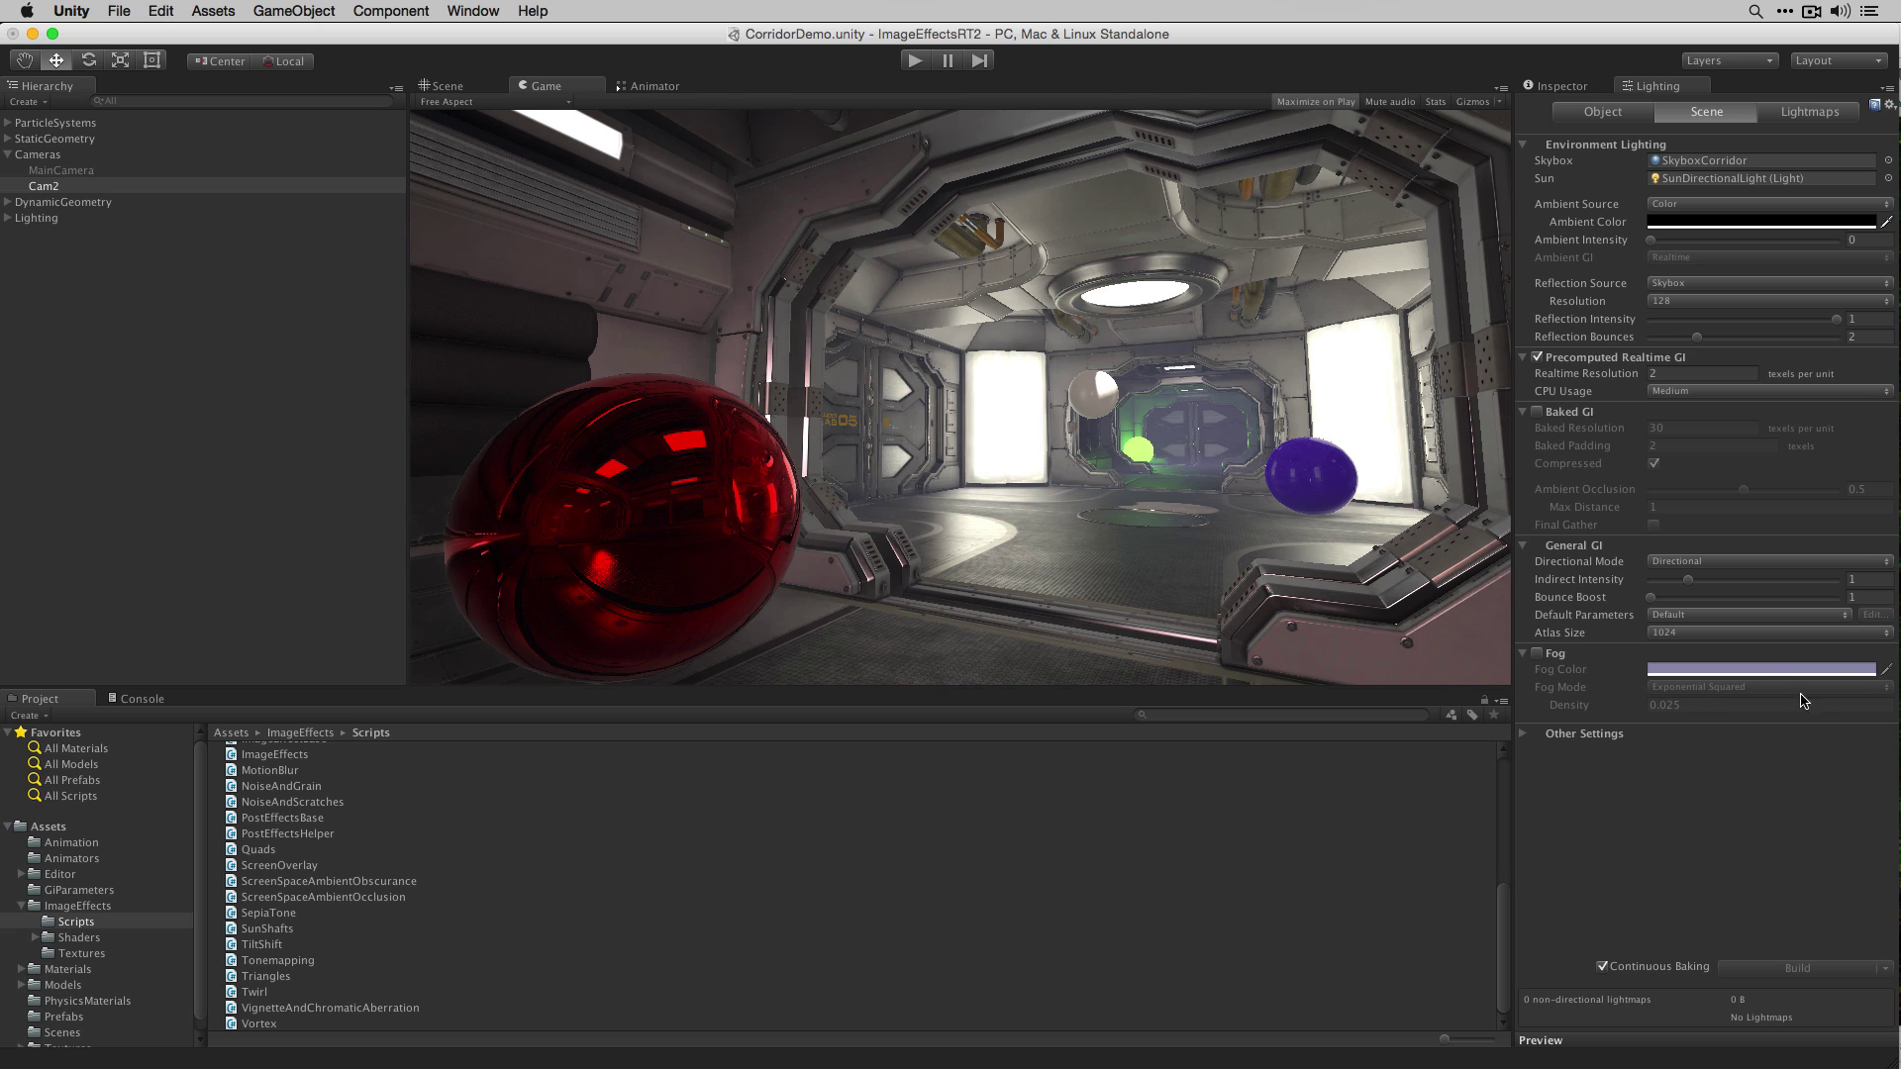
click(1547, 657)
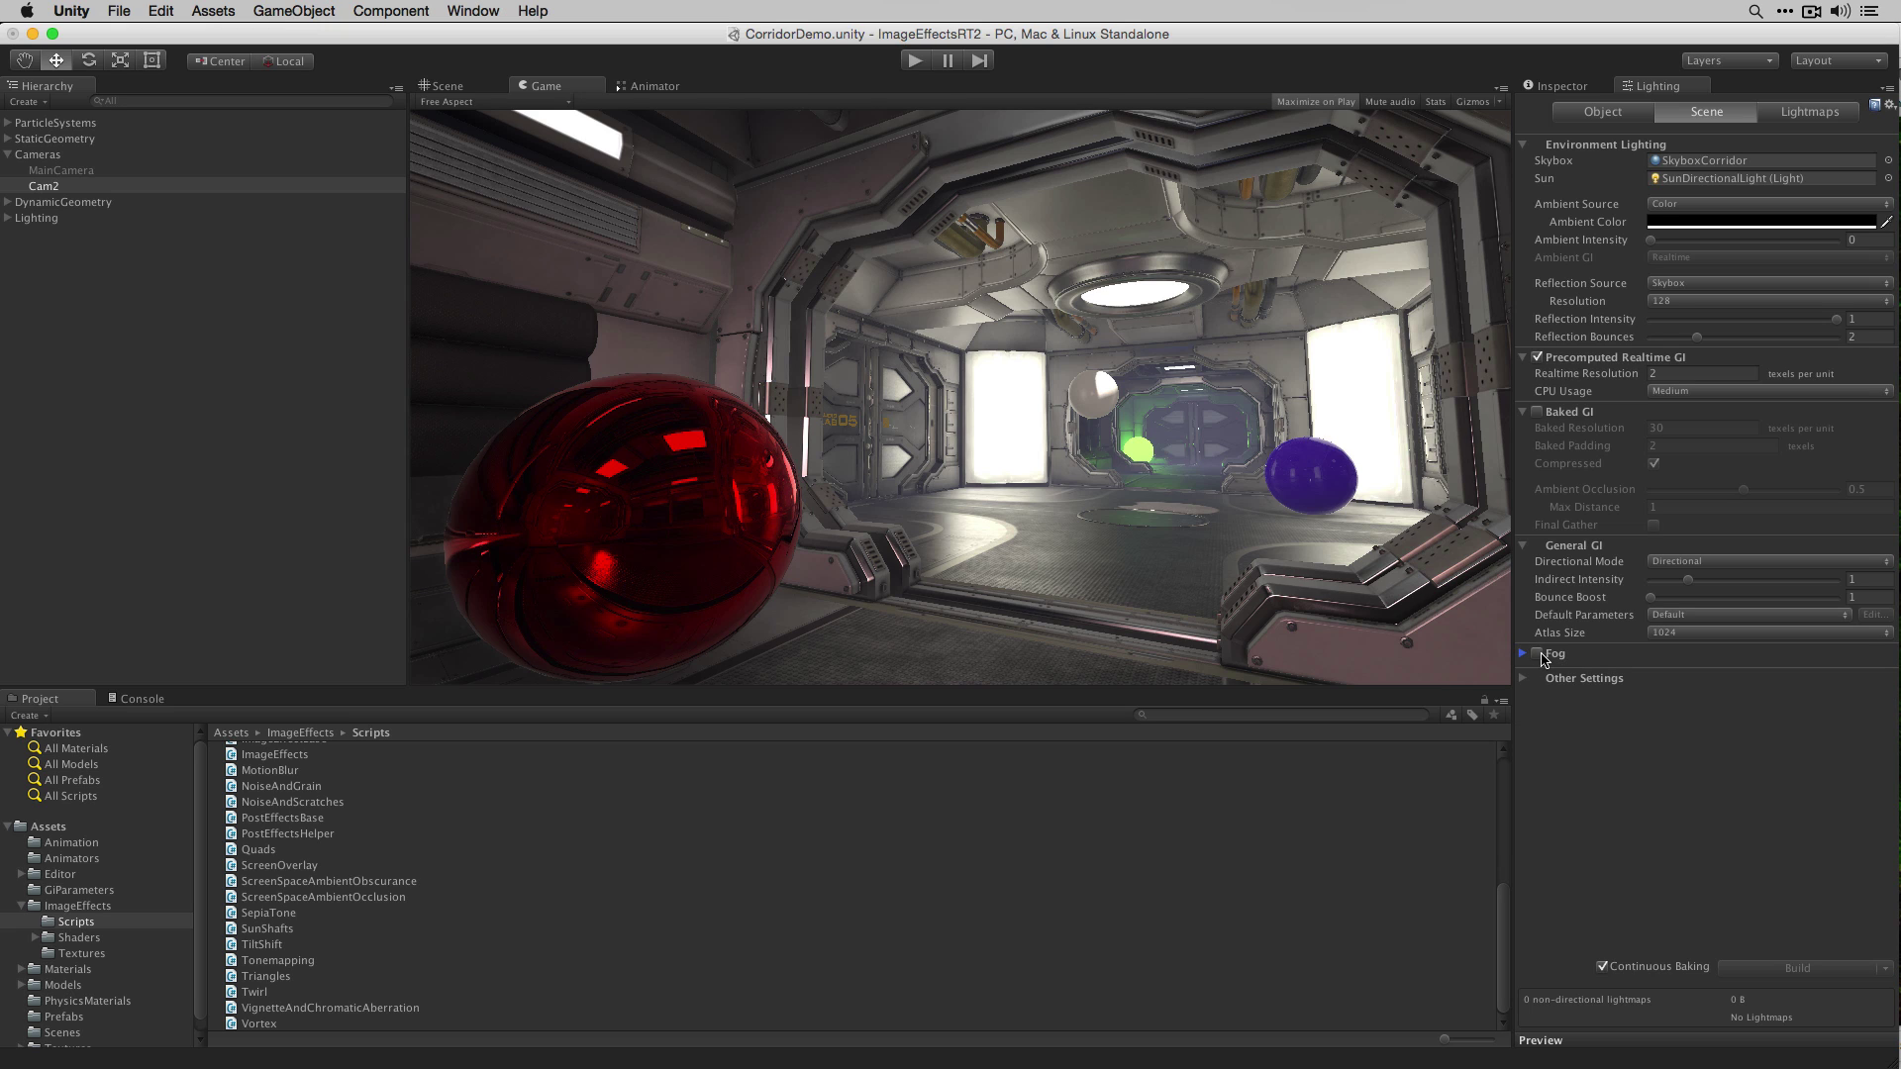
click(1523, 656)
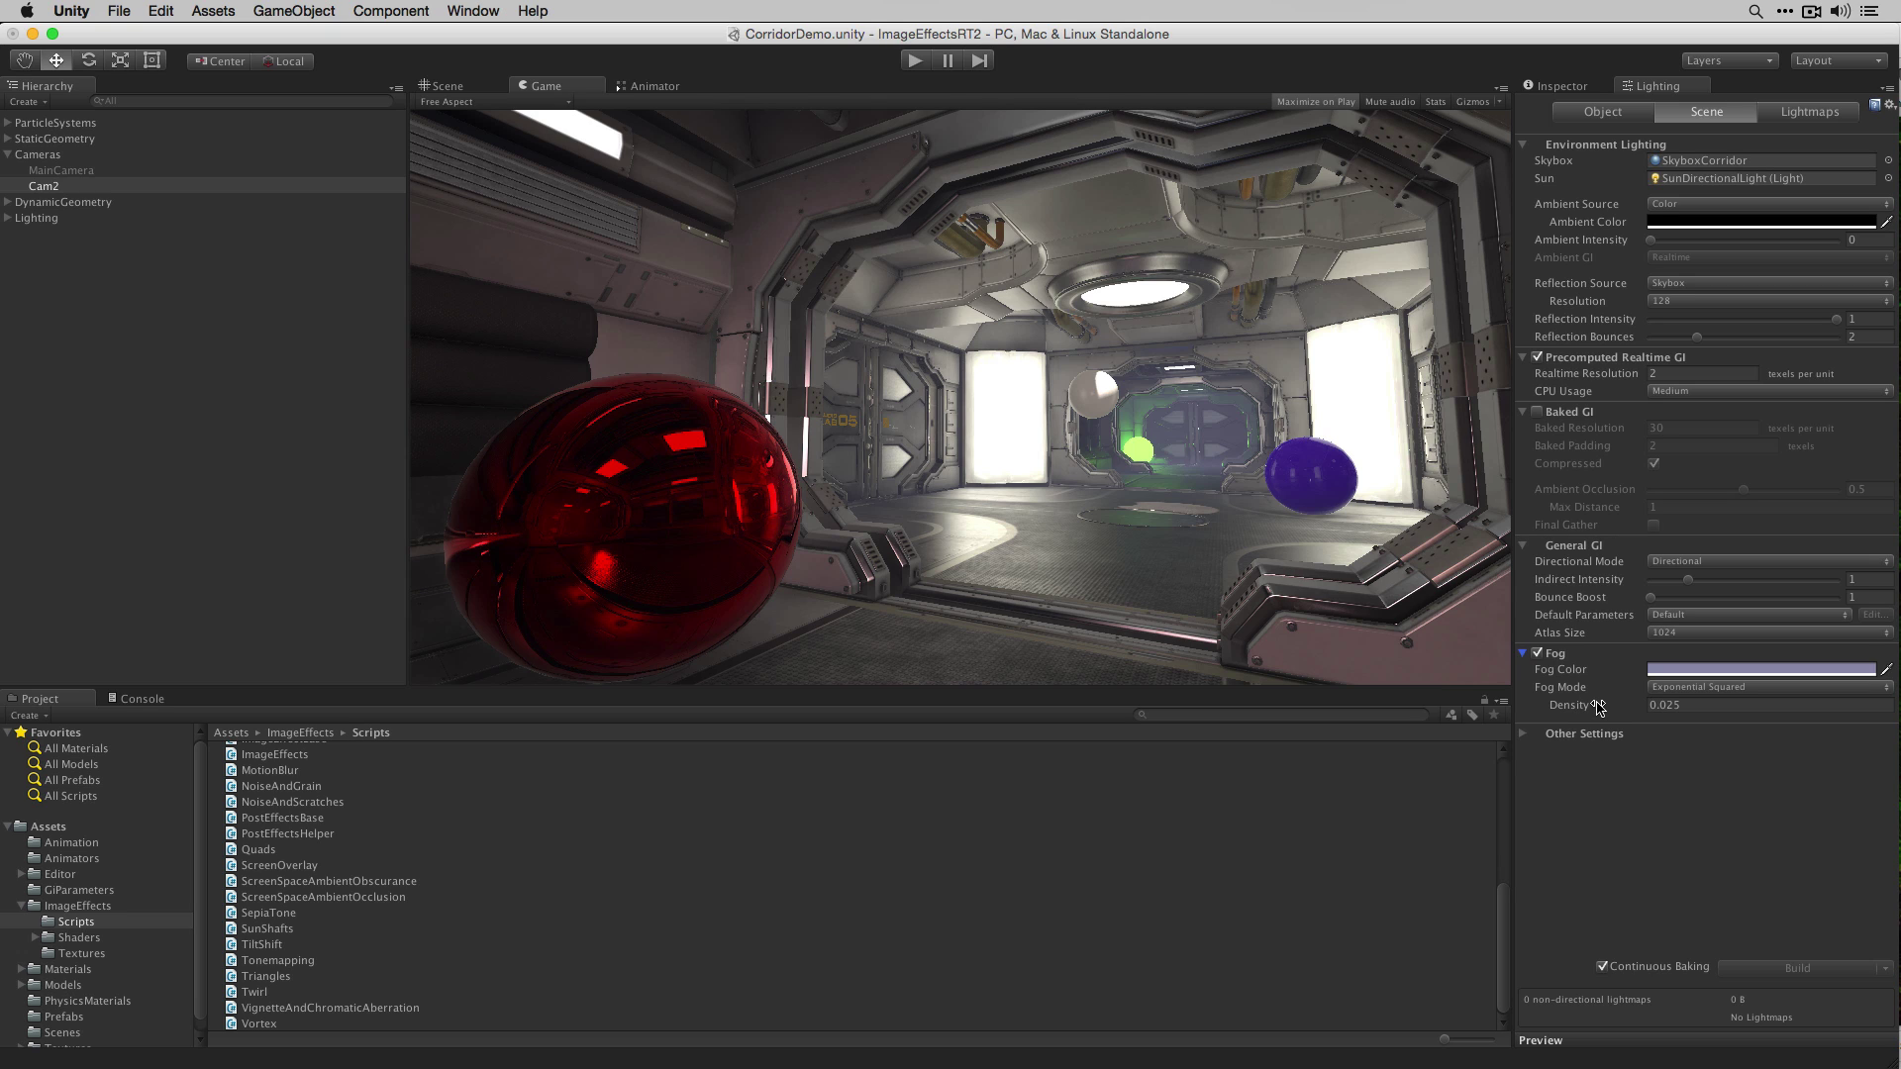
Step: Open the project's Player settings and review the Rendering Path choice under Other Settings
click(191, 186)
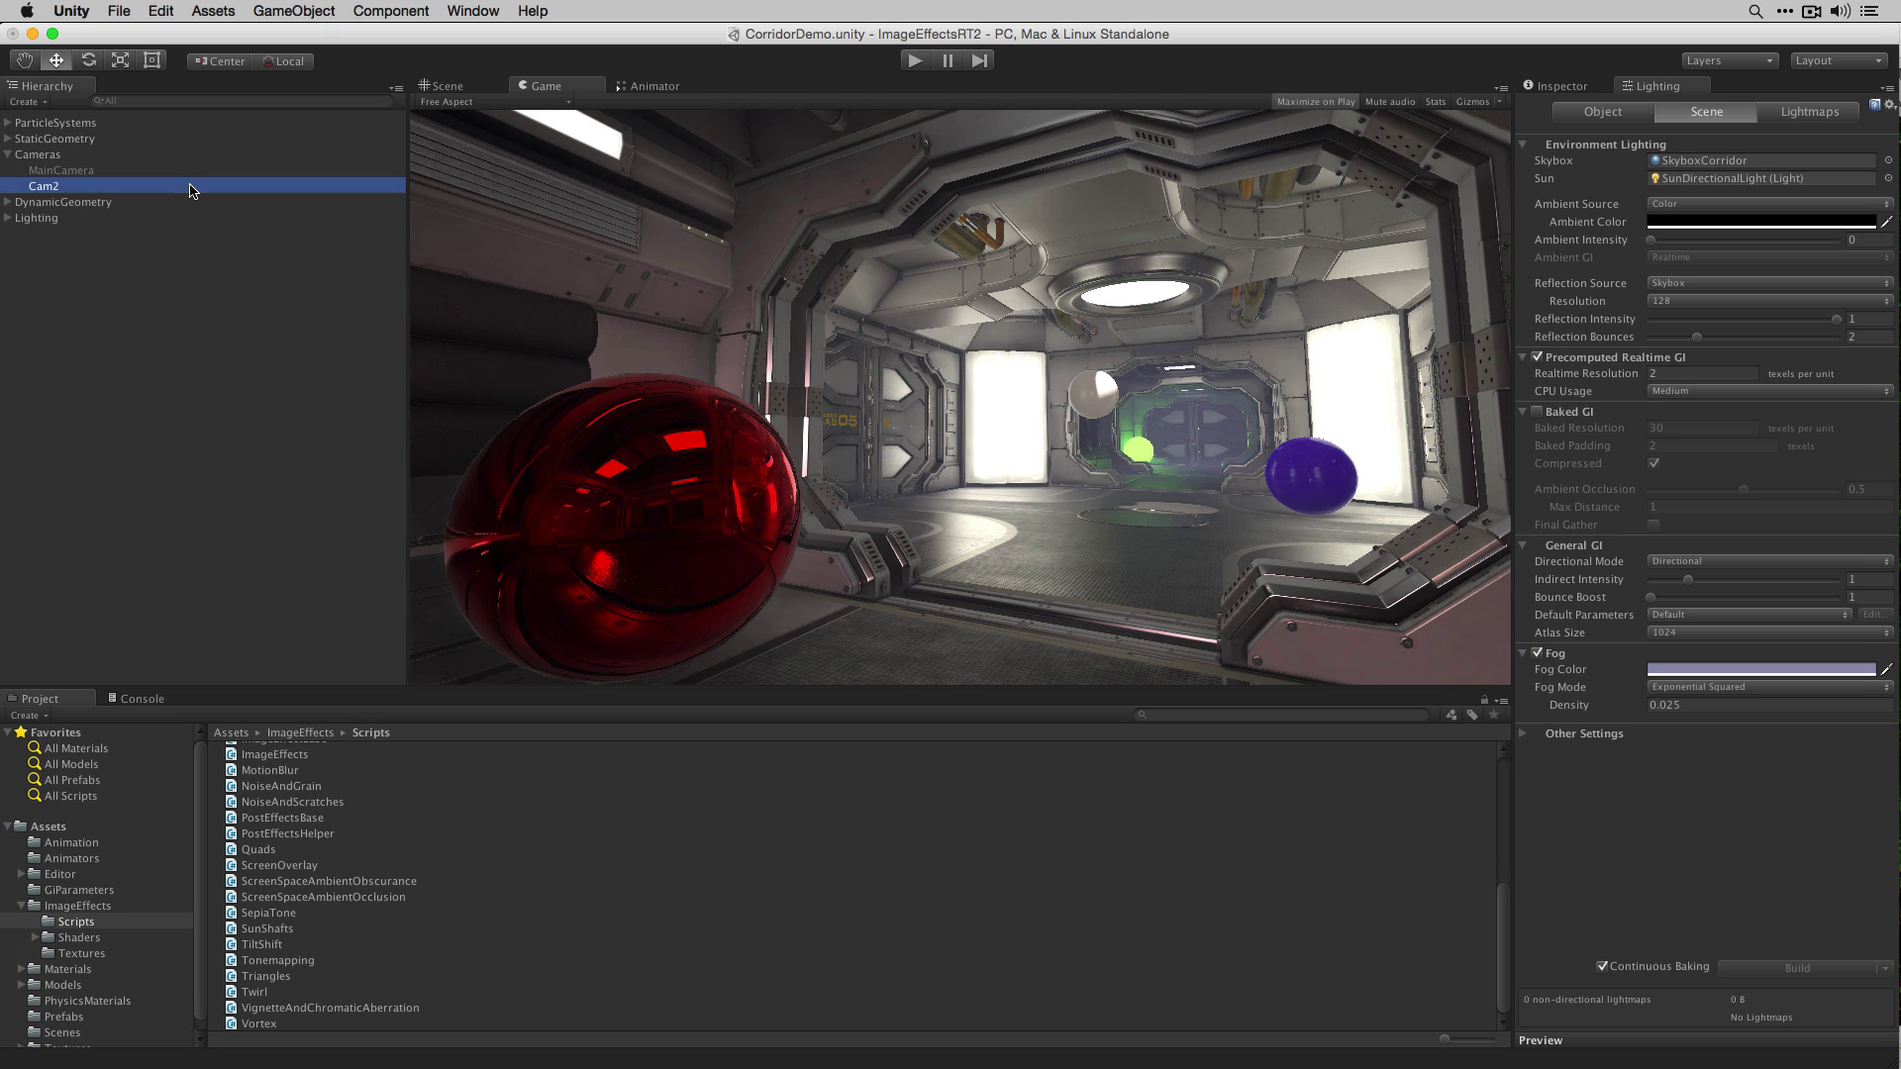
click(202, 7)
mouse_move(174, 7)
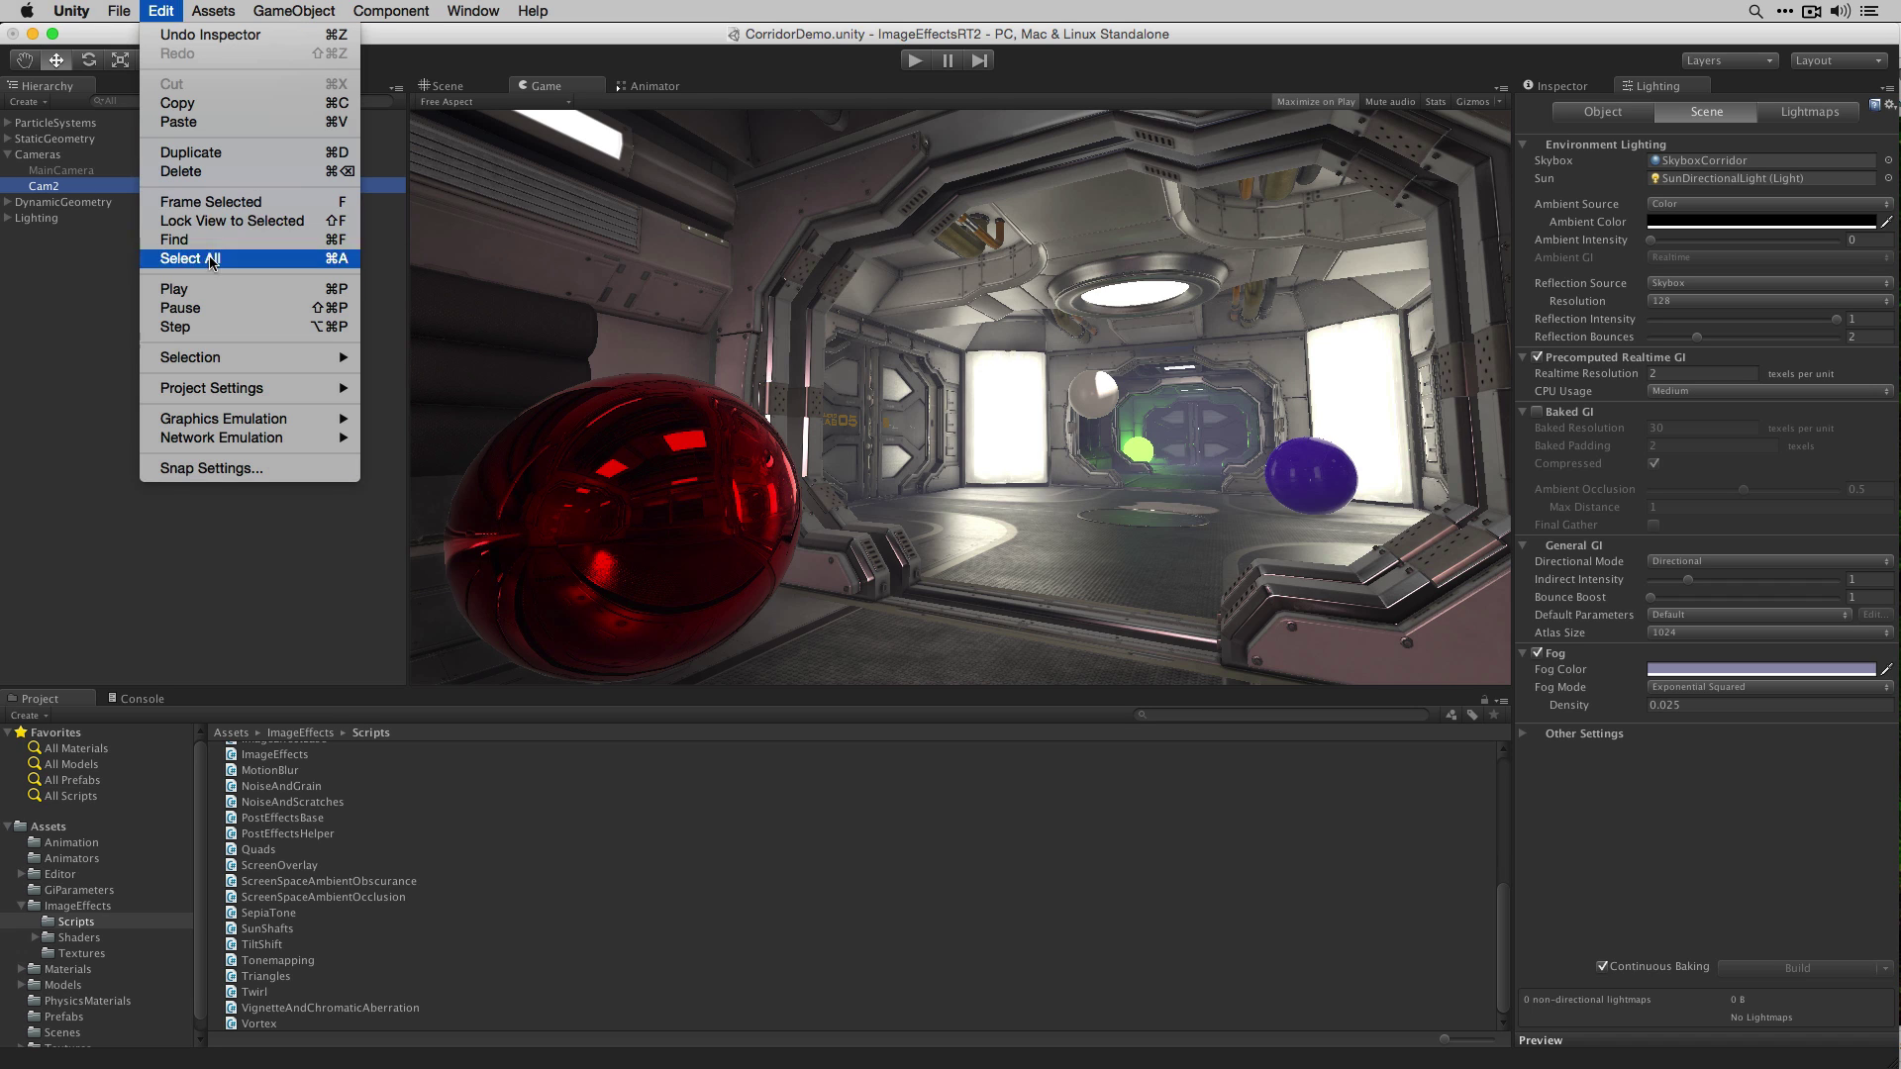
mouse_move(252, 388)
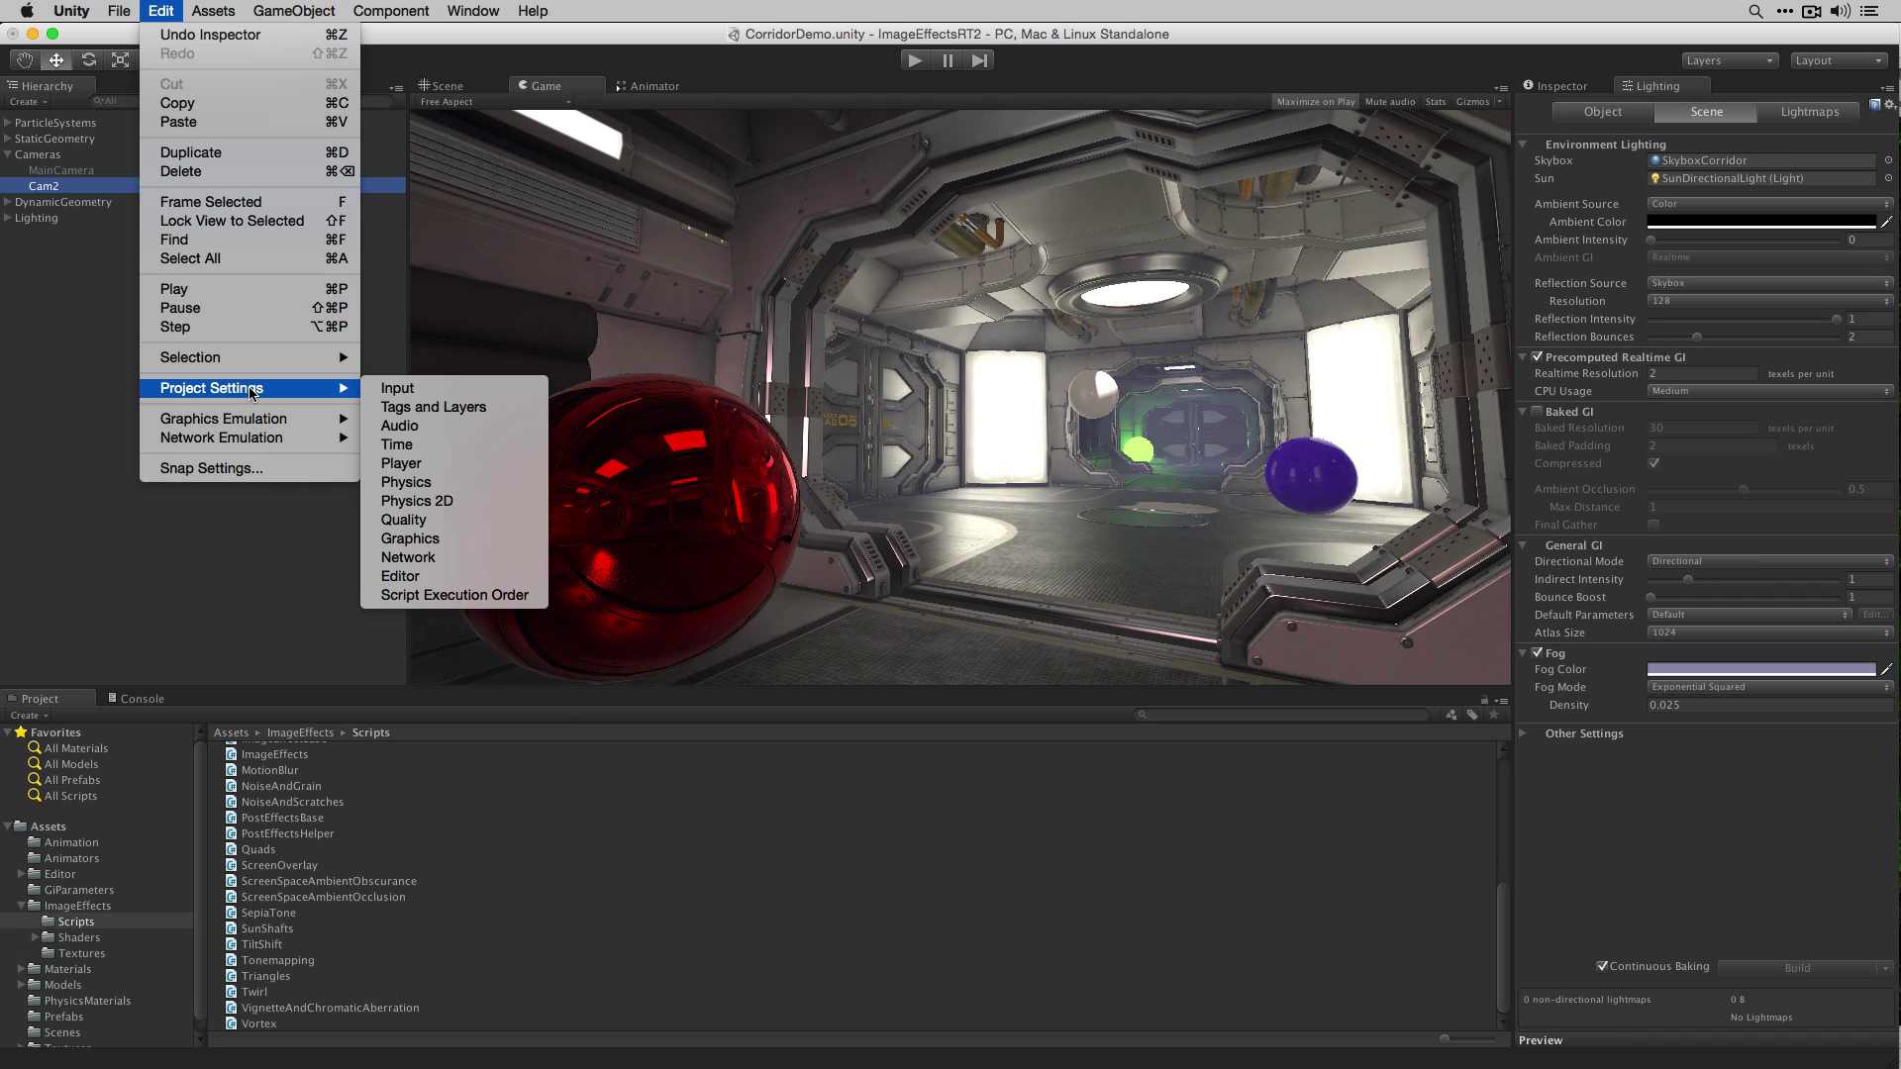
click(485, 465)
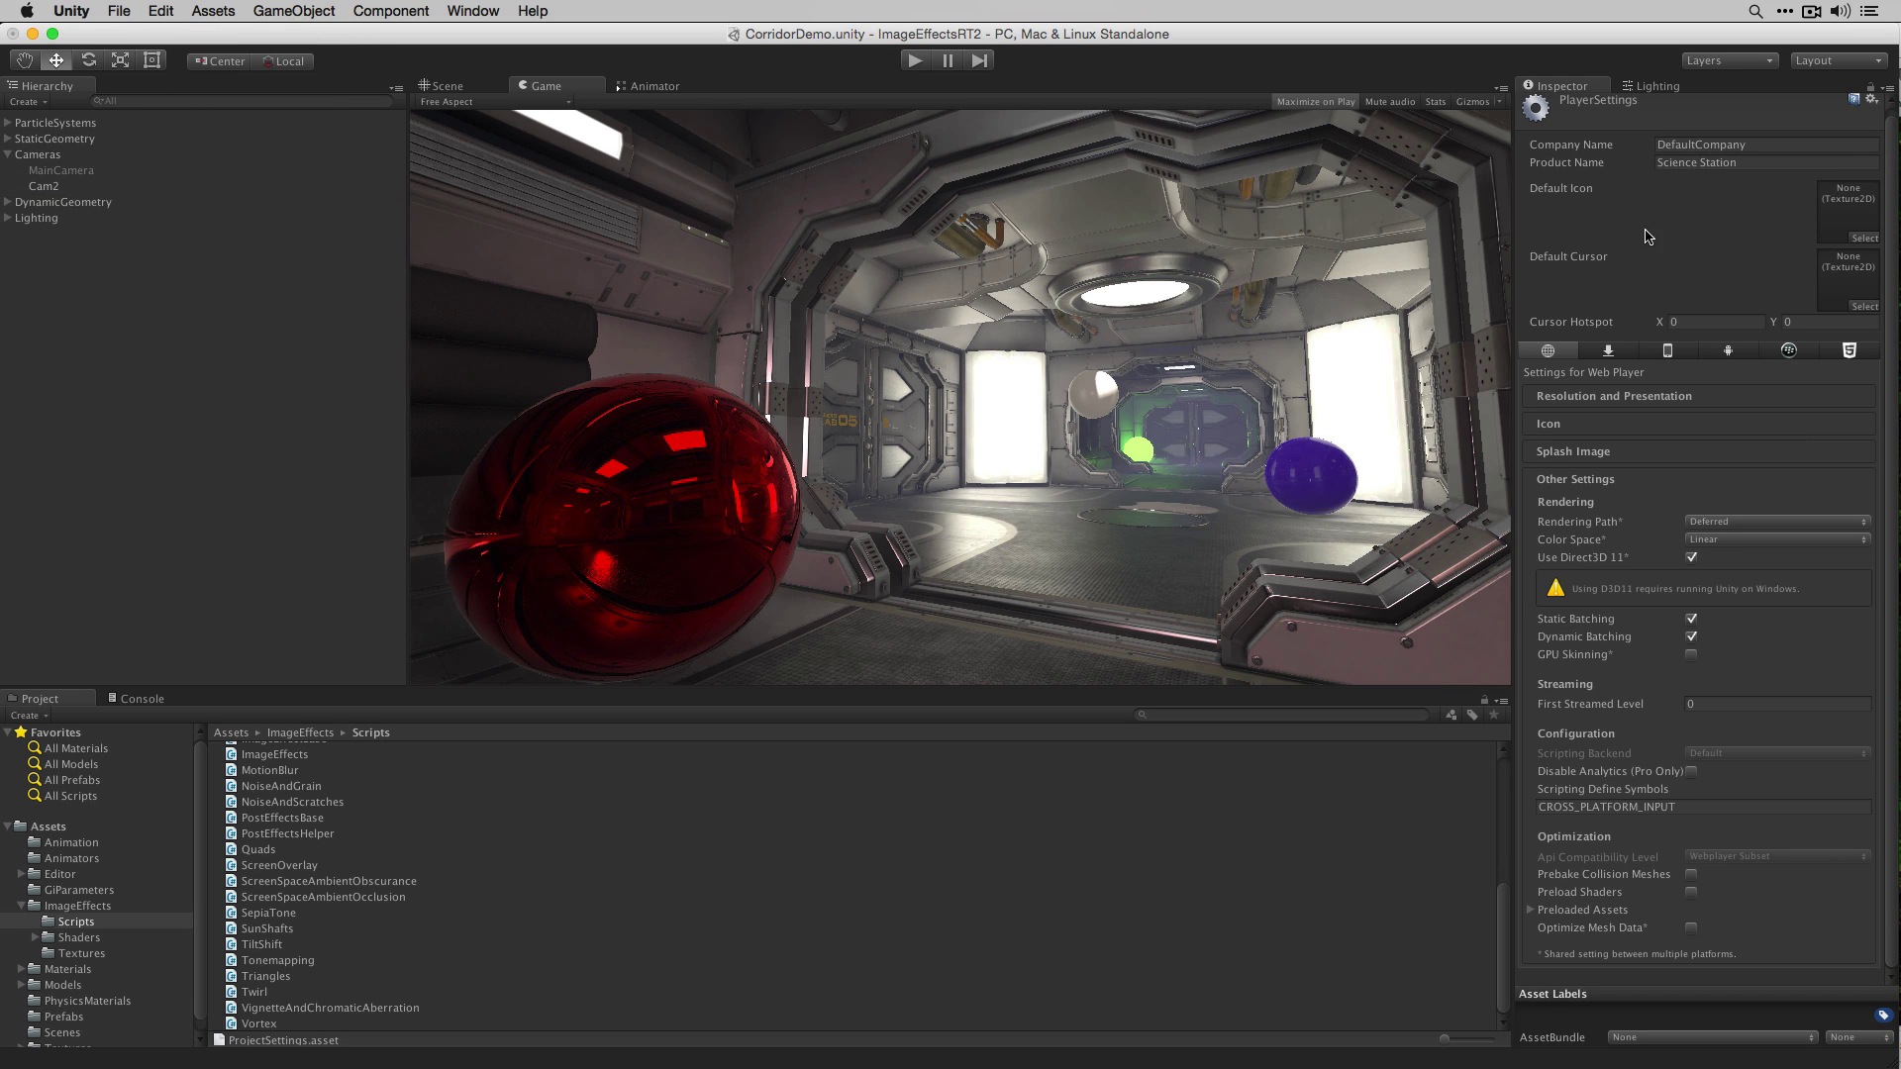
click(1600, 482)
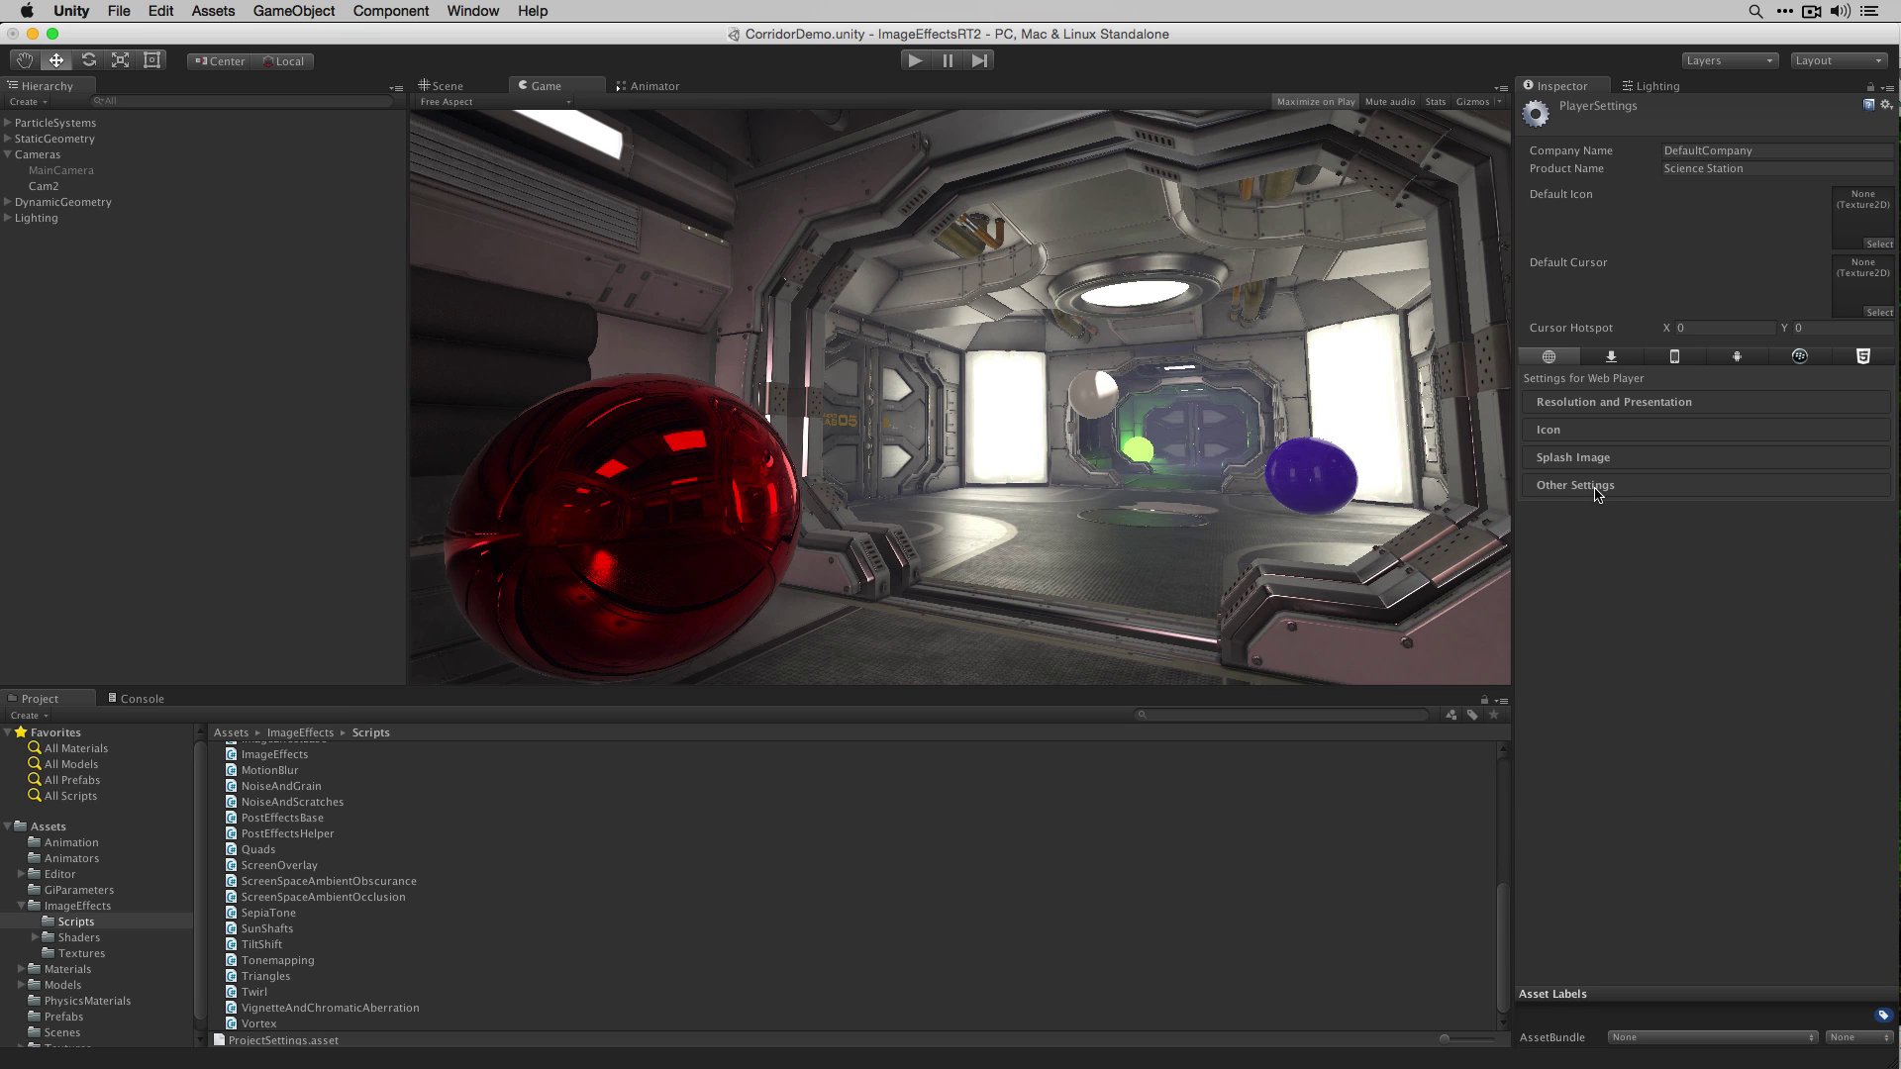
click(1596, 487)
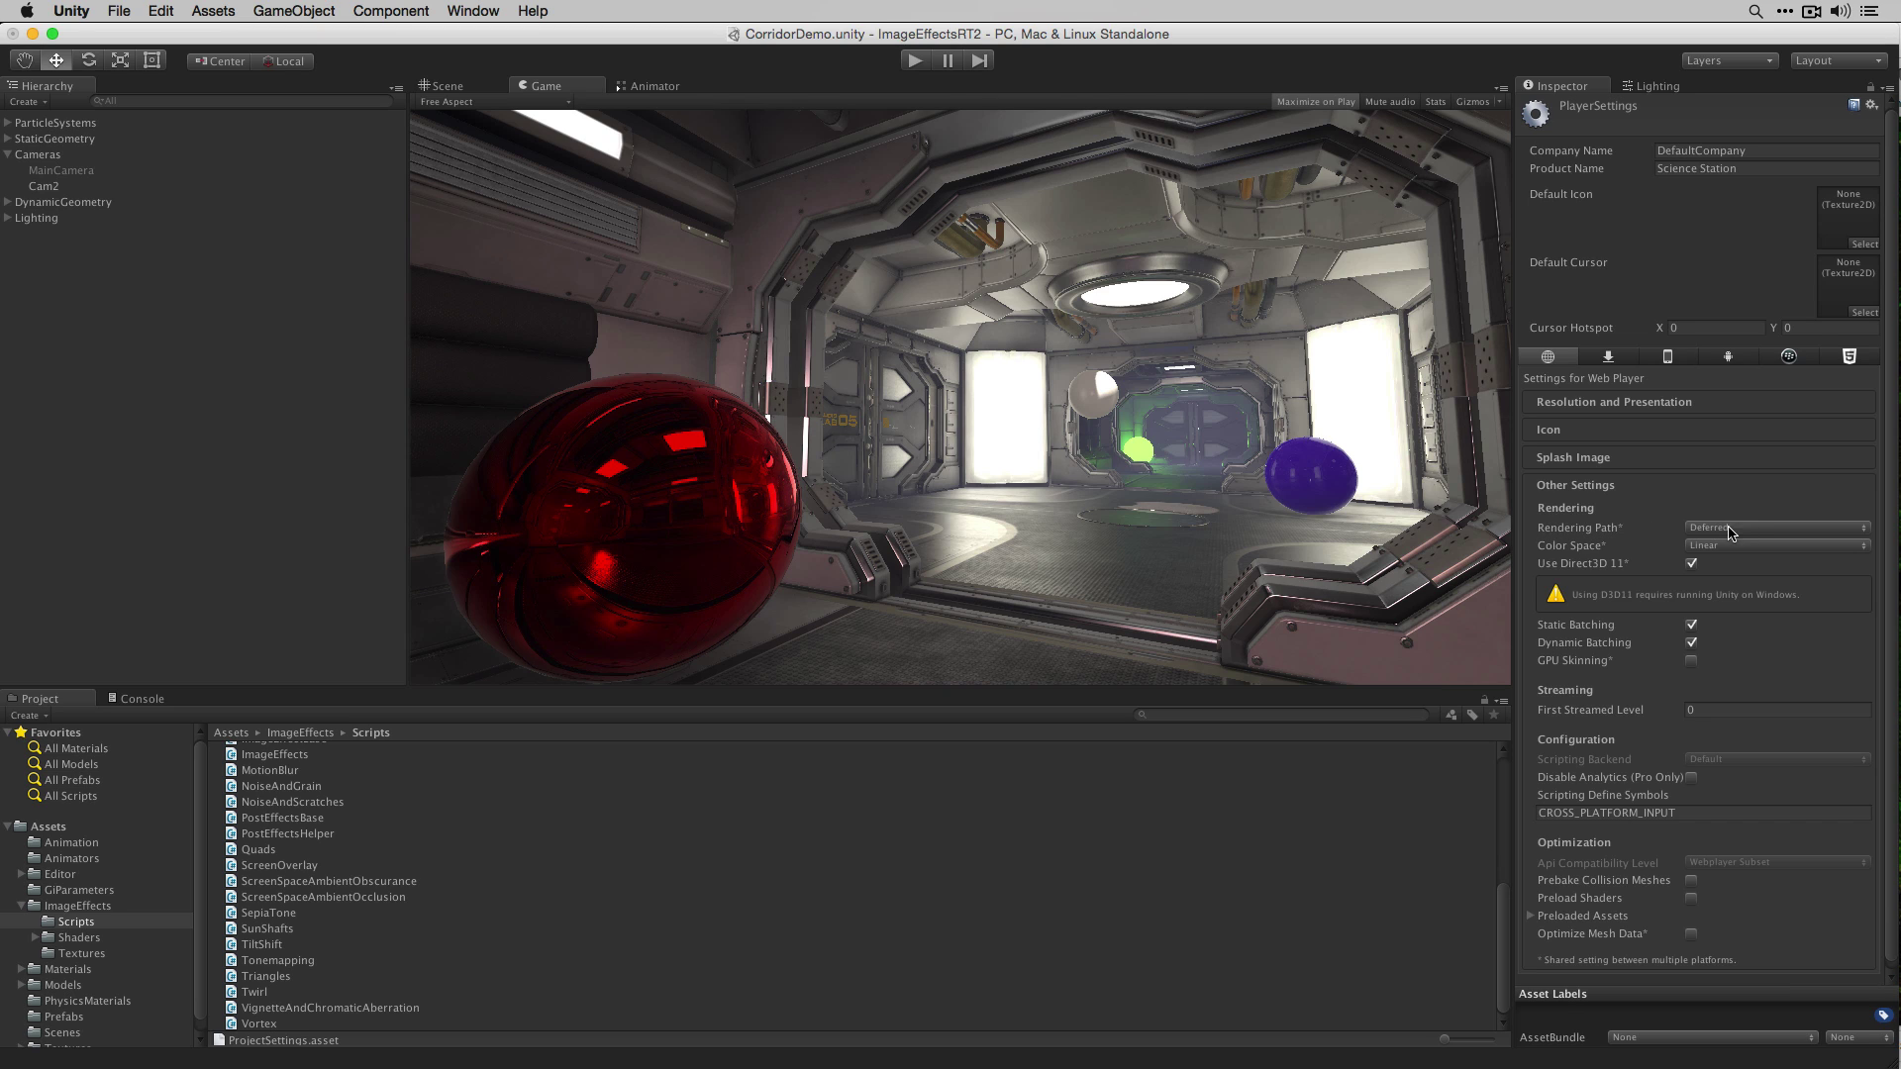
click(1696, 528)
click(1614, 491)
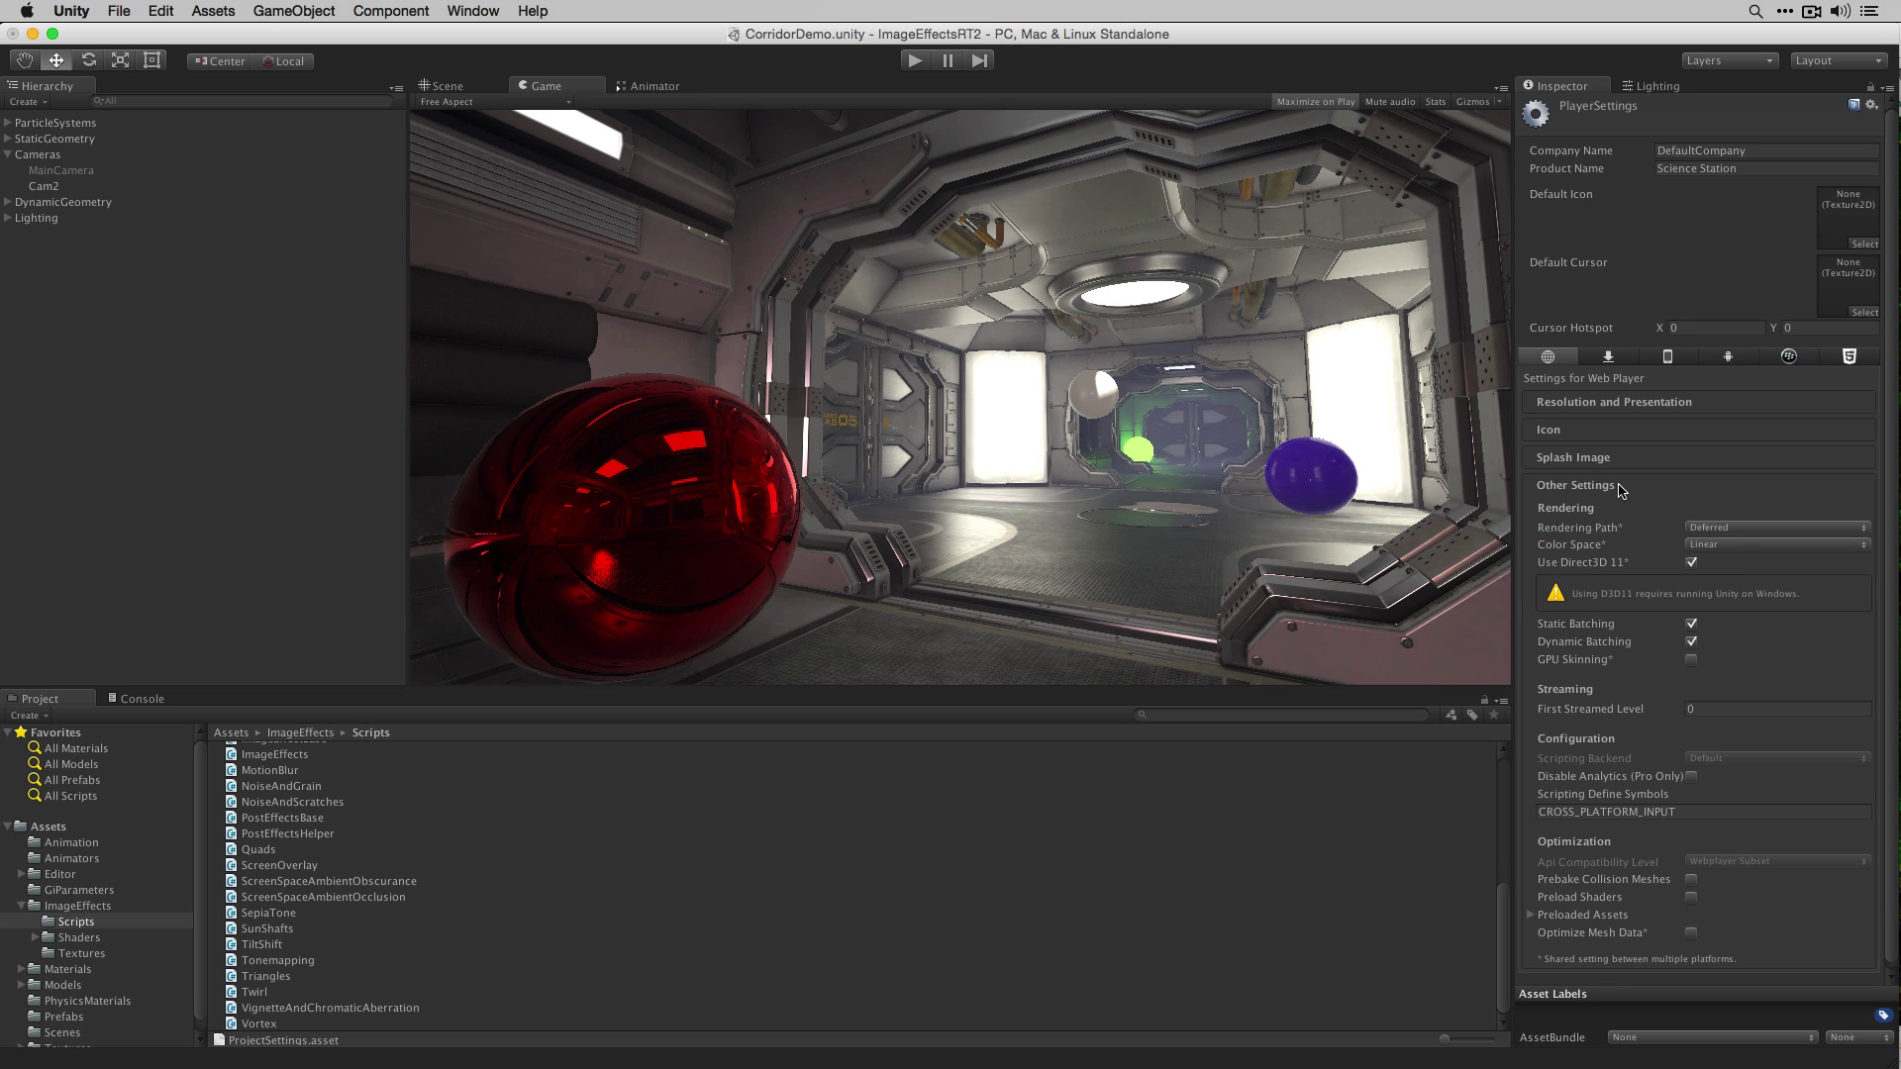
Step: Select Cam2 and review its camera and image effect components
click(92, 187)
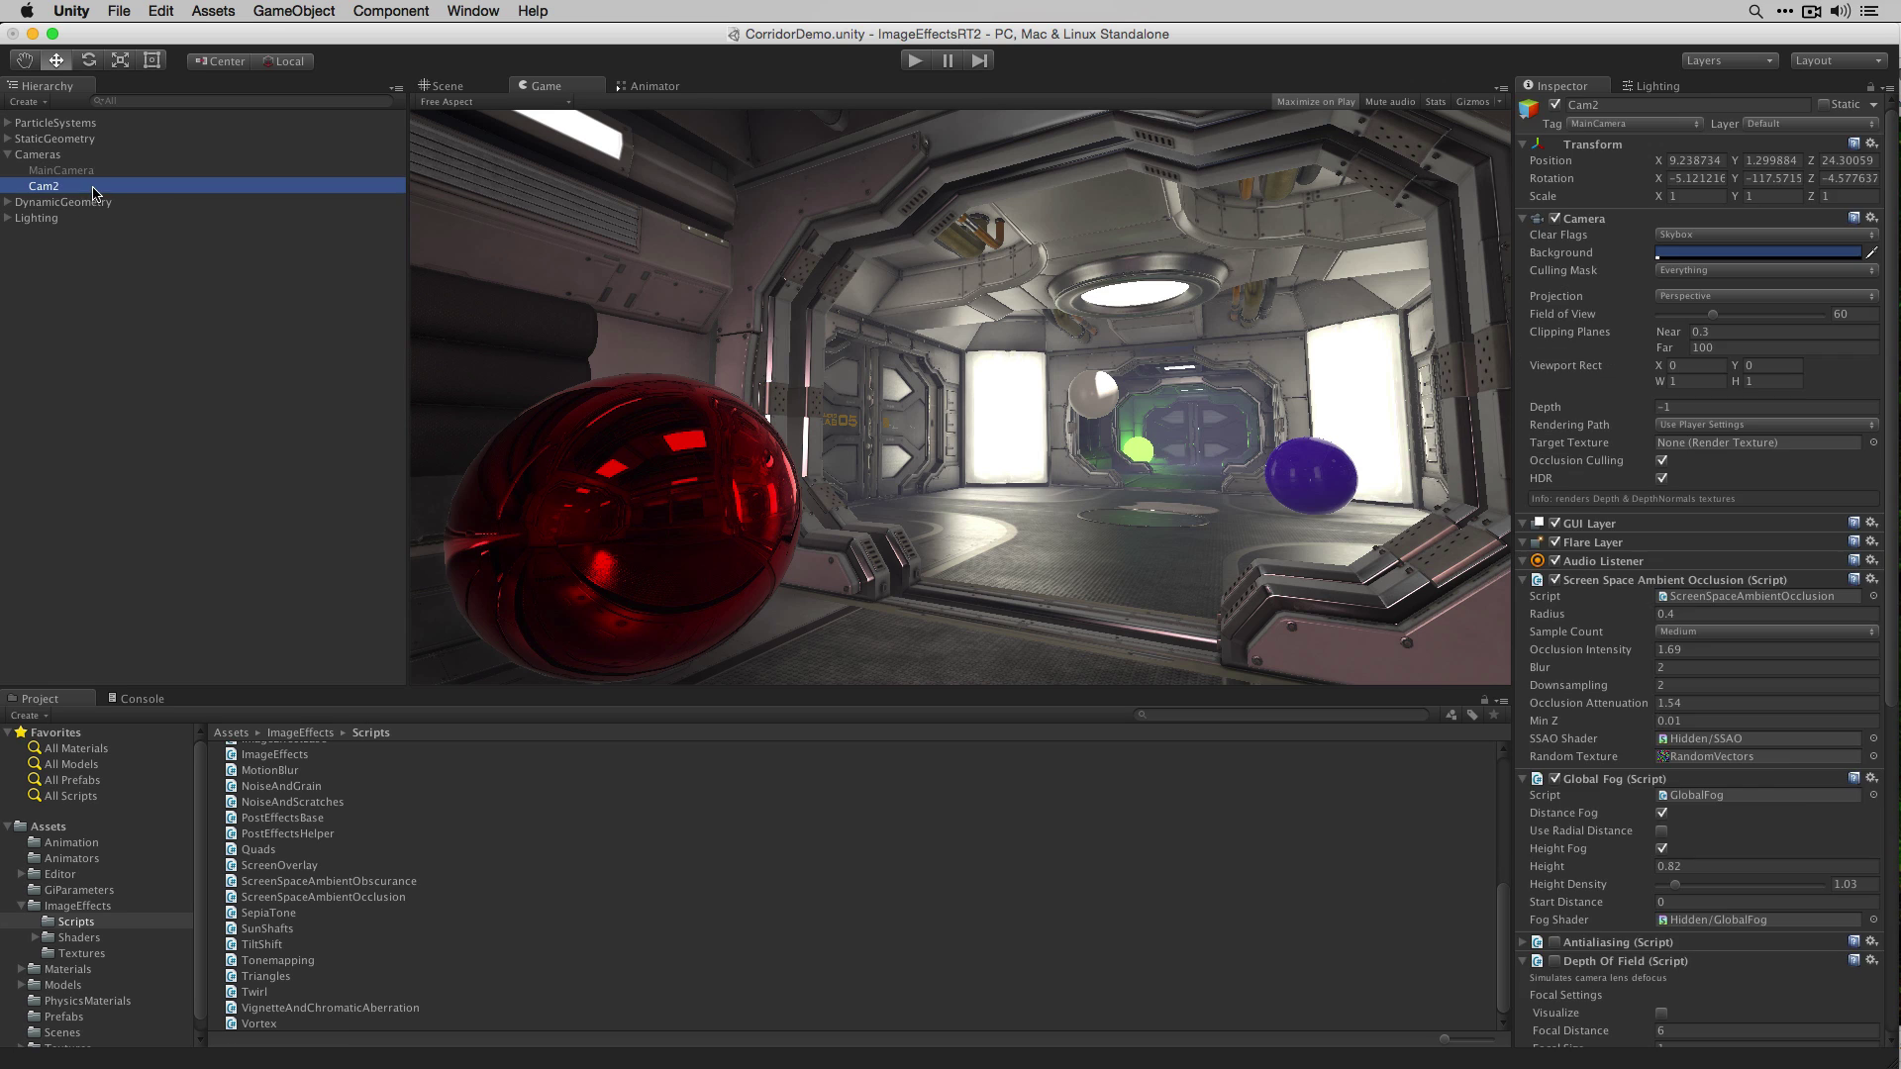
scroll(1711, 798, down, 2)
scroll(1712, 798, down, 5)
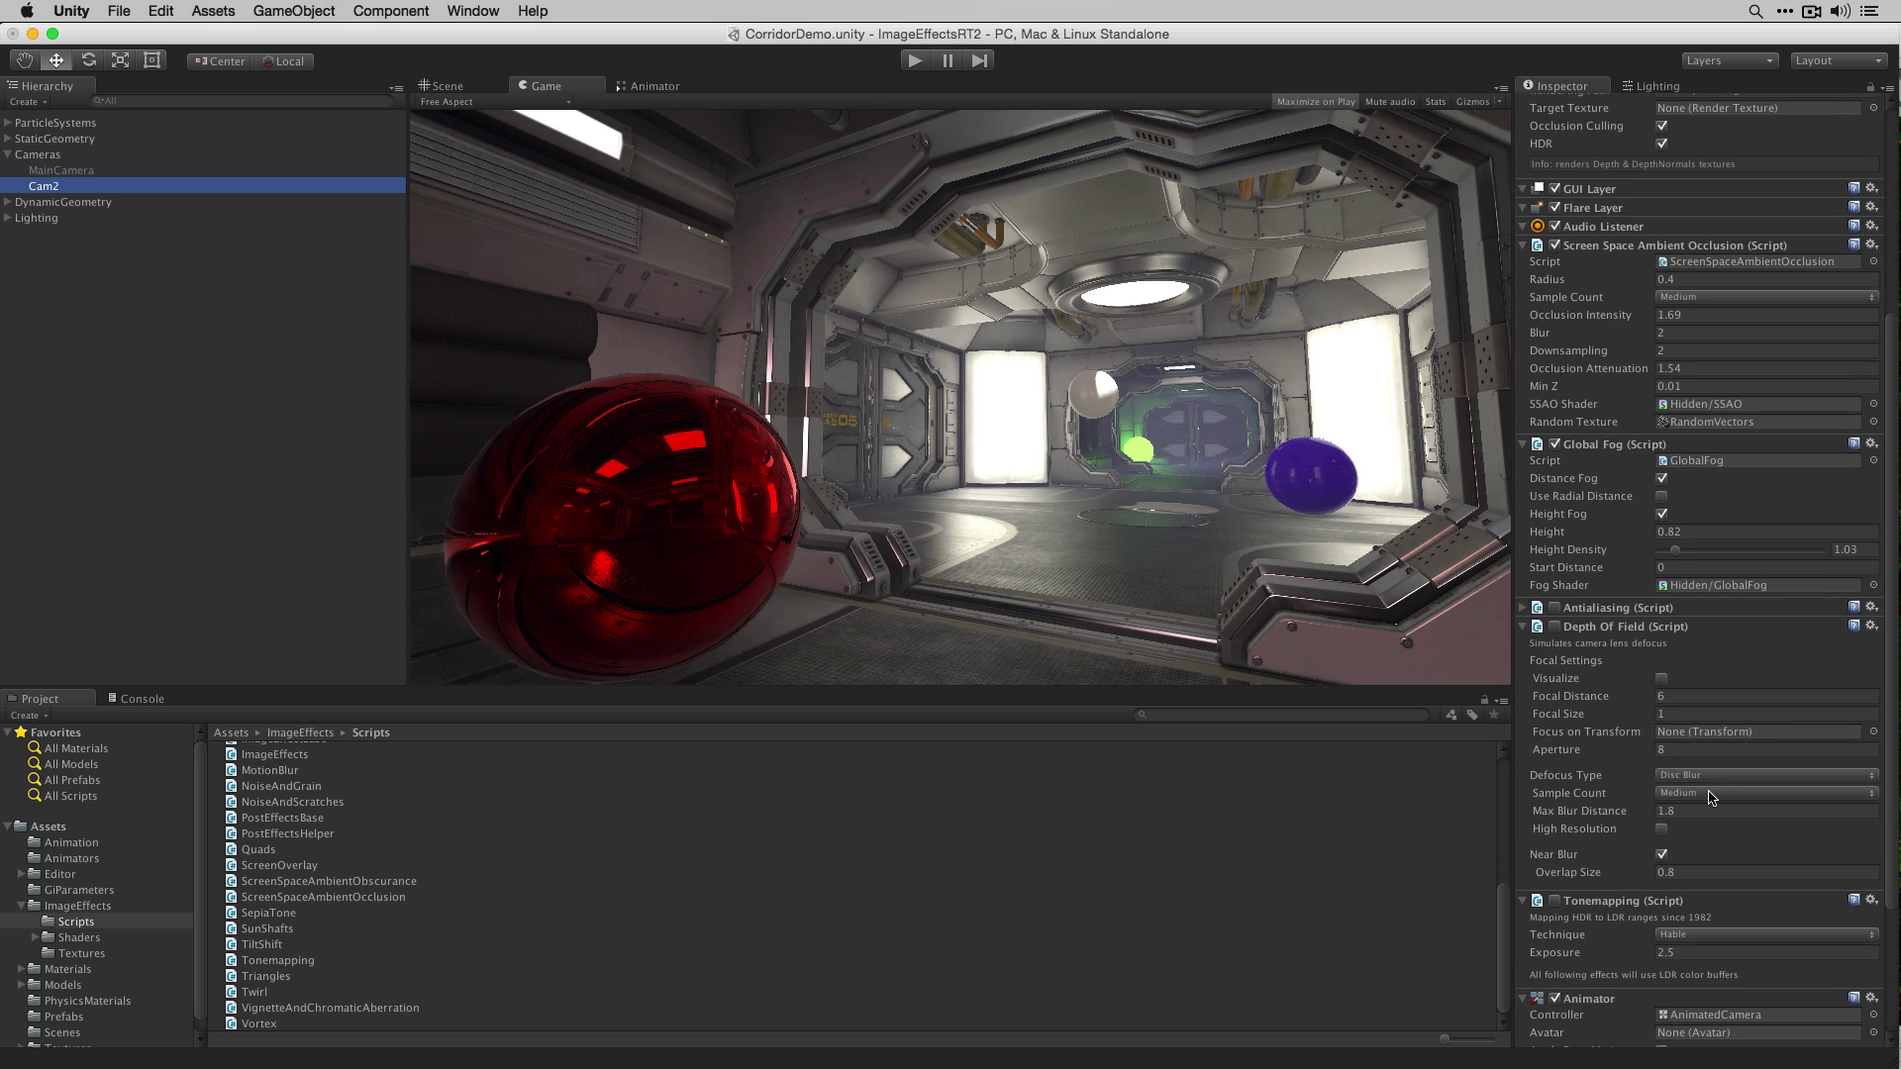
scroll(1710, 782, down, 1)
Step: Try white as the Fog Color in the scene's Lighting settings, and restore the grey-blue color (144, 146, 176)
click(1634, 88)
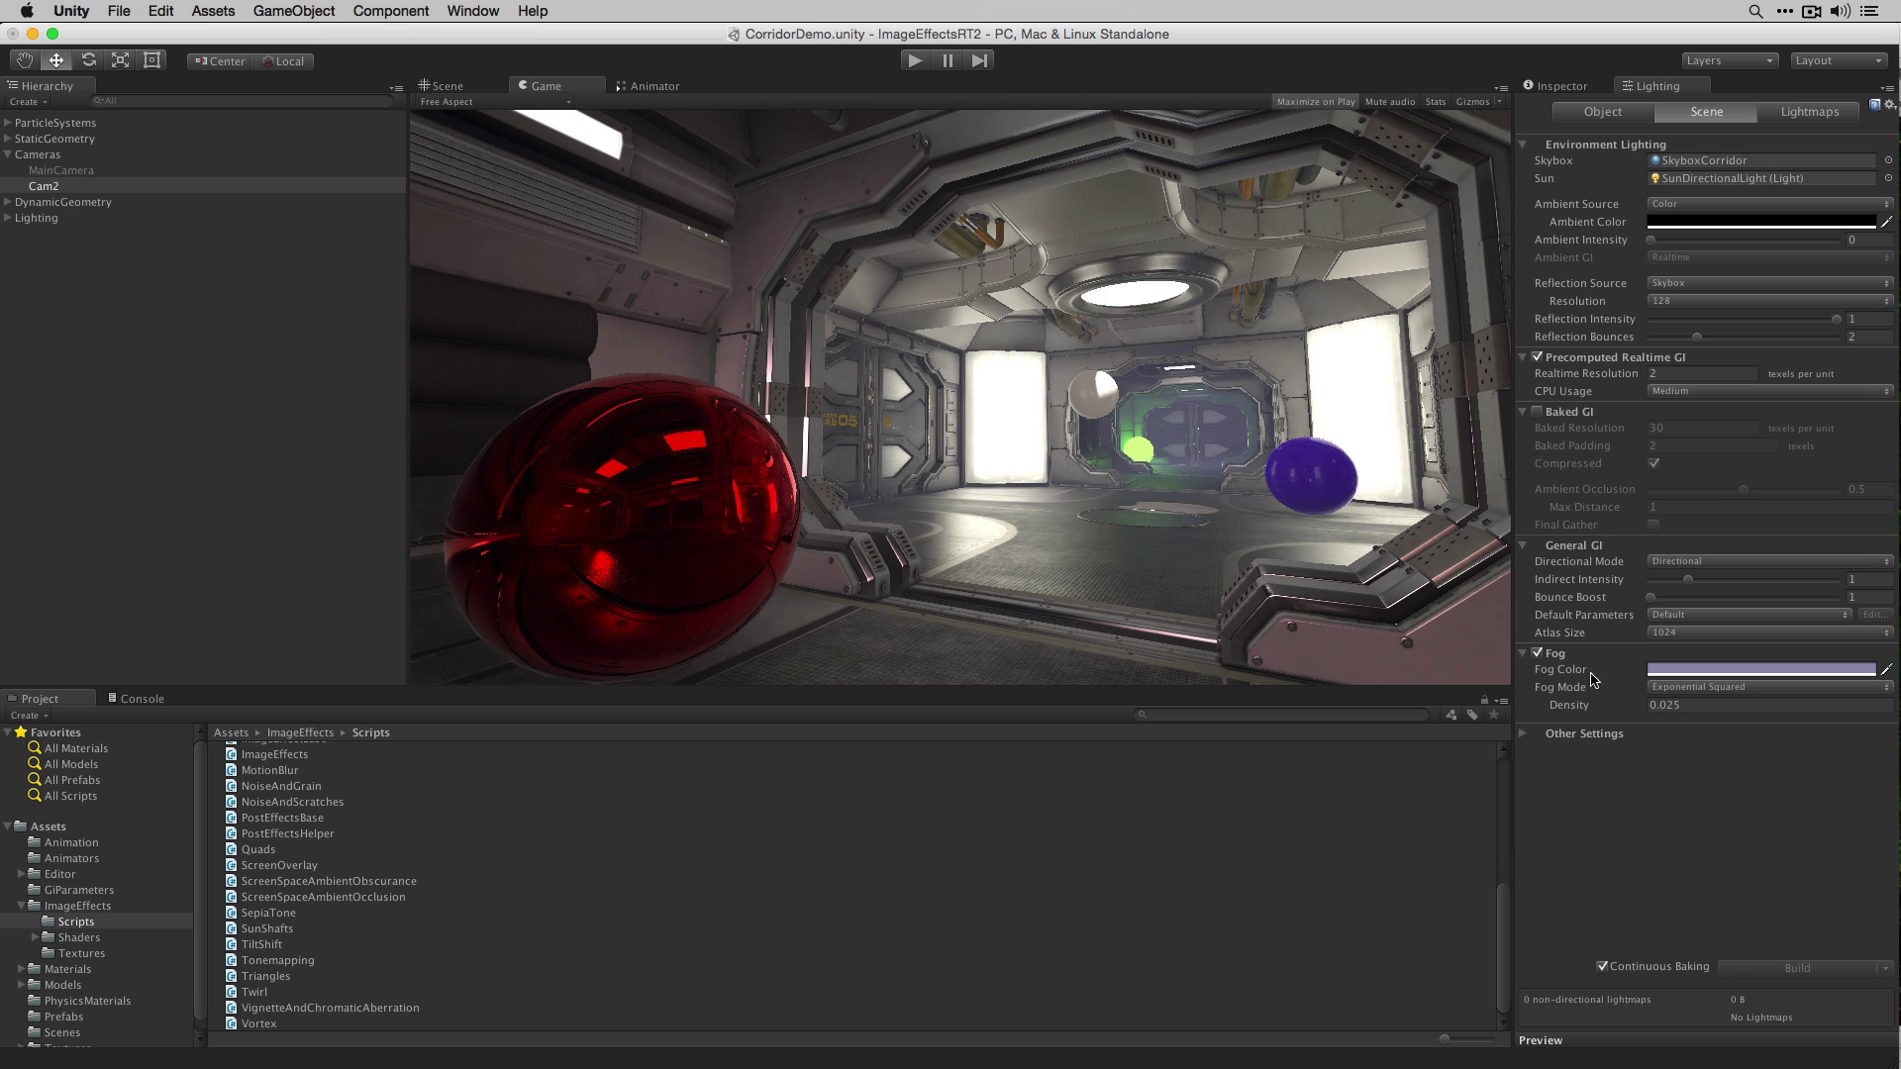
click(1710, 673)
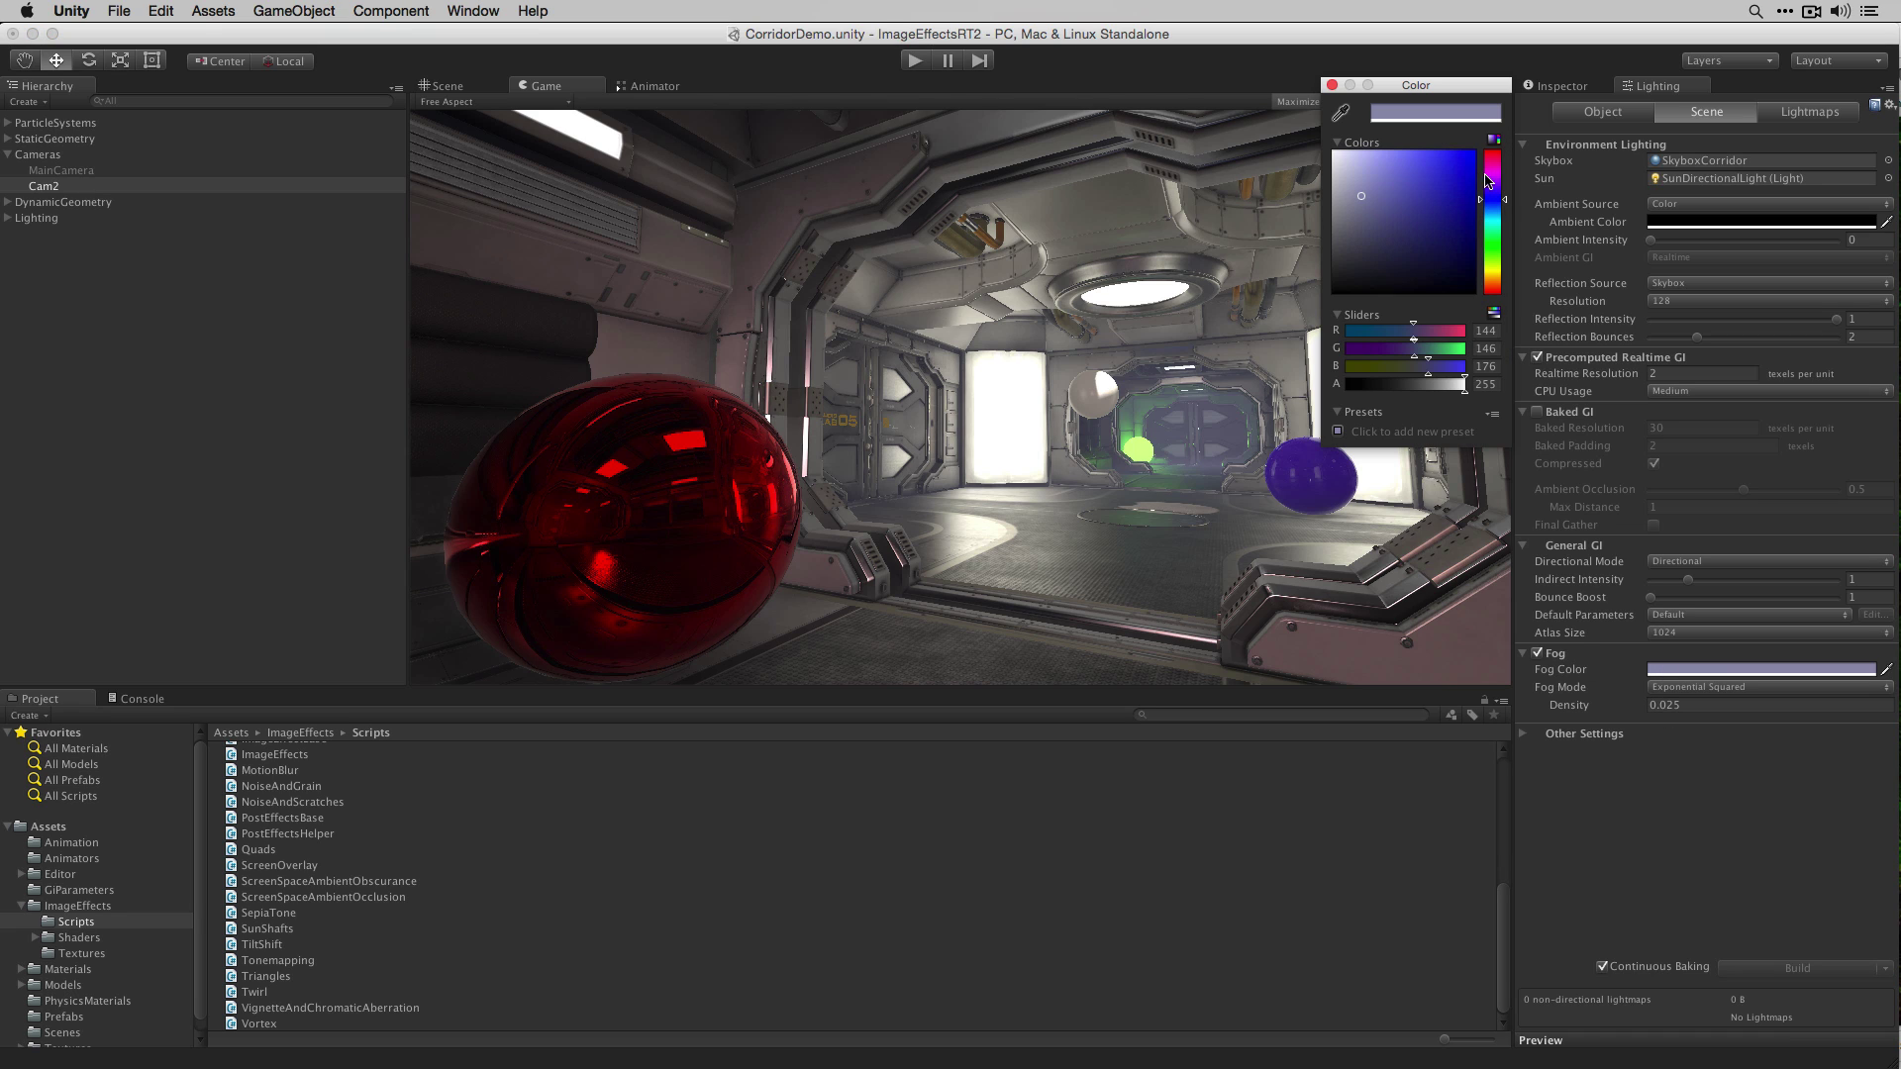
mouse_move(1364, 198)
mouse_down()
mouse_move(1480, 210)
mouse_move(1474, 149)
mouse_move(1410, 203)
mouse_move(1307, 155)
mouse_up()
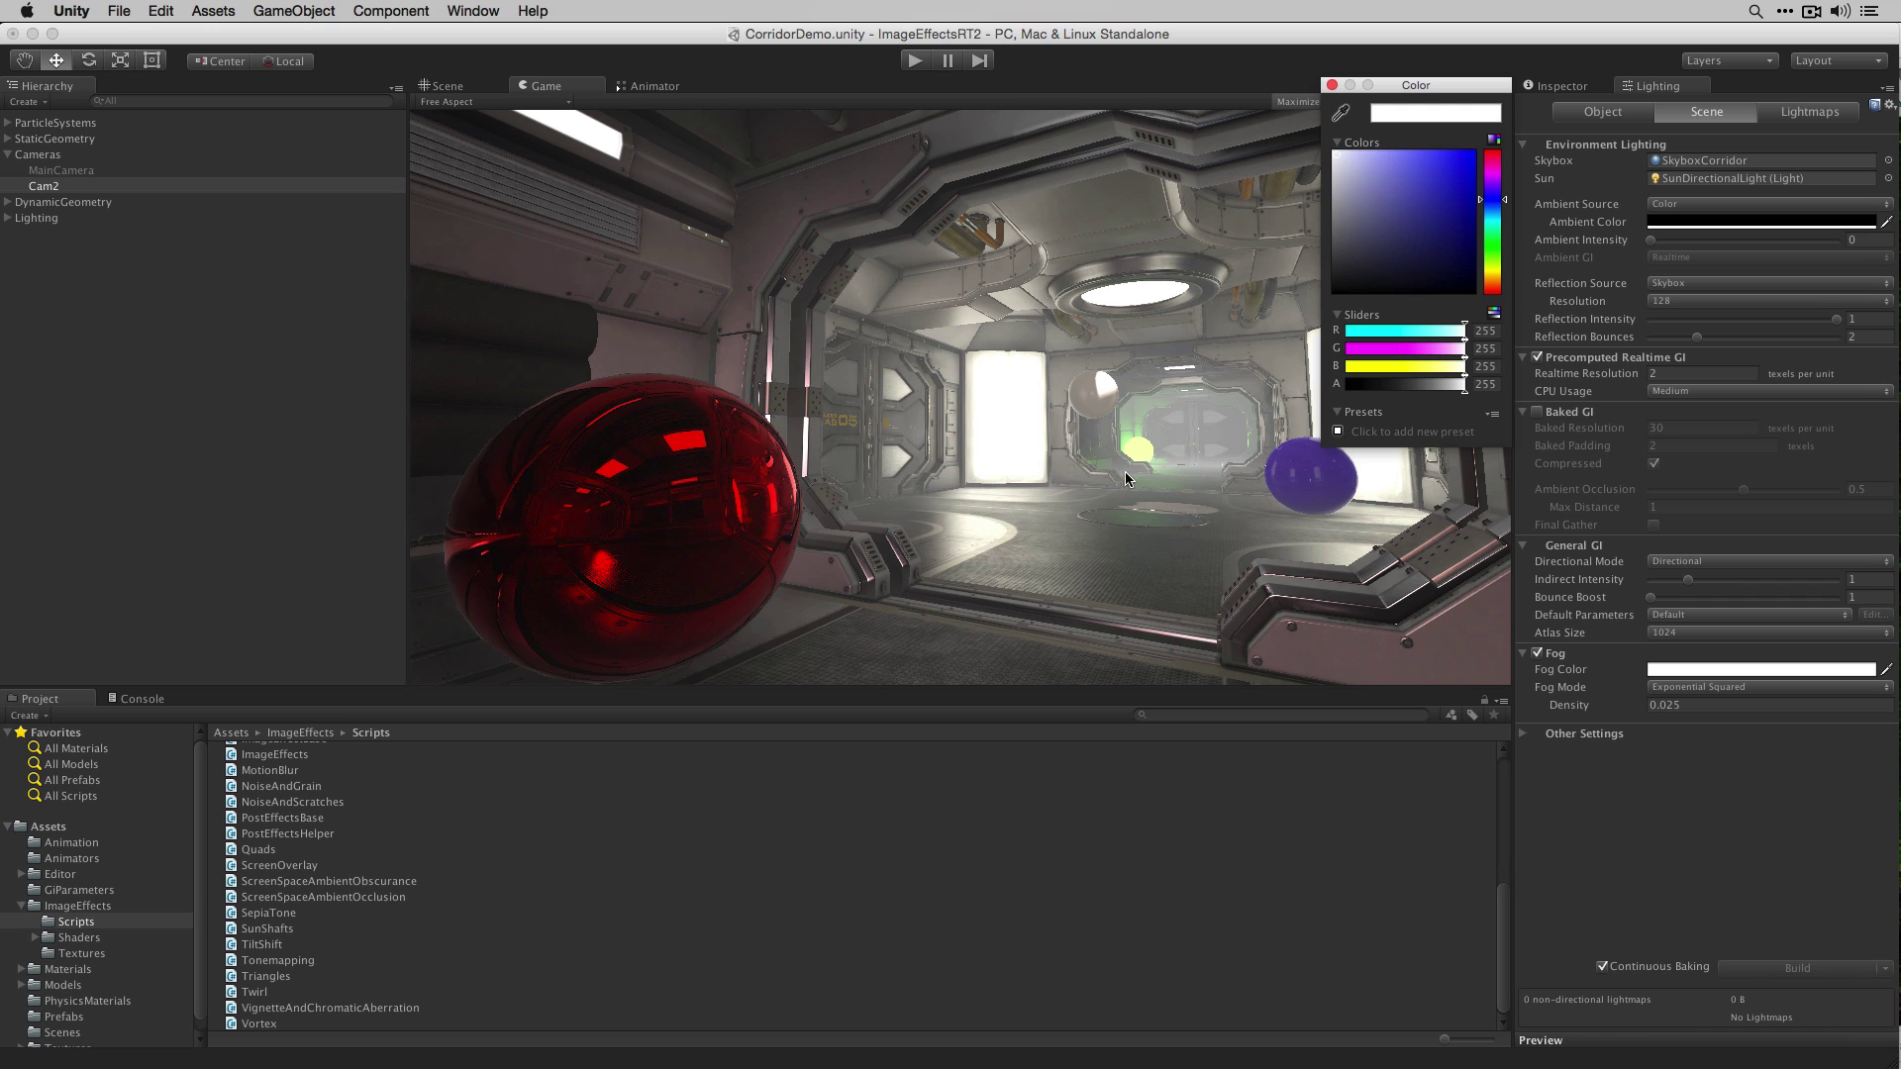
click(1361, 196)
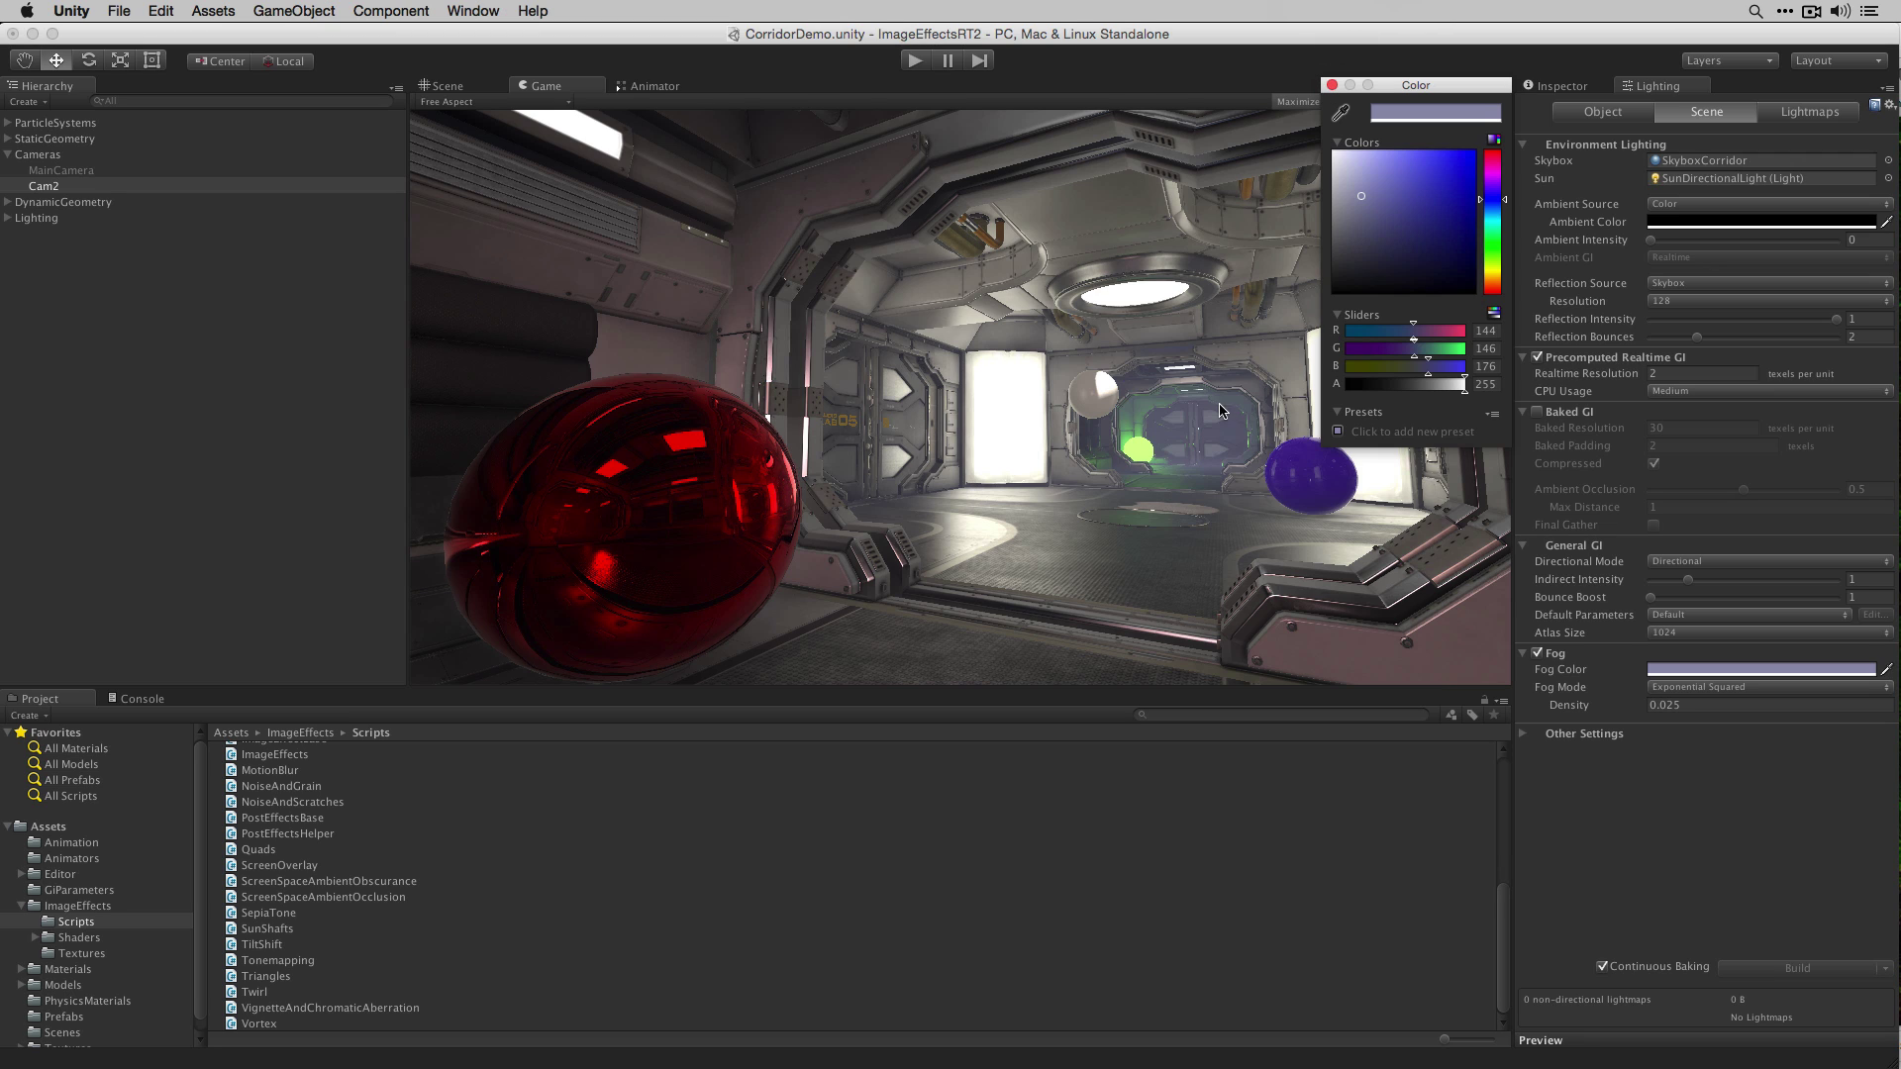
click(1333, 85)
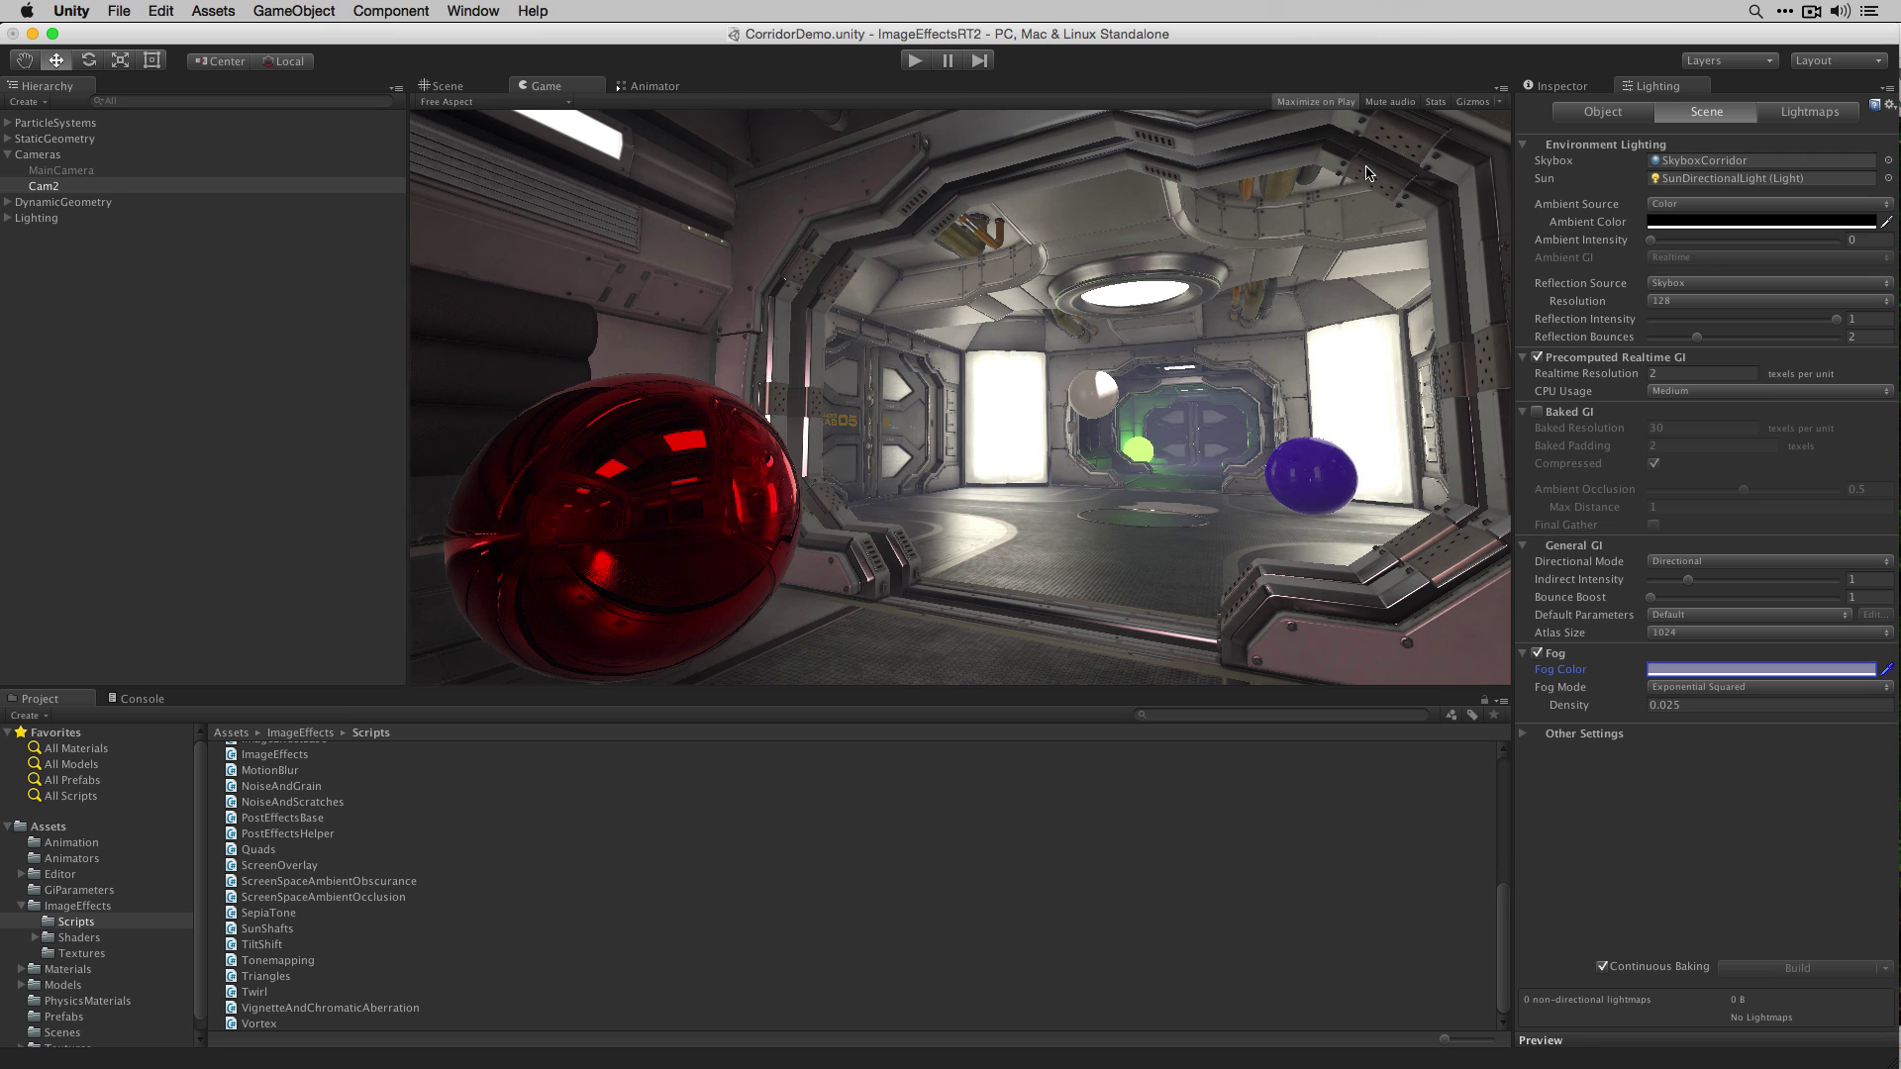
Step: Try the Exponential Fog Mode for the scene and switch it to Linear
click(1722, 687)
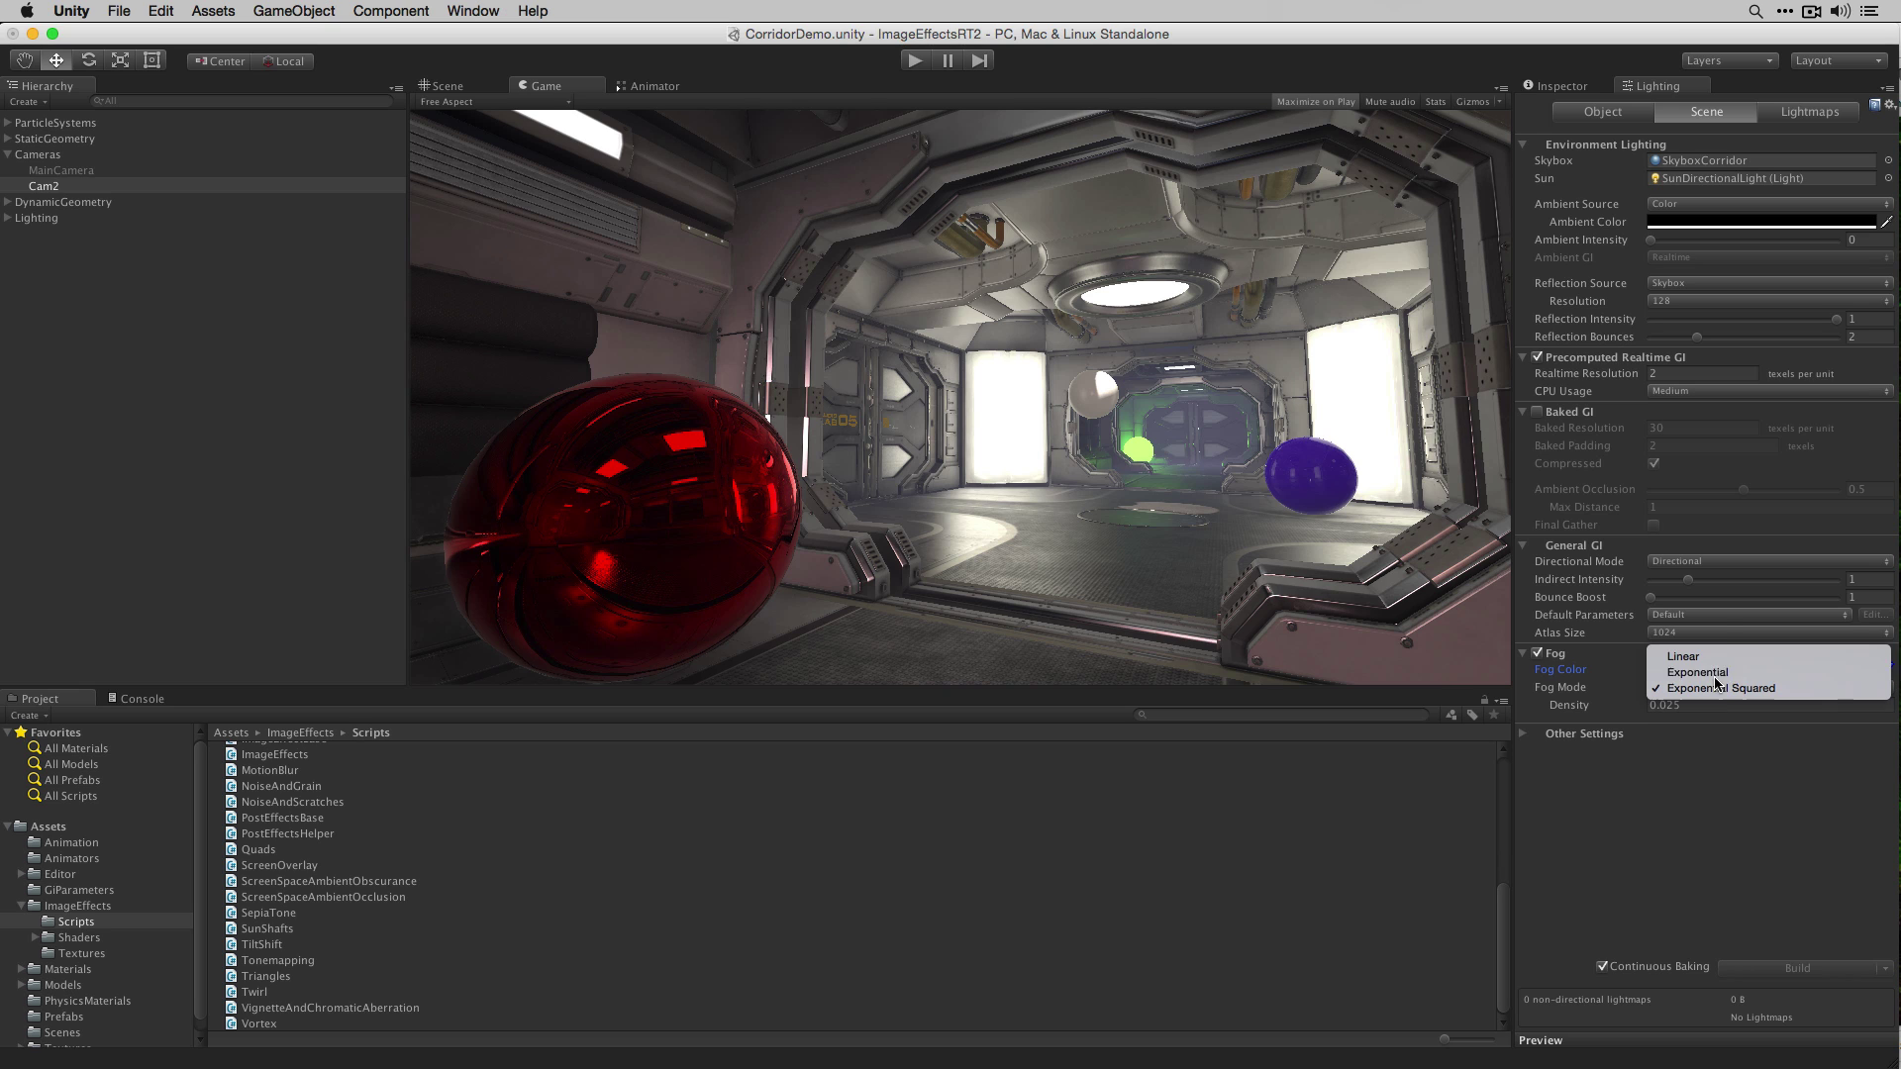
click(1724, 675)
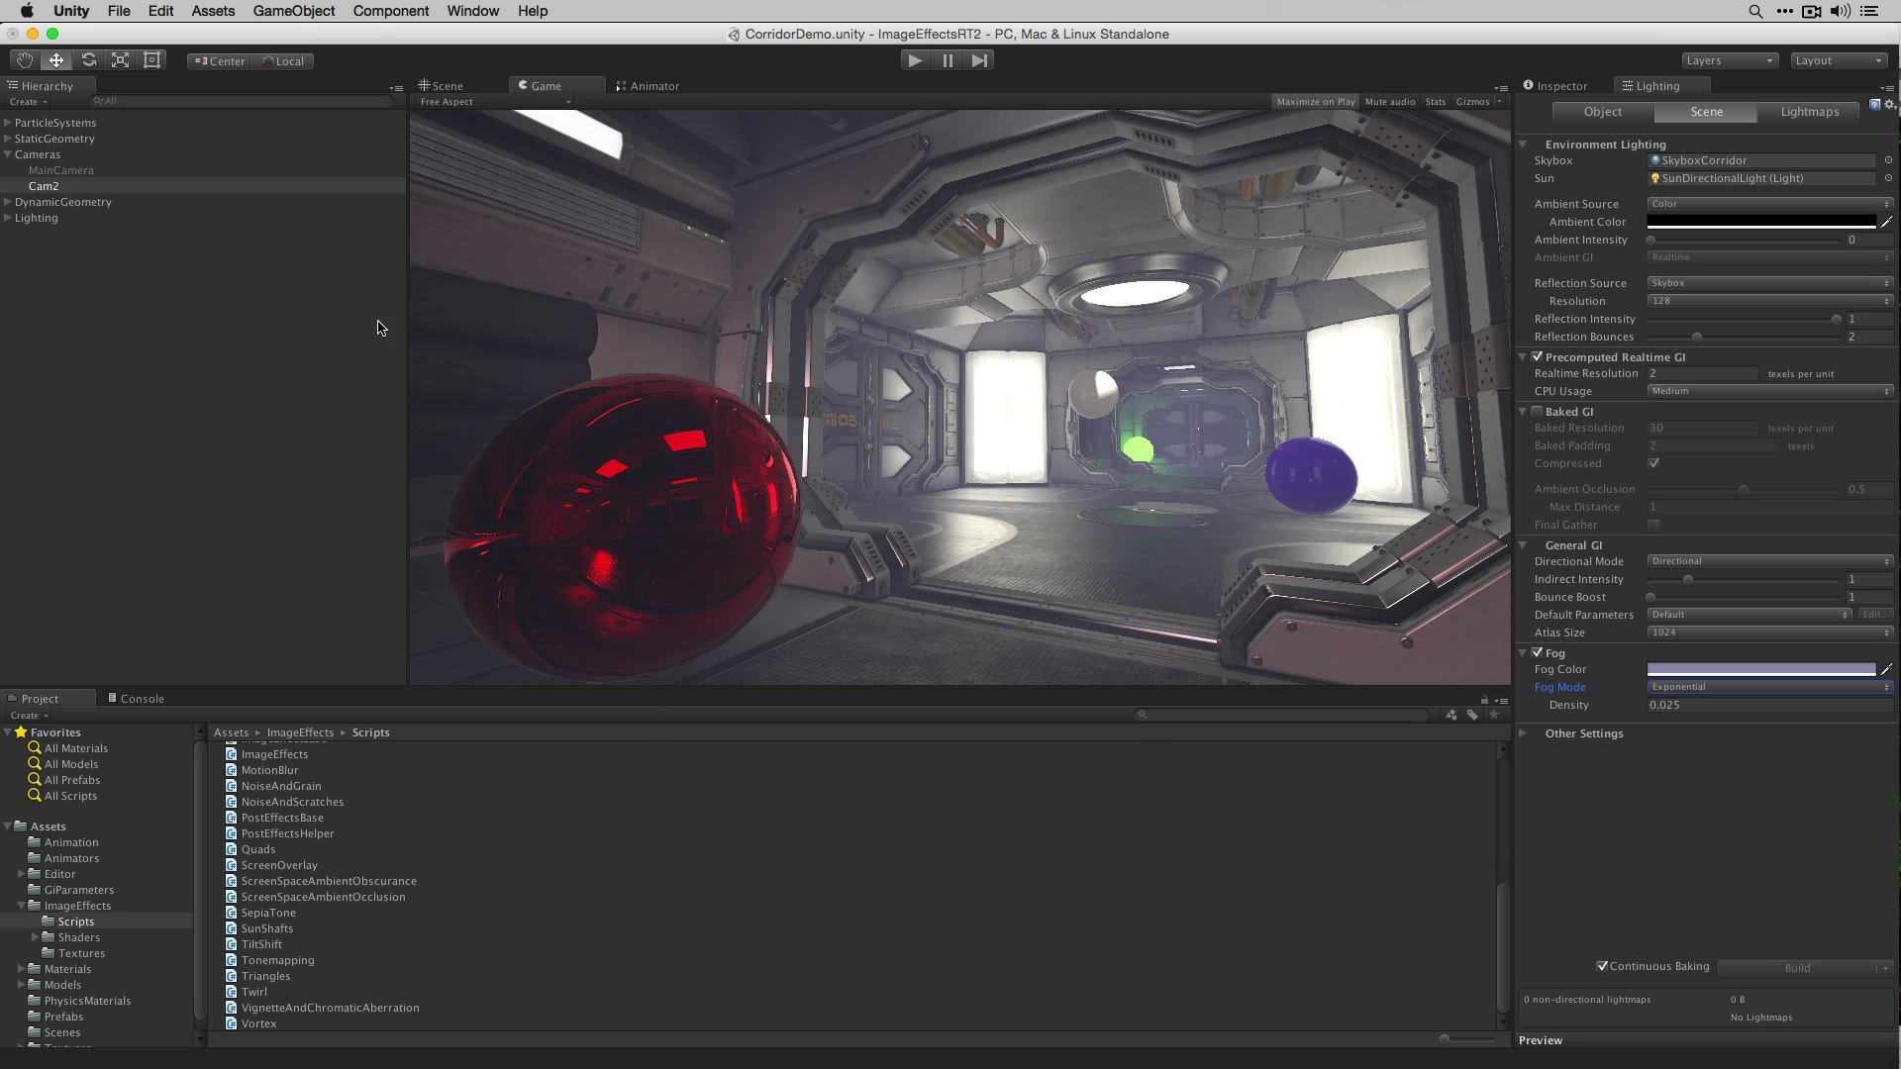
click(1749, 687)
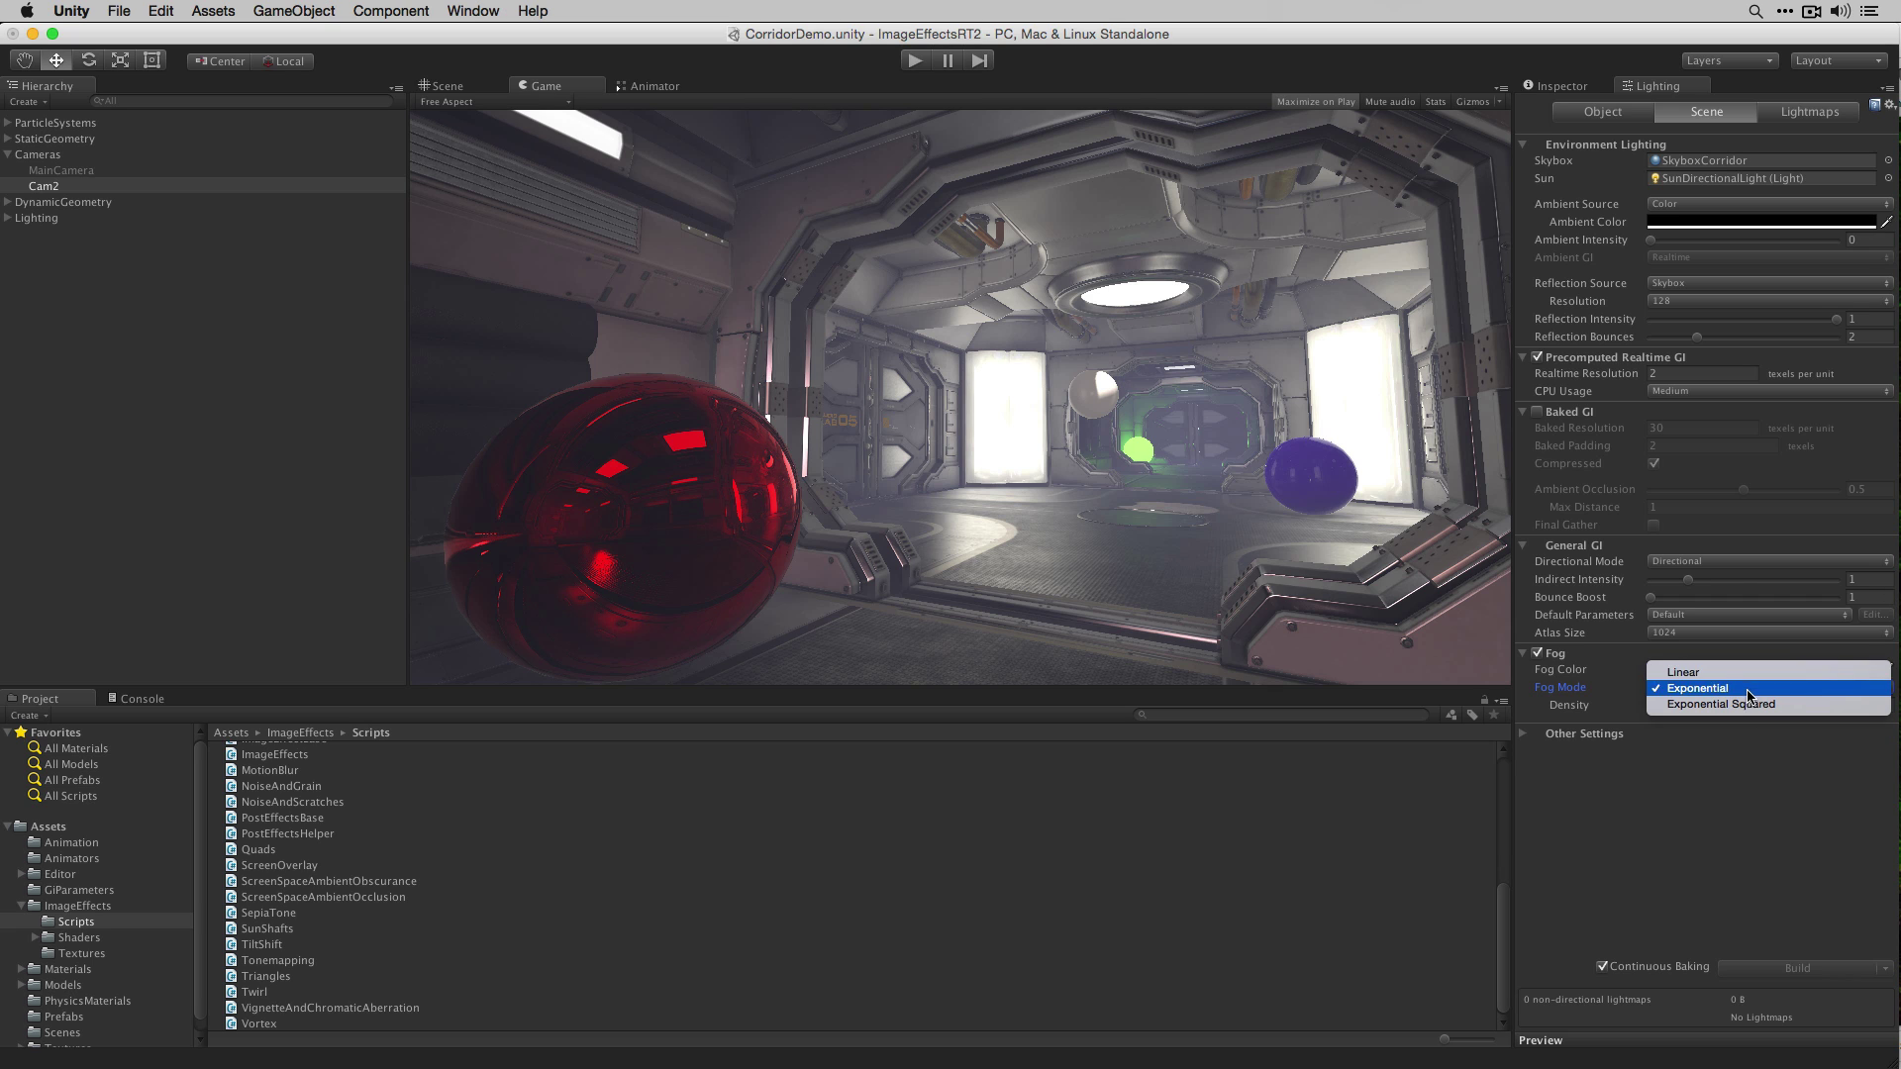
click(1748, 673)
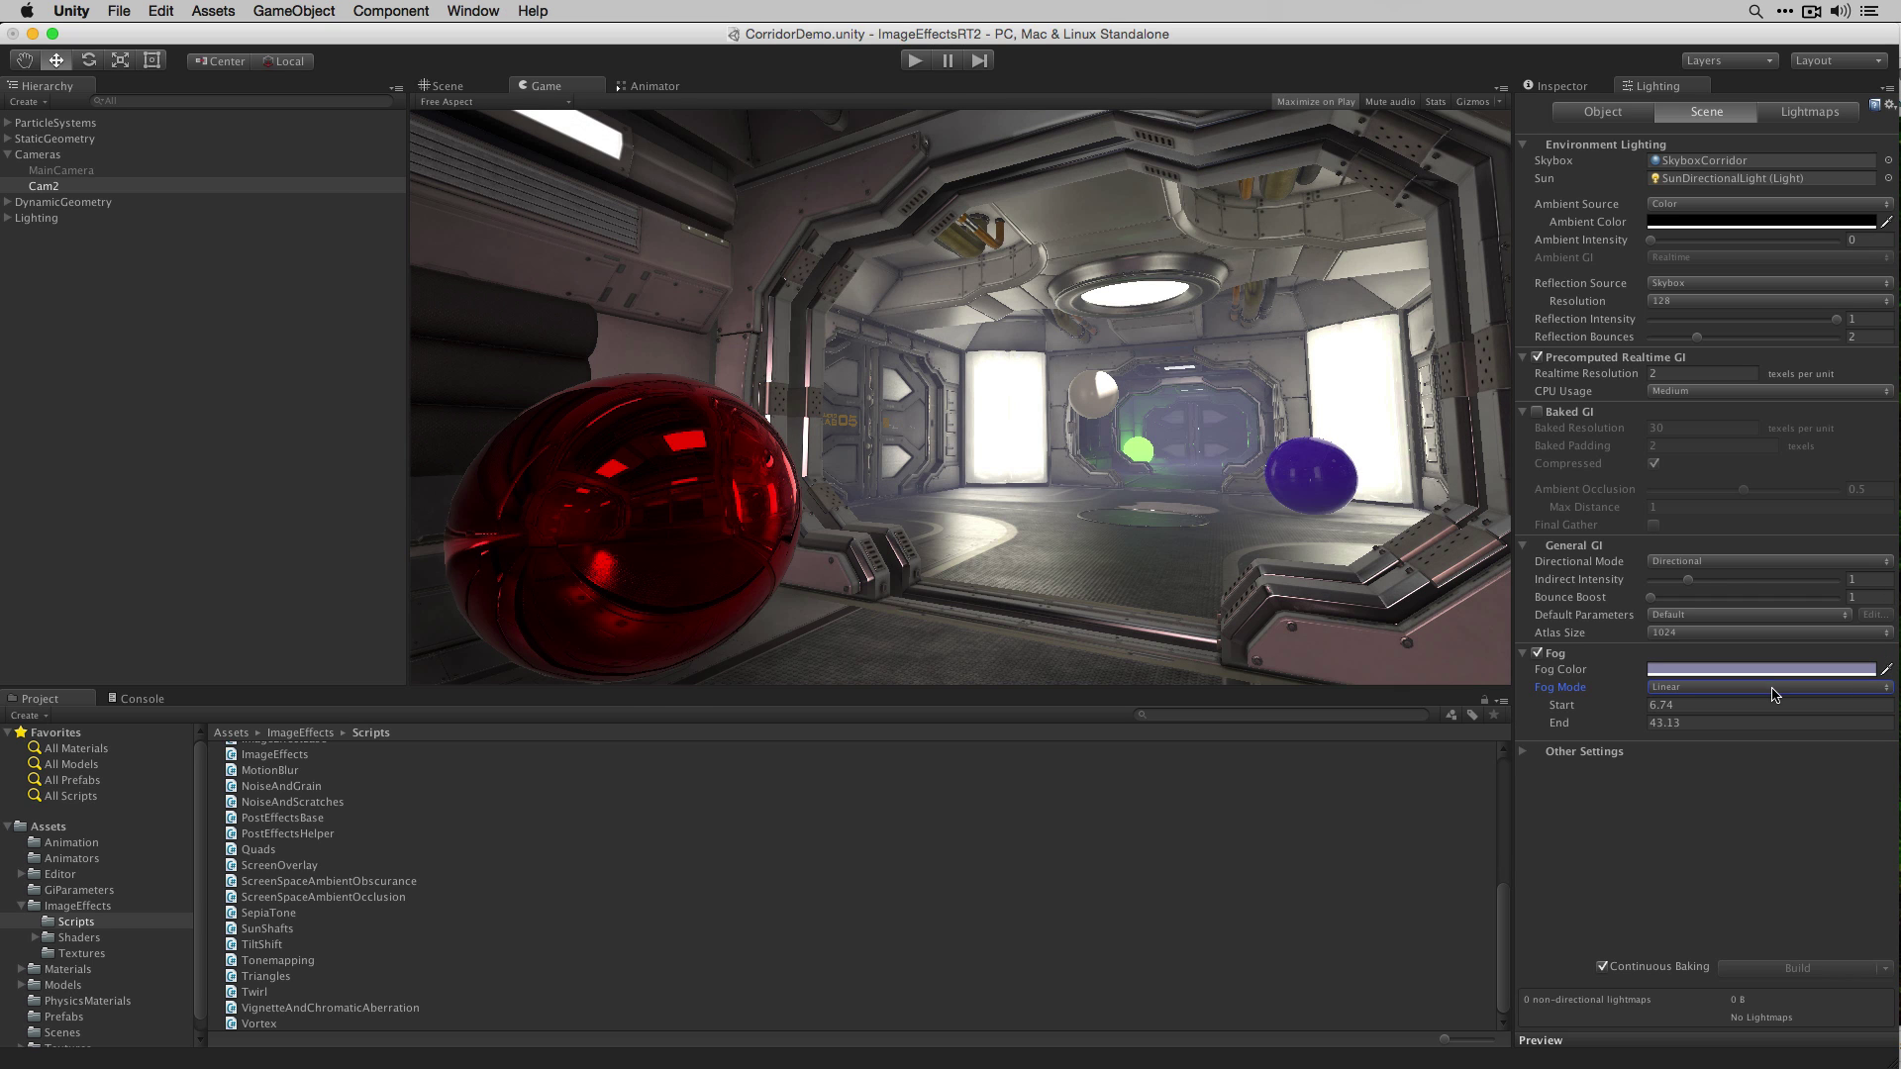
Step: Try Linear fog with Start at 0, 4.74 and 15.2 and End at 13.98 and 15.21, and return Fog Mode to Exponential Squared
click(1709, 707)
text(0)
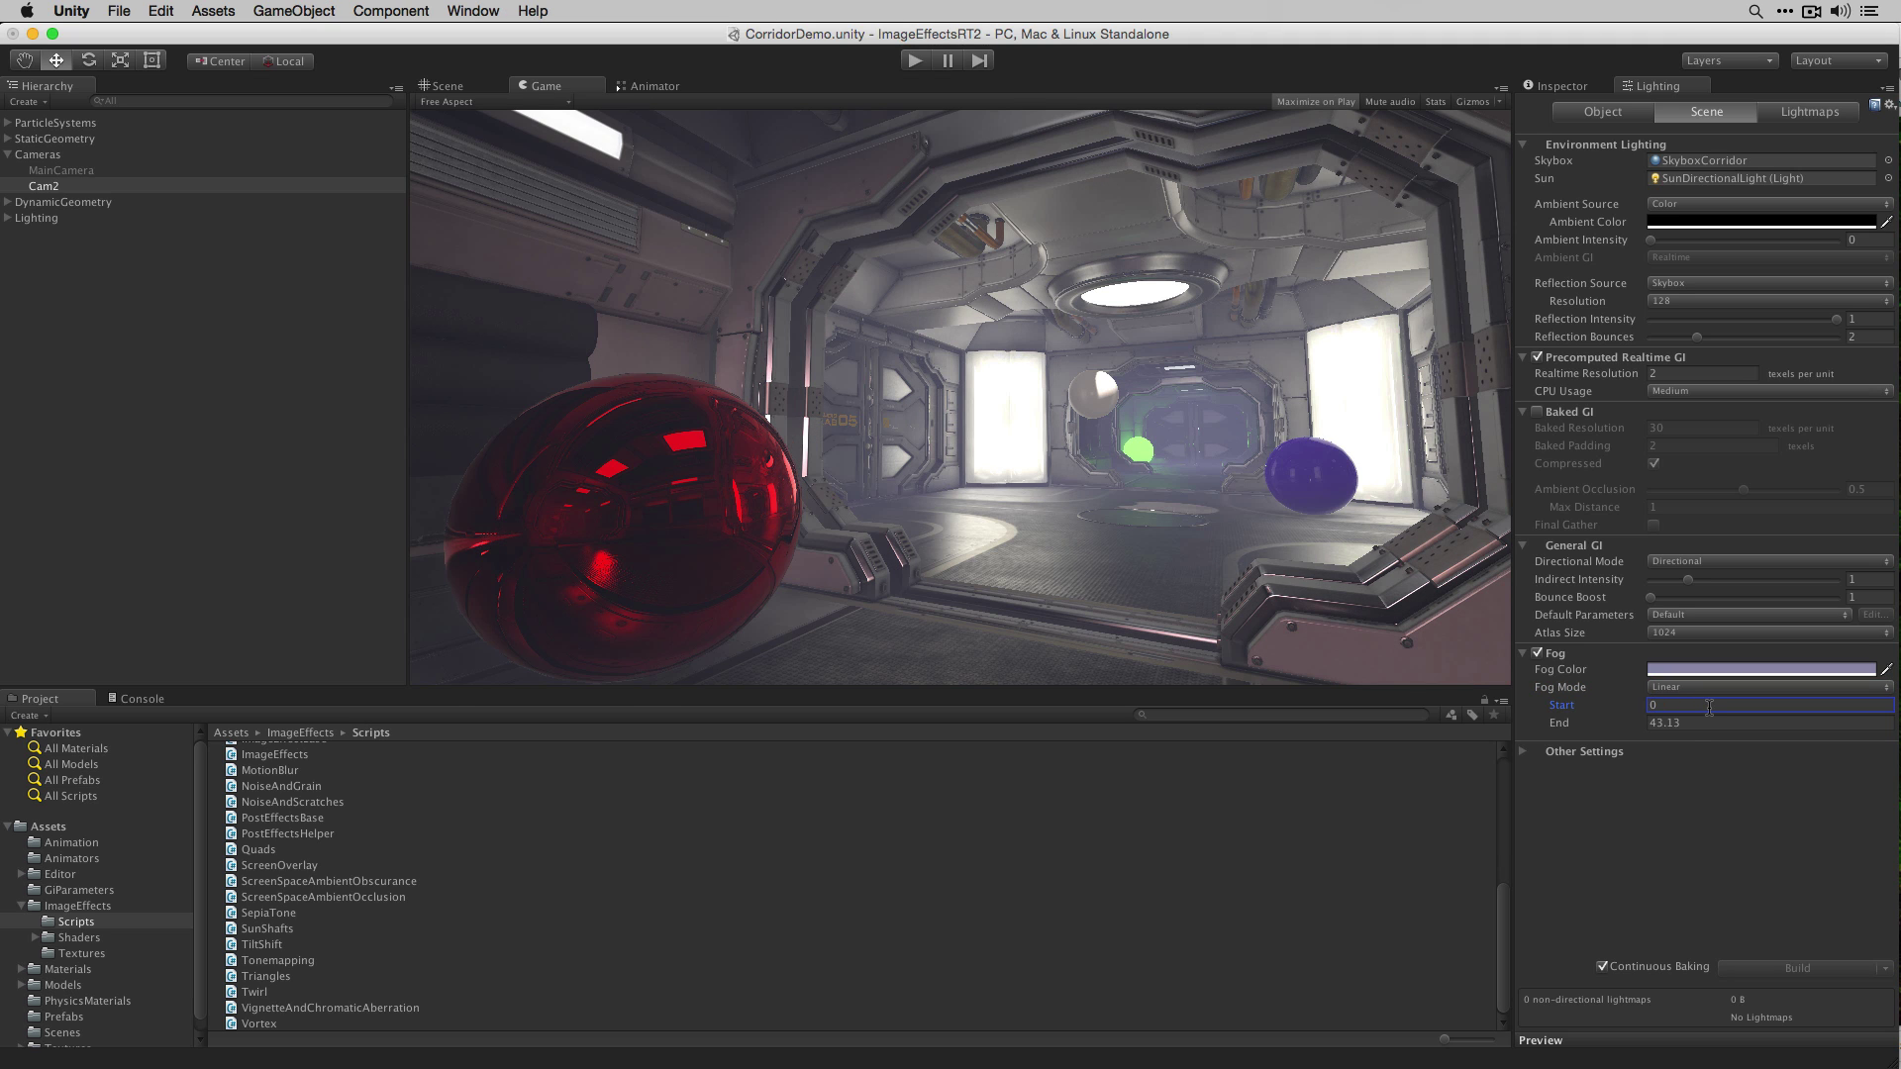
drag(1643, 707, 1620, 497)
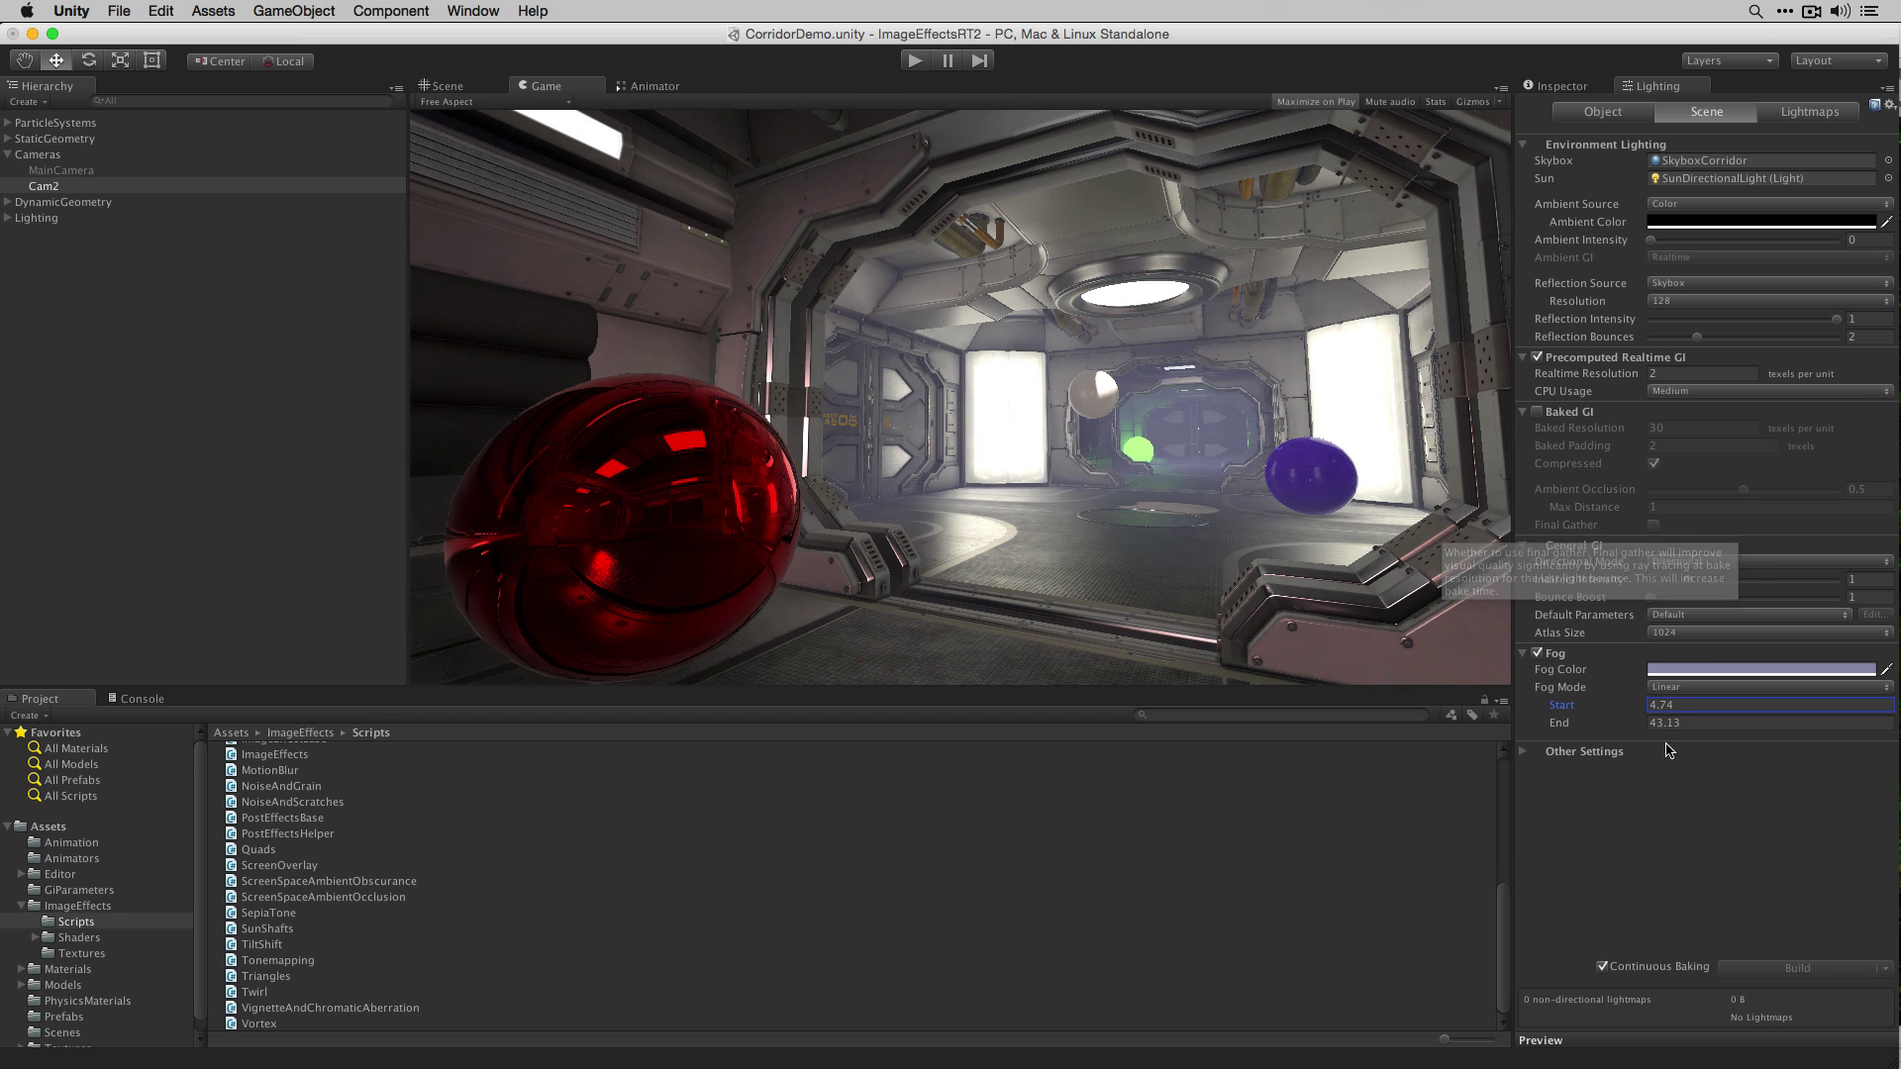
drag(1646, 723, 1830, 1037)
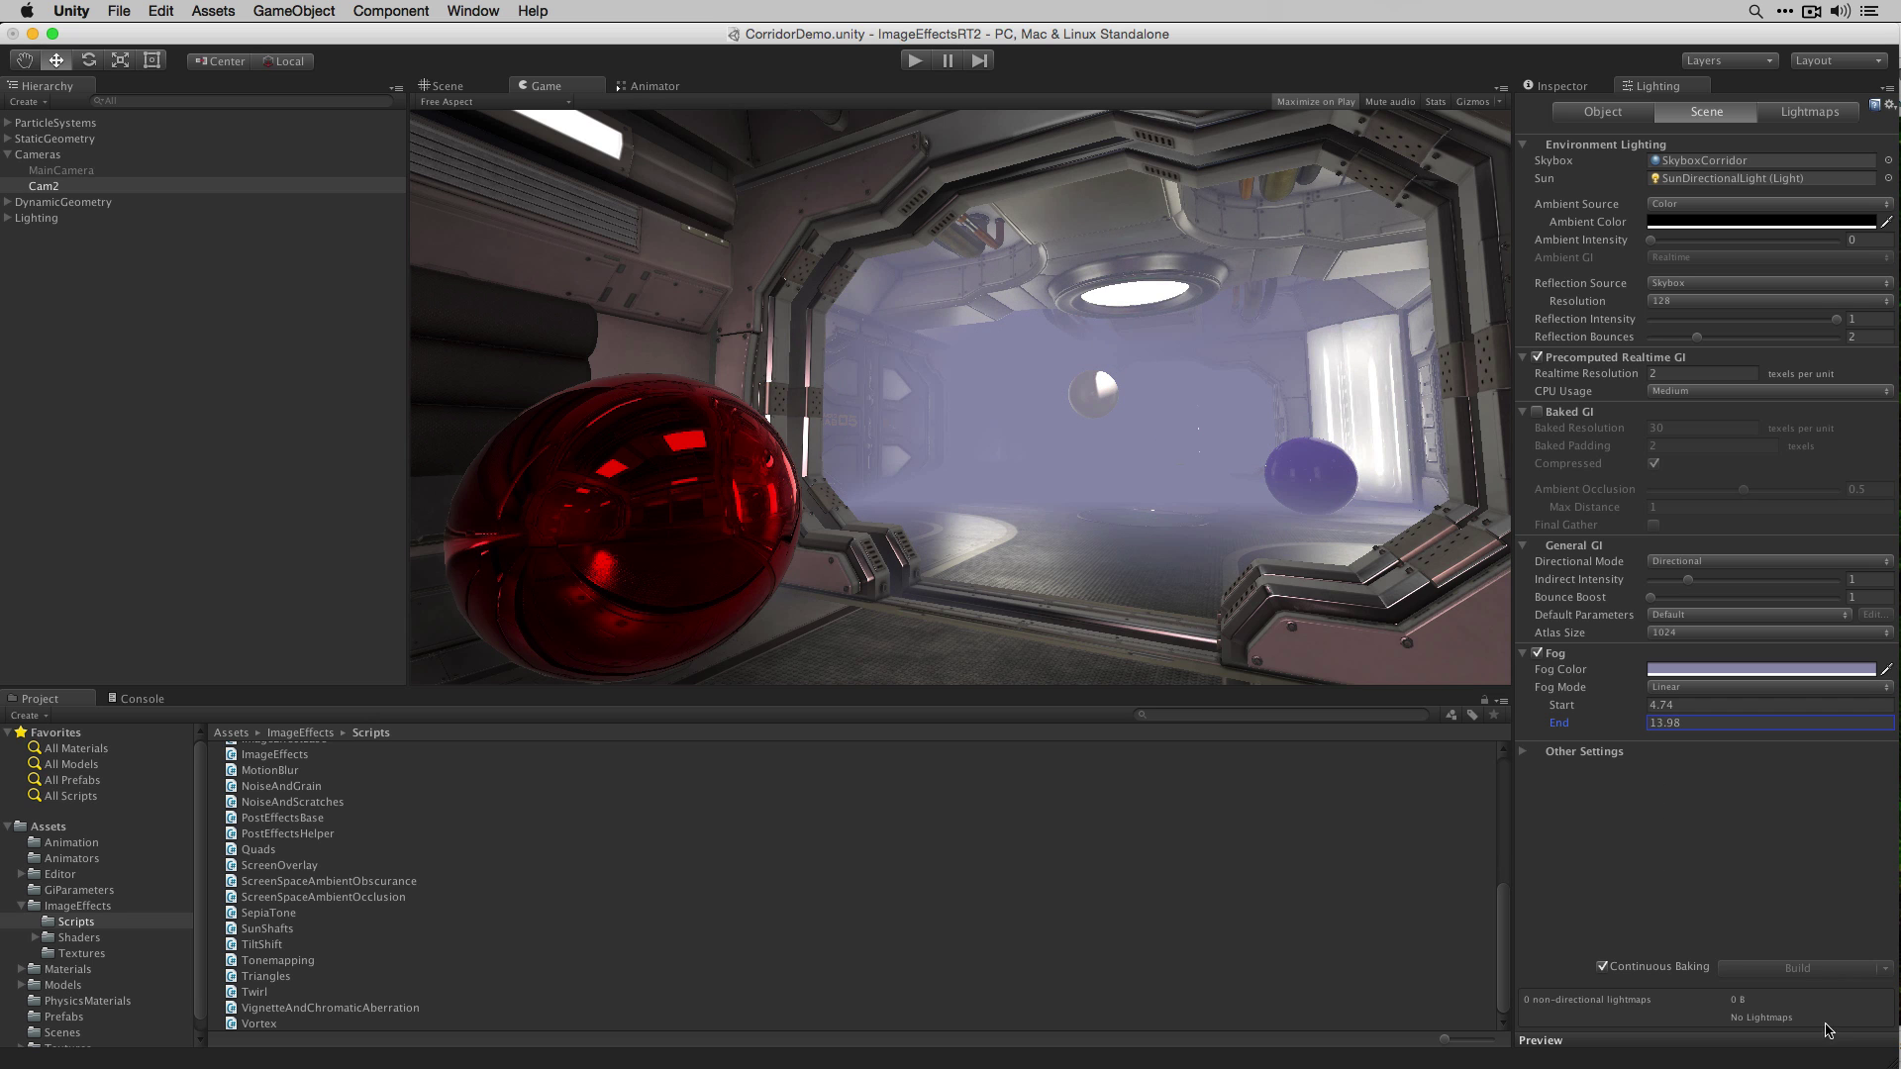
drag(1628, 704, 1661, 649)
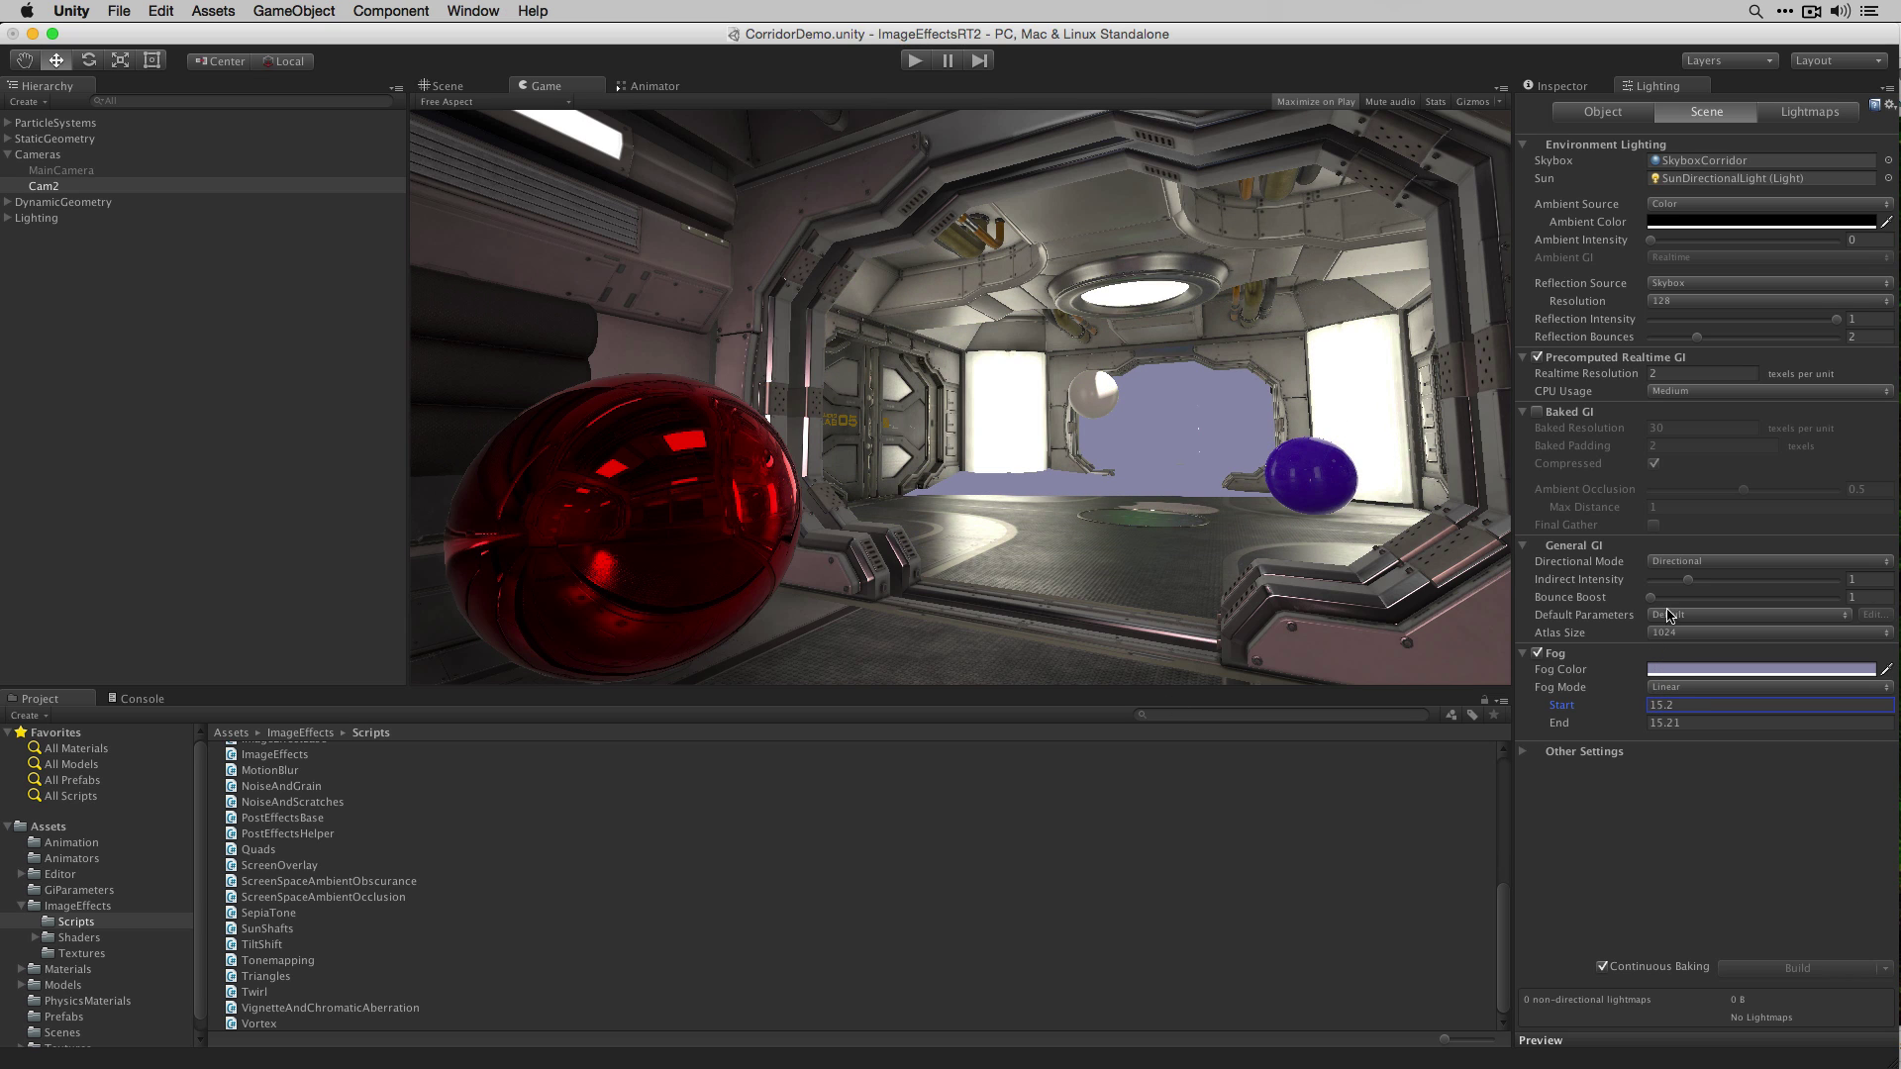
drag(1632, 709, 1659, 770)
click(1680, 687)
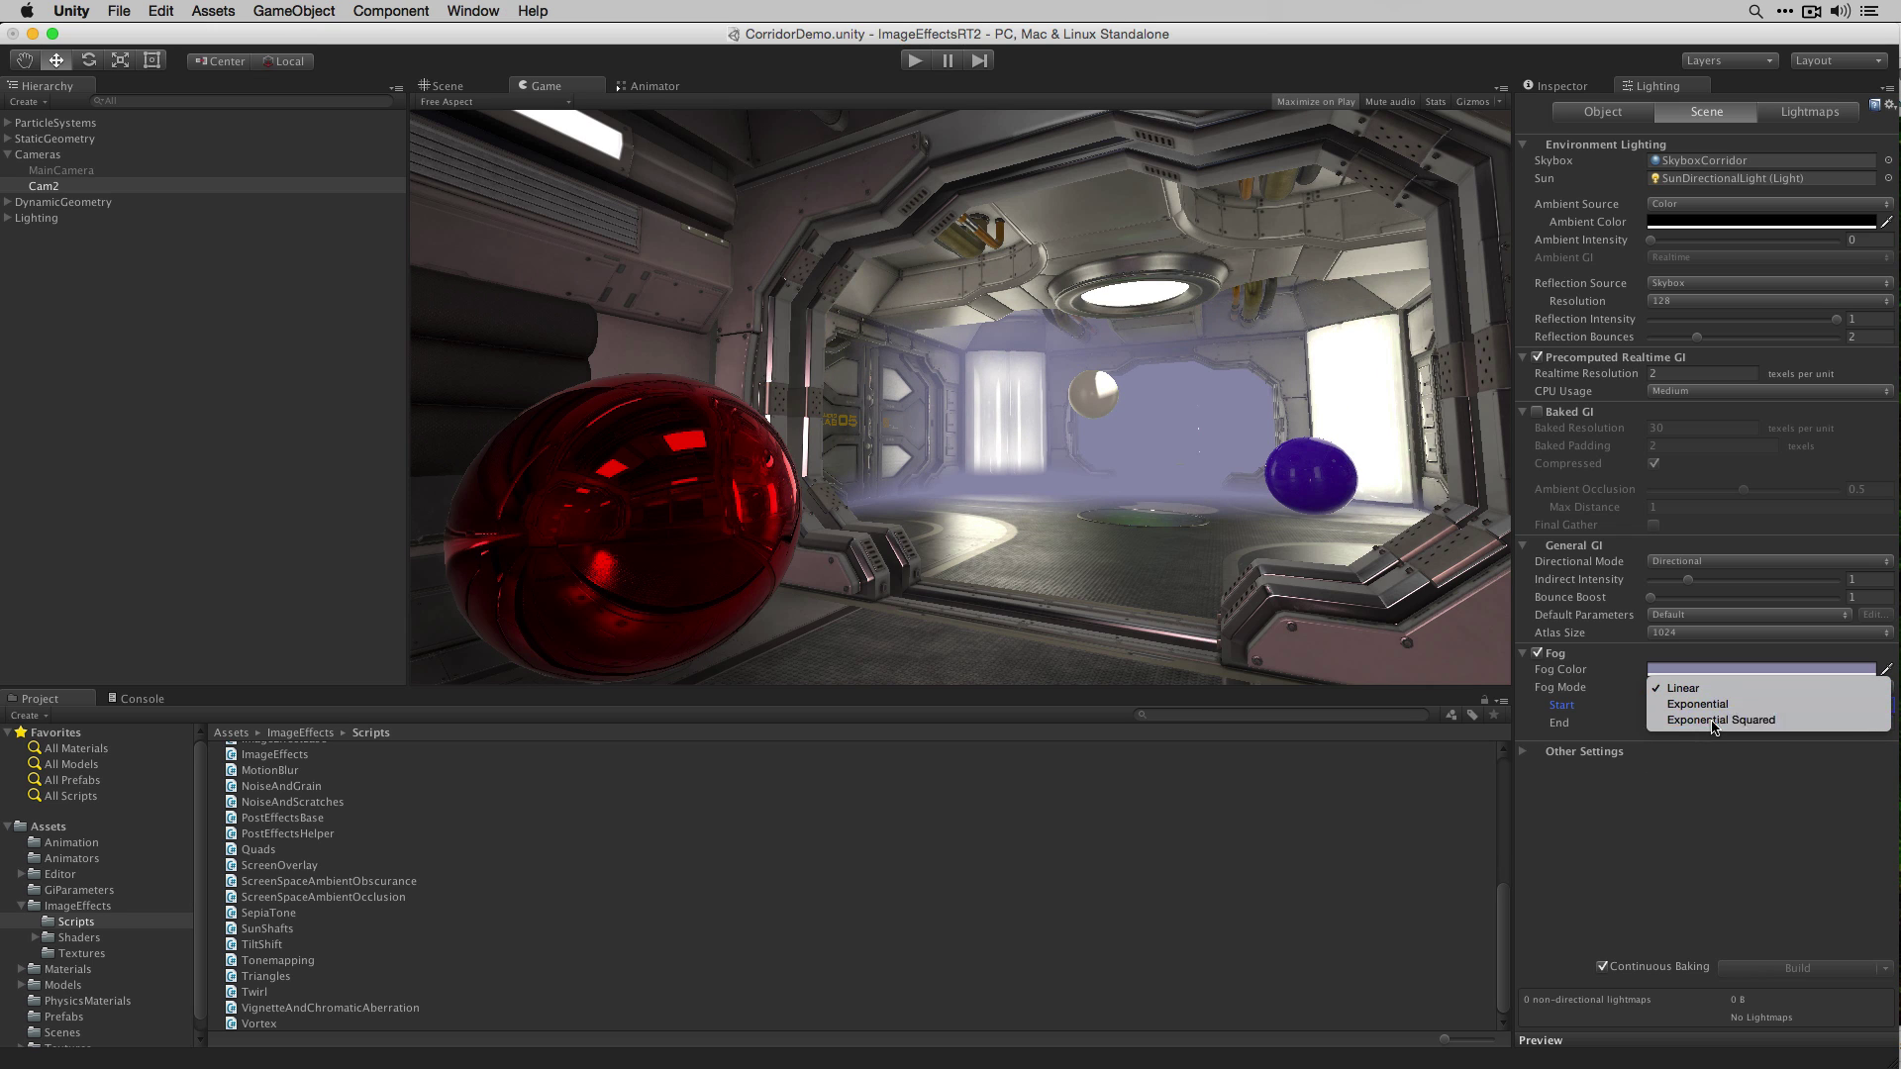
click(1714, 720)
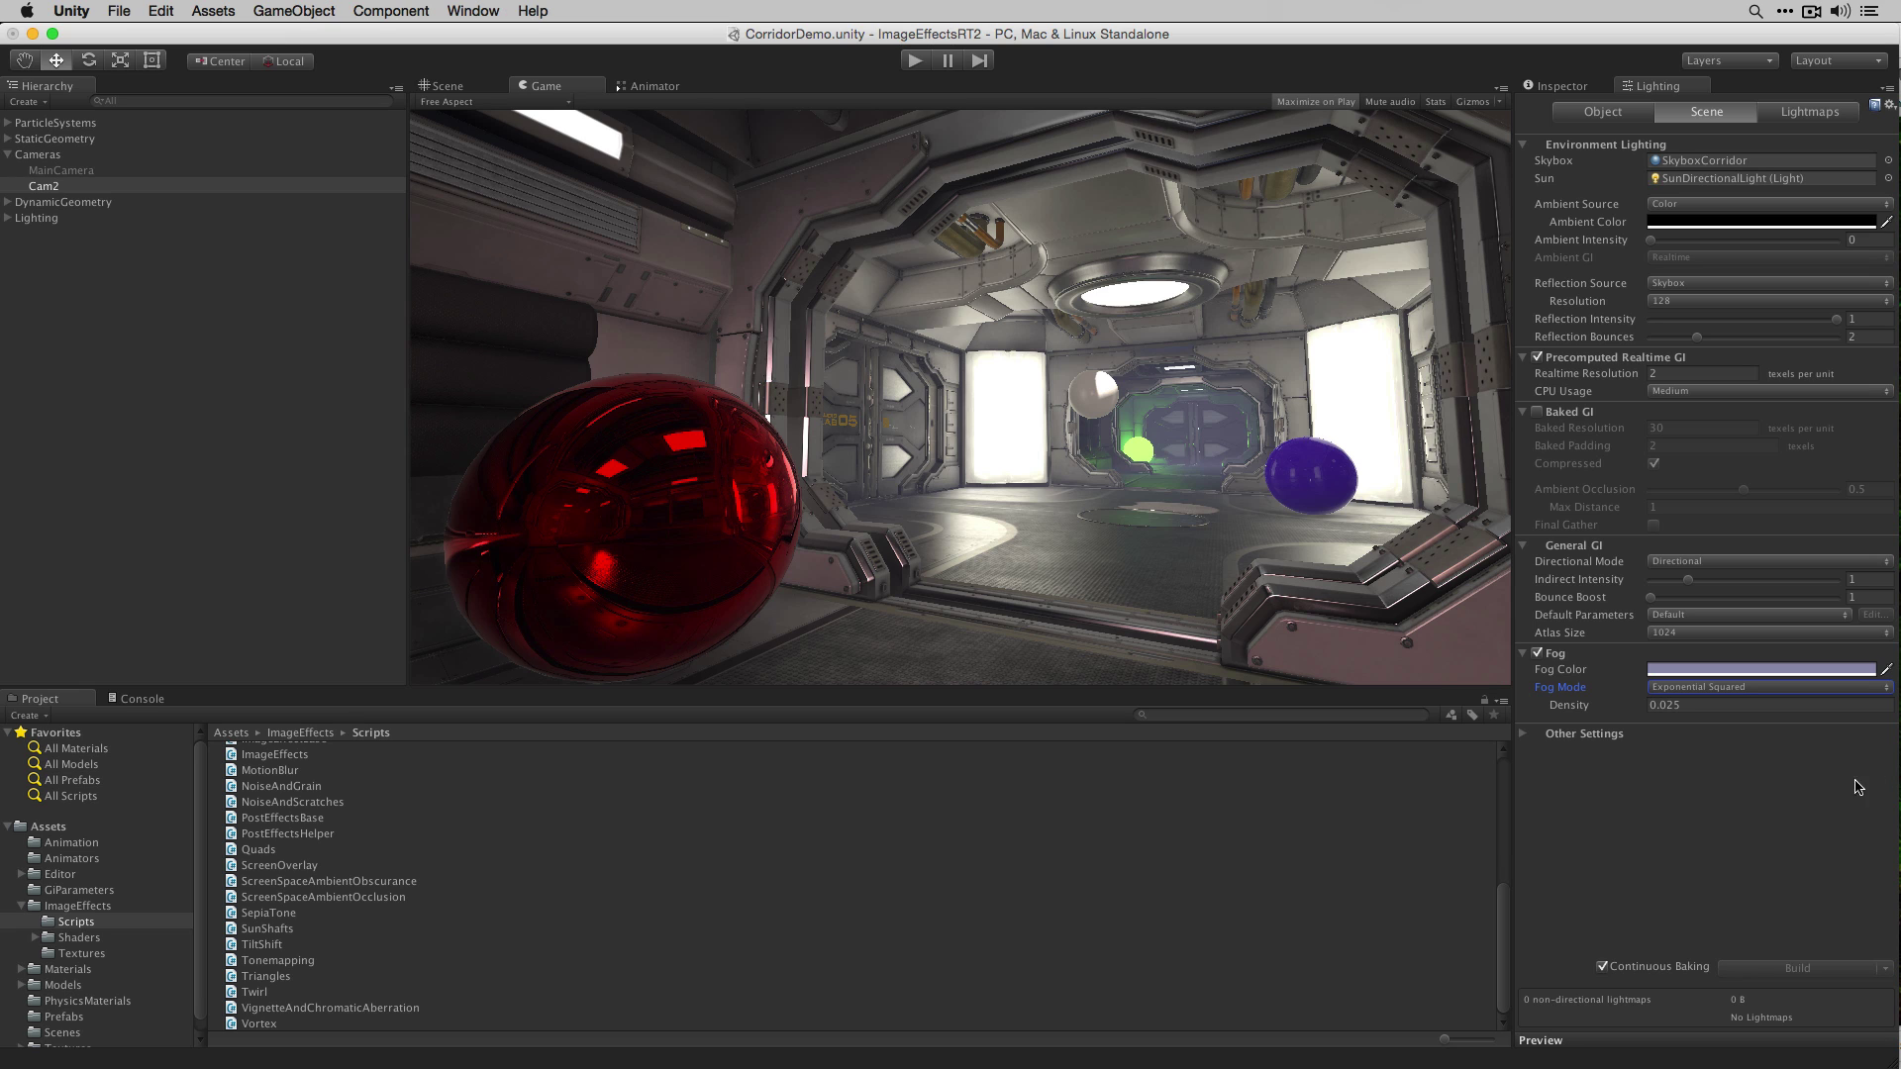
Step: Compare the scene with Cam2's Global Fog effect disabled and enabled, leaving it enabled
click(1563, 86)
scroll(1819, 584, down, 10)
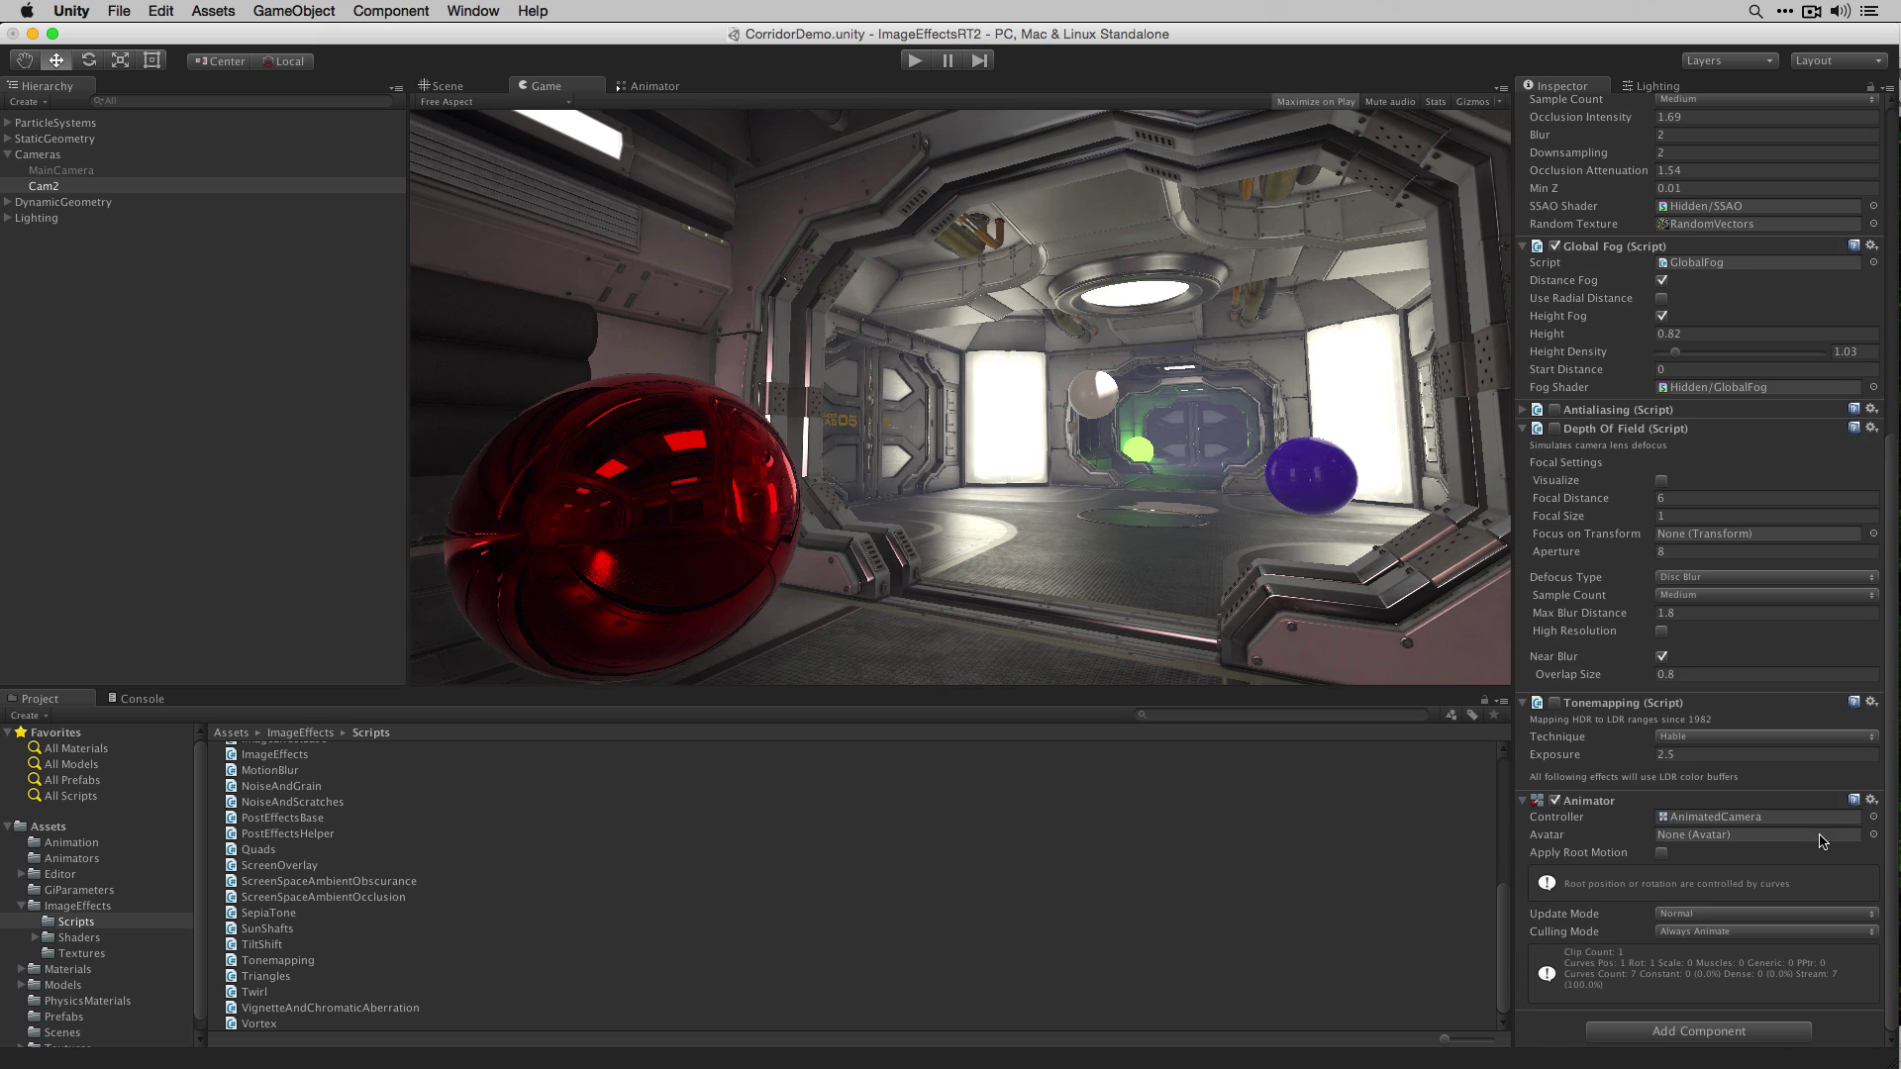
scroll(1821, 840, up, 1)
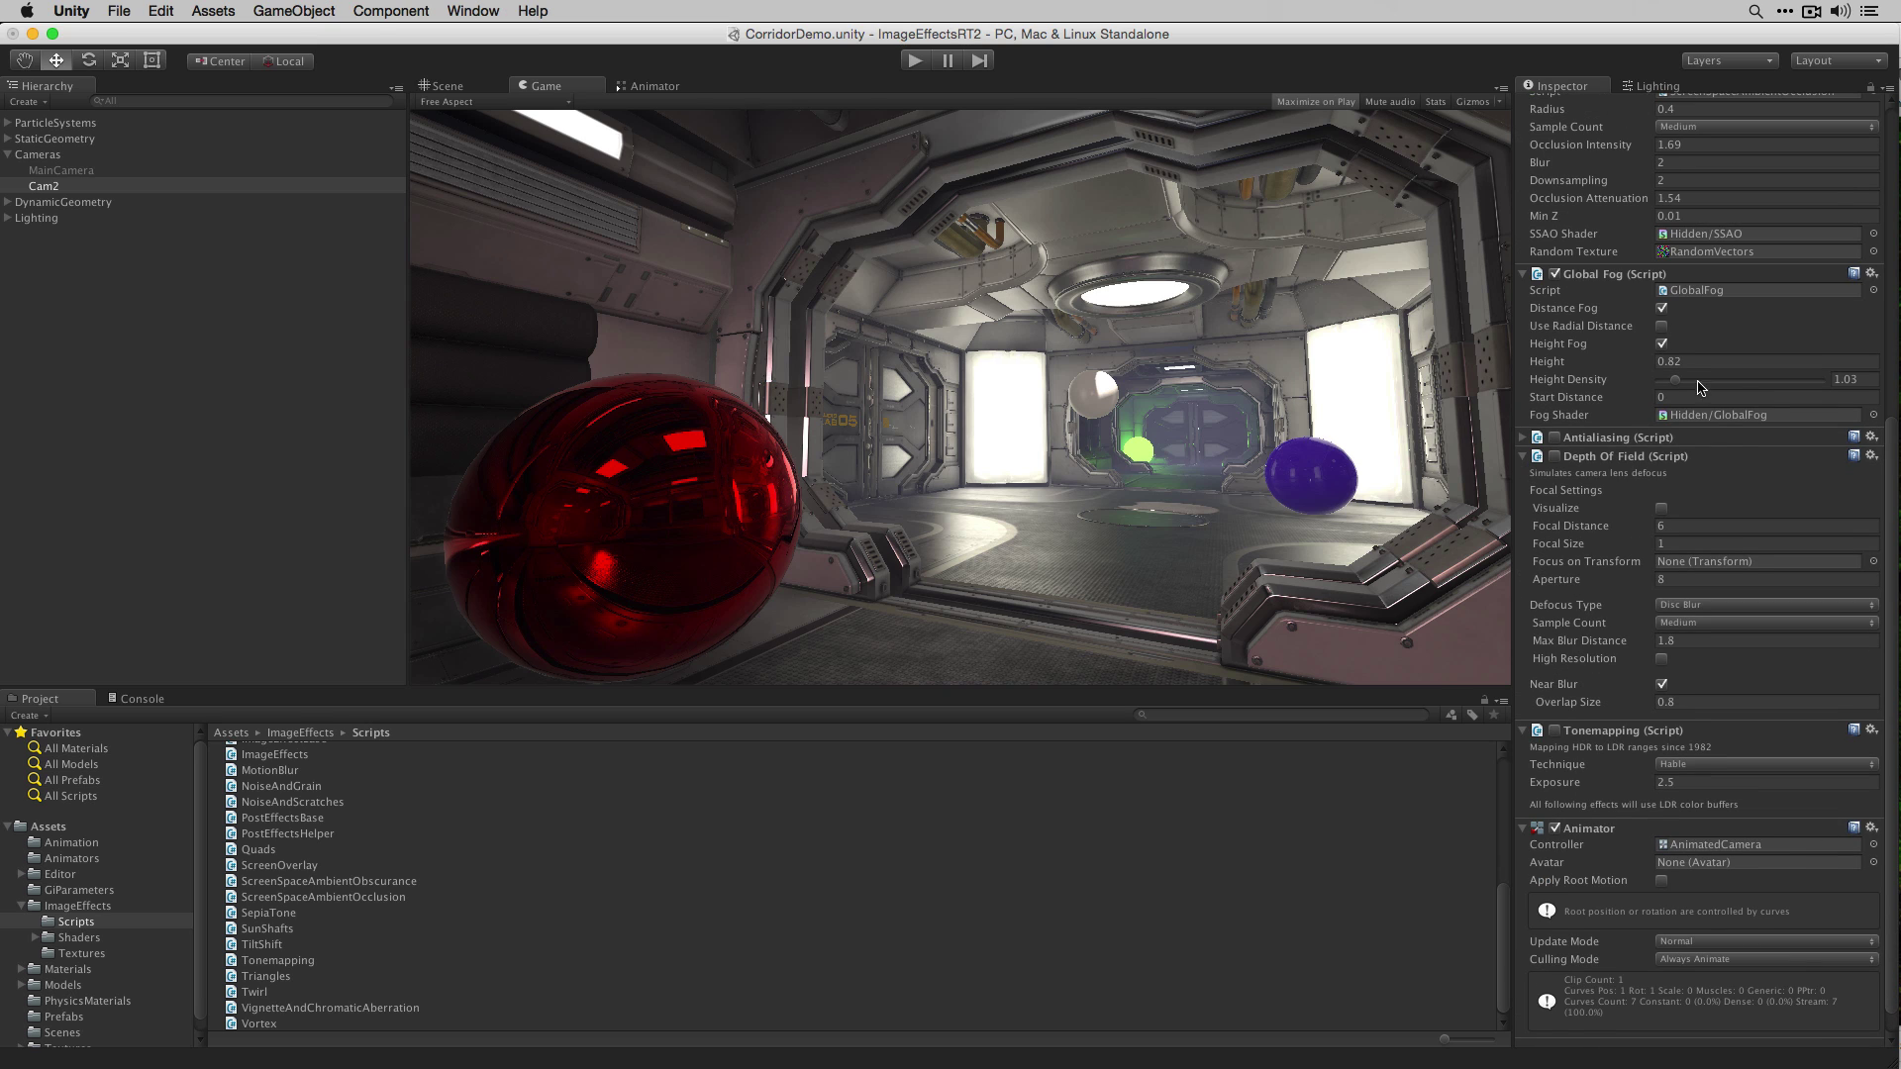
click(1554, 274)
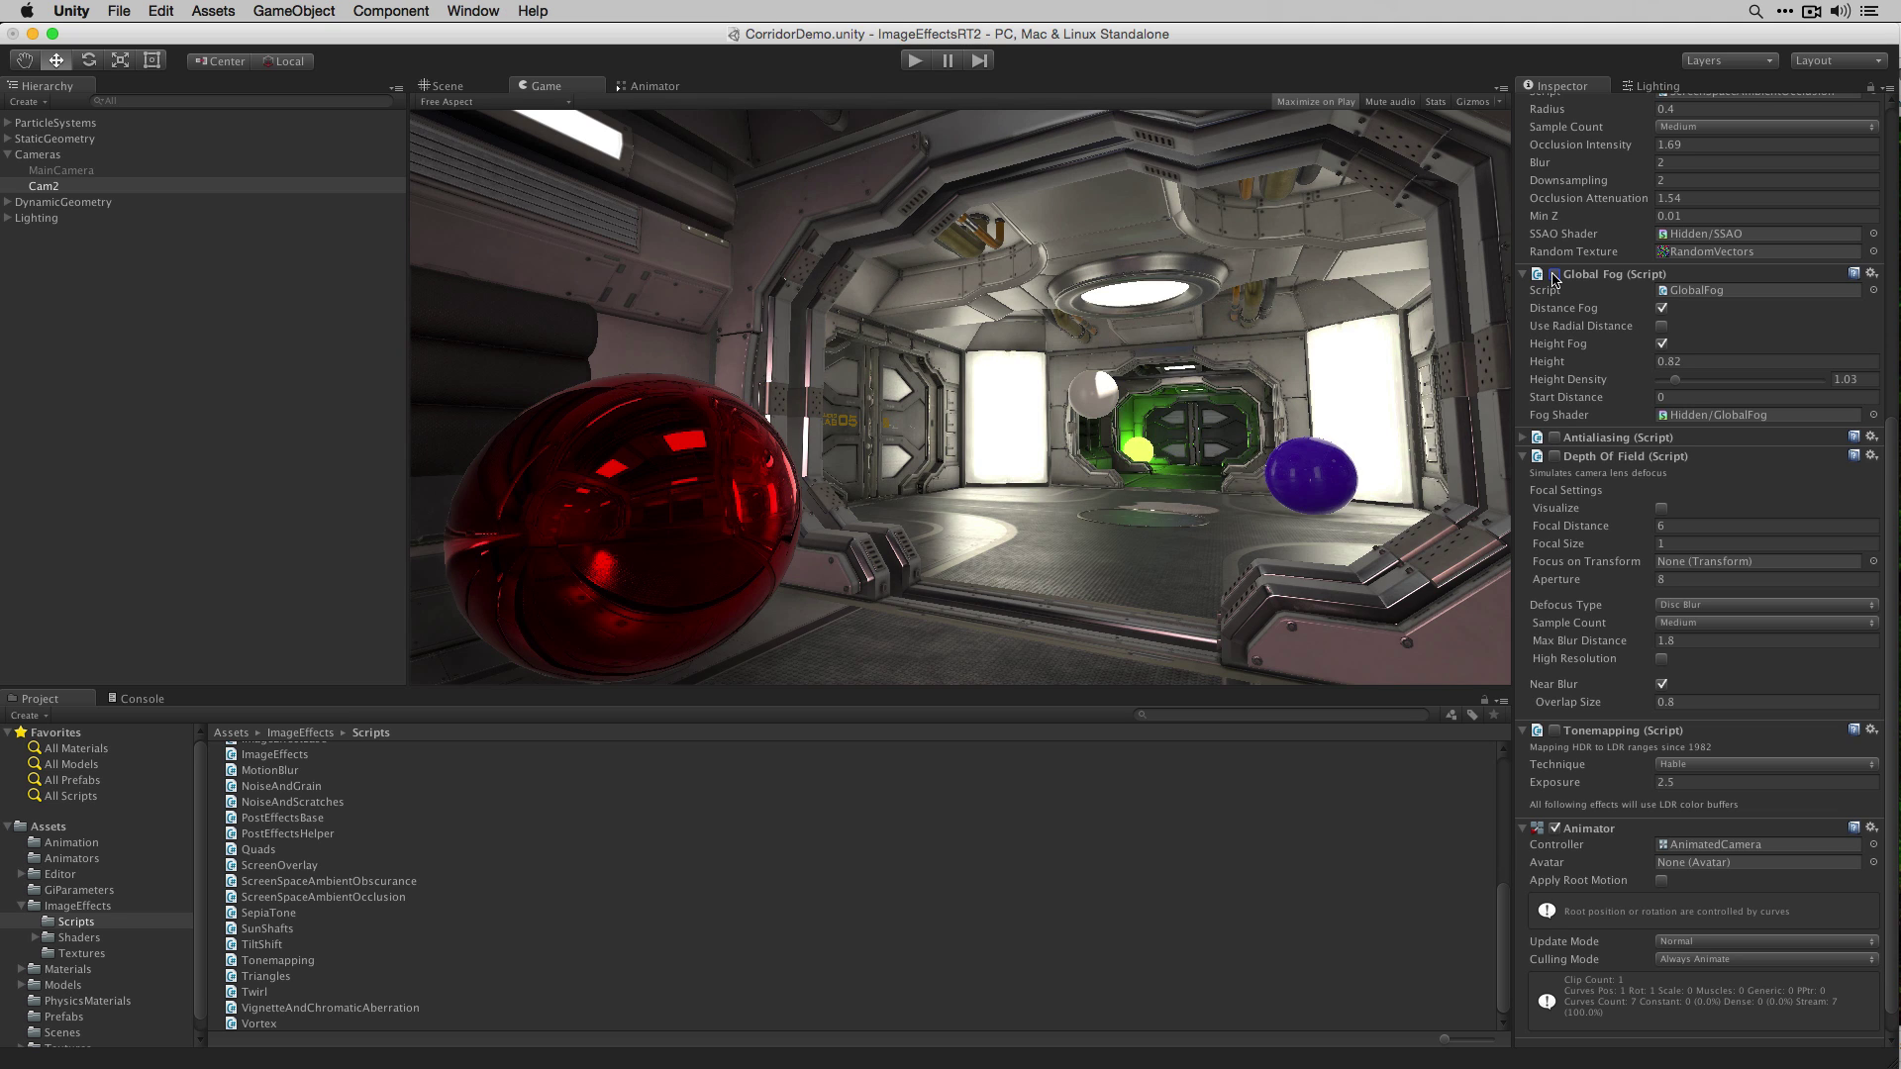
click(1554, 275)
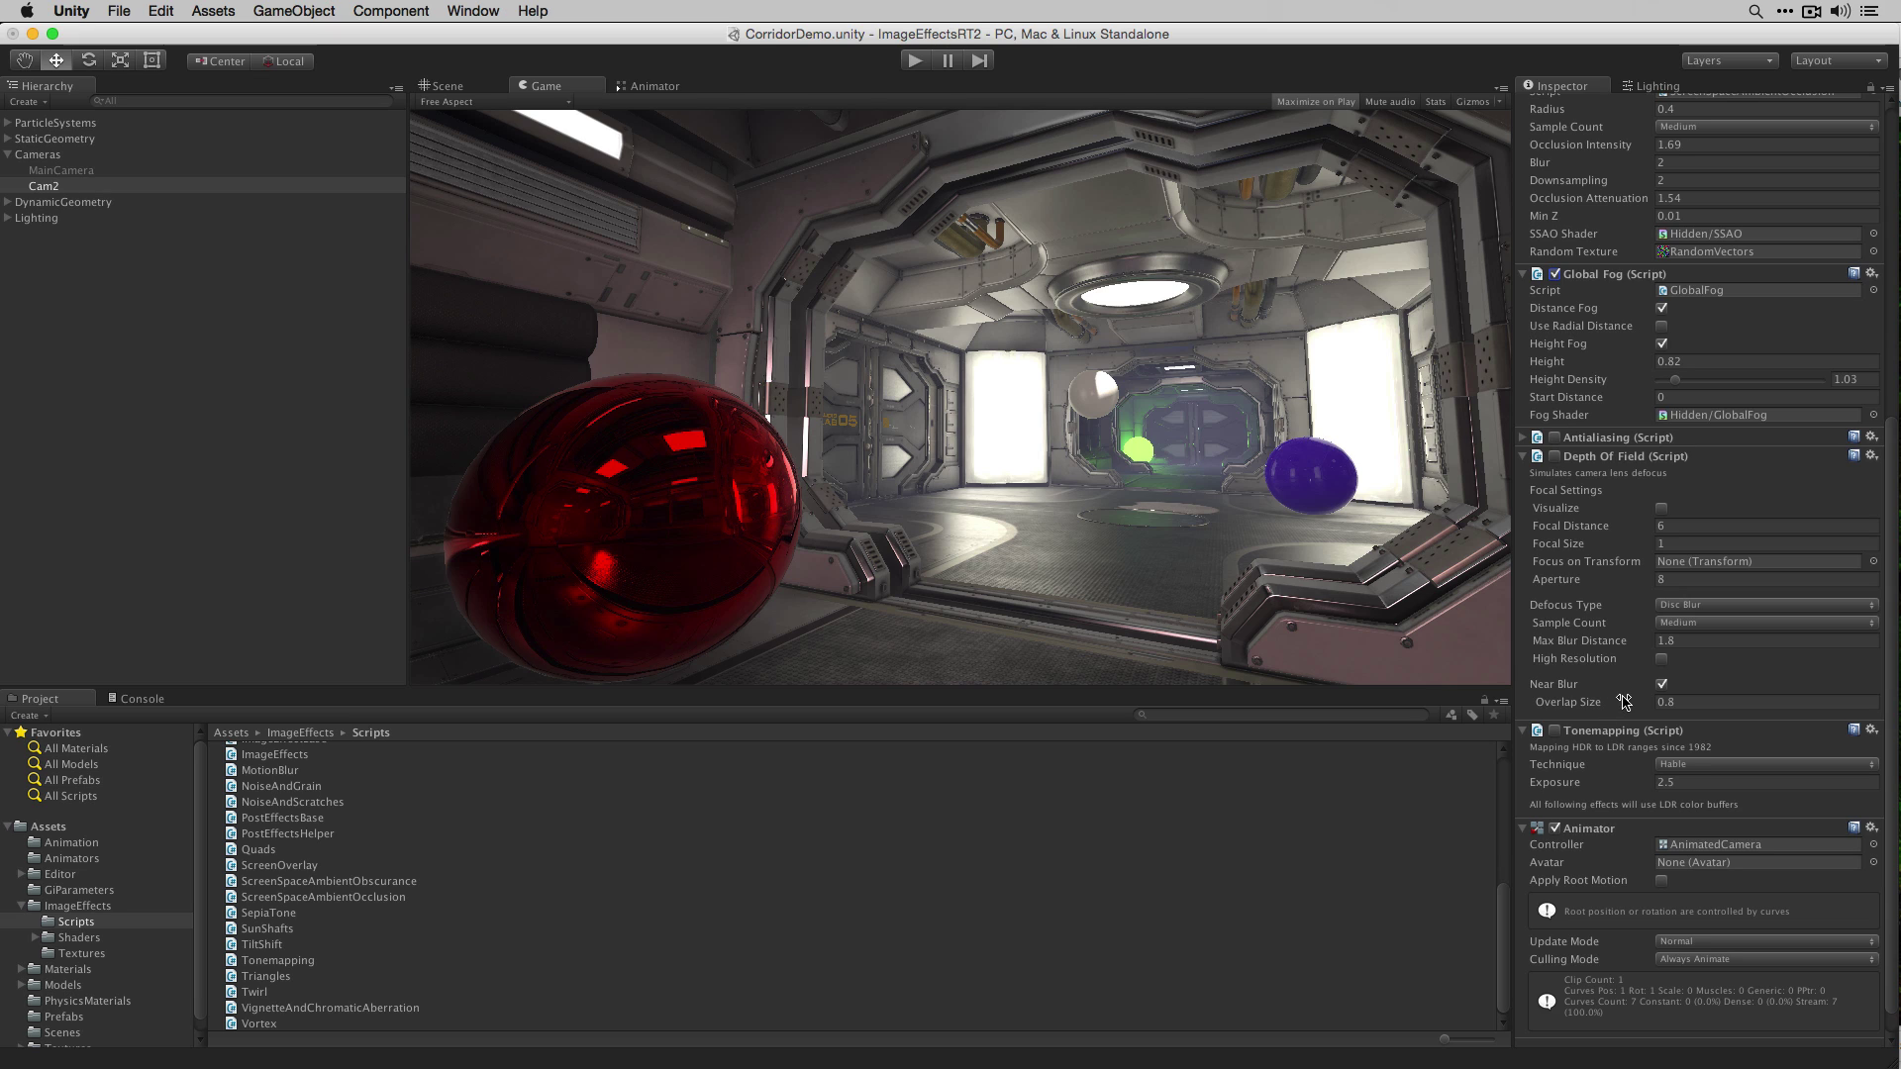
scroll(1627, 708, up, 2)
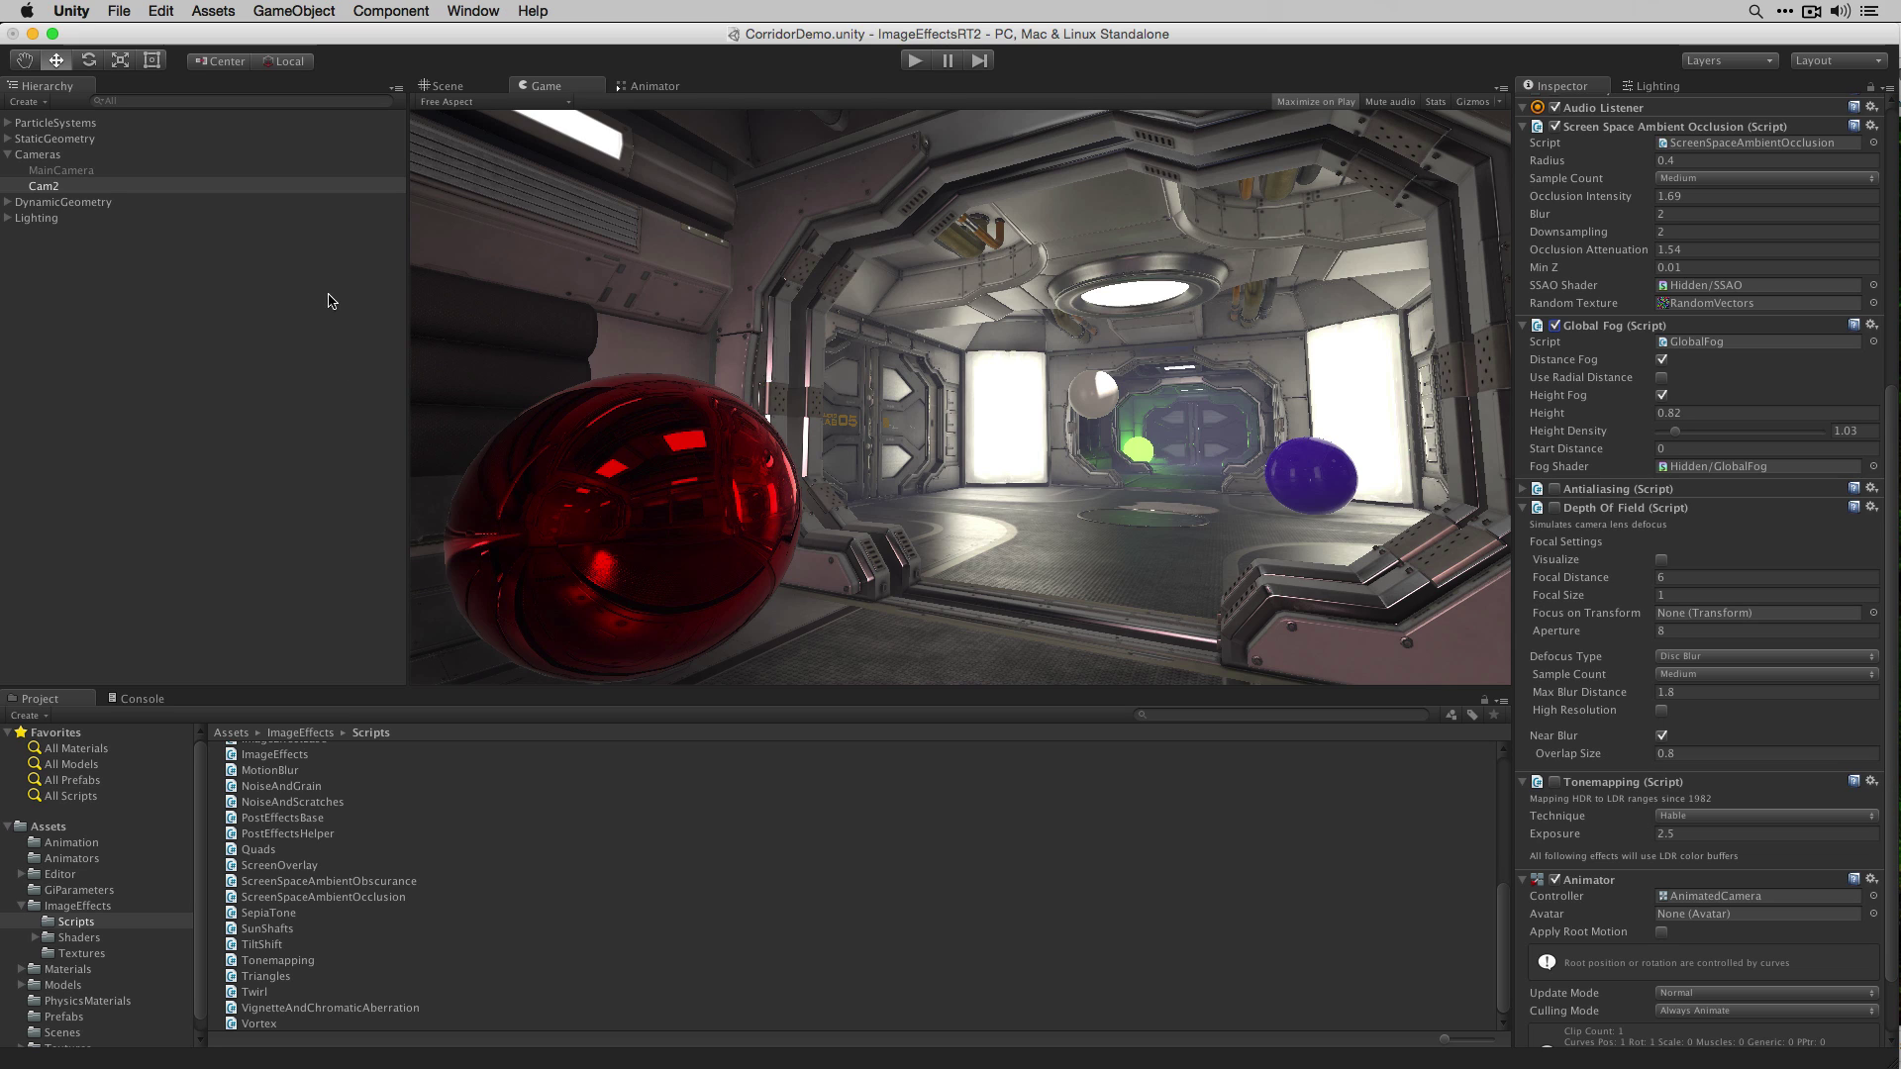
Step: Add the standard Bloom image effect to Cam2
click(42, 186)
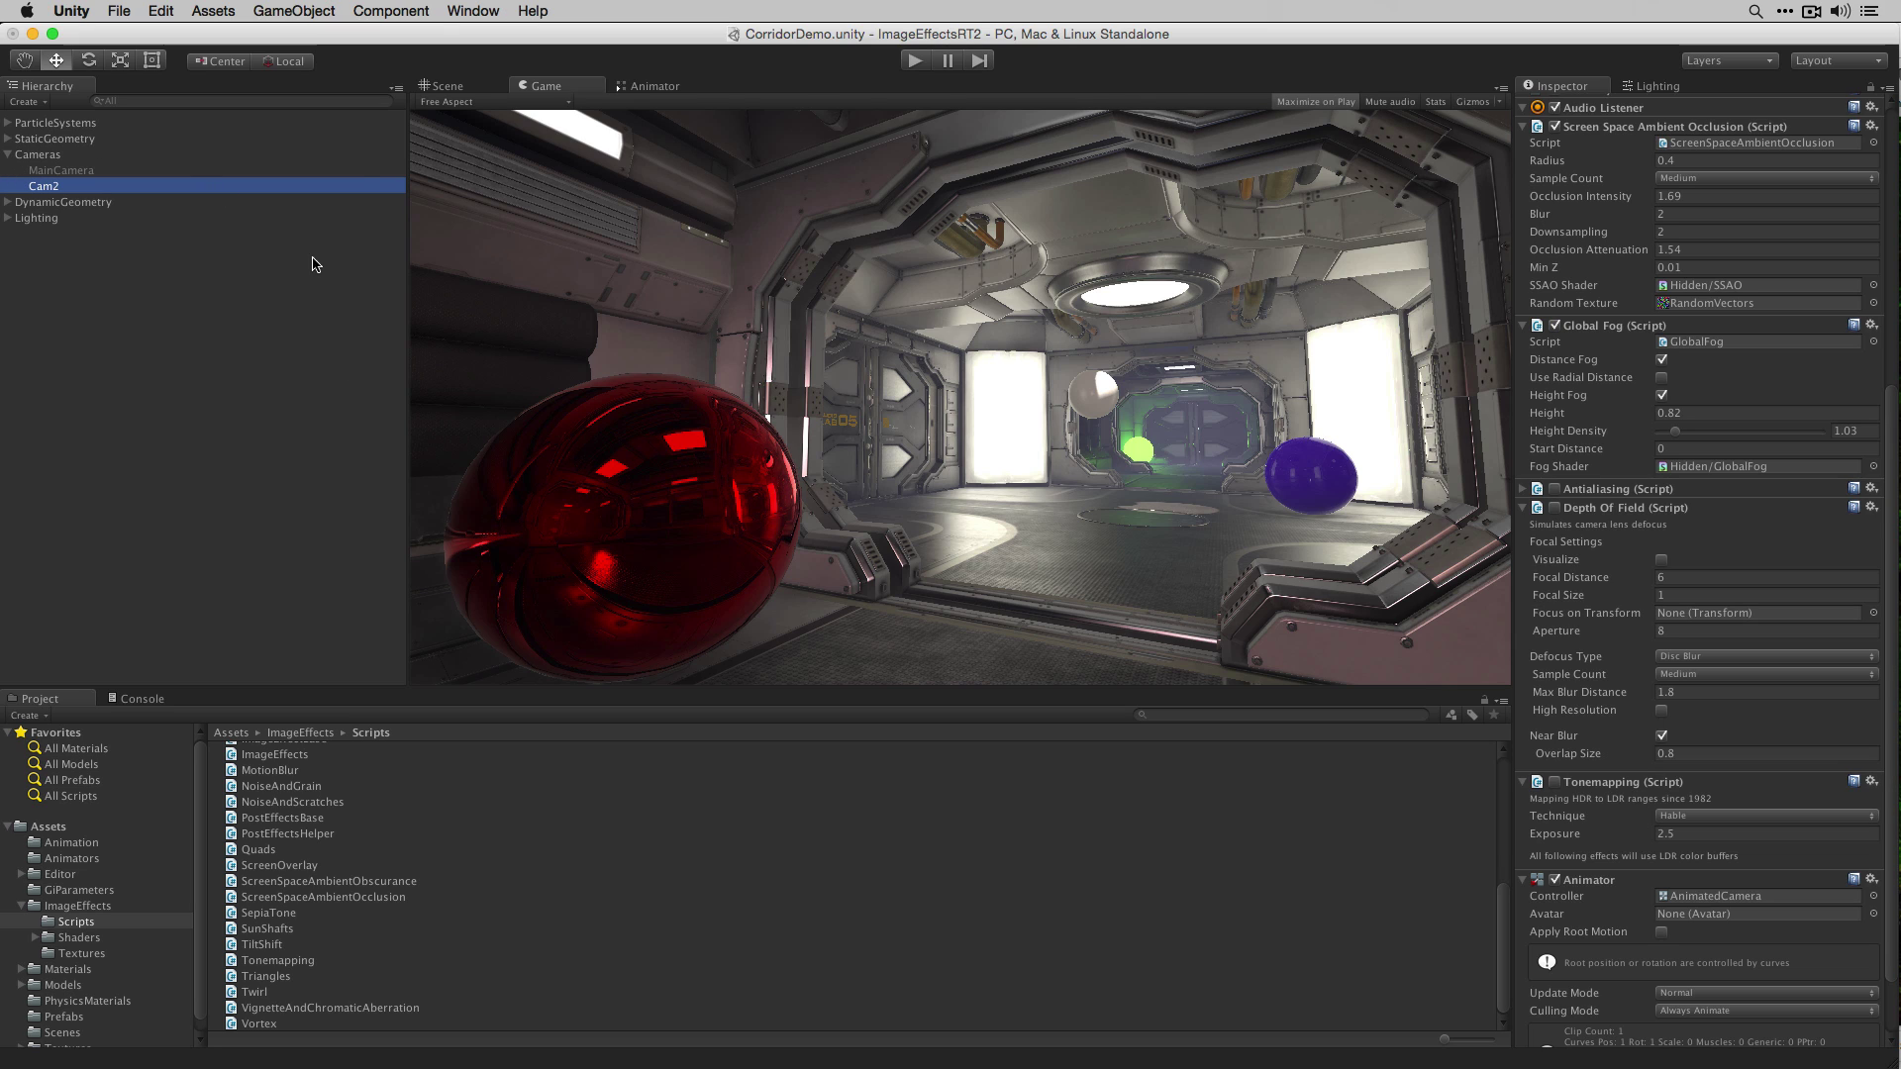
click(364, 11)
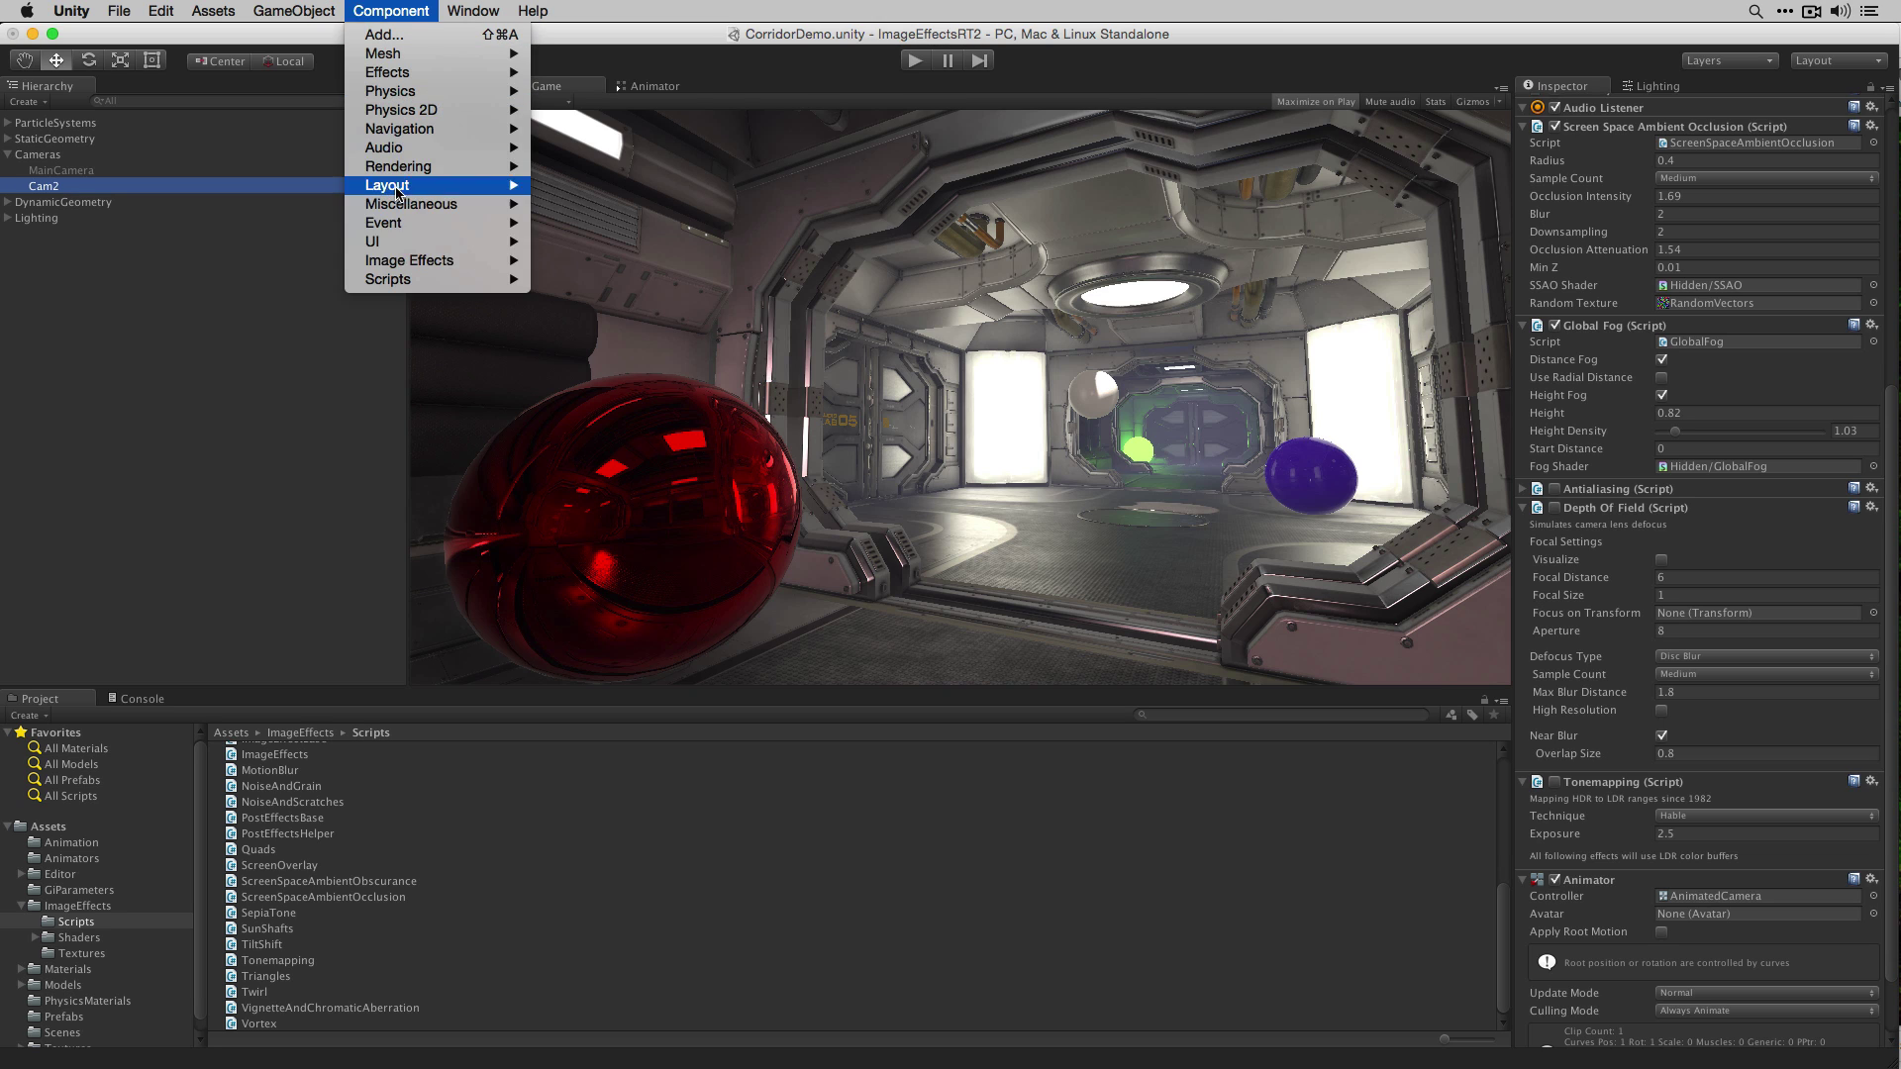
mouse_move(393, 265)
mouse_move(602, 283)
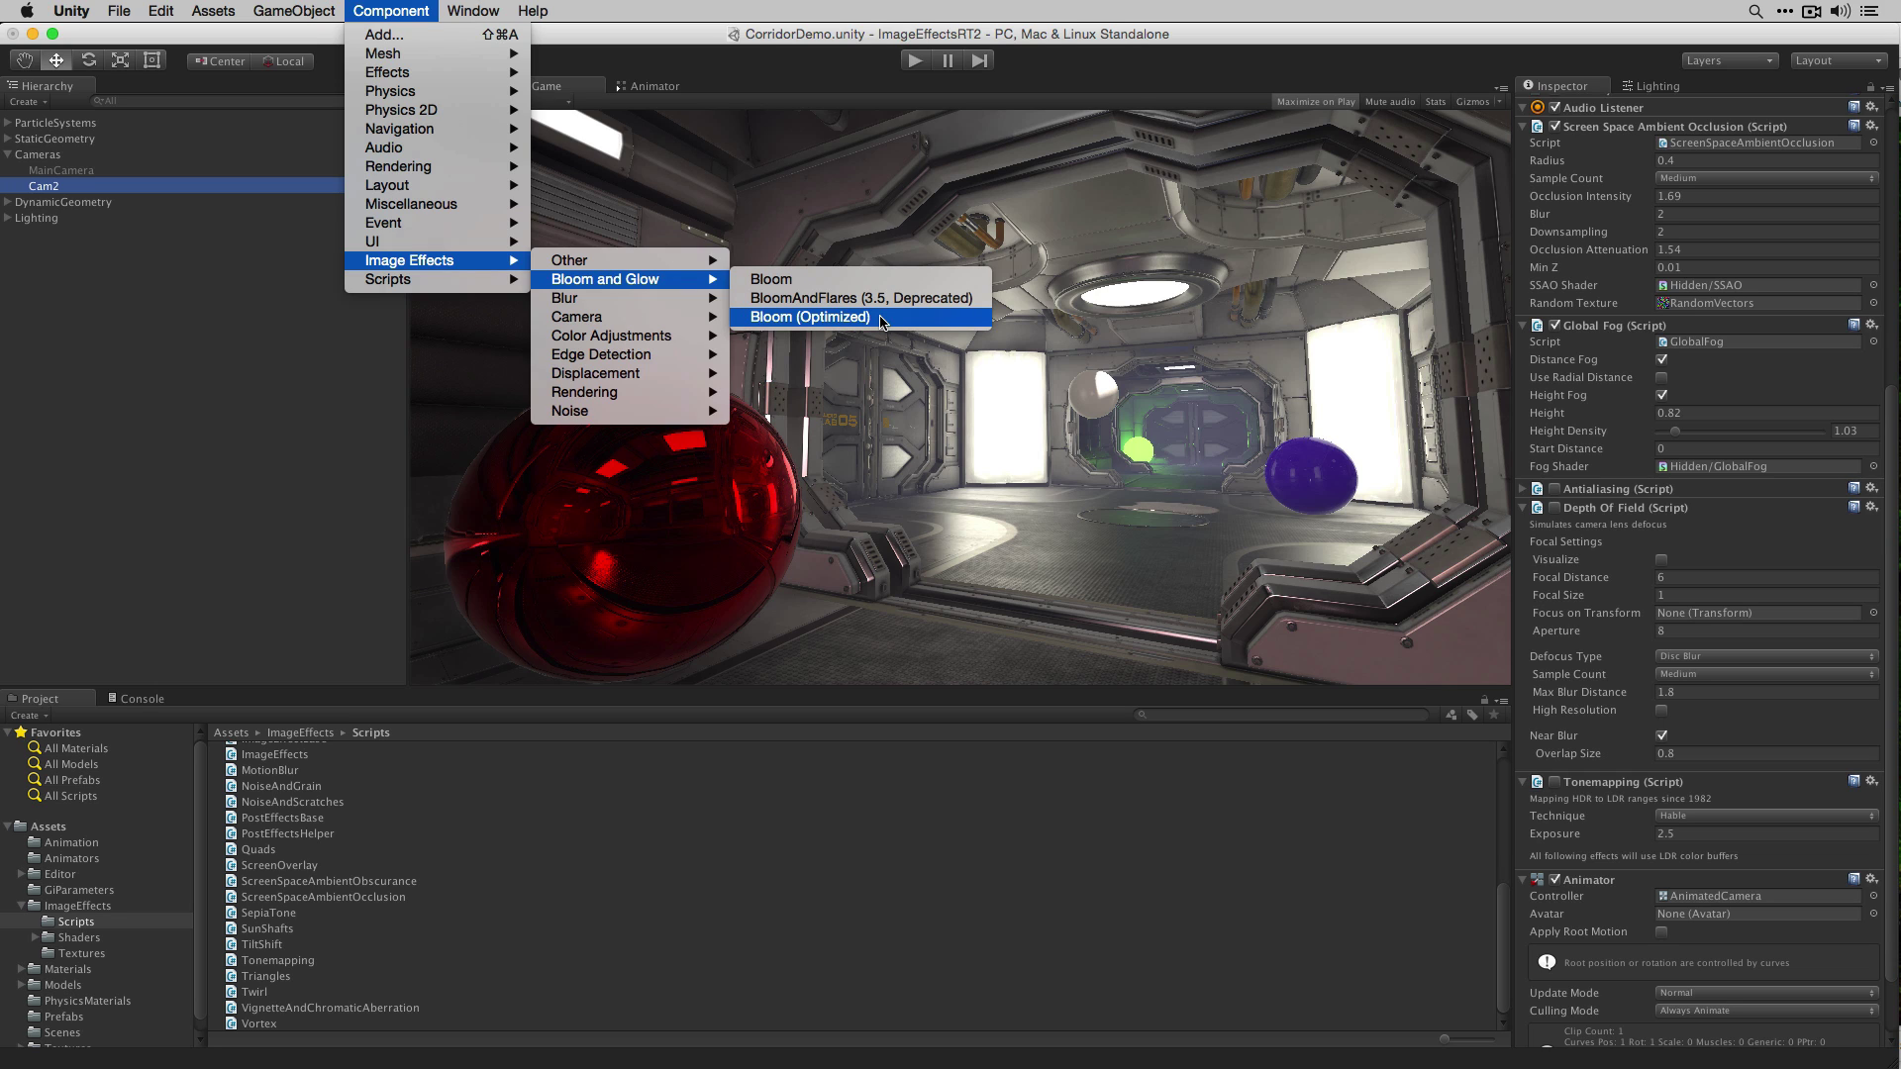
click(922, 280)
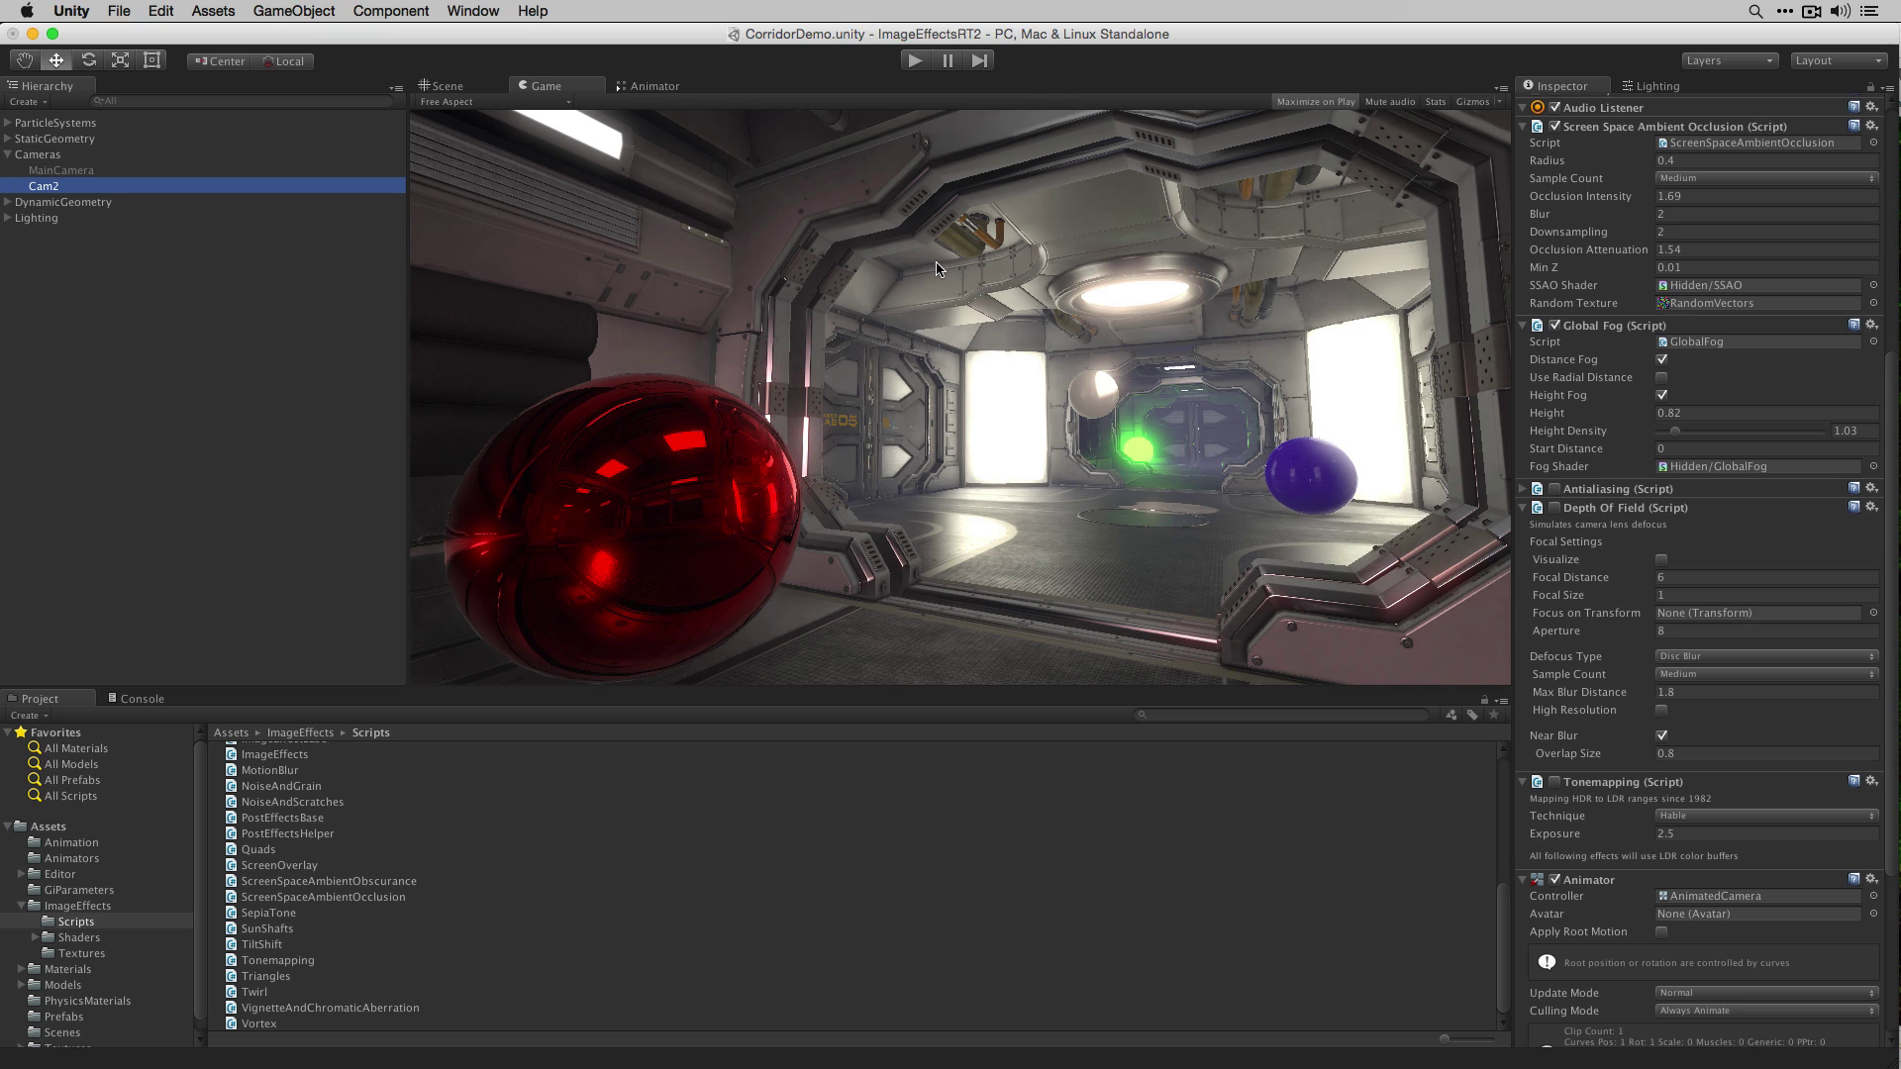
Step: Move the Bloom component up above Animator, try it above Tonemapping, and place it back directly below Tonemapping
scroll(1574, 500, down, 5)
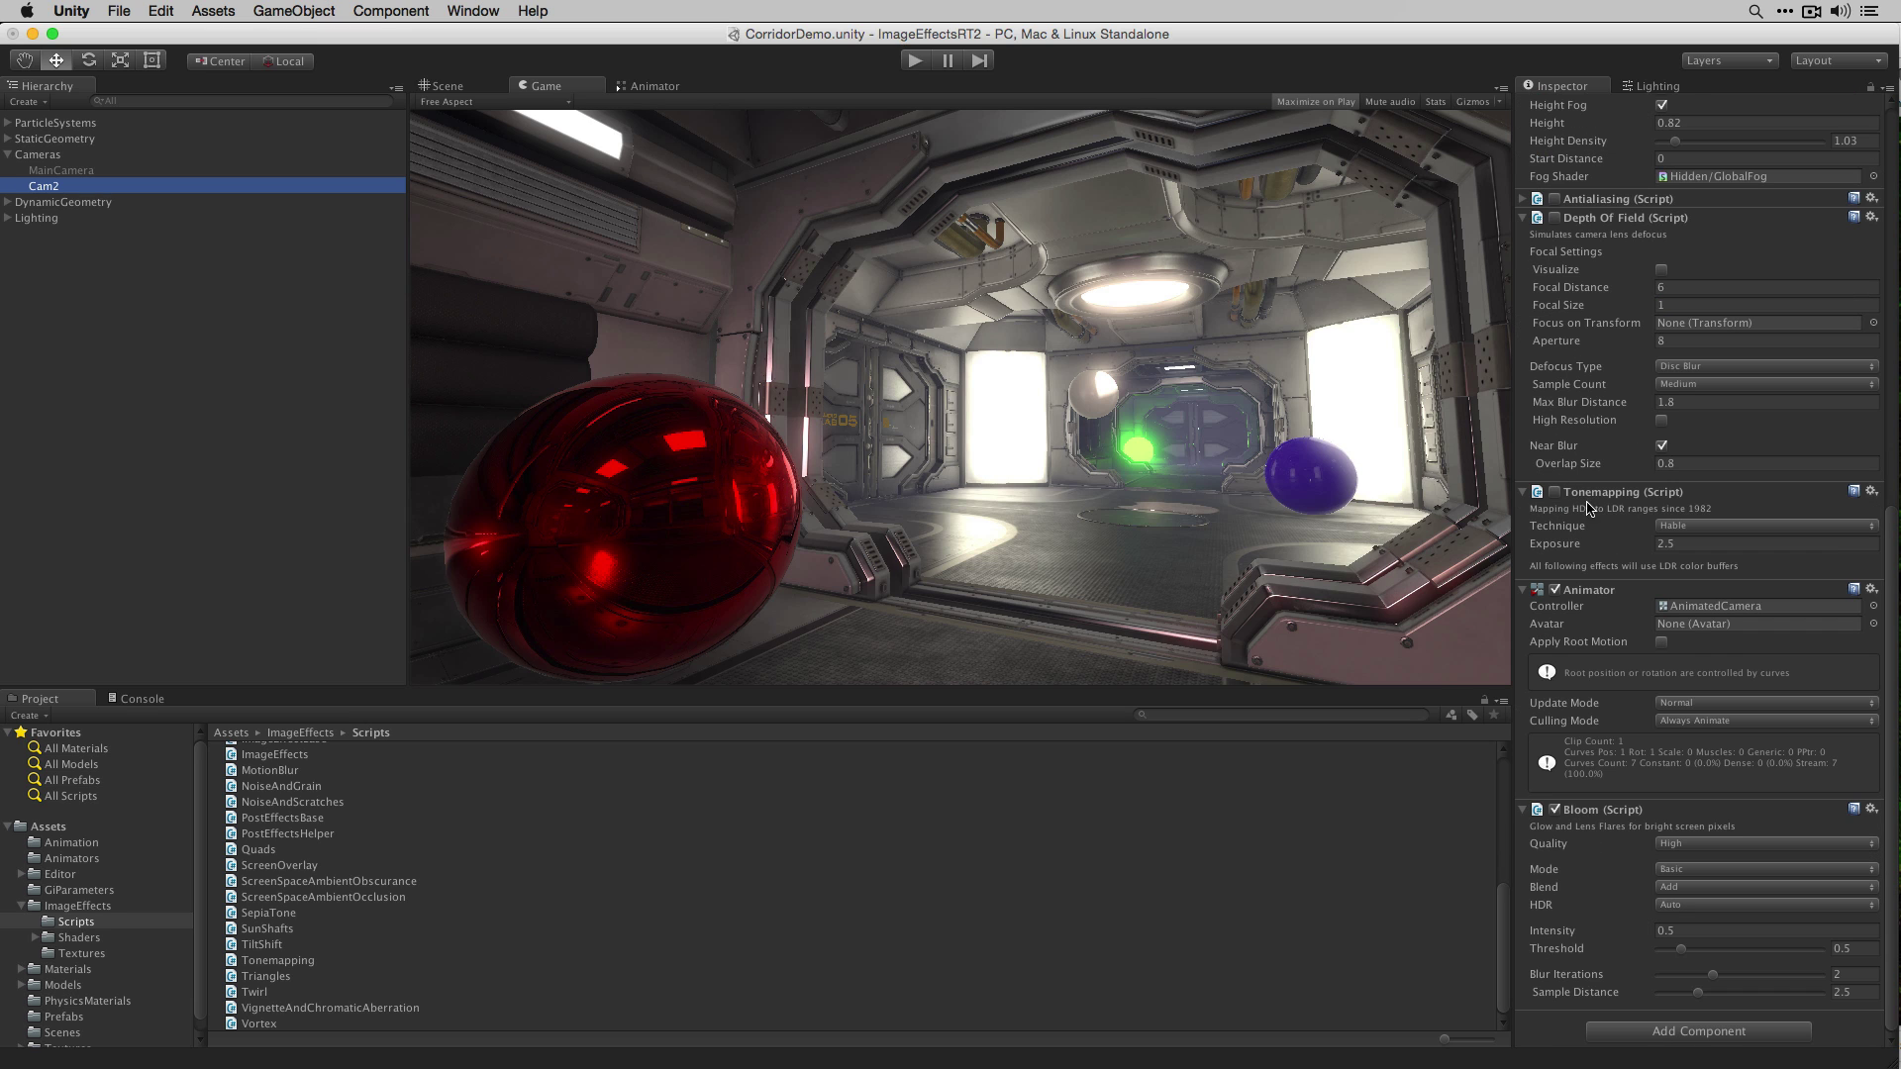
click(1871, 808)
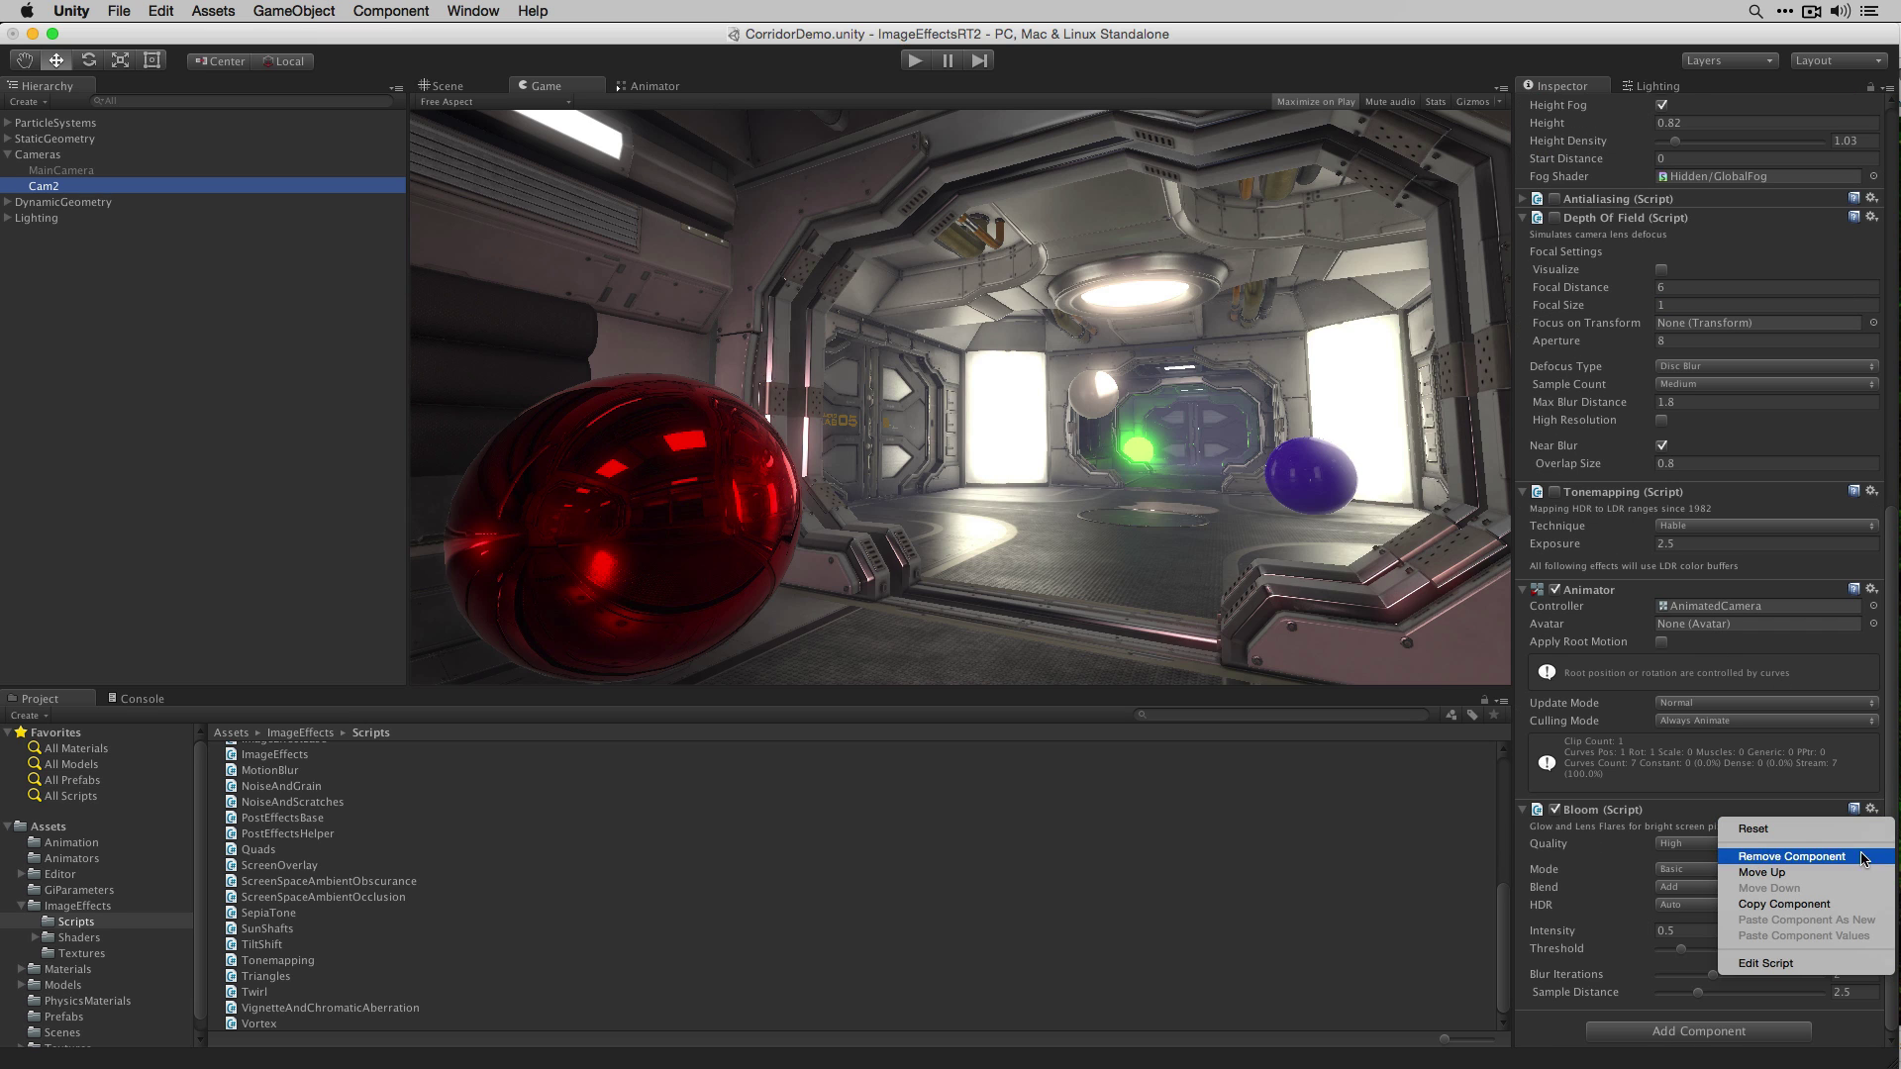
click(1857, 874)
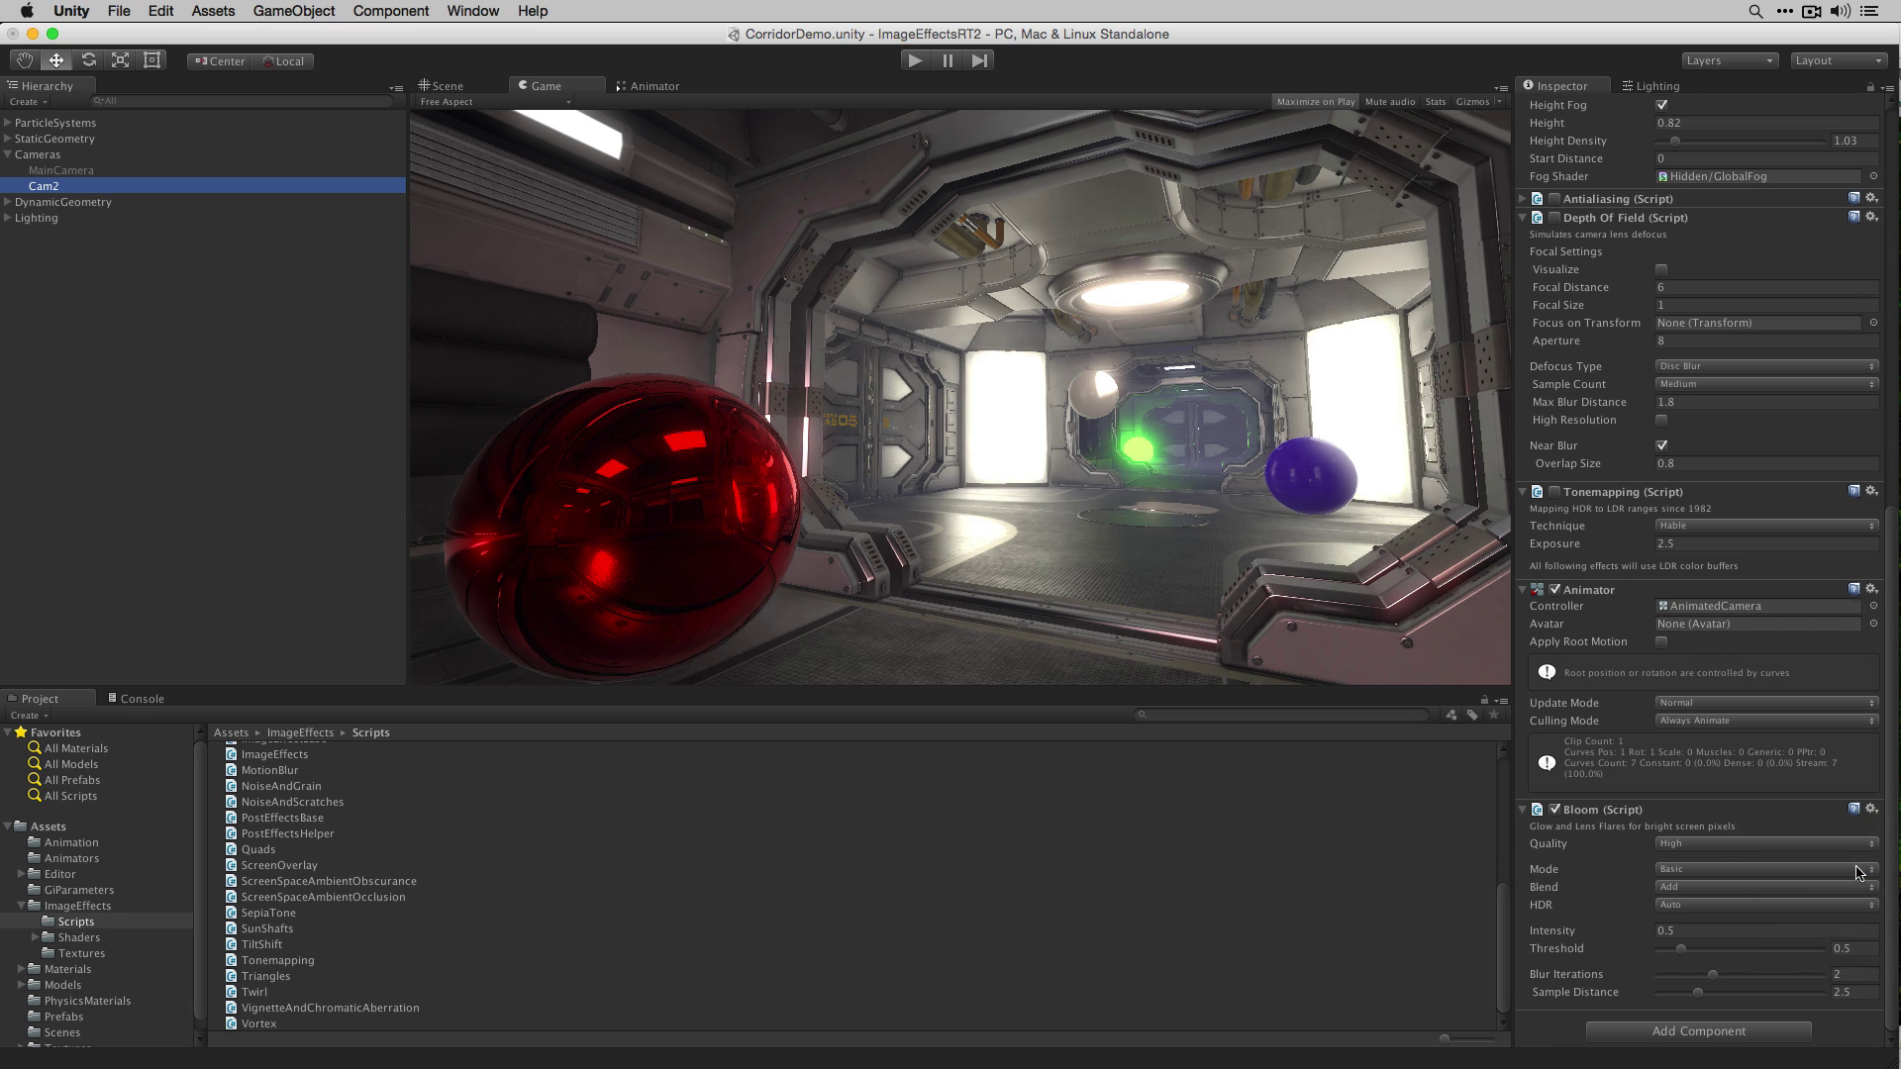
click(1871, 590)
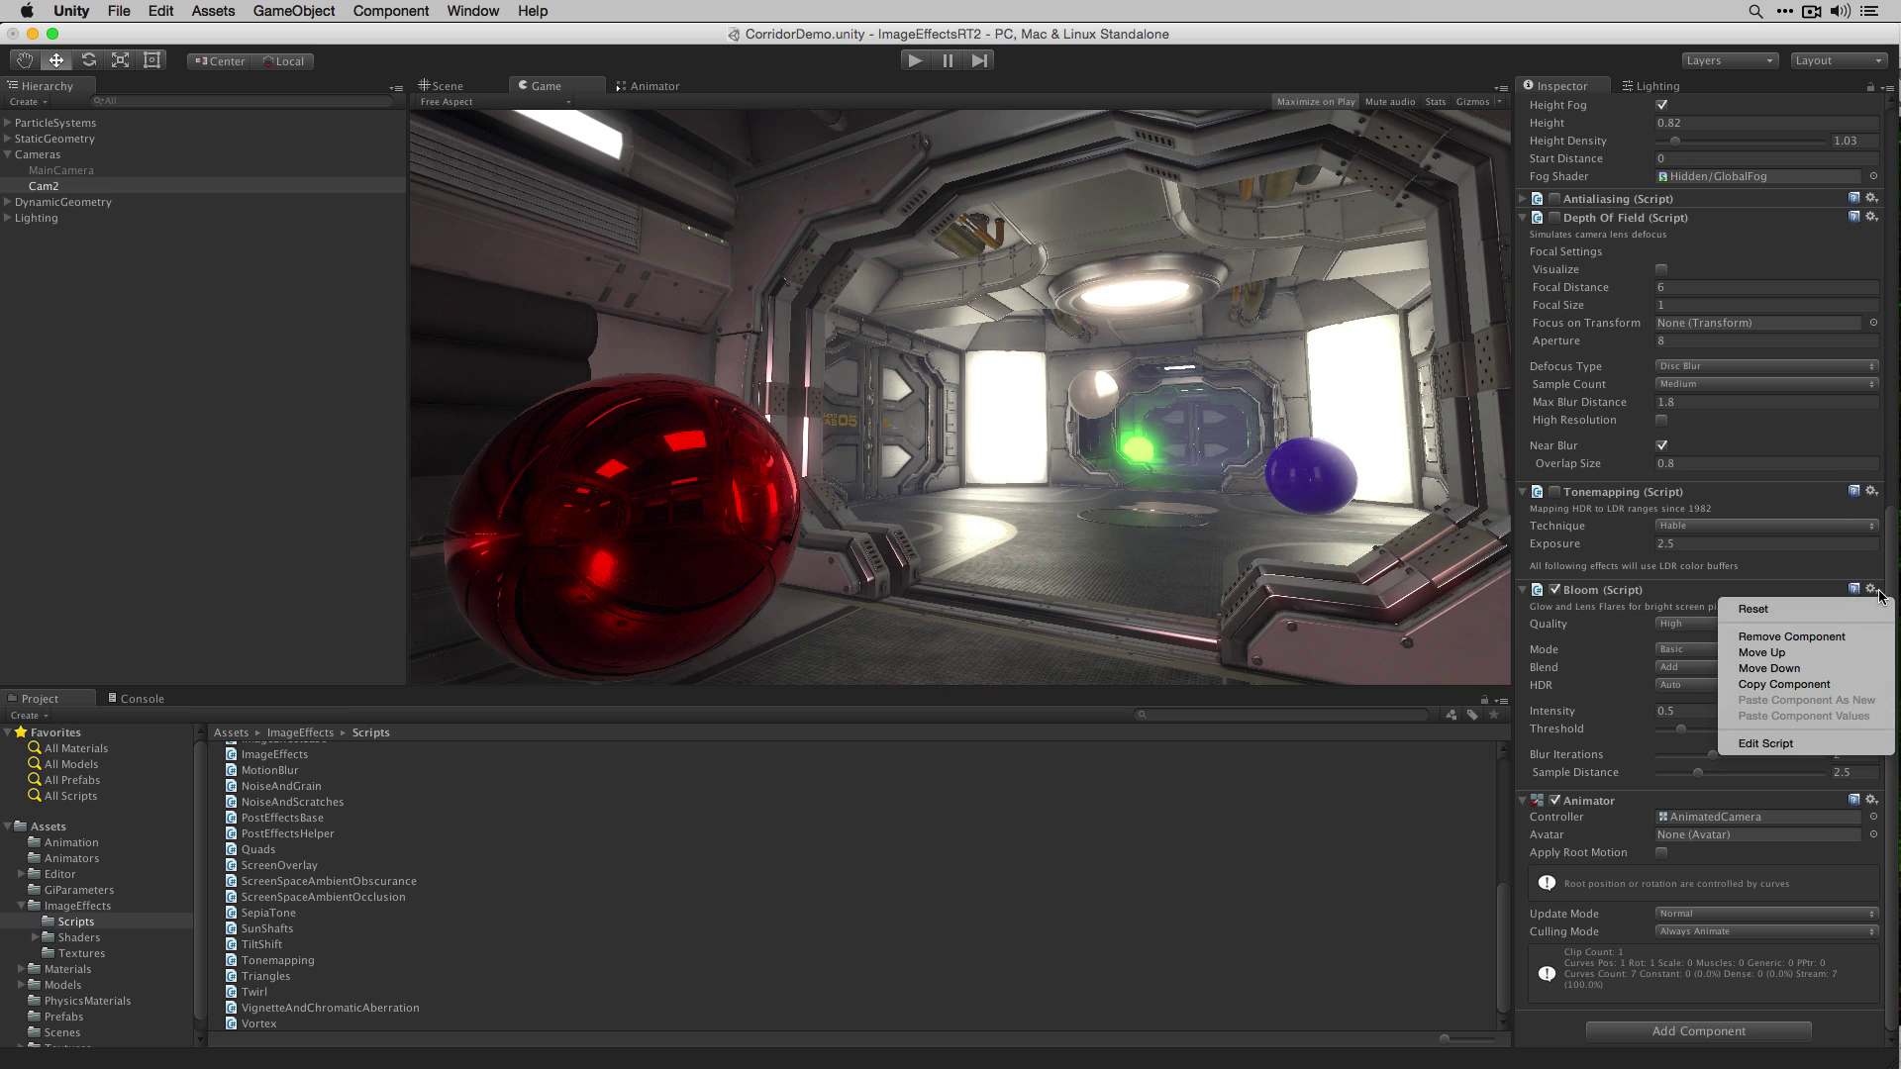
click(1851, 653)
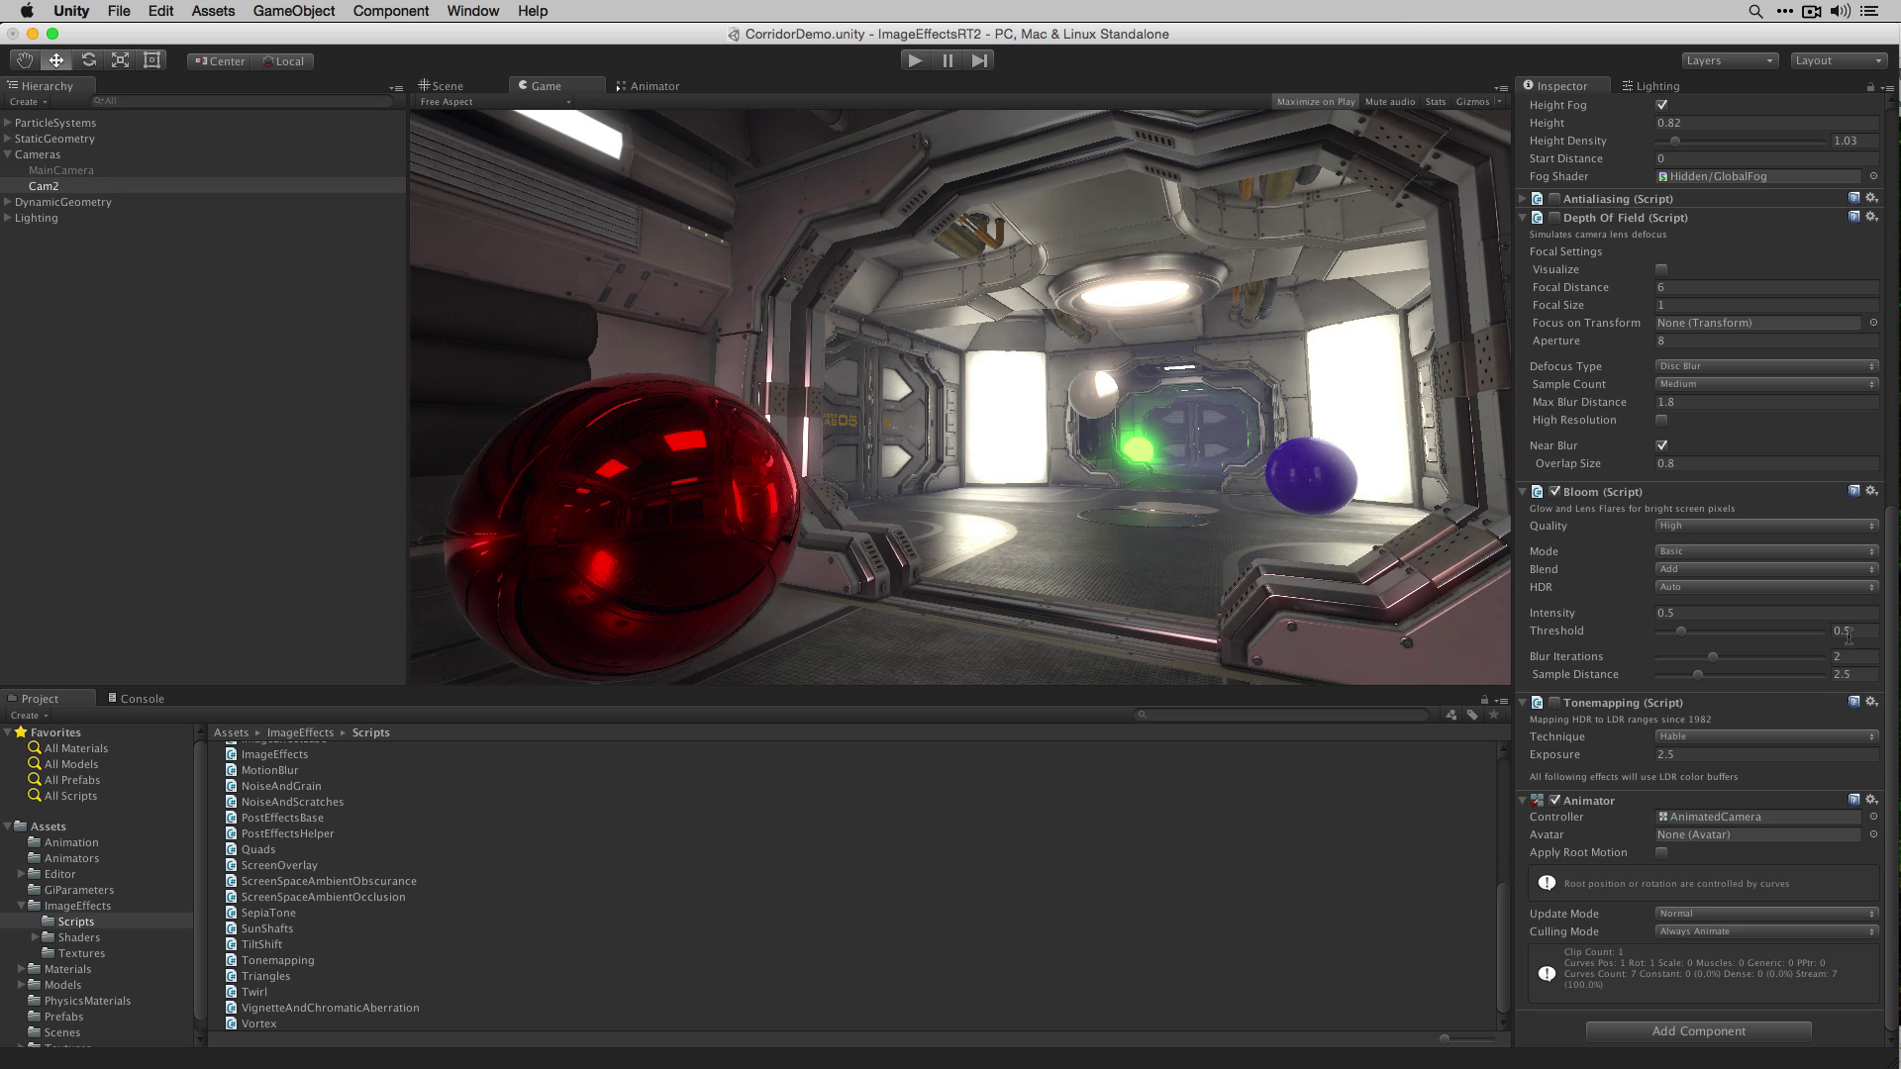
click(1876, 497)
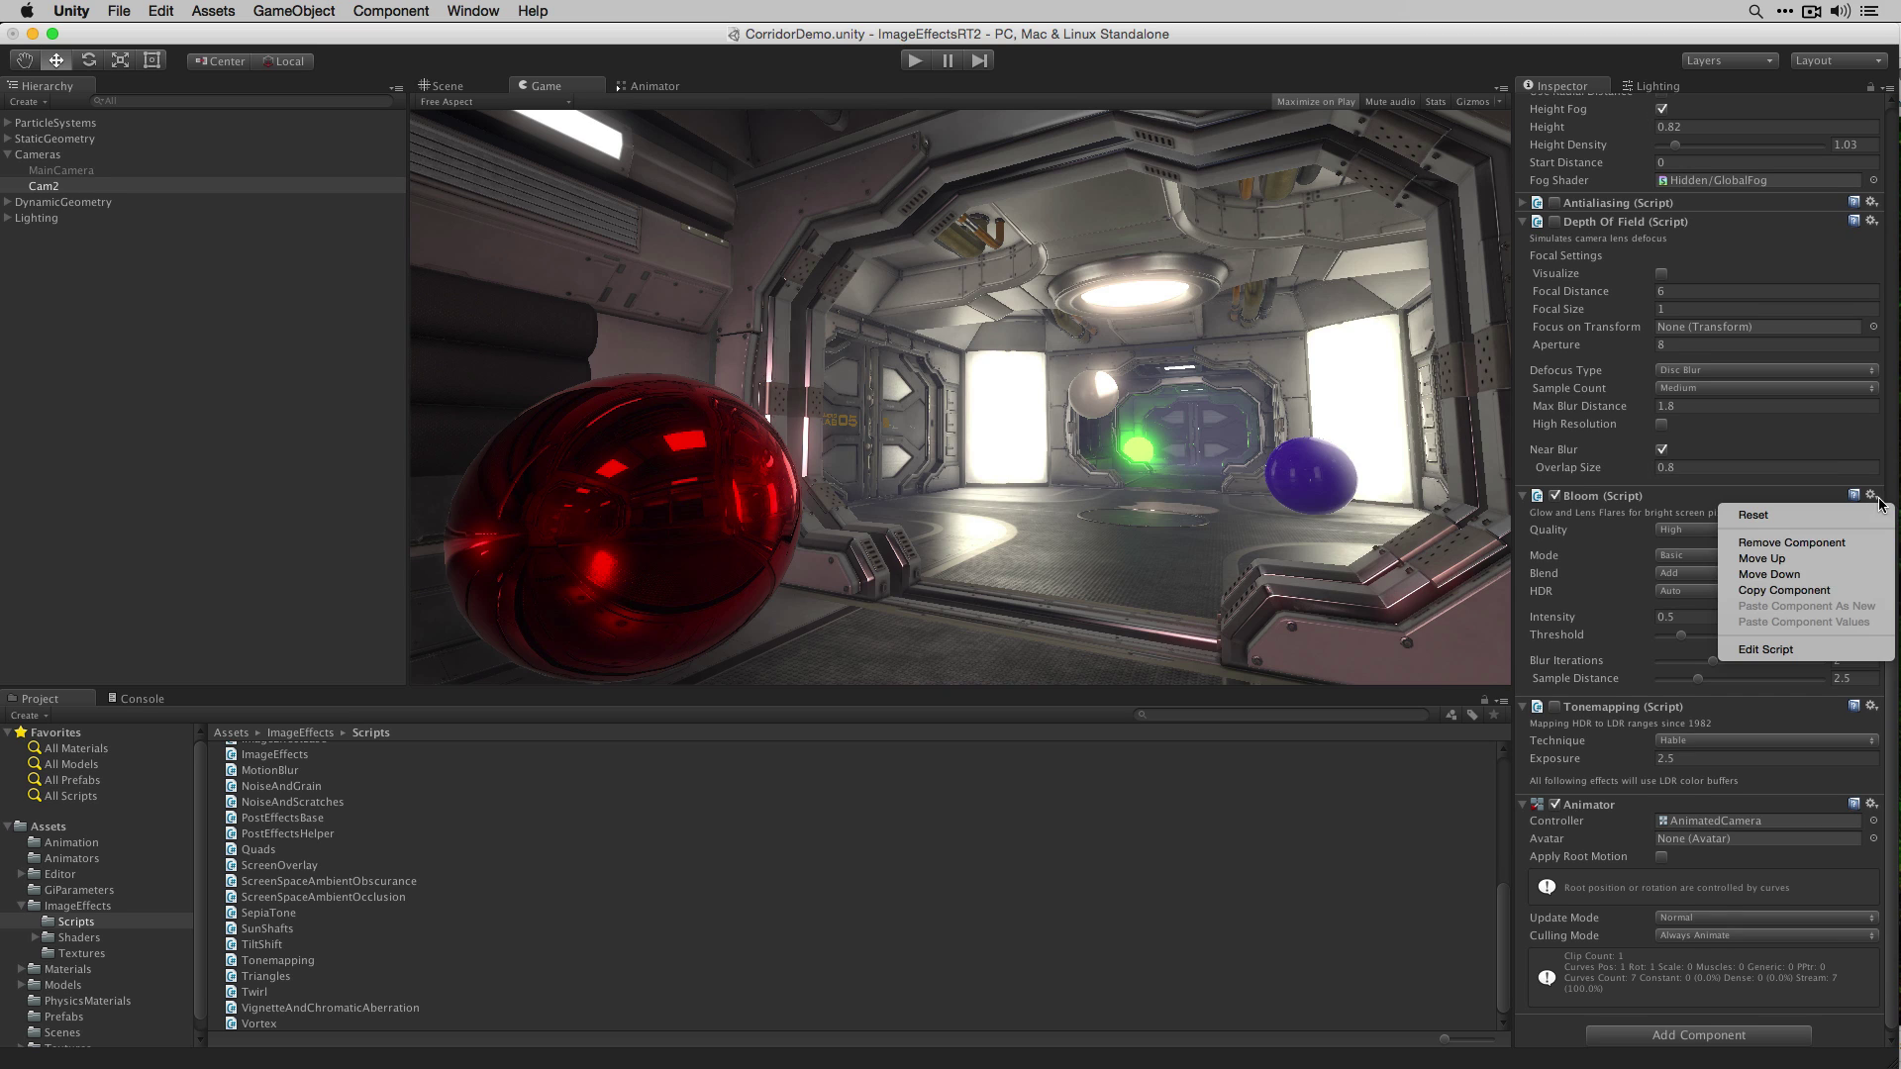
click(1838, 573)
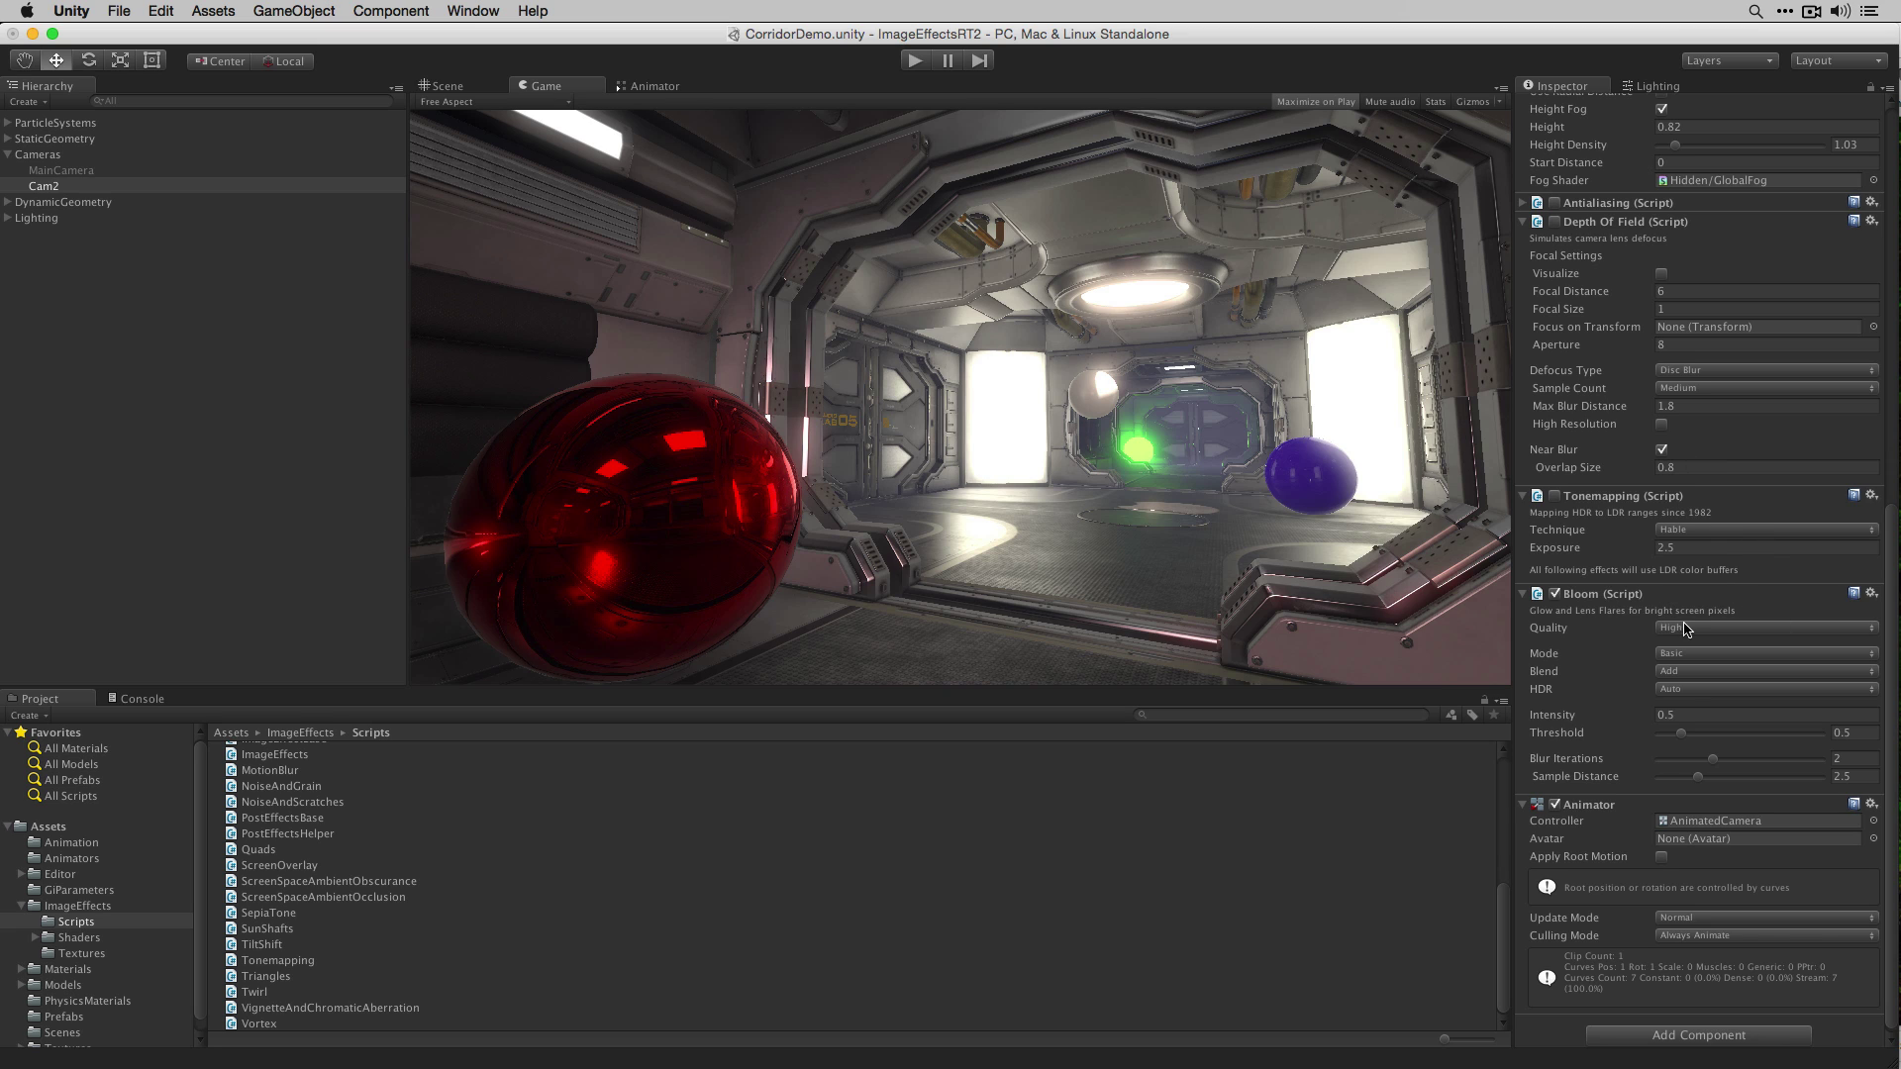
scroll(1688, 630, up, 2)
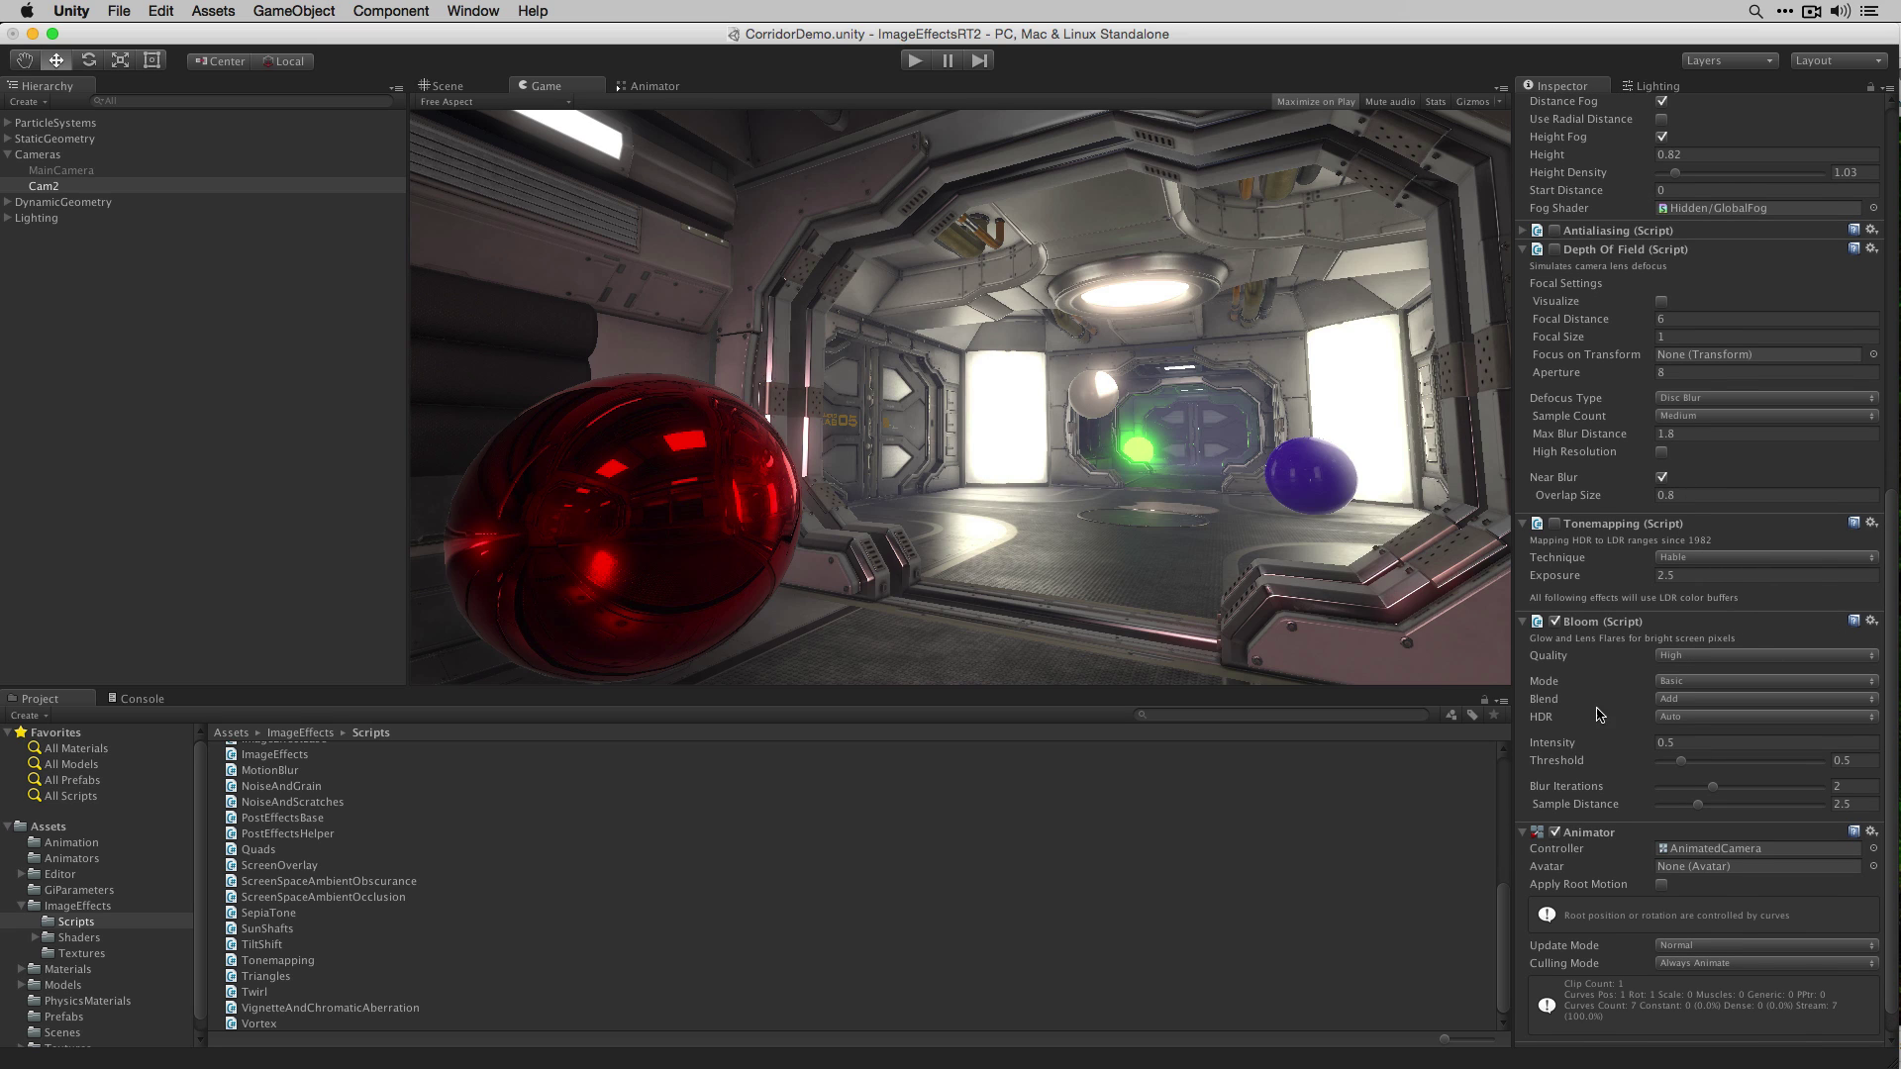
scroll(1666, 674, up, 3)
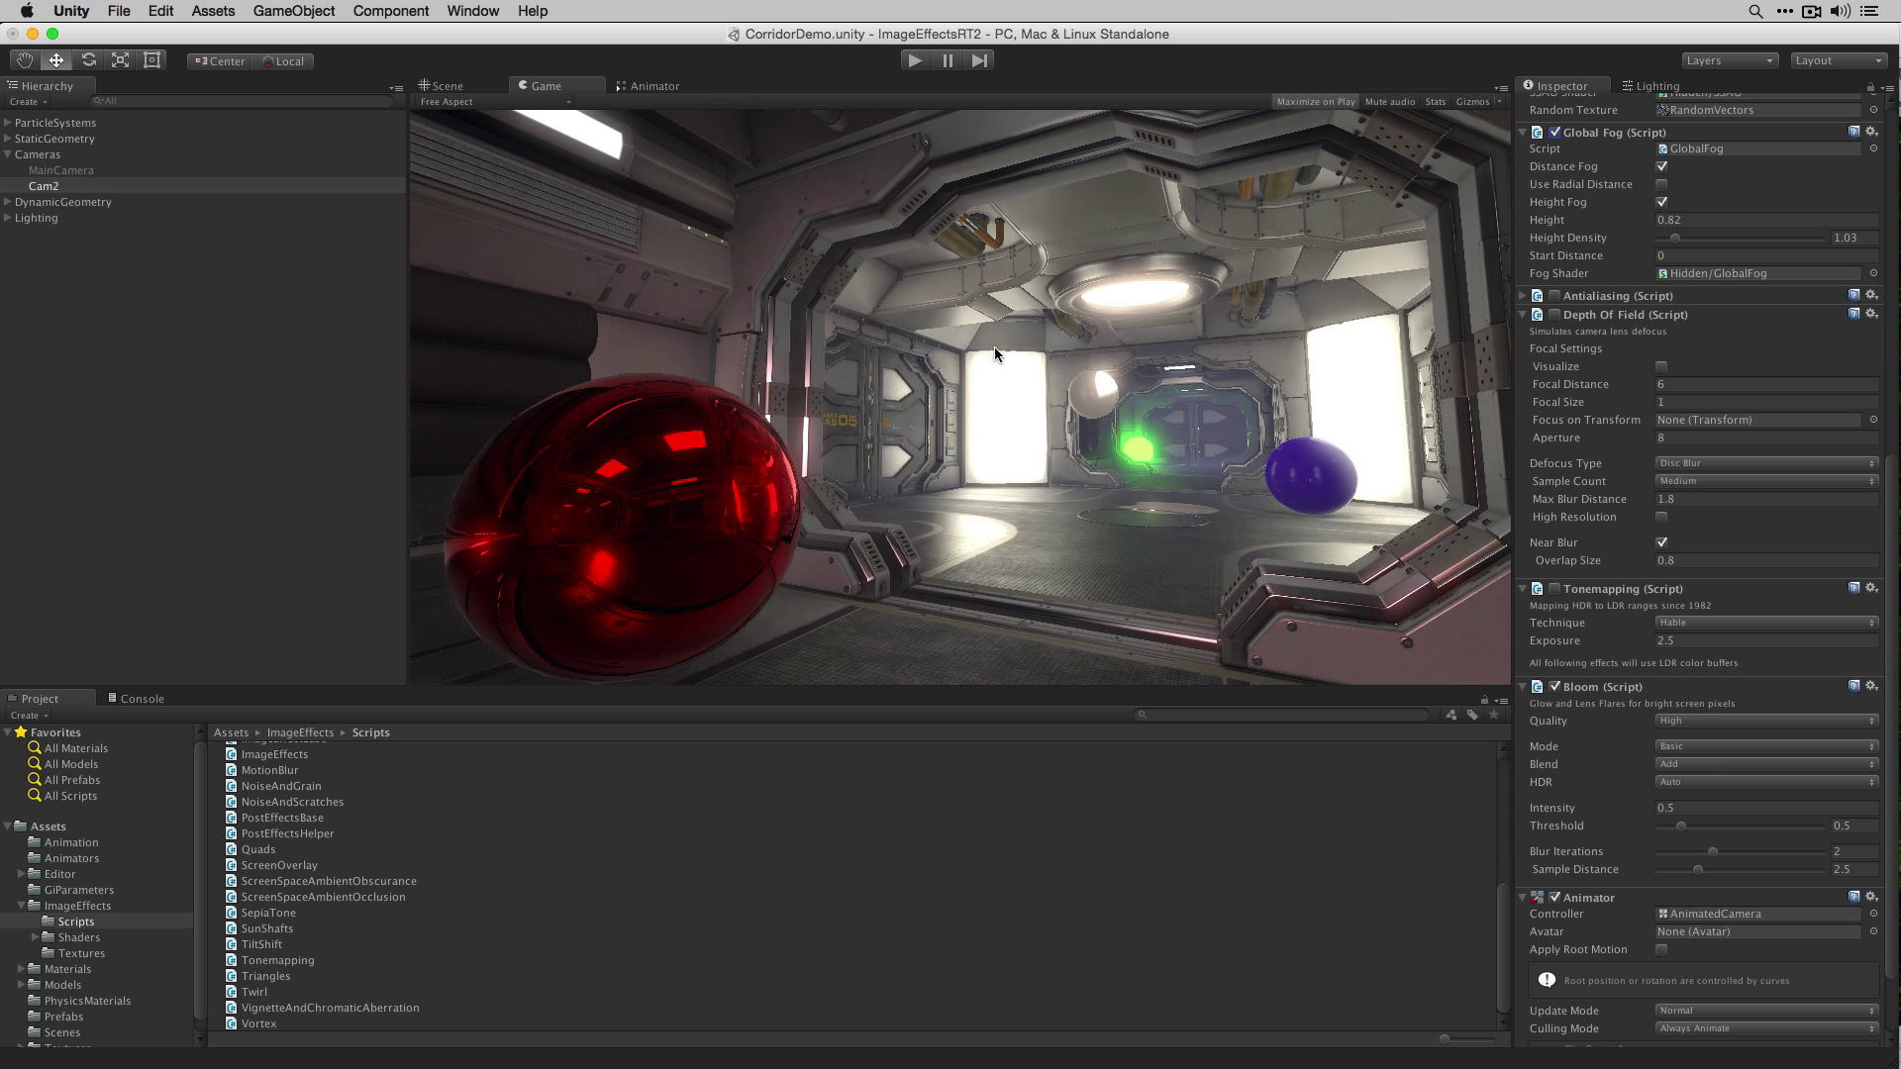
Step: Compare the scene with Cam2's Bloom effect disabled and enabled, leaving it enabled
click(1555, 687)
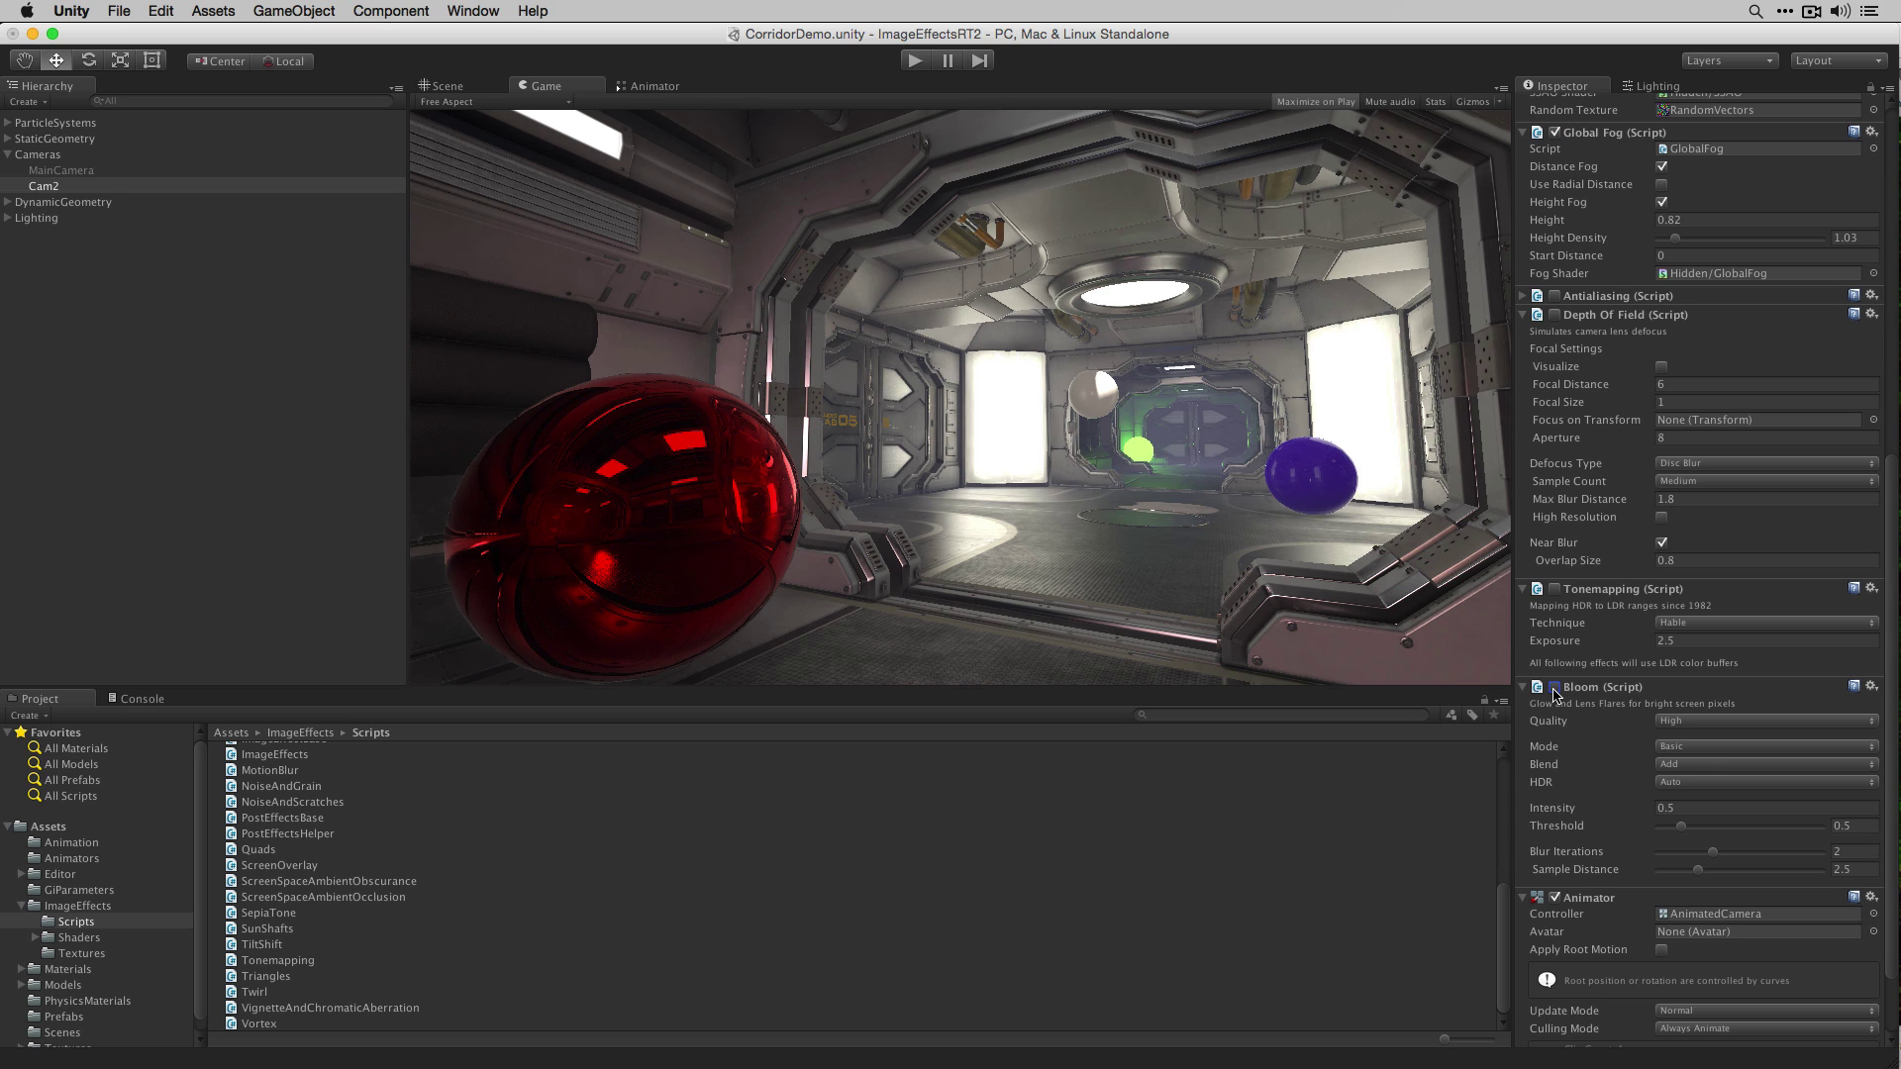
click(1554, 688)
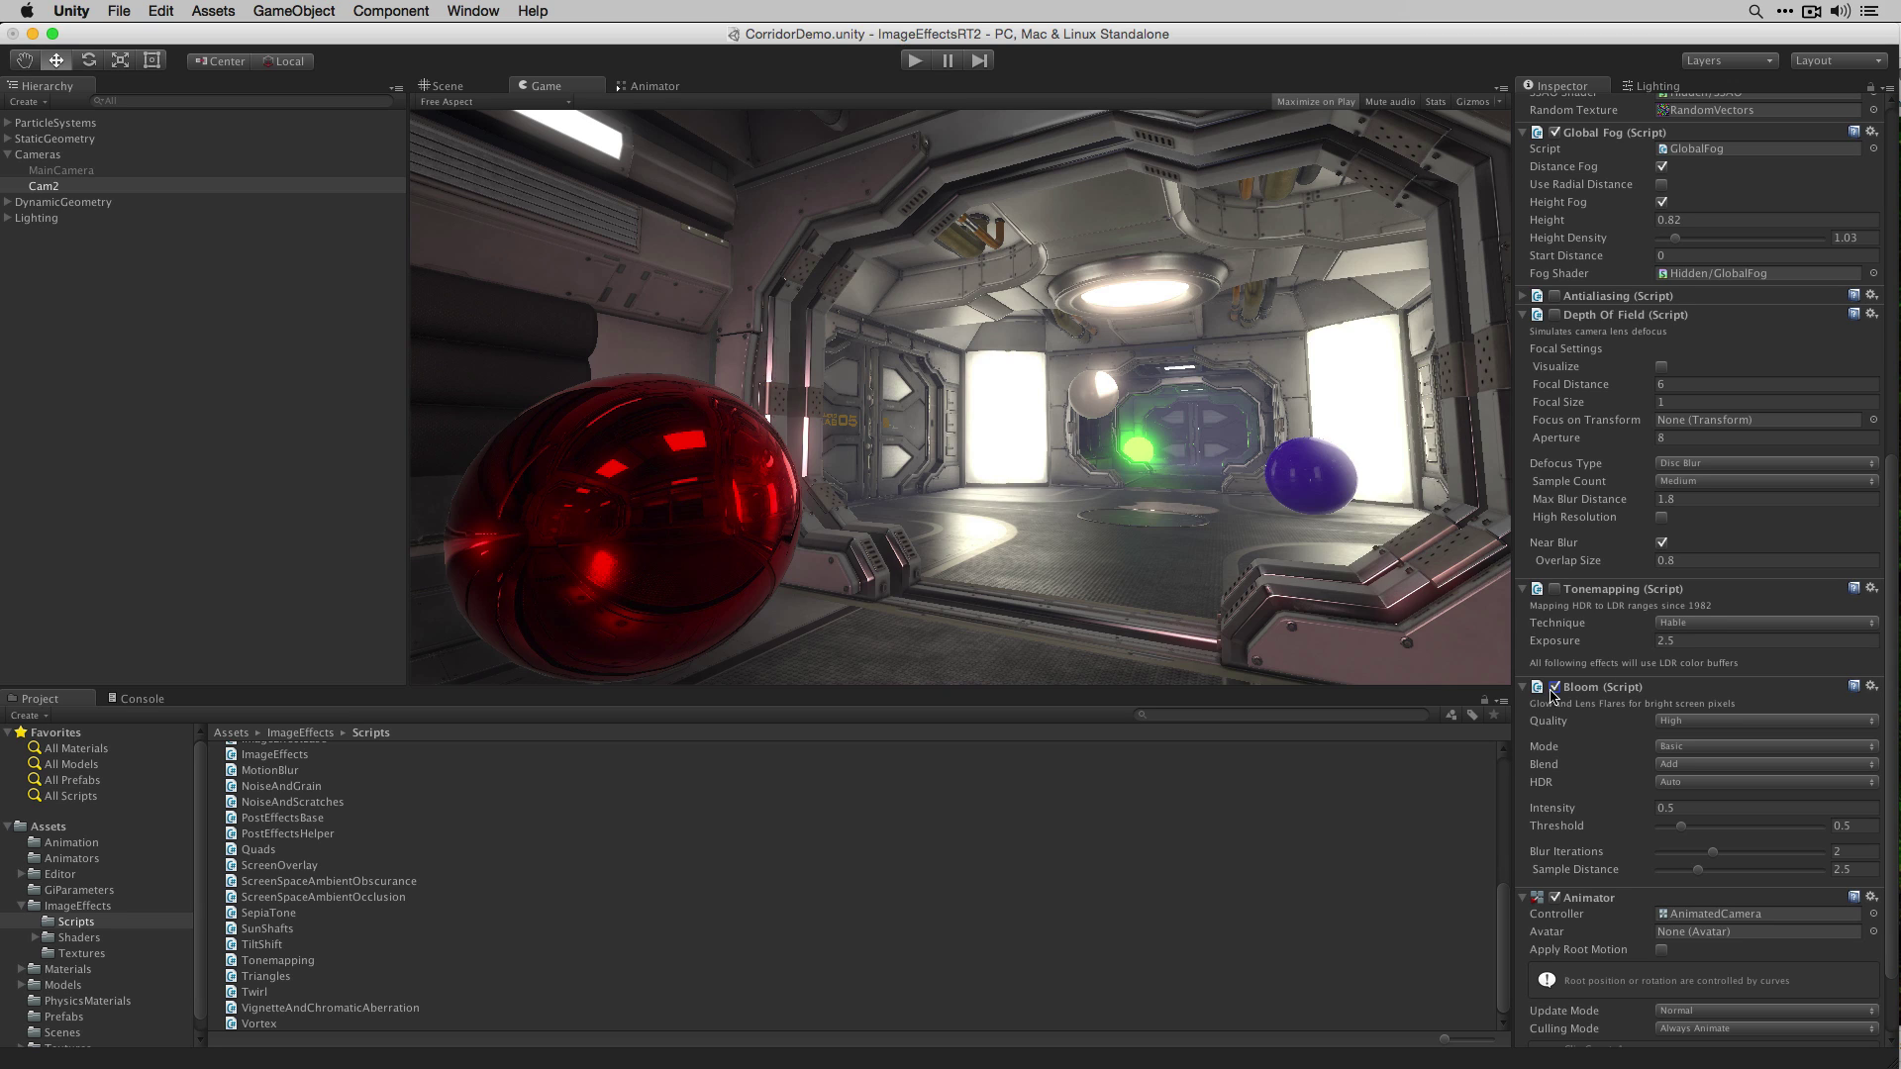
Step: Try Bloom Intensity at -1.5 with Threshold at 1.73 and 2.96, and bring Threshold back to 0.5 and Intensity to 0.57
scroll(1574, 708, down, 3)
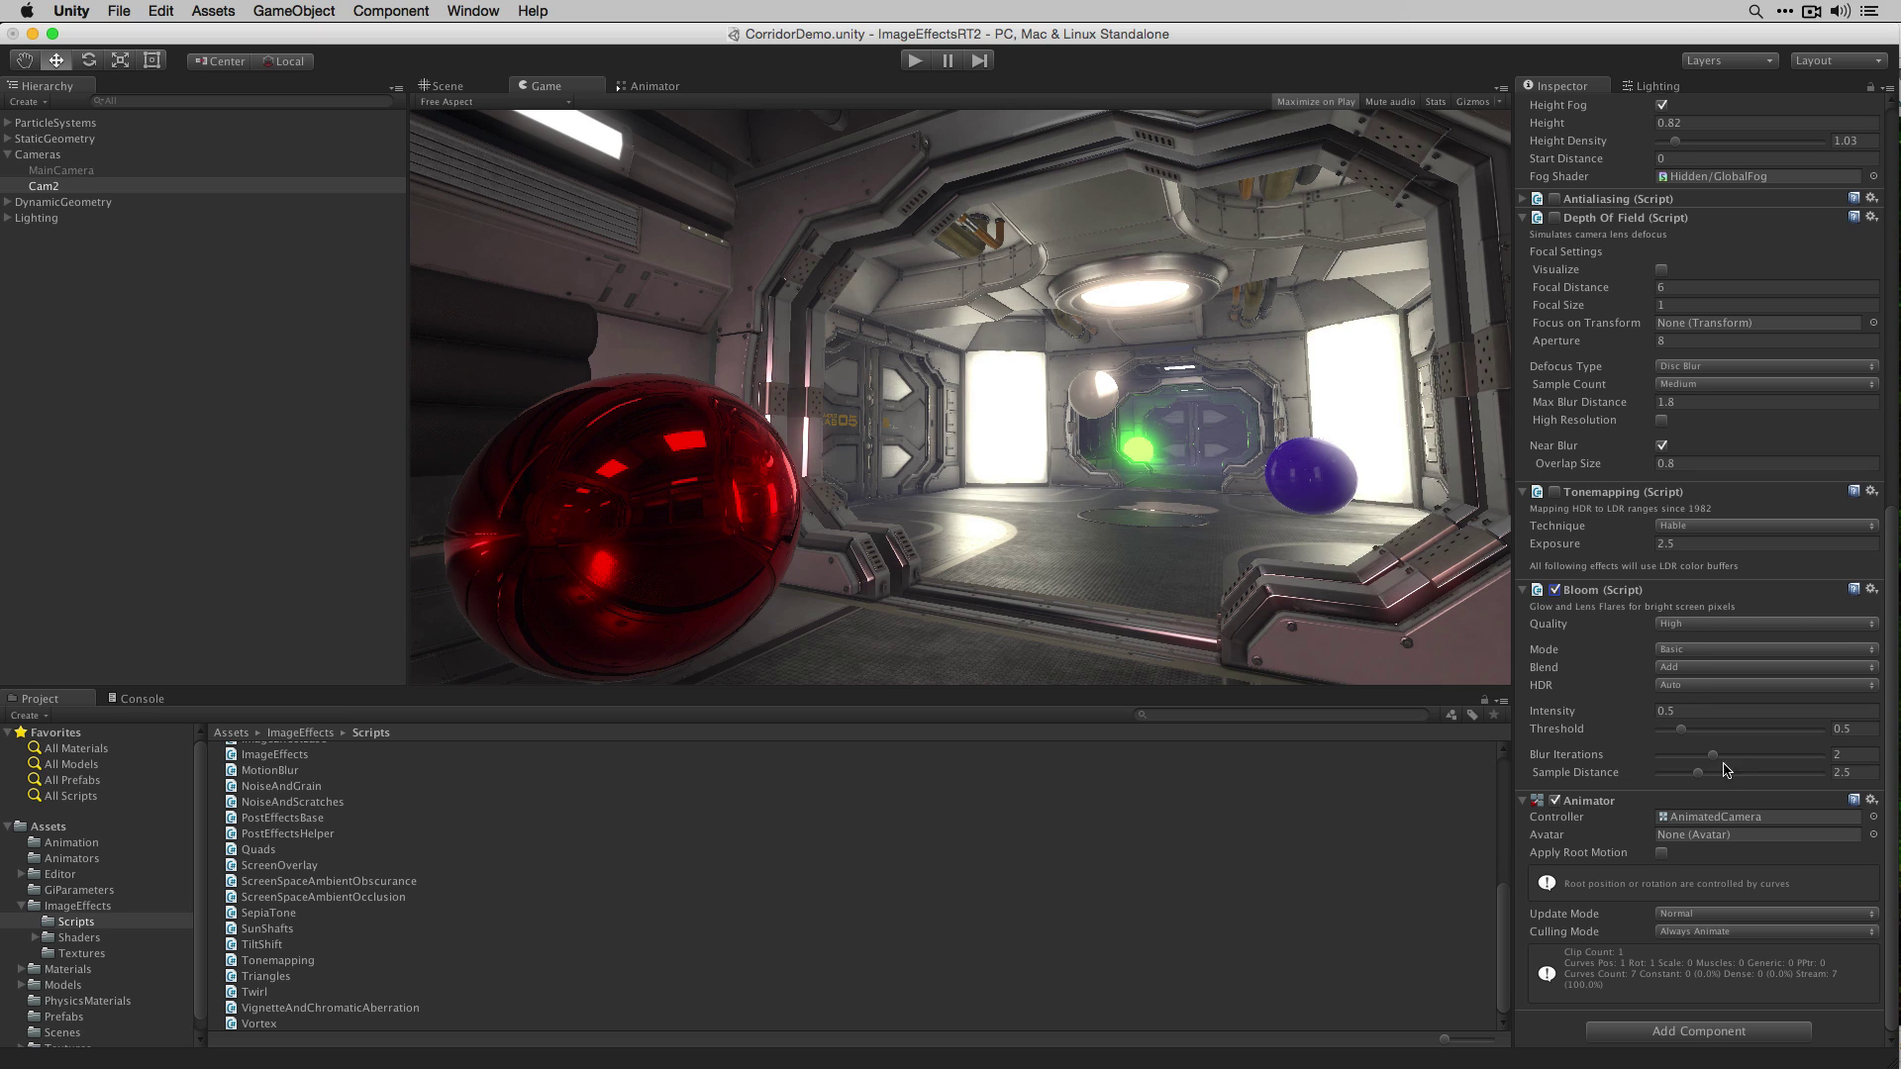
click(1647, 712)
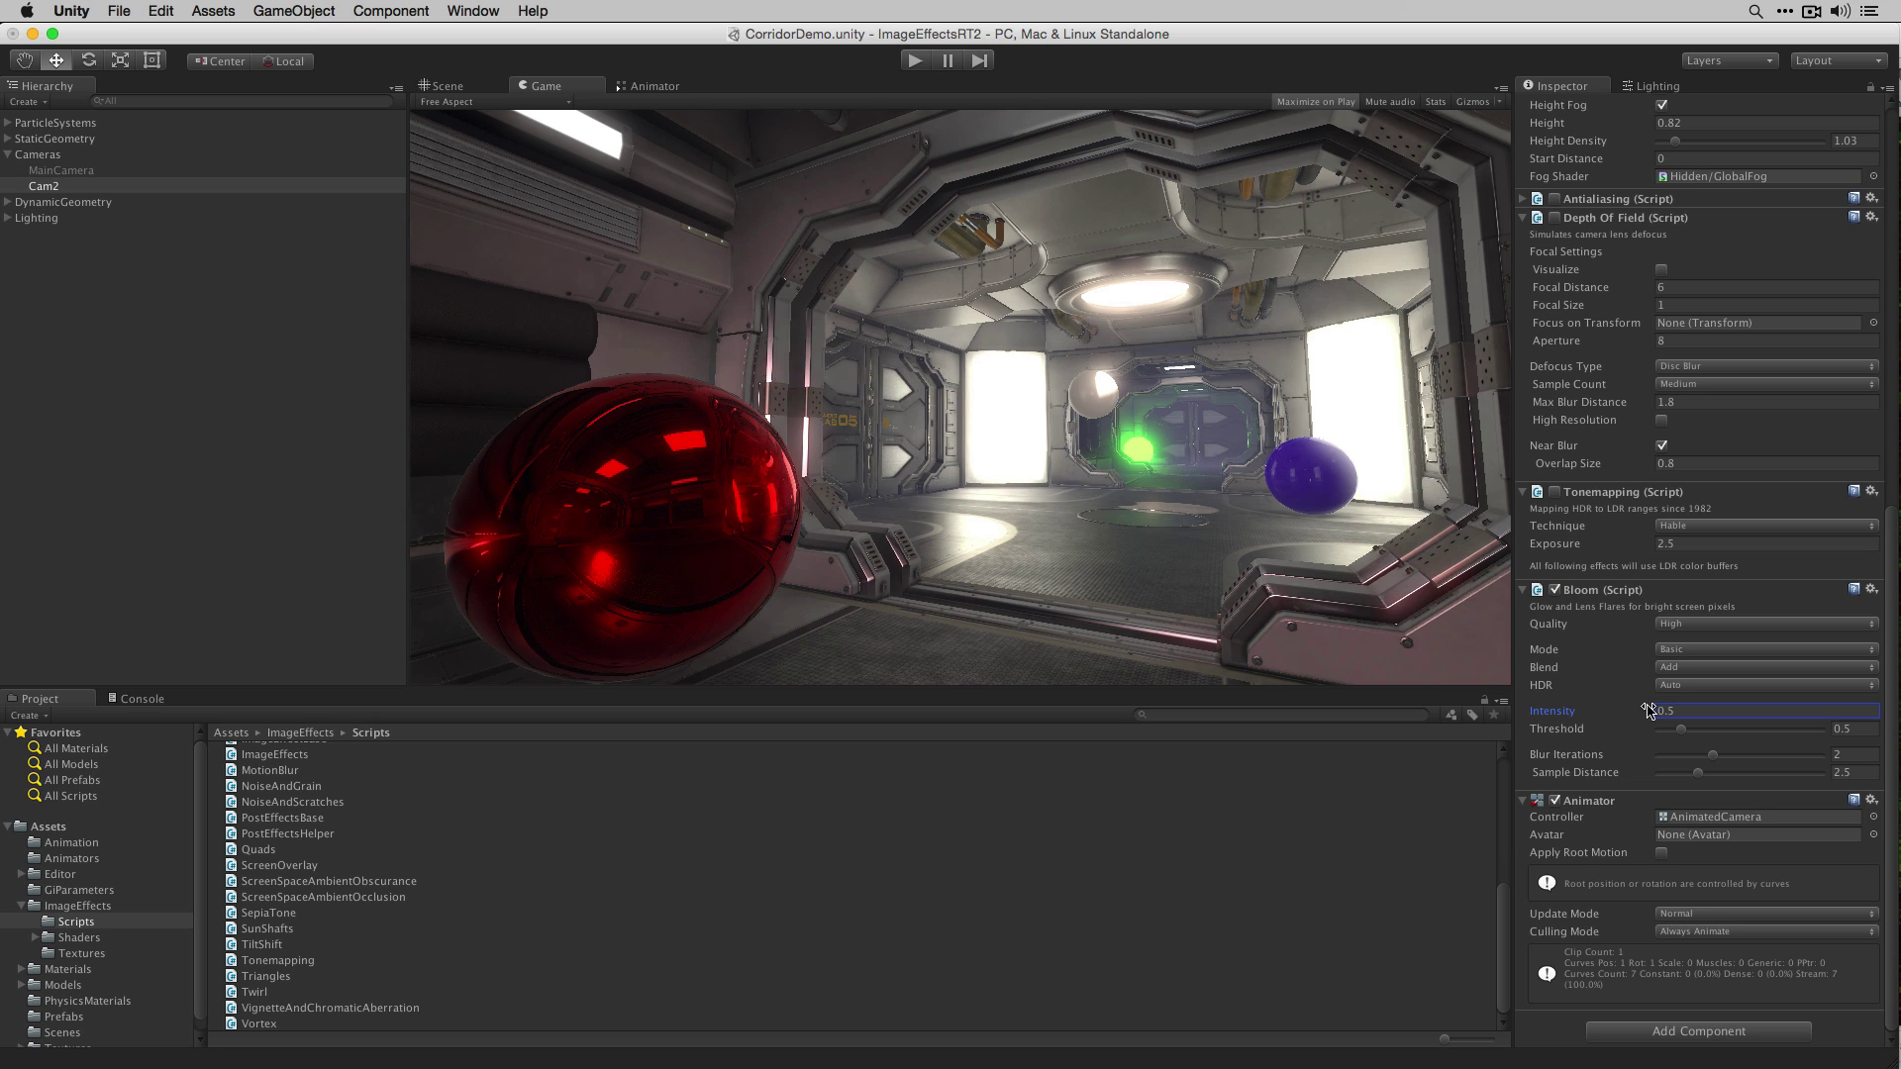
drag(1649, 711, 1651, 732)
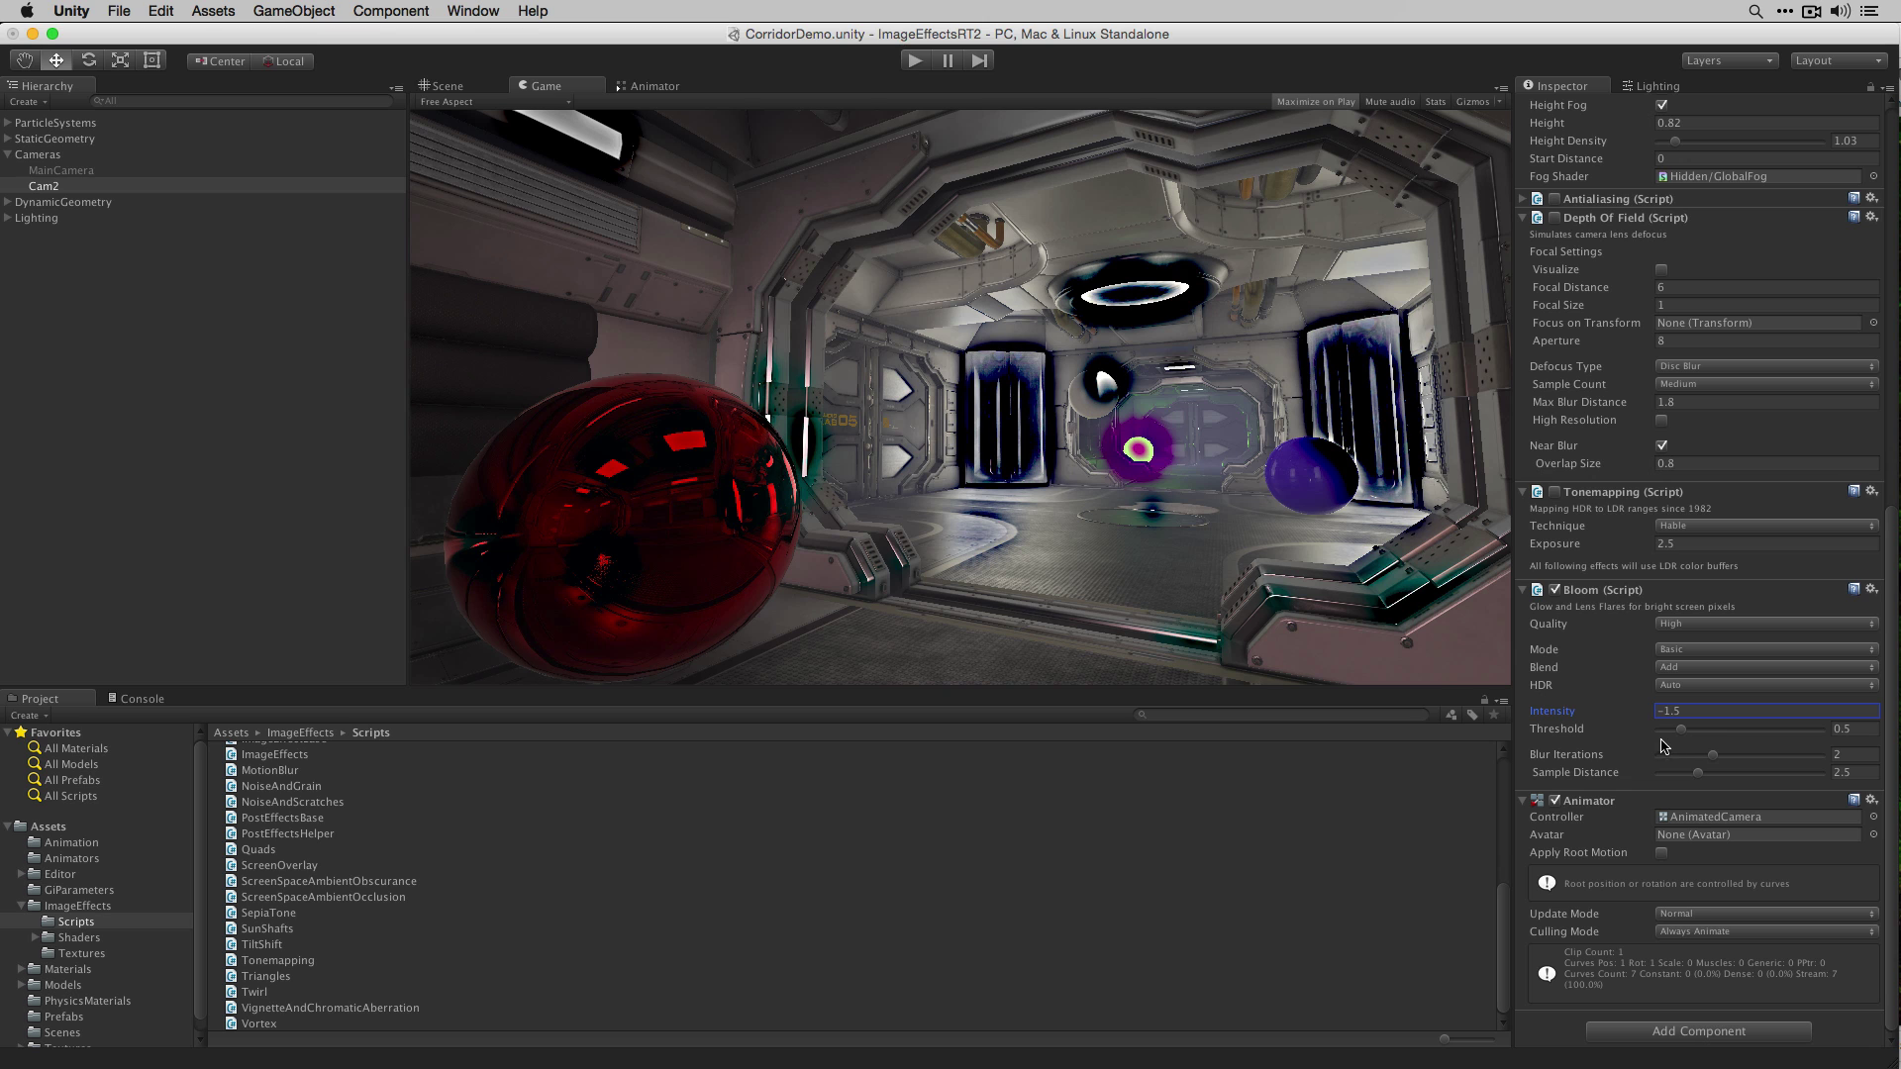
drag(1680, 733, 1732, 734)
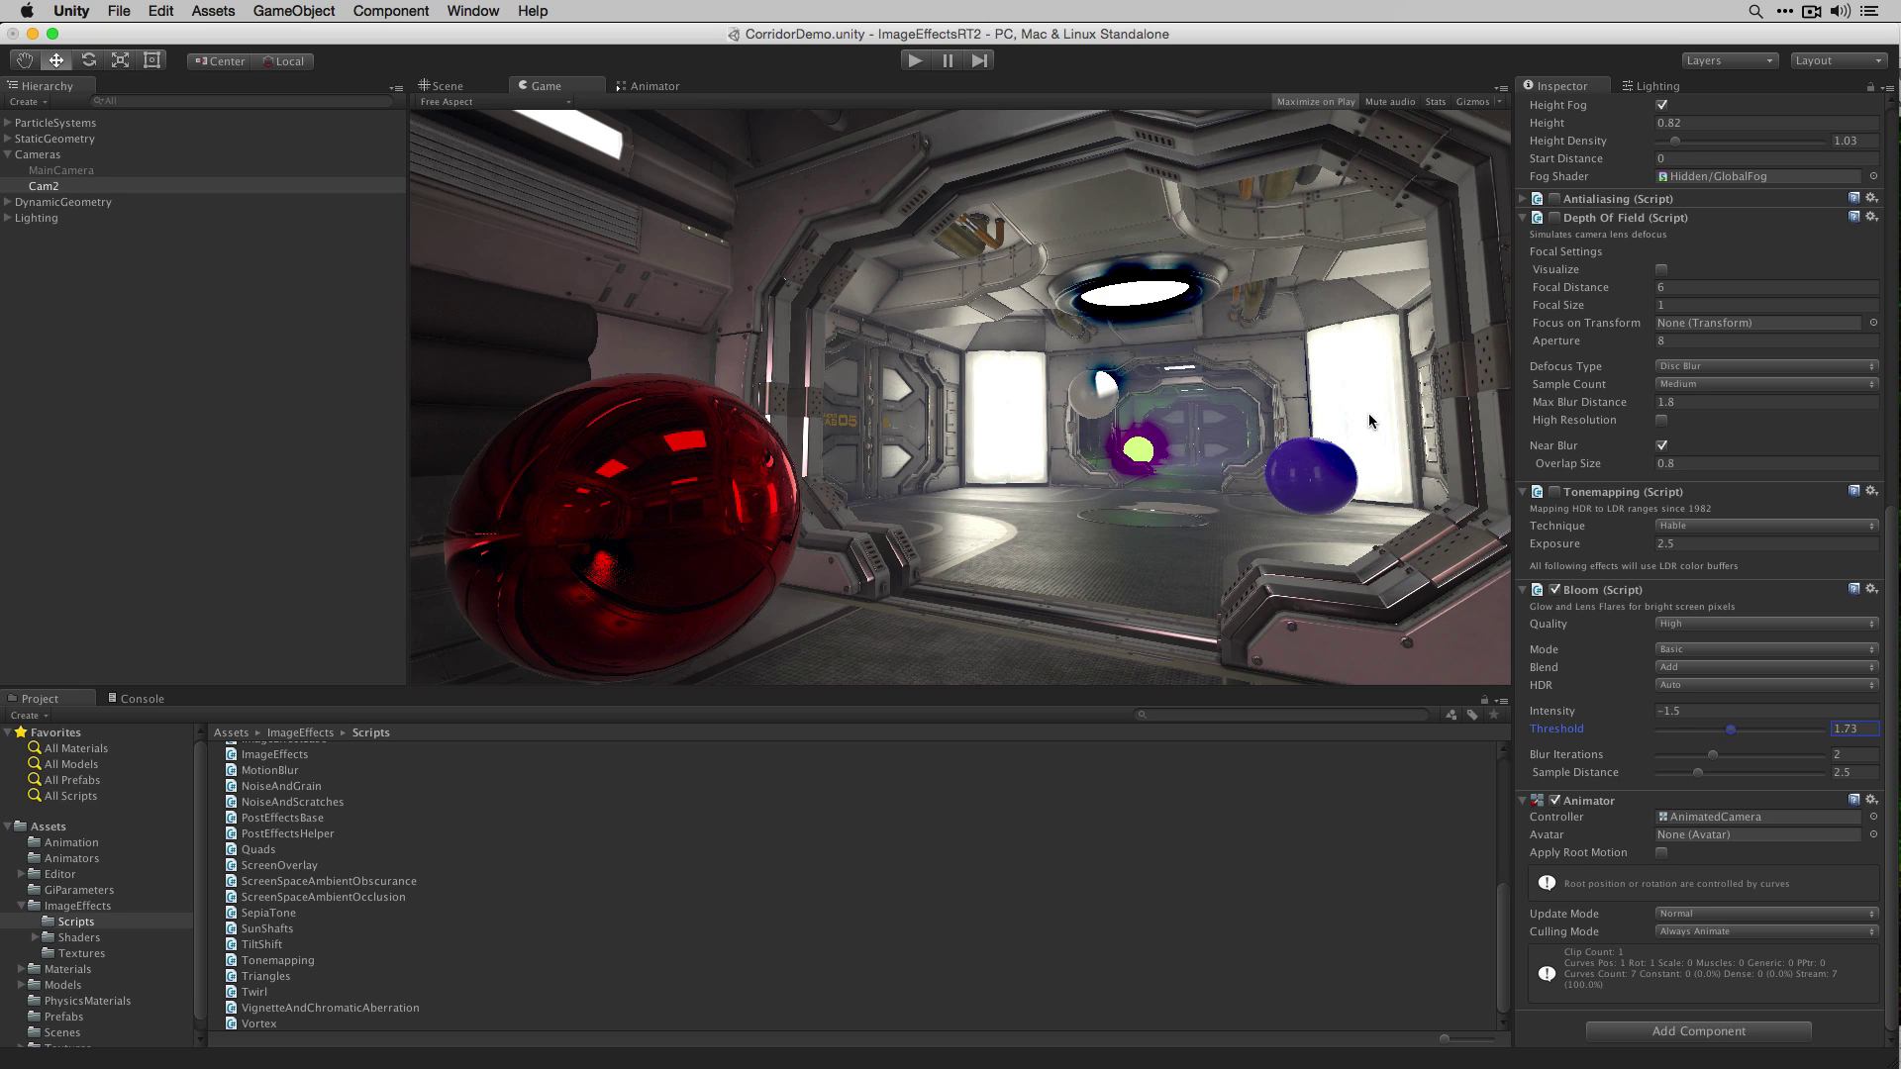
drag(1734, 733, 1782, 740)
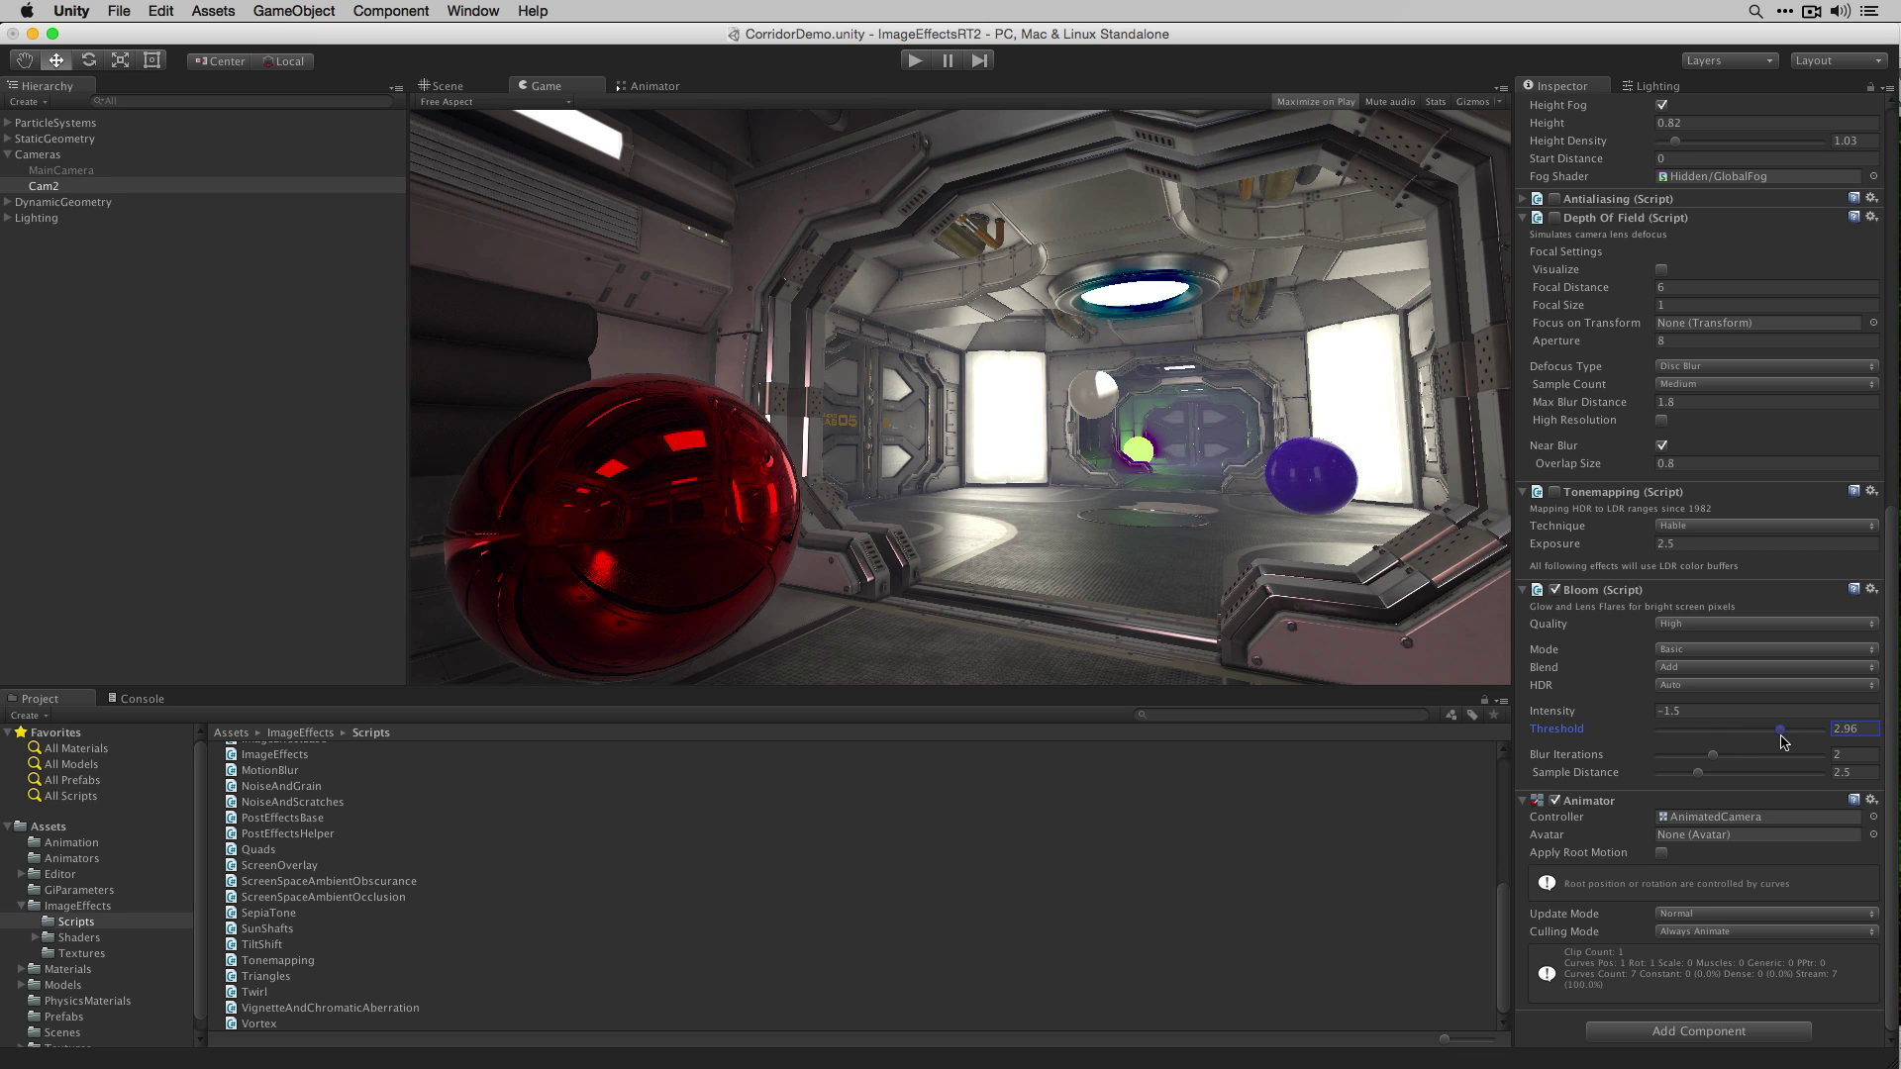
drag(1782, 740, 1652, 636)
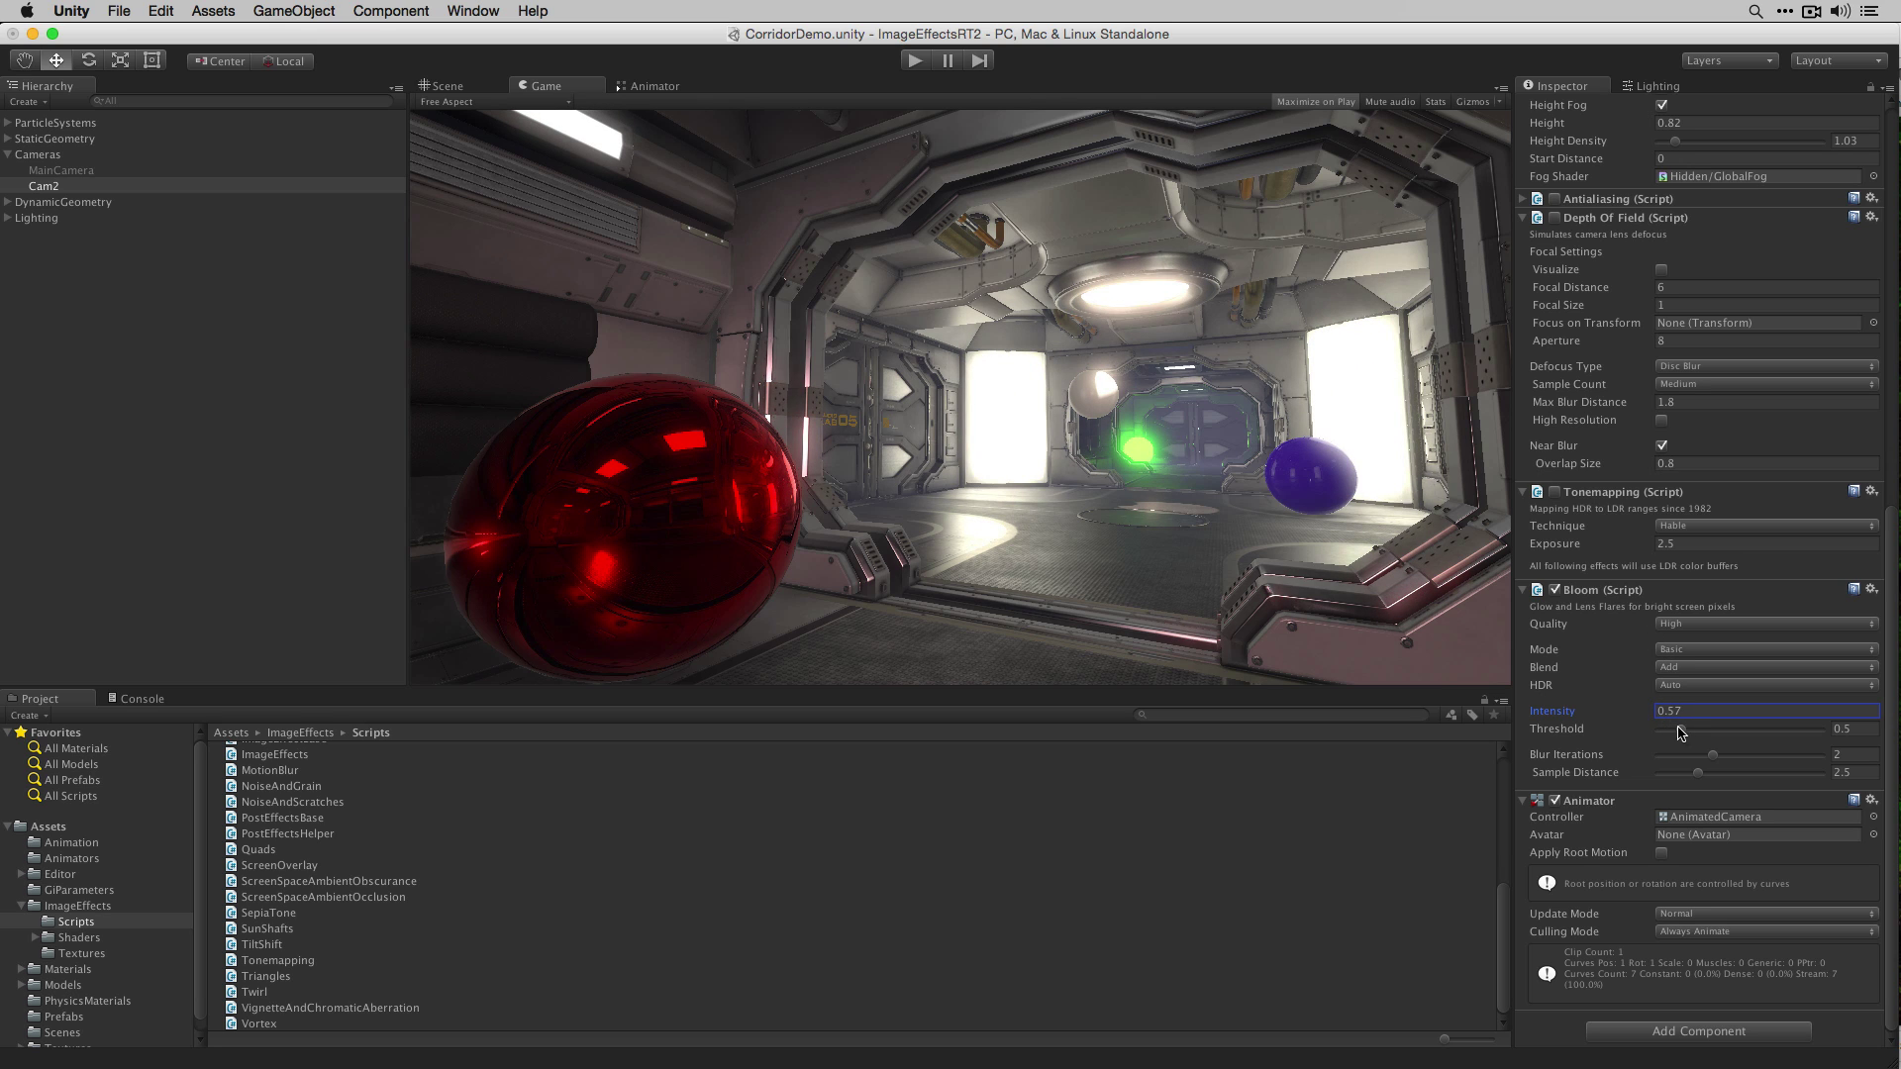
Step: Try Bloom Intensity at 1.85 and 0.69, and bring it down to 0.27
drag(1650, 715, 1652, 663)
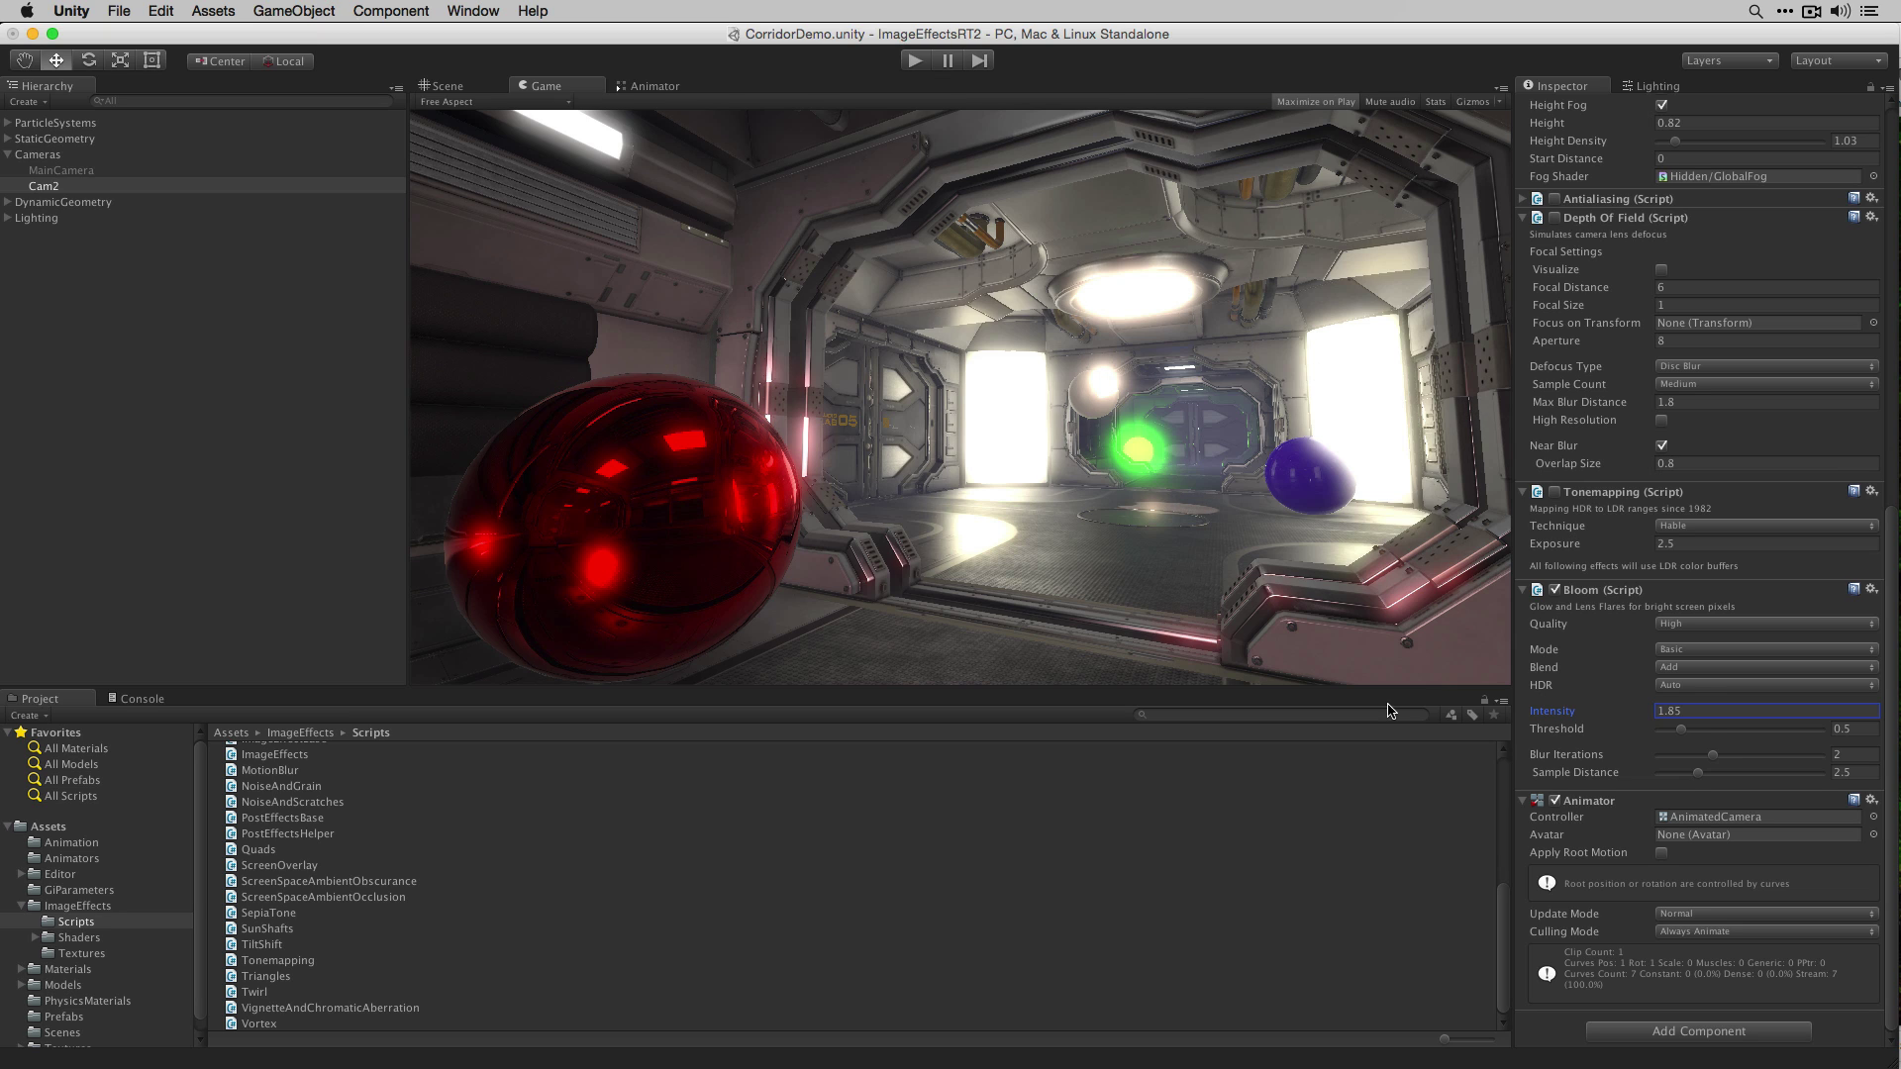
mouse_move(1652, 711)
mouse_down()
mouse_move(1596, 43)
mouse_move(1487, 6)
mouse_move(1545, 376)
mouse_move(1671, 880)
mouse_move(1711, 905)
mouse_move(1646, 715)
mouse_move(1654, 747)
mouse_up()
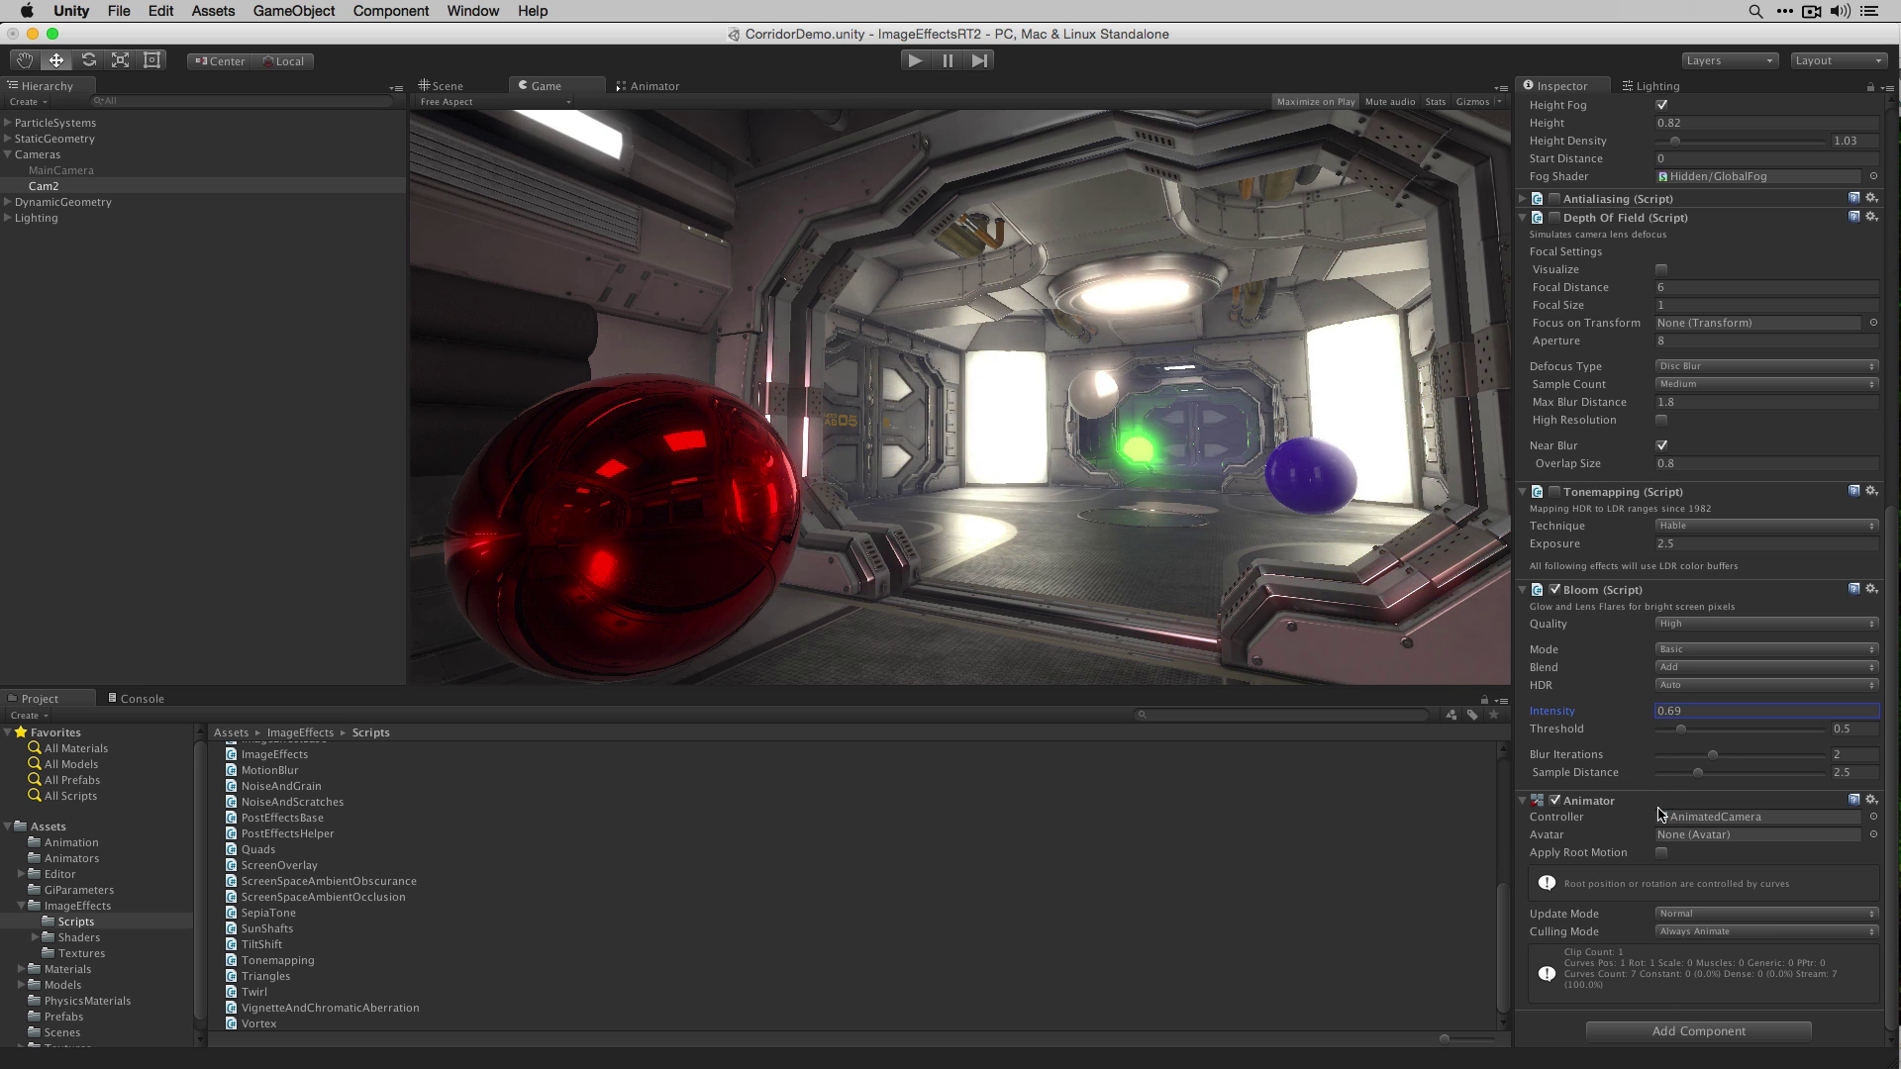
drag(1663, 833, 1671, 827)
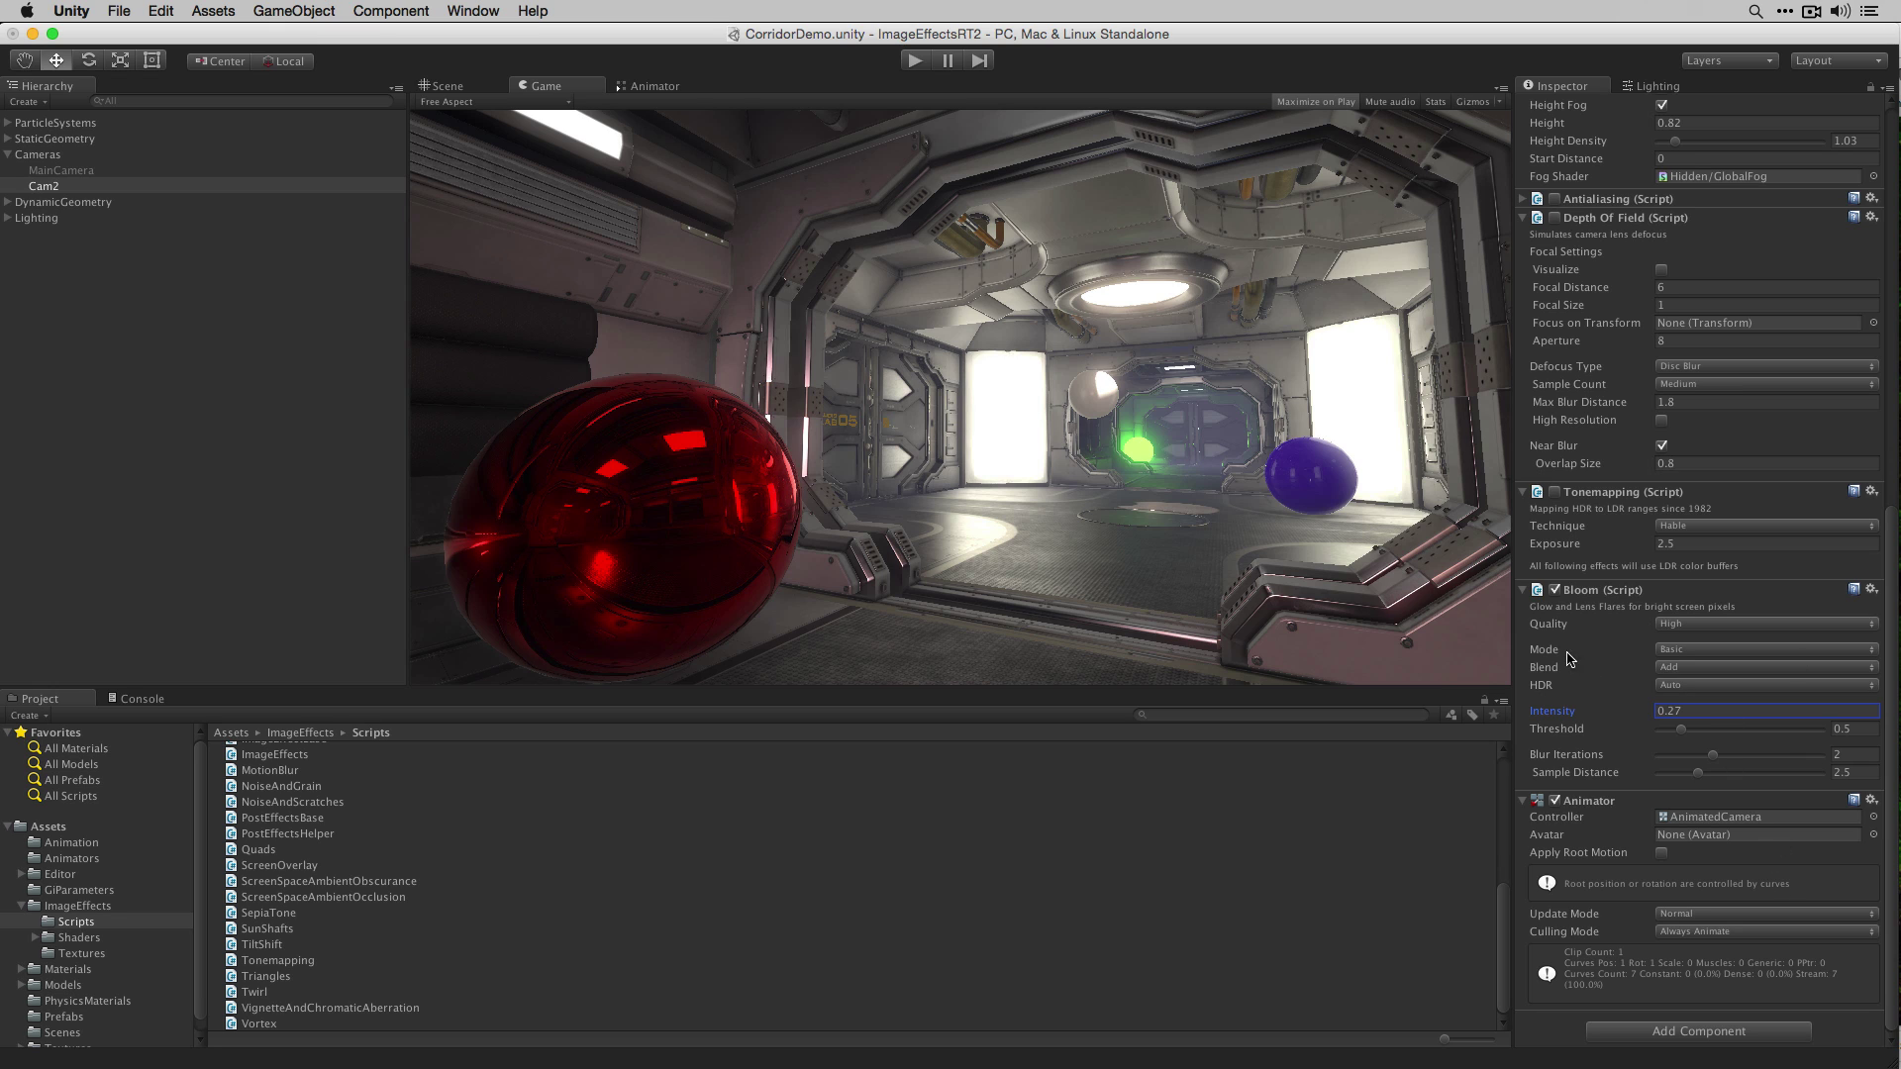
Step: Toggle the Bloom effect off and on repeatedly to check the subtle glow at the reduced Intensity, leaving it enabled
click(1556, 590)
click(1557, 590)
click(1556, 590)
click(1557, 590)
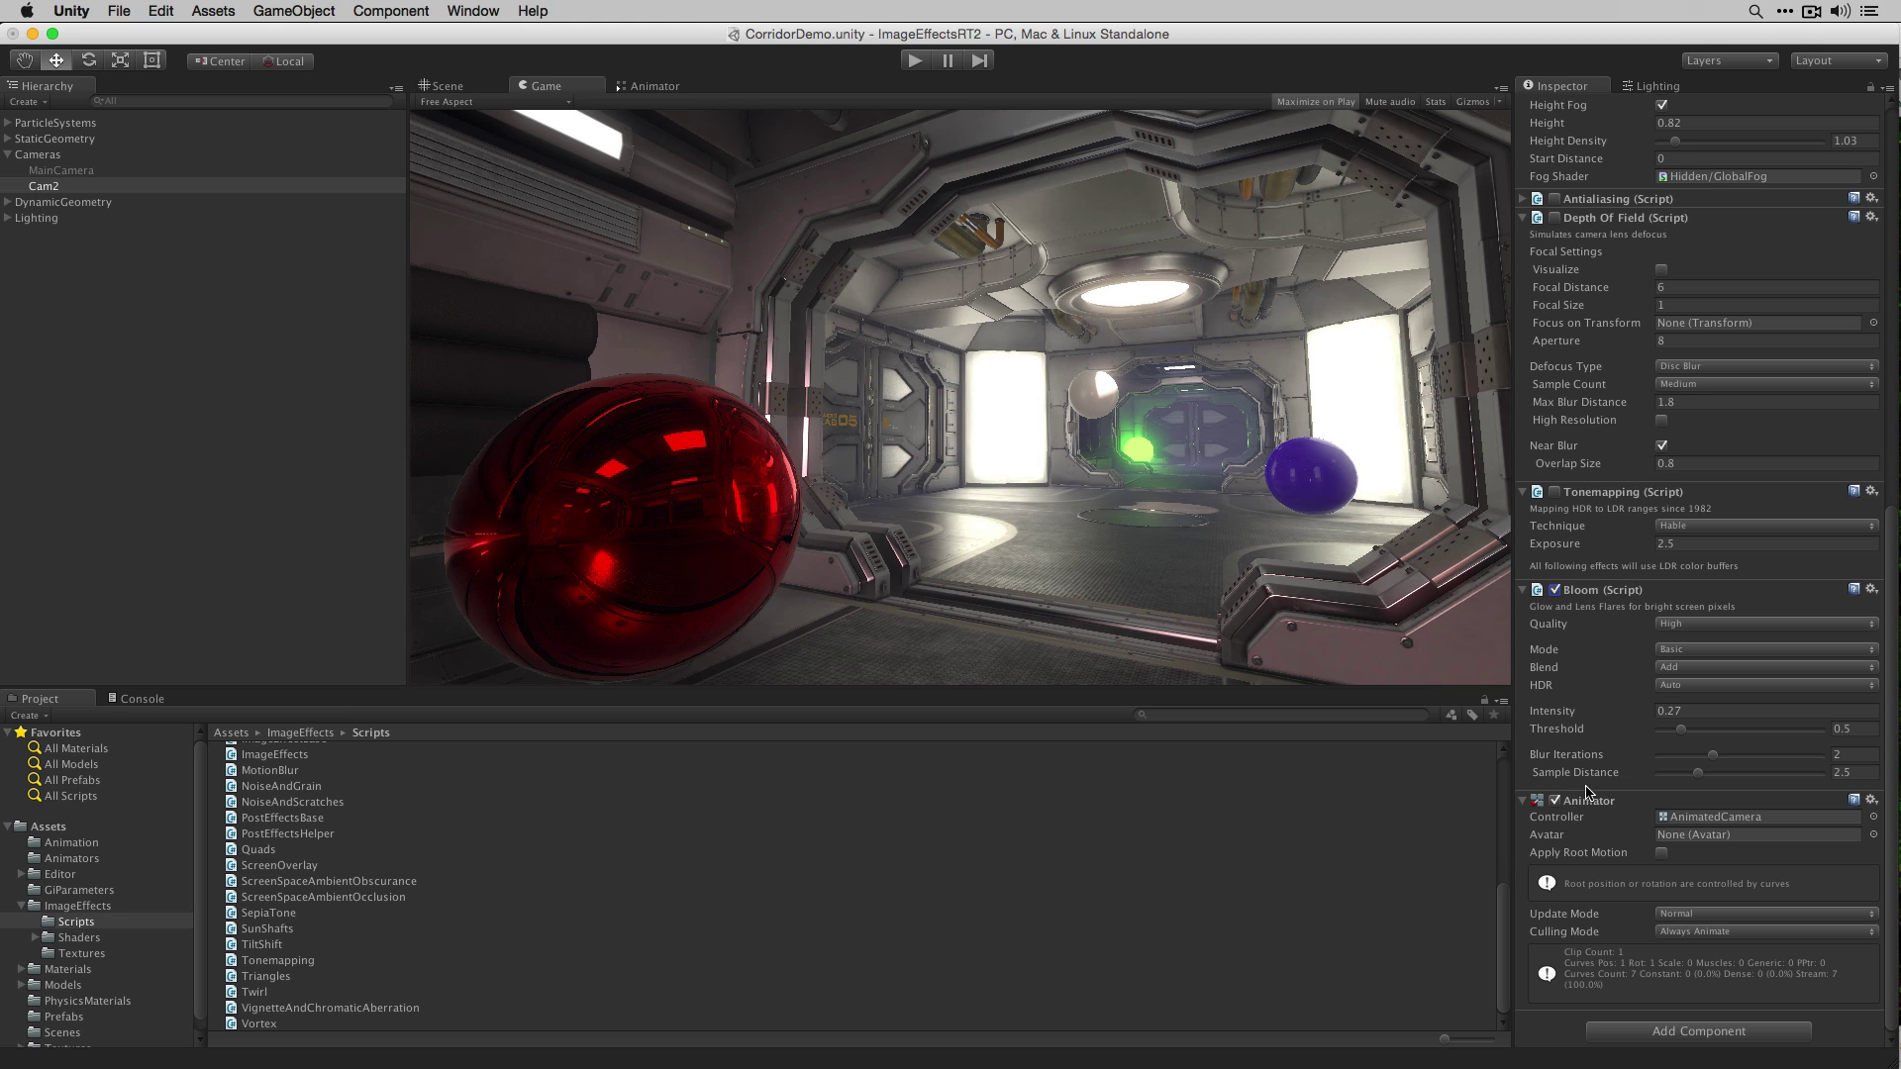
Step: Try Bloom's Blur Iterations at 1 and 3, and return the value to 2
drag(1713, 756, 1610, 769)
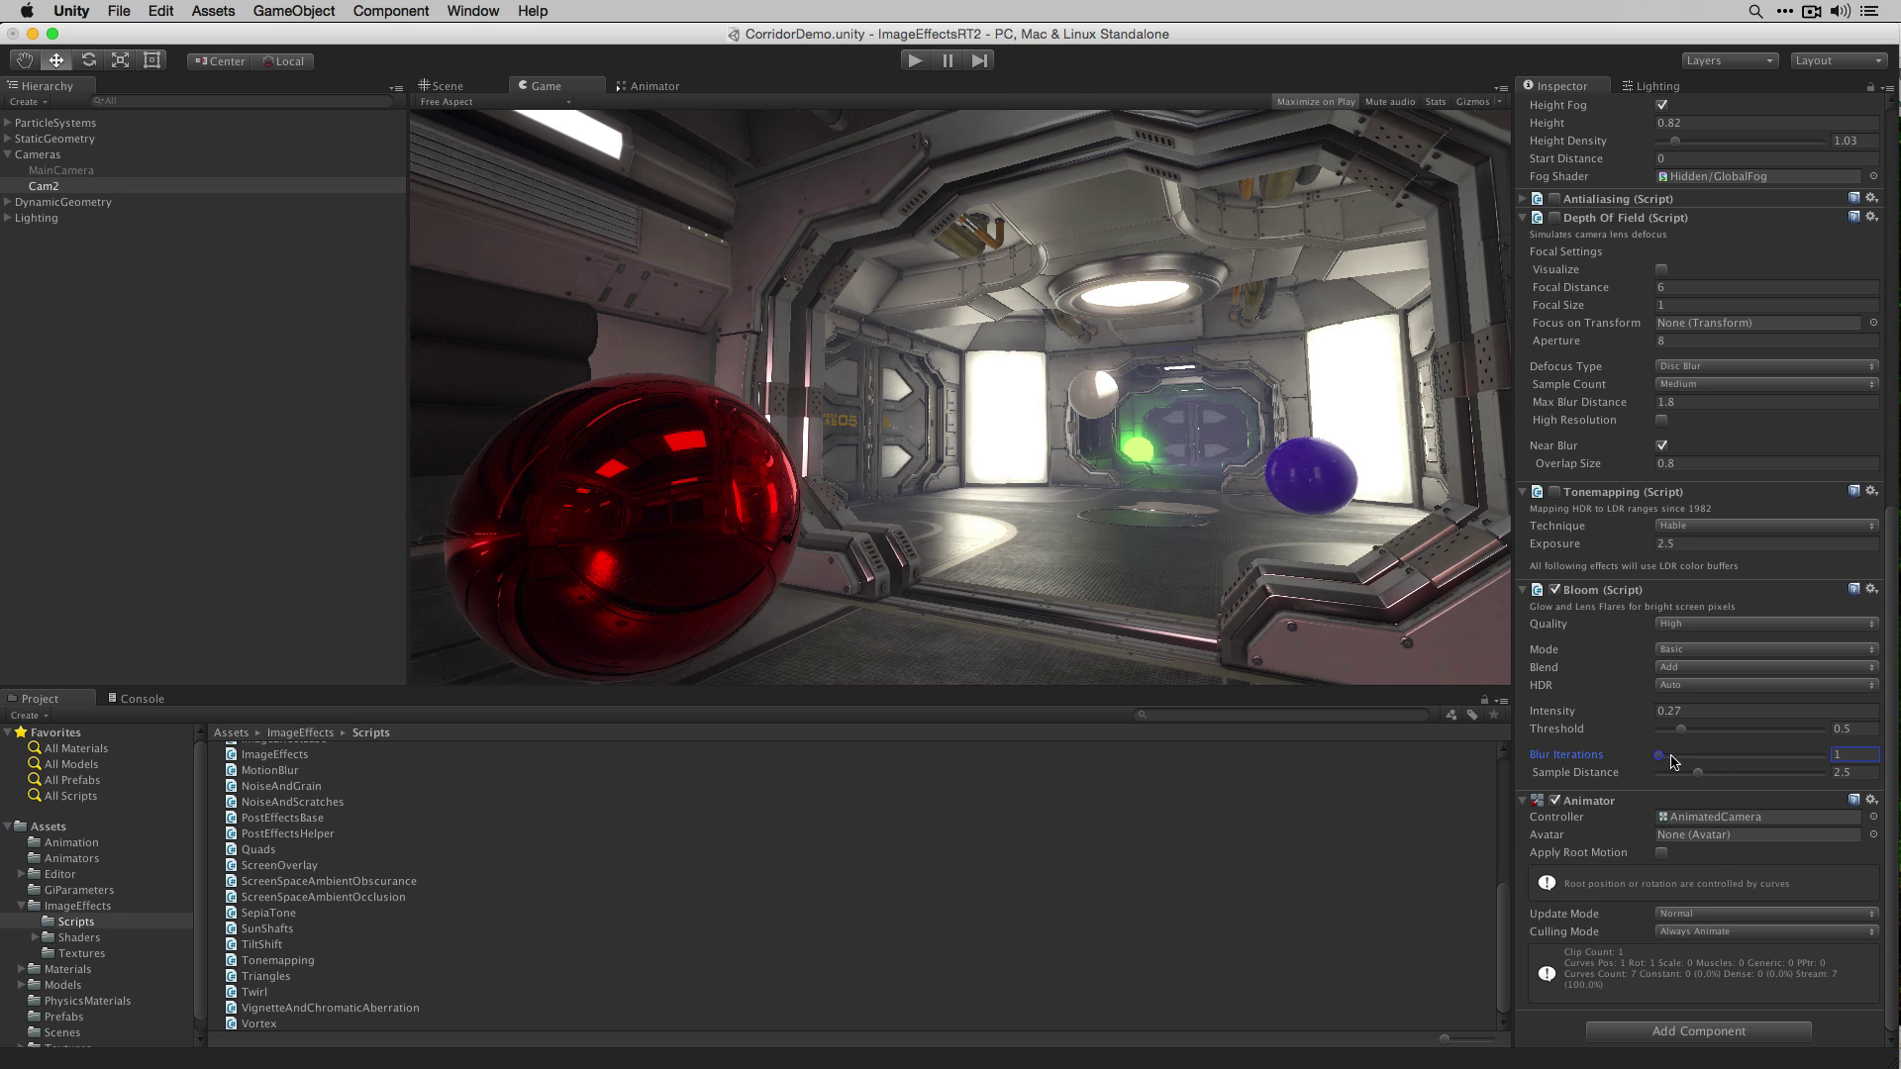
drag(1688, 760, 1710, 761)
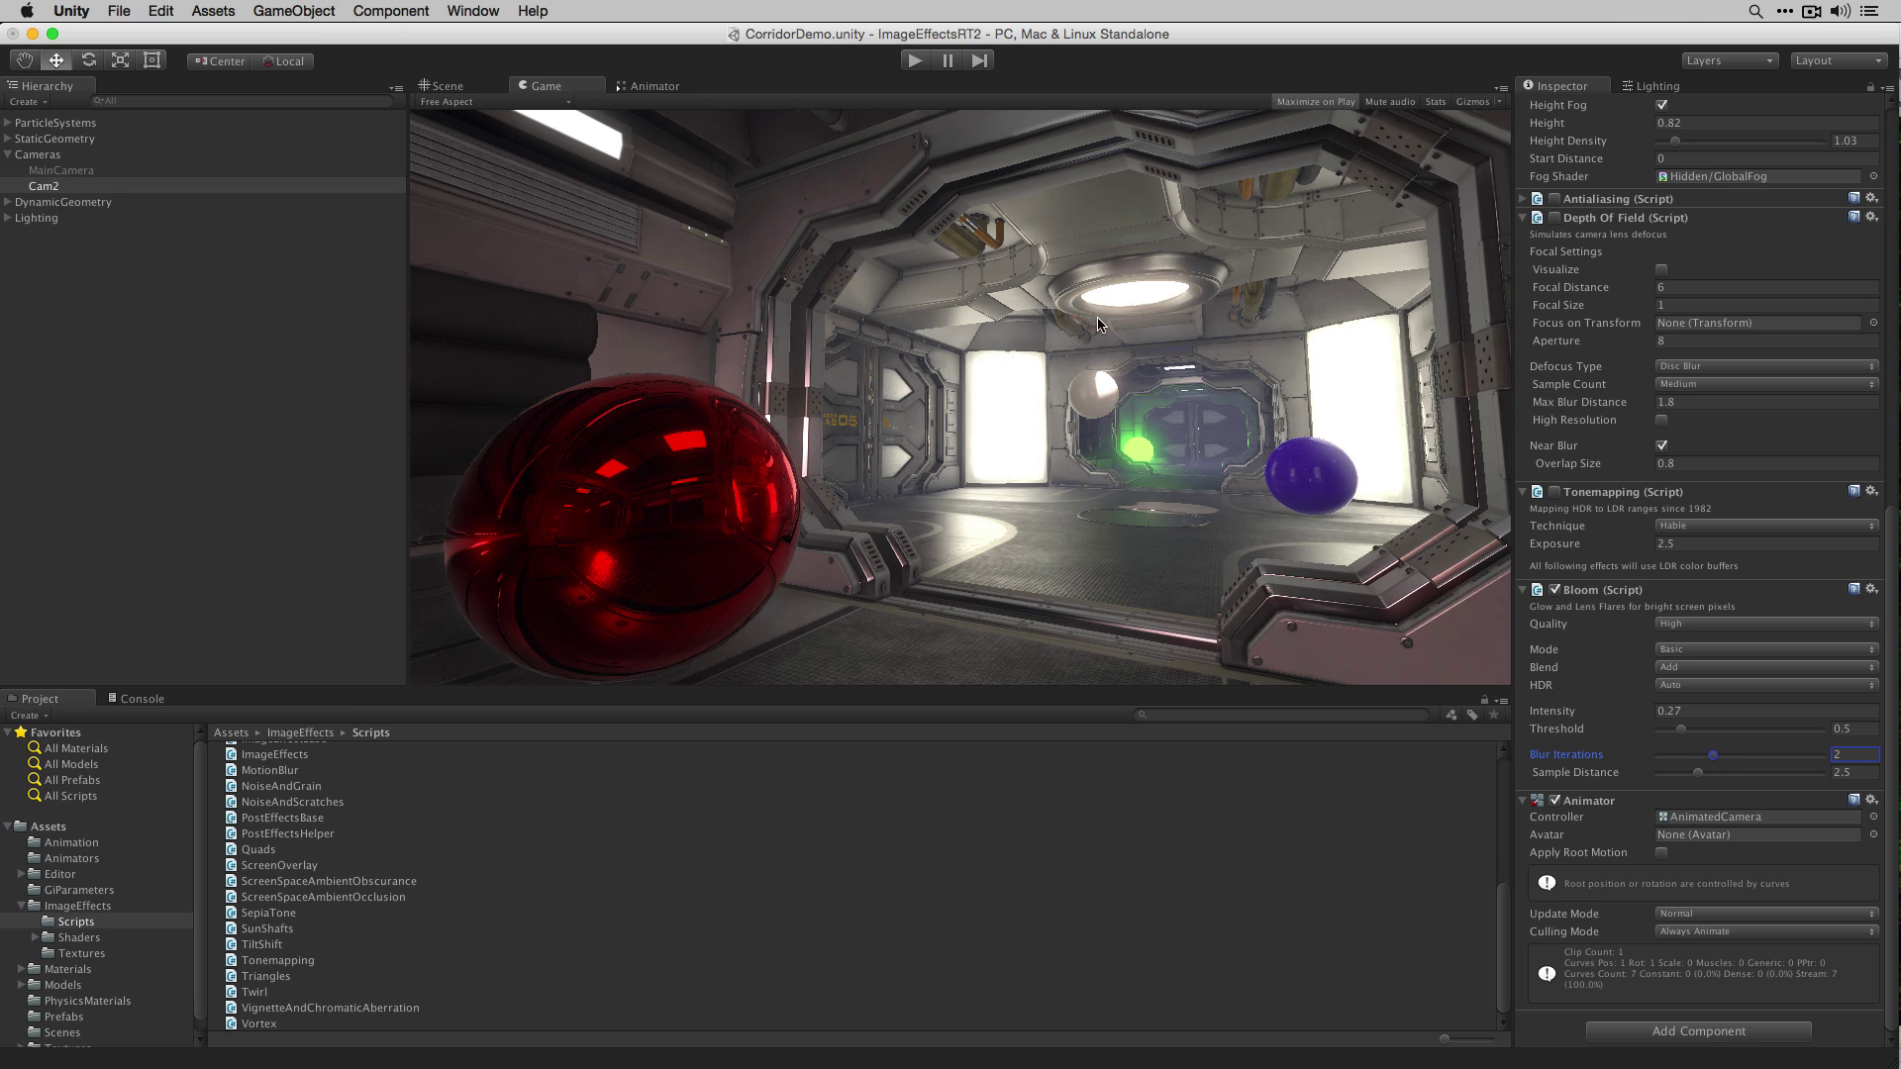
drag(1710, 759, 1788, 761)
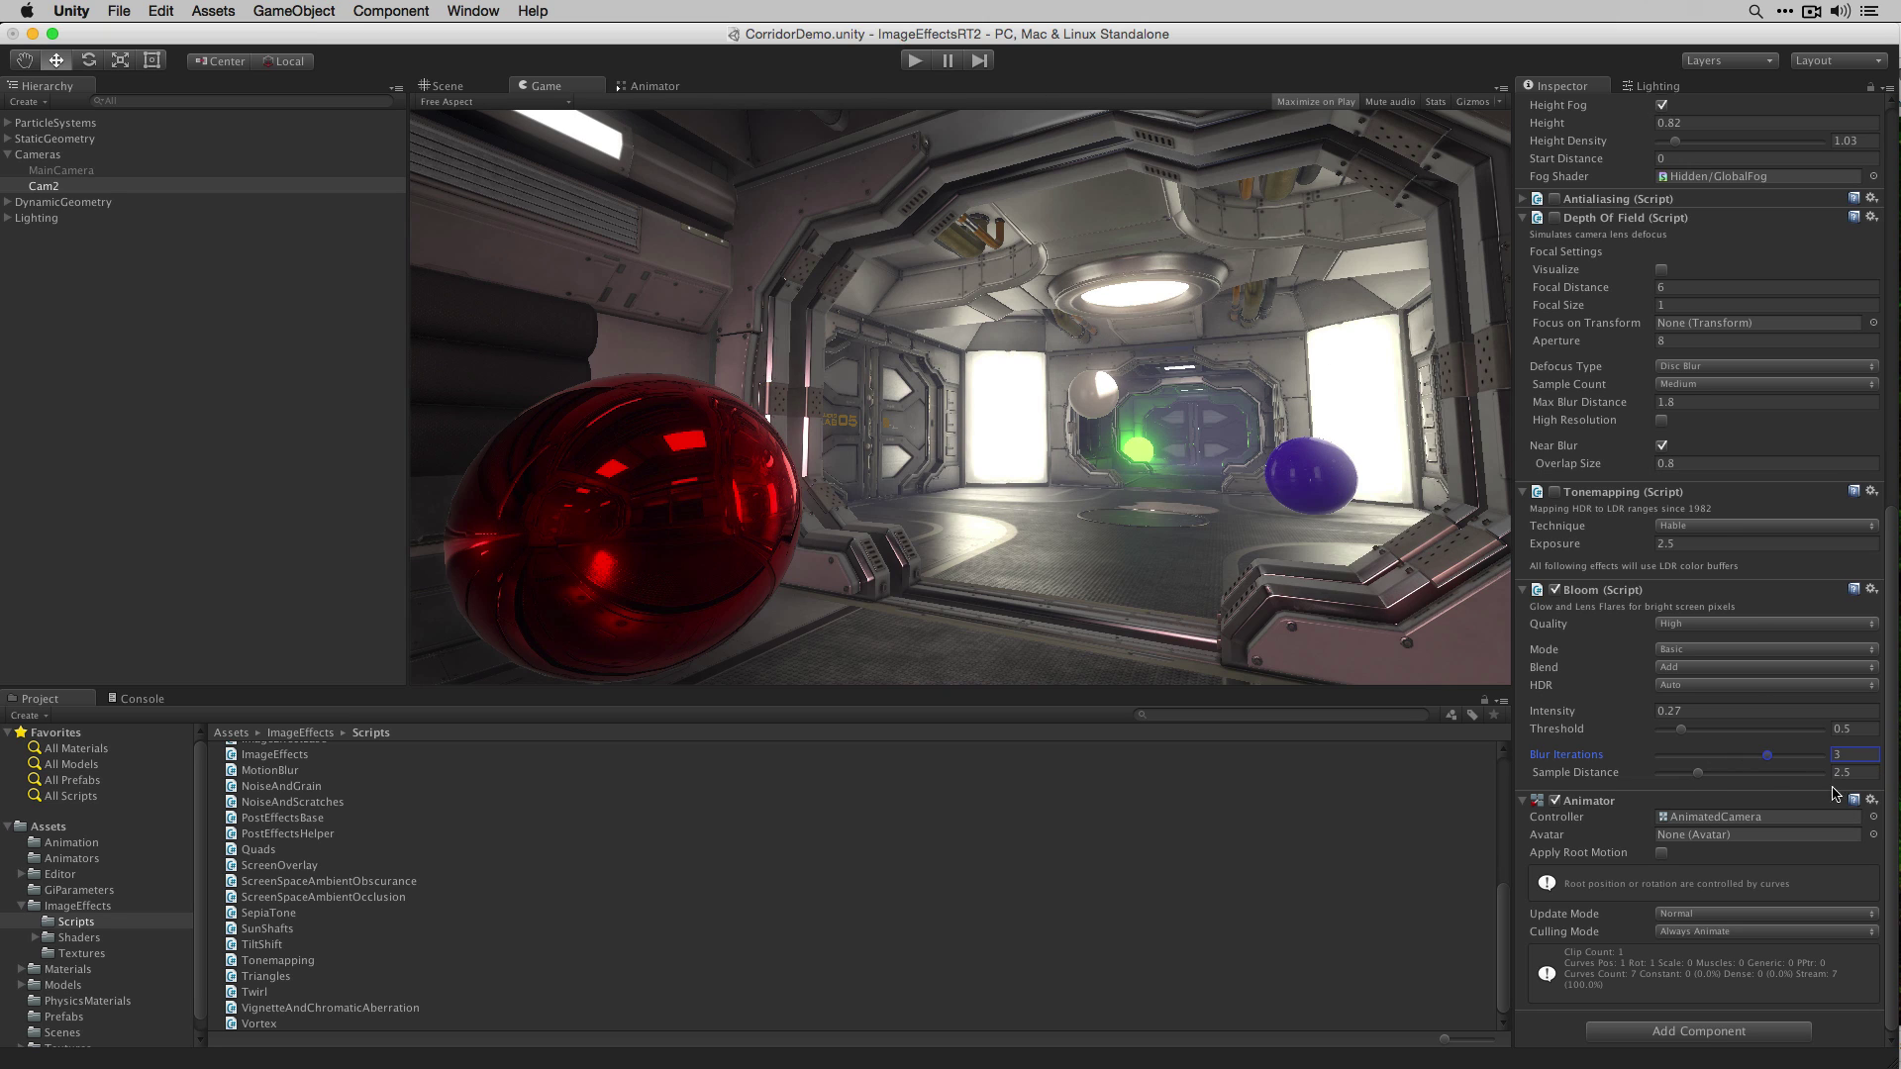
drag(1783, 758, 1724, 785)
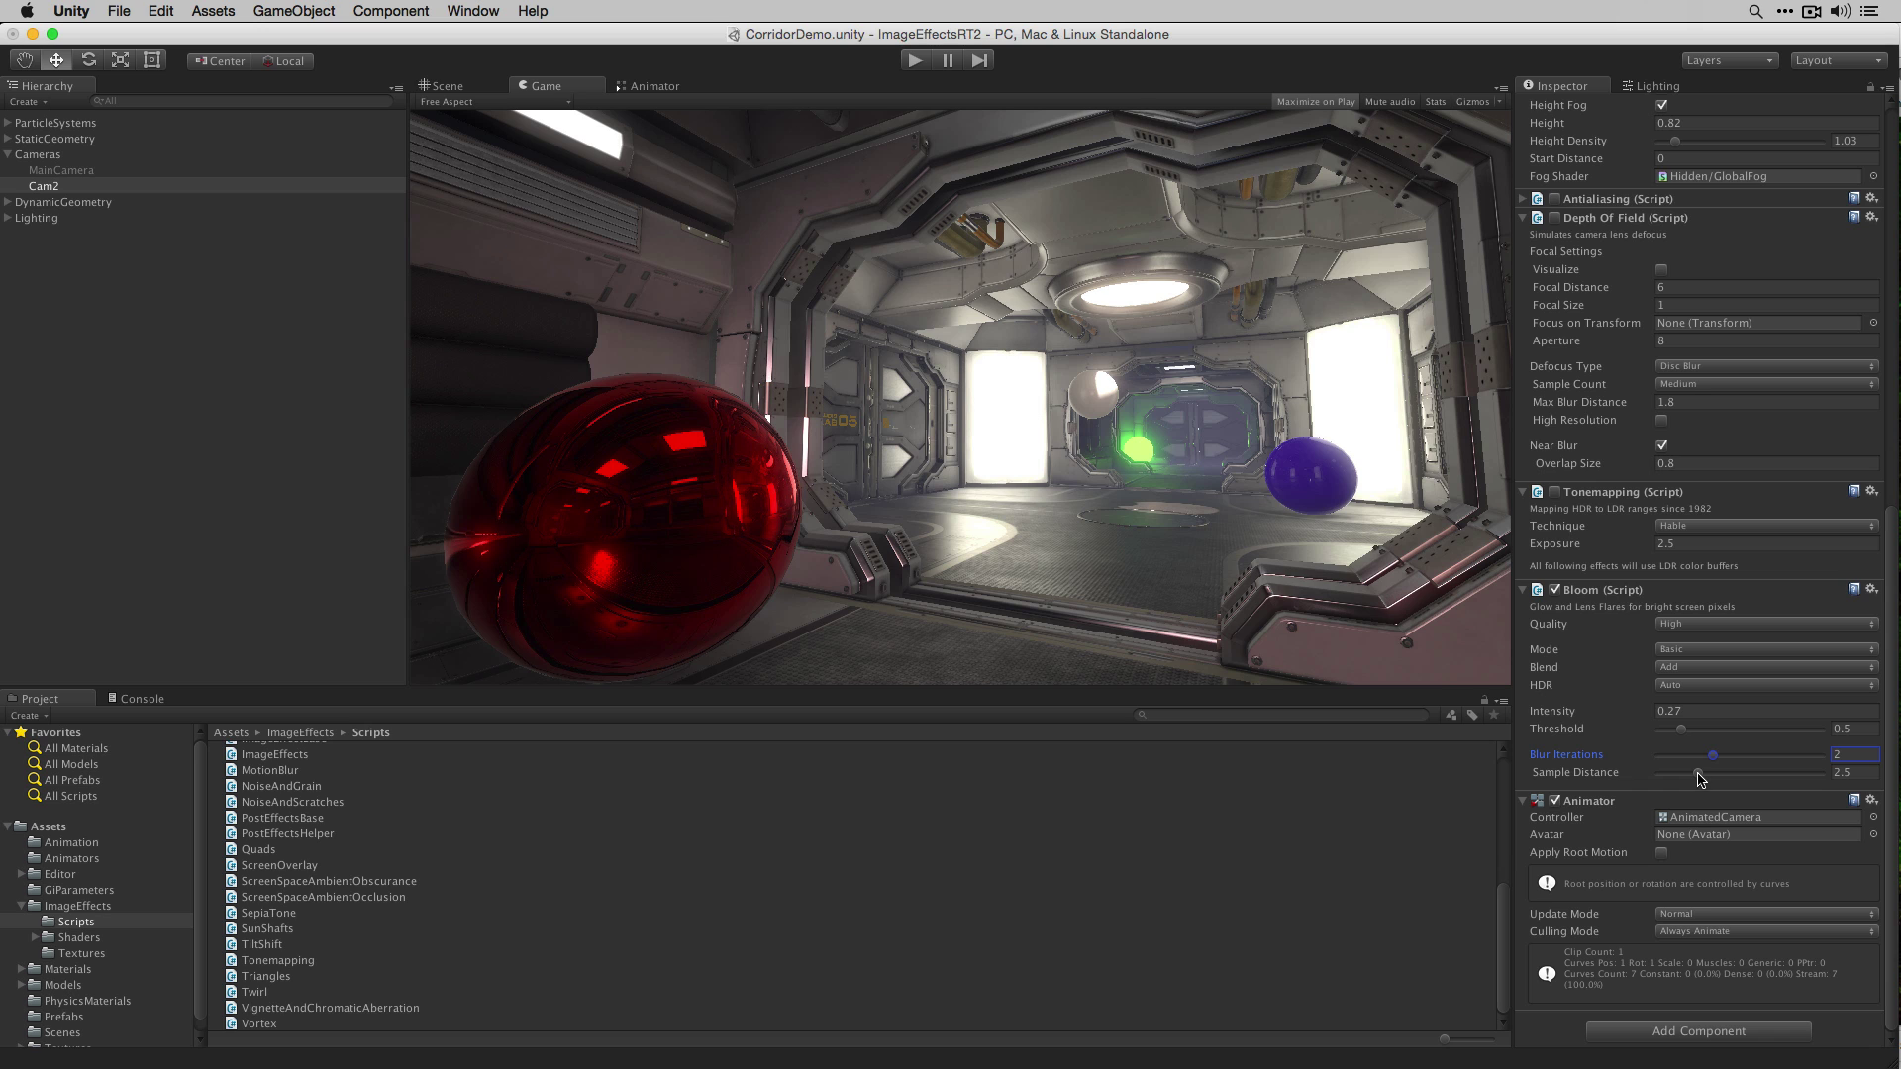
Step: Try Bloom's Sample Distance at 10 and 0.1 with Intensity at -0.72, settling on Intensity 0.25 and Sample Distance 2.08
click(1647, 712)
drag(1641, 714, 1874, 787)
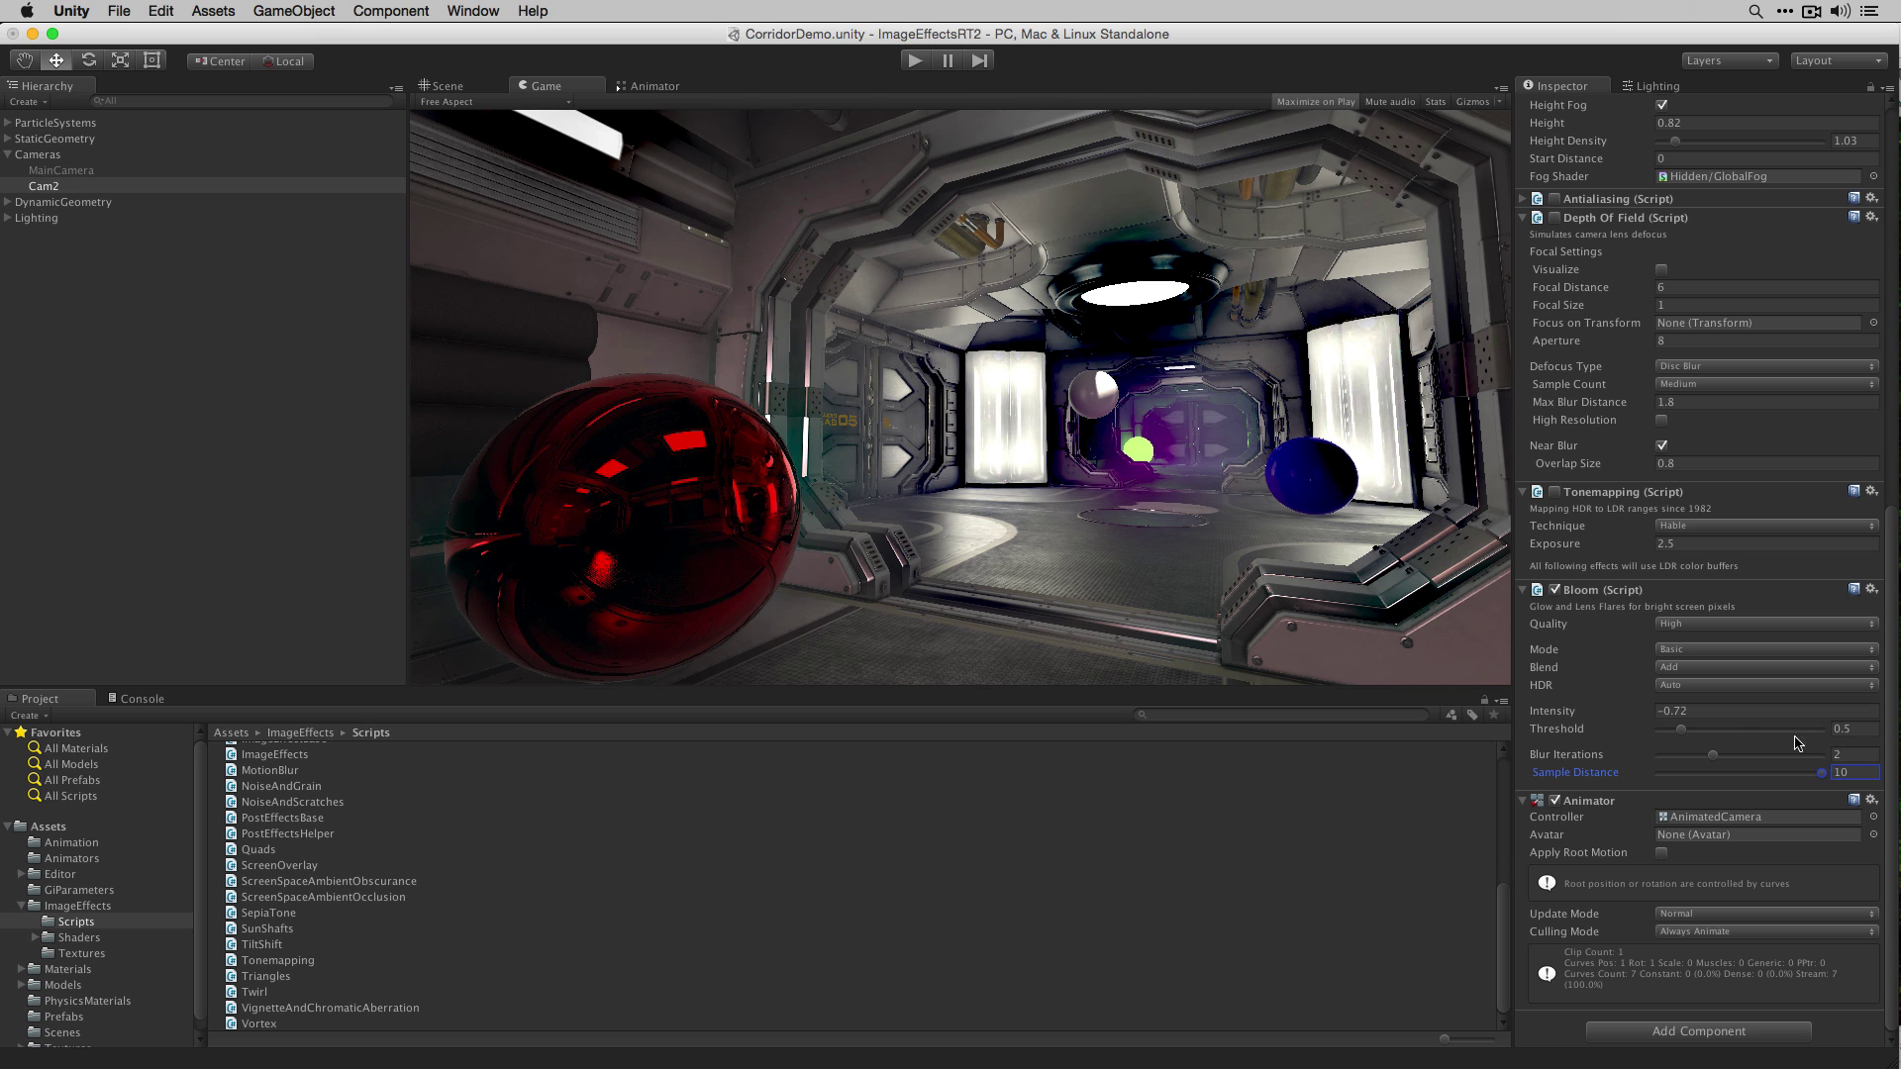
mouse_move(1642, 709)
mouse_down()
mouse_move(1668, 705)
mouse_move(1643, 673)
mouse_up()
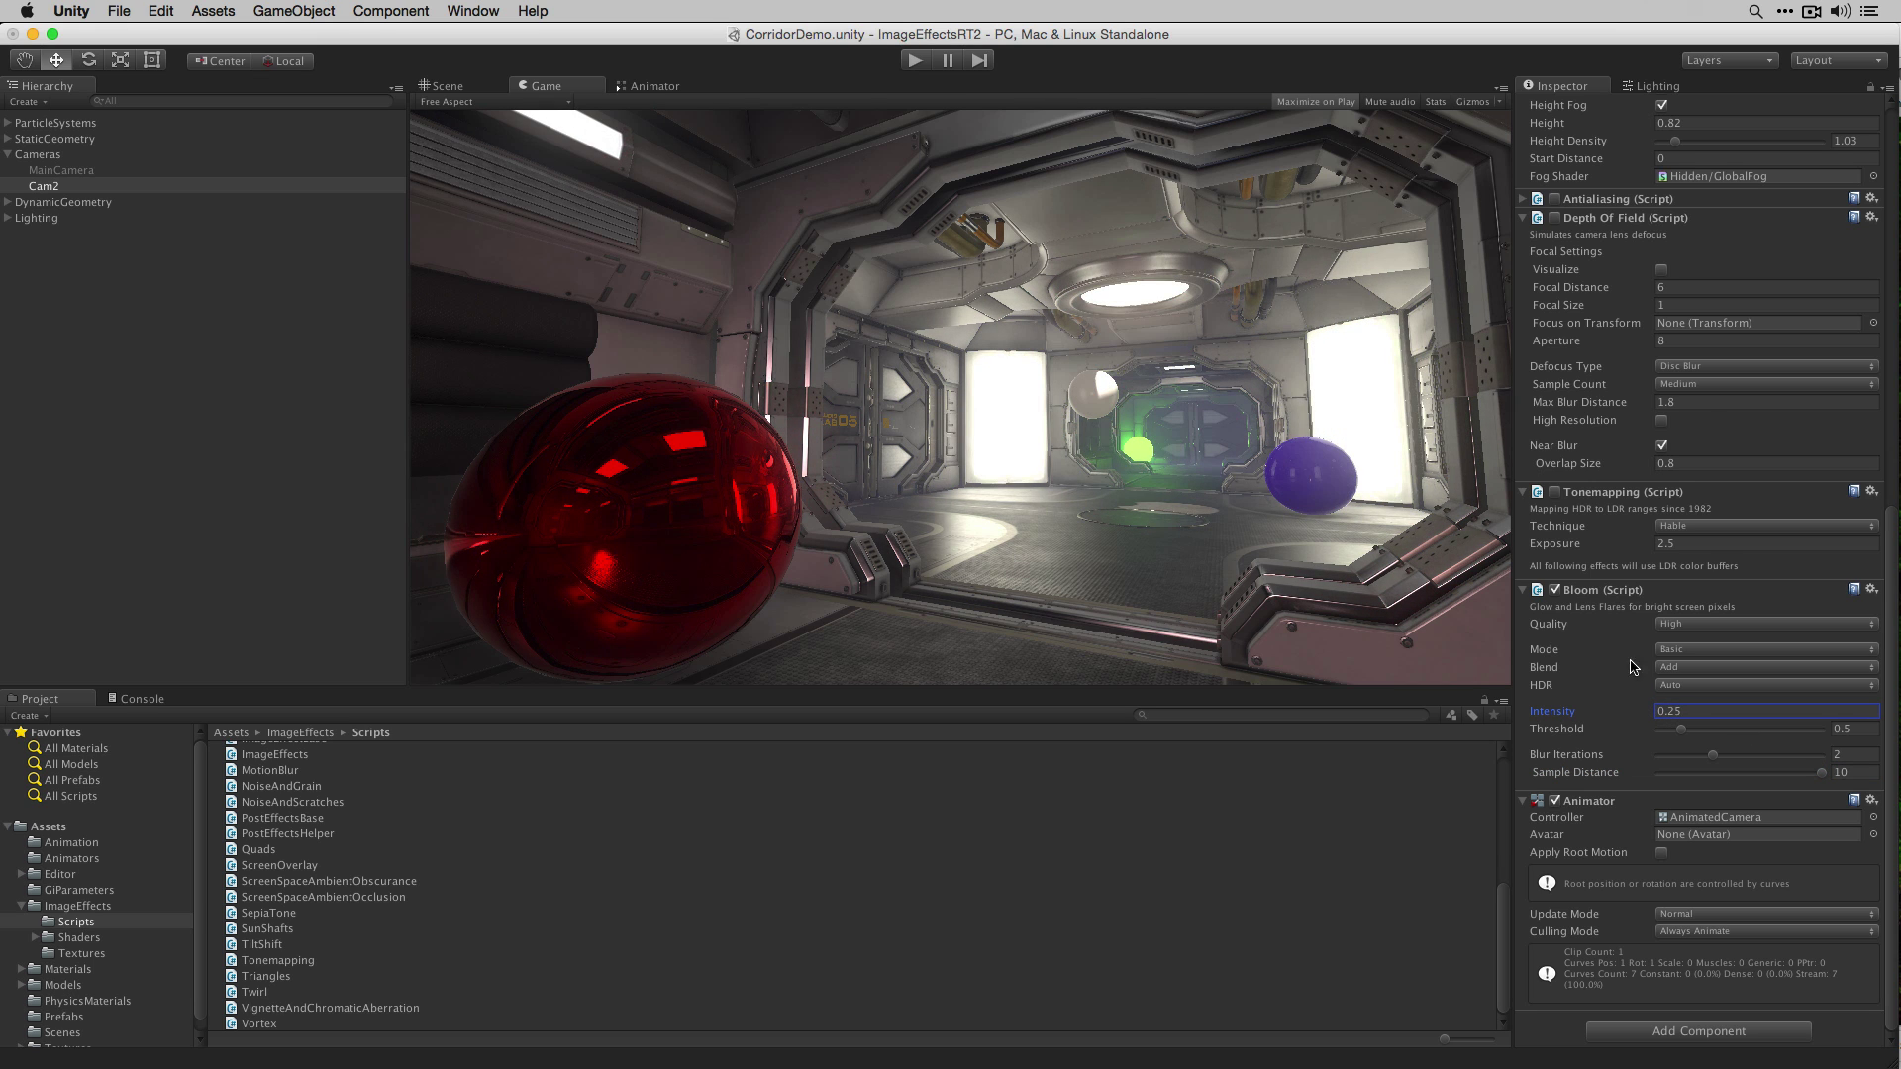
drag(1821, 772, 1628, 814)
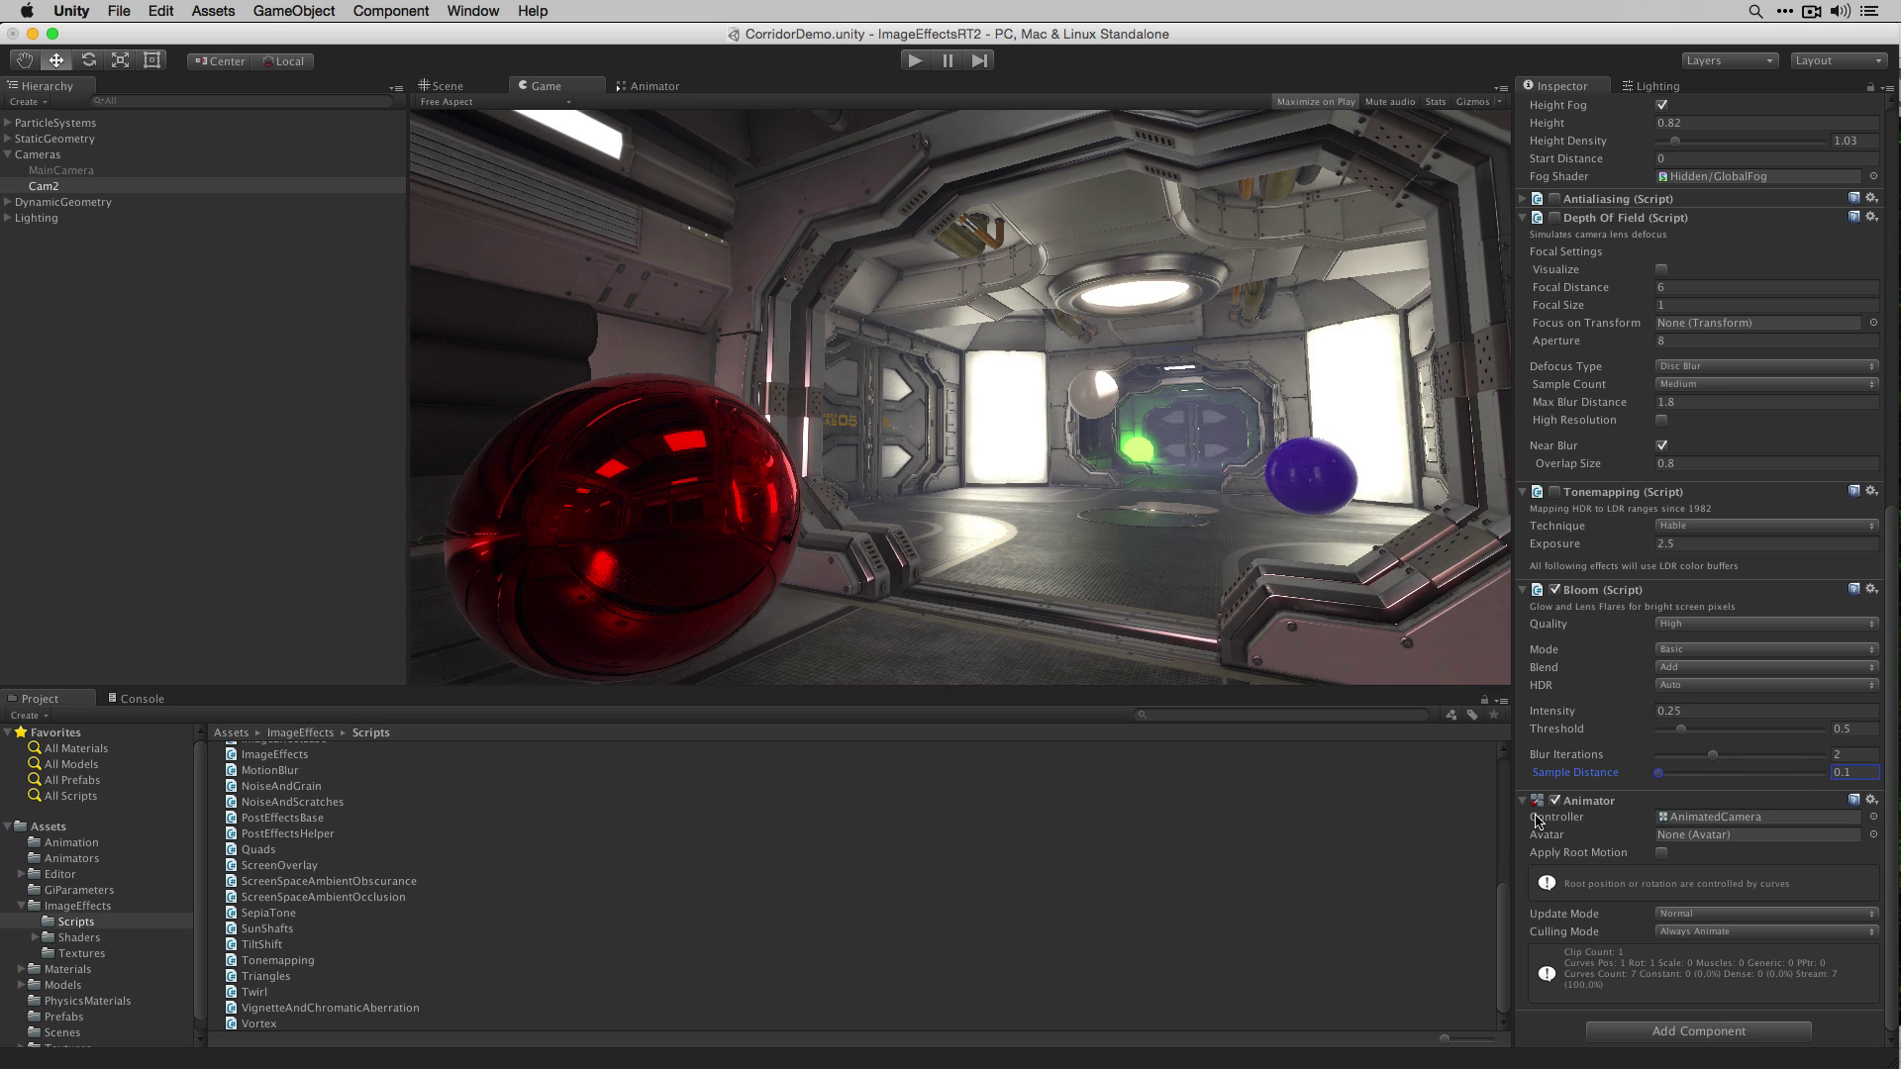
drag(1660, 774, 1683, 782)
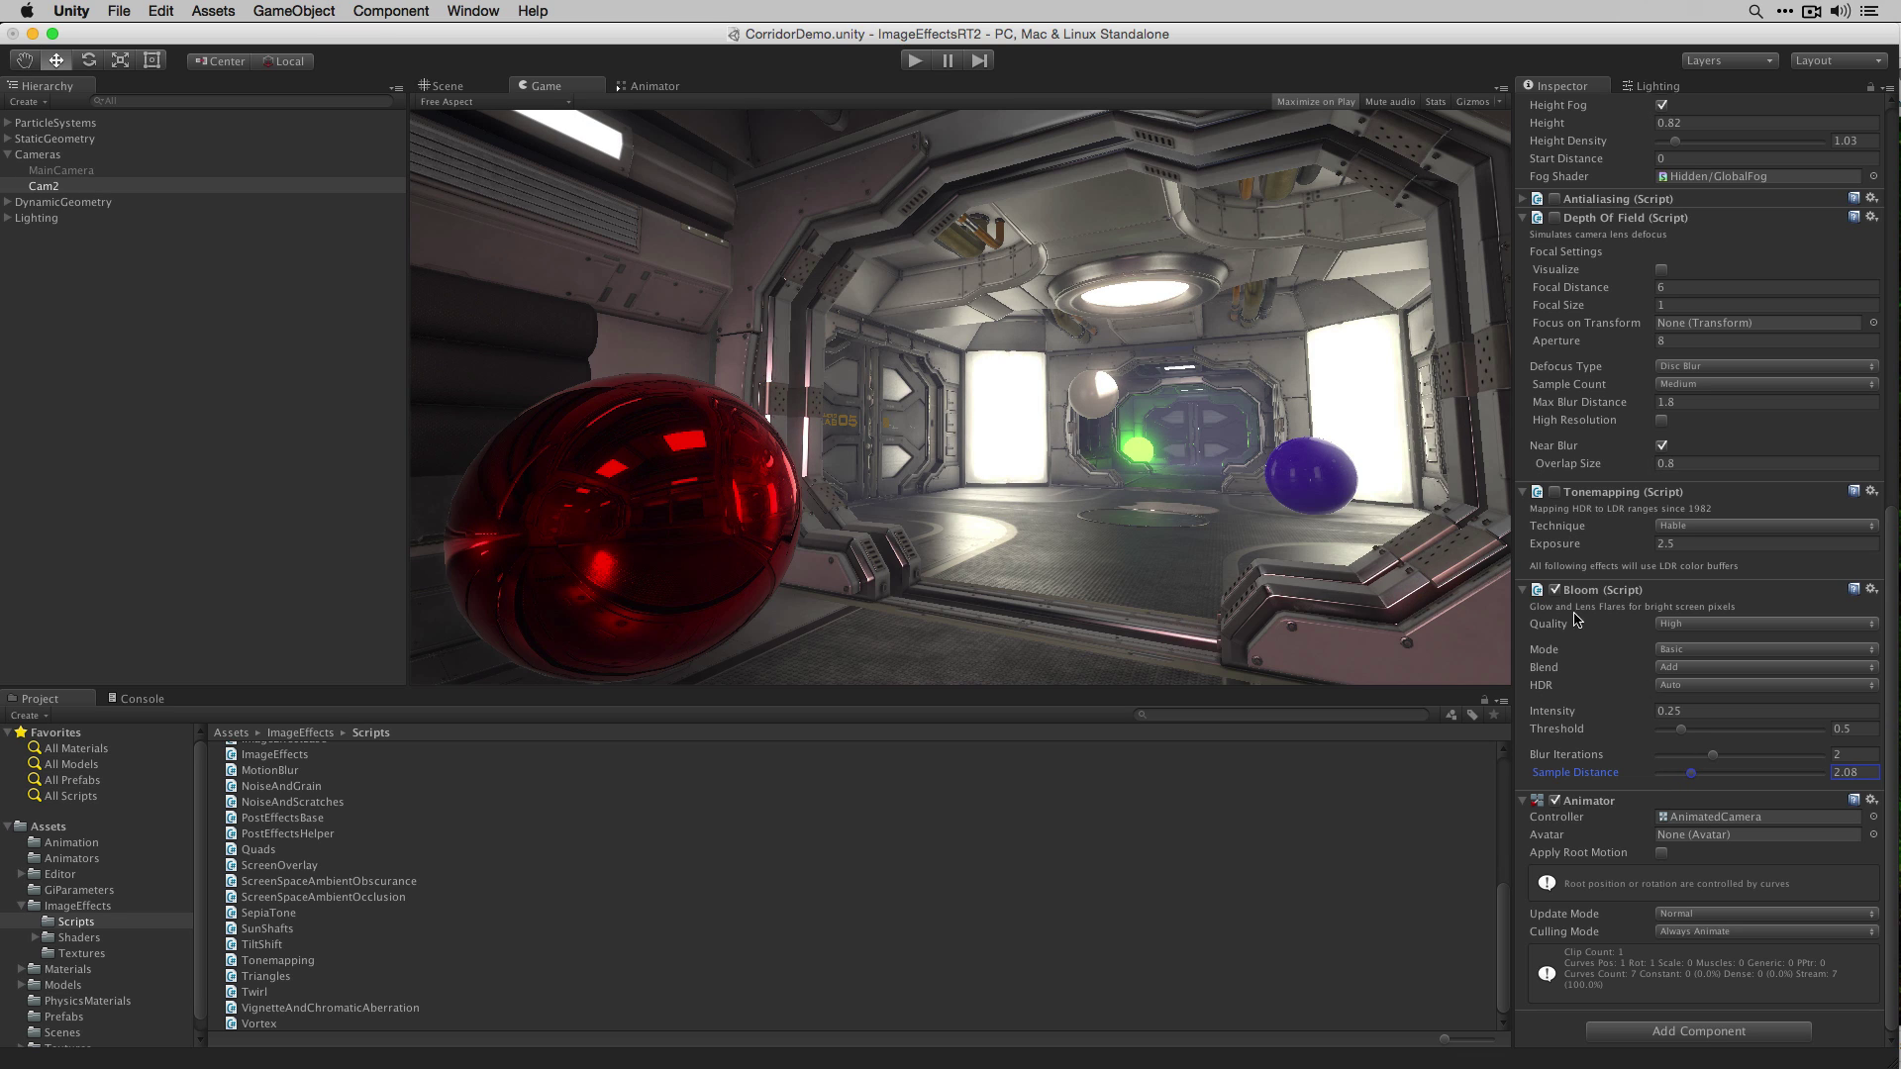
Step: Compare the scene with and without Bloom at the new Sample Distance, keeping the effect enabled
click(1555, 590)
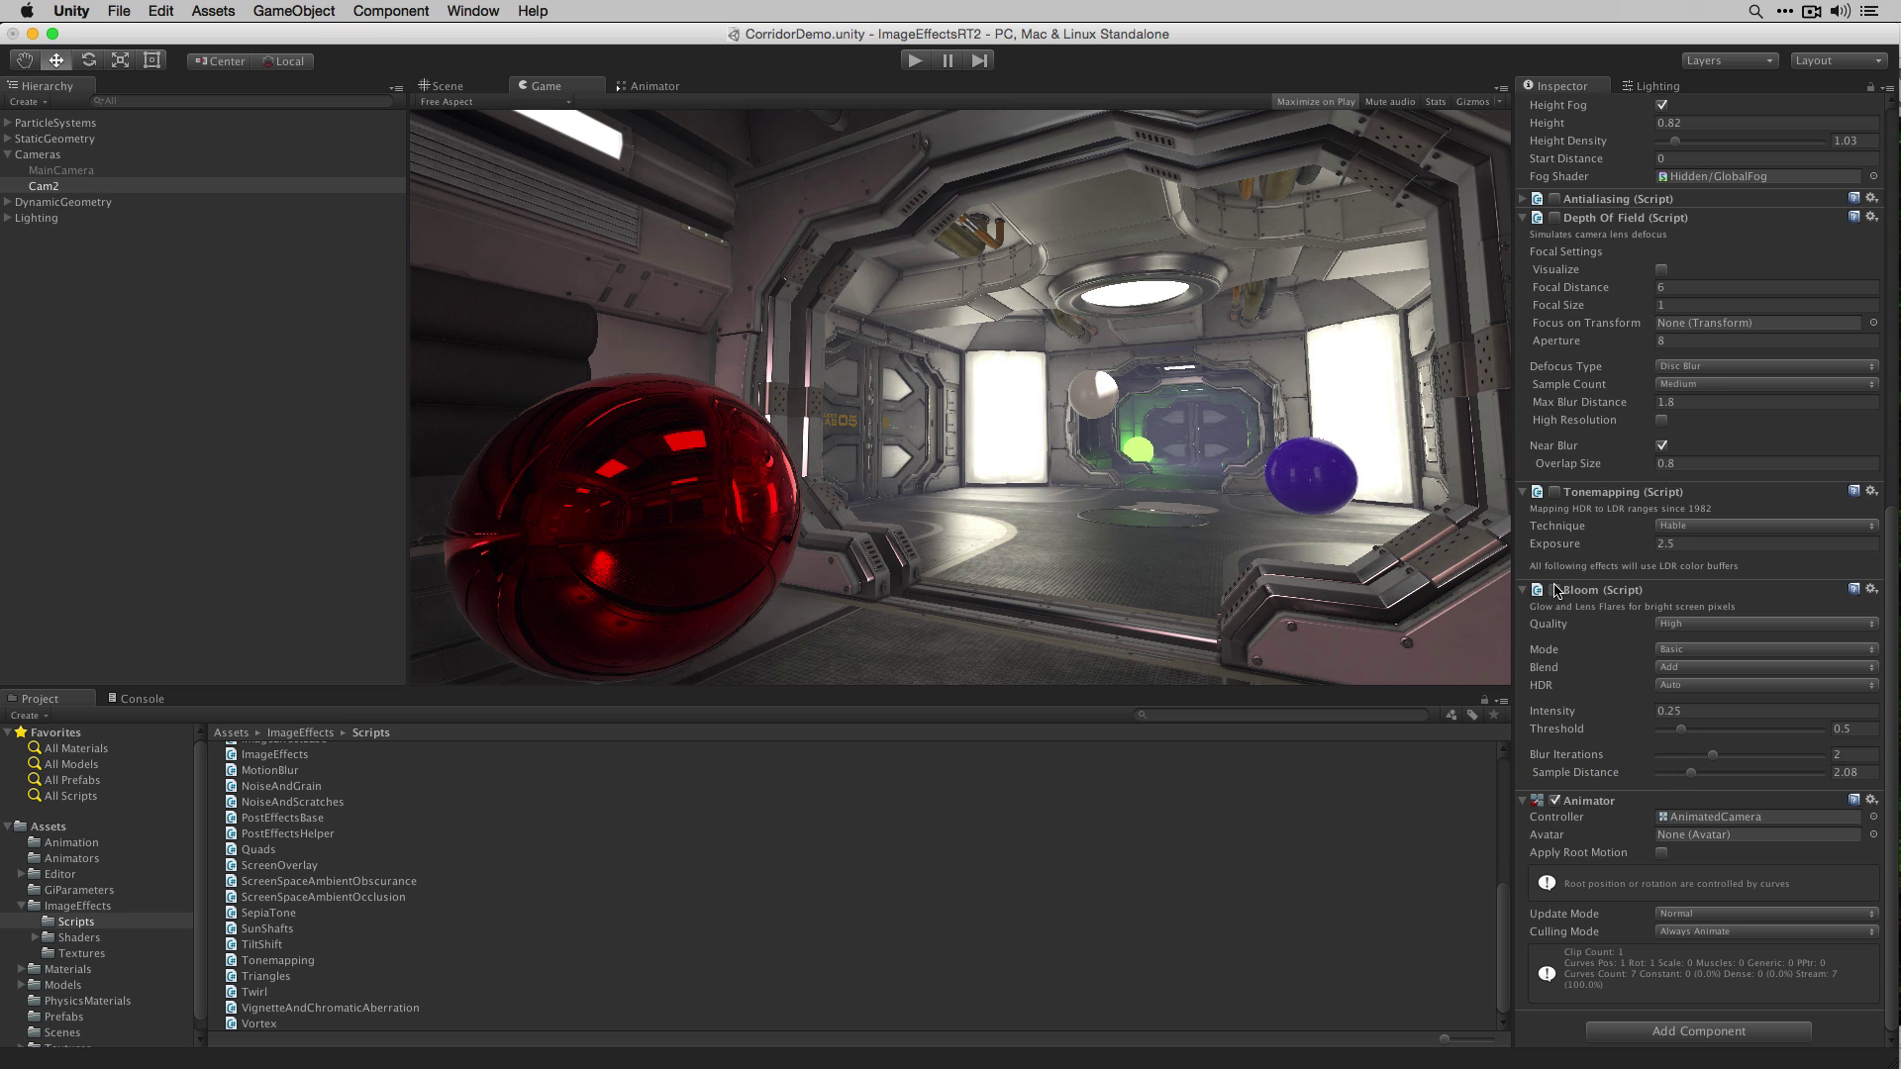
click(1554, 590)
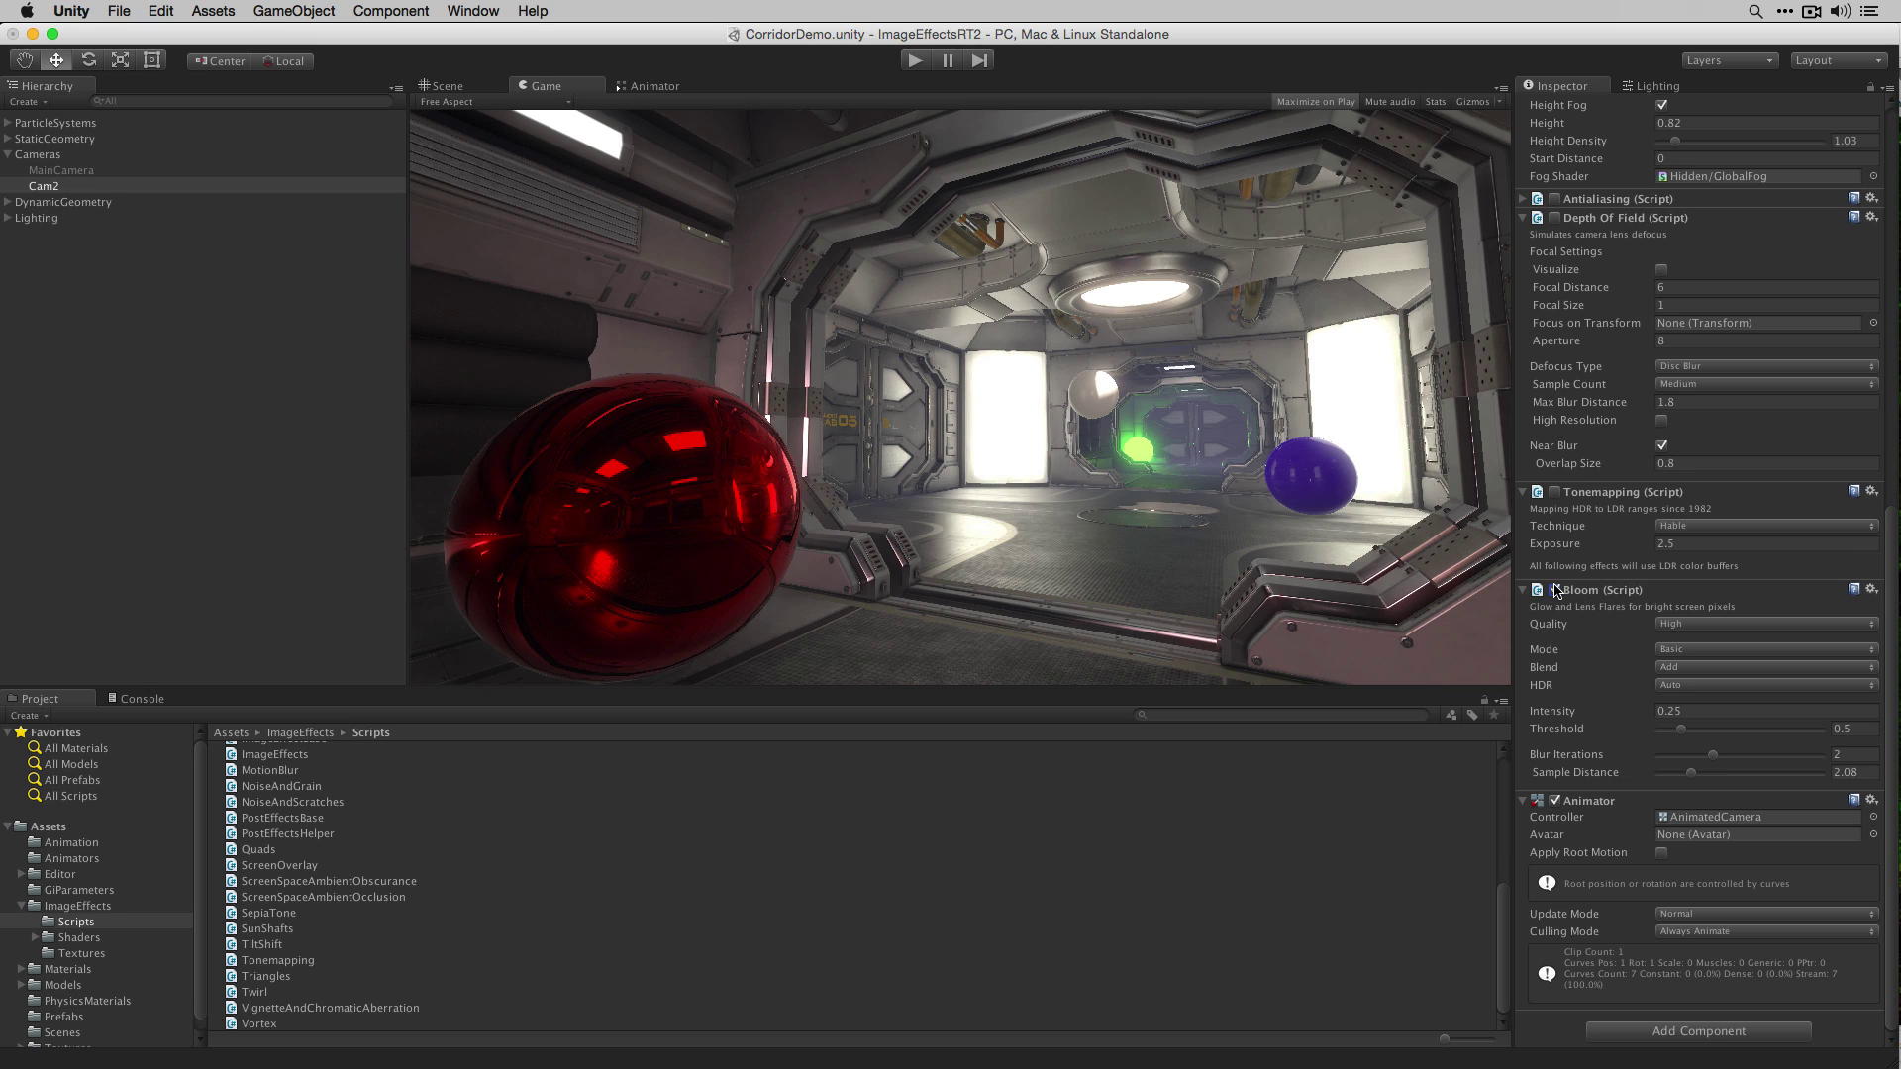
click(1555, 590)
Step: Try Bloom's Cheap Quality option and return Quality to High
click(1699, 623)
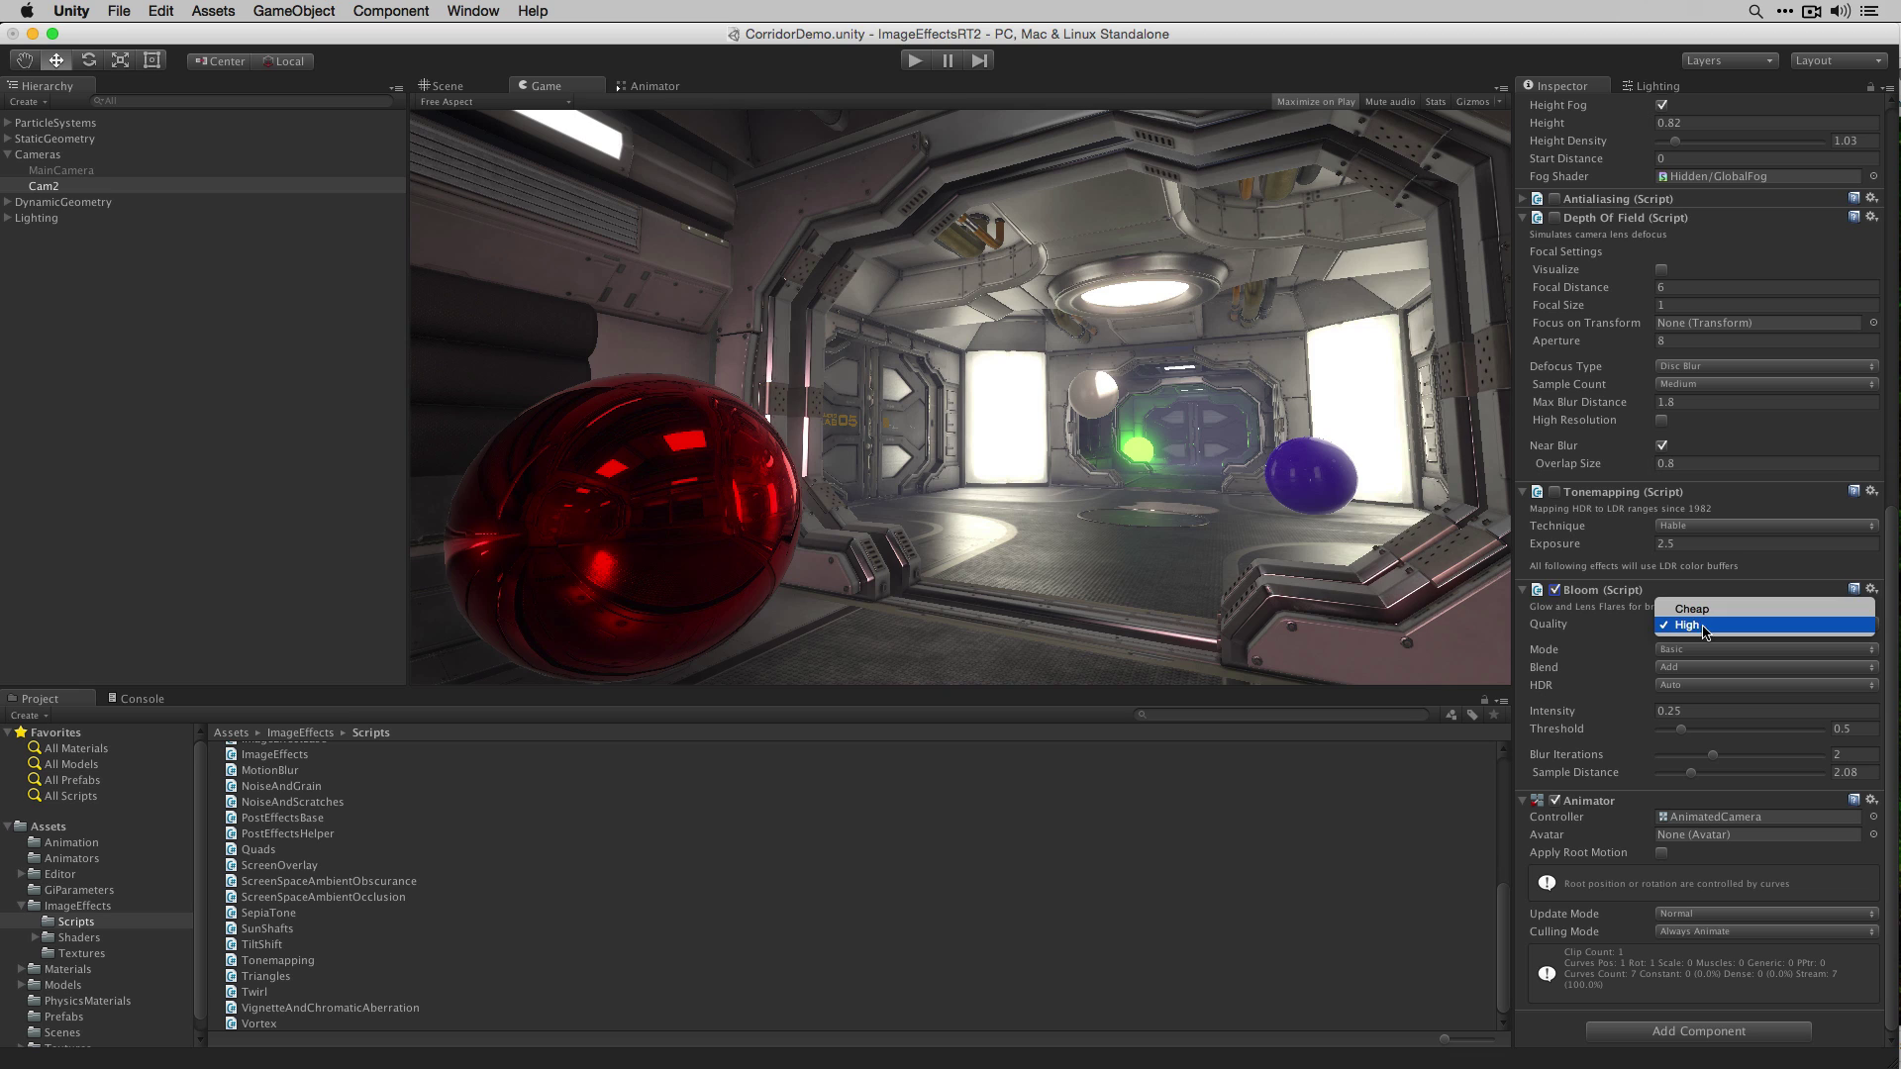
click(1705, 607)
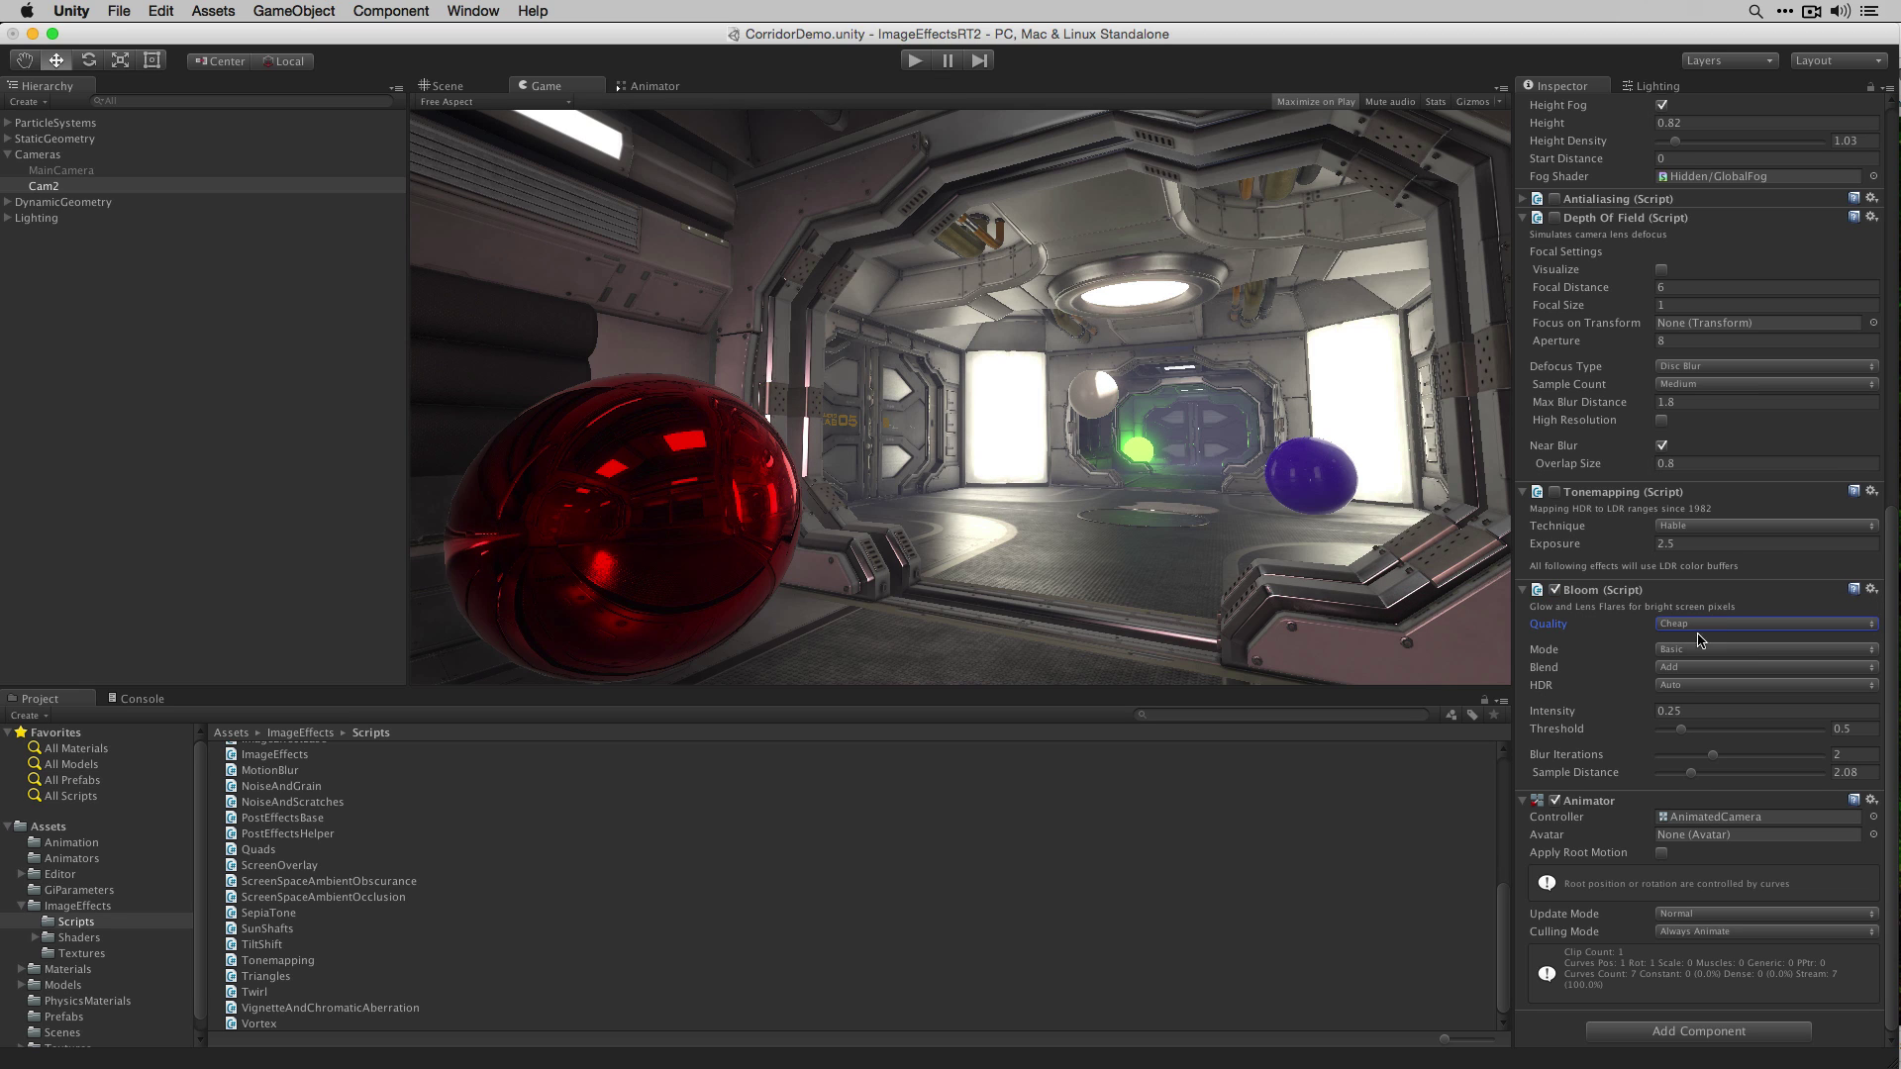
click(1688, 622)
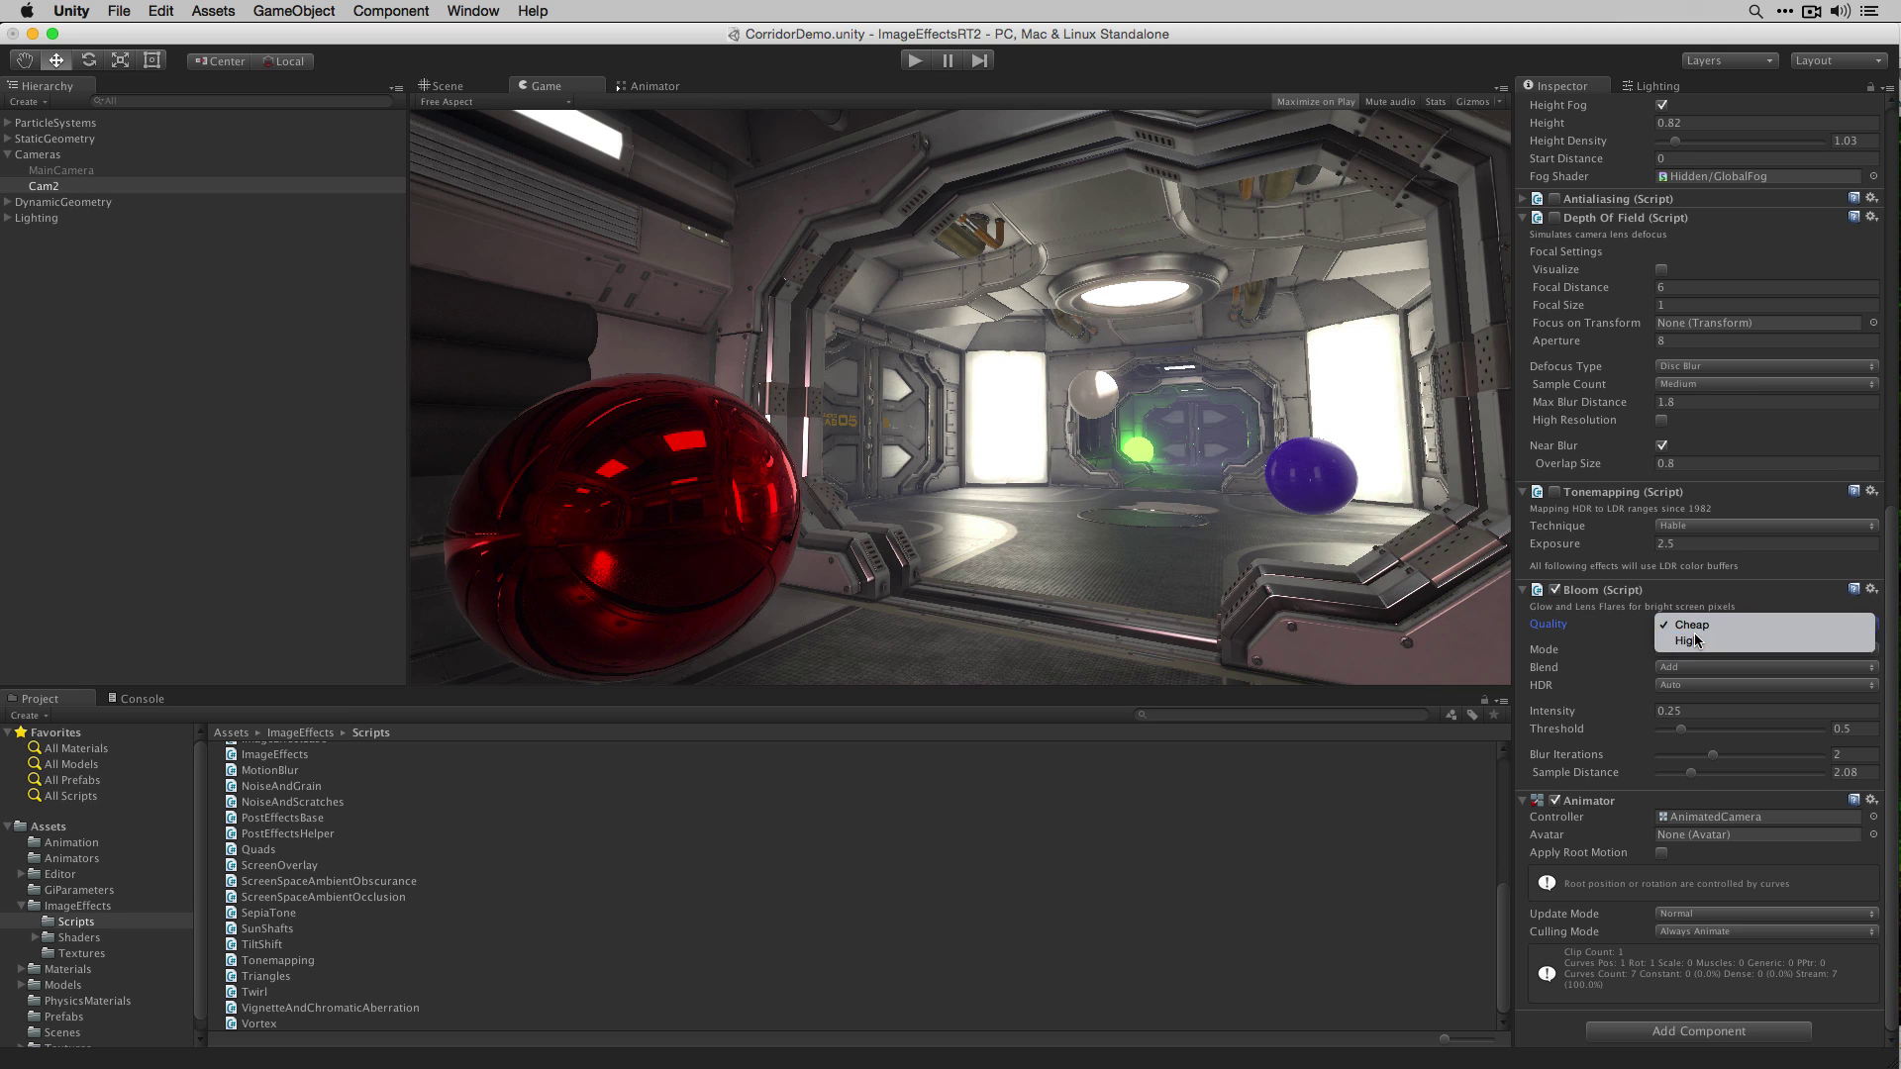
click(1695, 639)
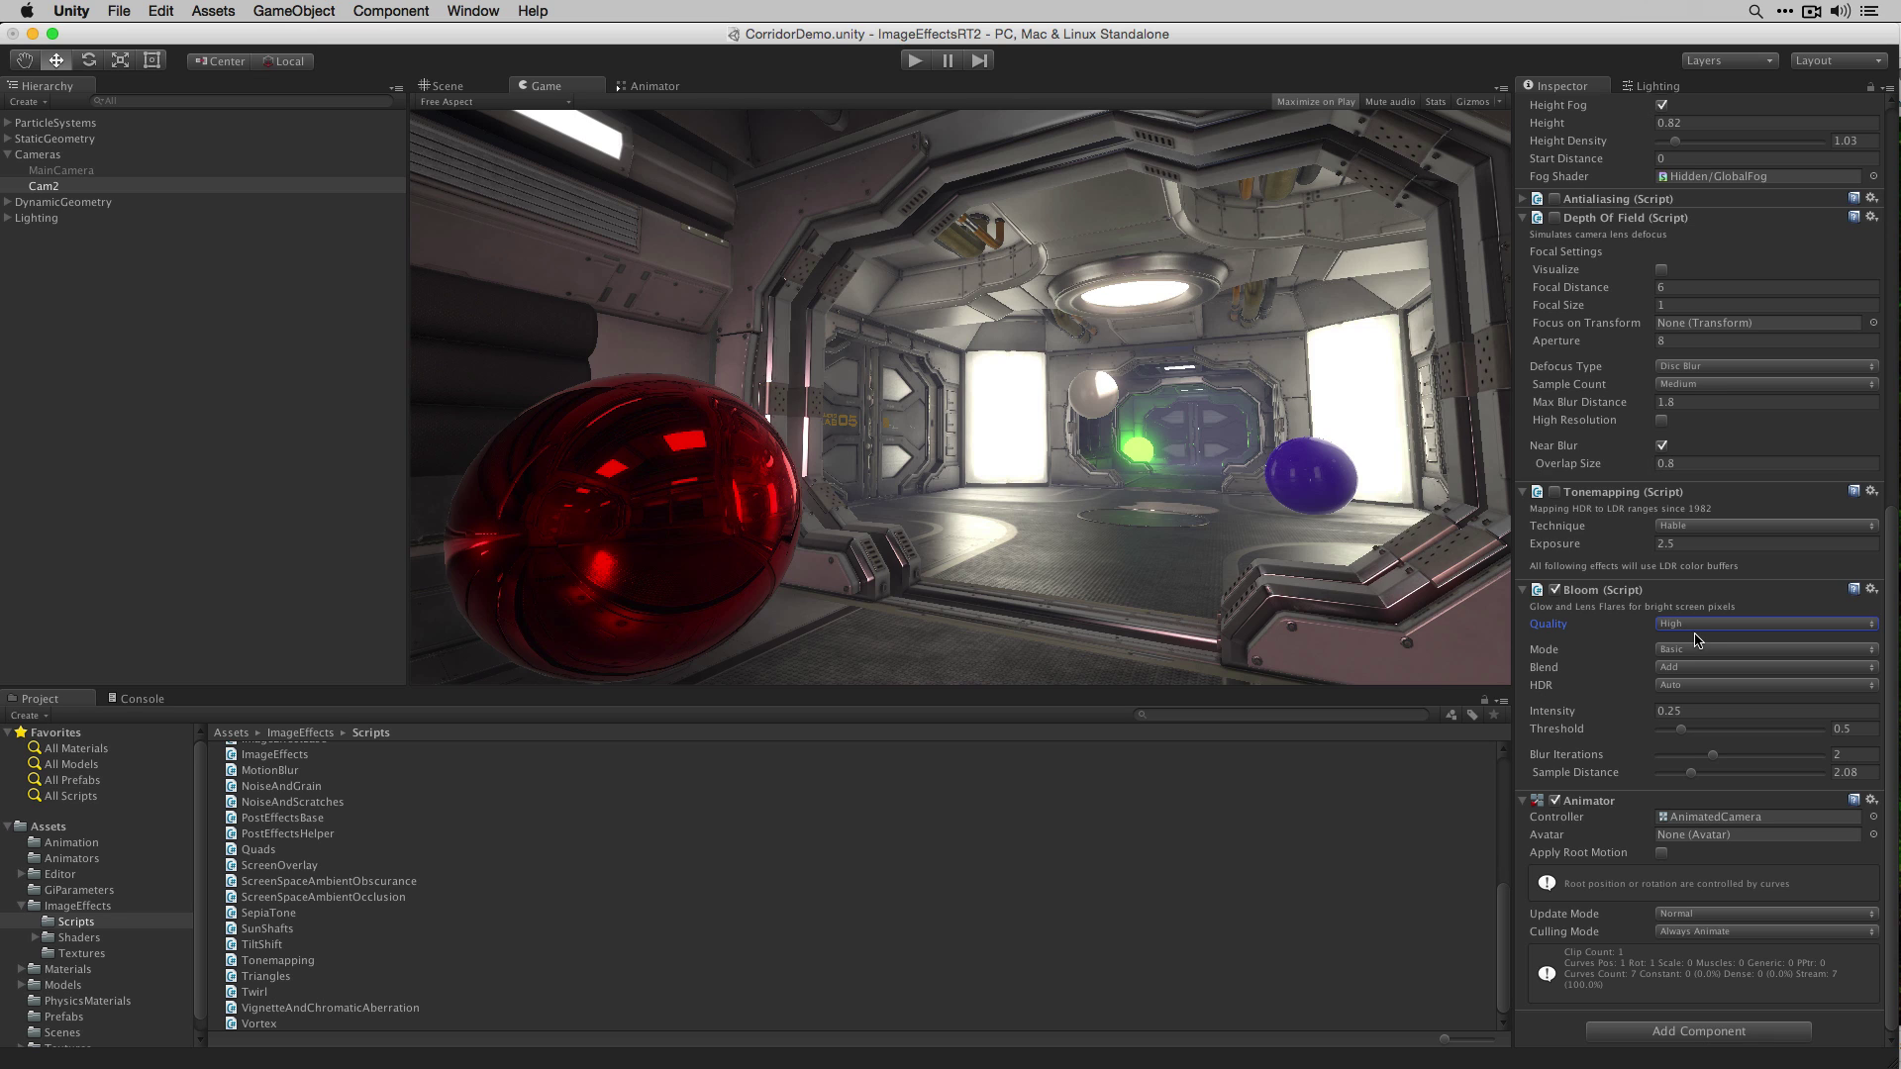
Step: Explore Bloom's Complex mode, including the Lens Flares options and Local Intensity, resetting Local Intensity to 0 and Mode to Basic
click(1696, 649)
click(1695, 666)
scroll(1686, 665, down, 3)
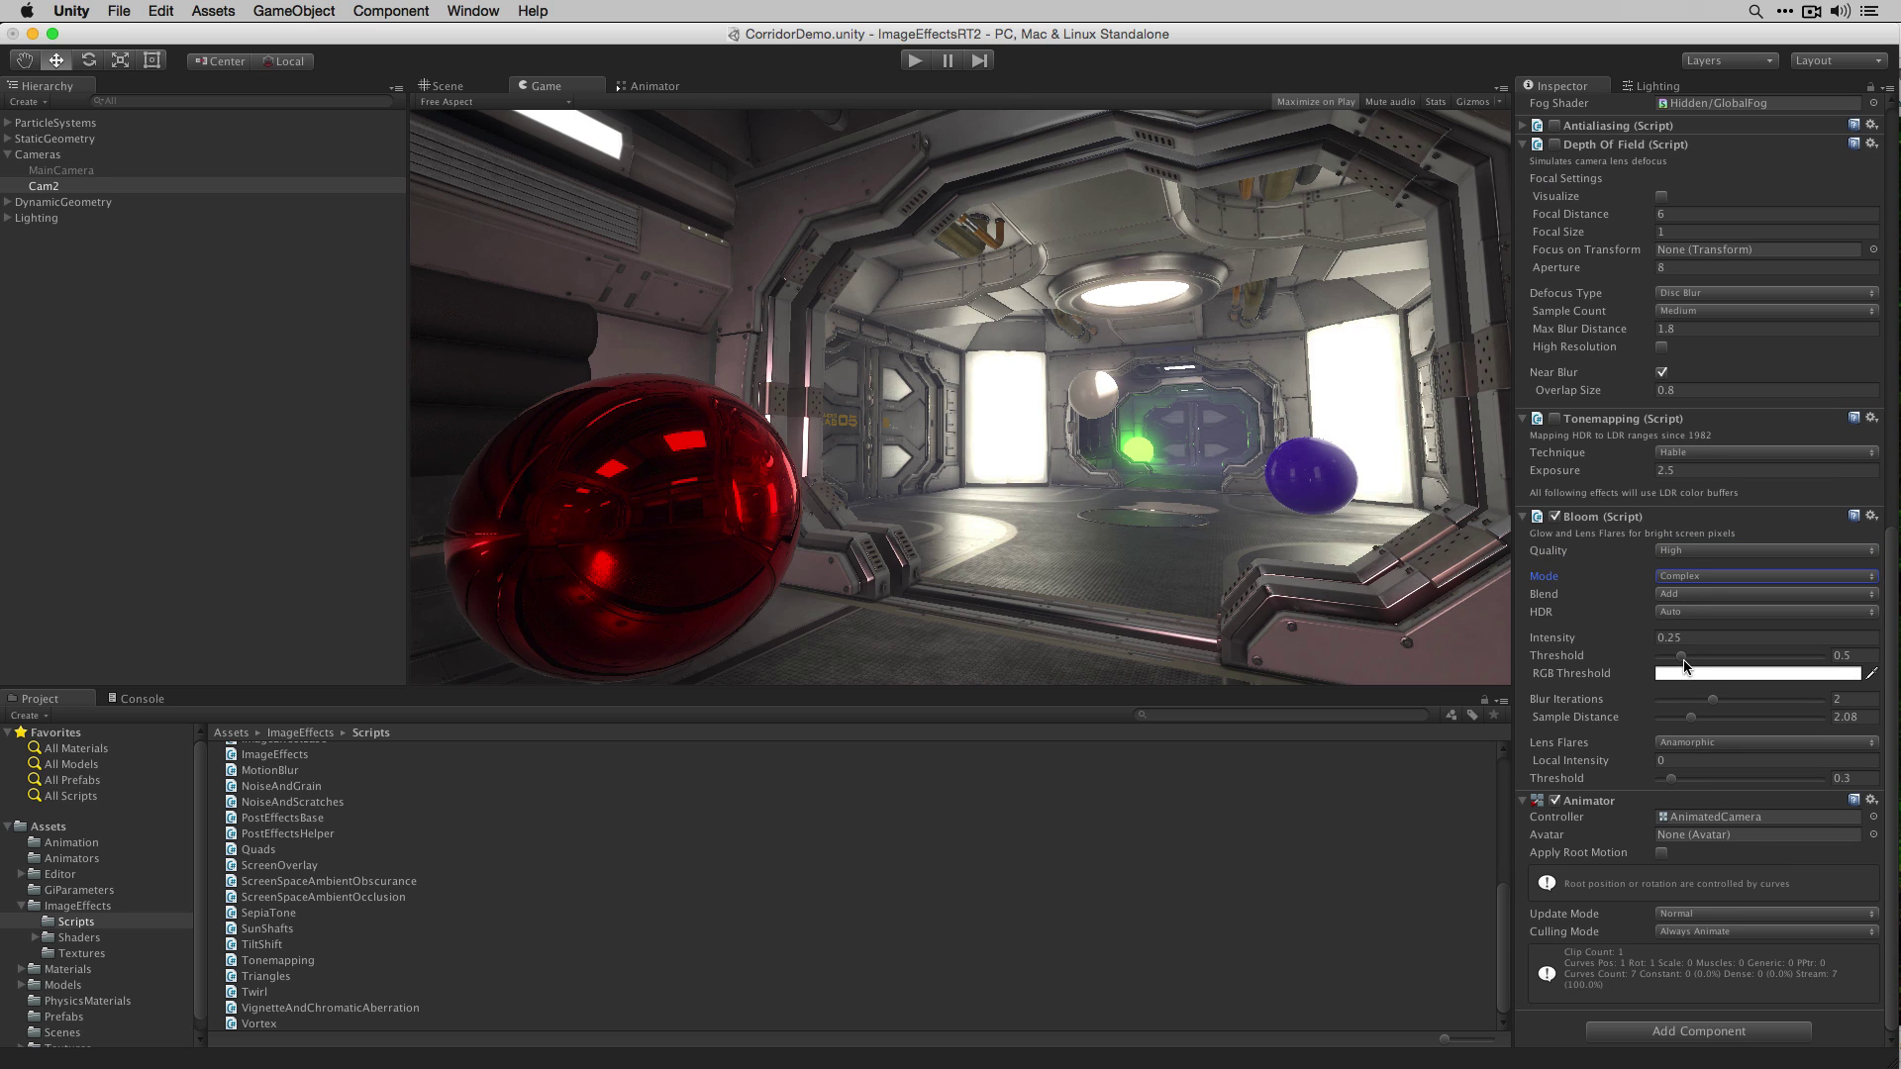
click(1688, 744)
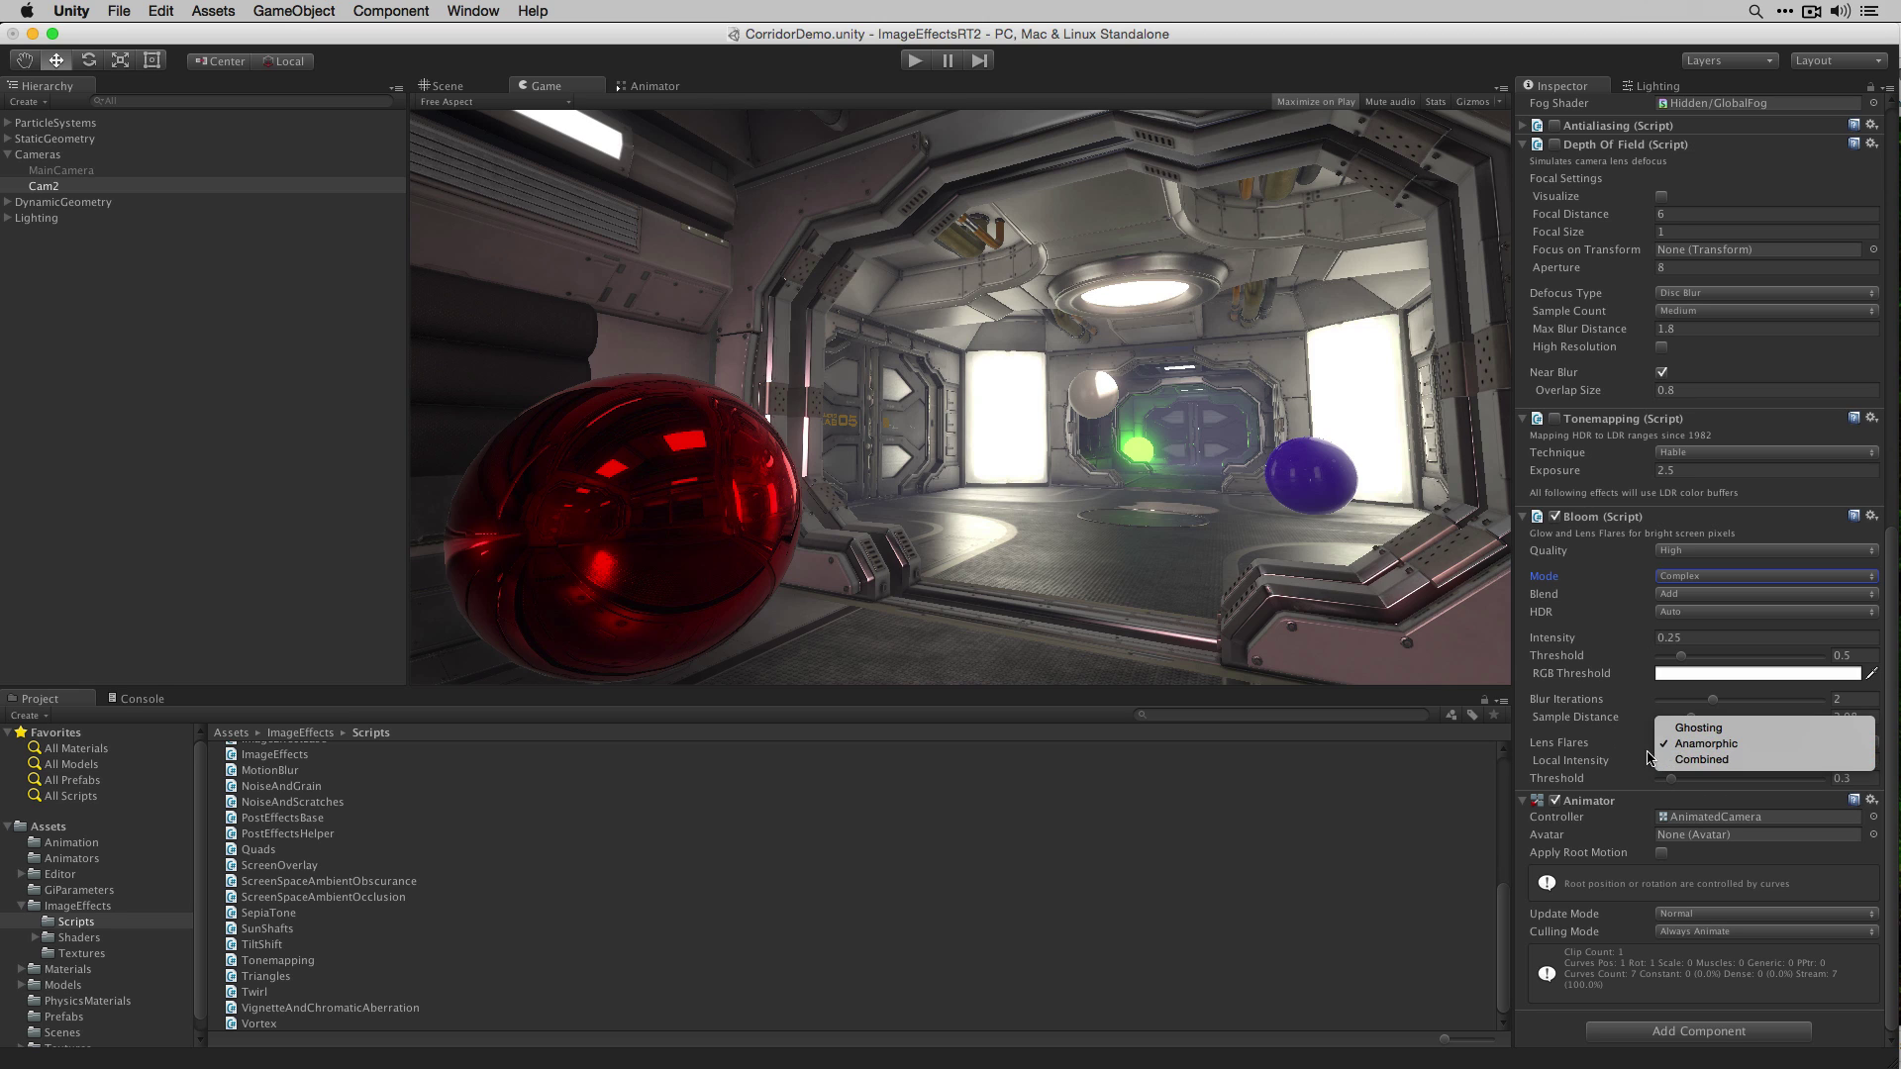
click(1560, 745)
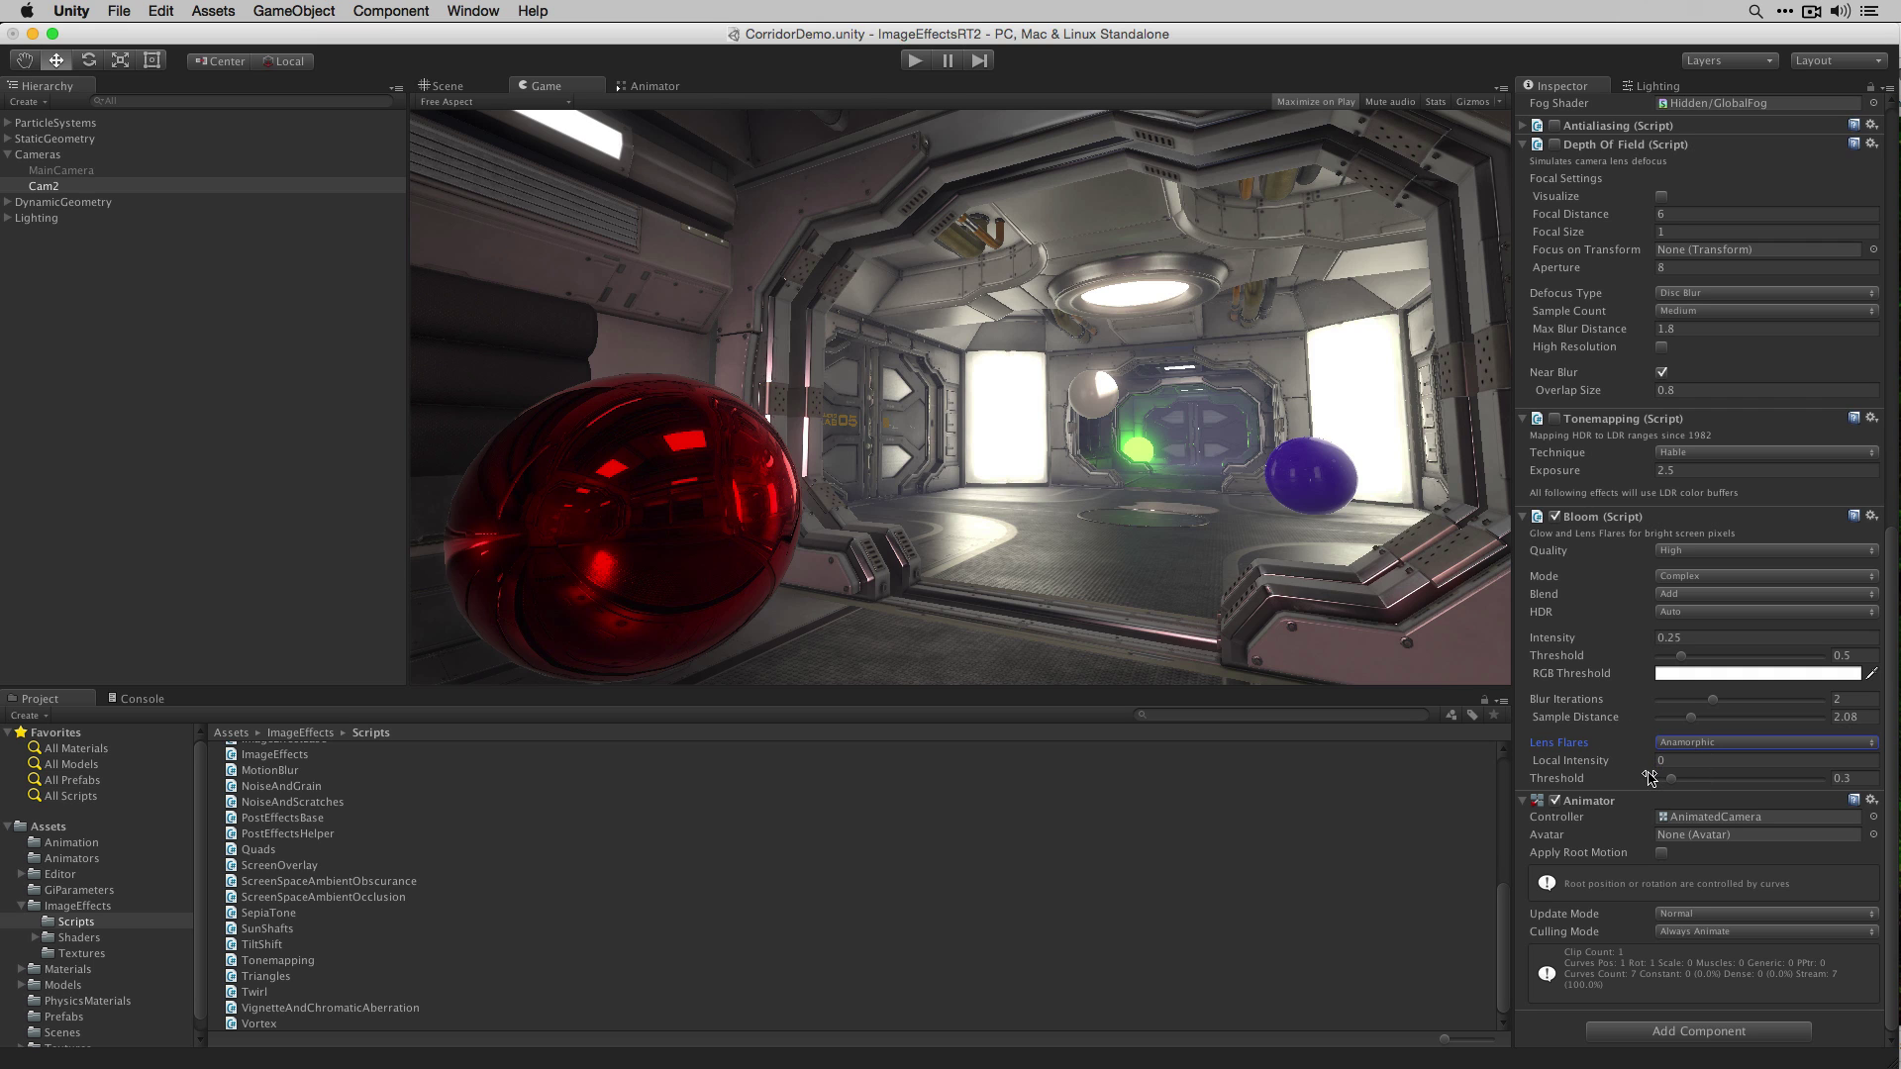
mouse_move(1652, 758)
mouse_down()
mouse_move(1639, 625)
mouse_move(1668, 775)
mouse_up()
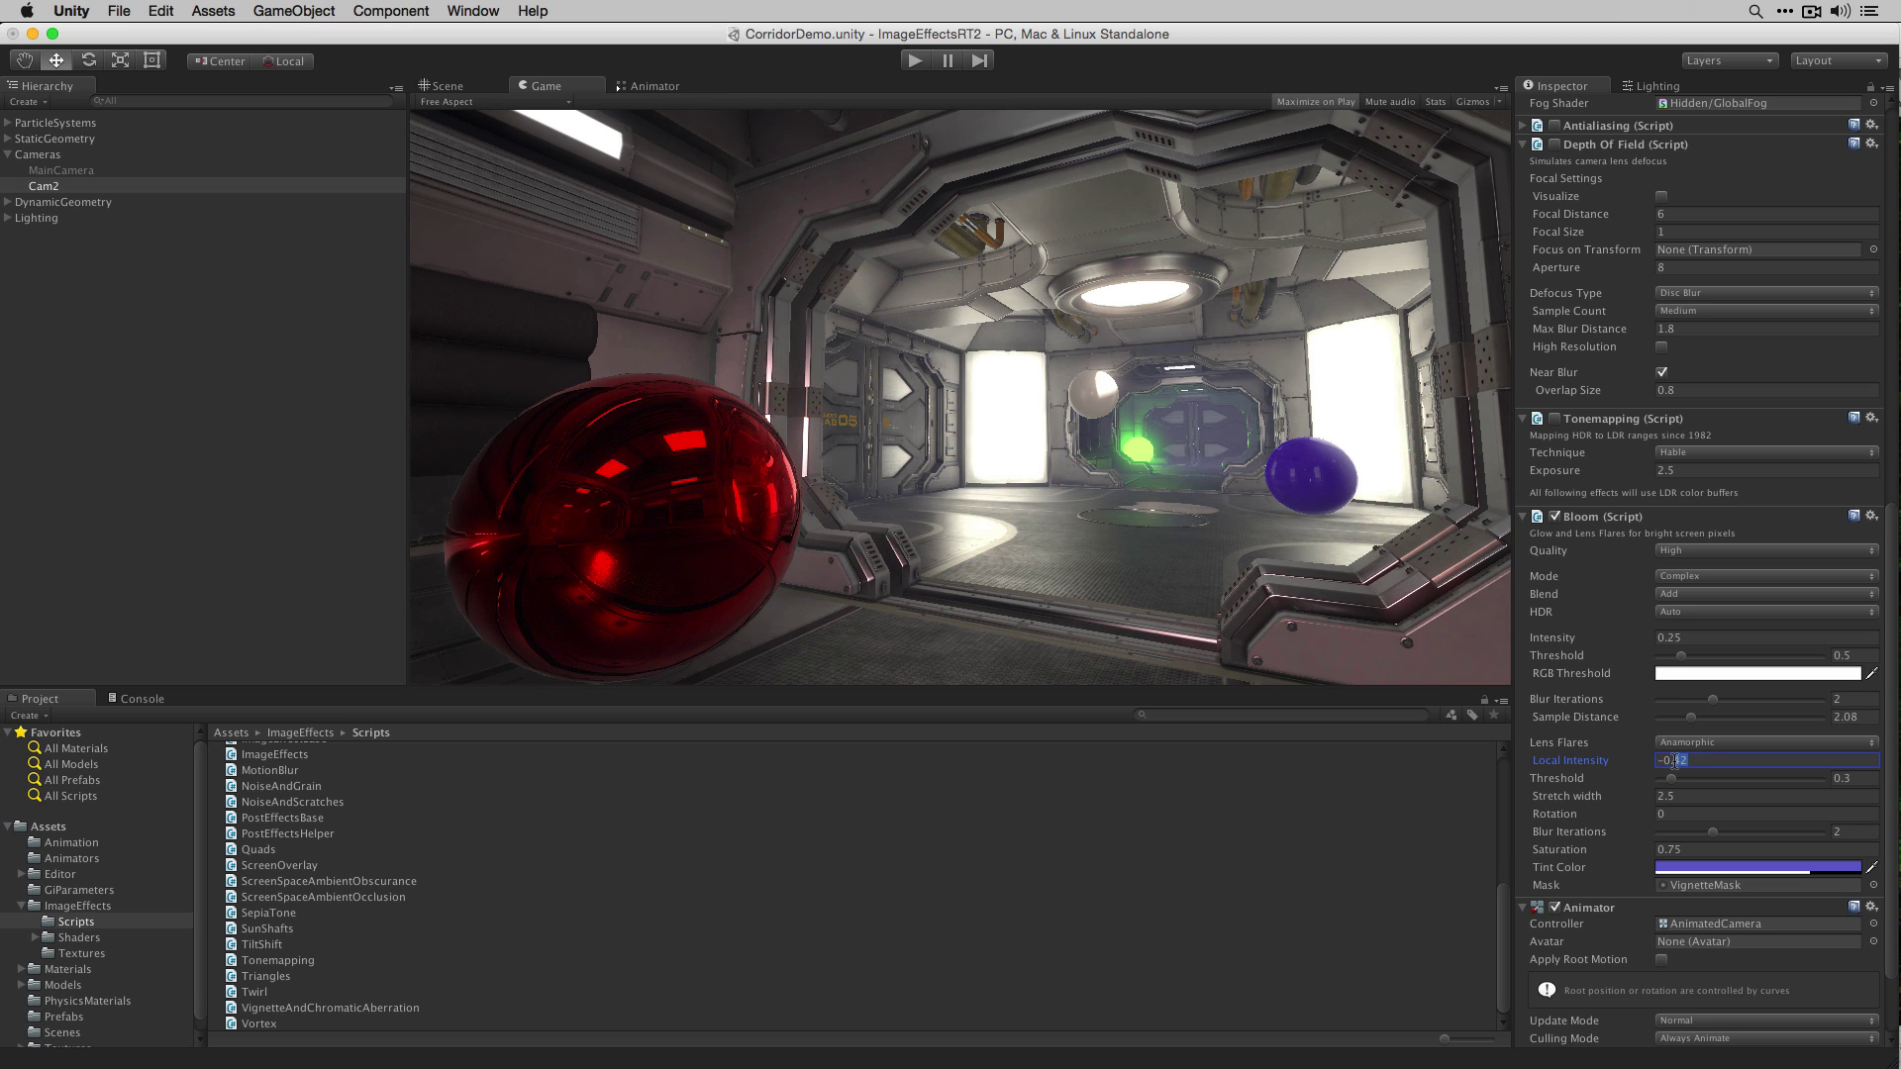
text(0)
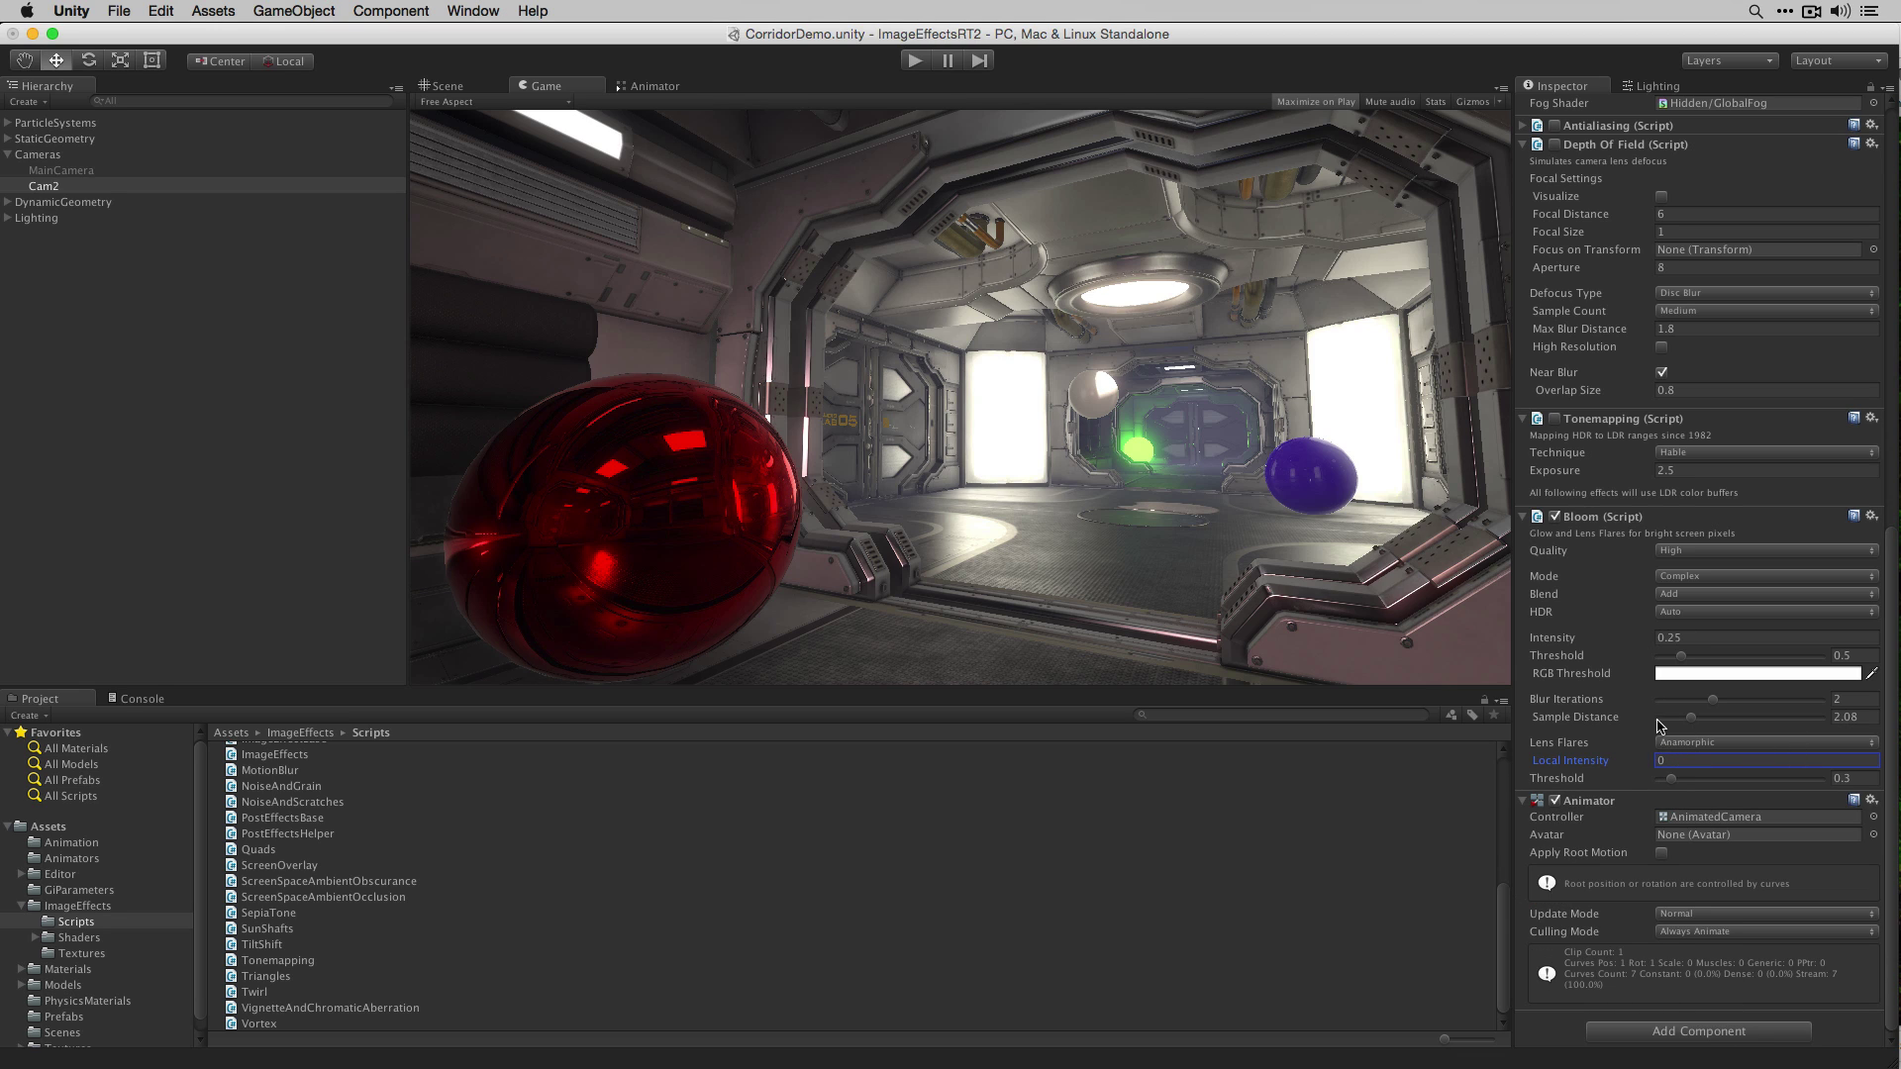
click(1716, 579)
click(1713, 558)
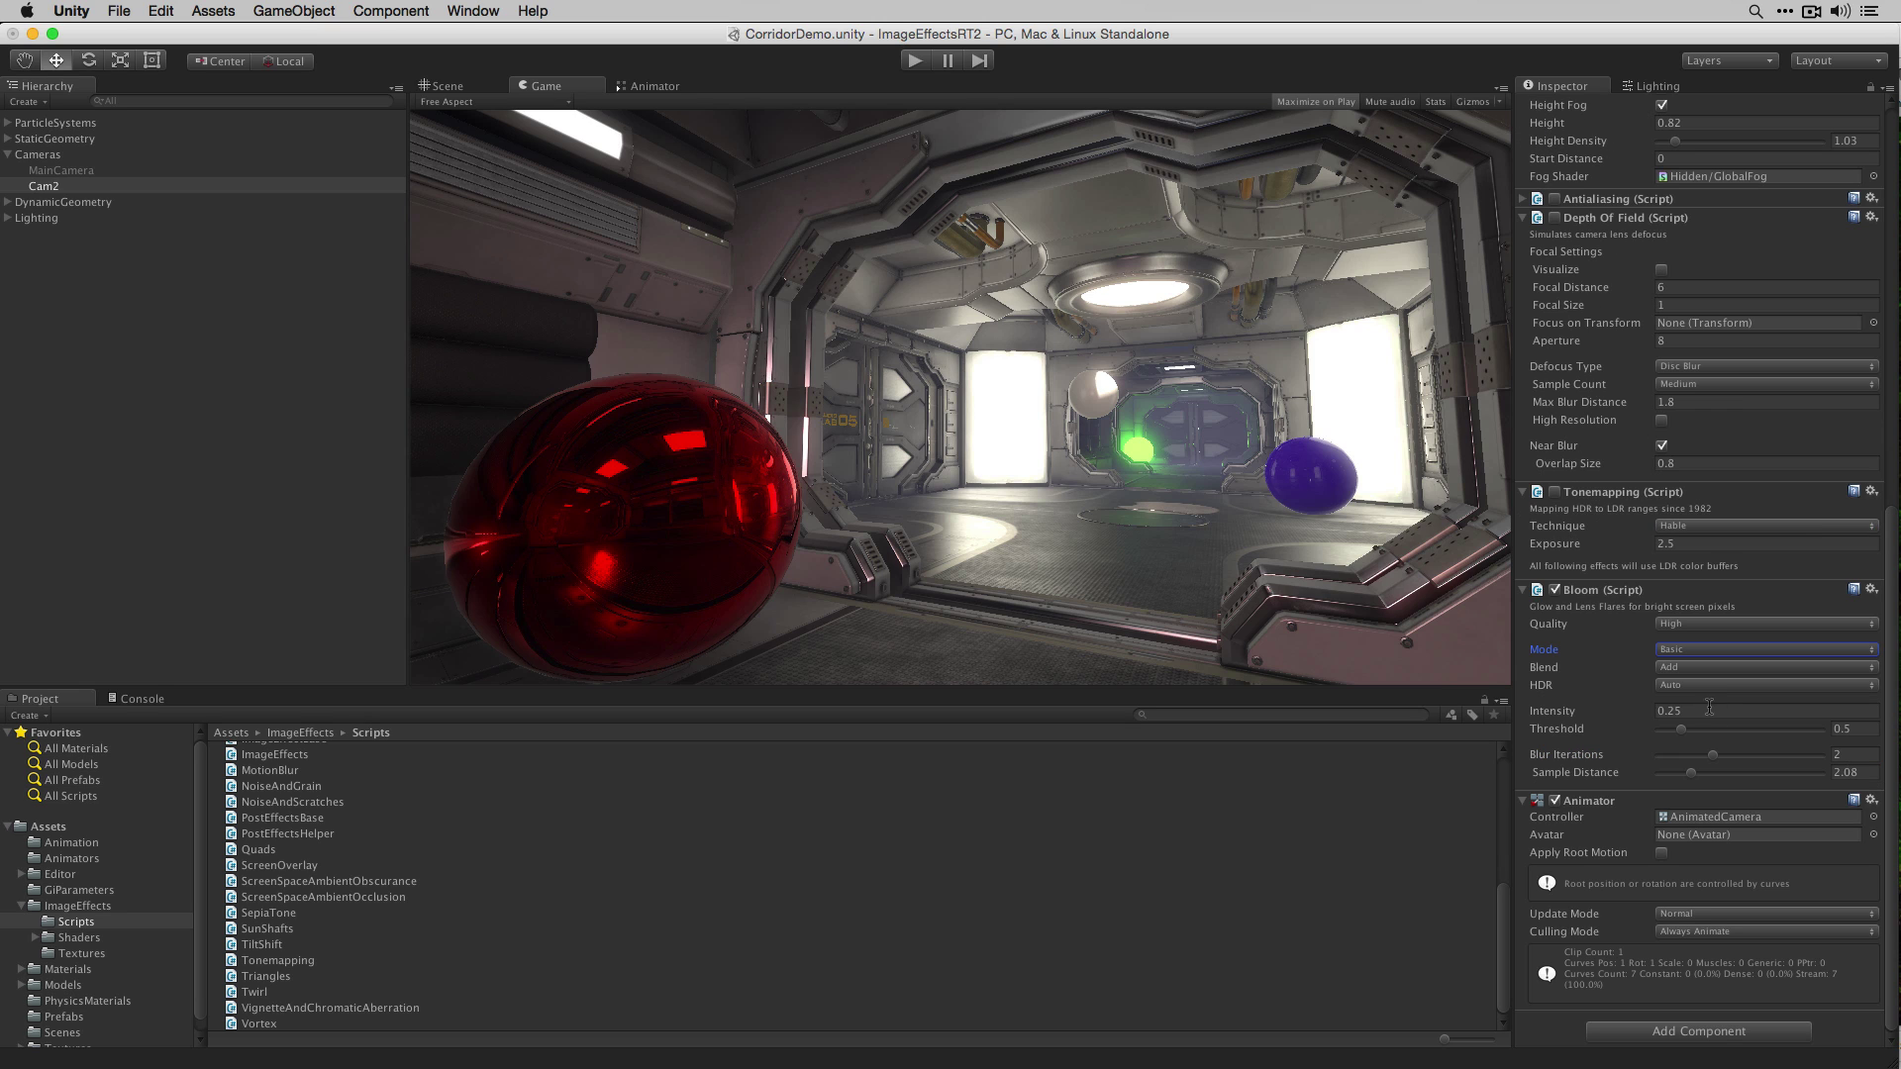
Step: Review Bloom's Blend options and set Blend to Screen
click(1710, 668)
click(1661, 679)
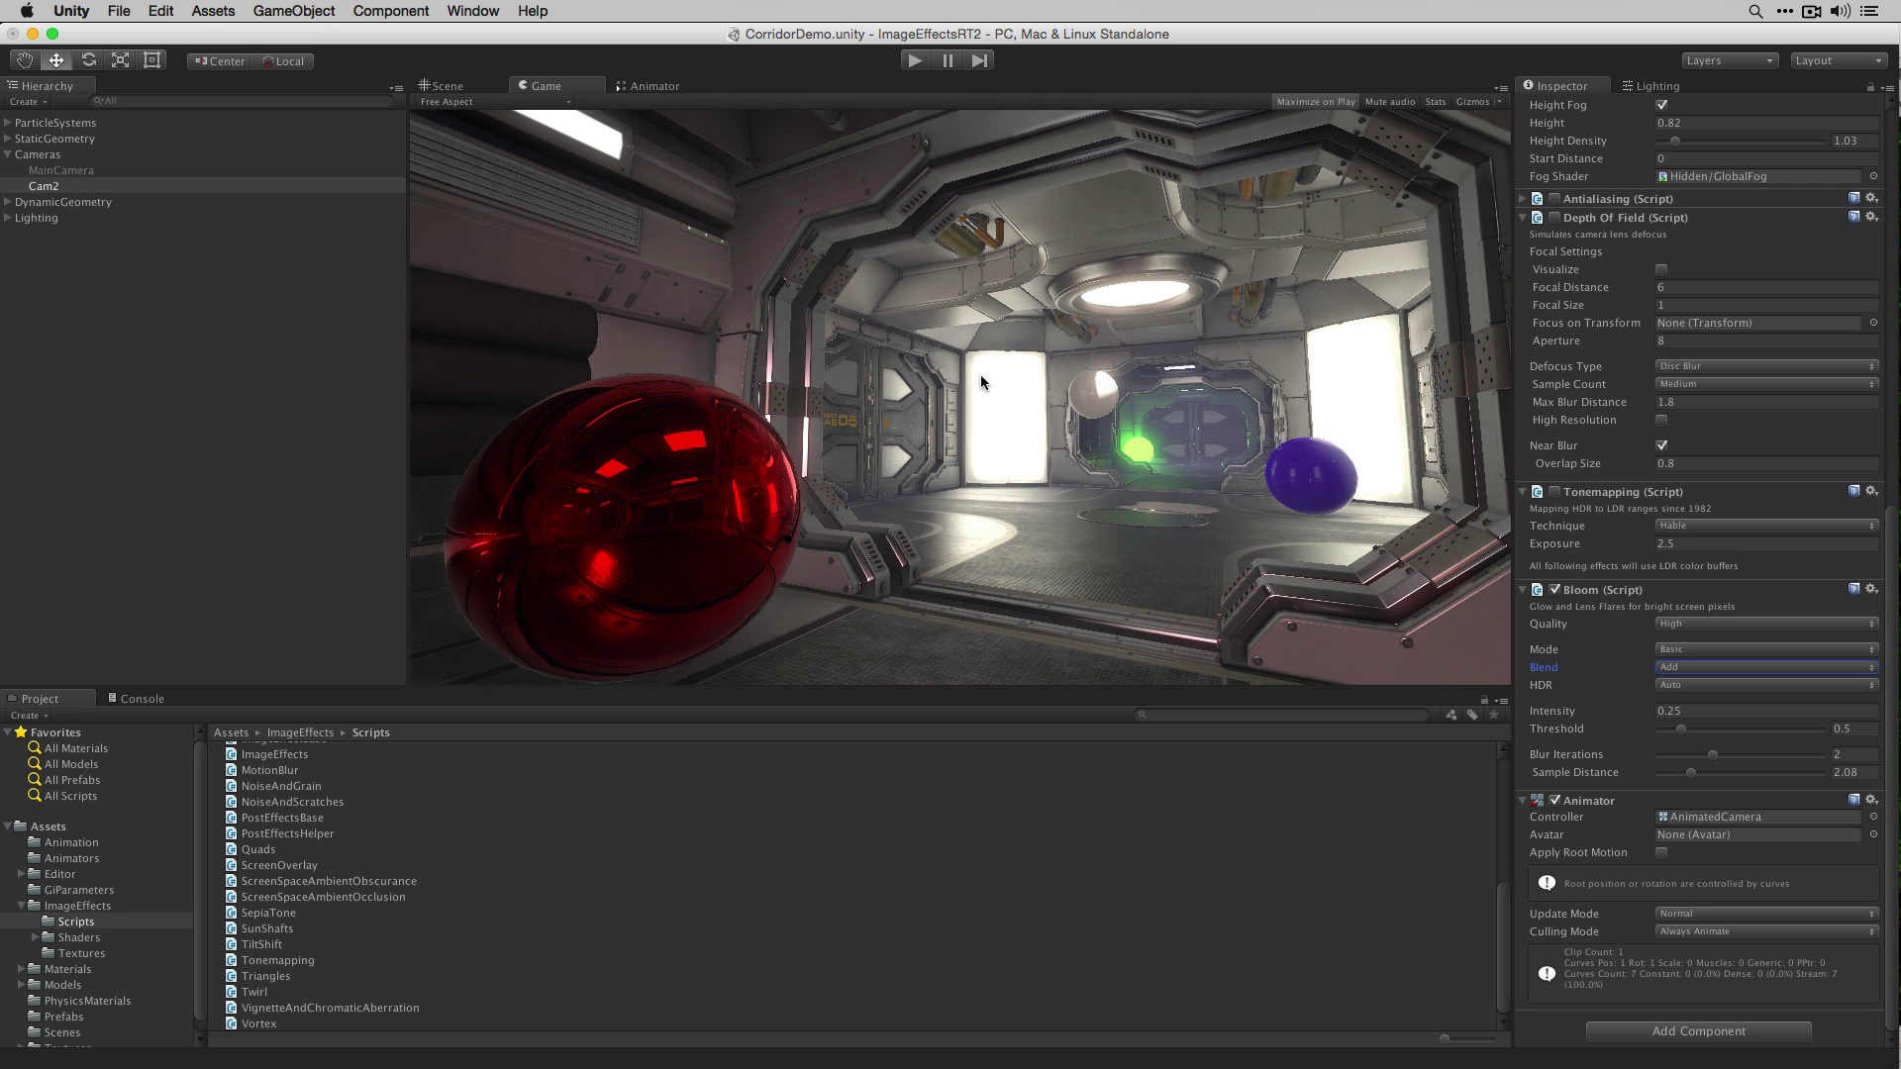
click(1721, 669)
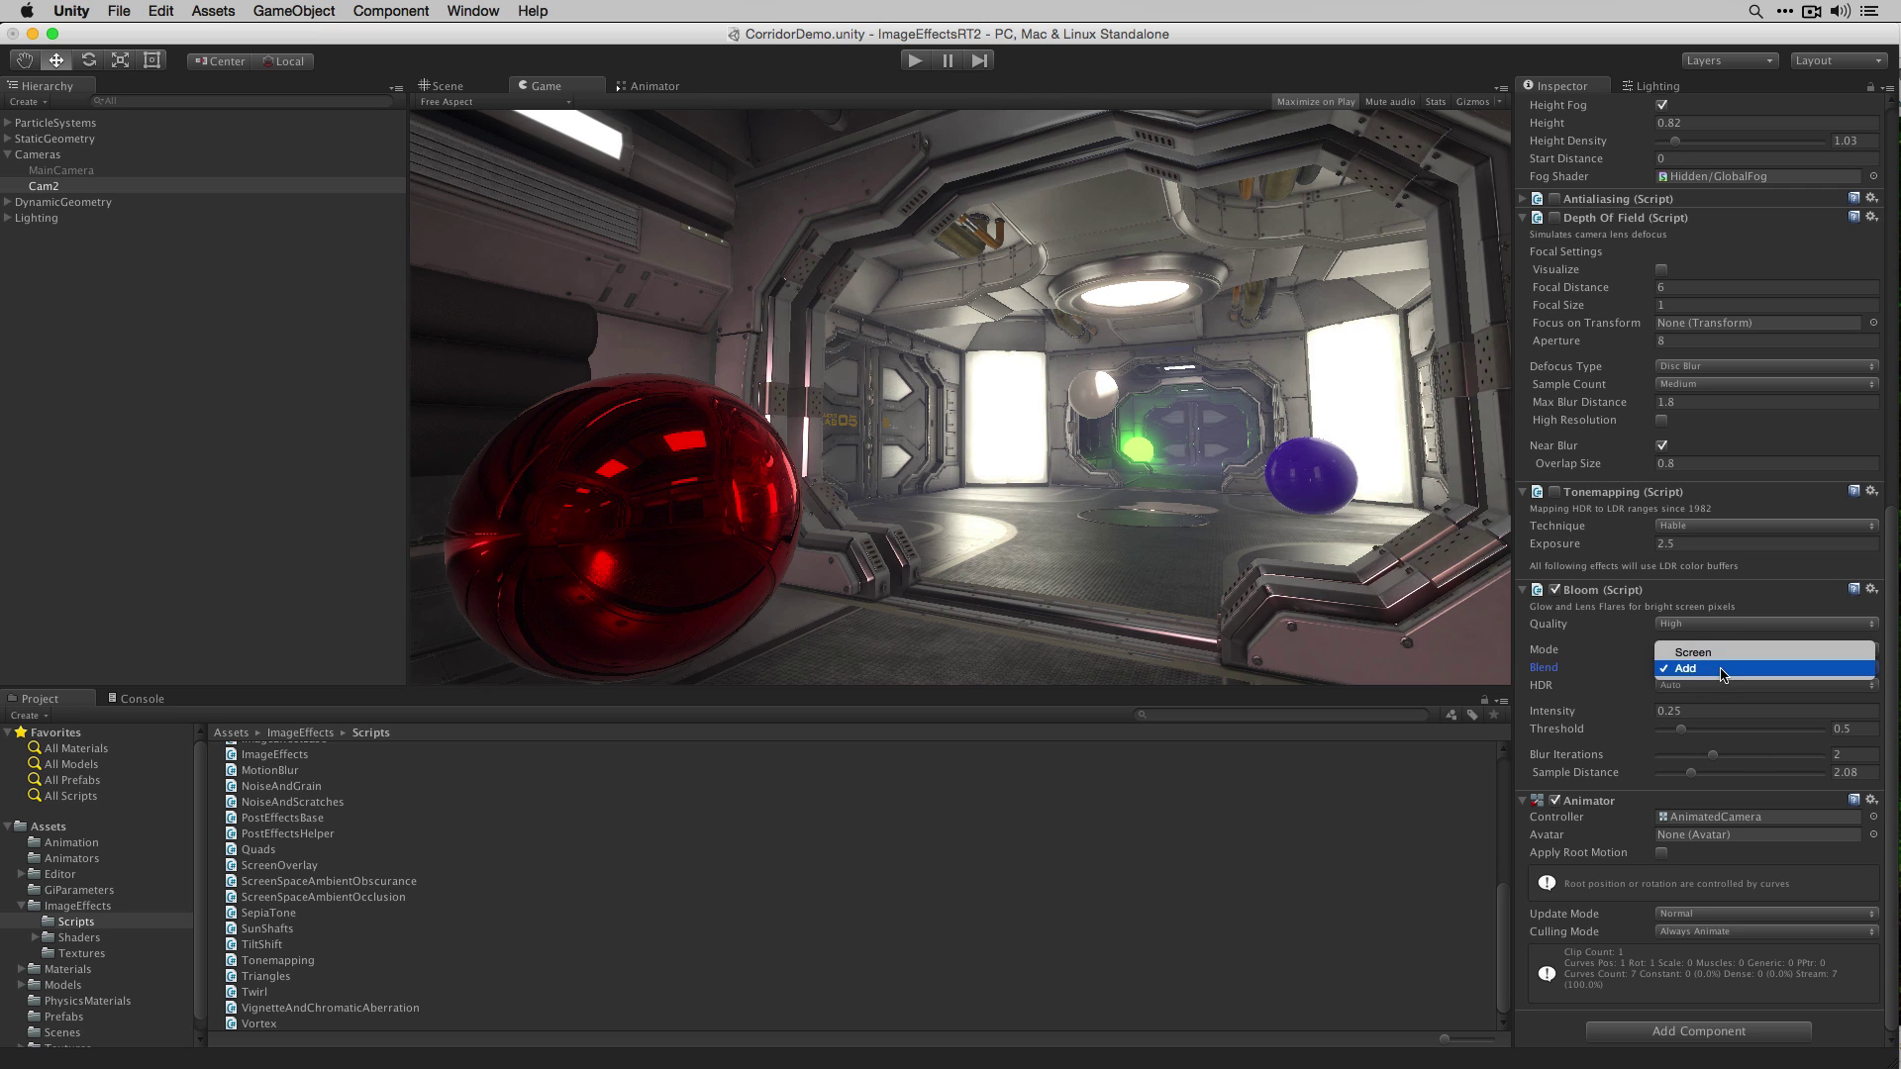
click(1717, 651)
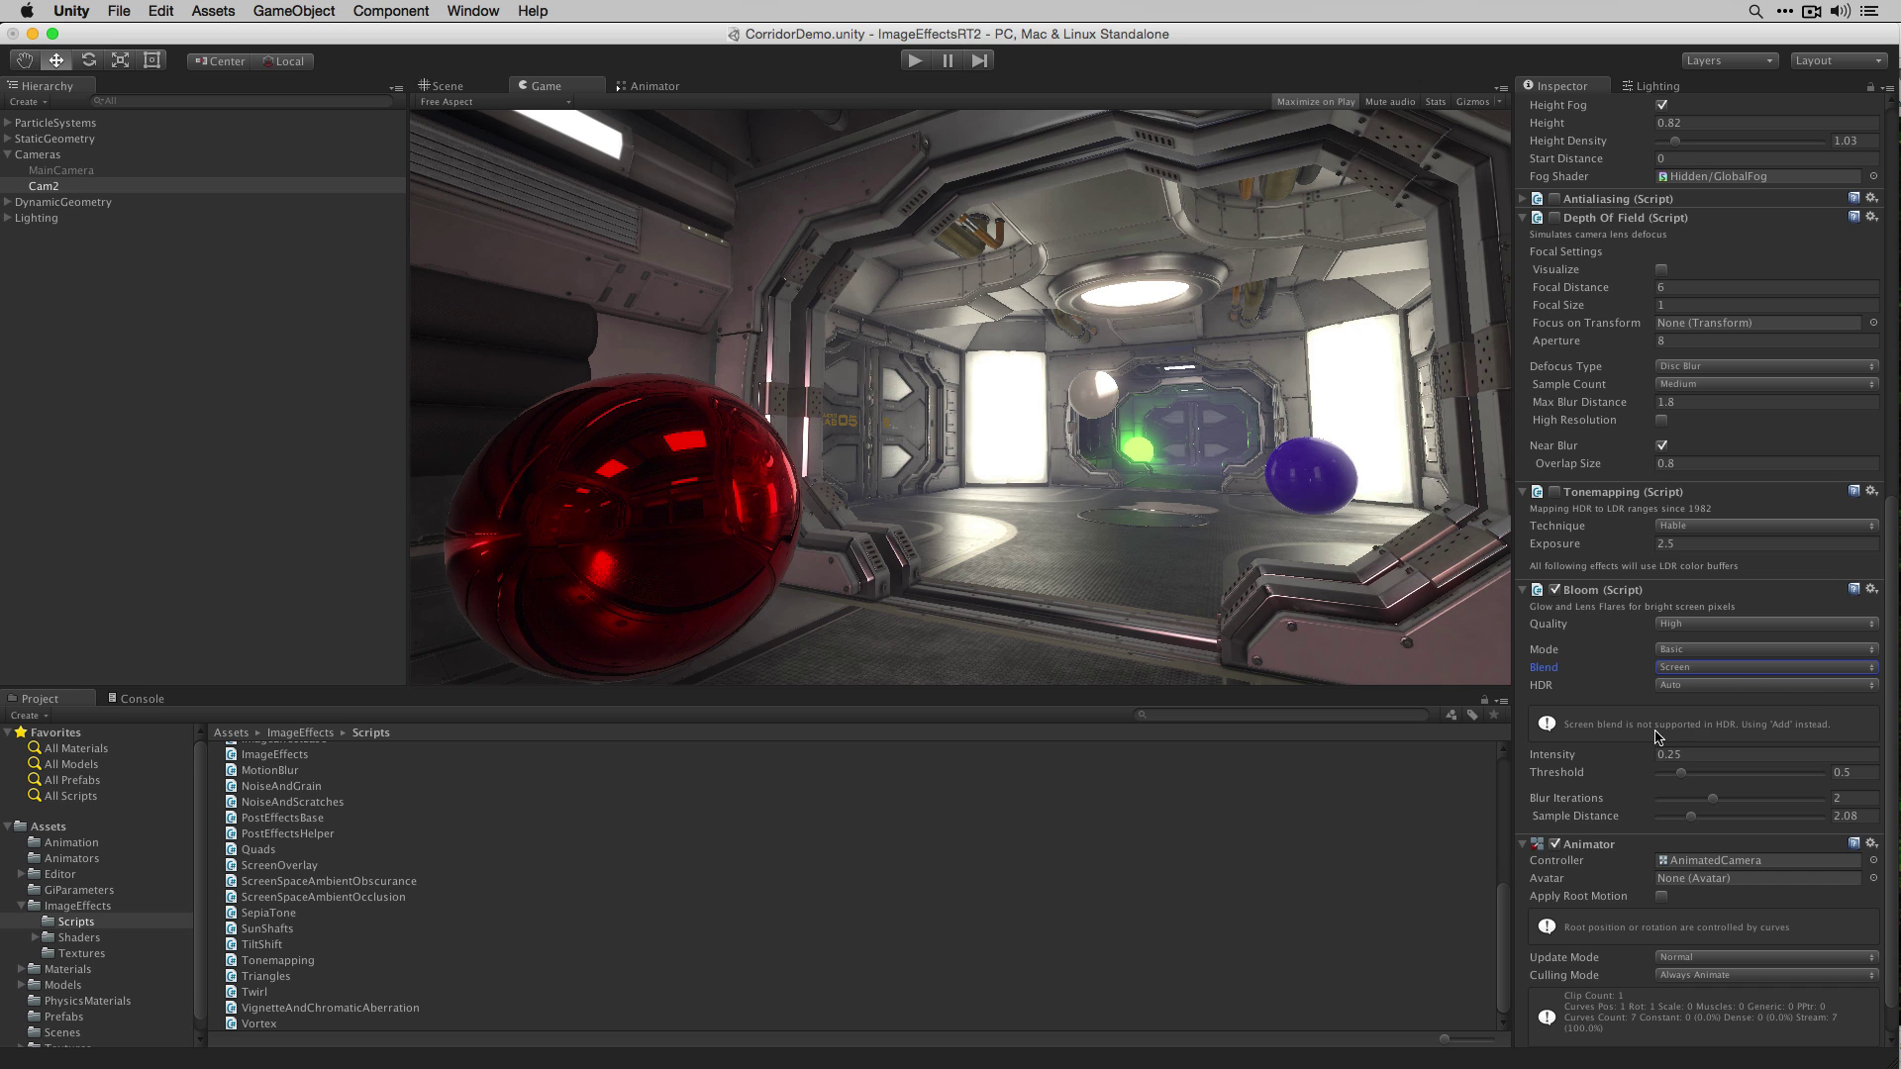
Step: Check the camera's HDR setting, set Bloom's Blend to Add, and keep Bloom's HDR option on Auto
scroll(1683, 544, up, 8)
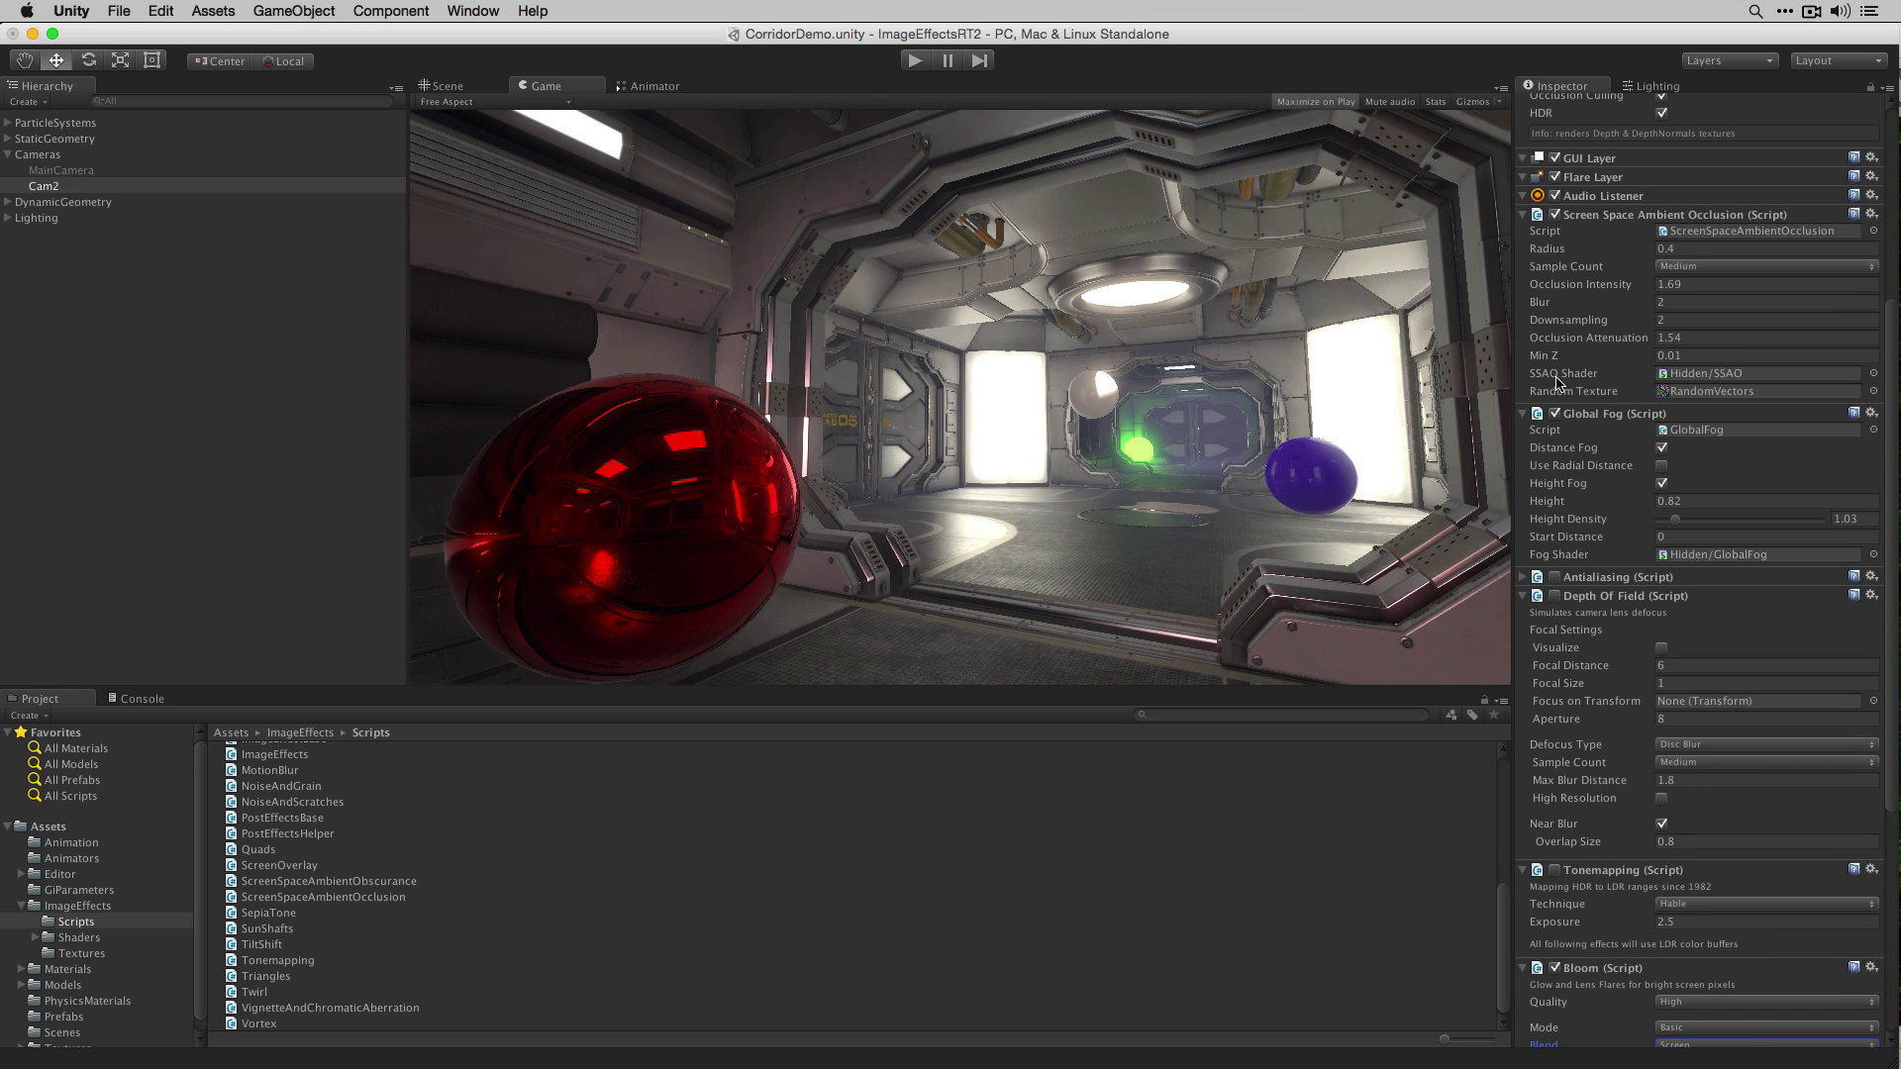
scroll(1658, 505, up, 5)
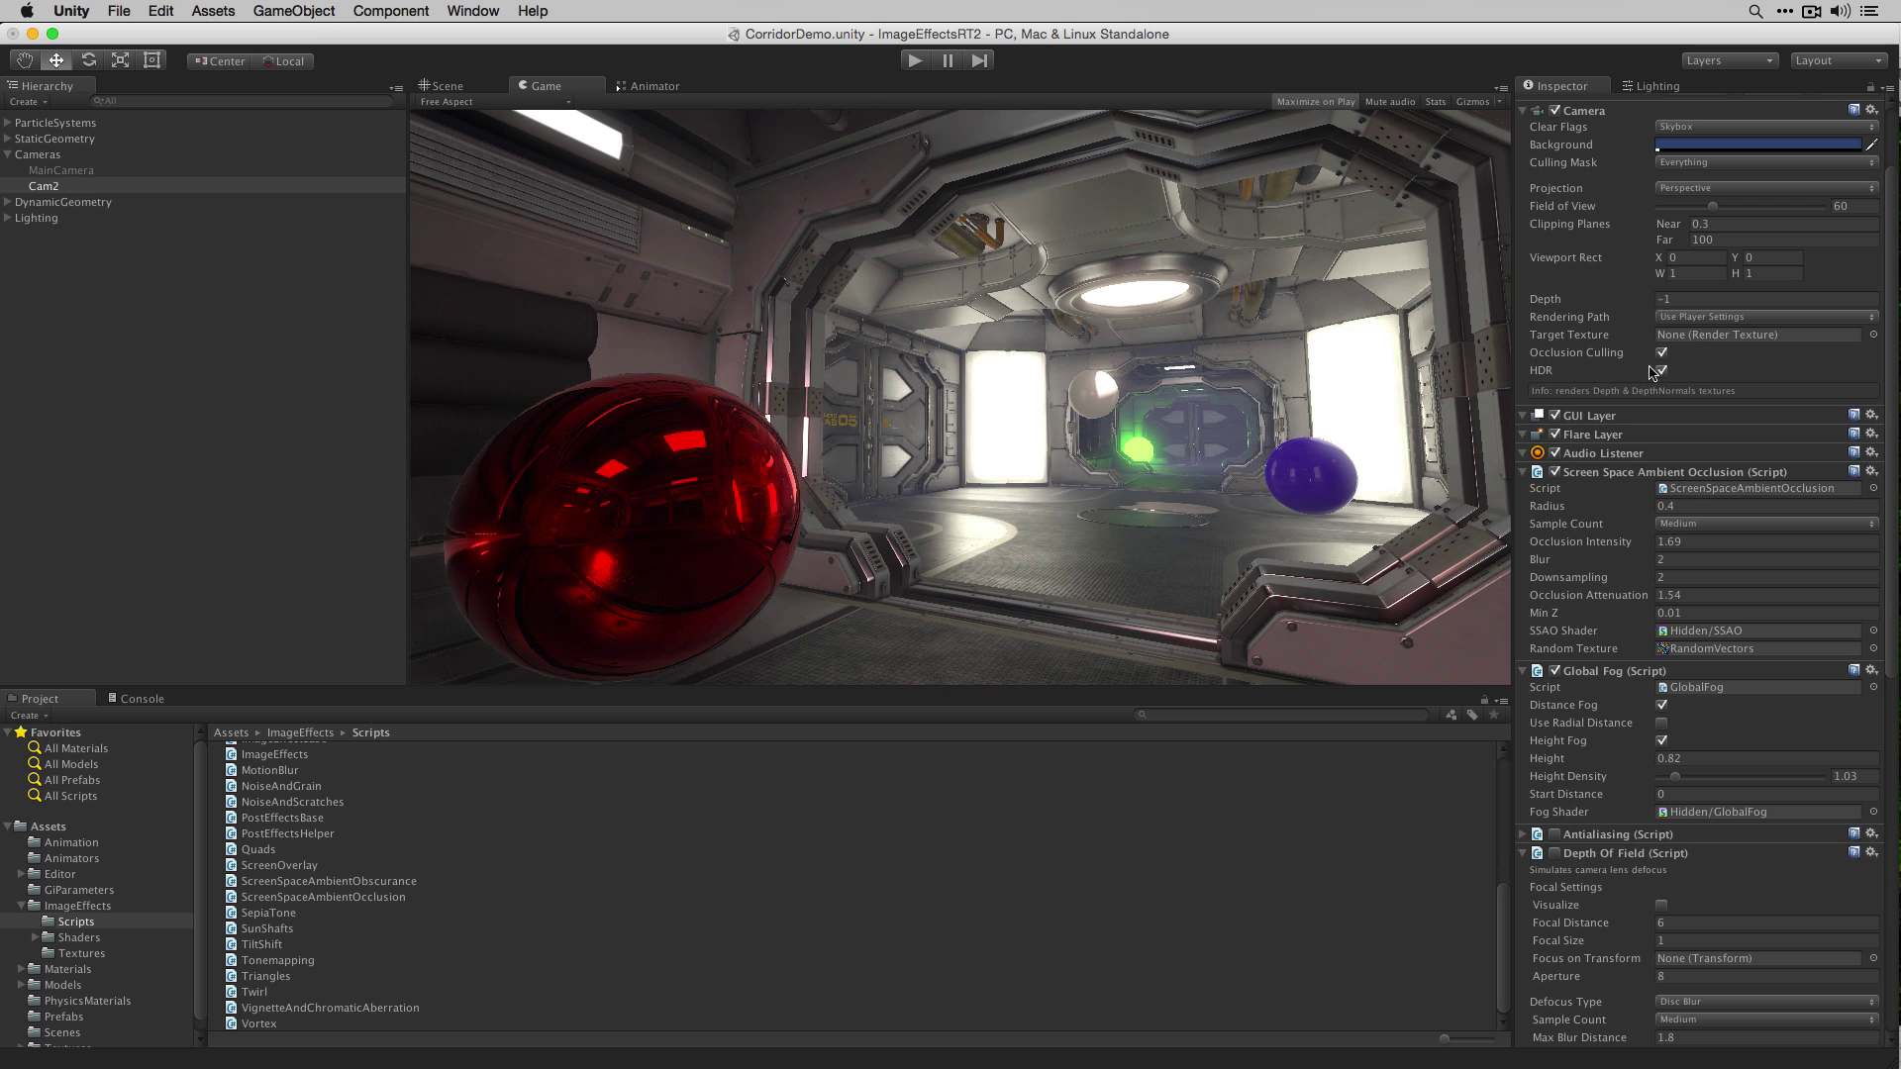
scroll(1688, 455, down, 14)
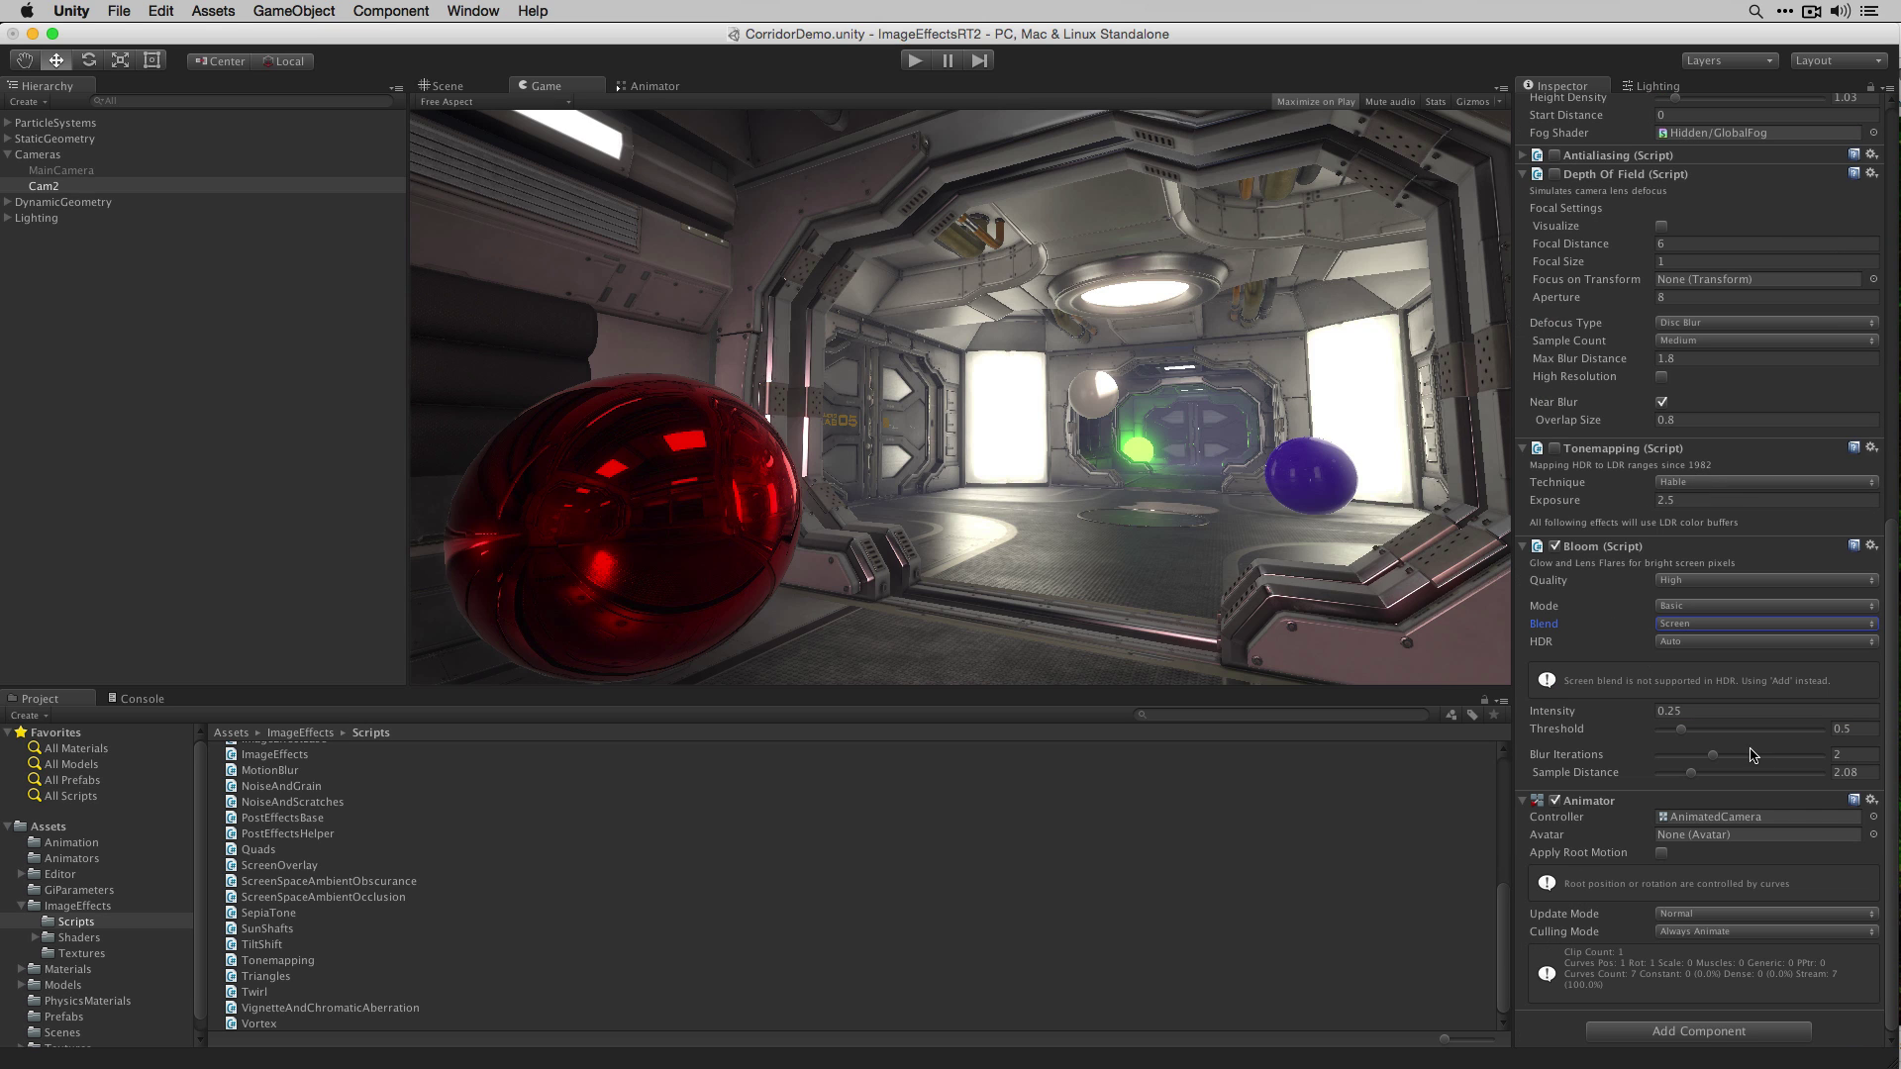
click(1766, 623)
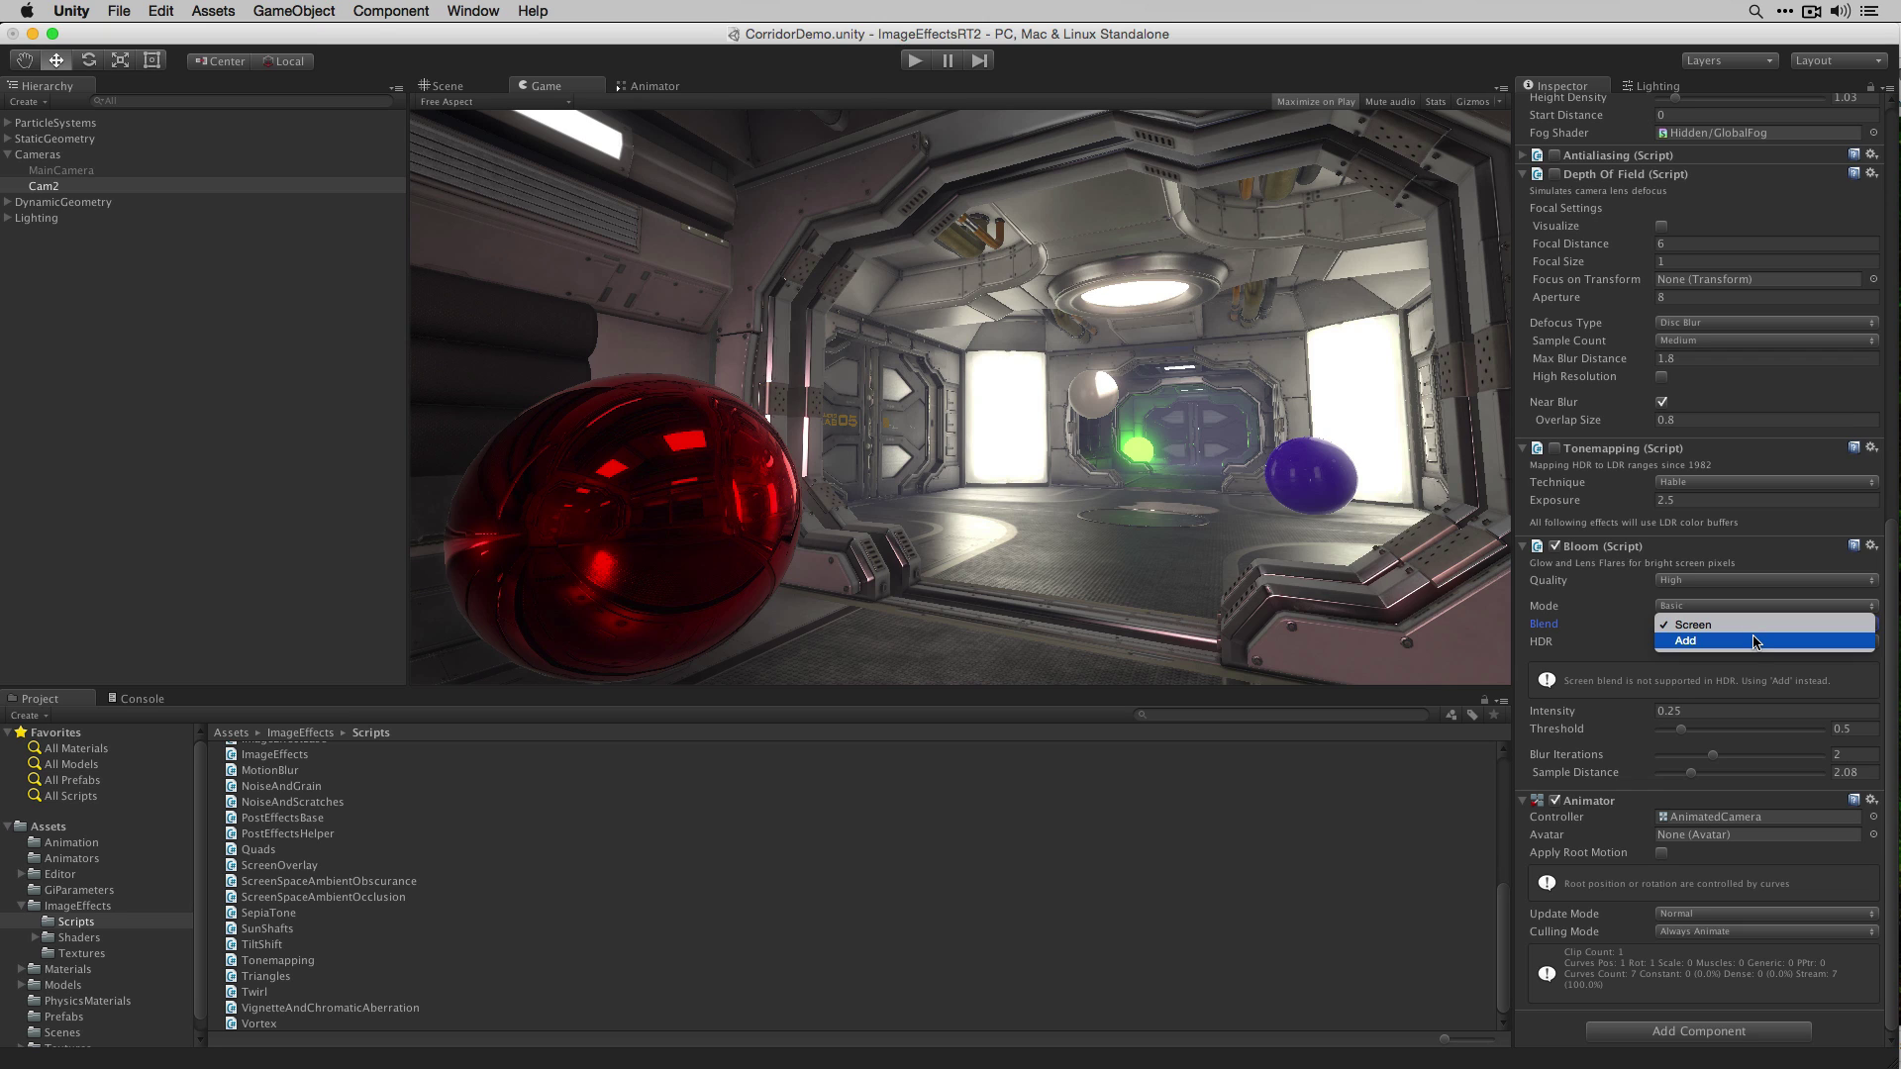
click(1708, 692)
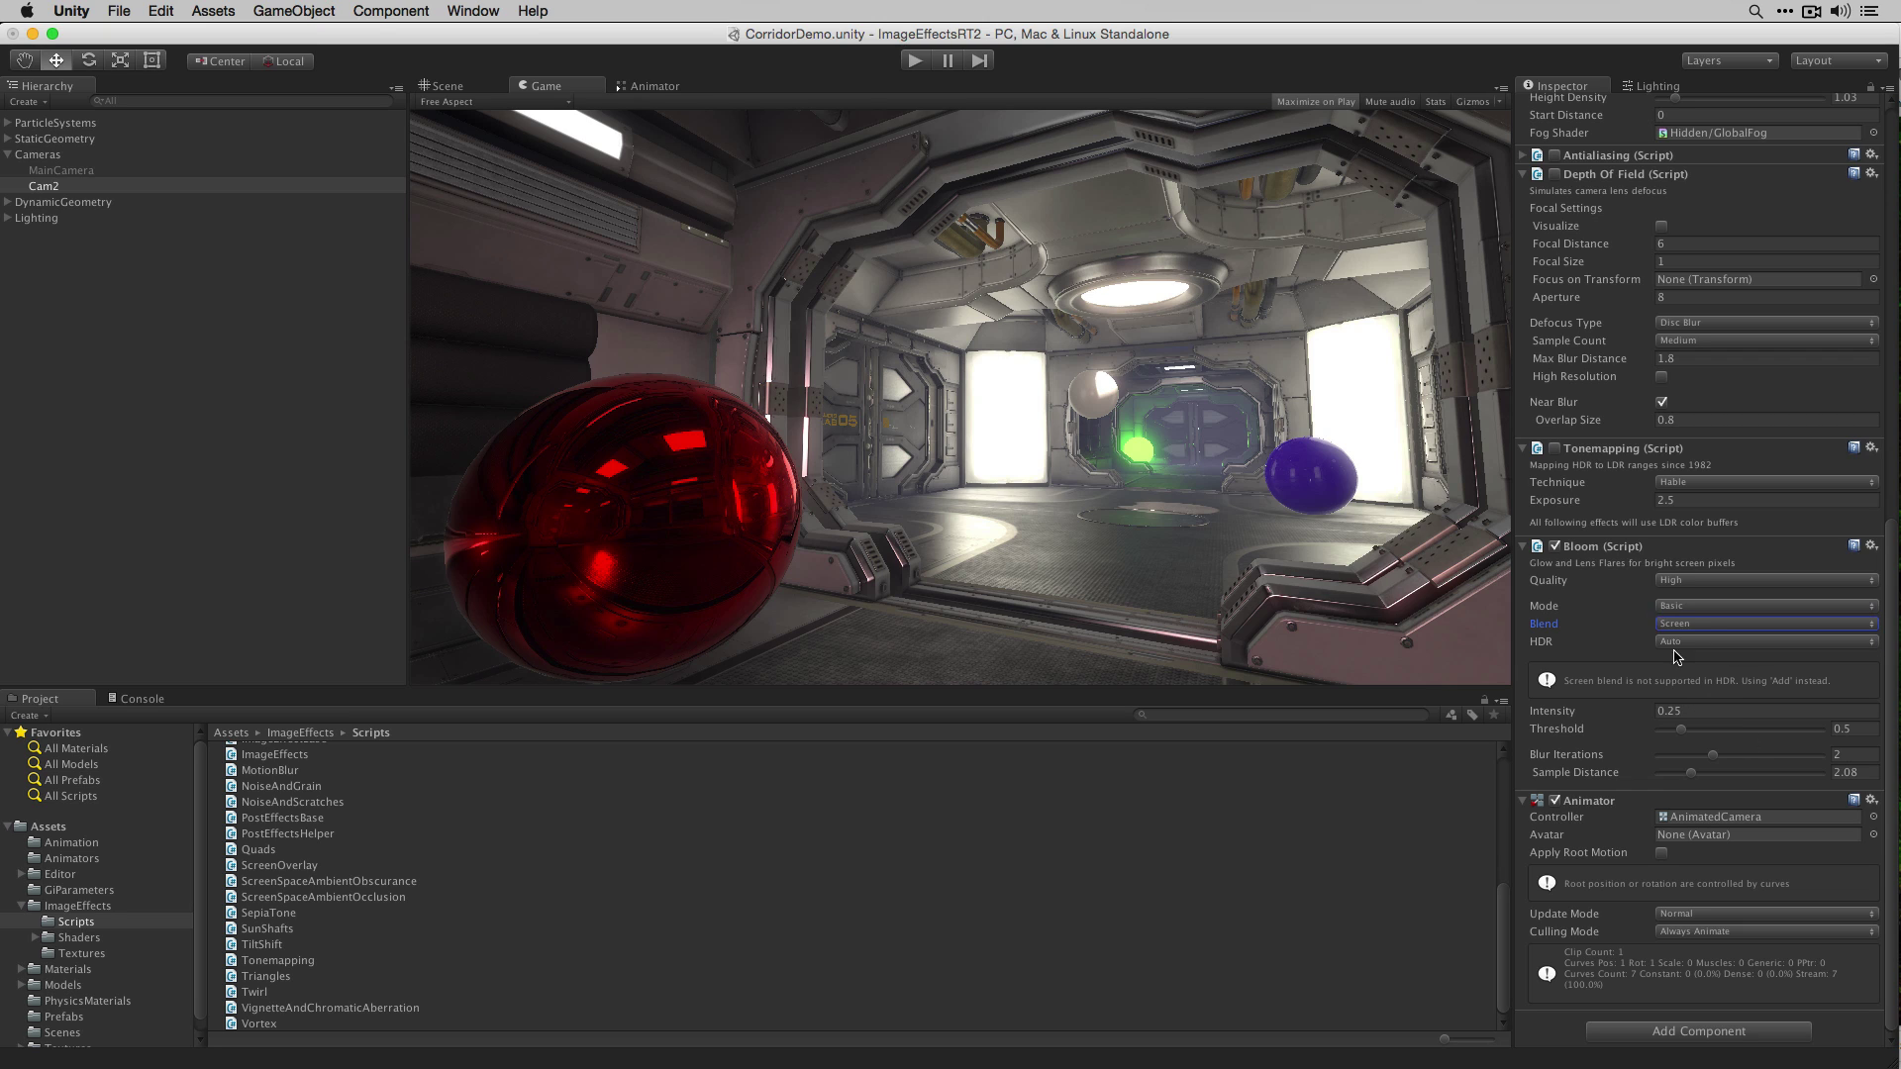
click(1700, 624)
click(1696, 641)
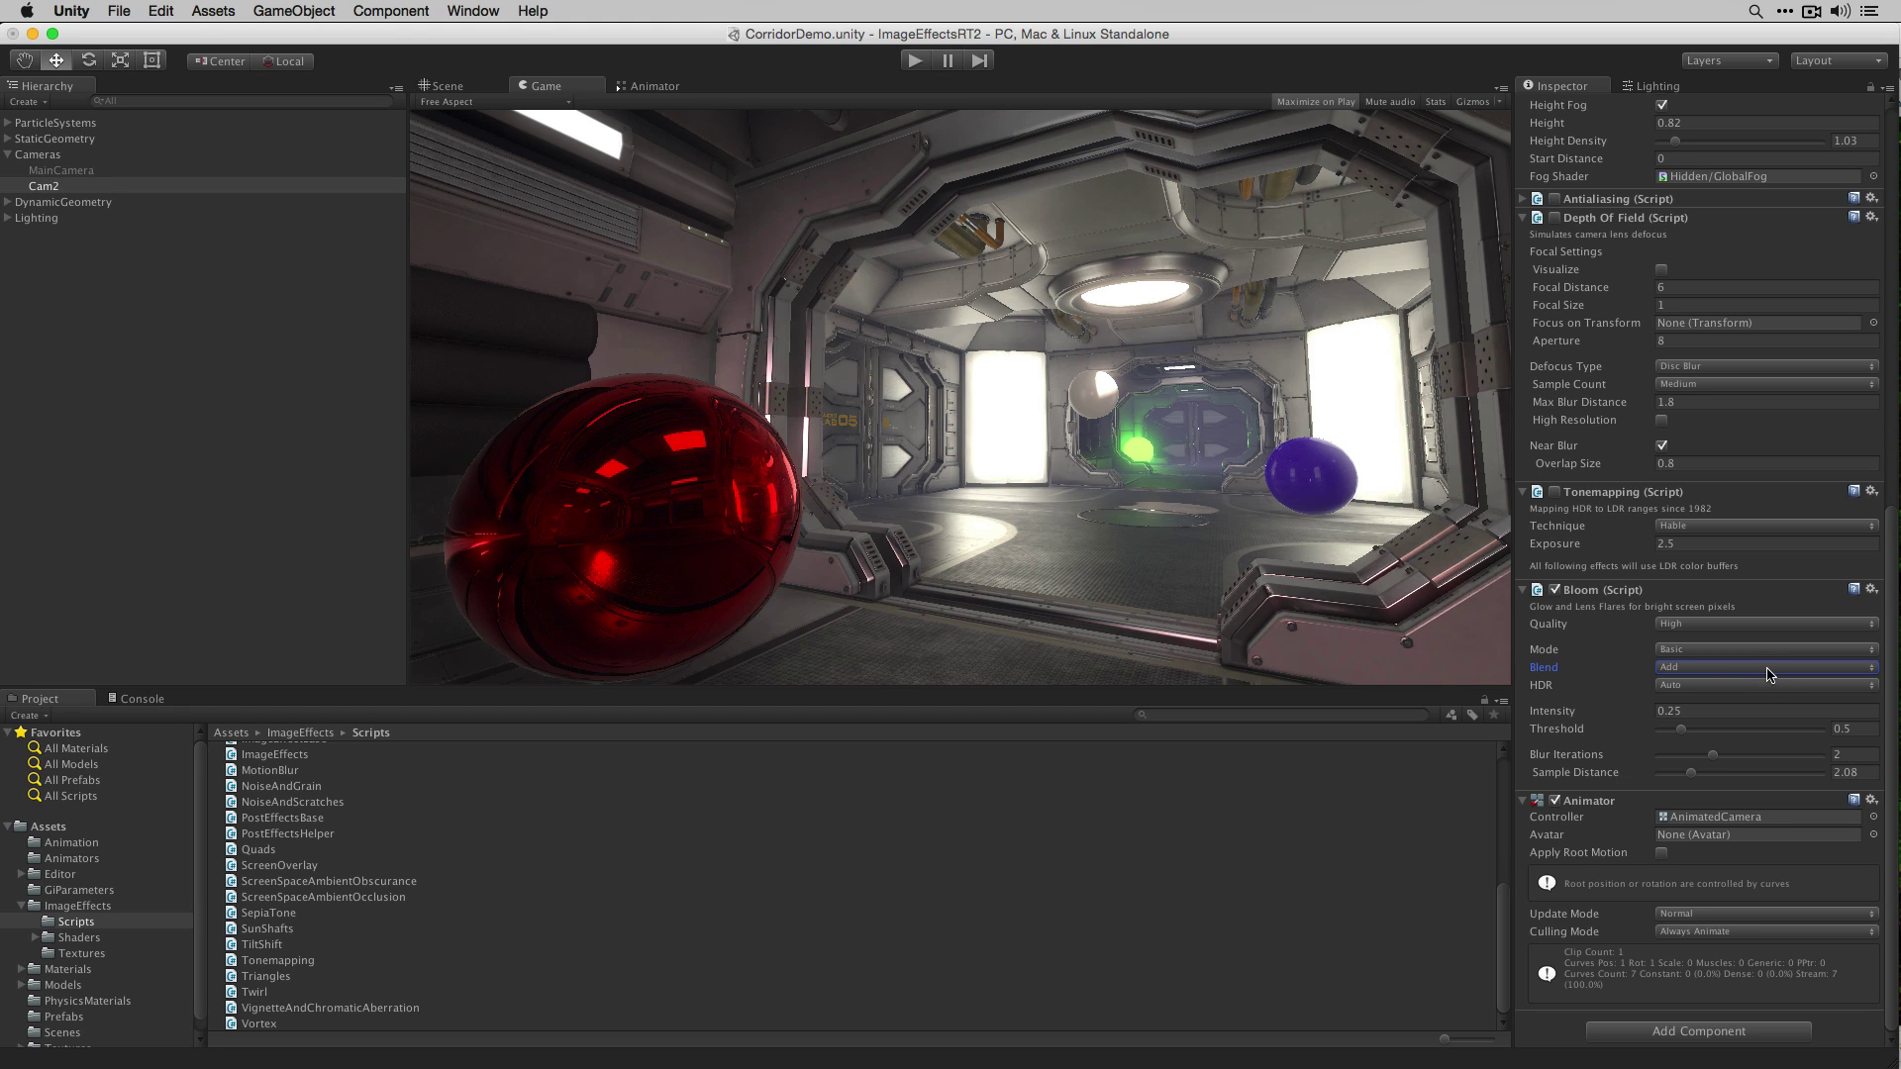
click(1715, 686)
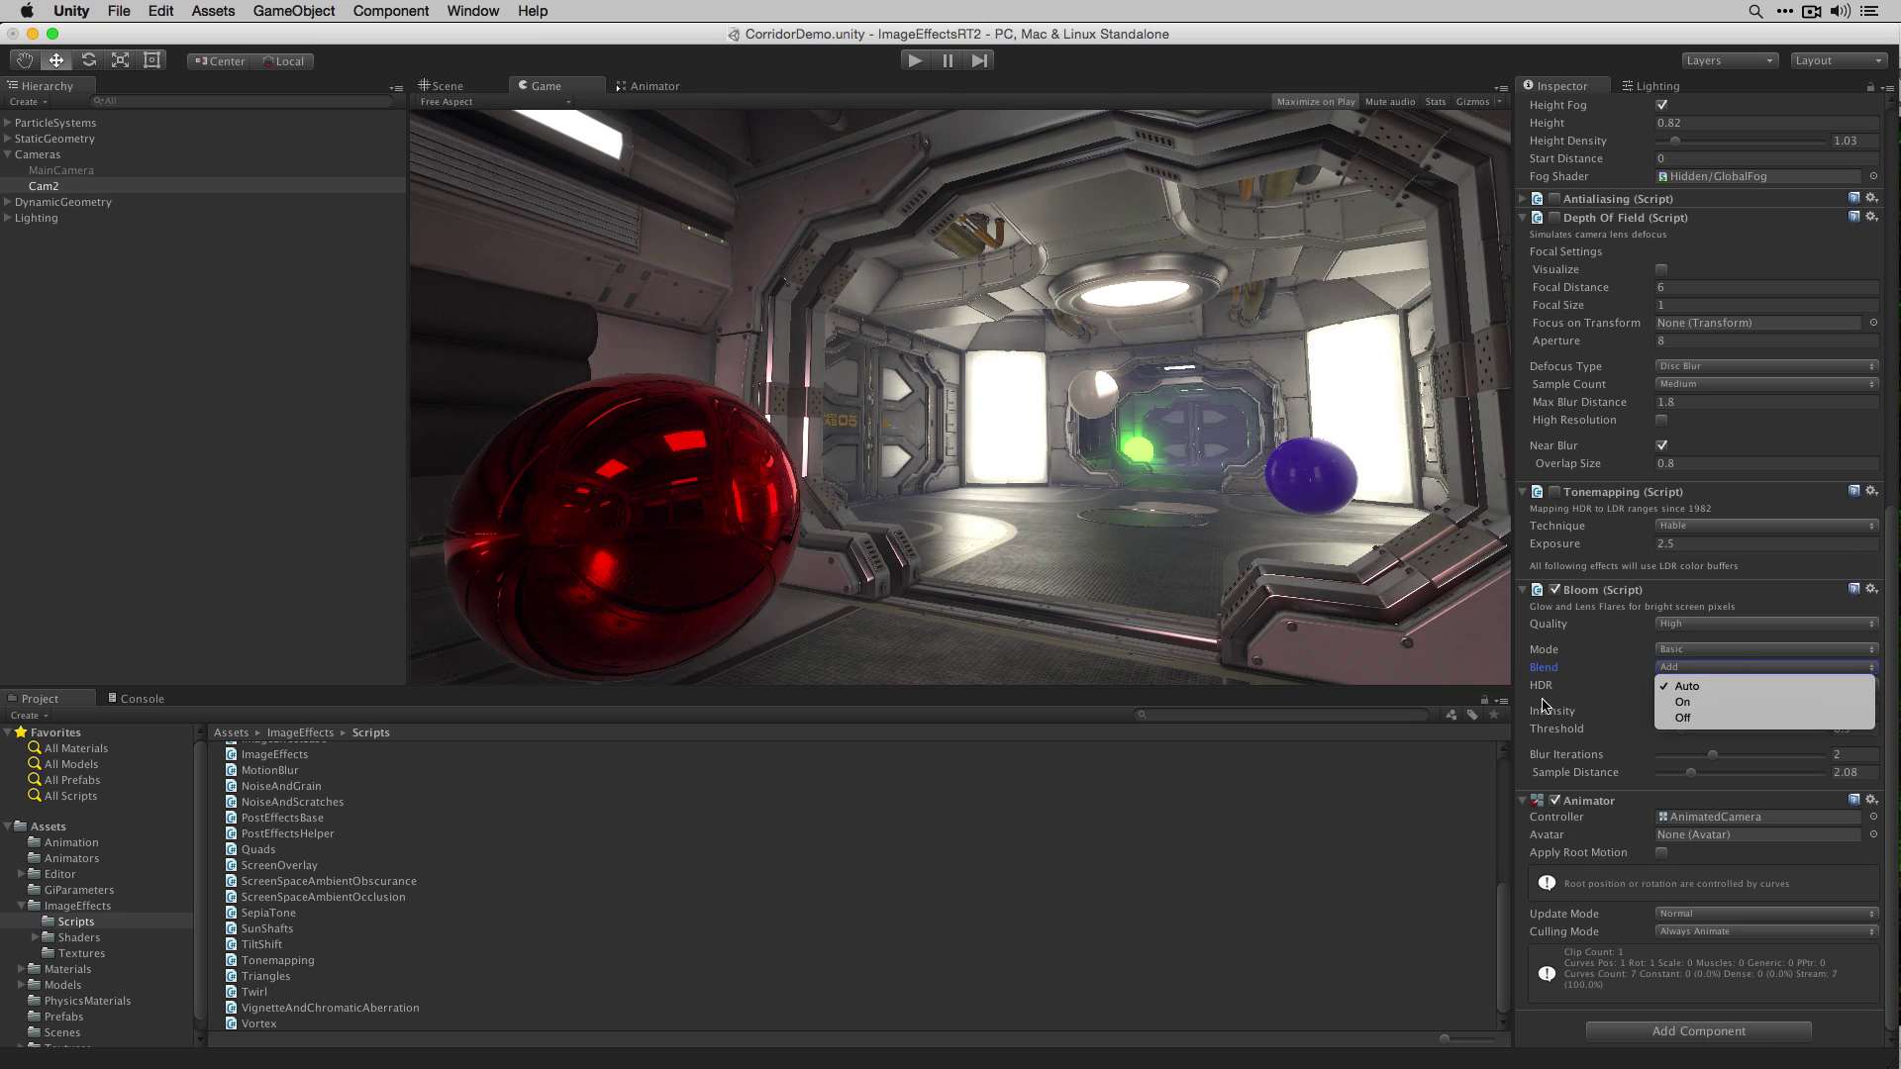
click(1686, 685)
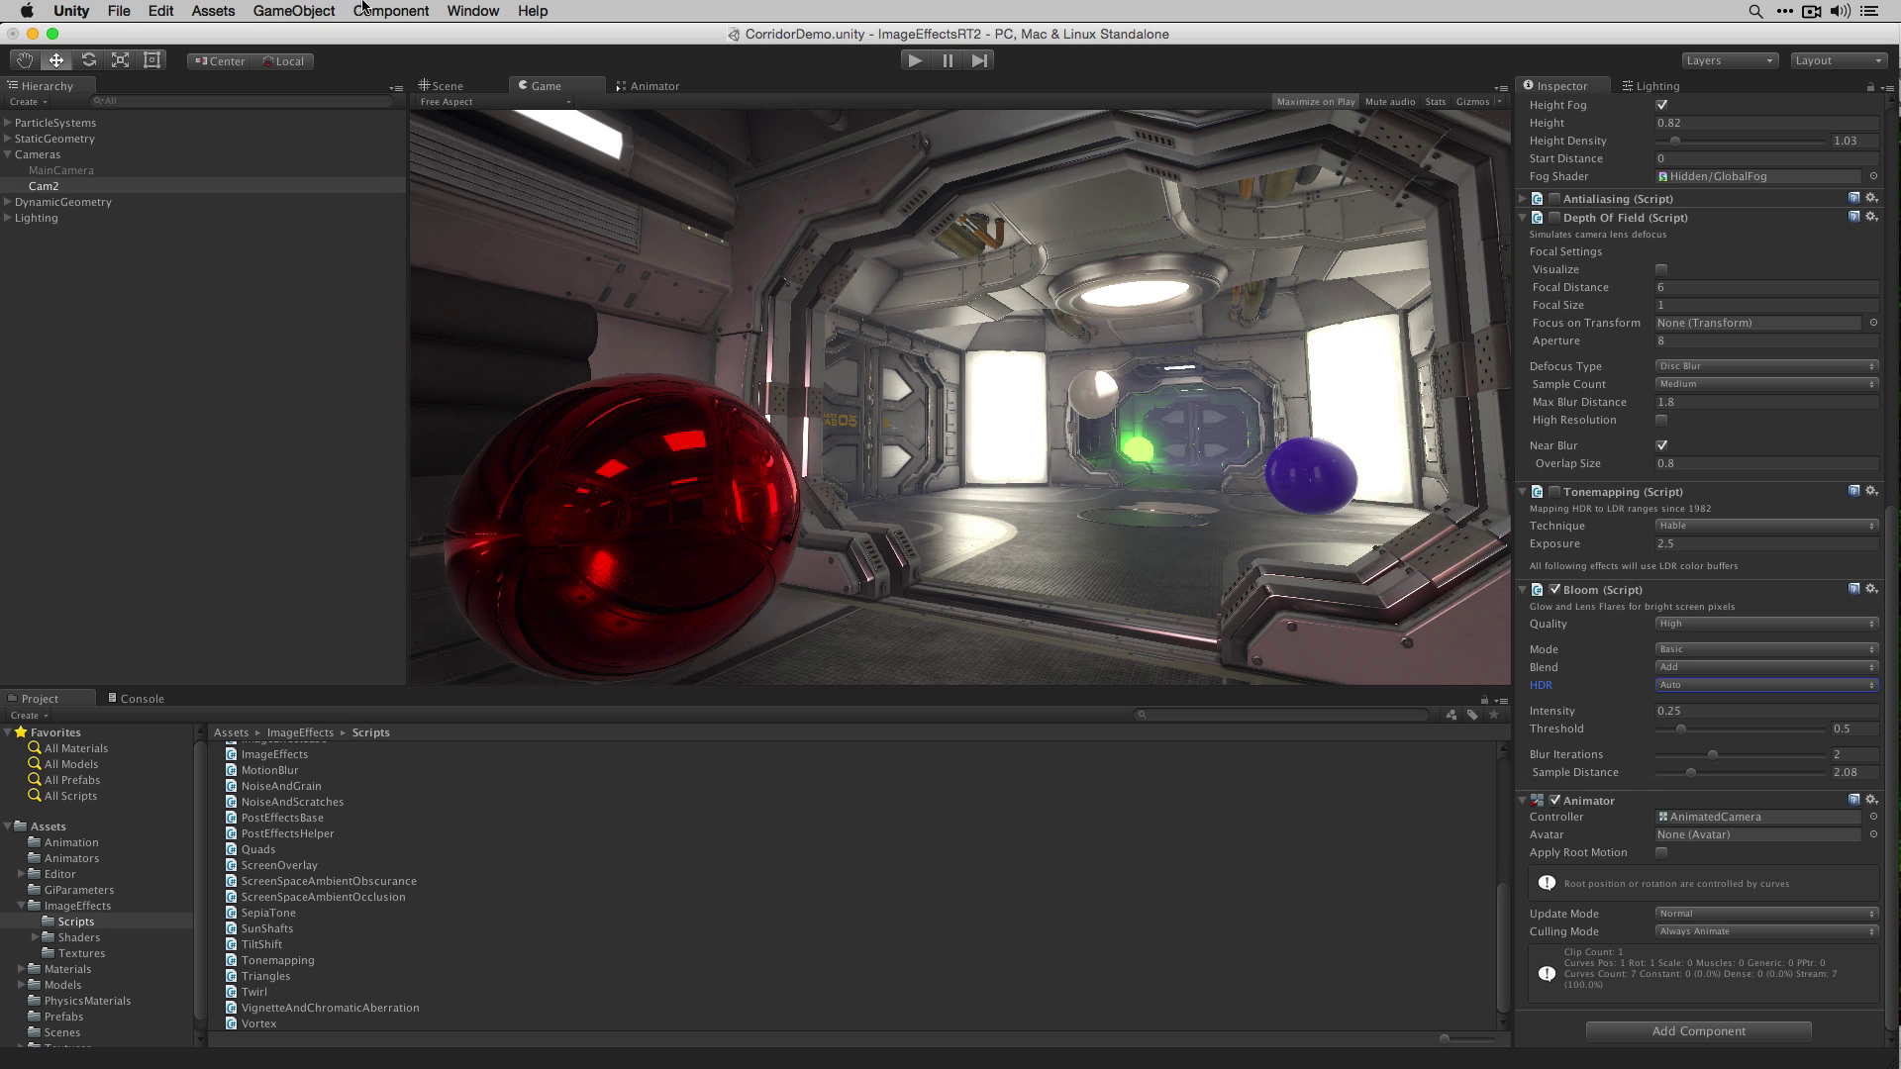
Step: Add the Vignette and Chromatic Aberration image effect to Cam2 and move it up above the Animator component
click(362, 8)
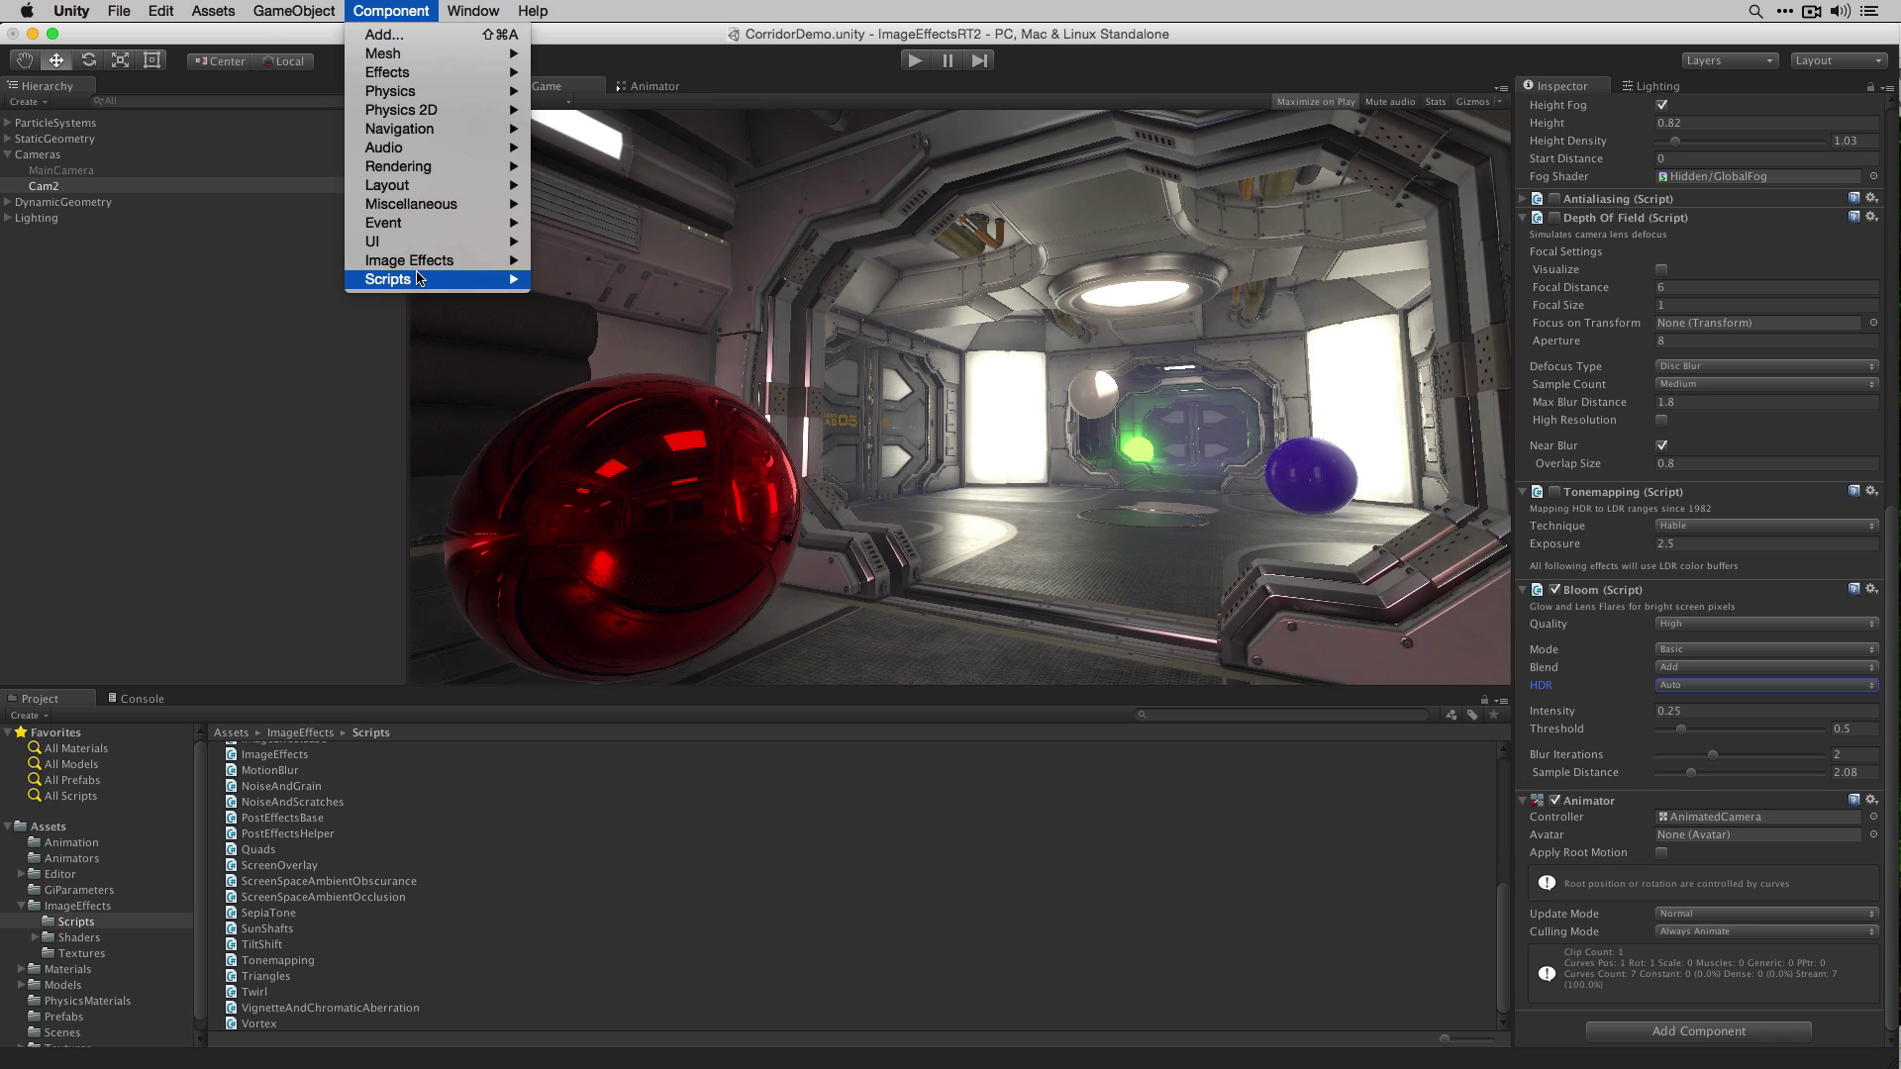
mouse_move(420, 263)
mouse_move(653, 320)
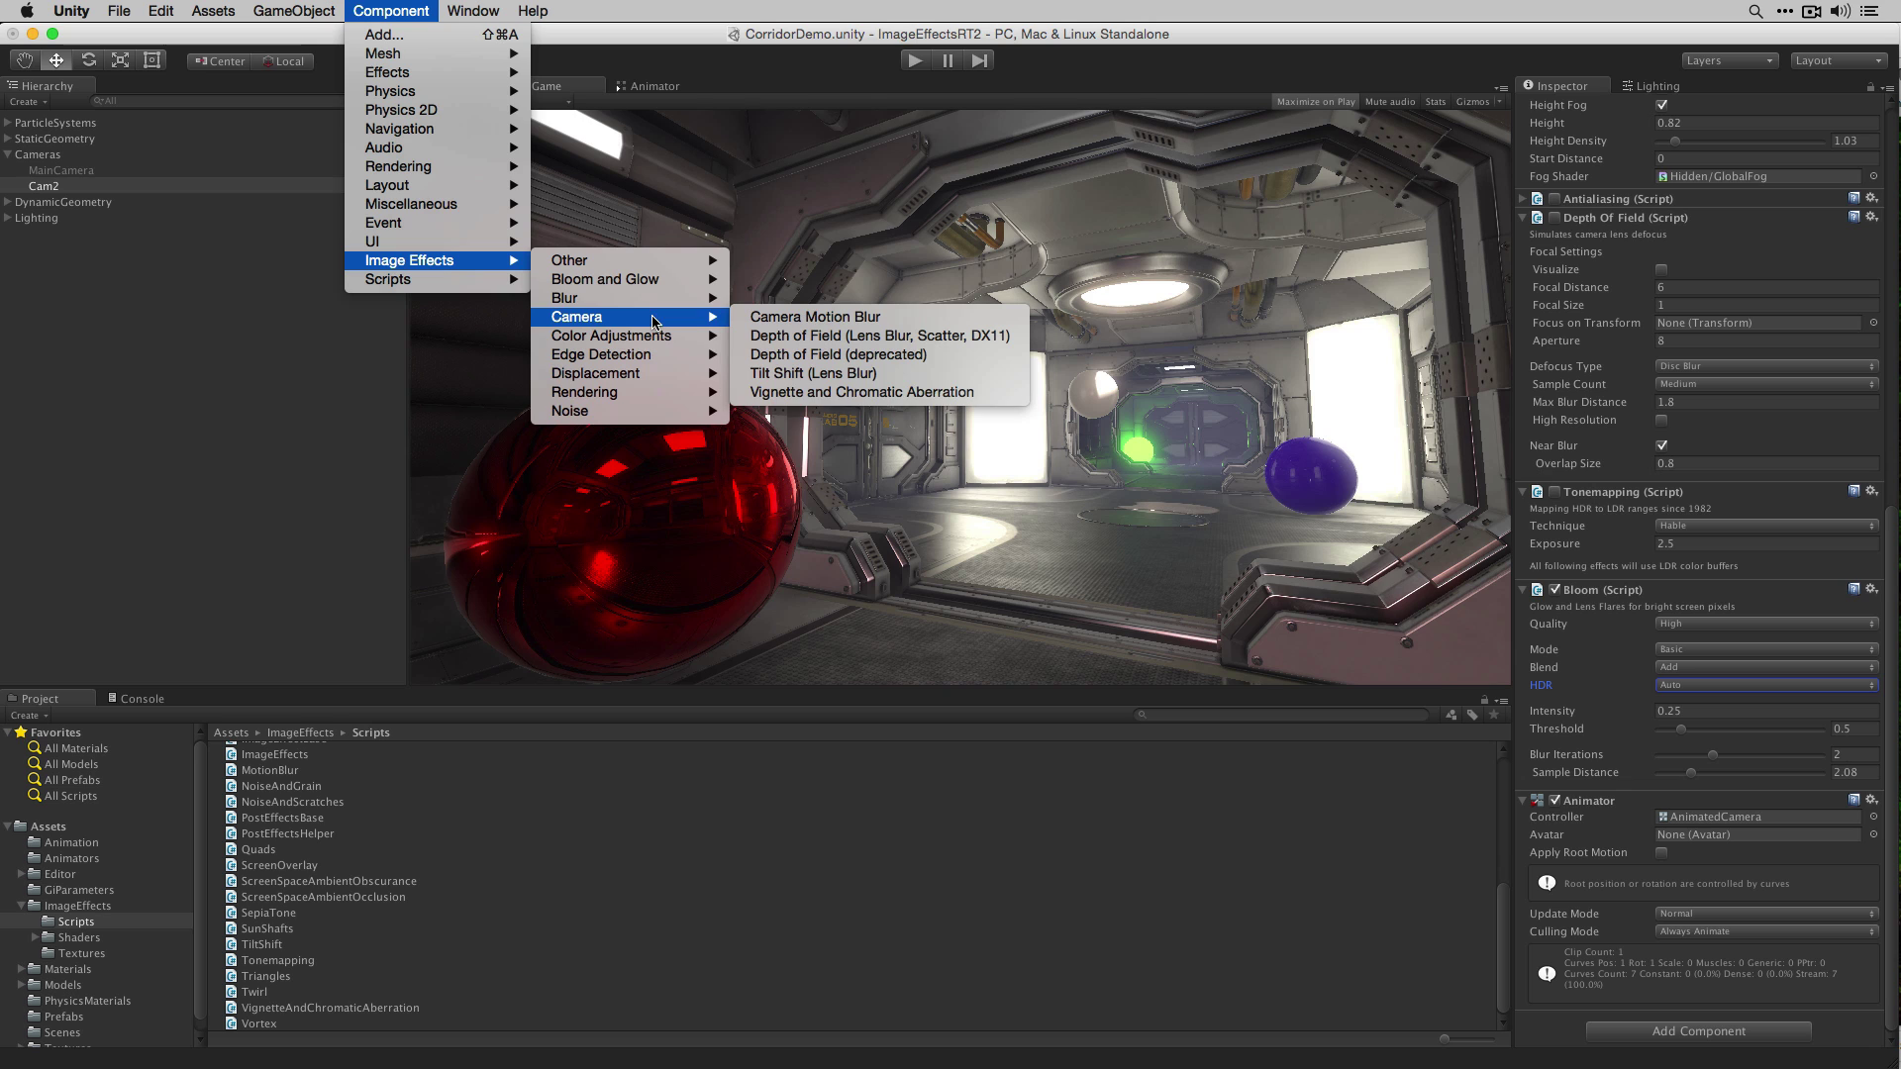
click(1001, 395)
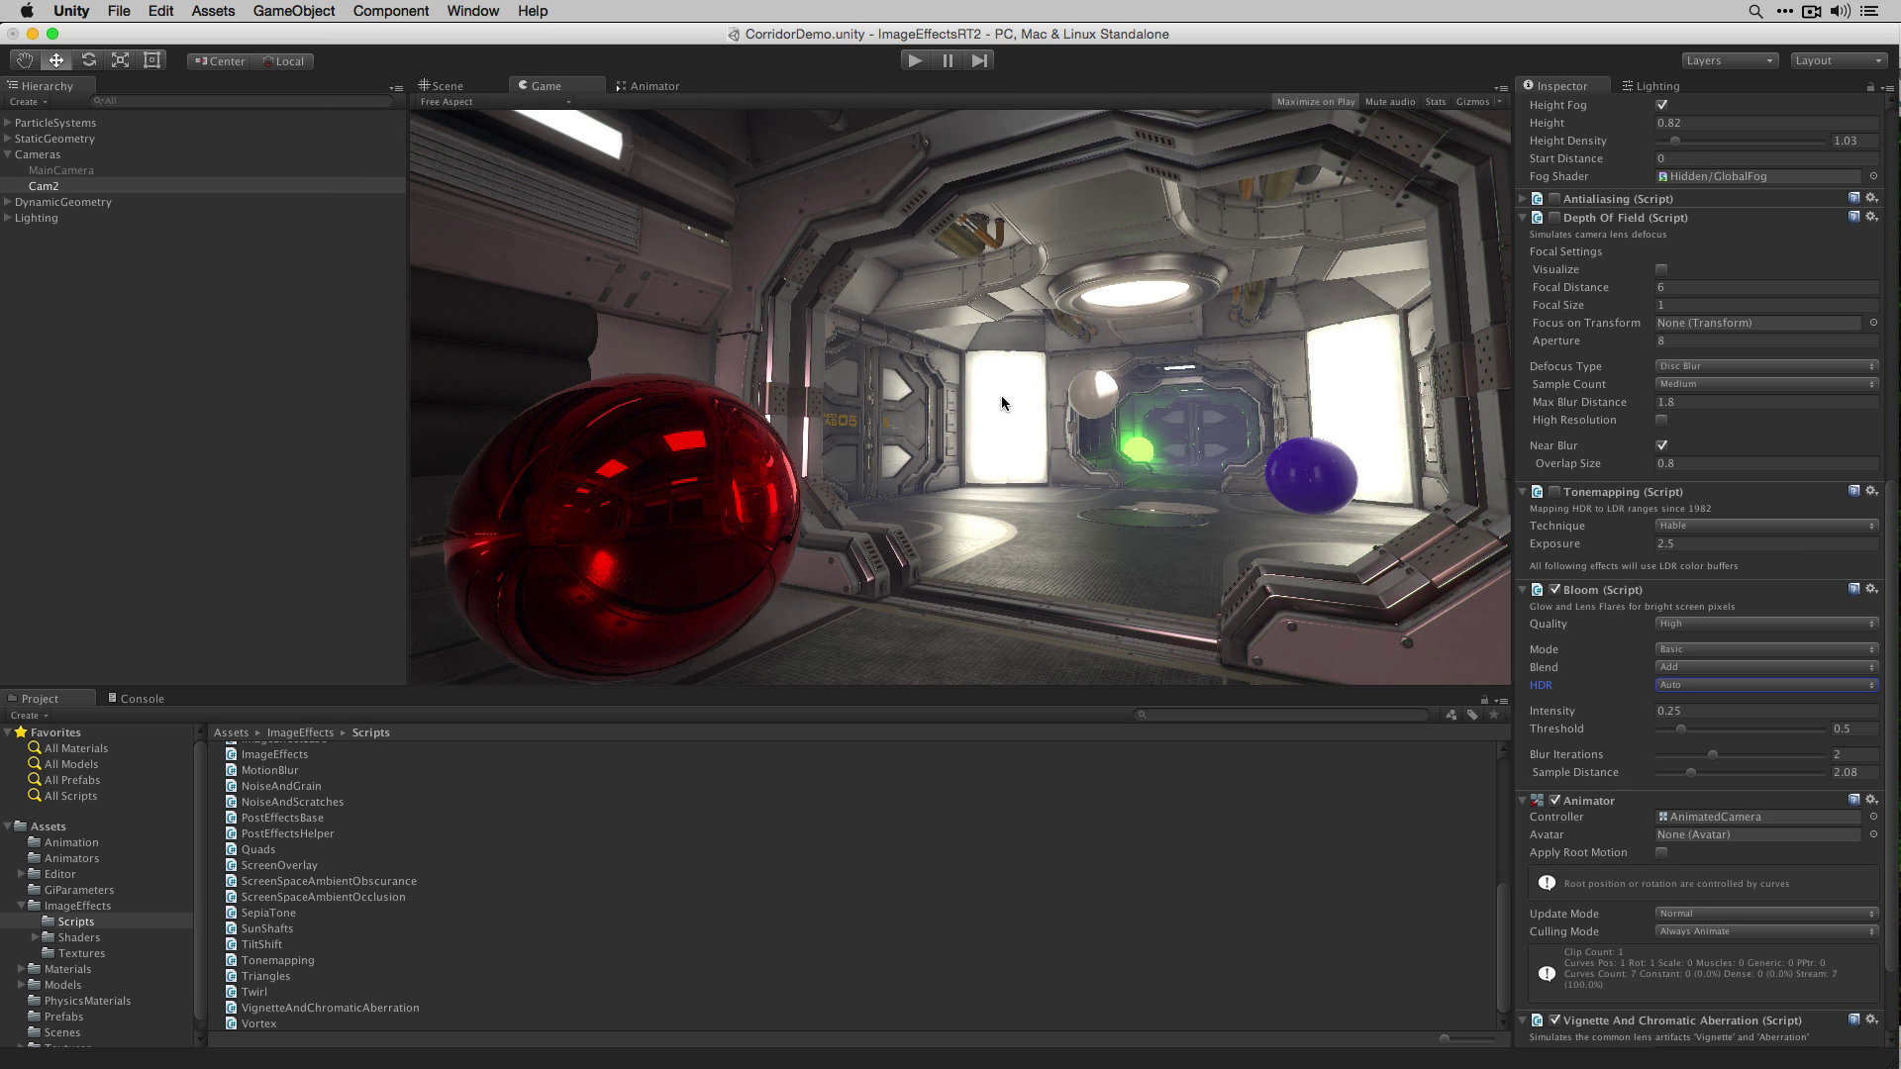
scroll(1678, 624, down, 3)
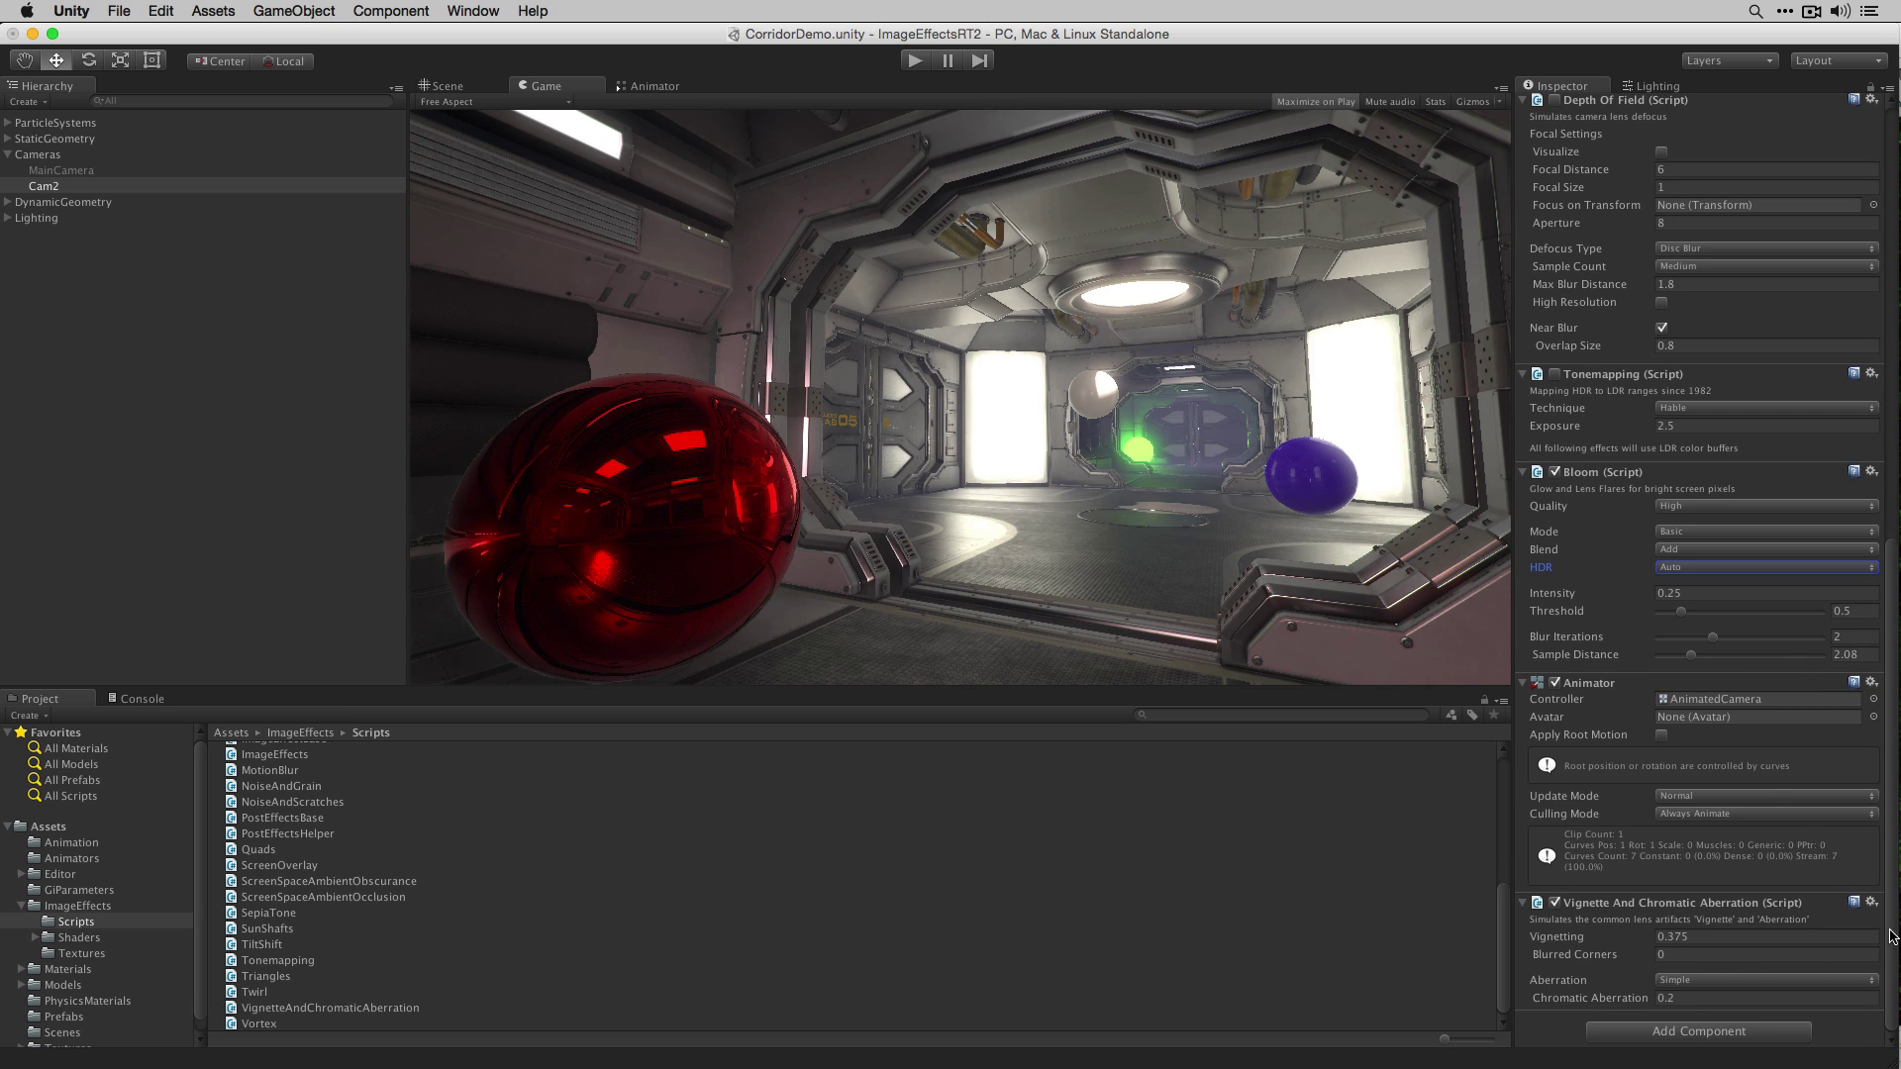
click(1871, 902)
click(1833, 964)
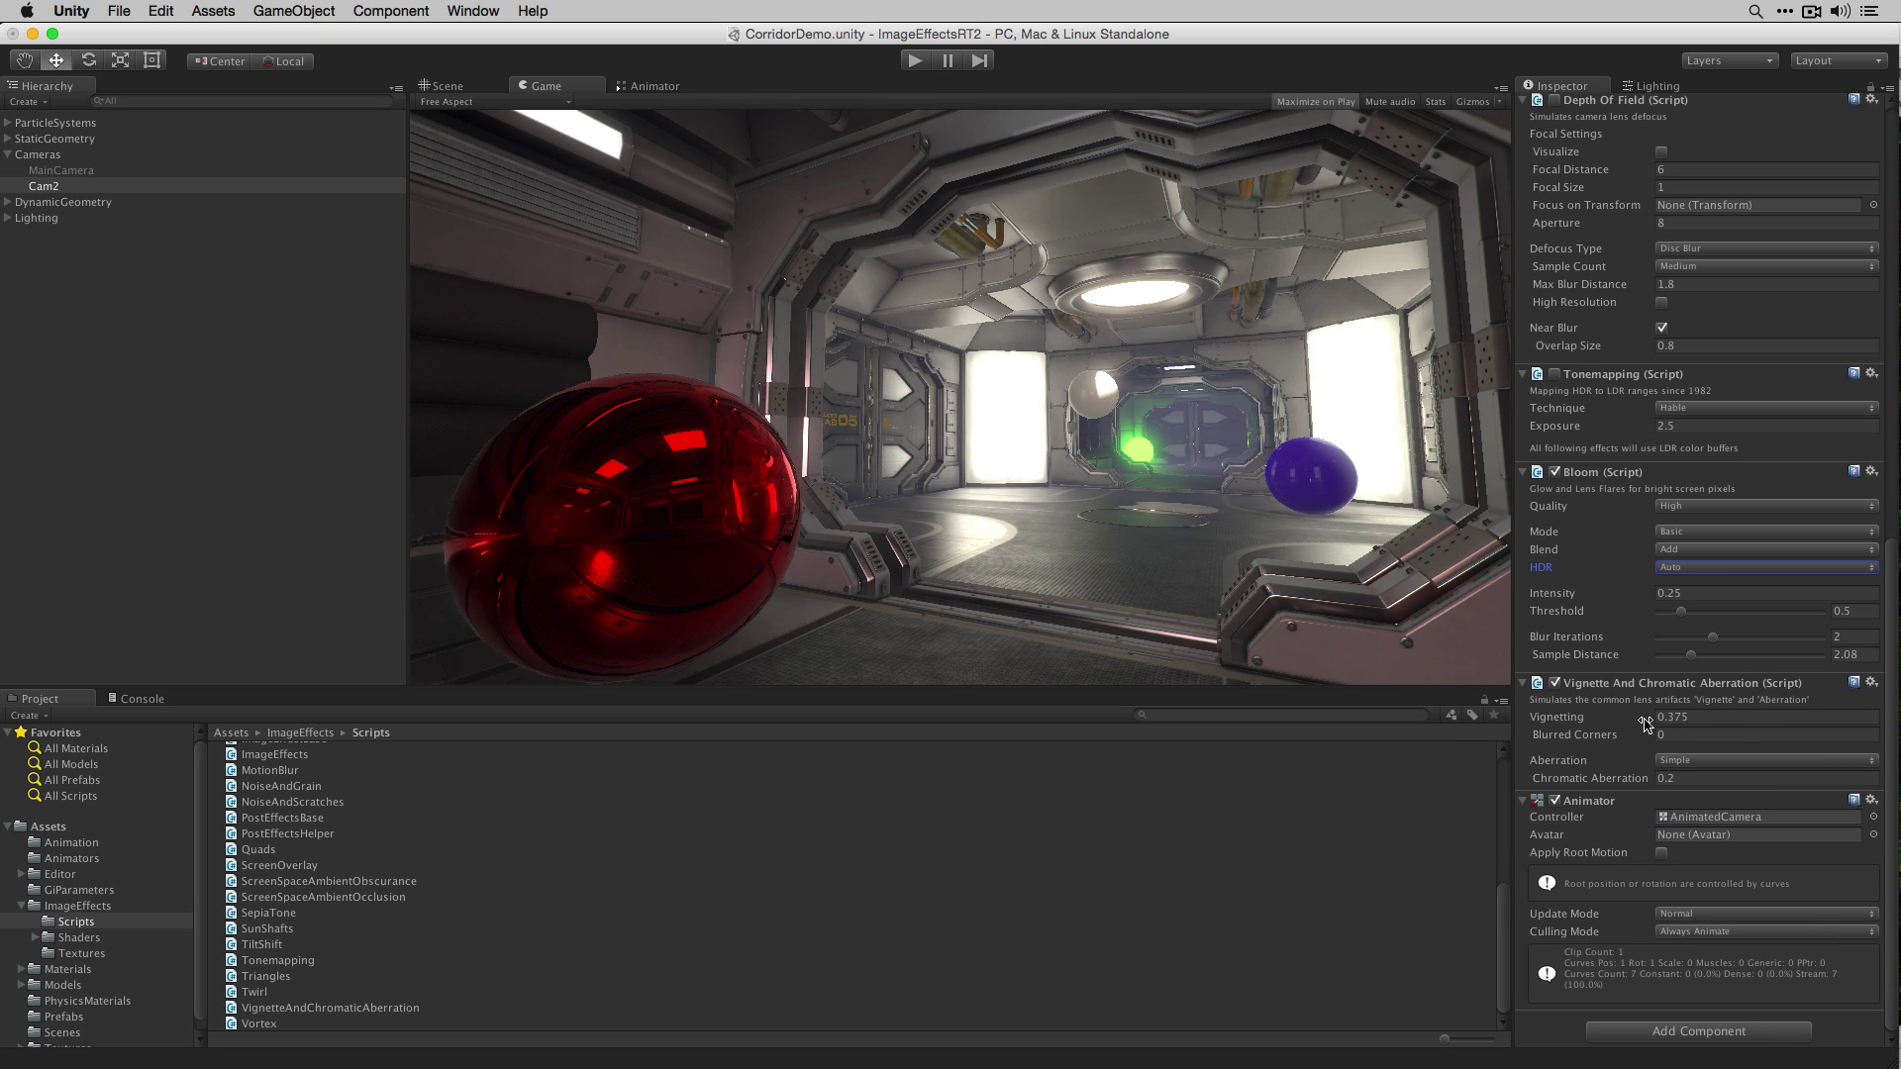
Step: Try Vignetting values of 25.6 and 5.05 and open the ImageEffects Textures folder
drag(1646, 720, 1757, 834)
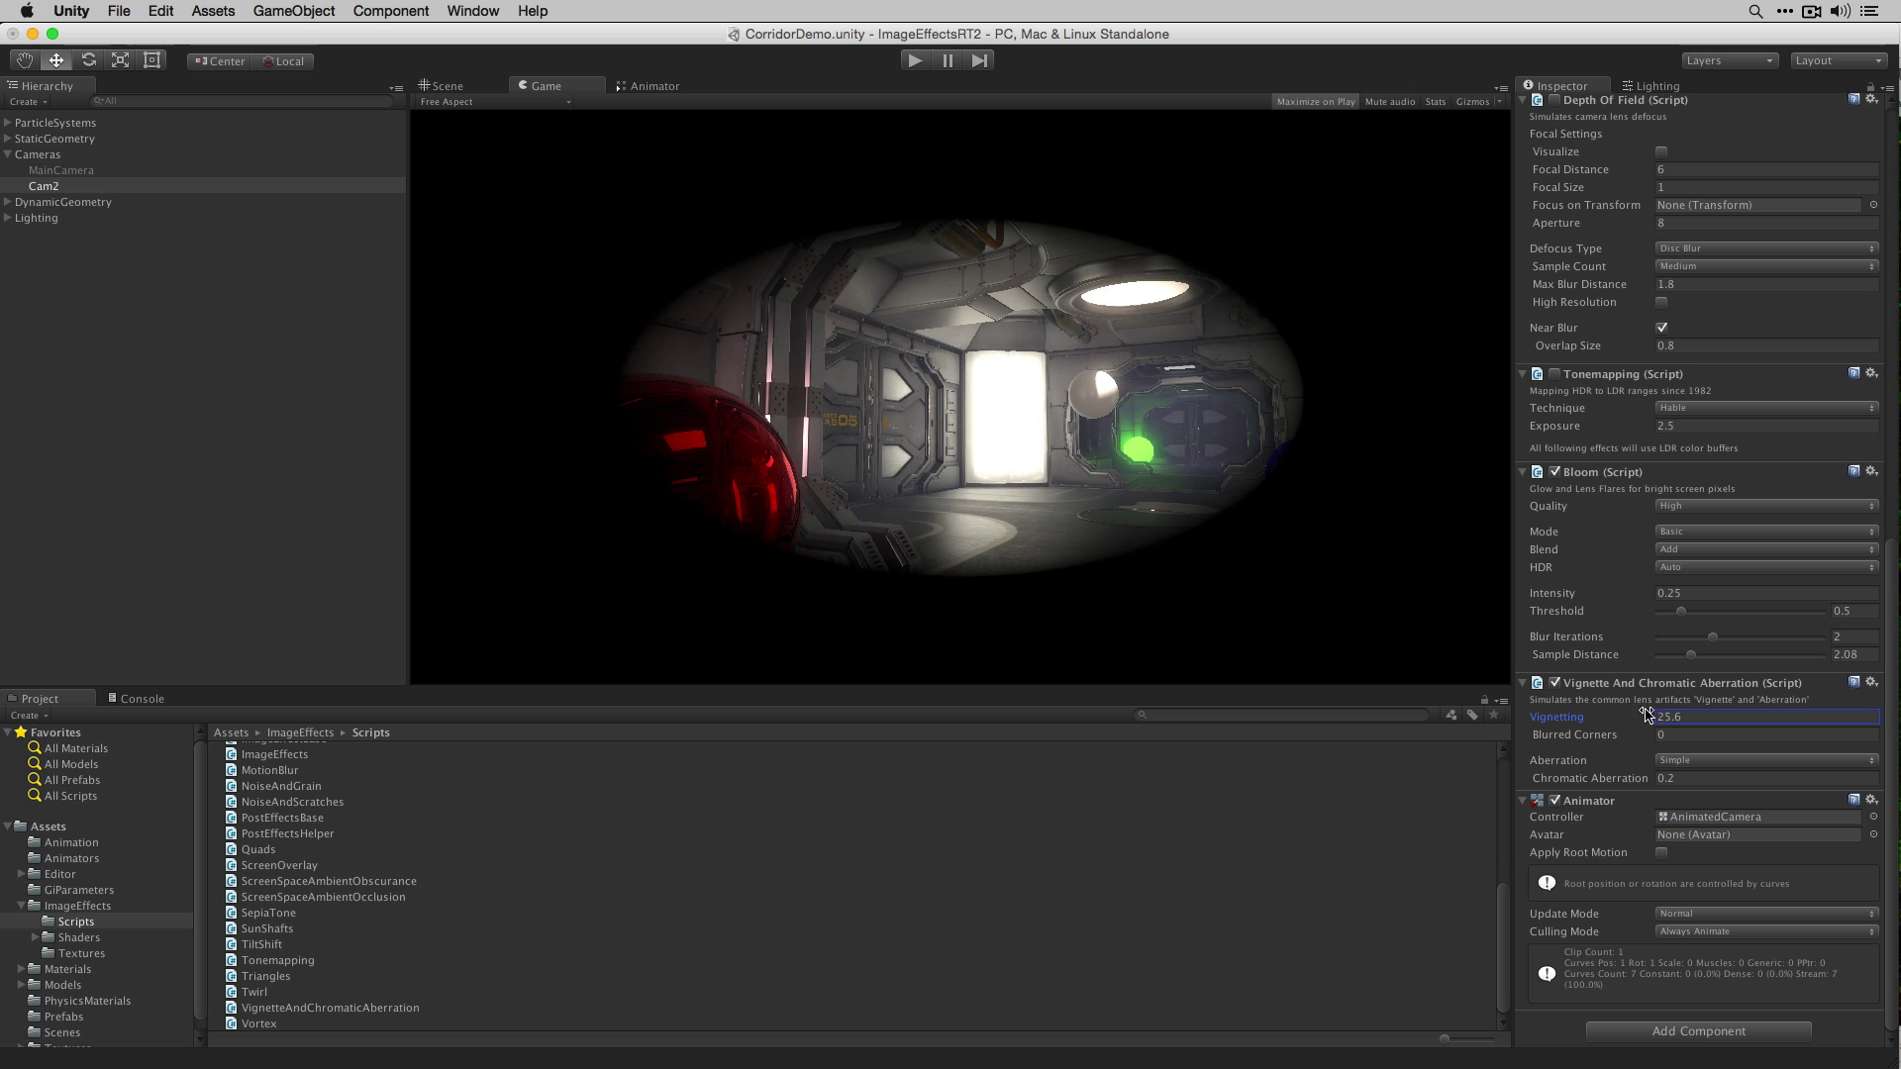
drag(1648, 717, 1741, 967)
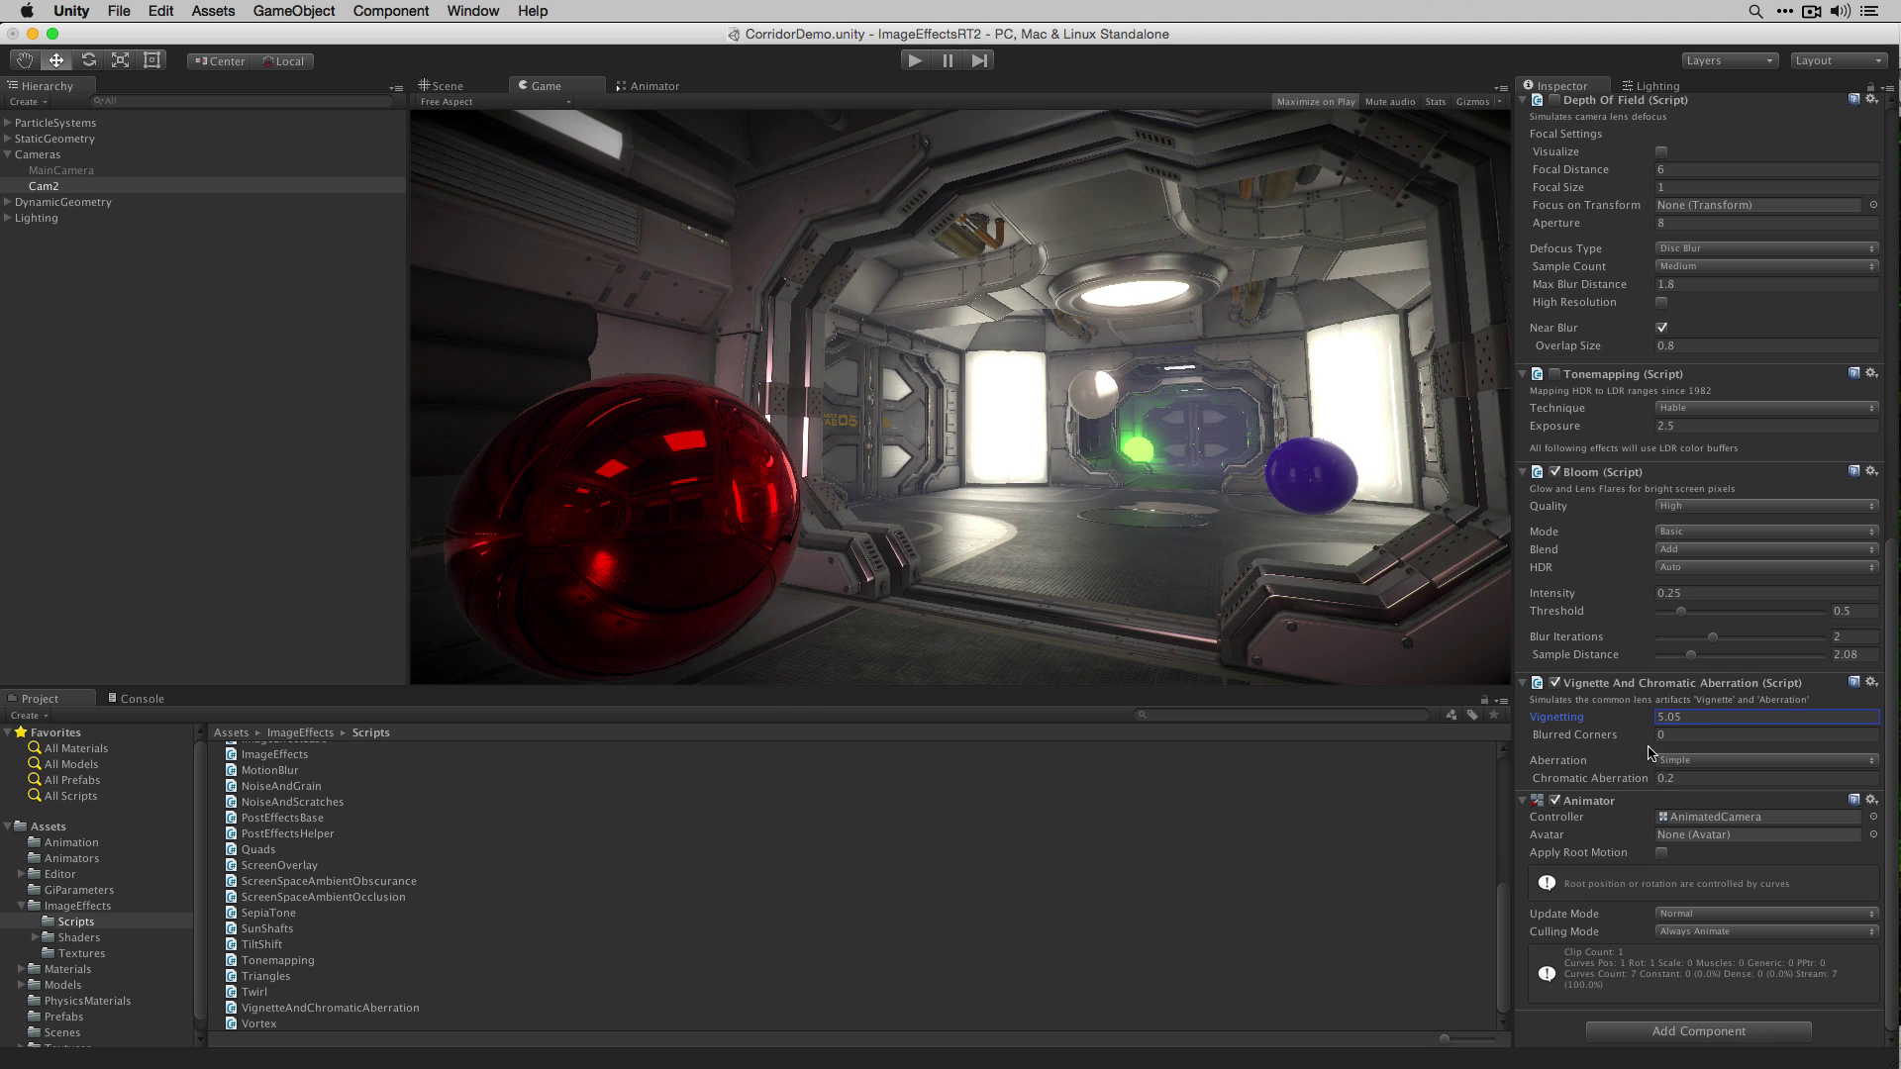
click(97, 948)
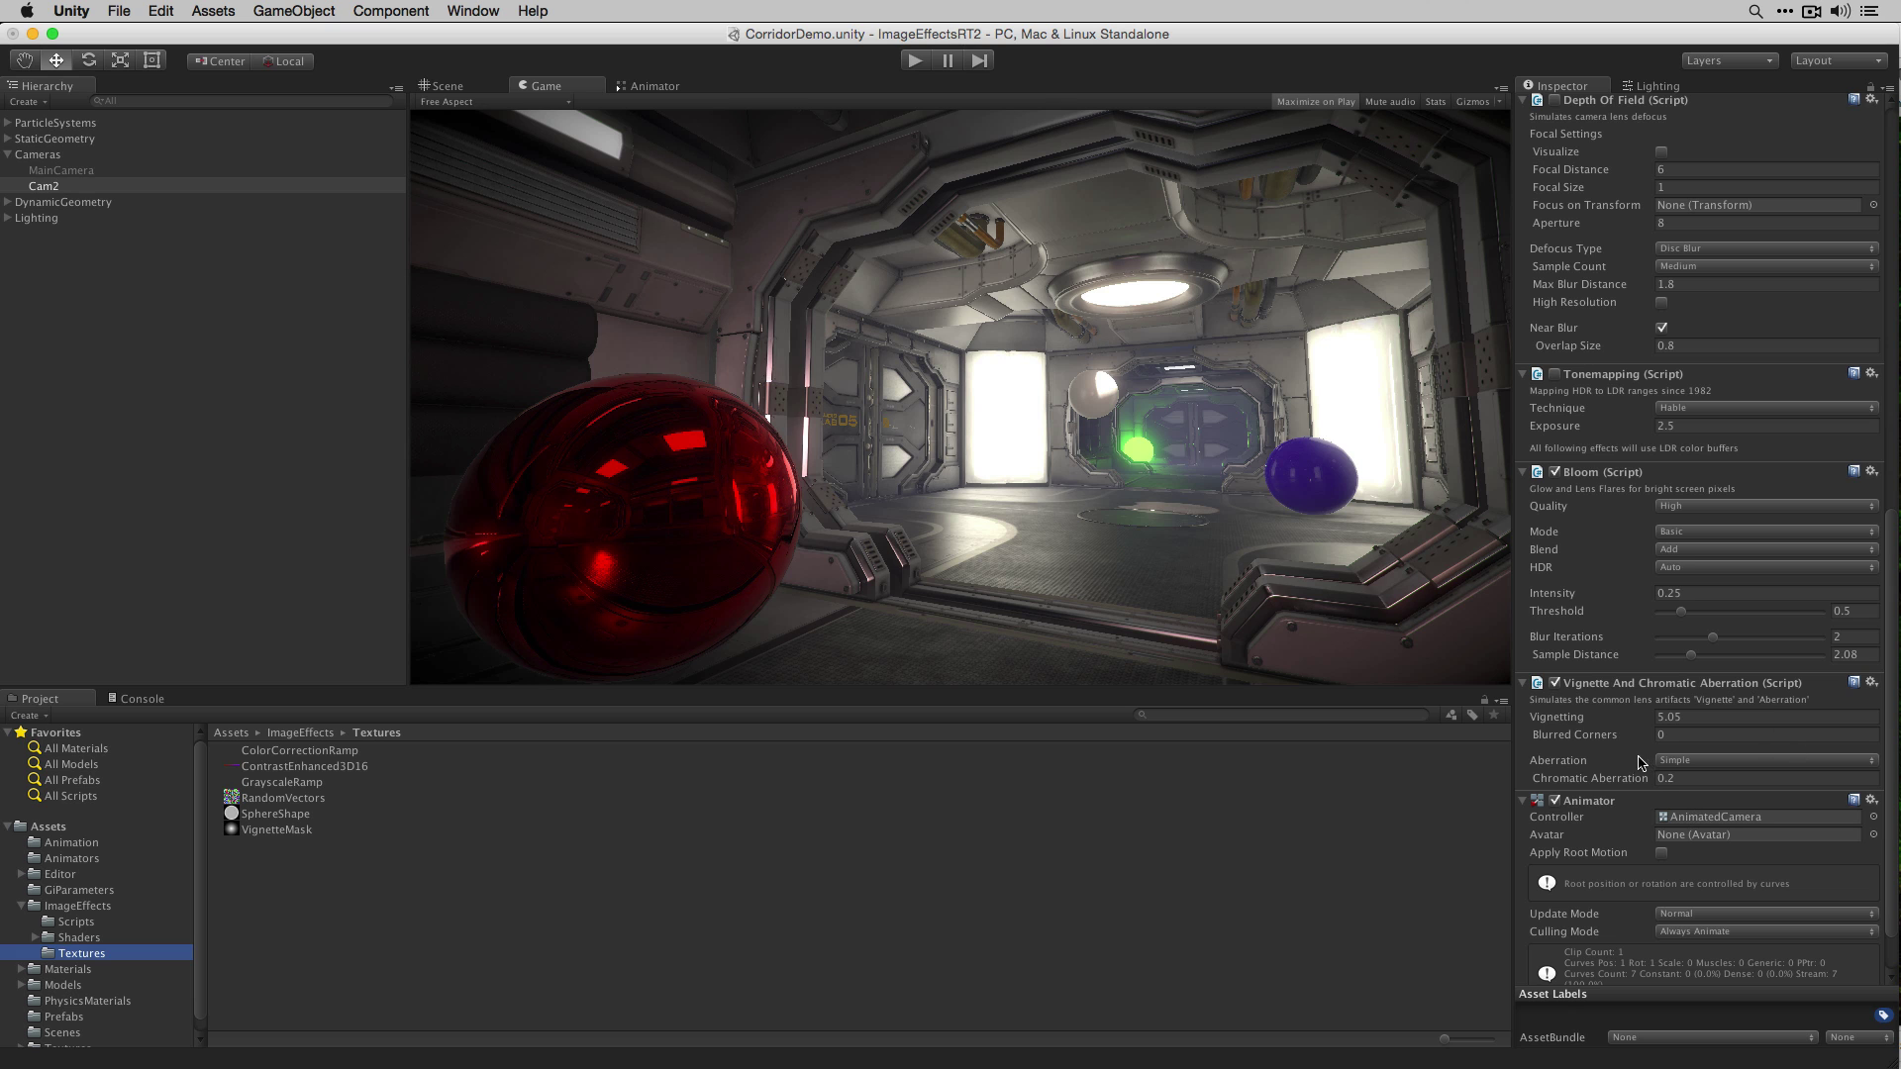
Step: Try Vignetting at lower and negative values such as 3.1, -0.5 and 0.2, and settle it at 3.36
click(1659, 717)
text(3.1)
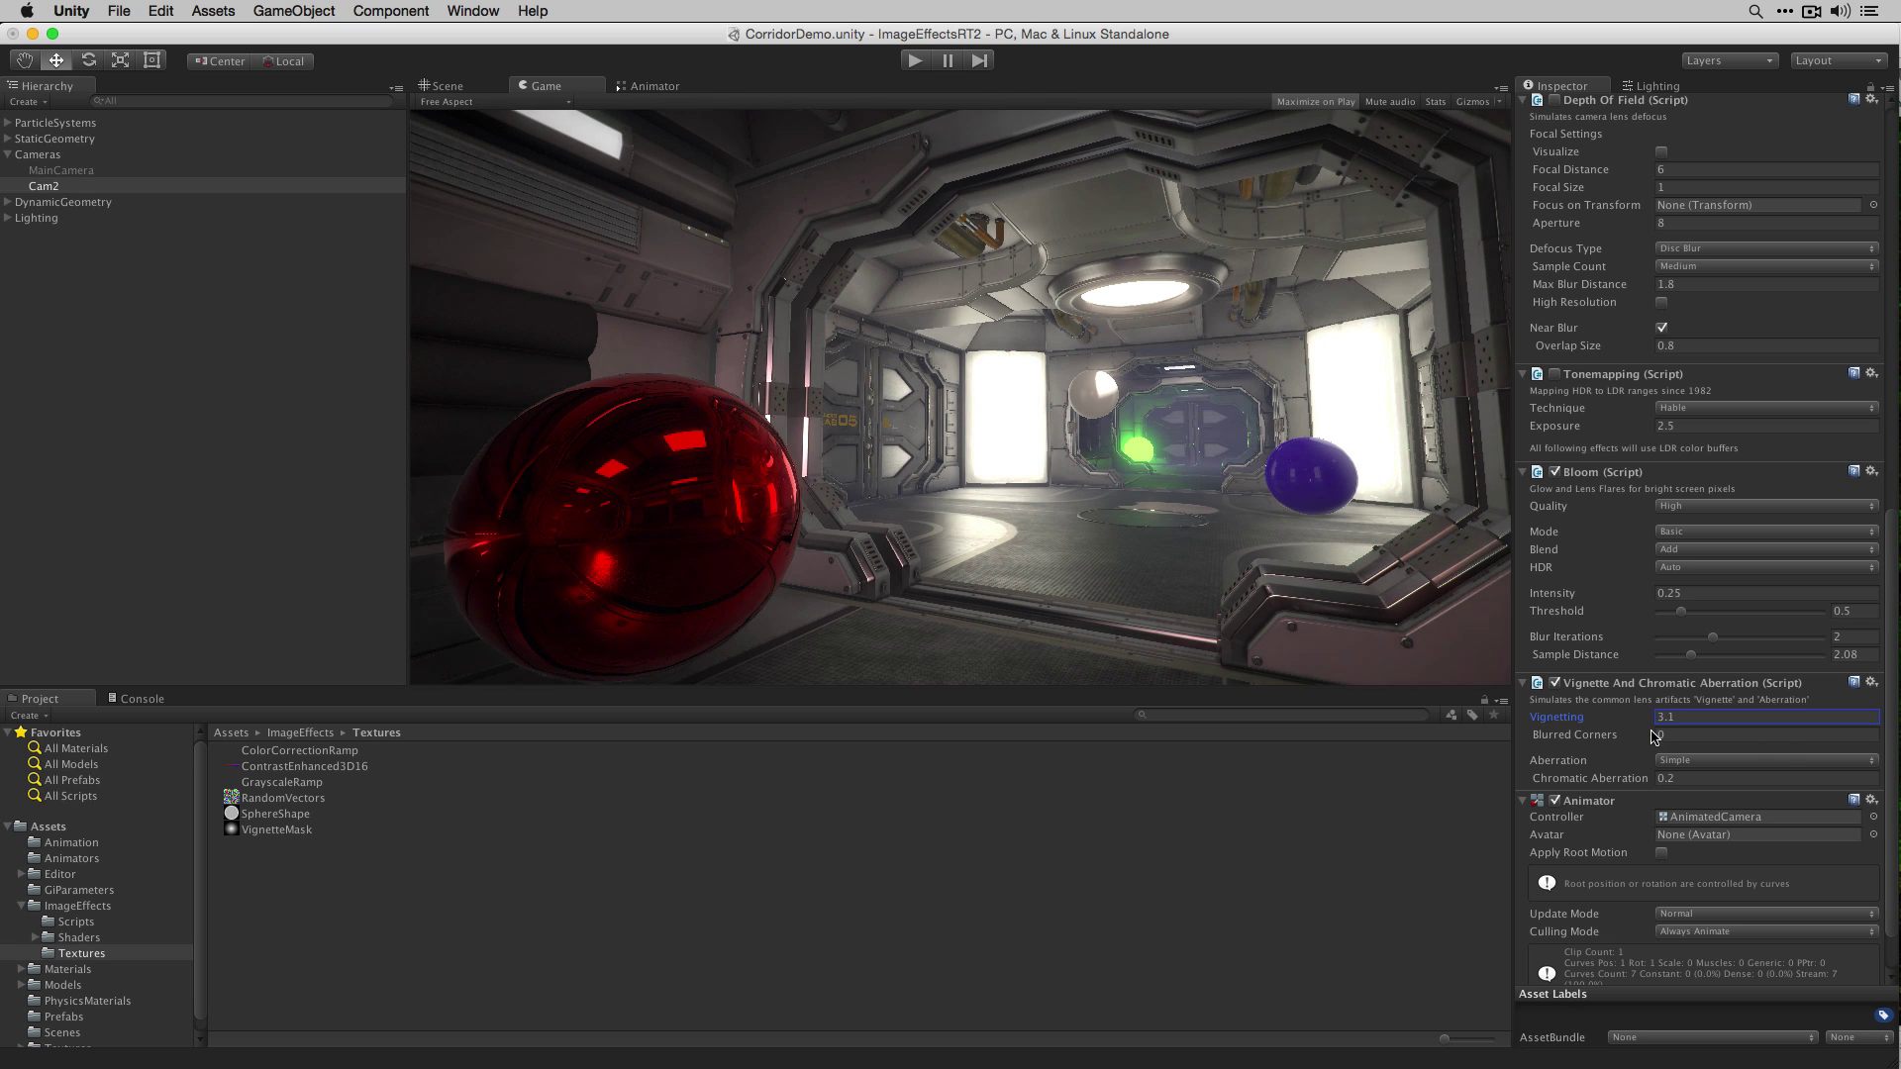
text(-0.5)
text(0.2)
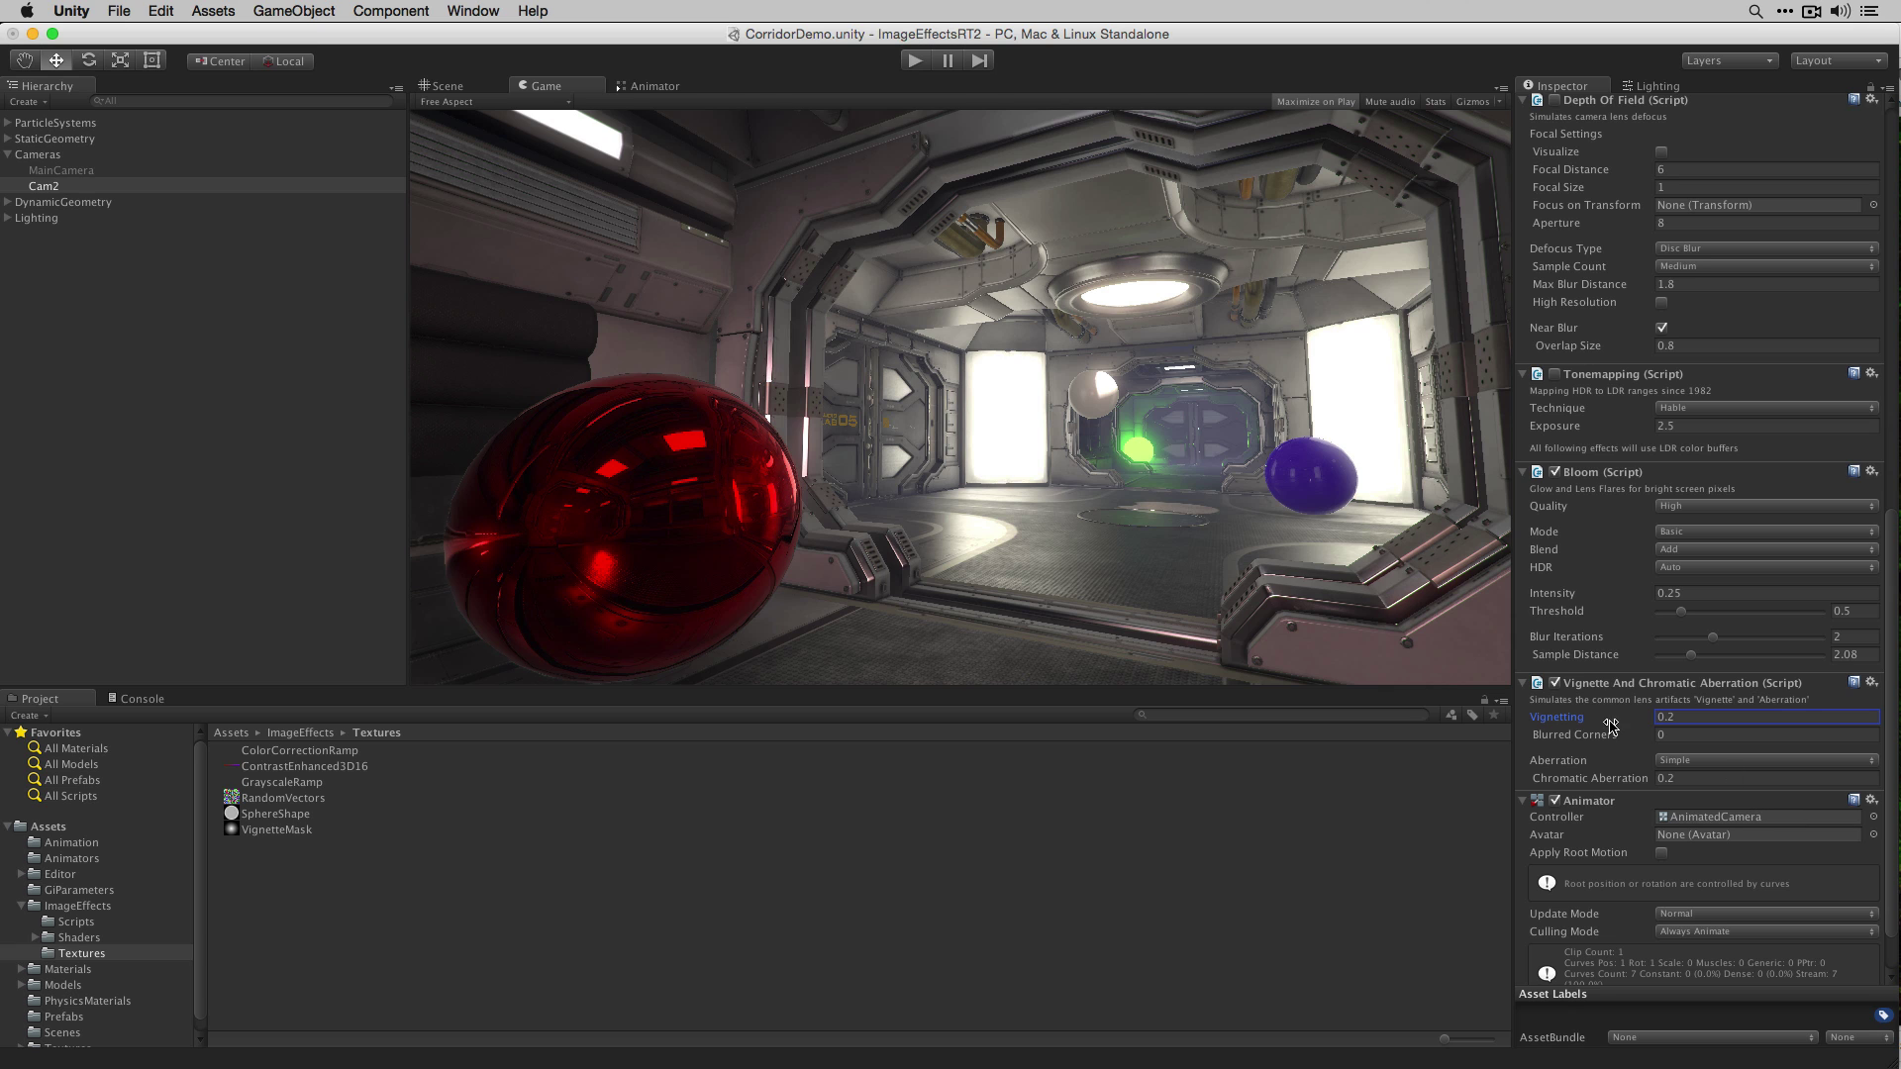
drag(1652, 720, 1647, 664)
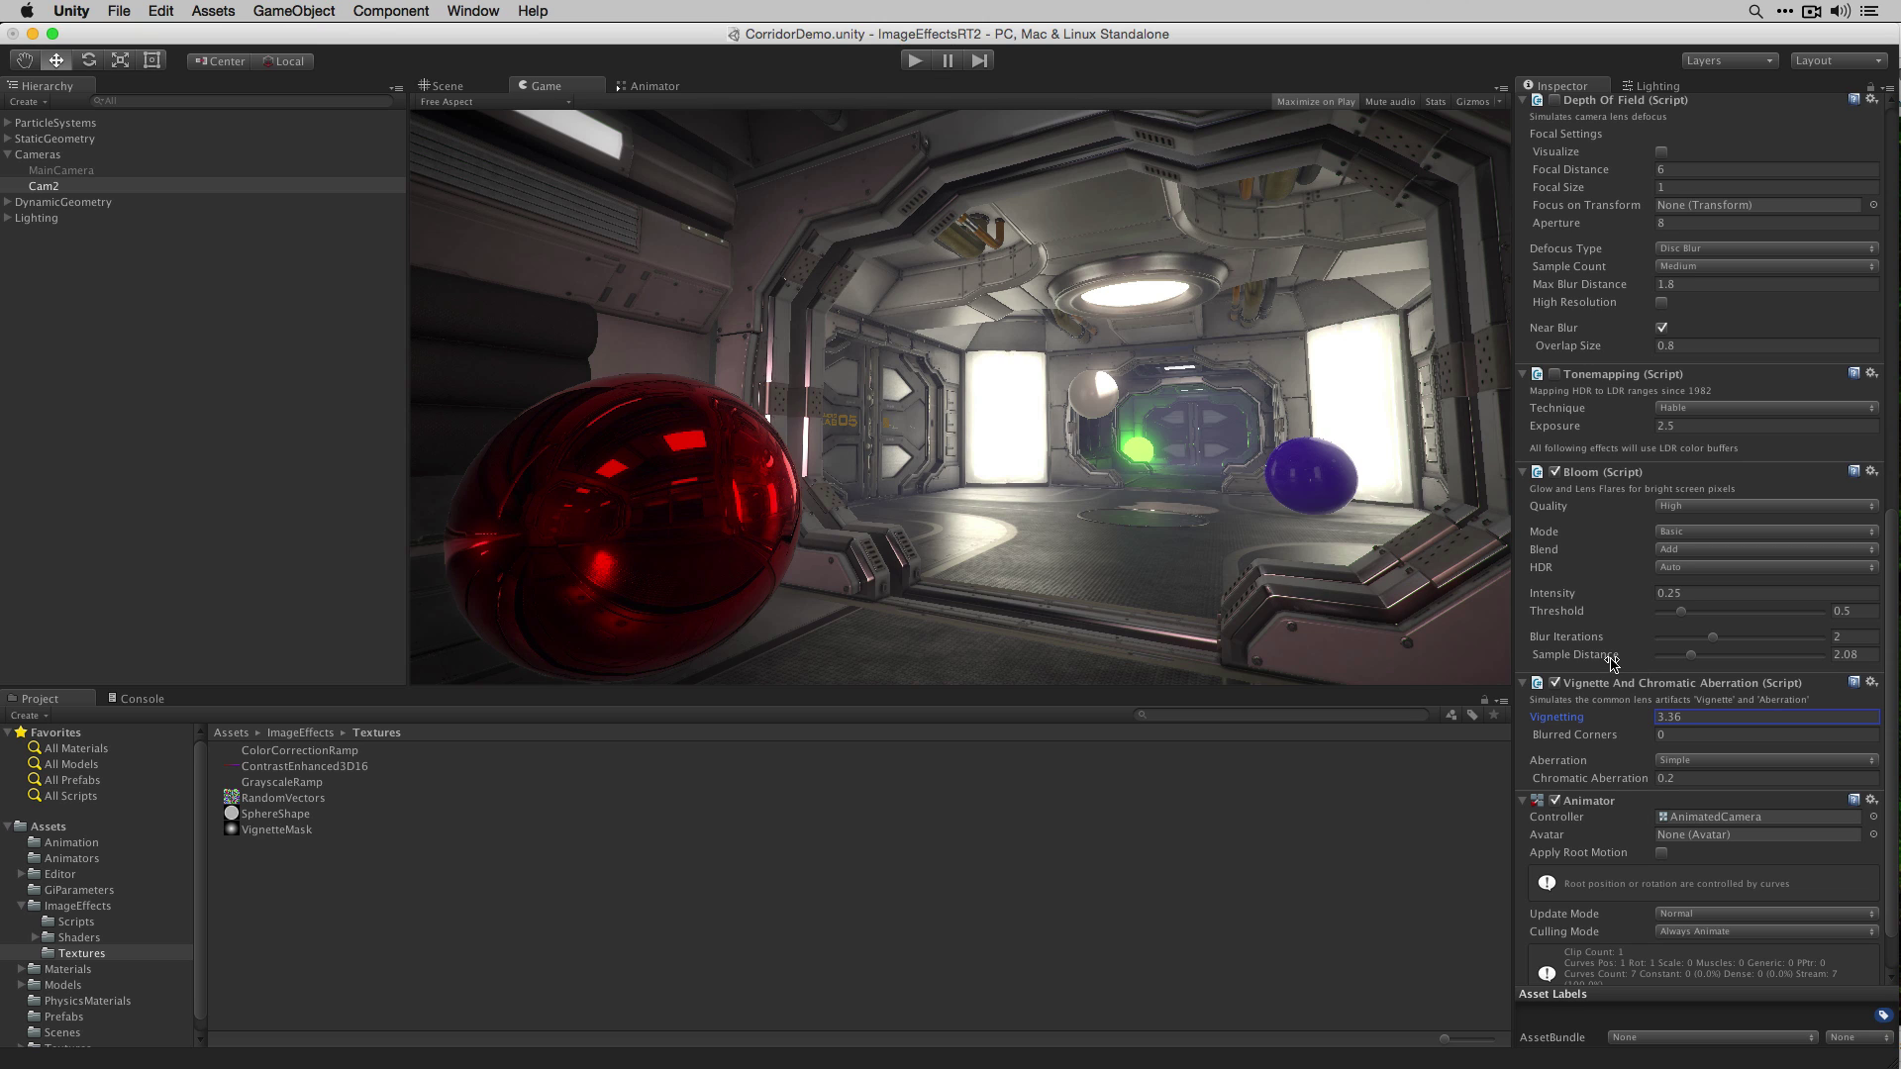
Step: Try raising the vignette effect's Blurred Corners to 1.86 and reset it to 0
scroll(1612, 664, down, 1)
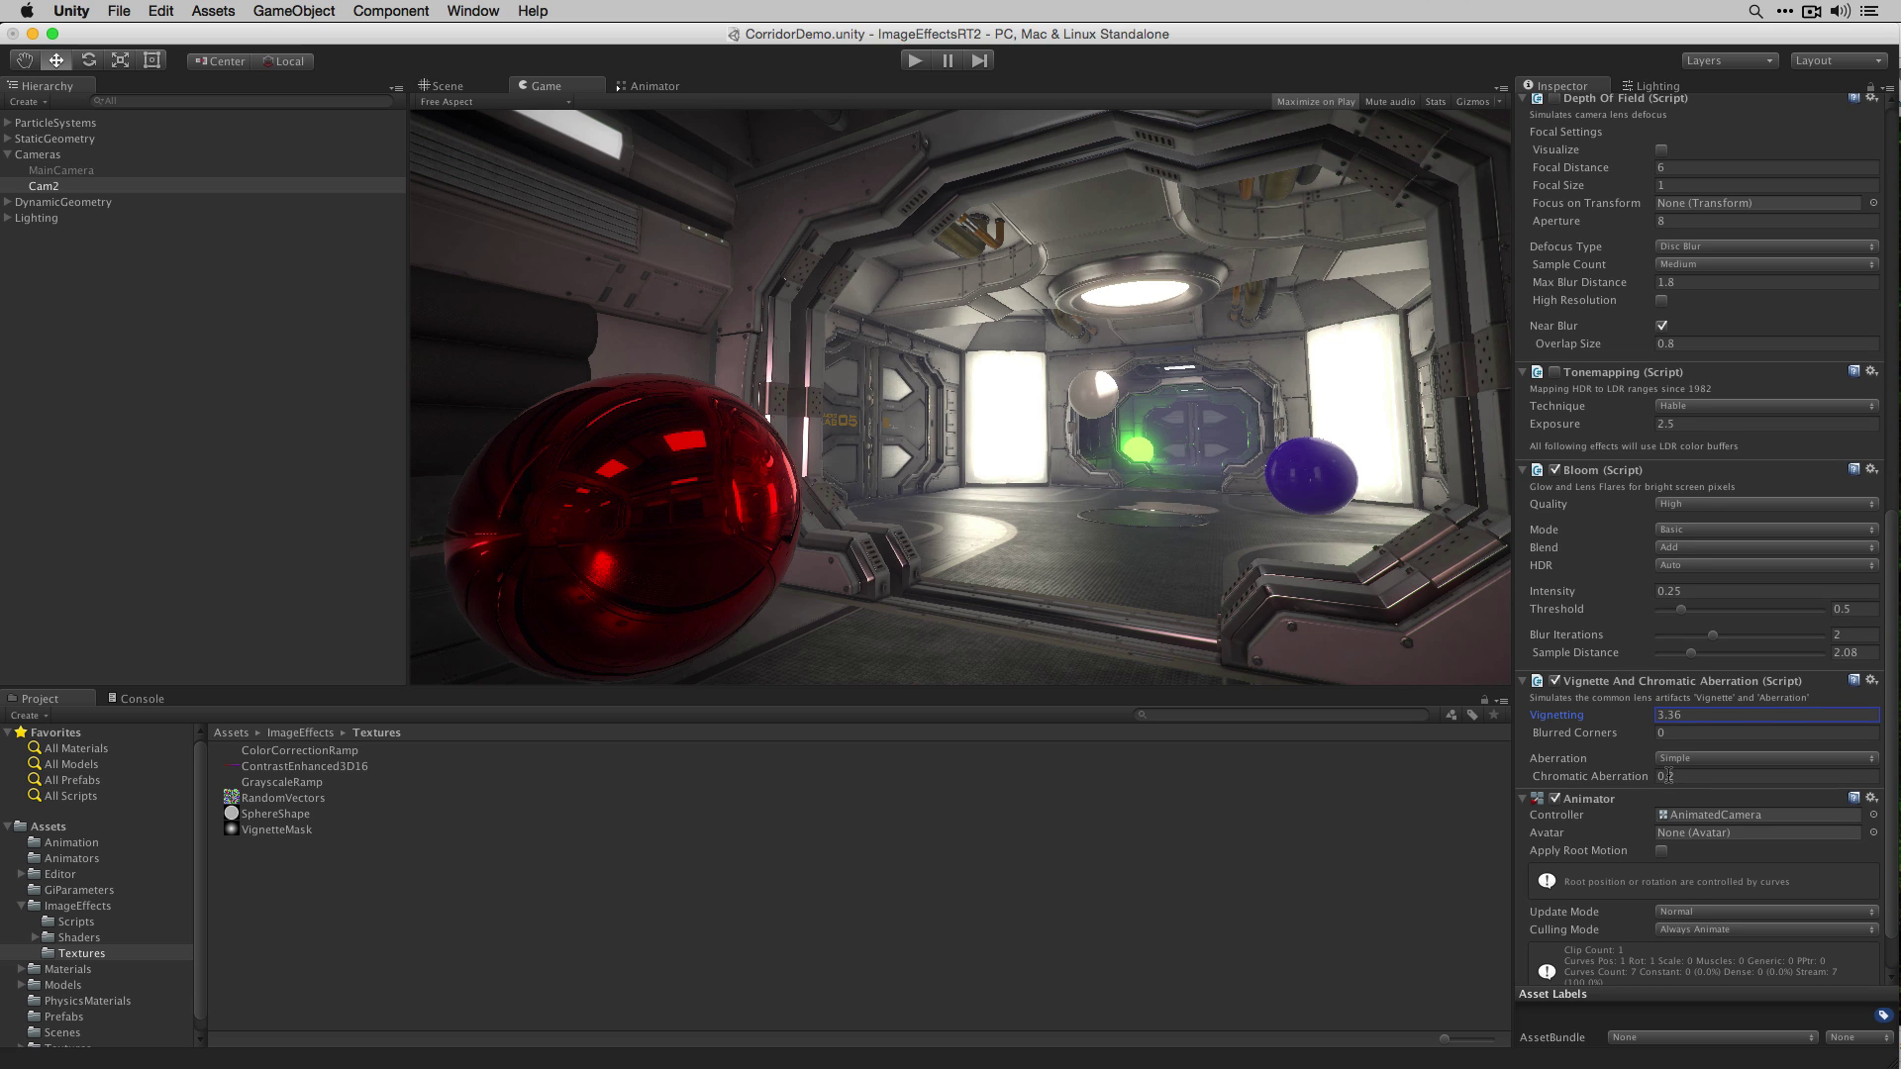
drag(1652, 732, 1631, 660)
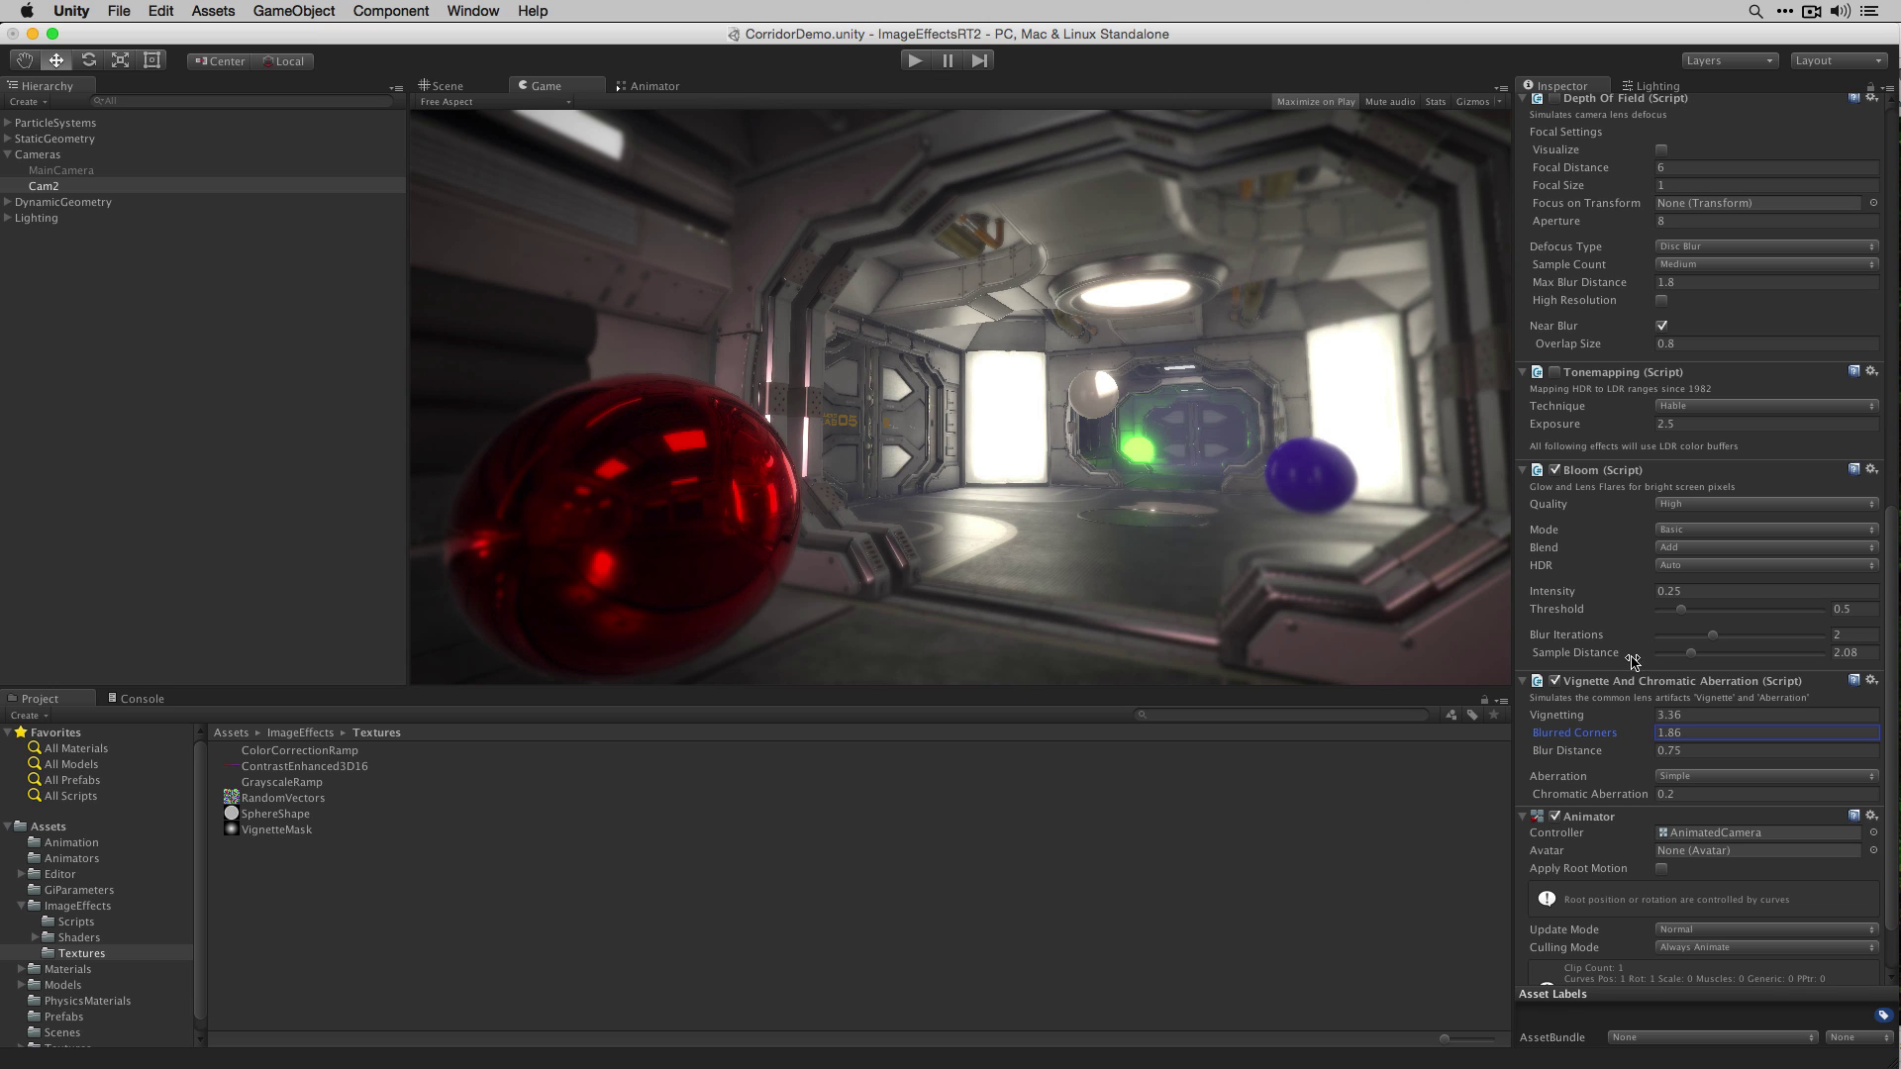
drag(1631, 660, 1647, 725)
click(1705, 733)
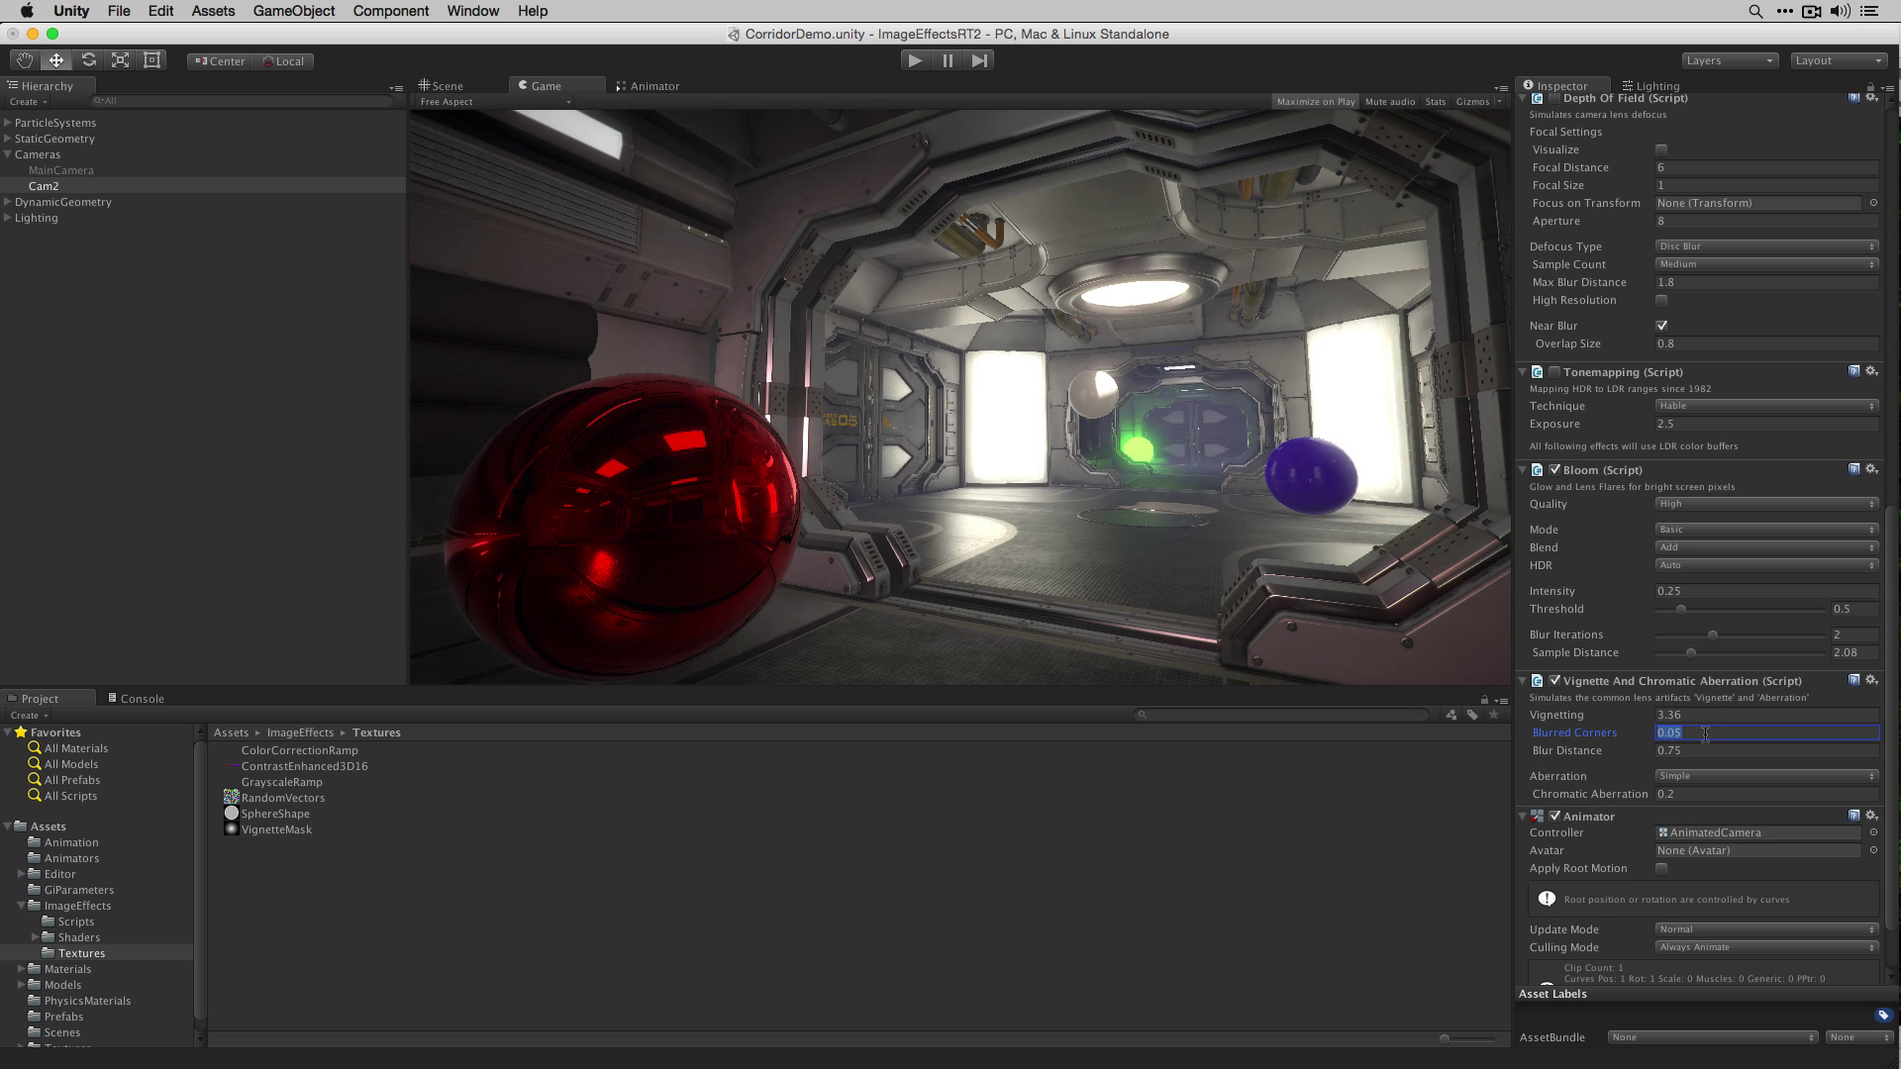
text(0)
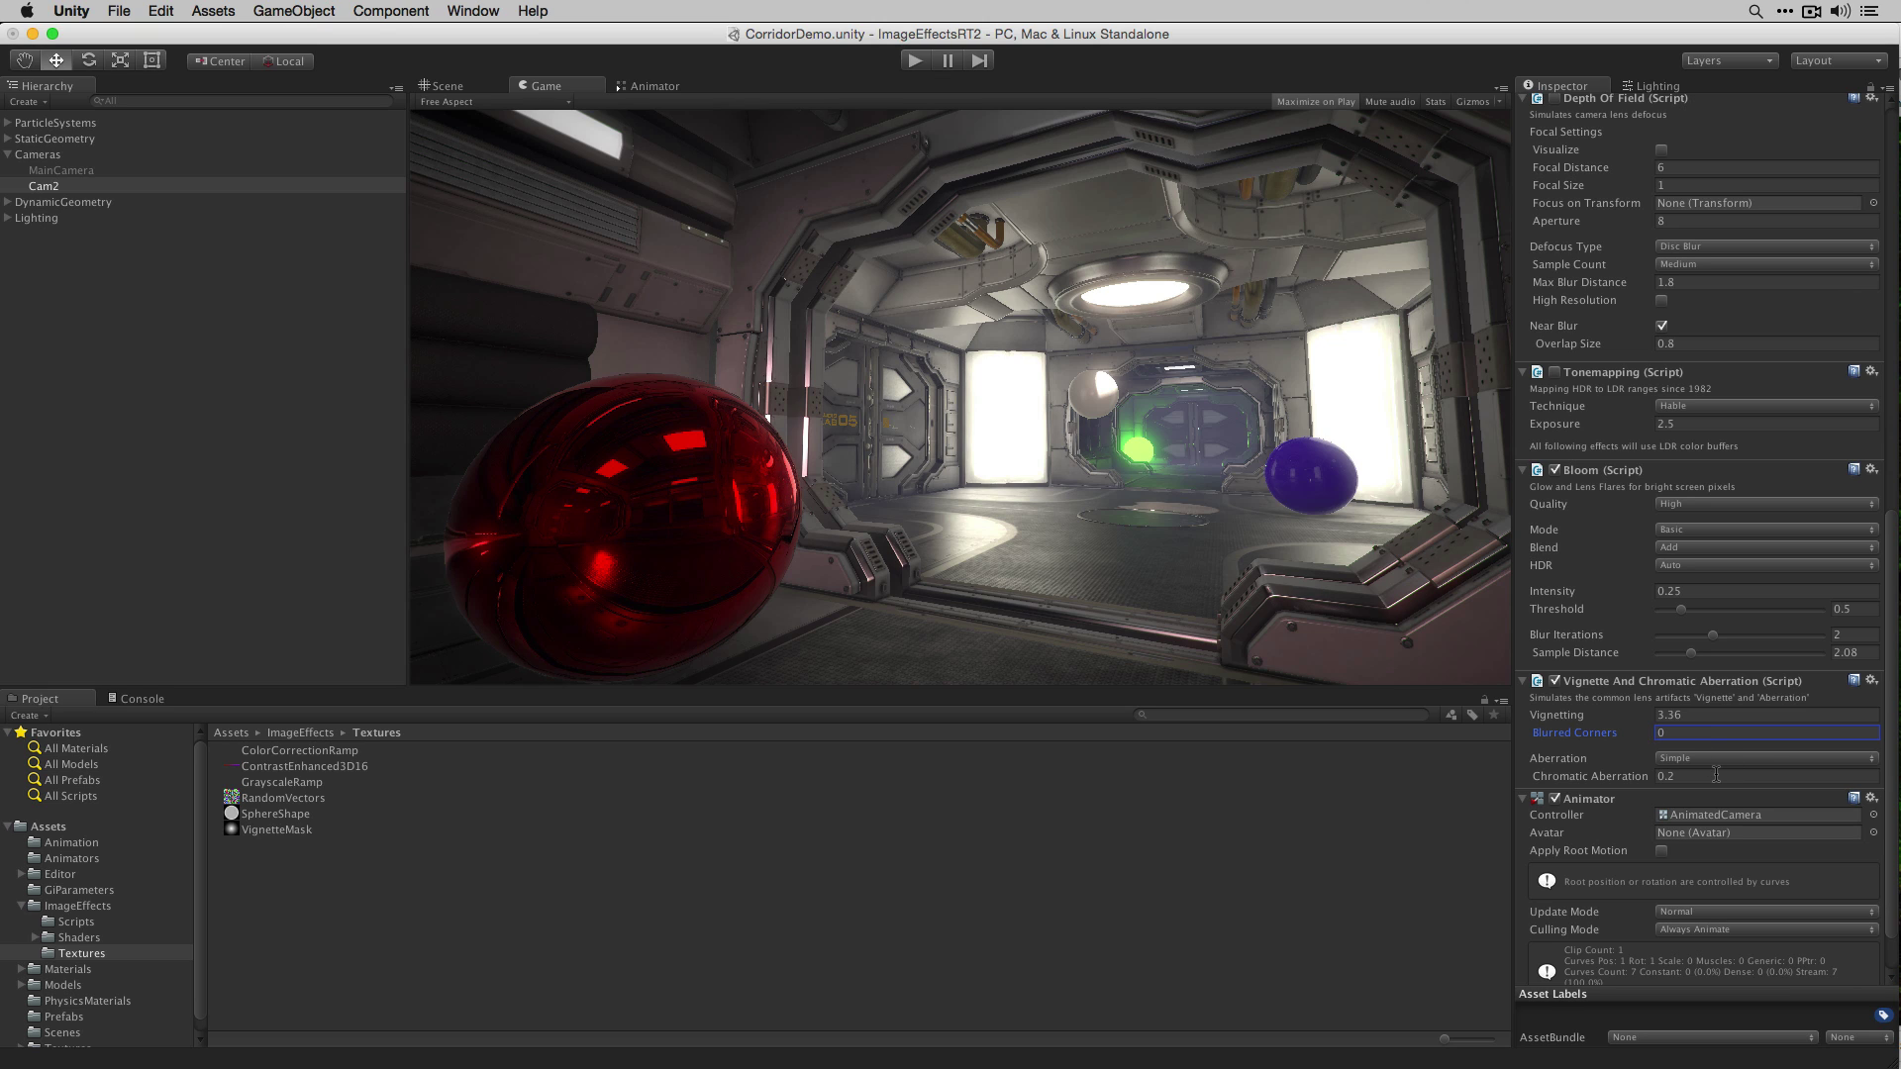
Step: Try exaggerated Chromatic Aberration values, from 2.95 down to -129.61
click(1646, 782)
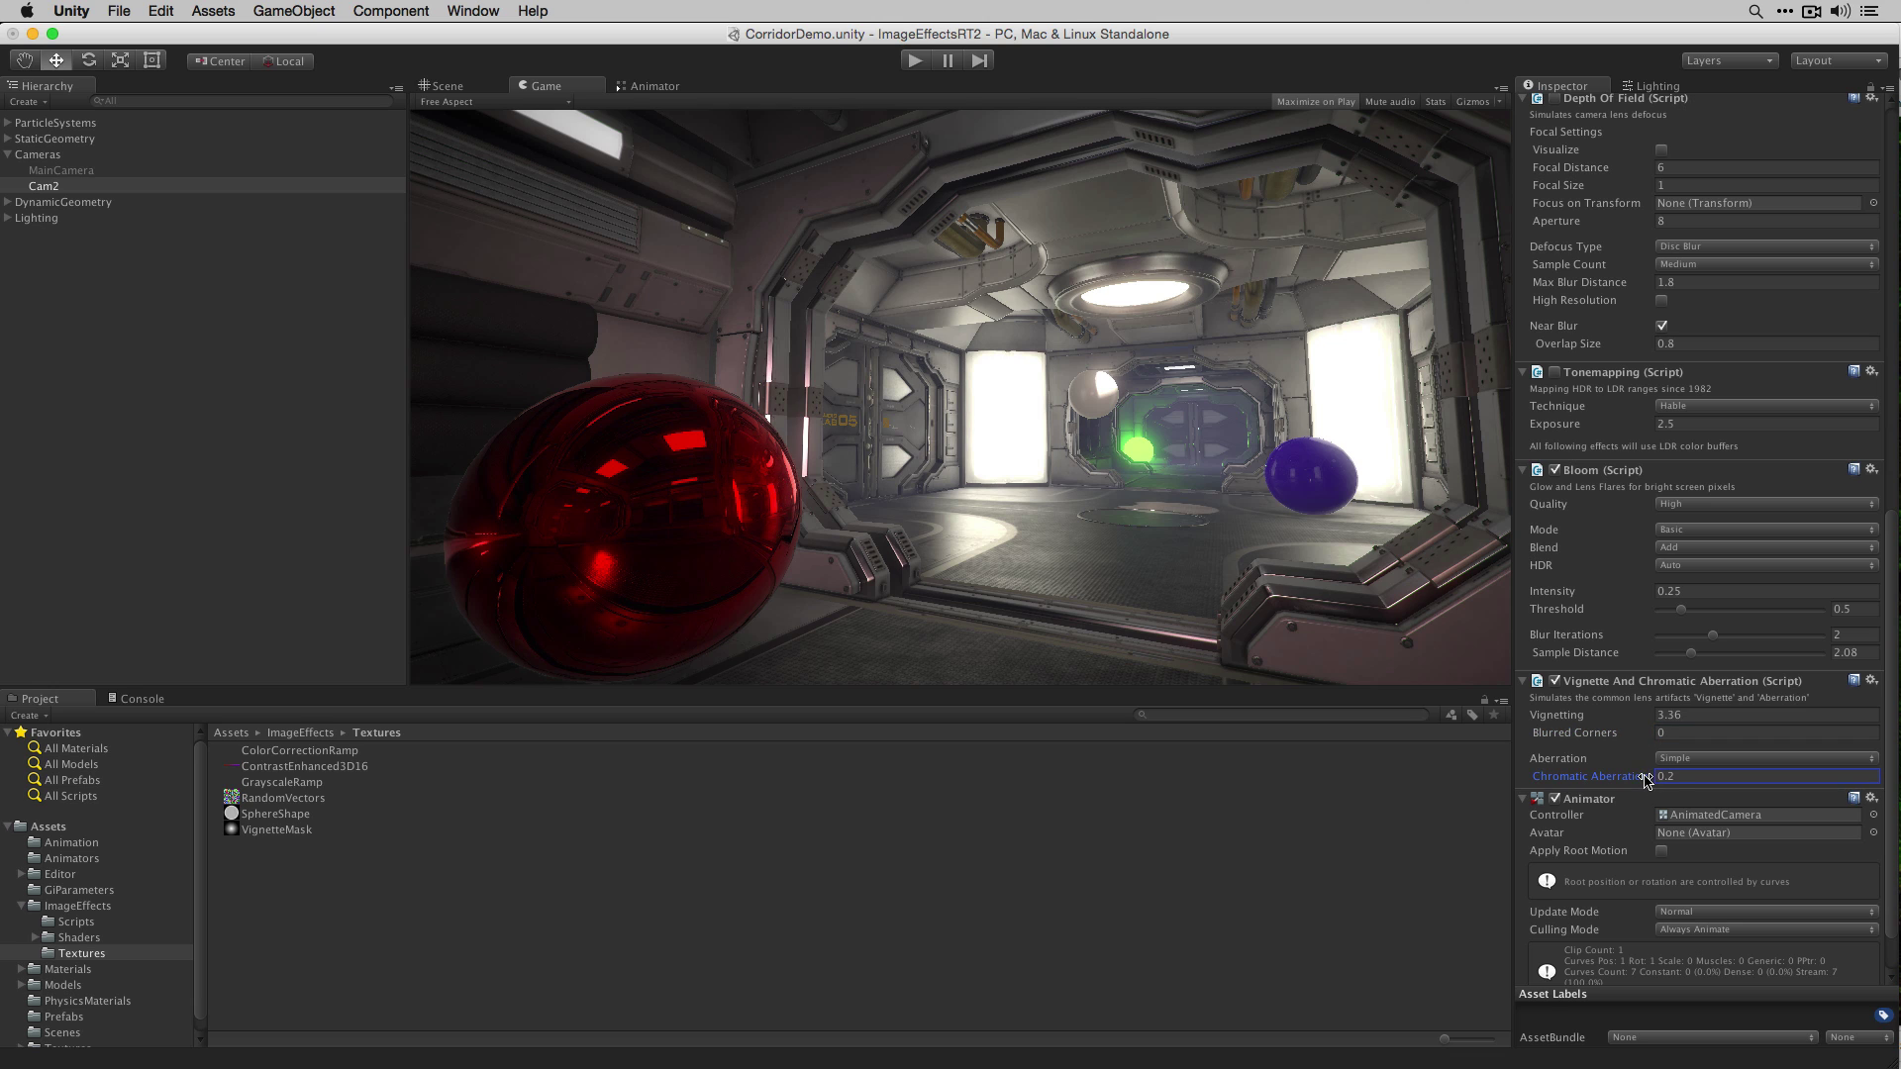
drag(1644, 773, 1648, 751)
drag(1651, 780, 1652, 740)
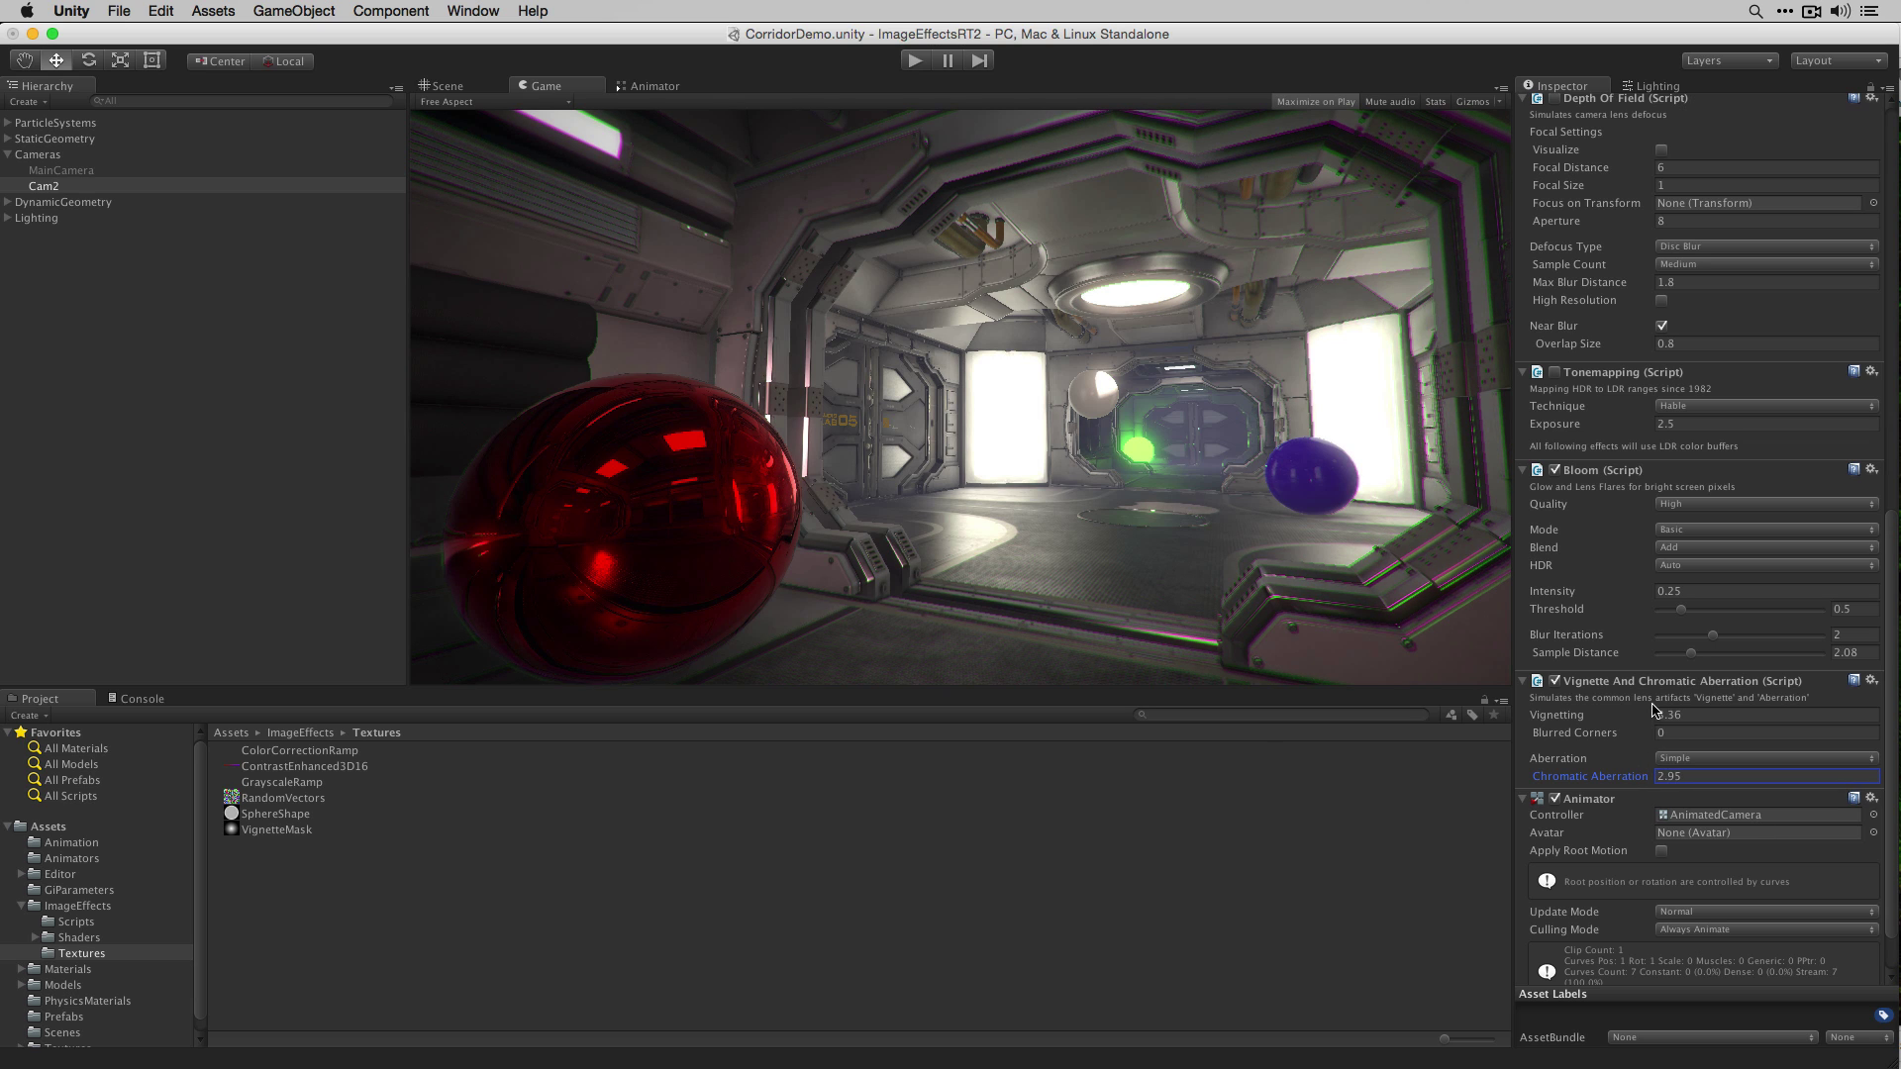
drag(1651, 709, 1677, 1064)
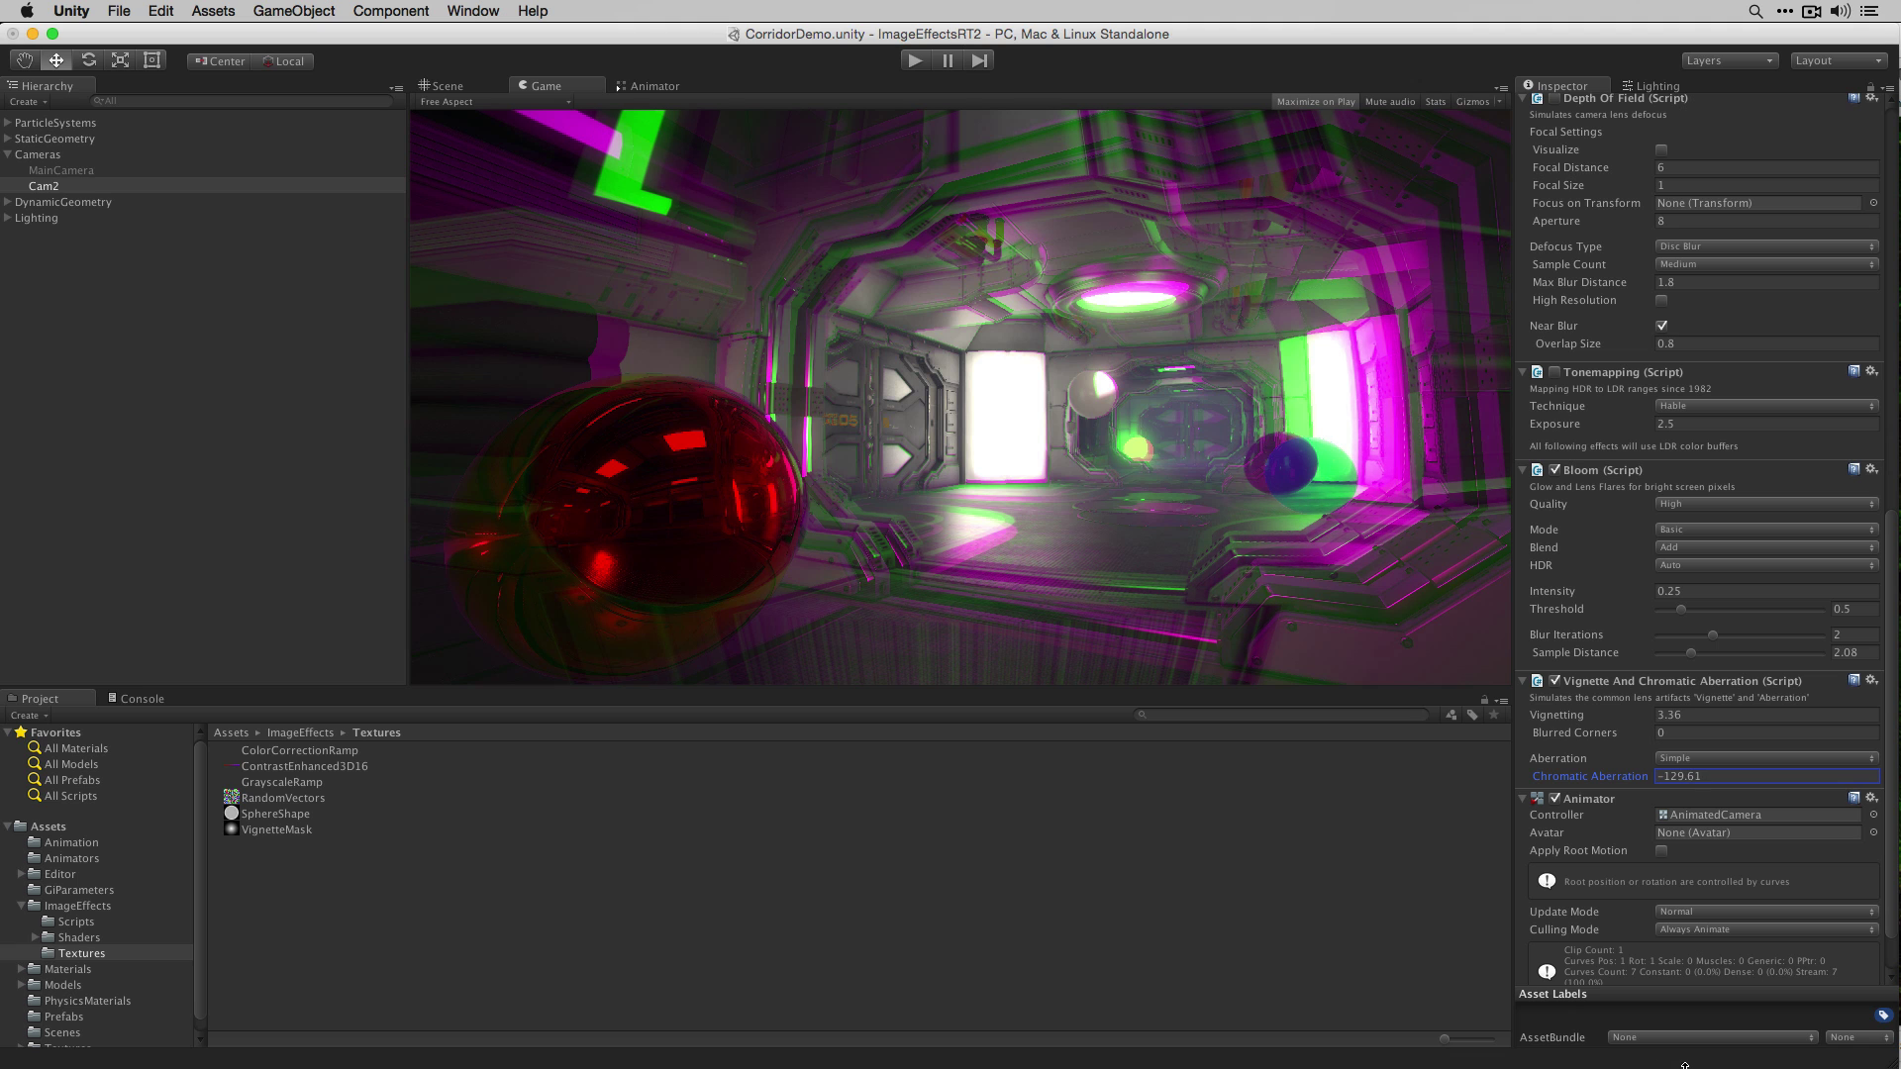
Step: Reset Chromatic Aberration to 0.03, test it at 0.94, and settle it at 0.65
click(1712, 775)
text(0.03)
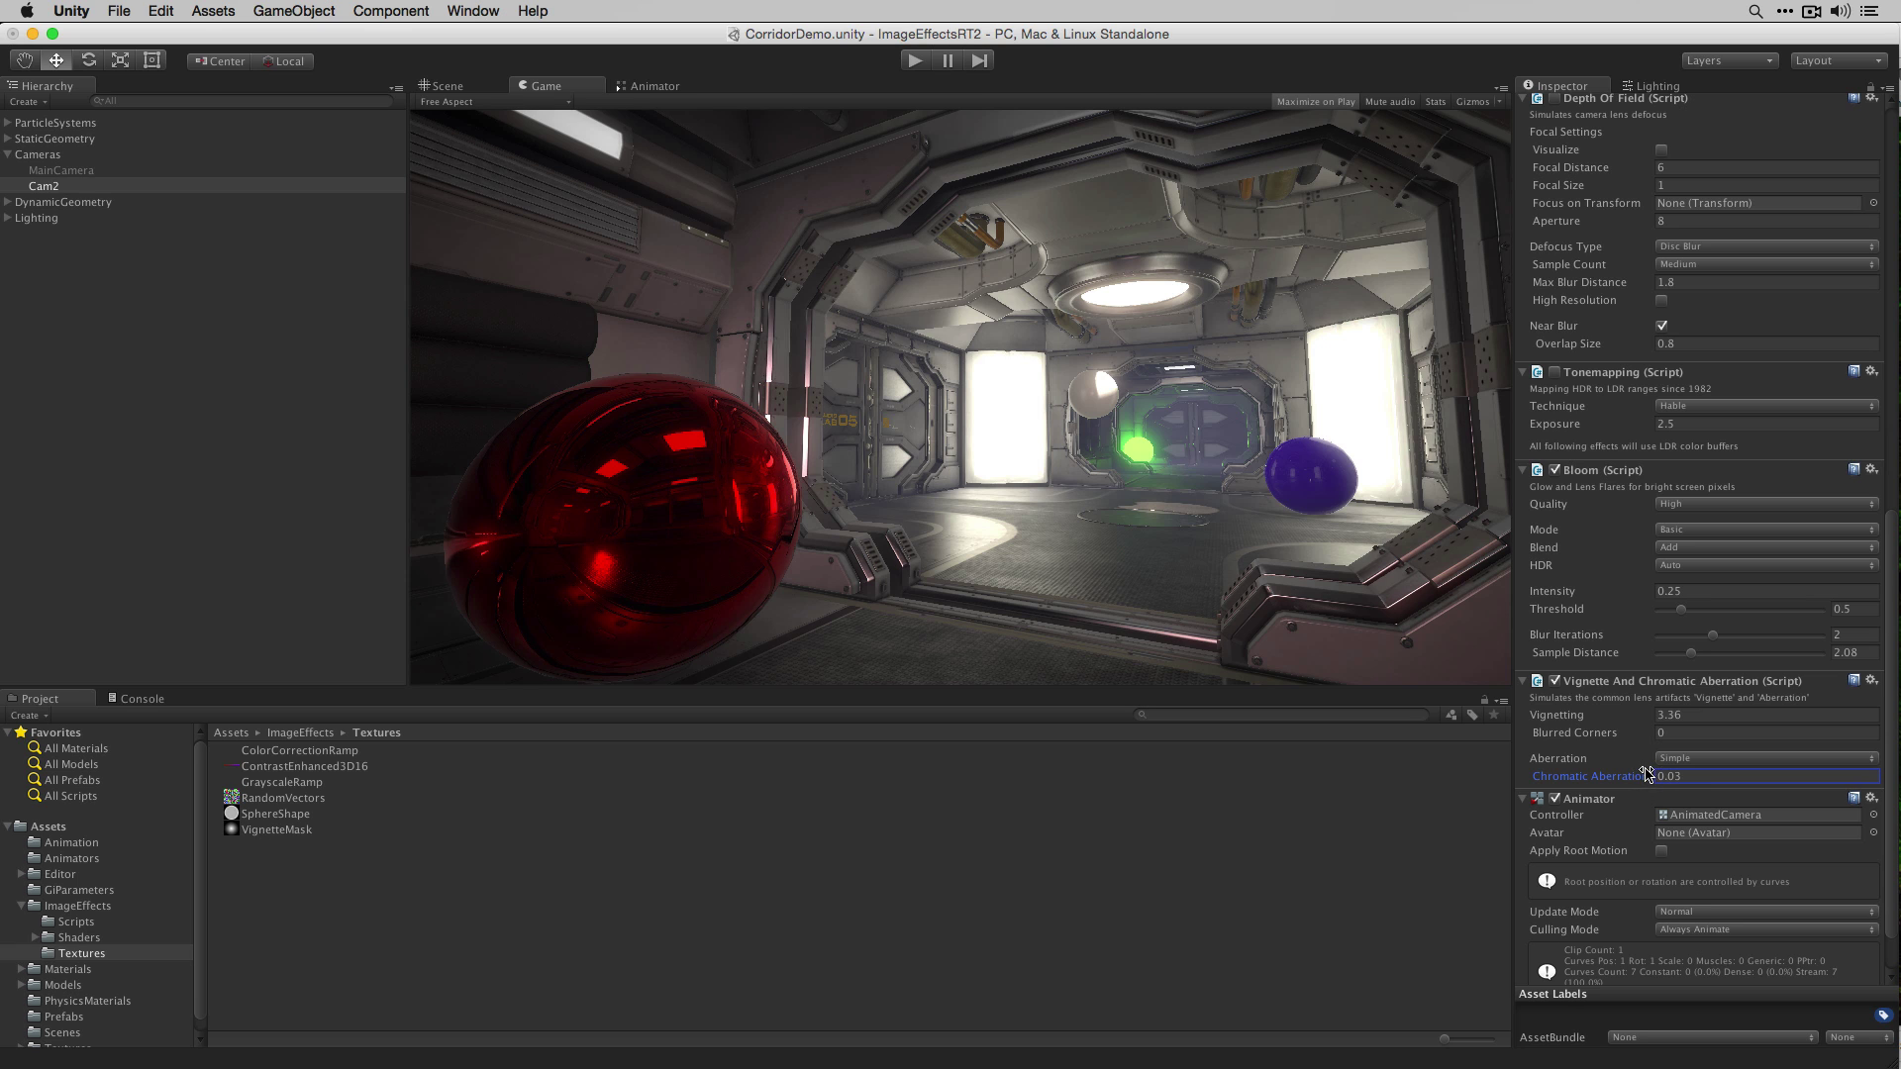
drag(1646, 775, 1642, 730)
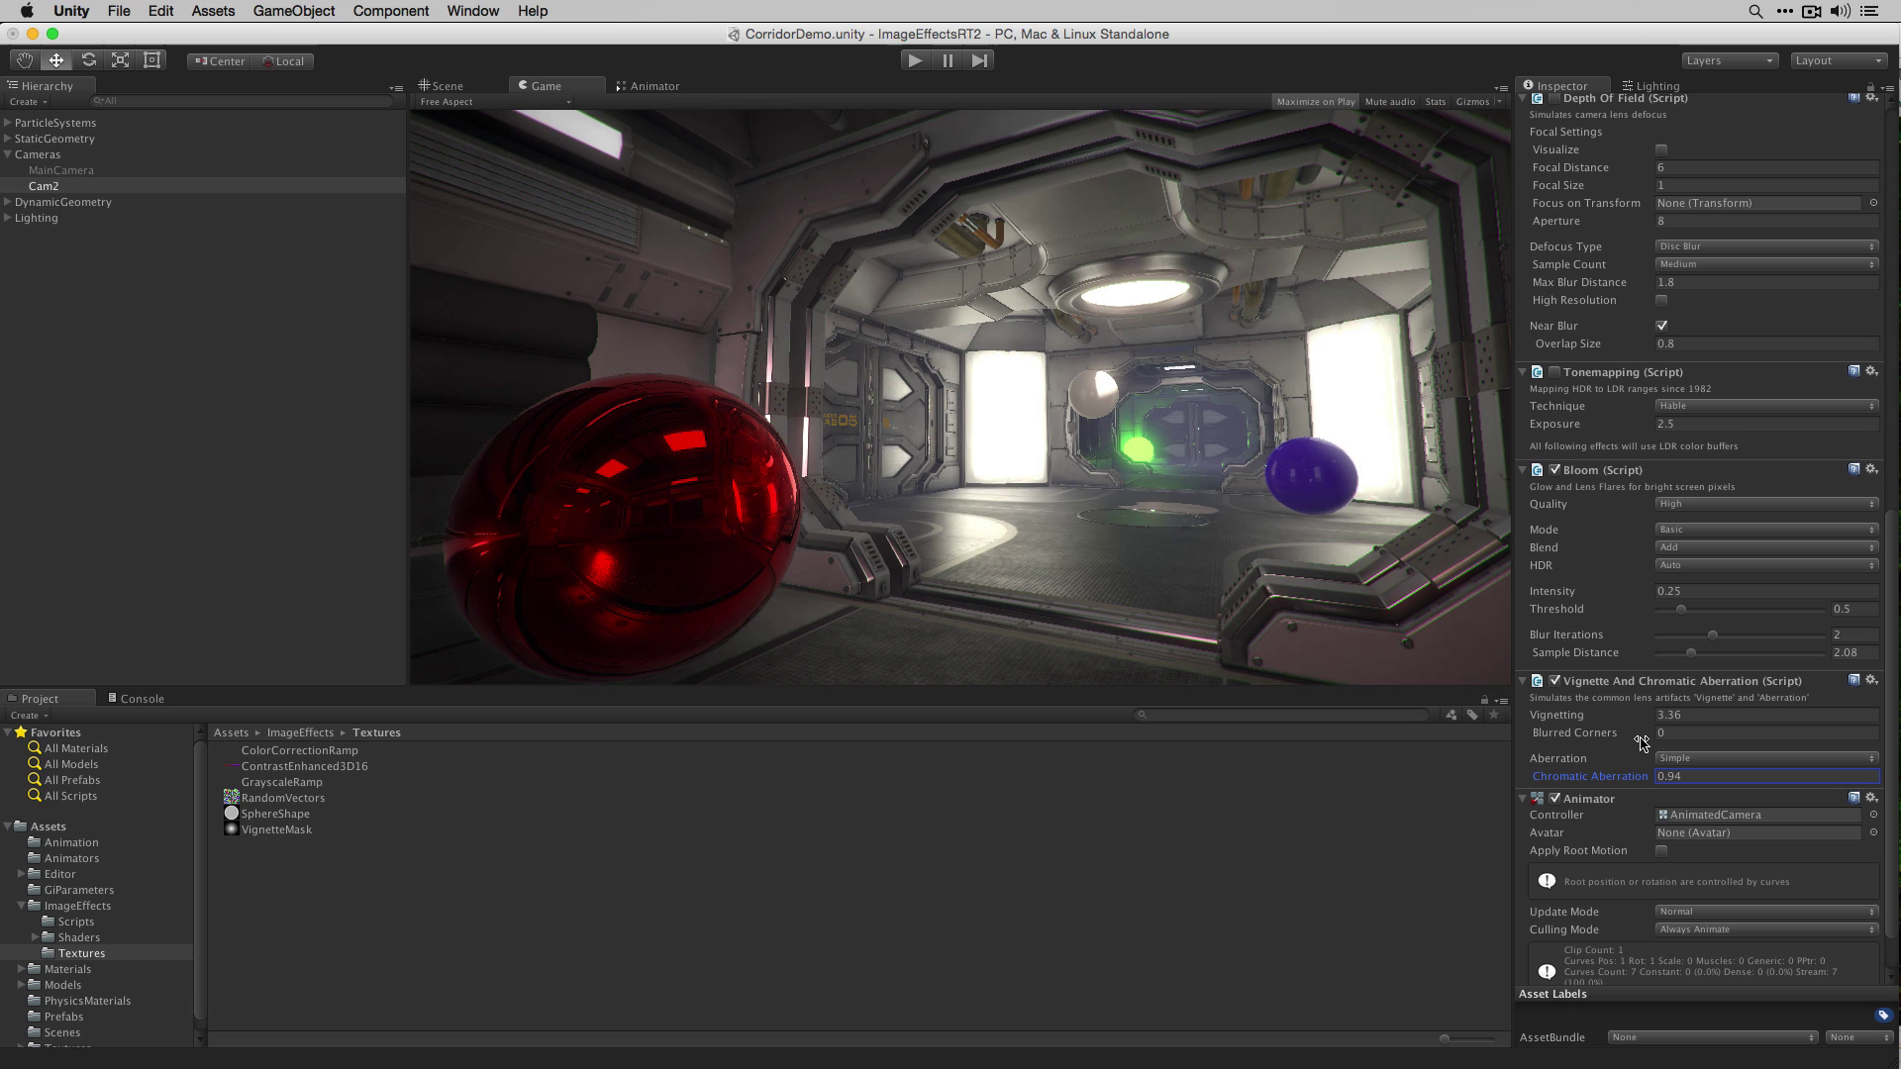
drag(1648, 773, 1650, 766)
Step: Compare the scene with and without Vignette and Chromatic Aberration, keep it enabled, and preview the result in Play mode
scroll(1655, 756, up, 3)
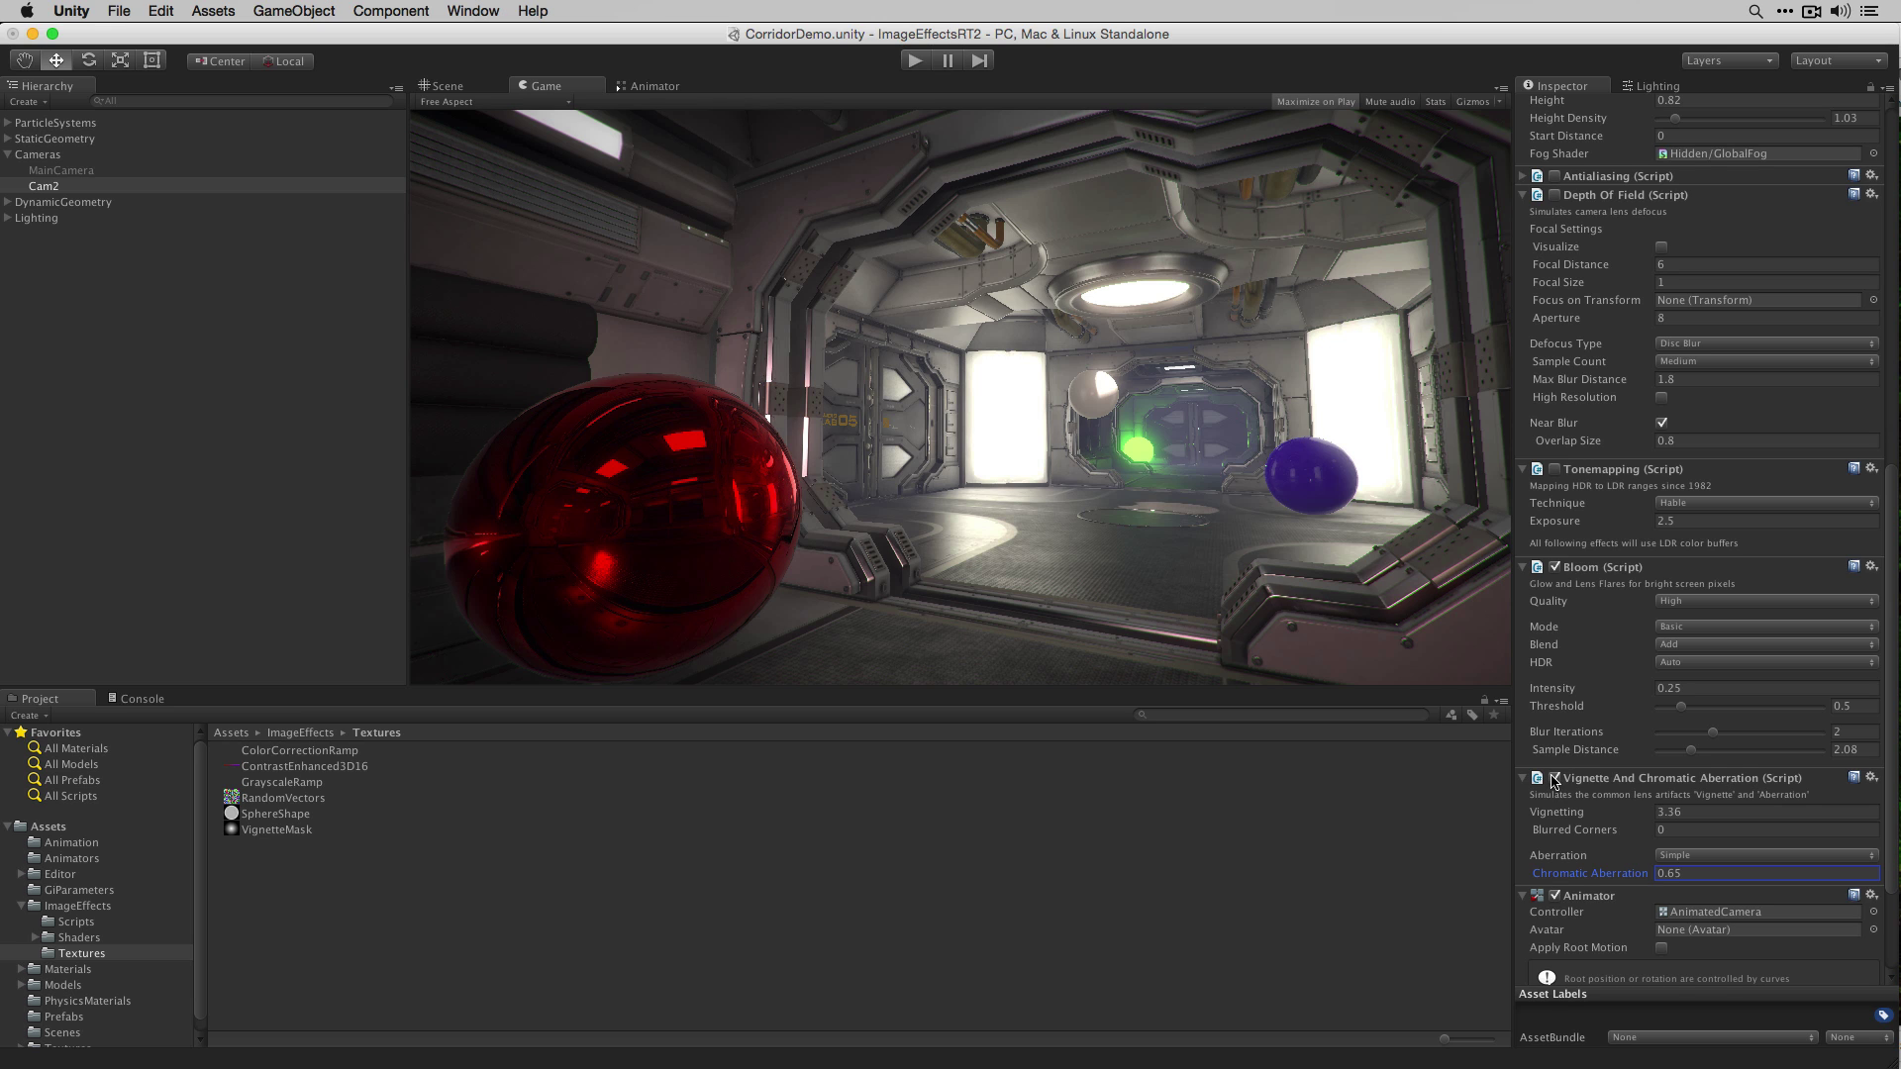
click(1554, 778)
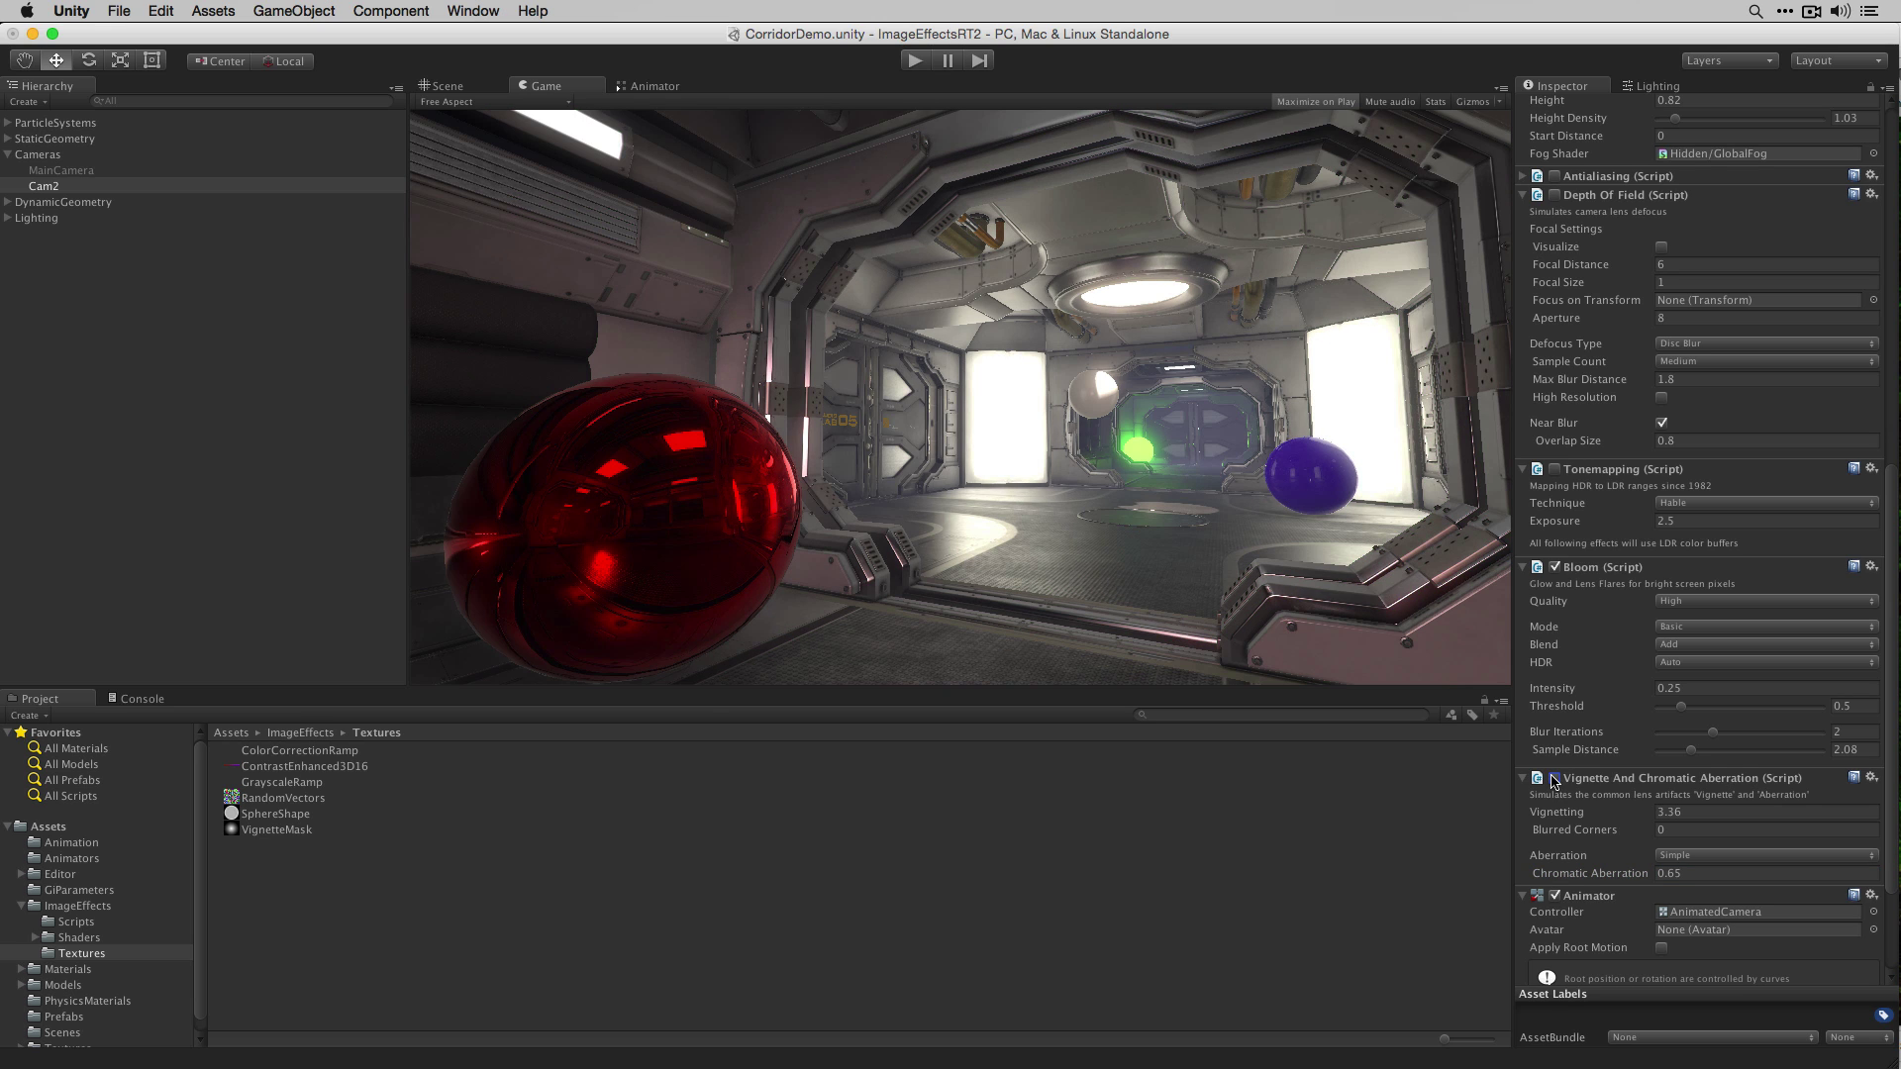
click(1555, 778)
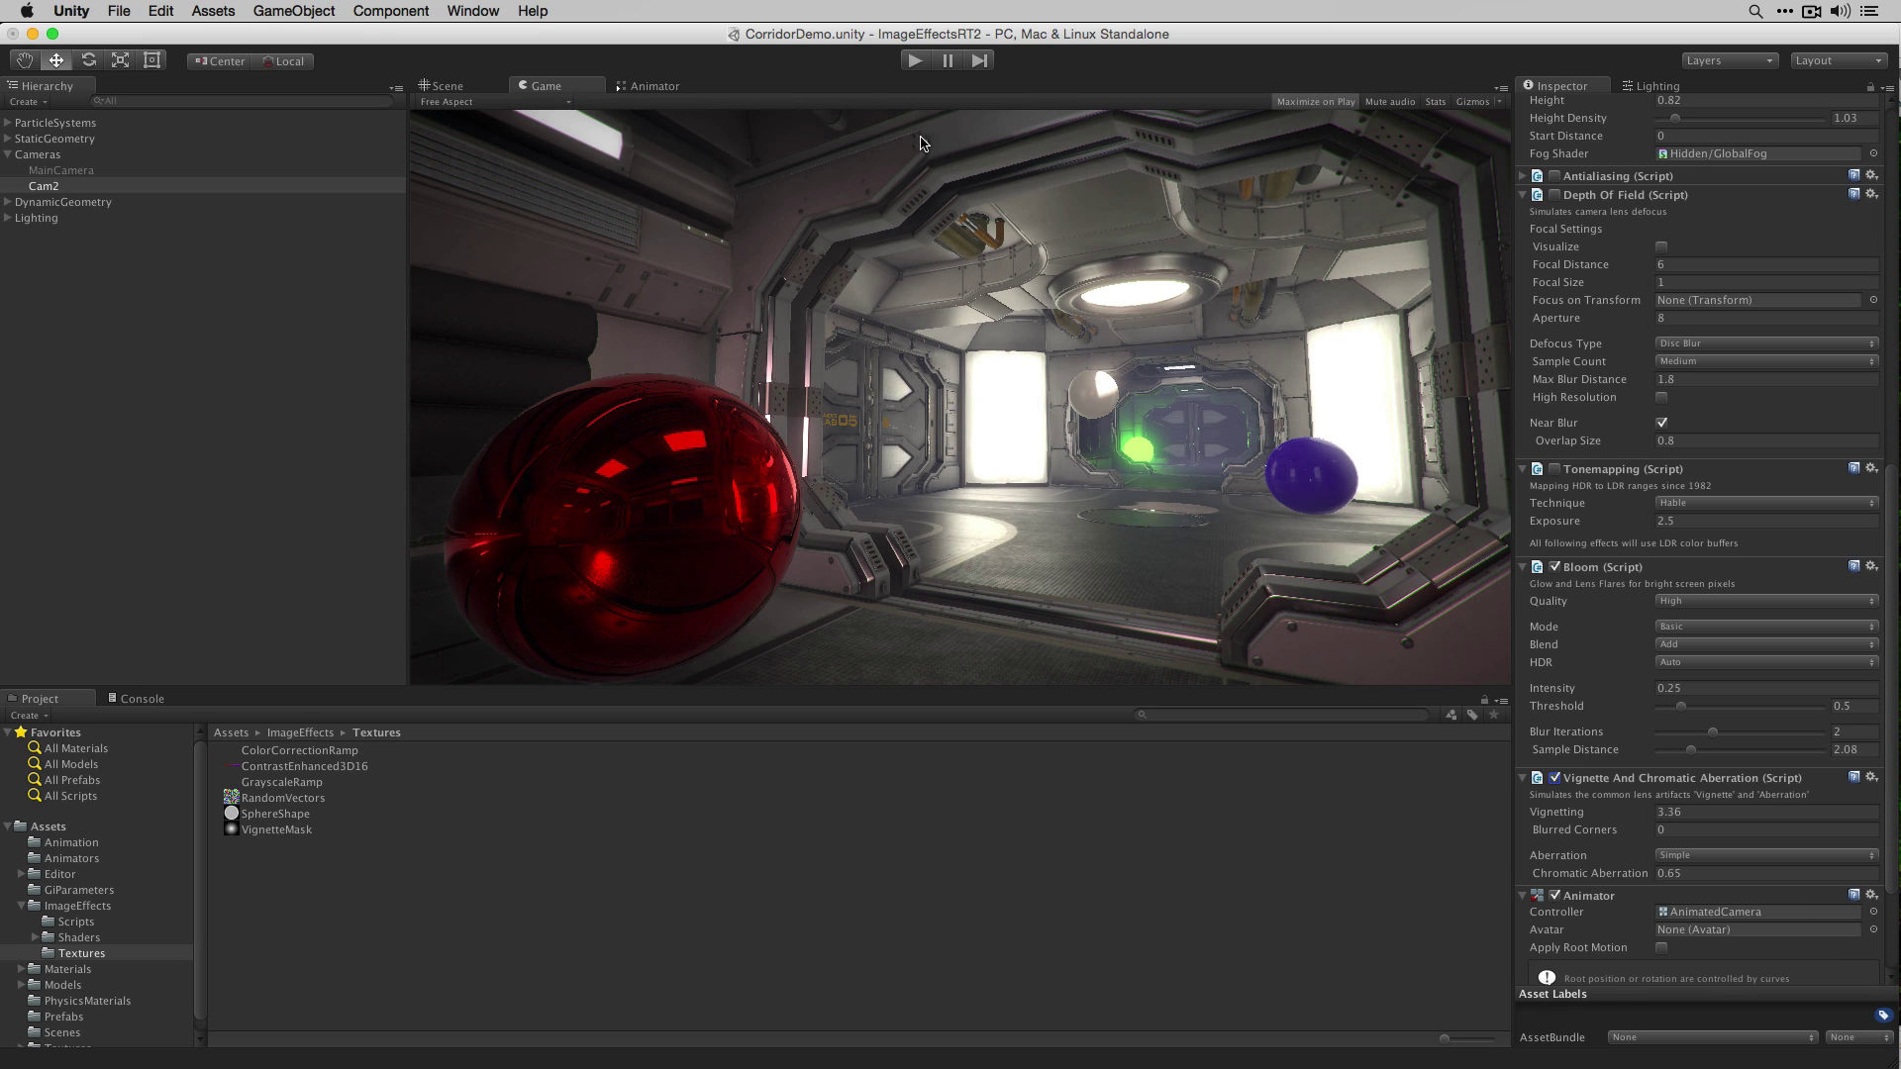
click(914, 63)
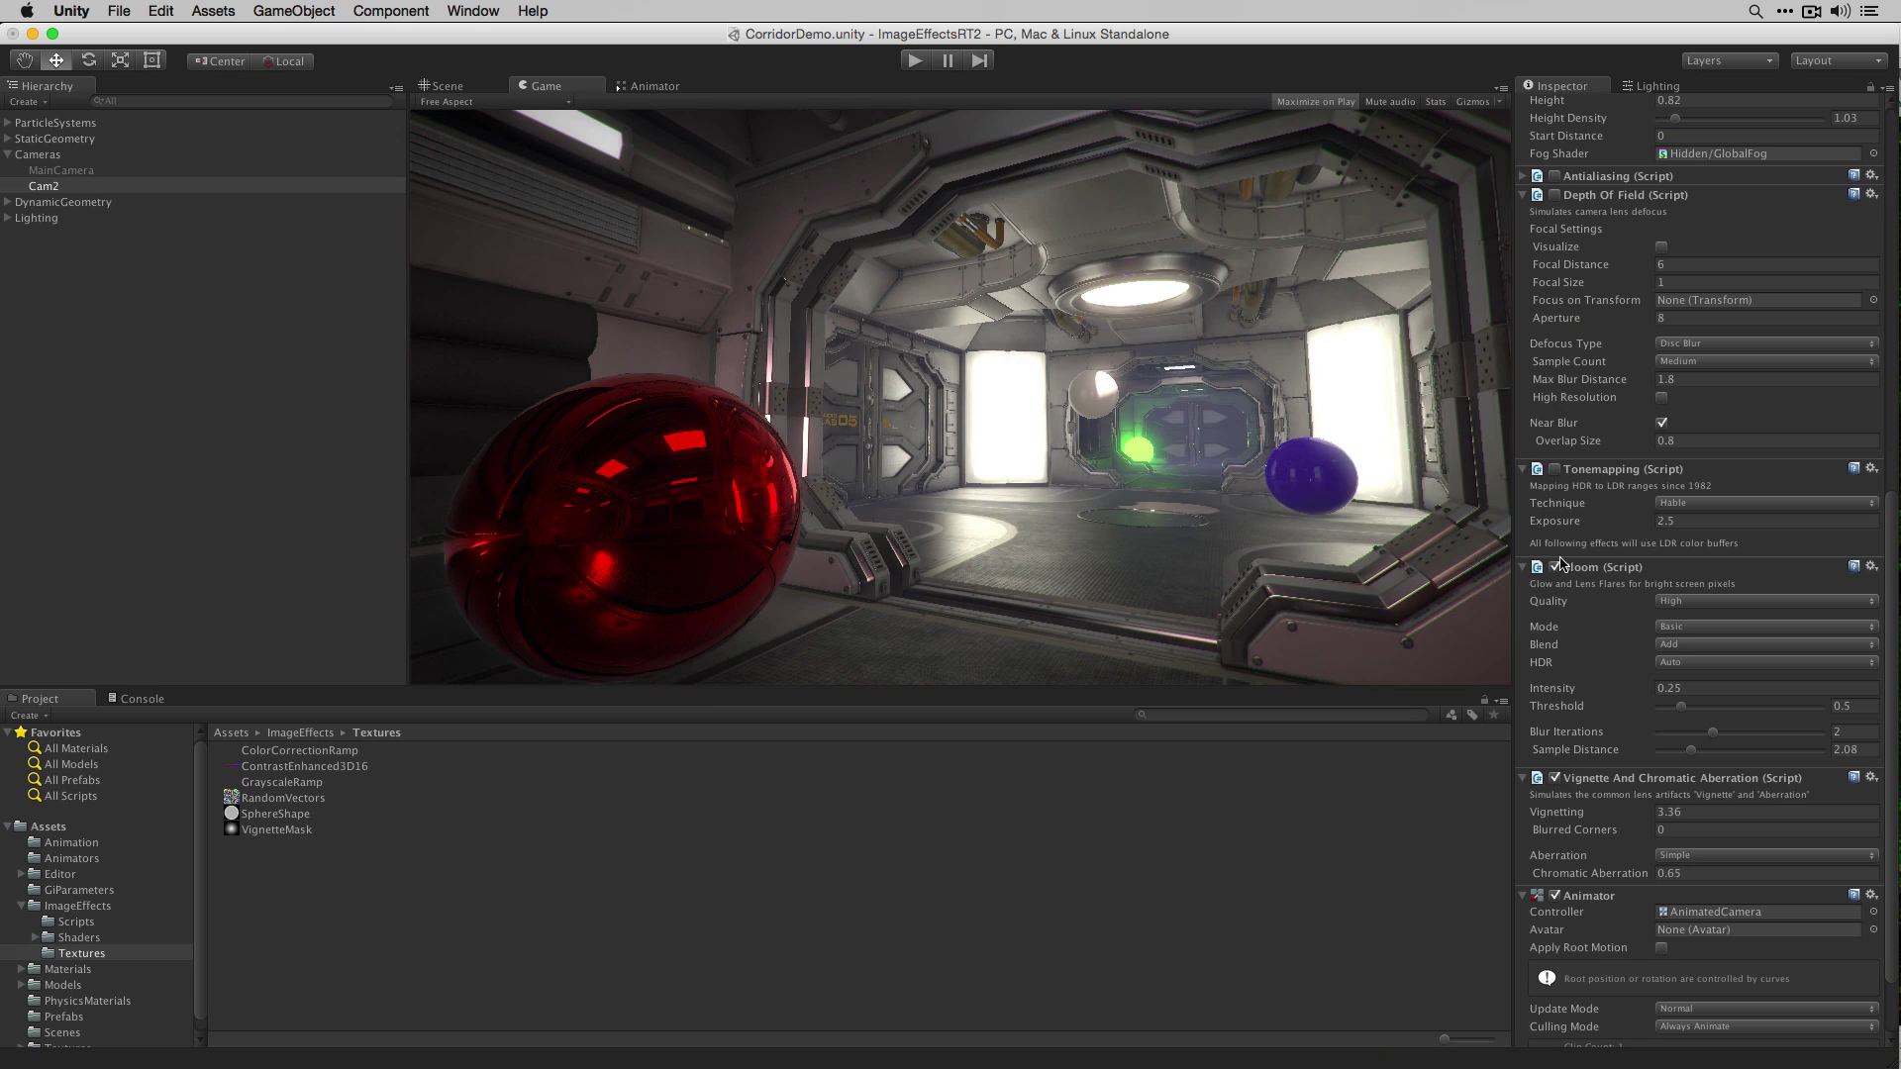
Step: Disable Bloom, Vignette and Chromatic Aberration, Screen Space Ambient Occlusion and Global Fog on Cam2 to show the unprocessed scene
click(1554, 567)
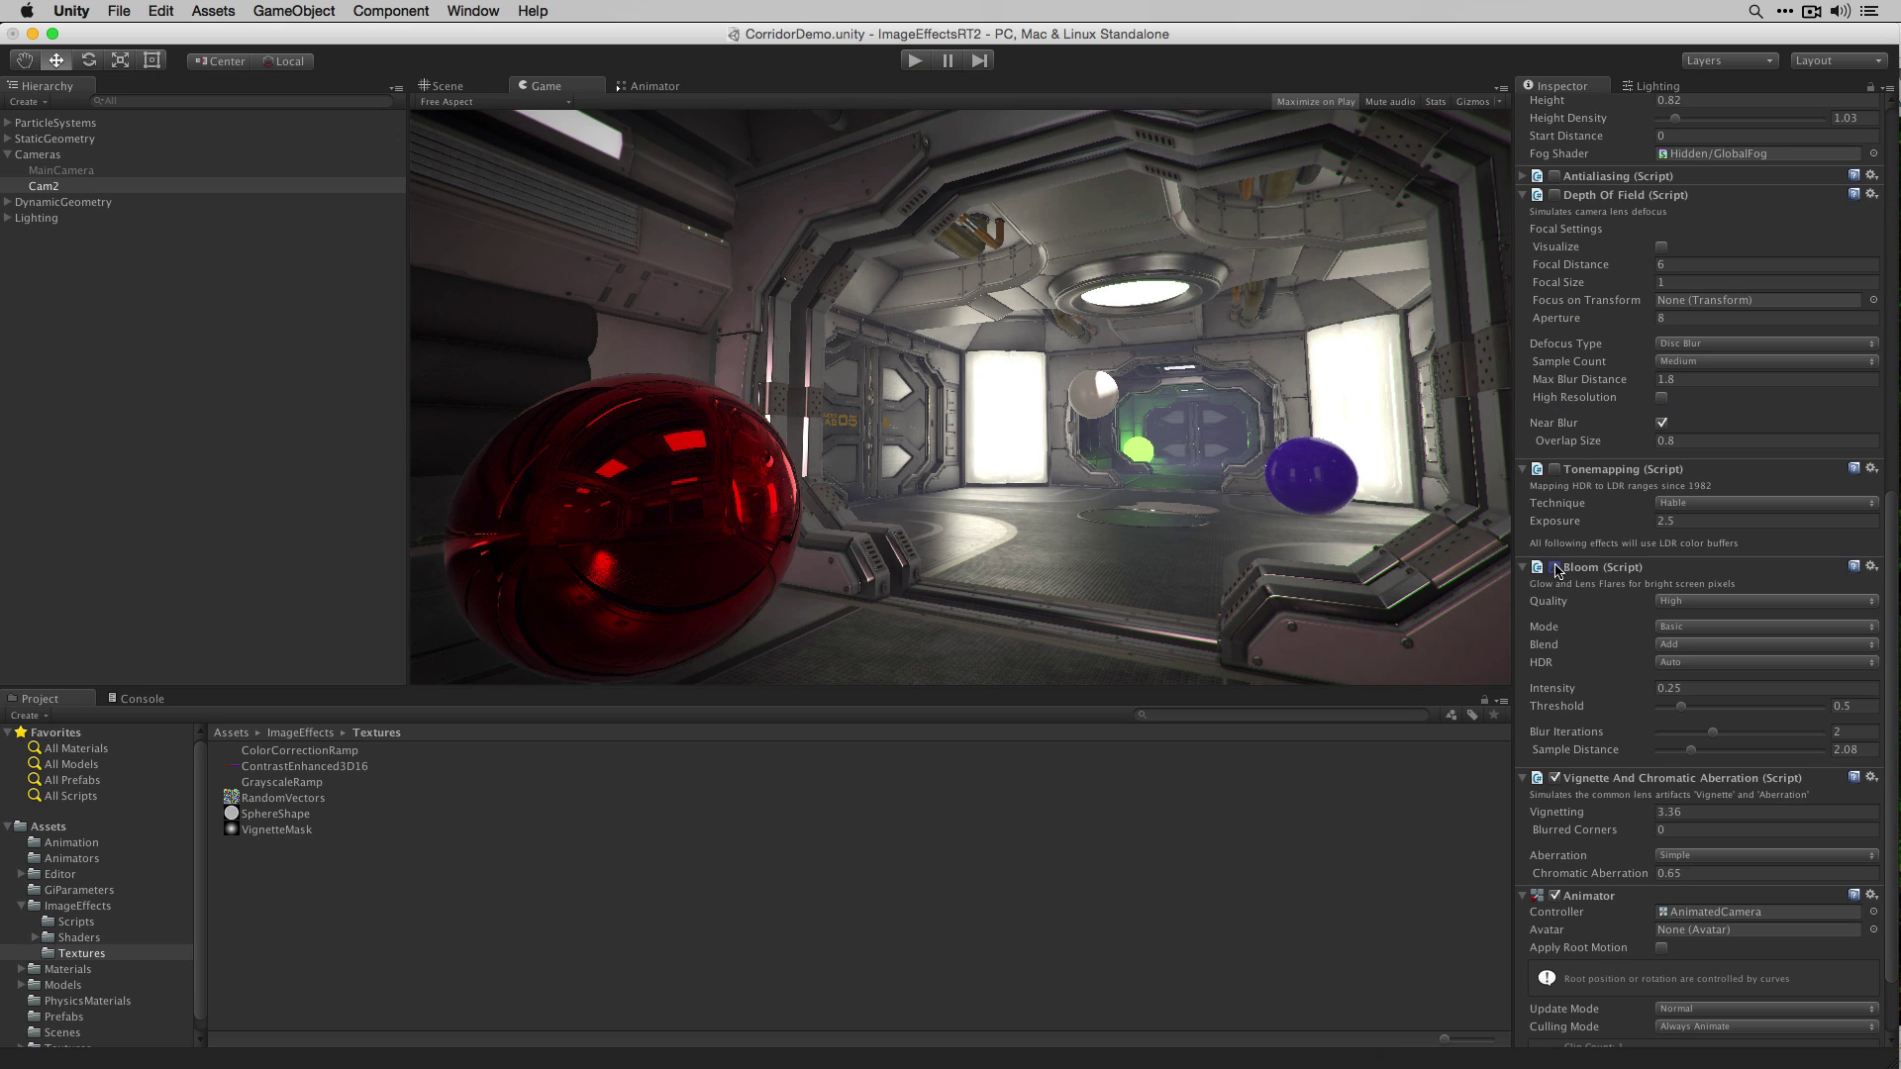
click(1555, 780)
scroll(1560, 337, up, 10)
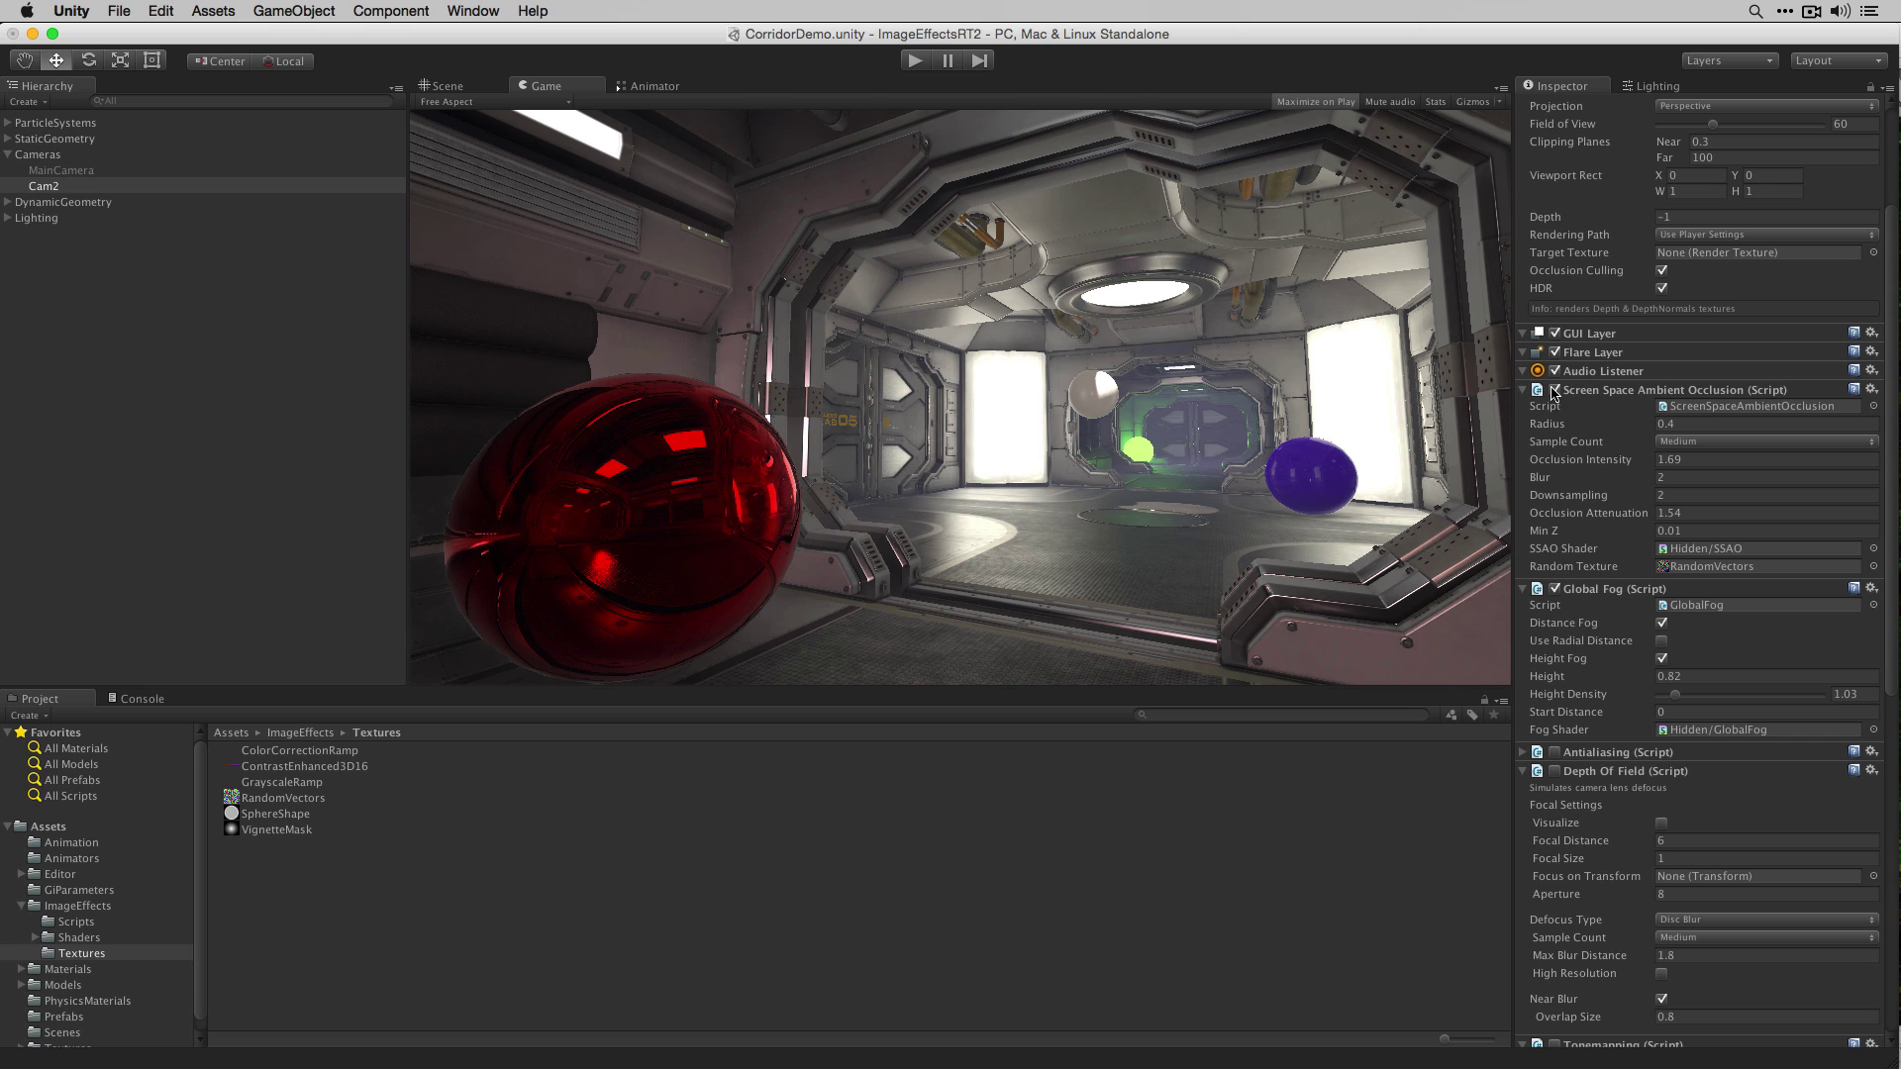
click(1554, 390)
click(1555, 589)
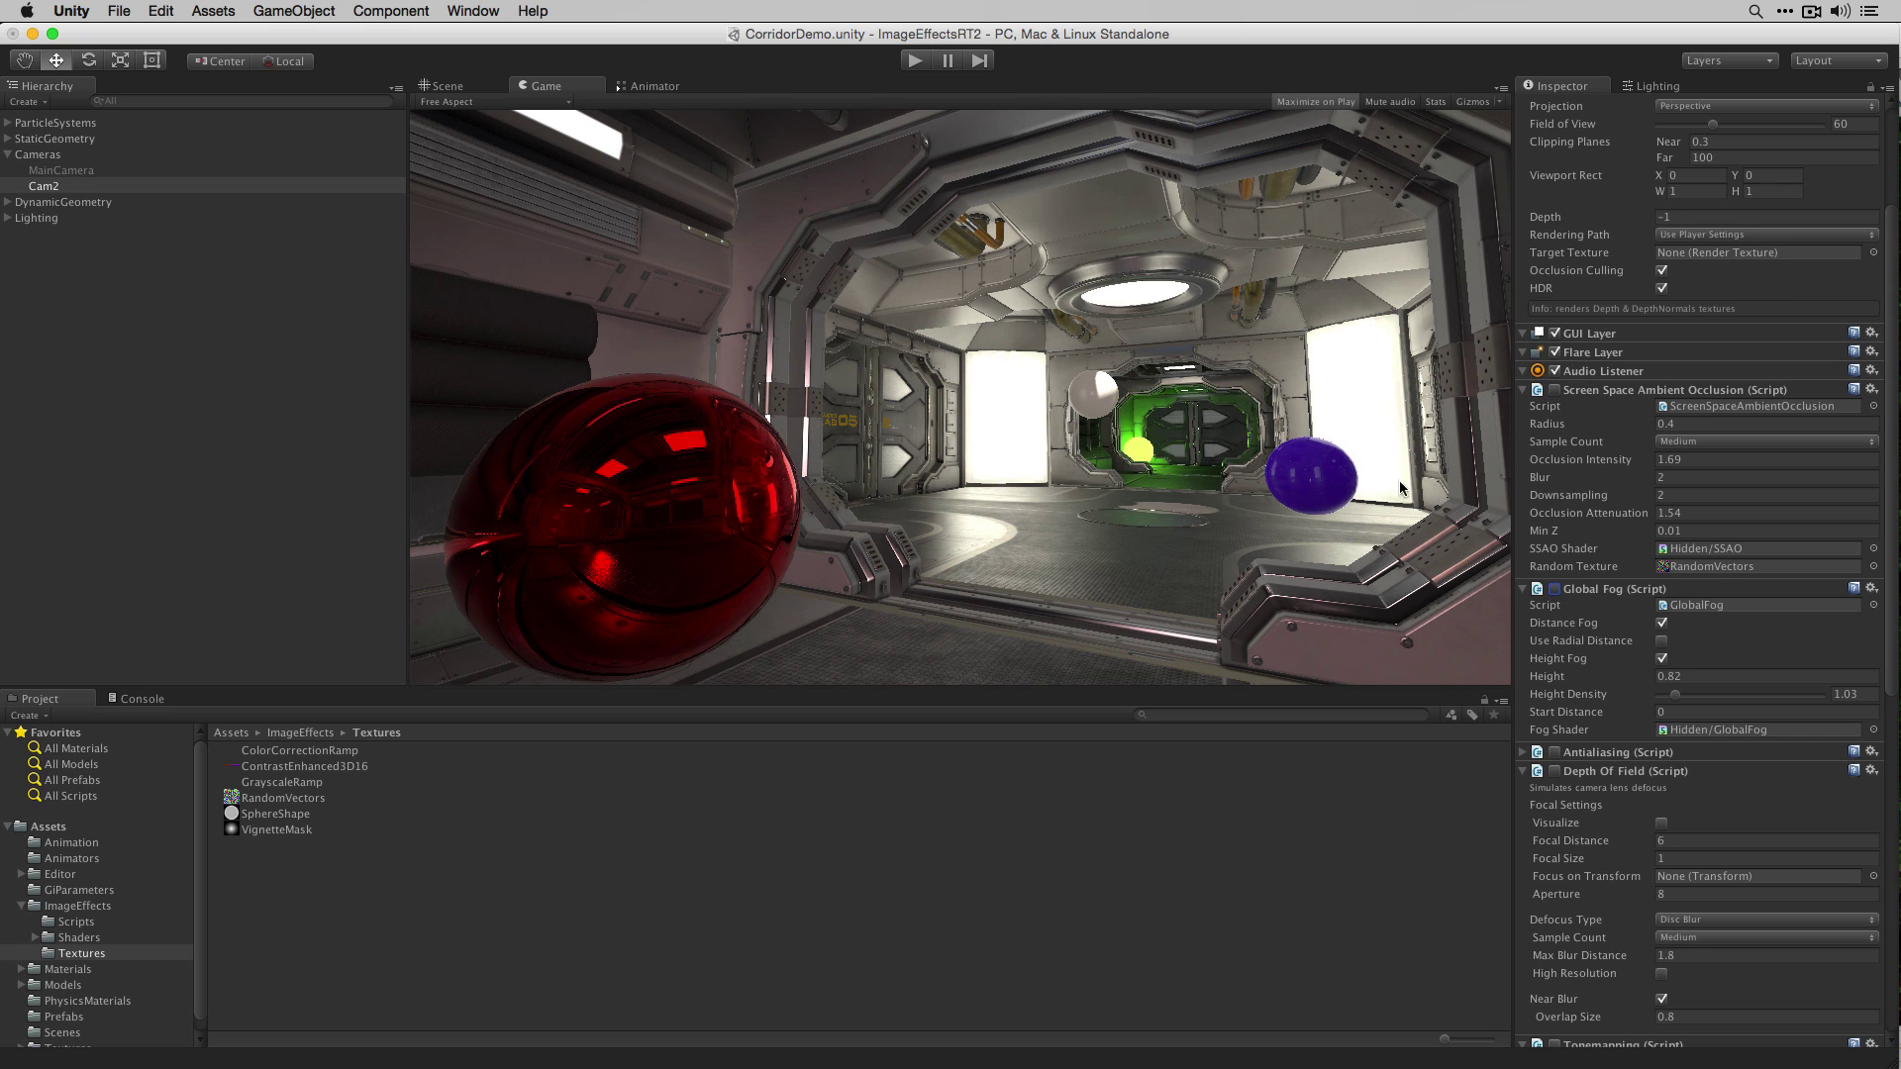
Step: Preview the unprocessed scene in Play mode, and re-enable Global Fog, Bloom, and Vignette and Chromatic Aberration on Cam2
click(915, 60)
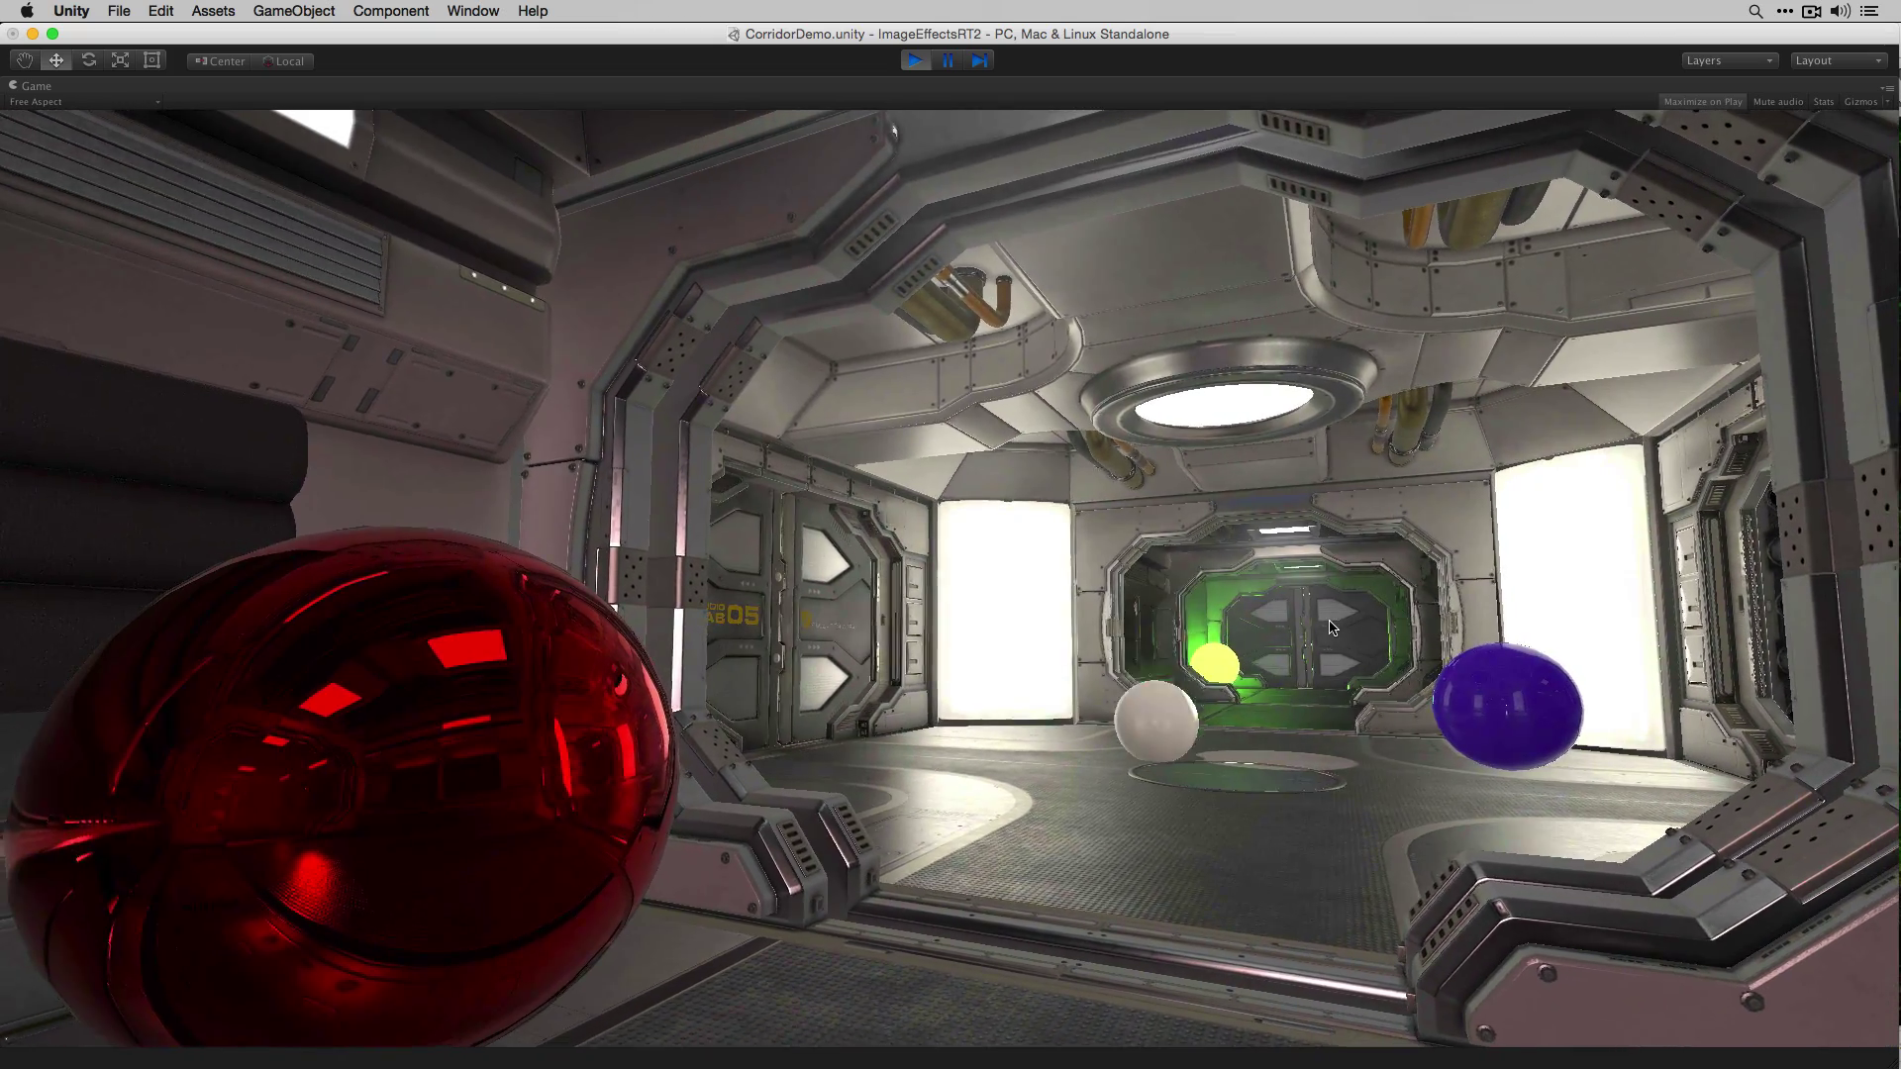
click(910, 62)
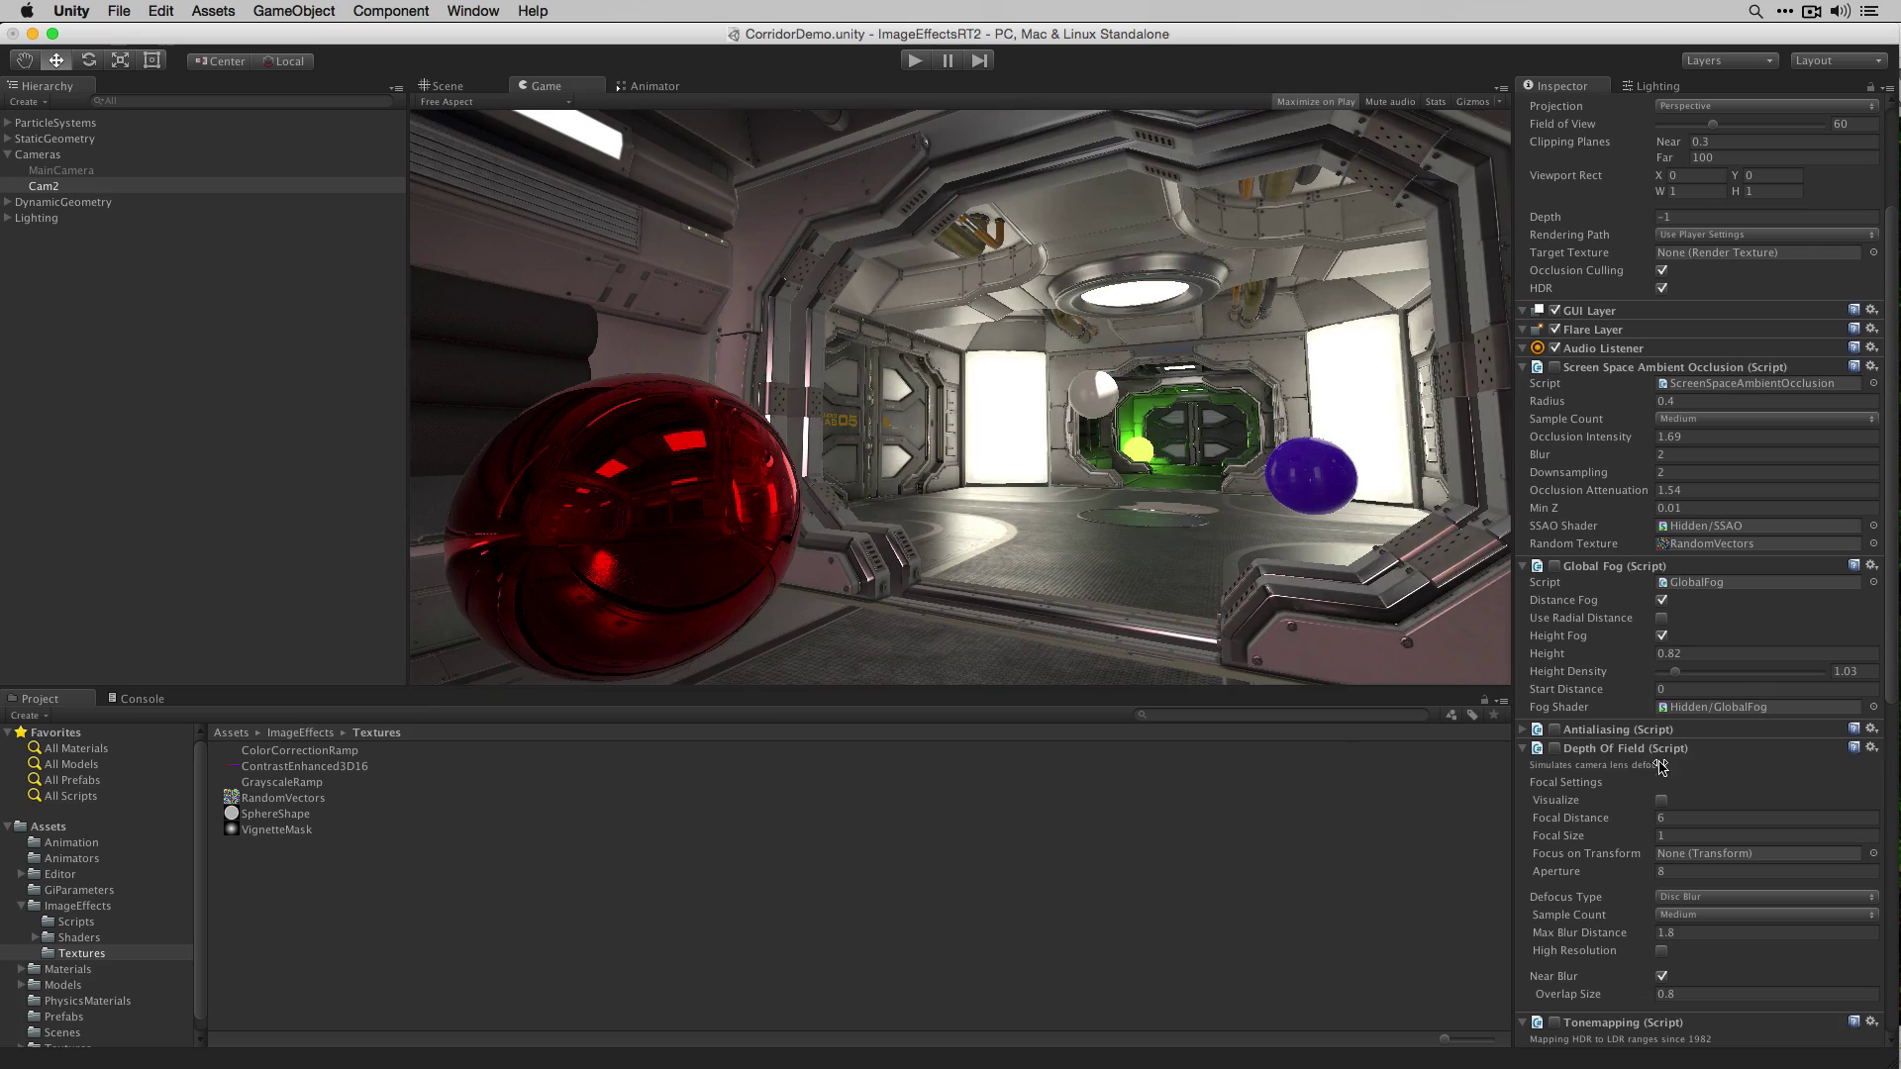
click(1554, 566)
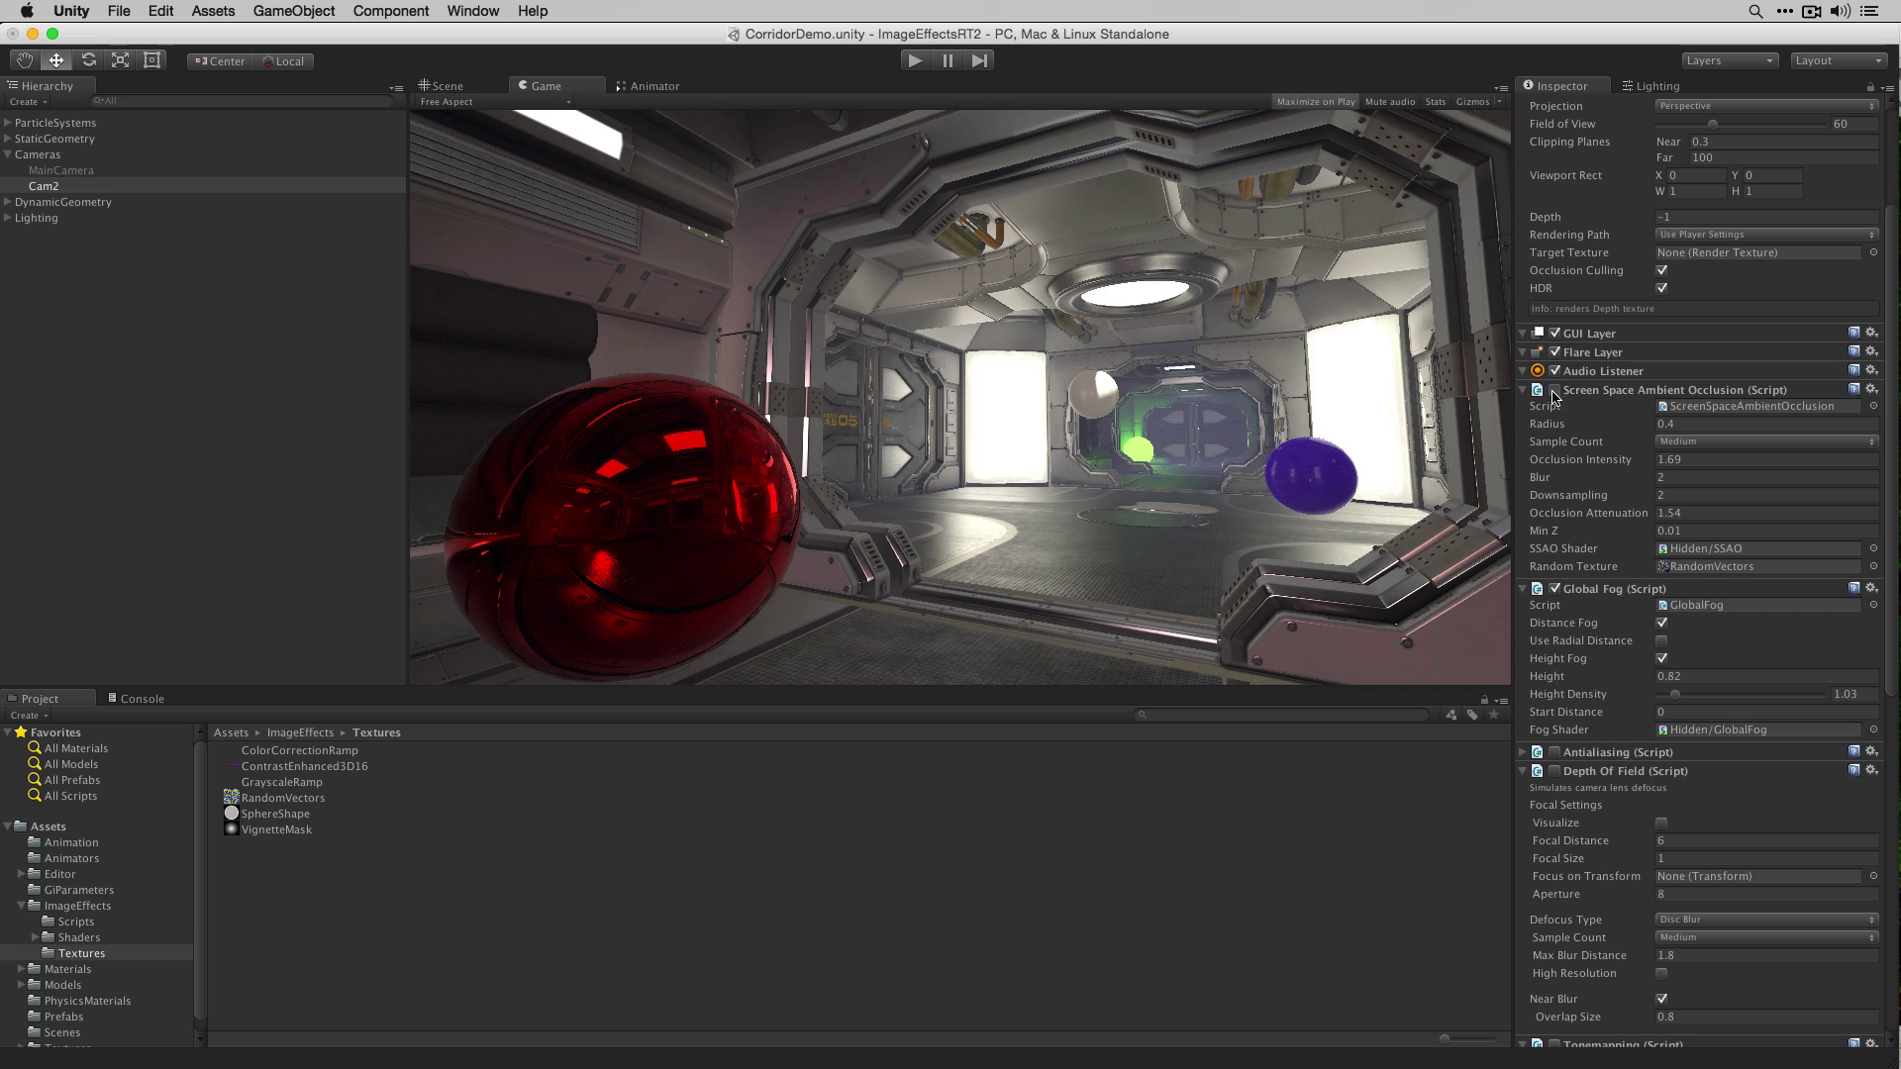
scroll(1584, 495, down, 10)
scroll(1597, 584, down, 10)
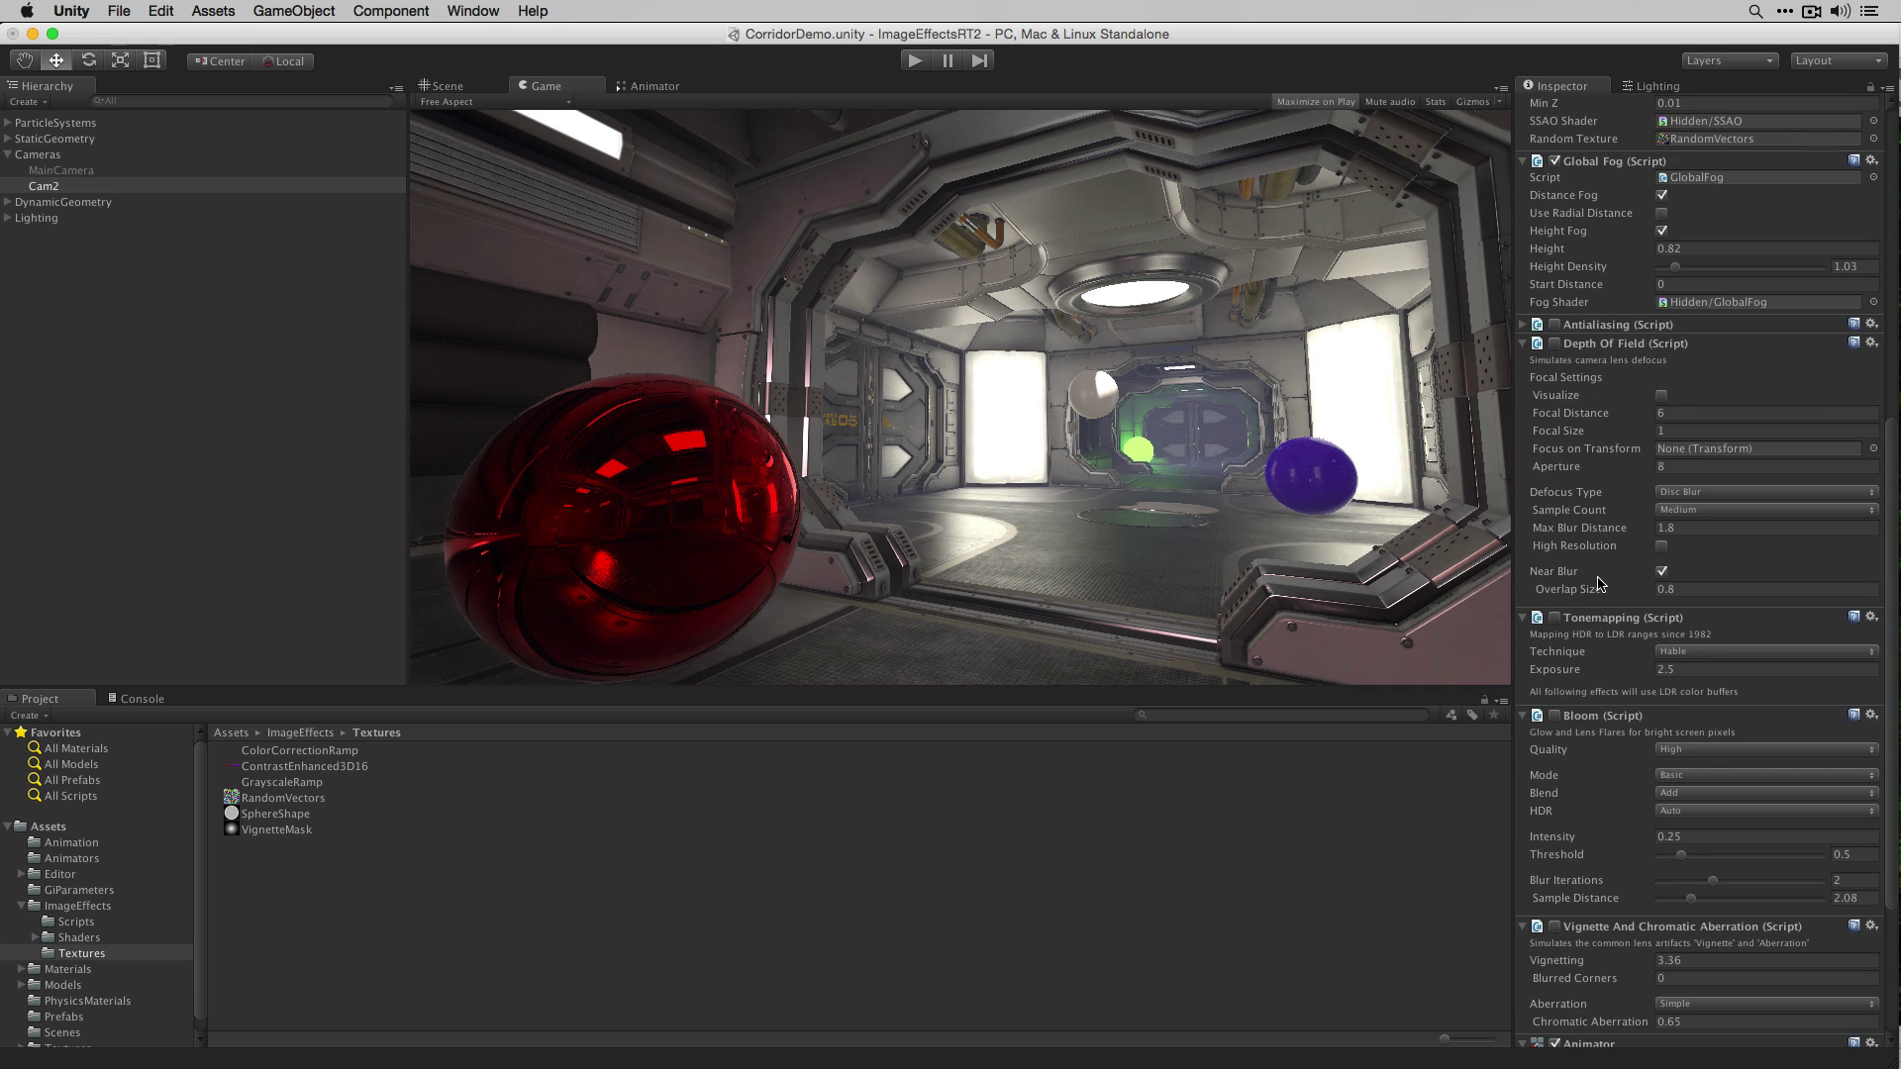
click(1554, 472)
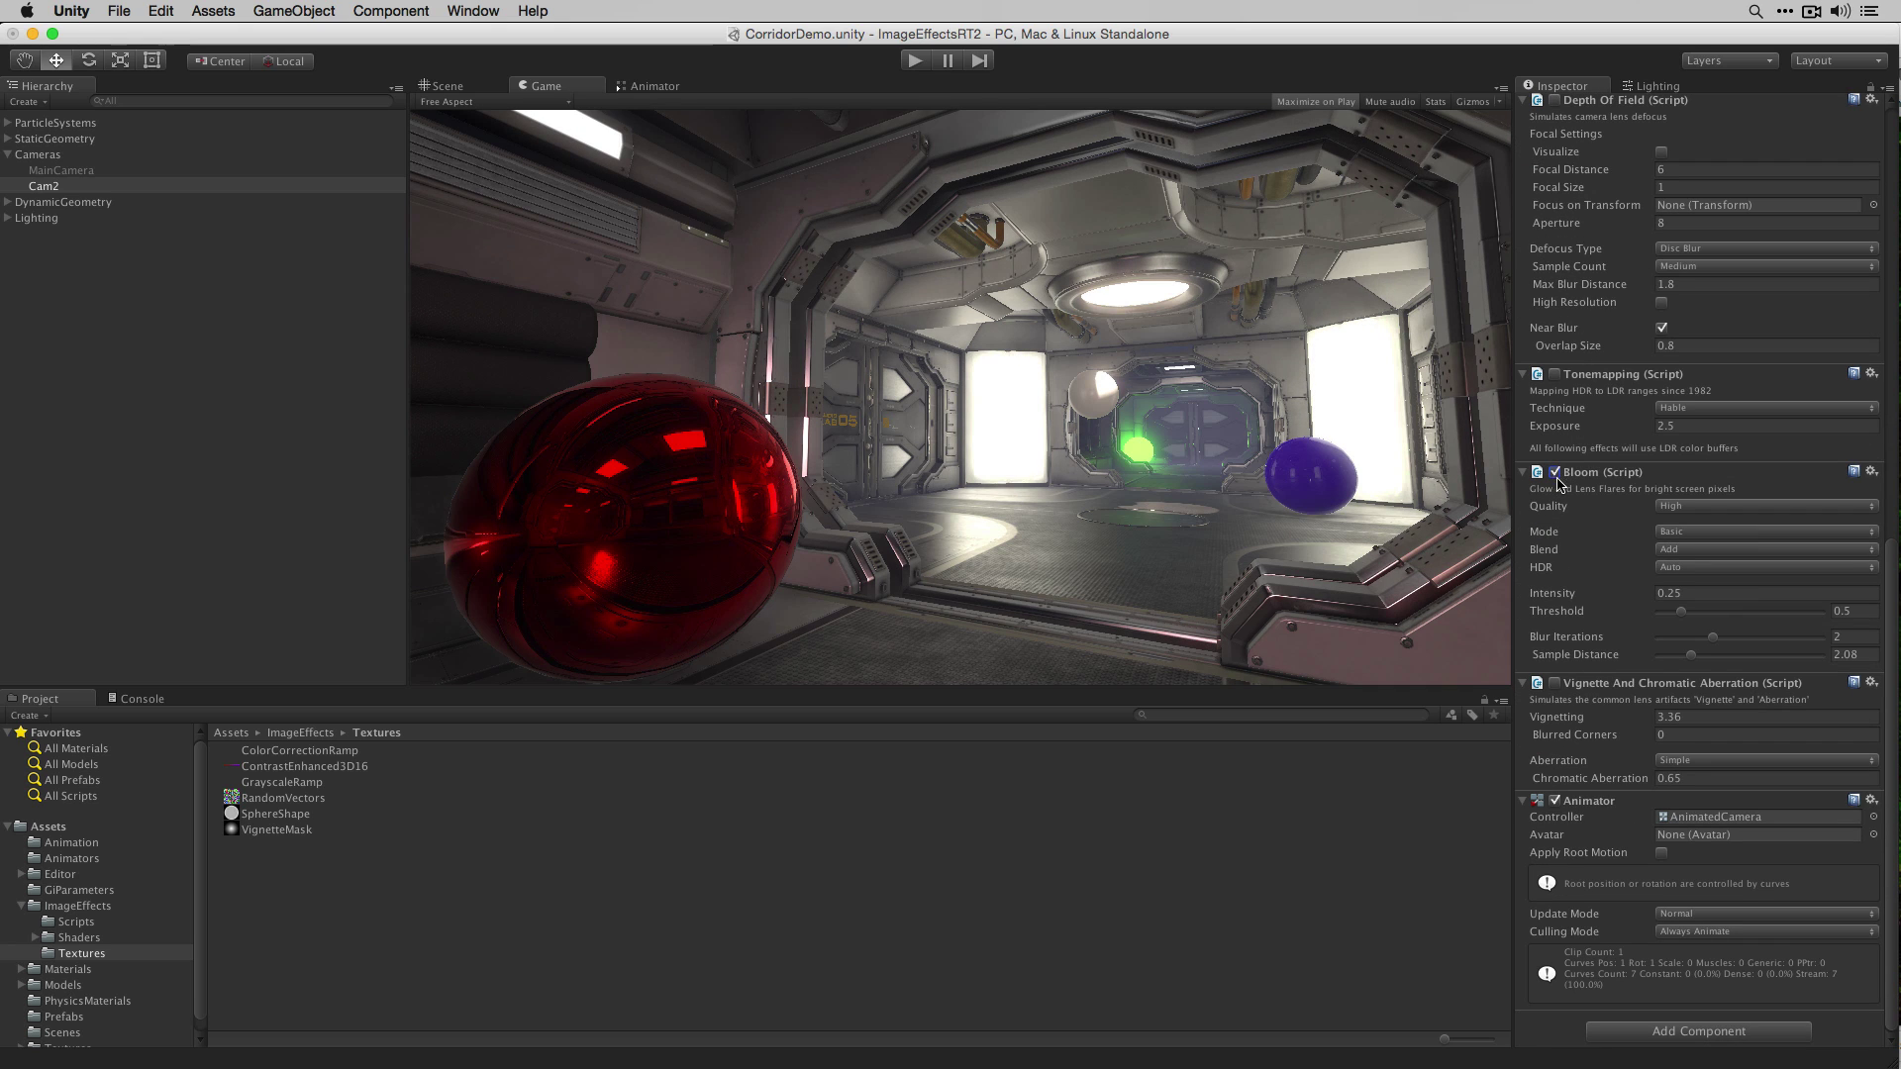
click(1553, 683)
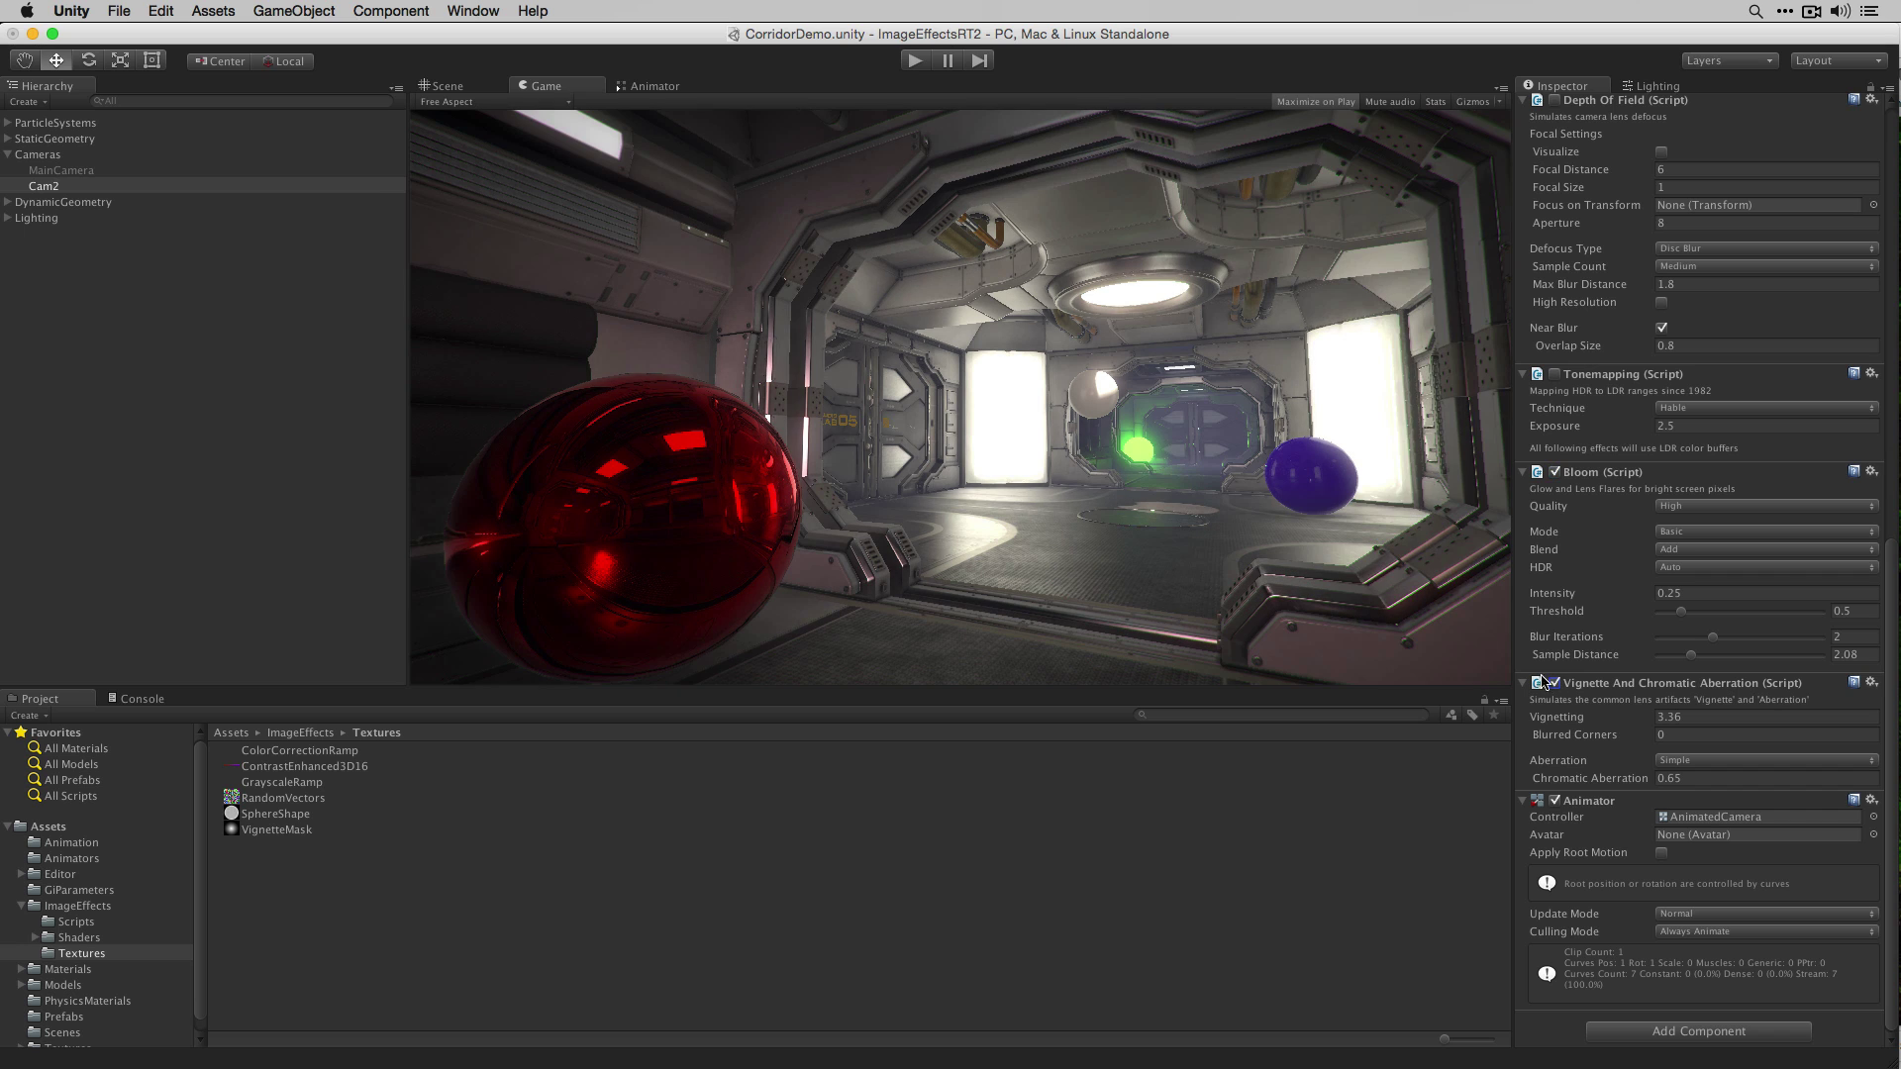
Step: Preview the Cam2 view with its re-enabled effects in Play mode
click(915, 60)
click(921, 61)
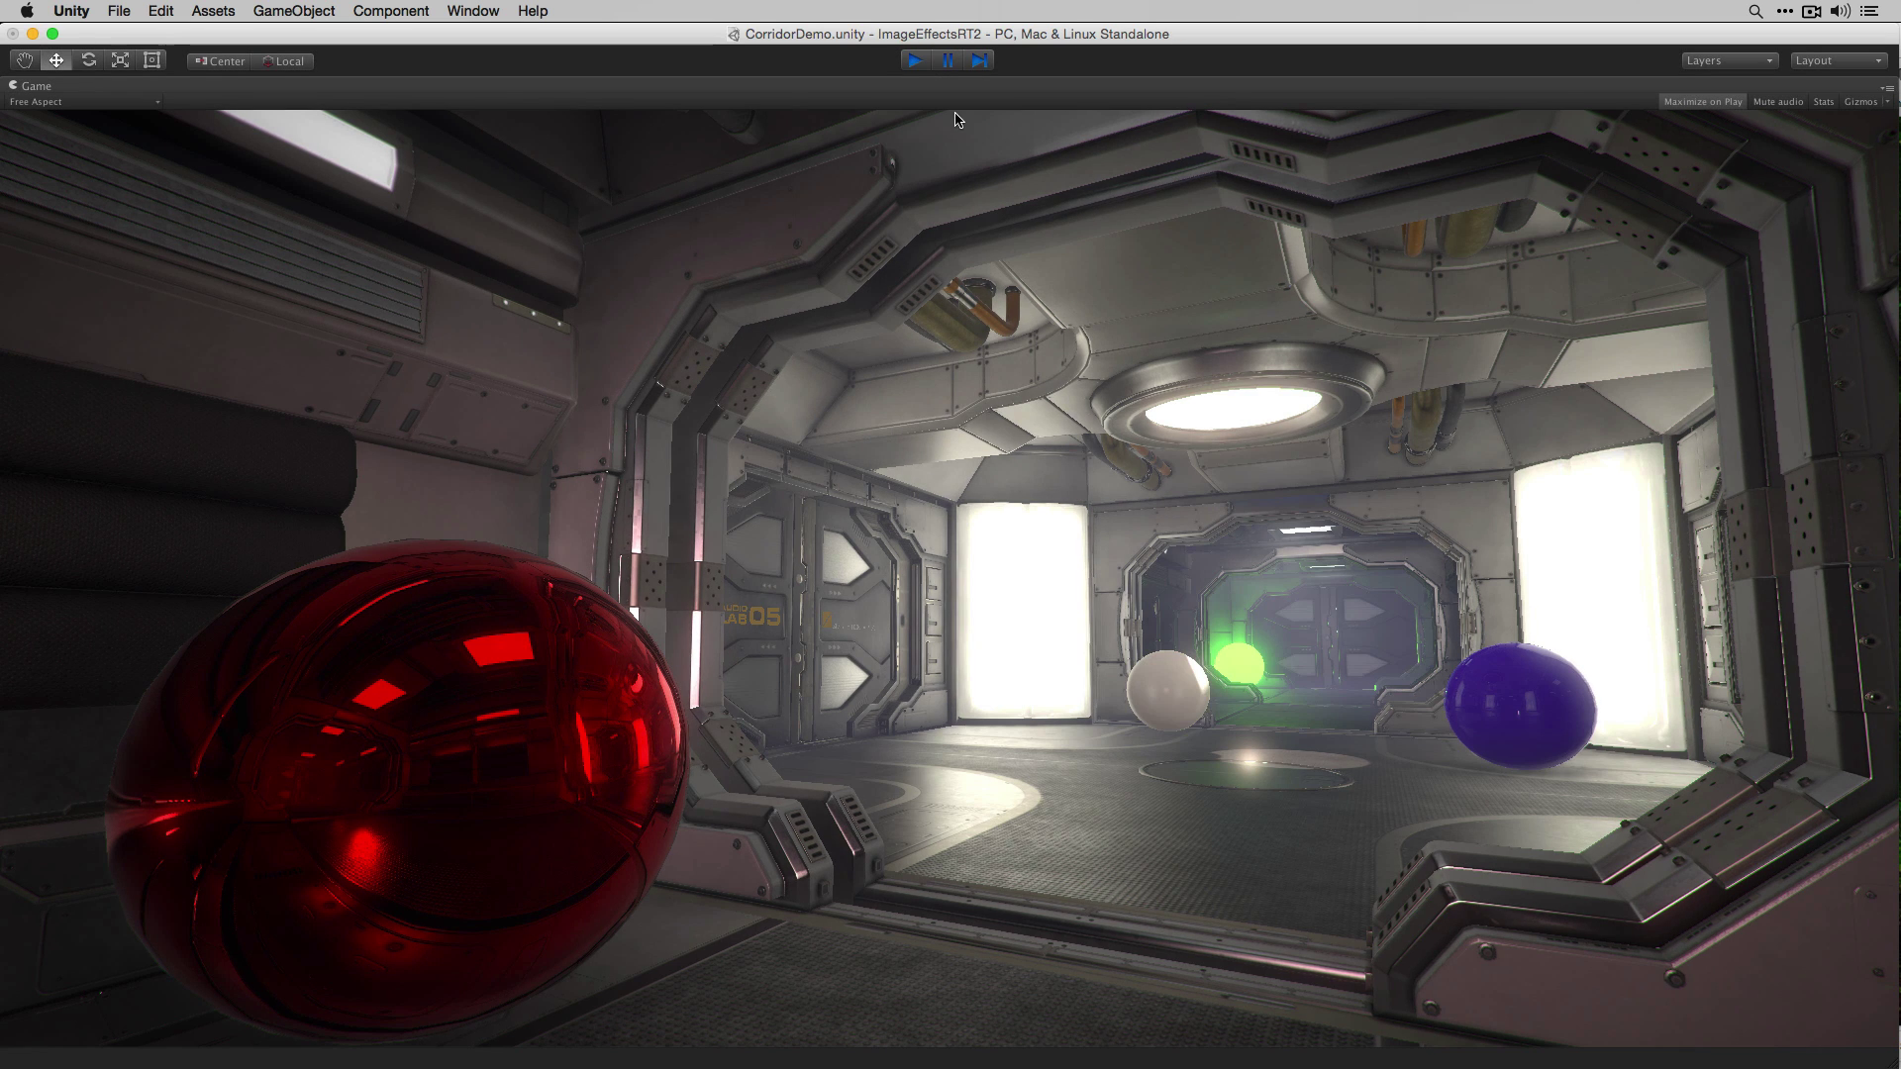
click(916, 61)
Step: Enable Antialiasing on Cam2 and move it below Depth Of Field and Tonemapping in the component order
scroll(1619, 580, up, 5)
scroll(1608, 574, up, 3)
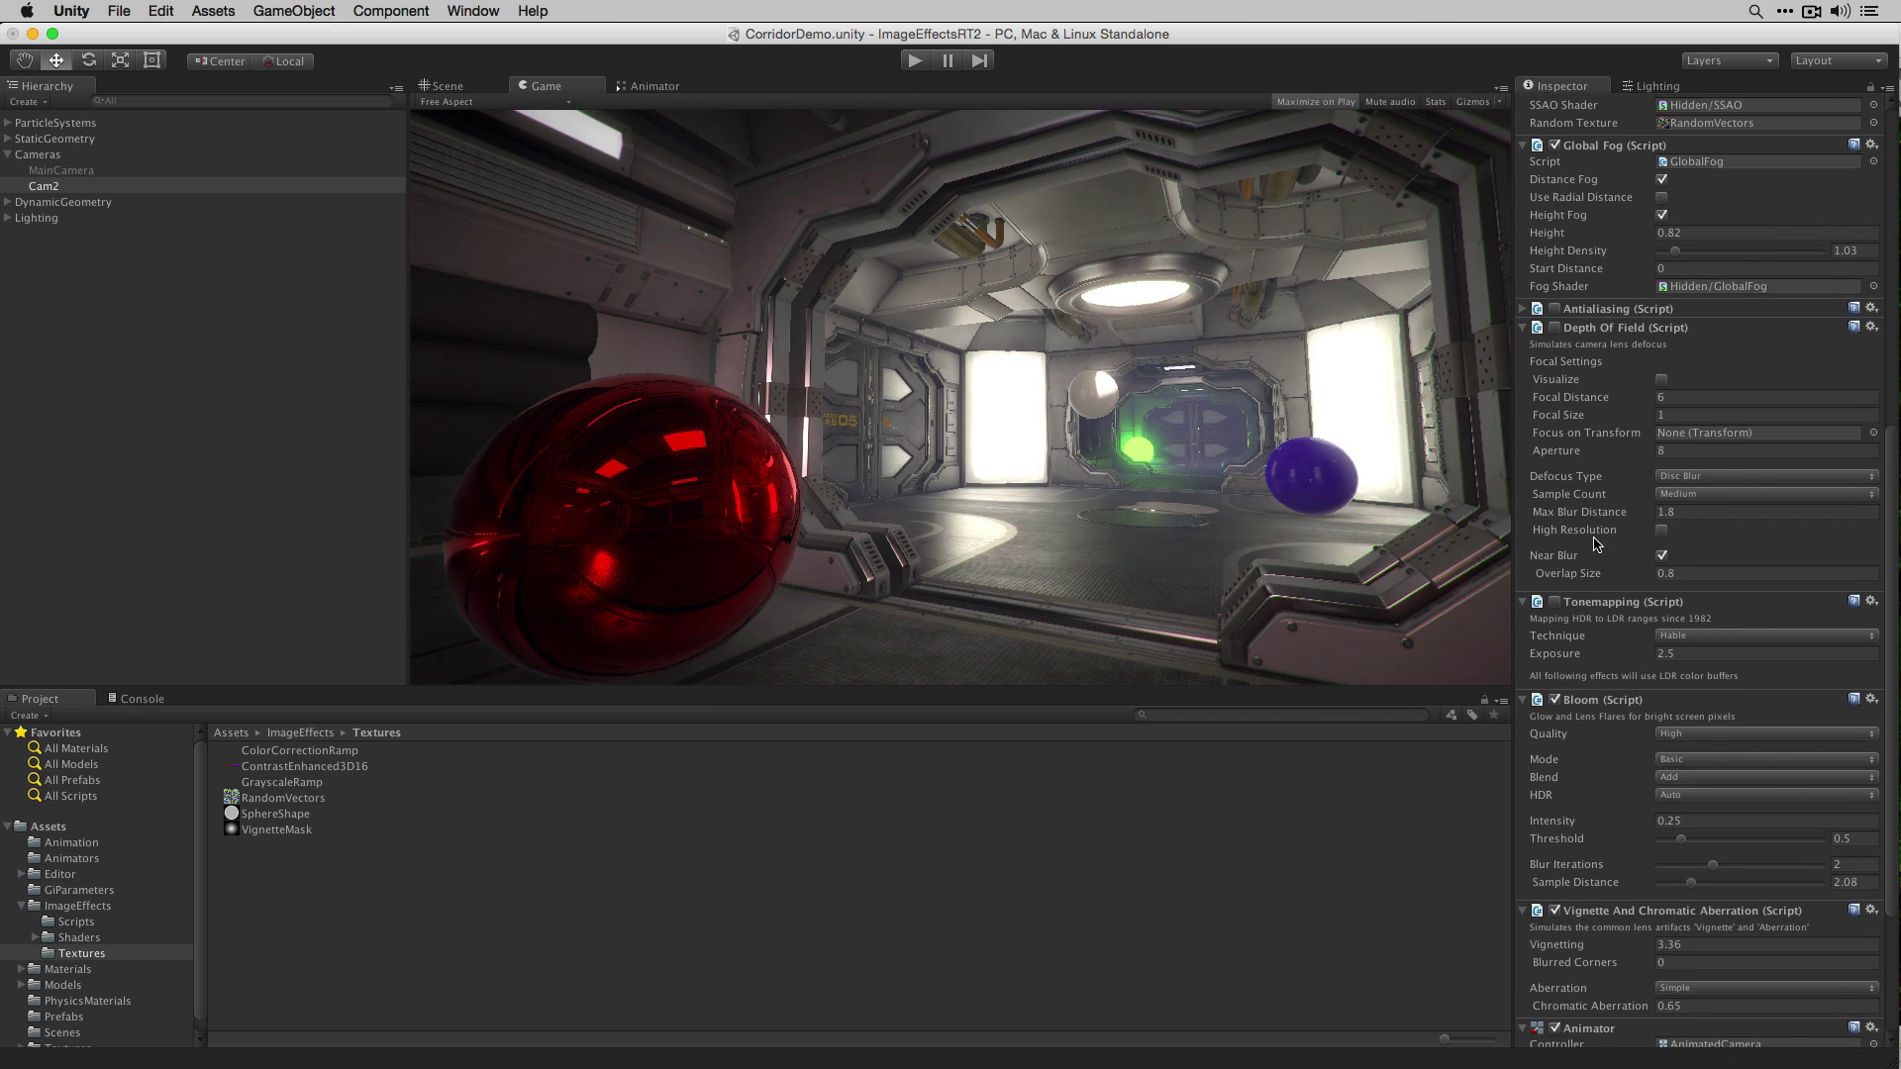
click(1554, 326)
click(1555, 345)
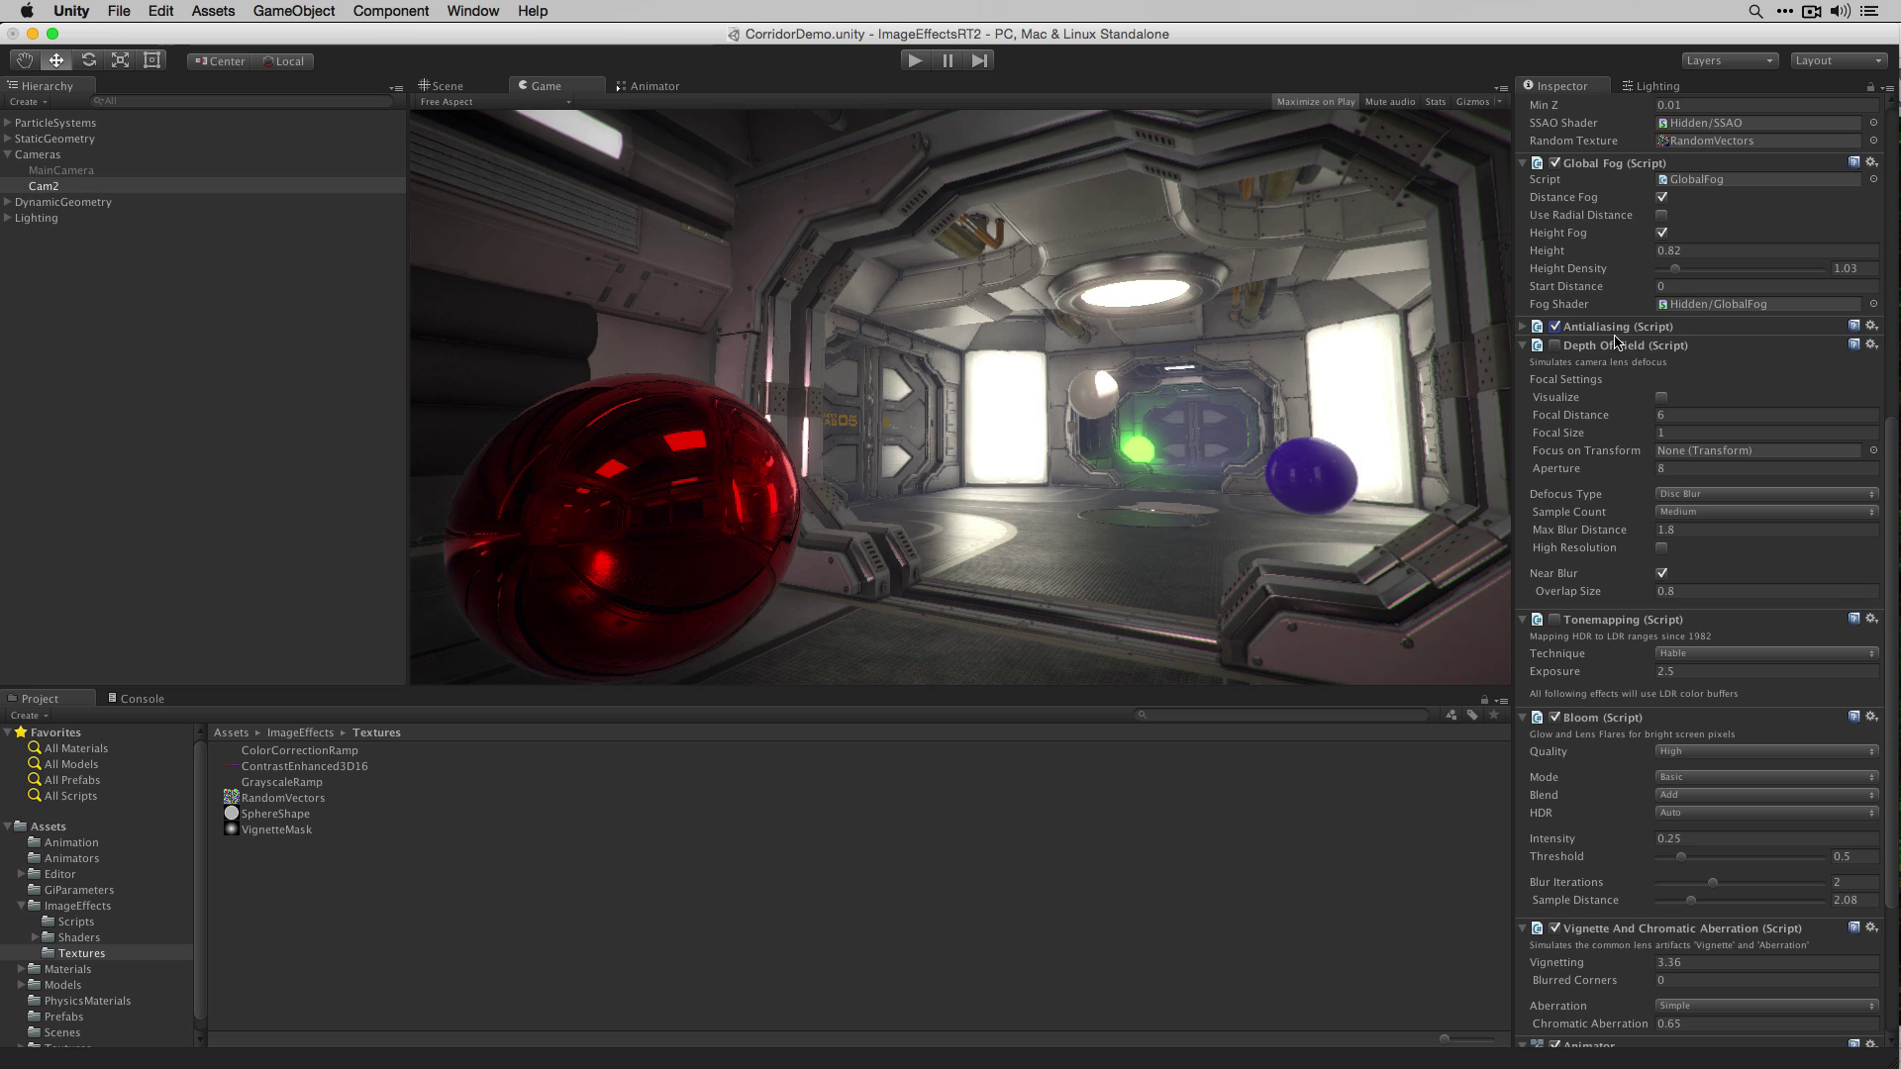
click(1871, 344)
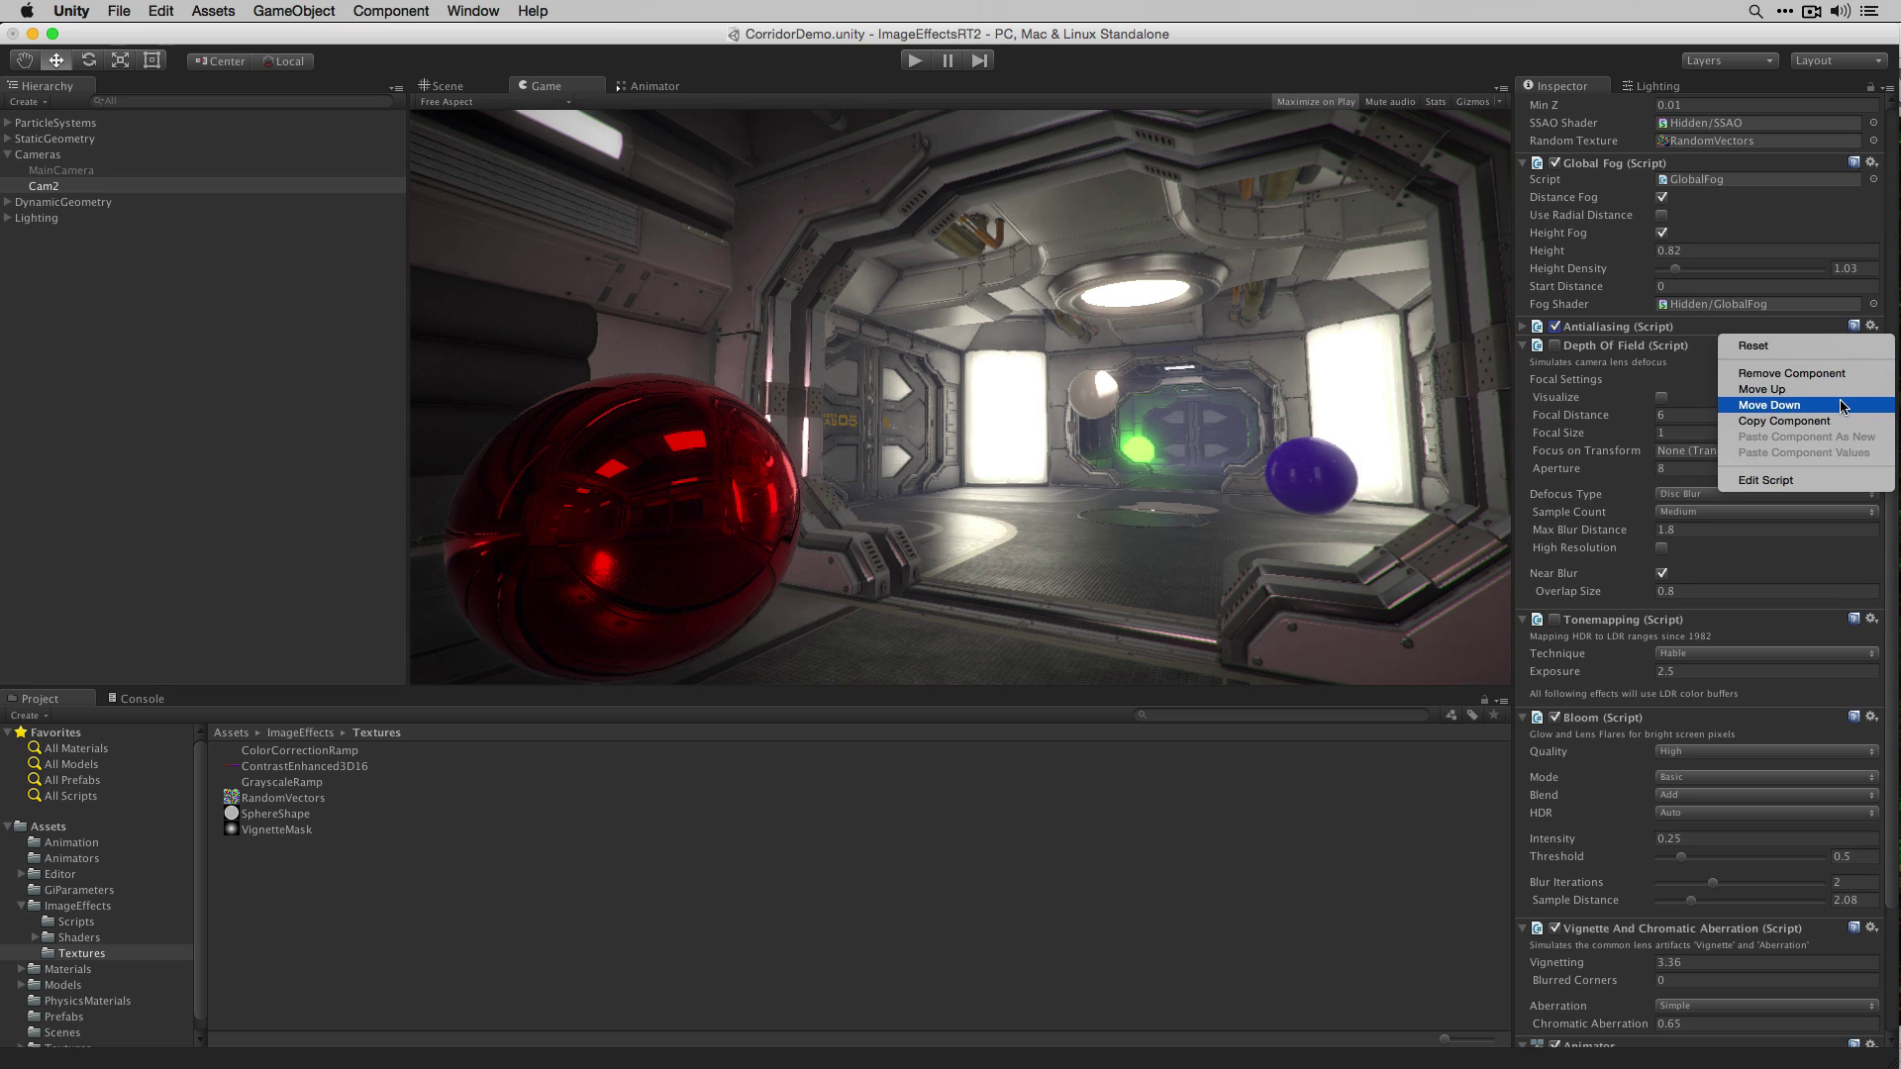
click(1839, 404)
click(1872, 600)
click(1863, 682)
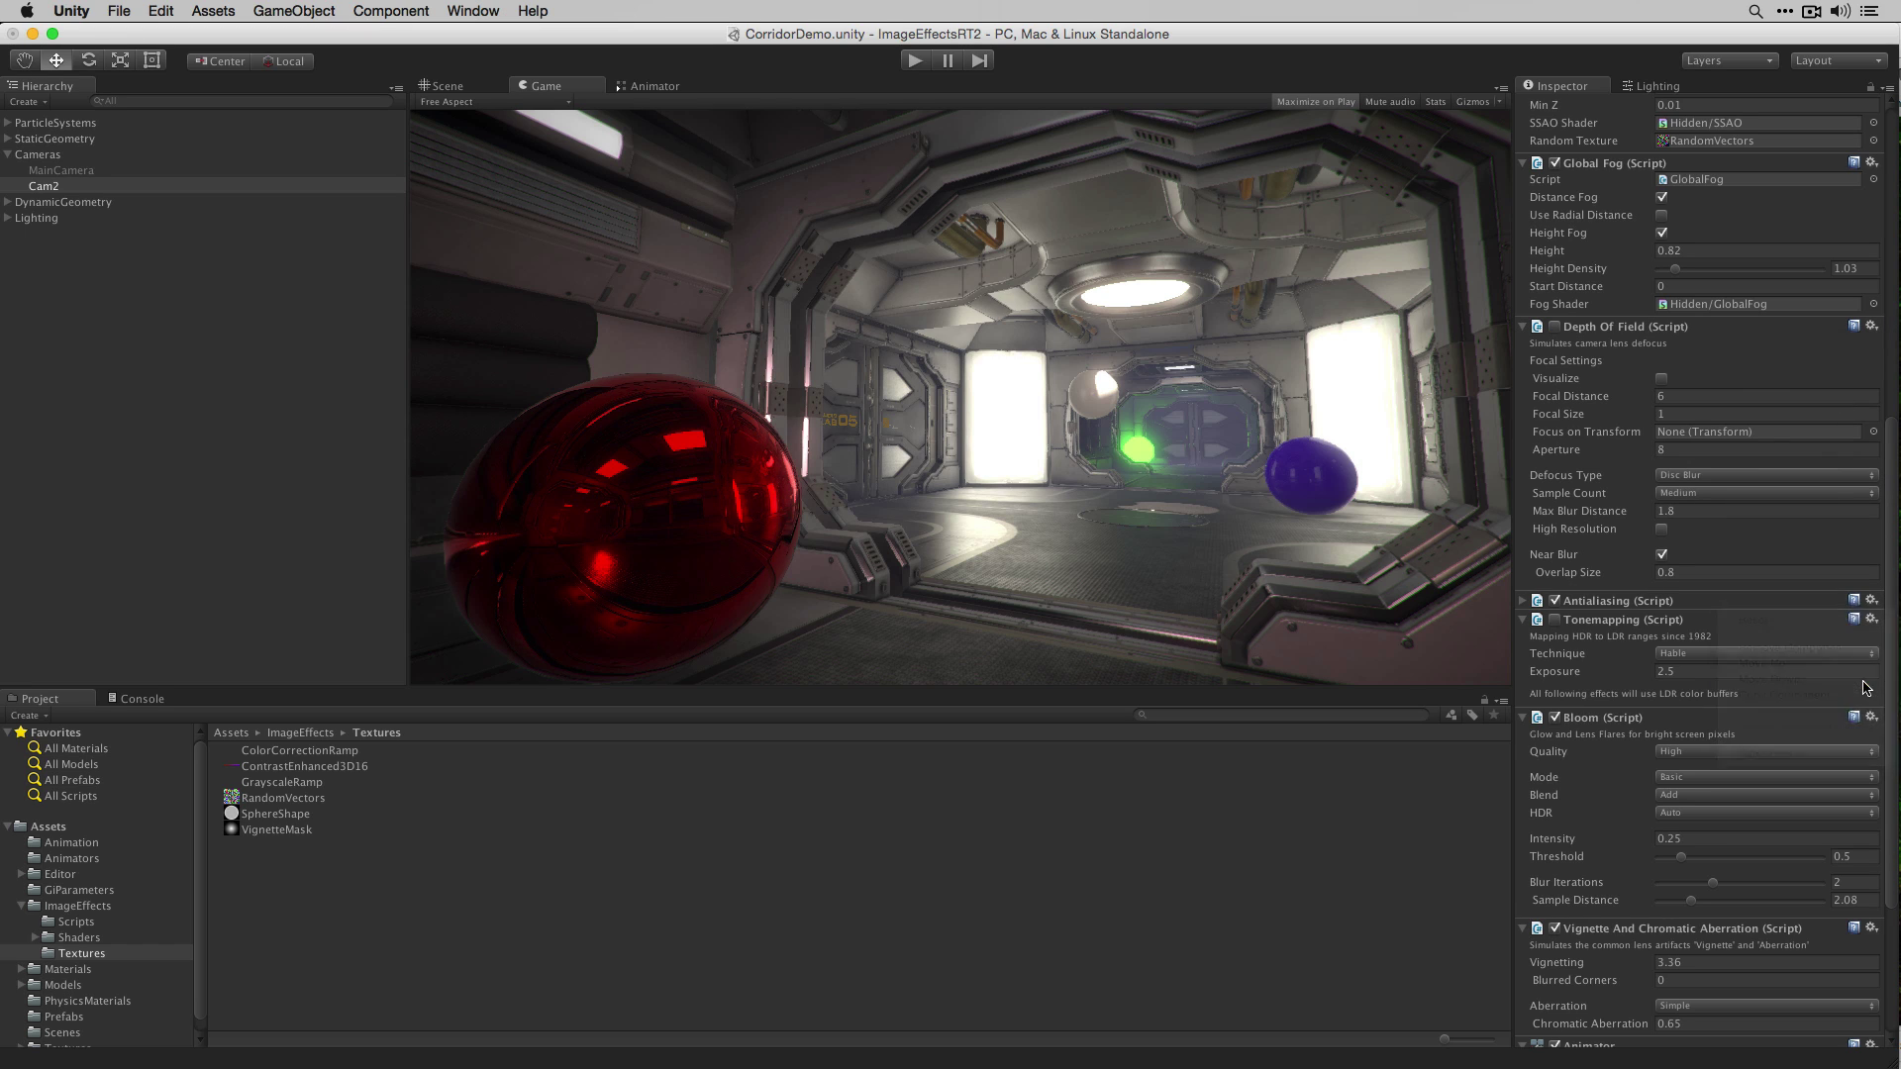
scroll(1812, 693, down, 4)
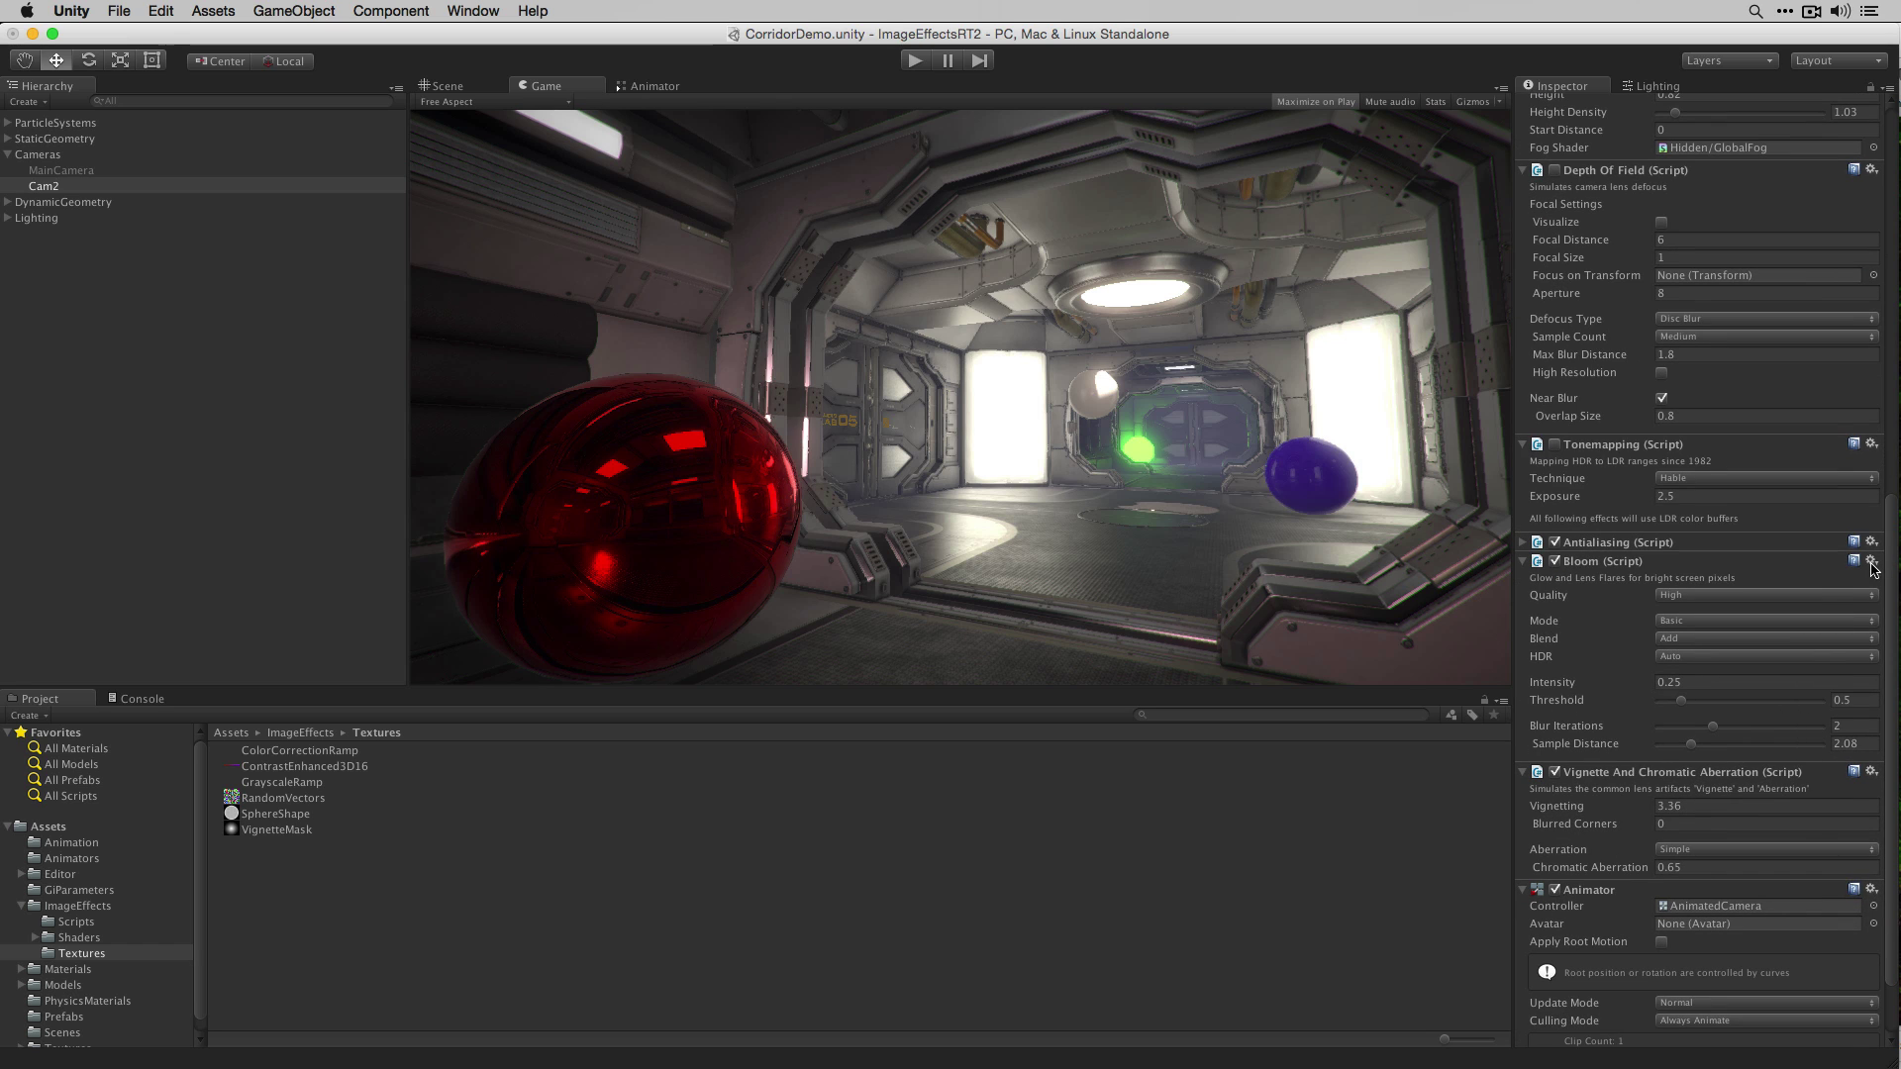
Step: Enable Depth Of Field and Tonemapping on Cam2 and preview the result in Play mode
scroll(1838, 595, up, 2)
scroll(1838, 595, up, 4)
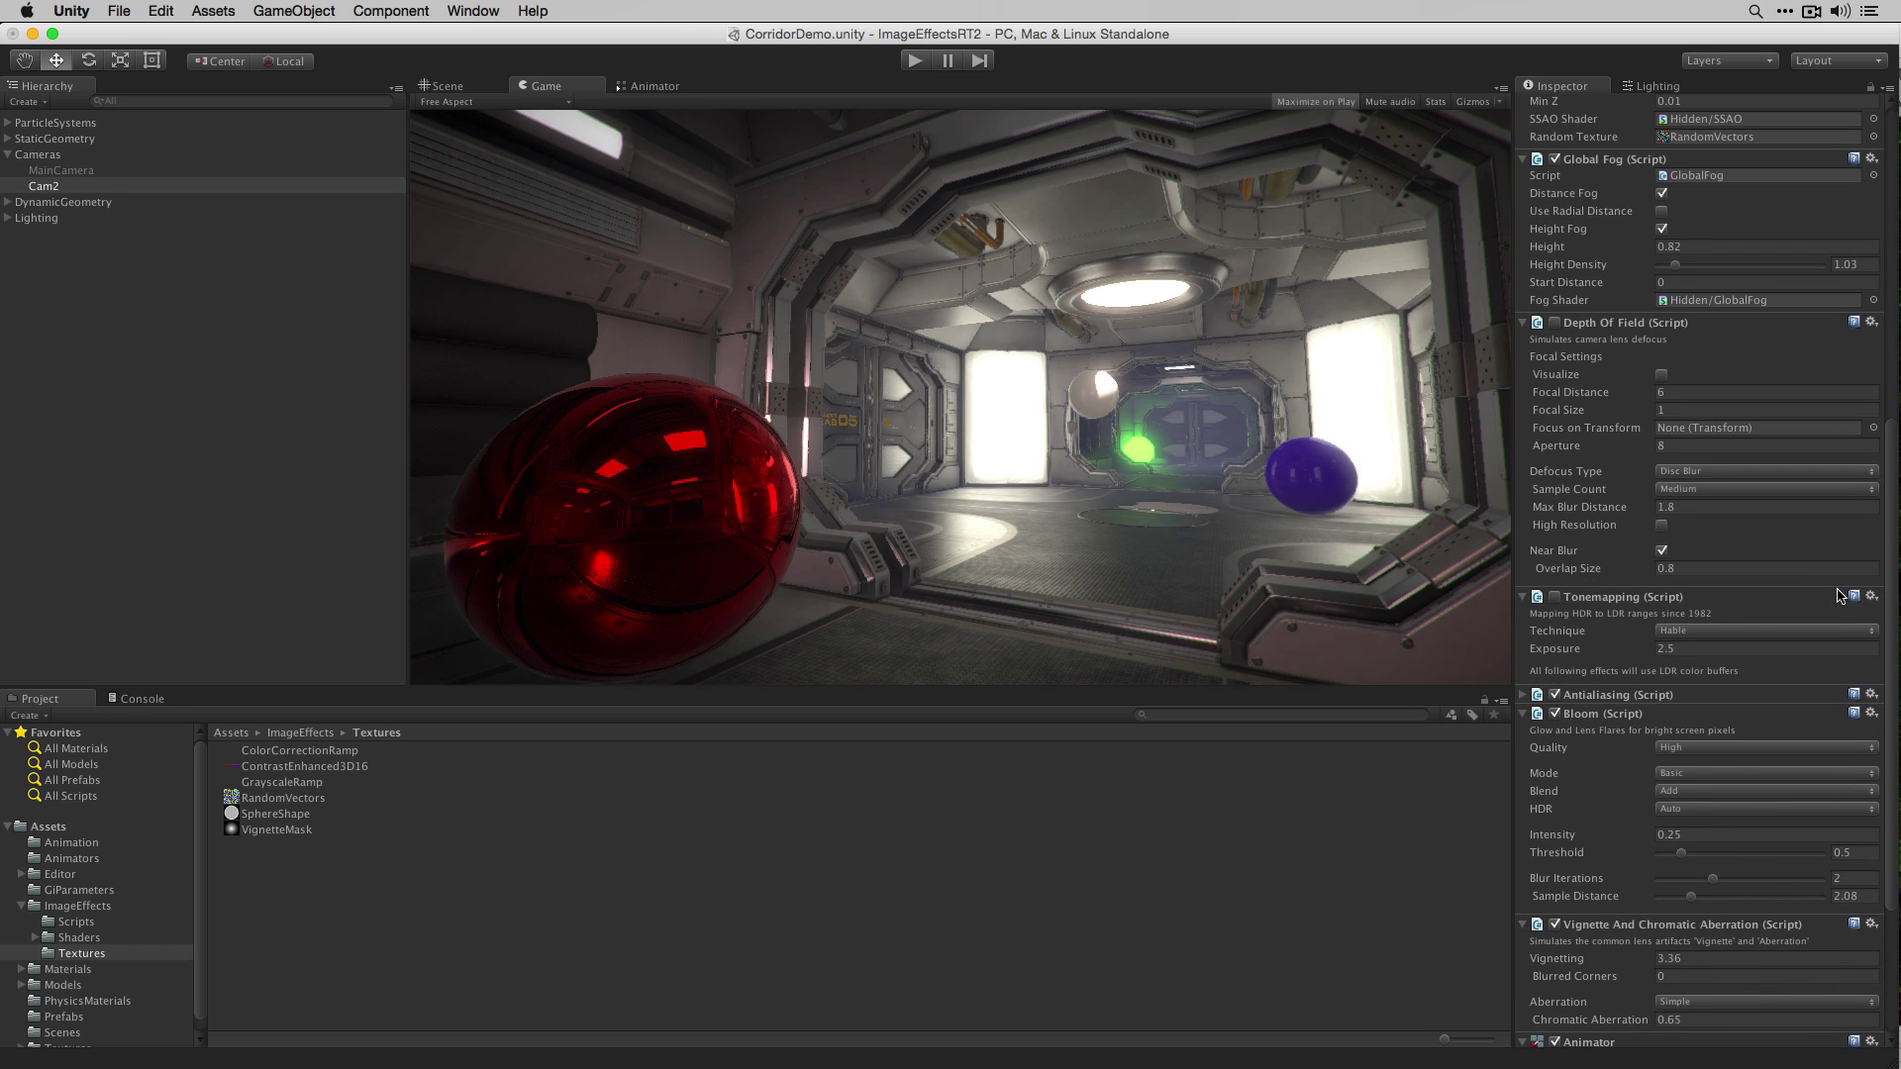
click(1554, 370)
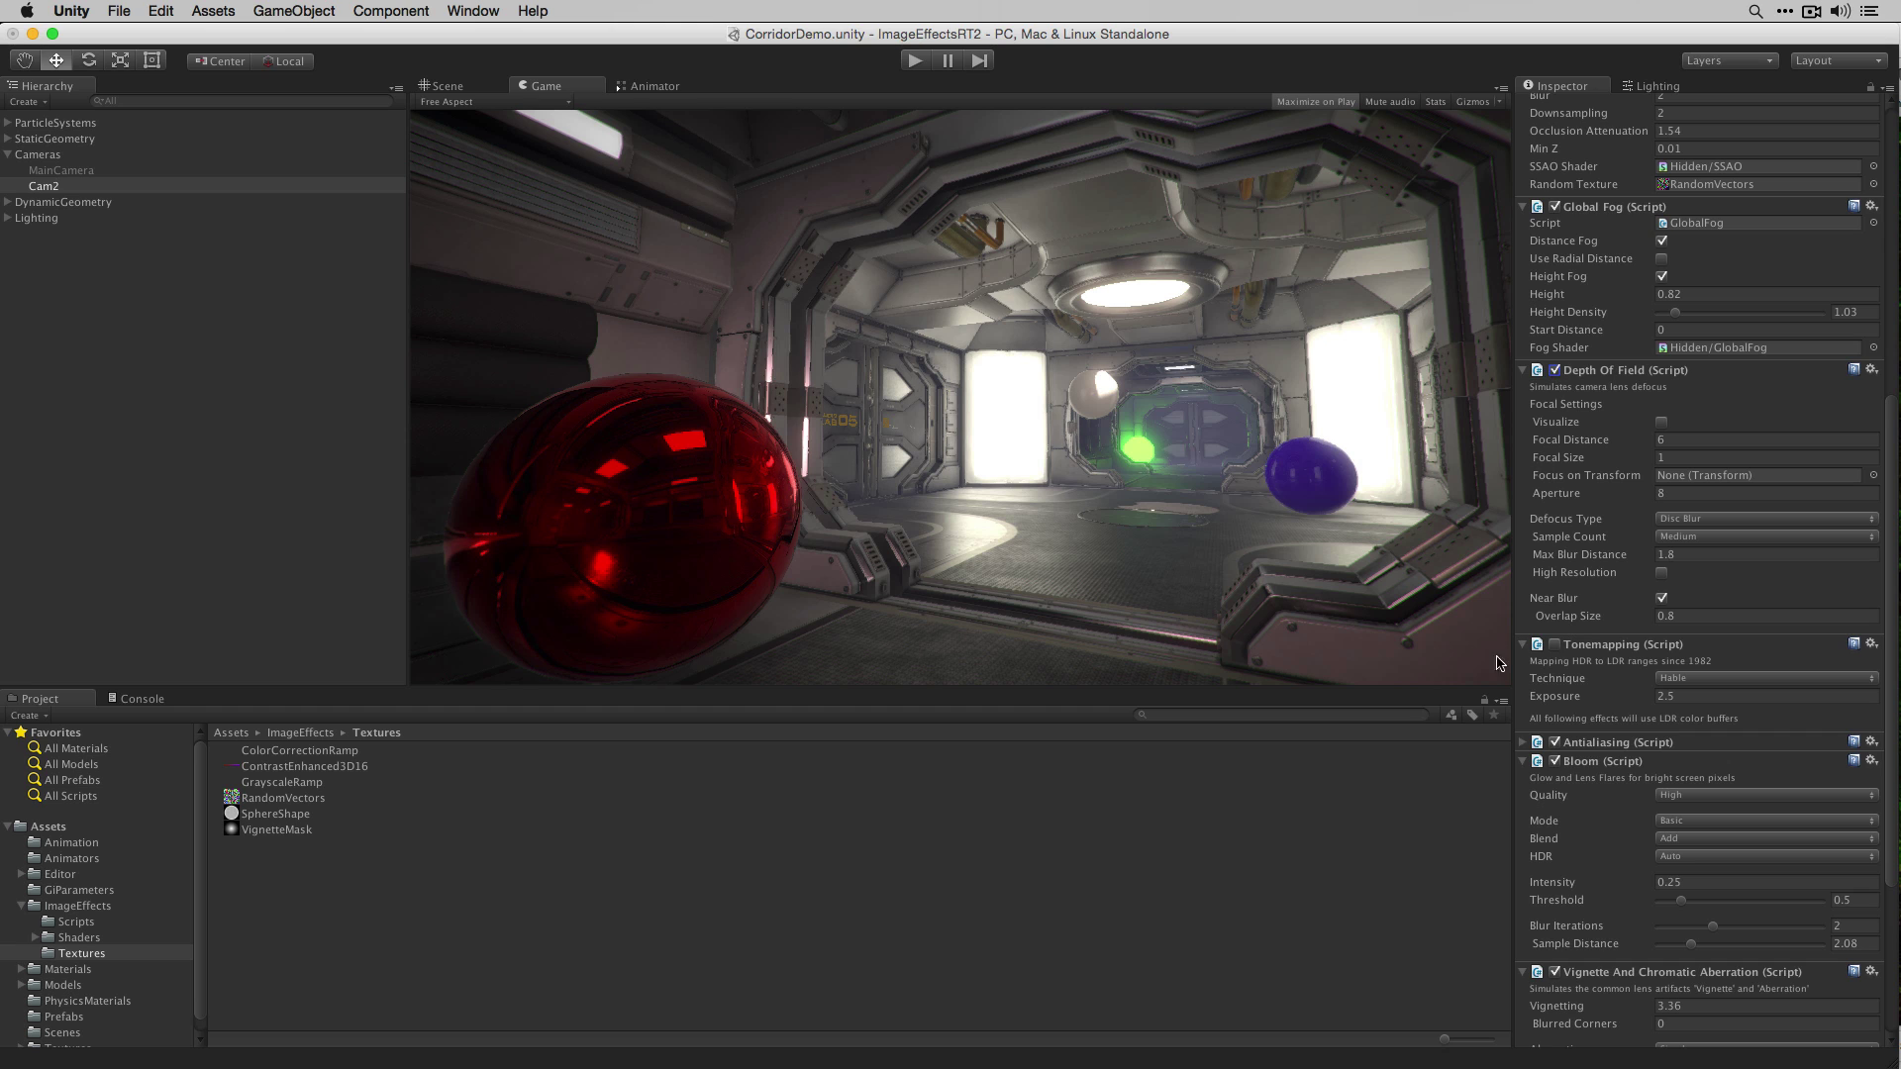
click(1555, 645)
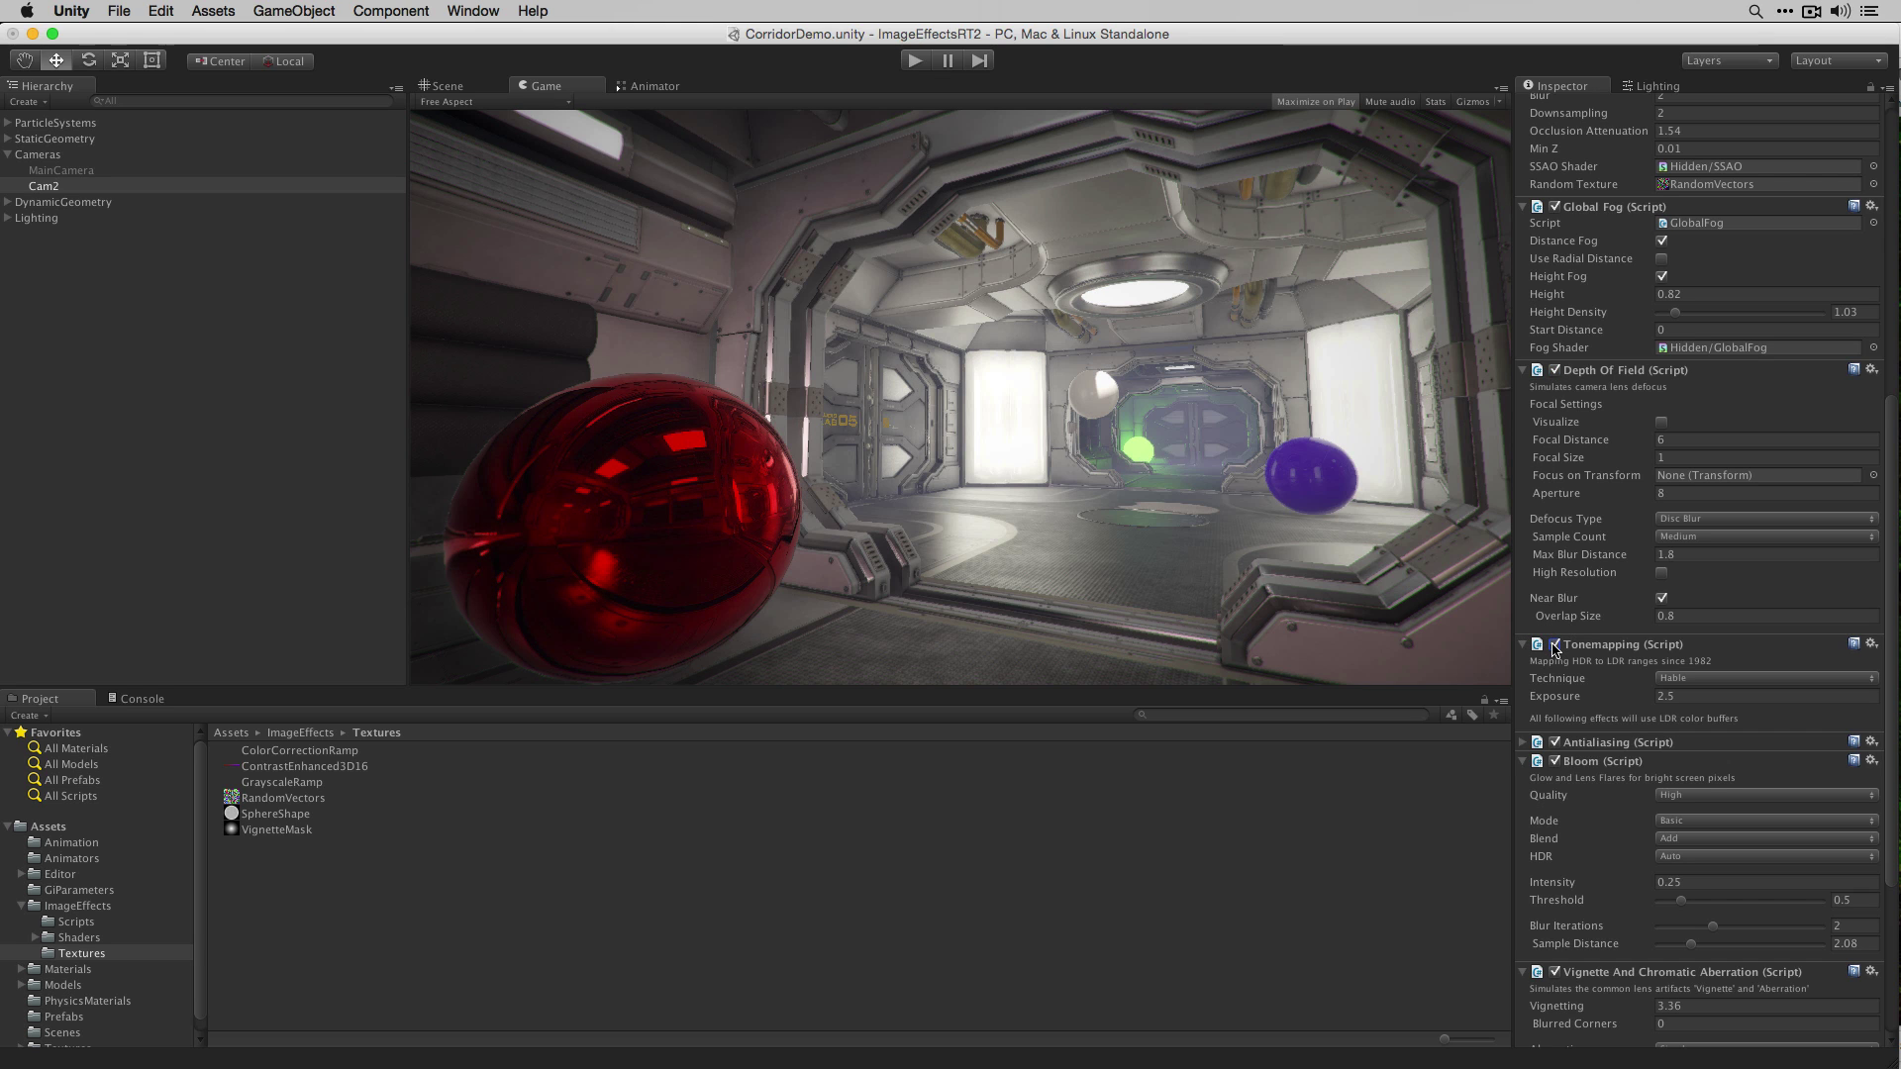
click(916, 62)
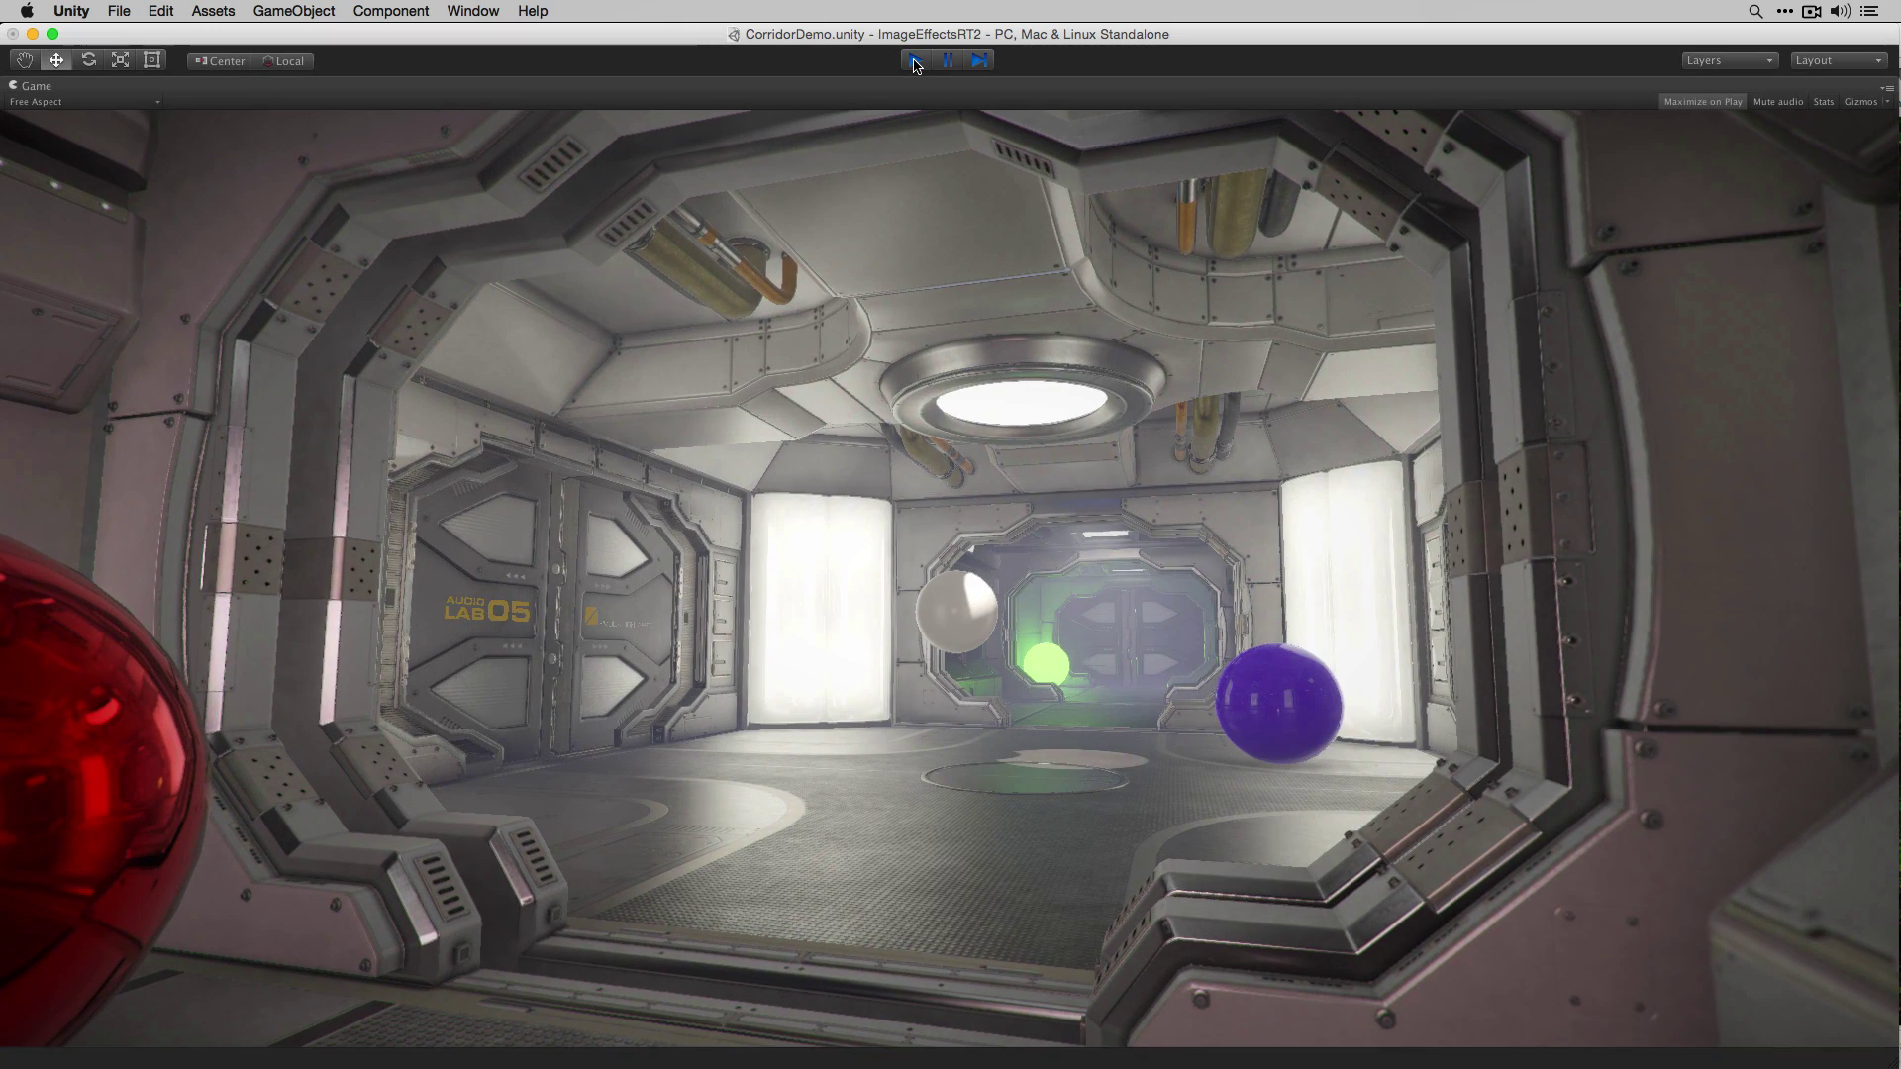
click(915, 62)
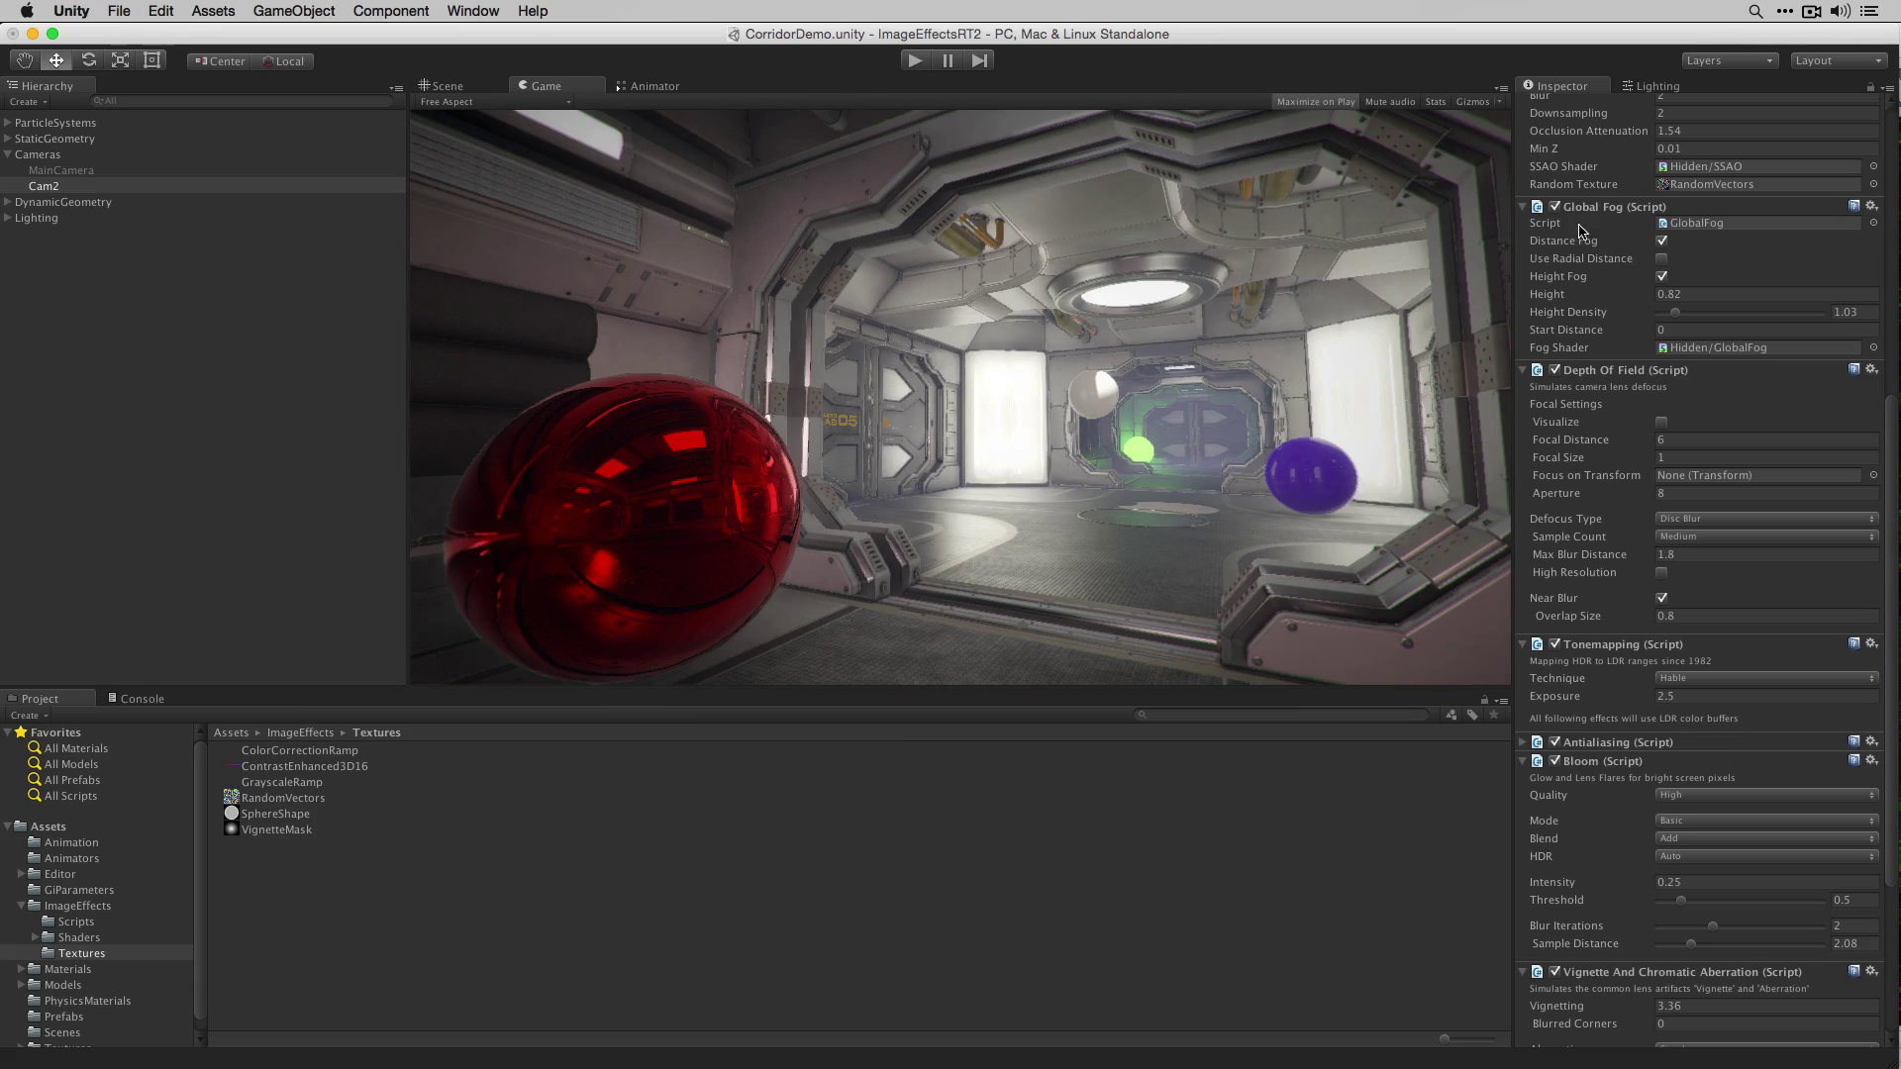
Step: Deactivate Cam2, activate MainCamera instead, and preview its view in Play mode
scroll(1604, 208, up, 10)
click(1555, 105)
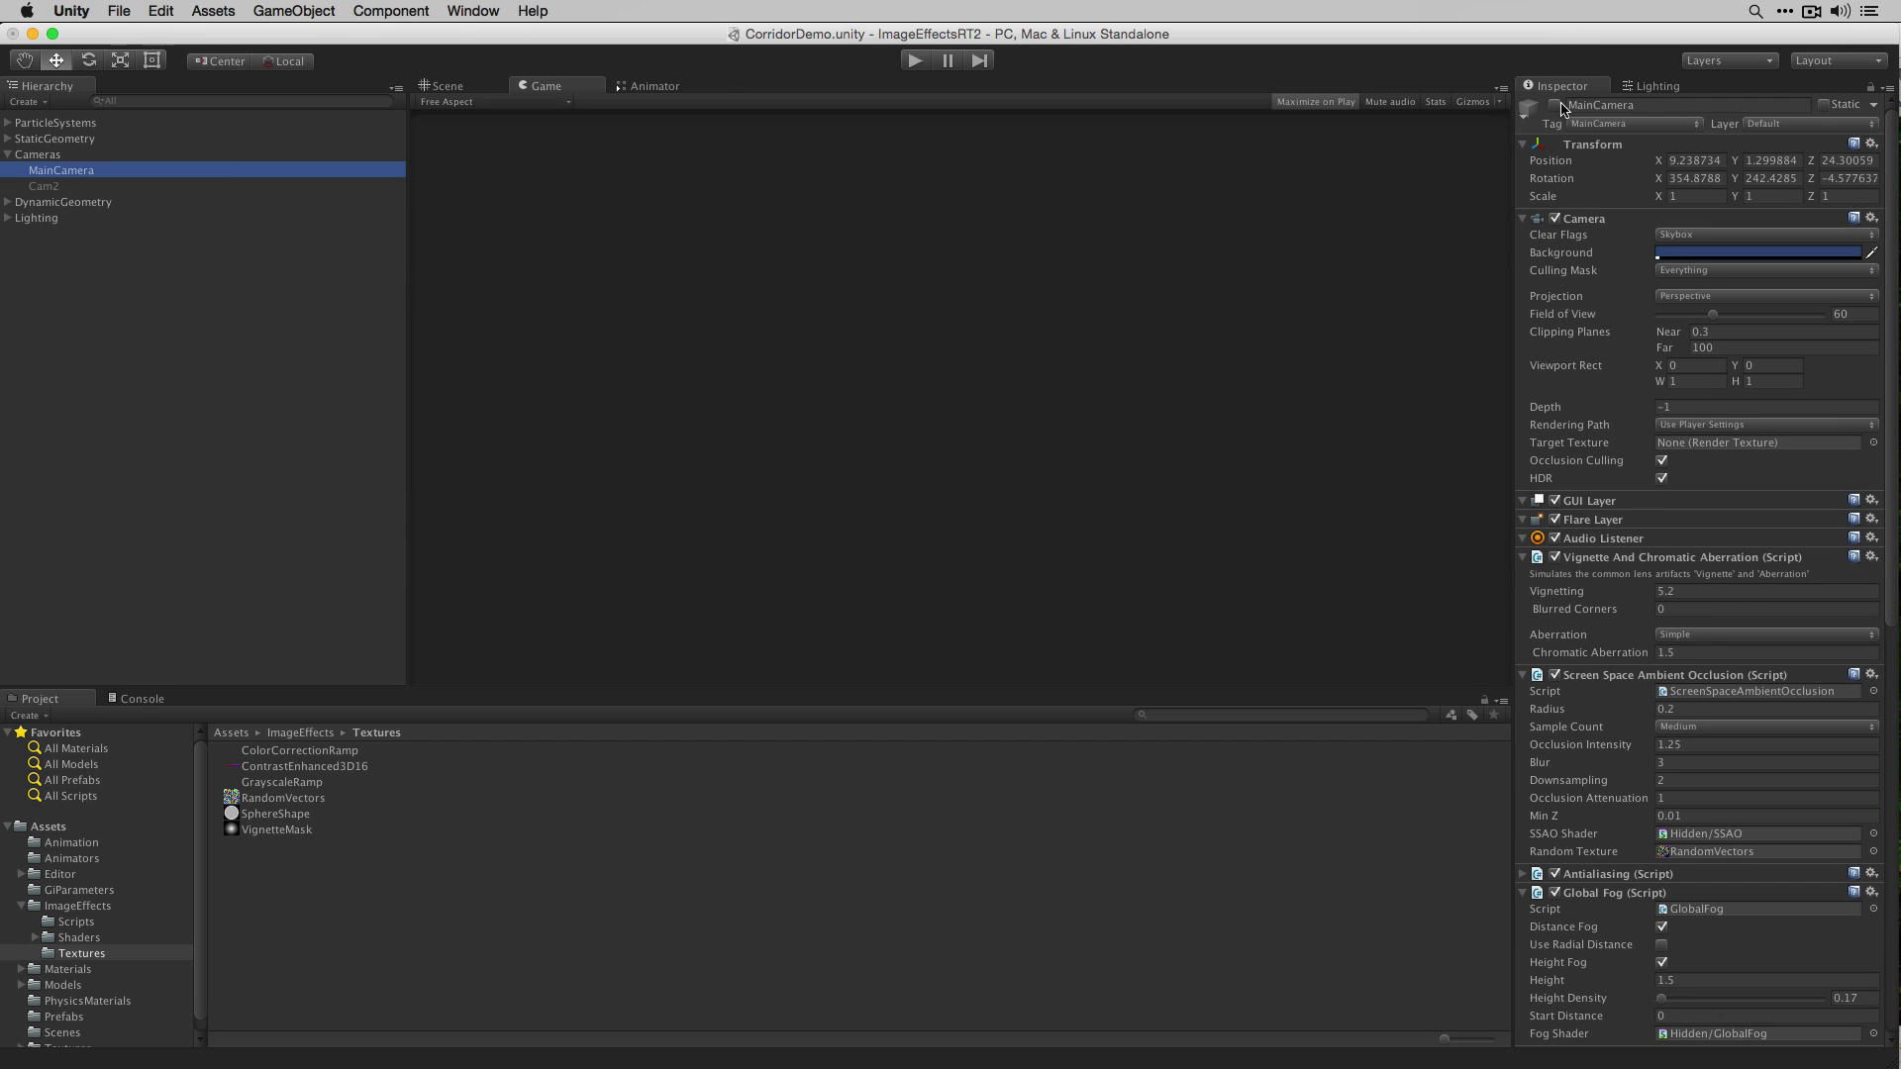
click(1556, 106)
key(super+p)
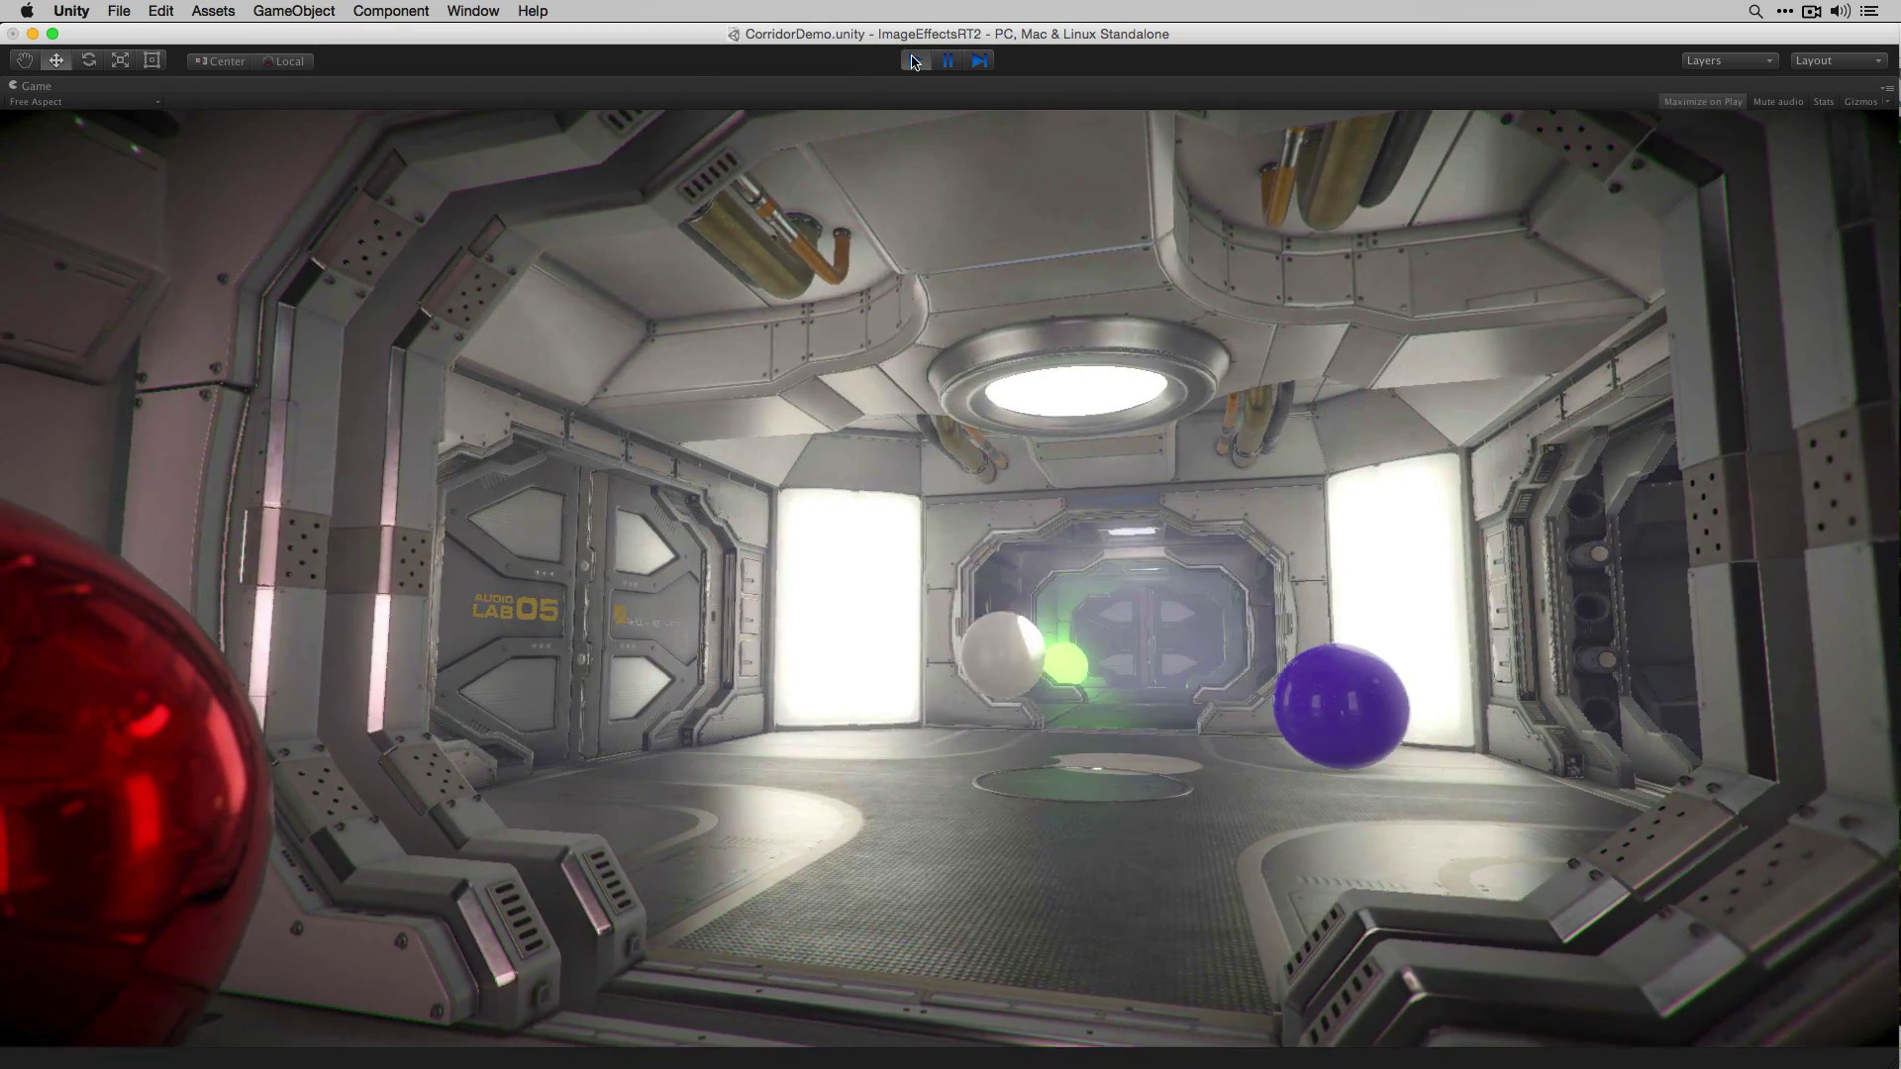
click(914, 60)
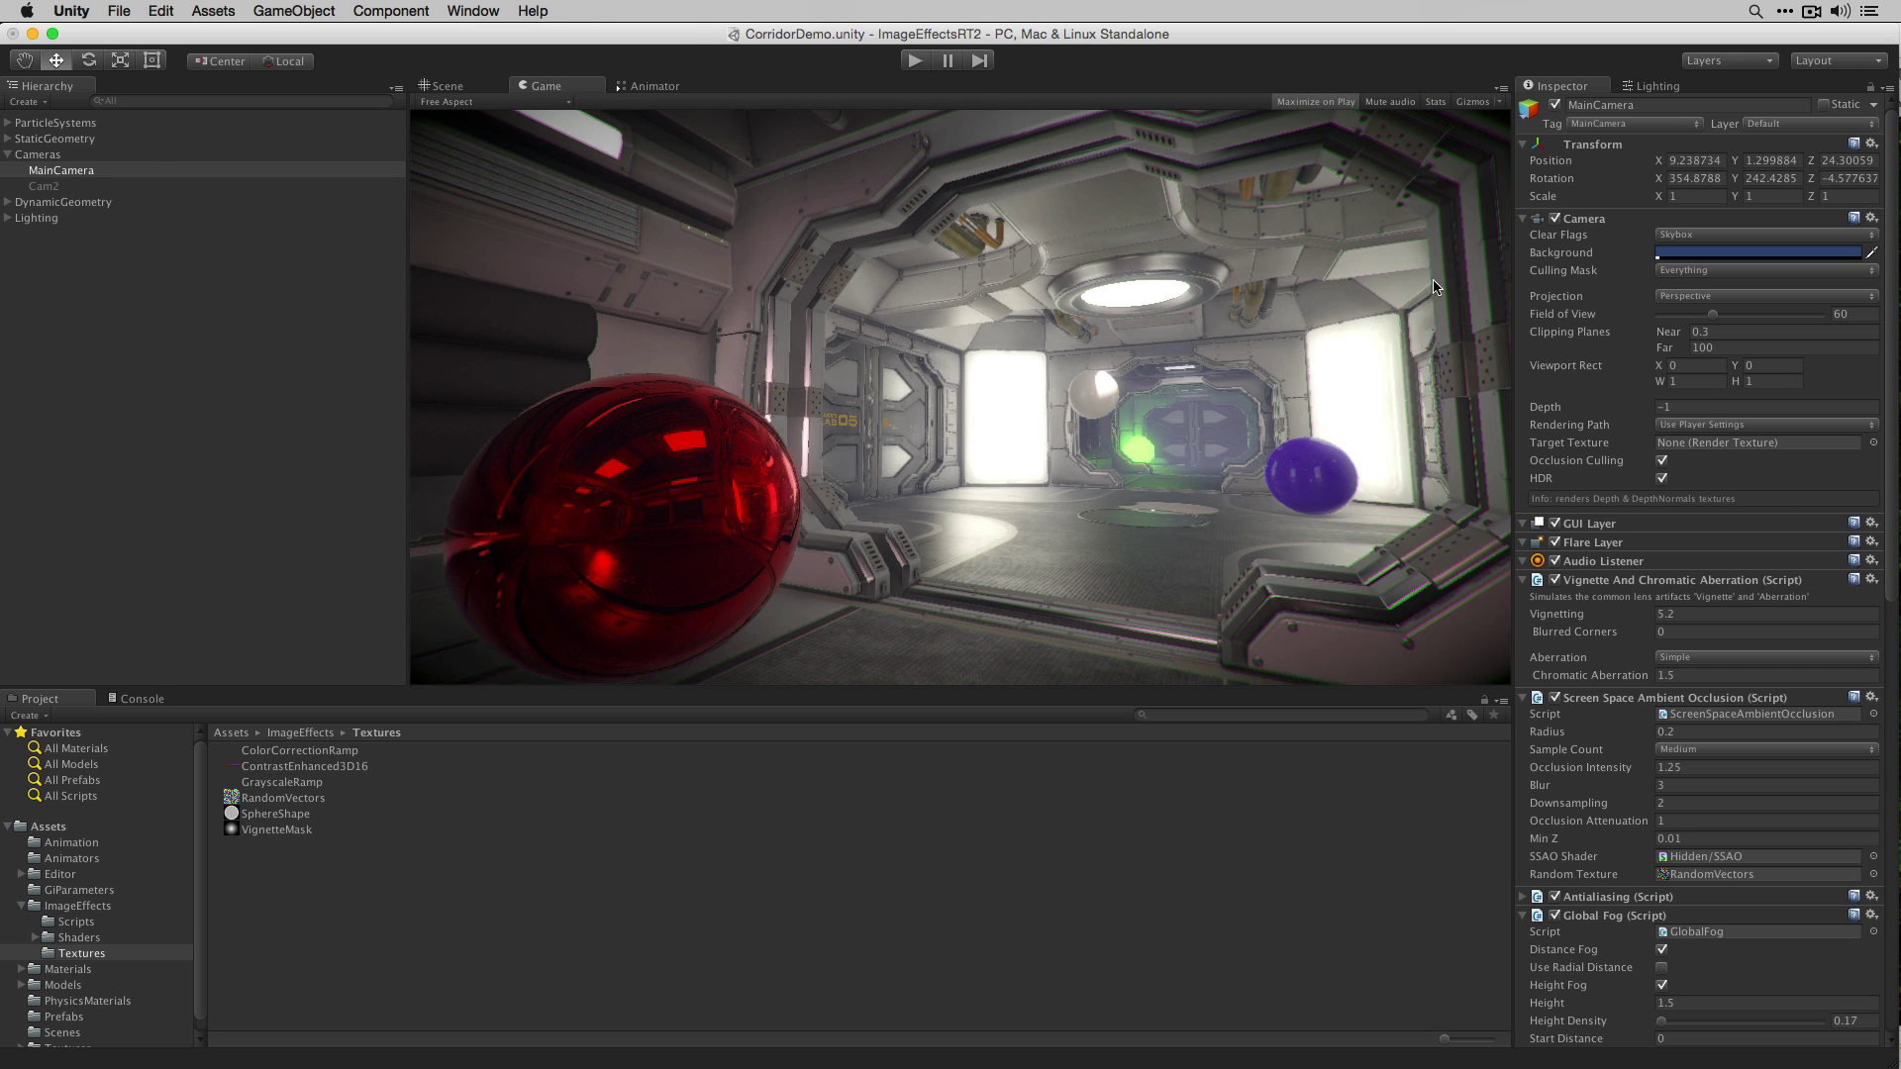
Step: Set MainCamera's Depth Of Field focal distance to 10.83 using the Visualize option, and turn the visualization off again
scroll(1785, 495, down, 5)
scroll(1785, 495, down, 5)
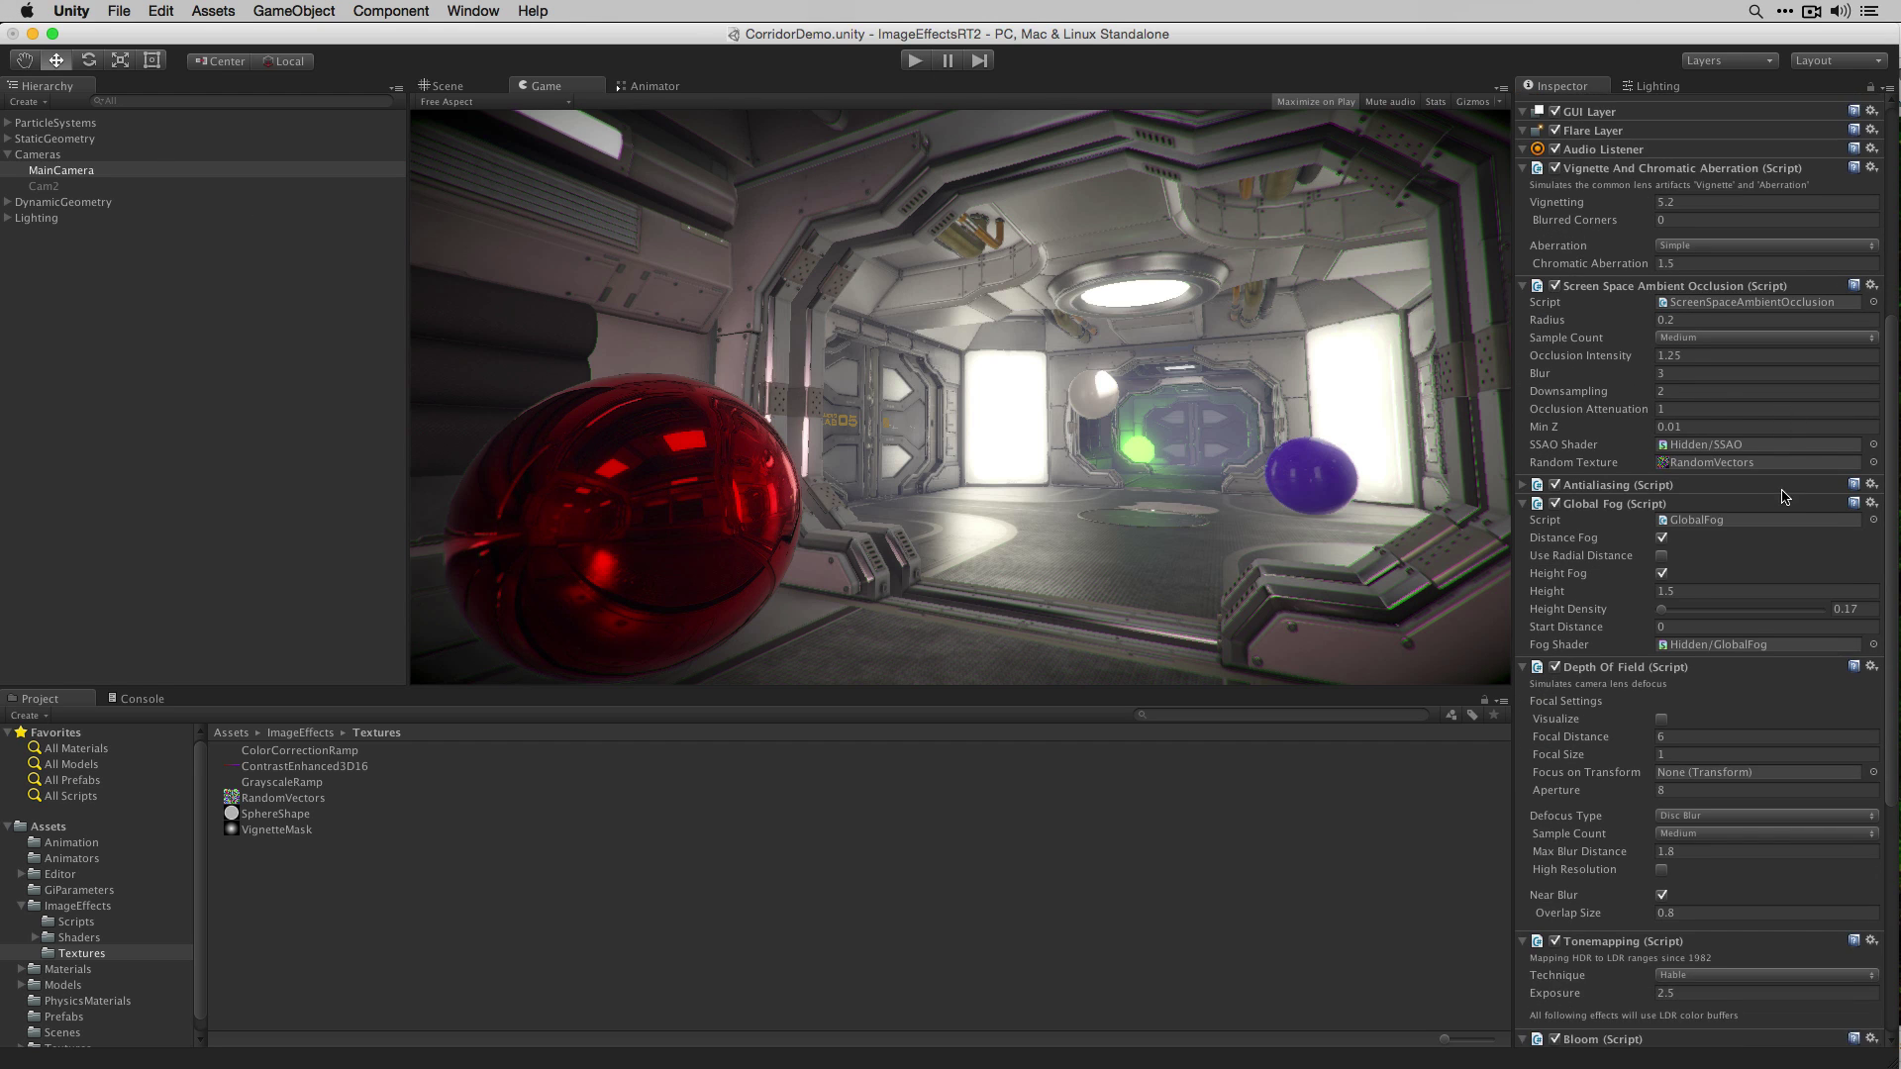
scroll(1785, 495, down, 3)
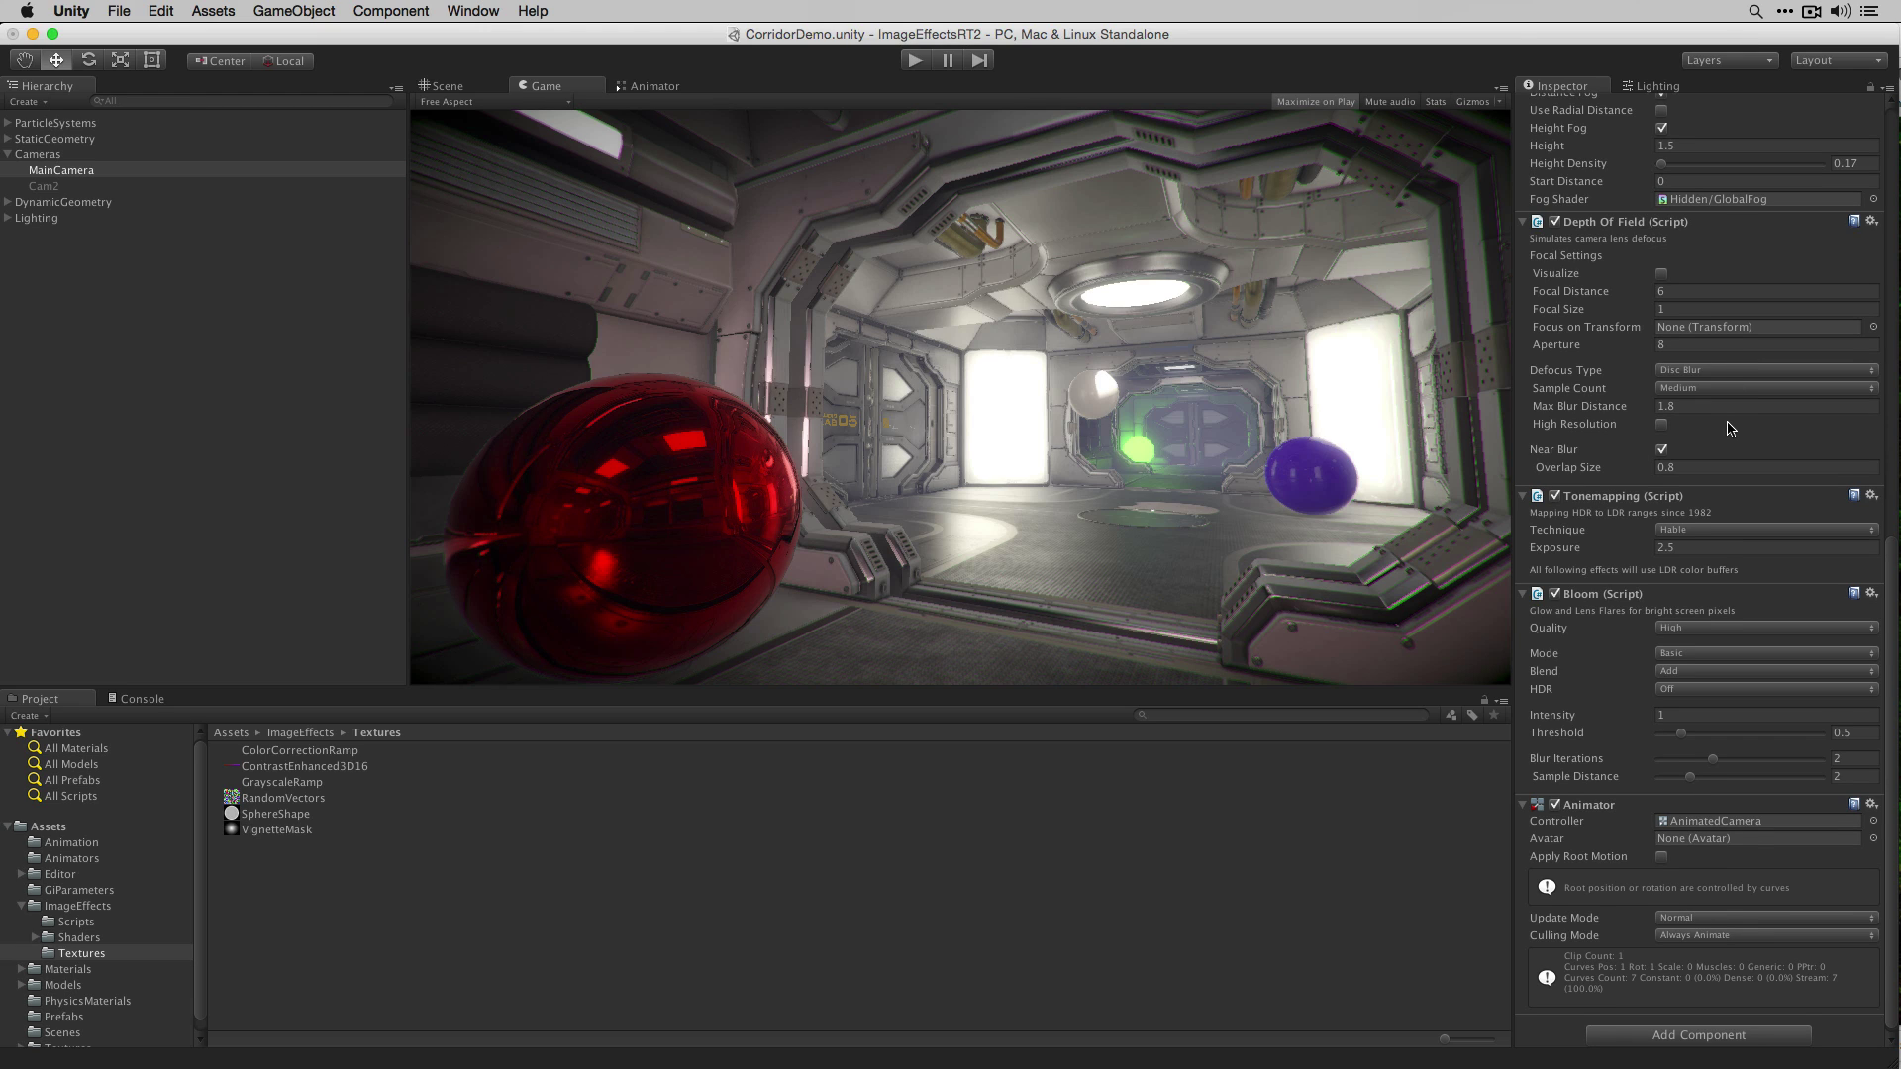
click(1660, 272)
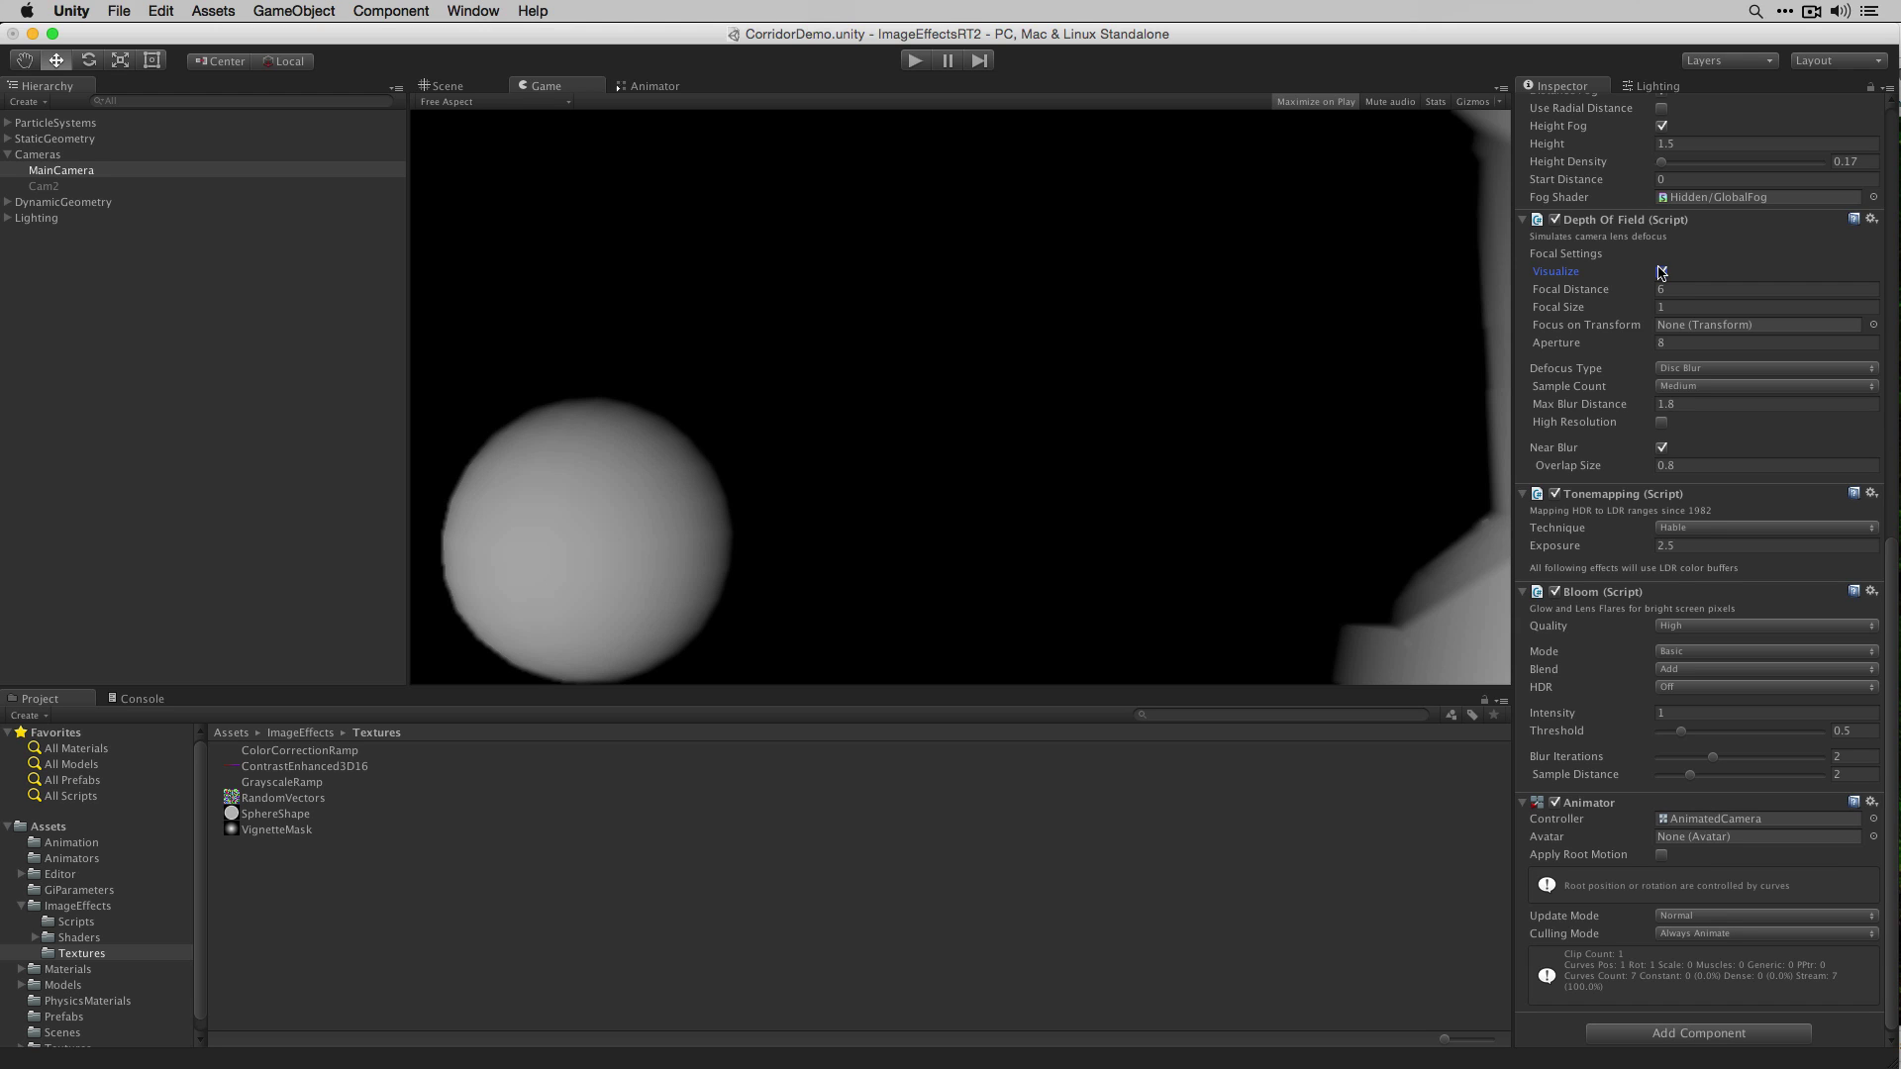
drag(1651, 289, 1620, 426)
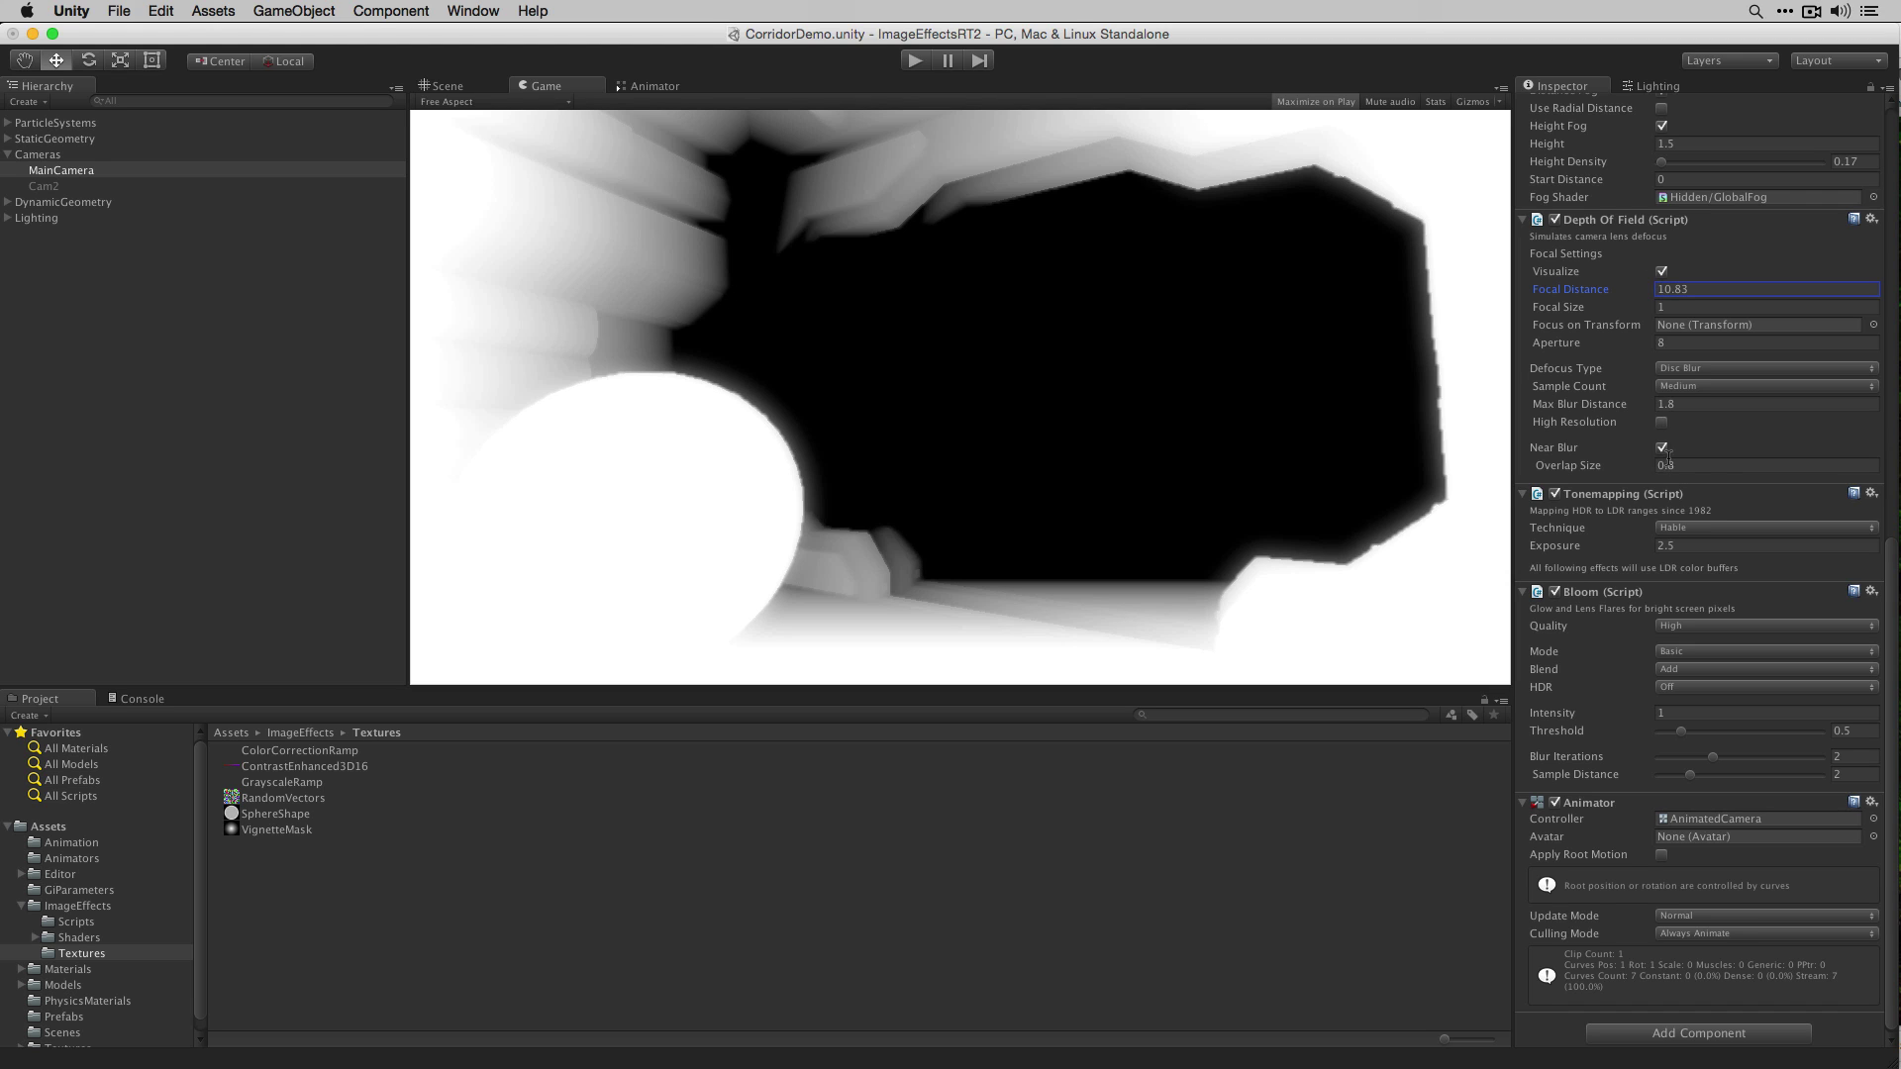
click(1660, 270)
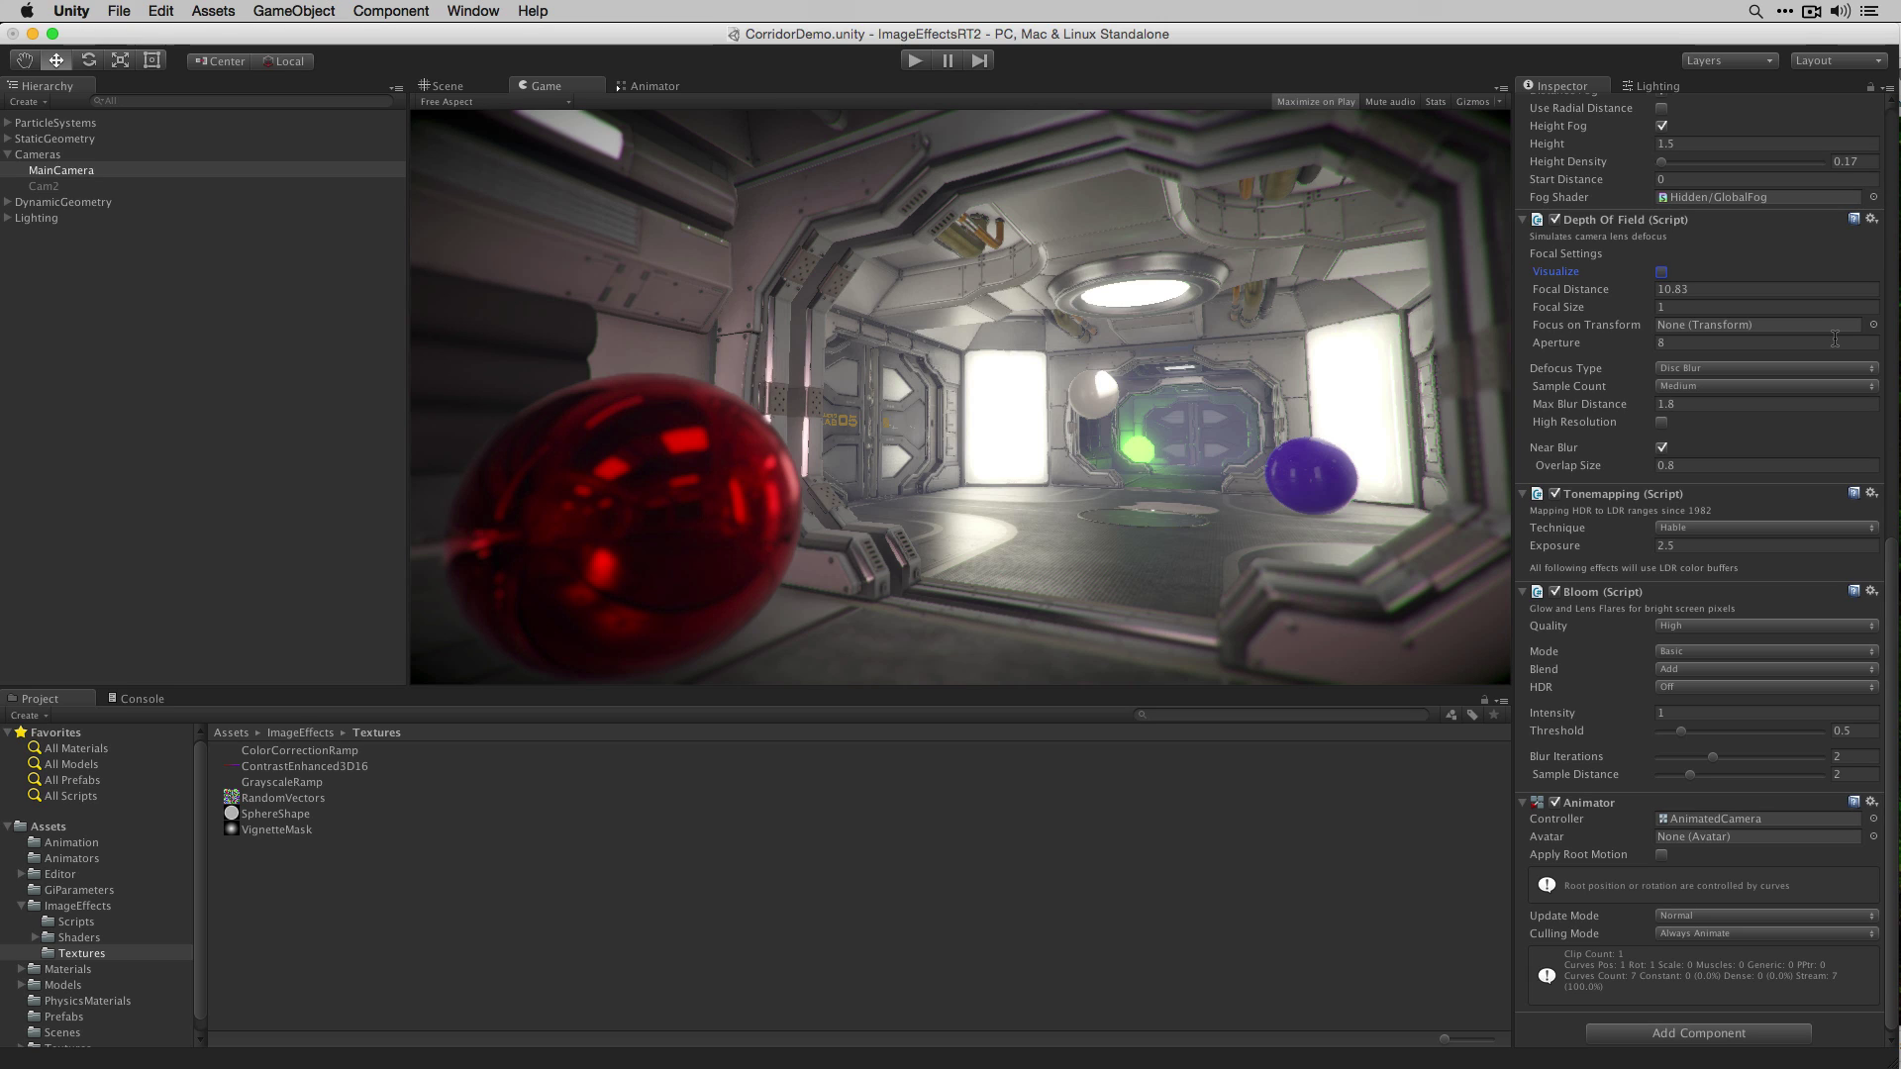
Step: Review MainCamera's image effects and inspect its Rendering Path options, keeping Use Player Settings
scroll(1537, 670, up, 8)
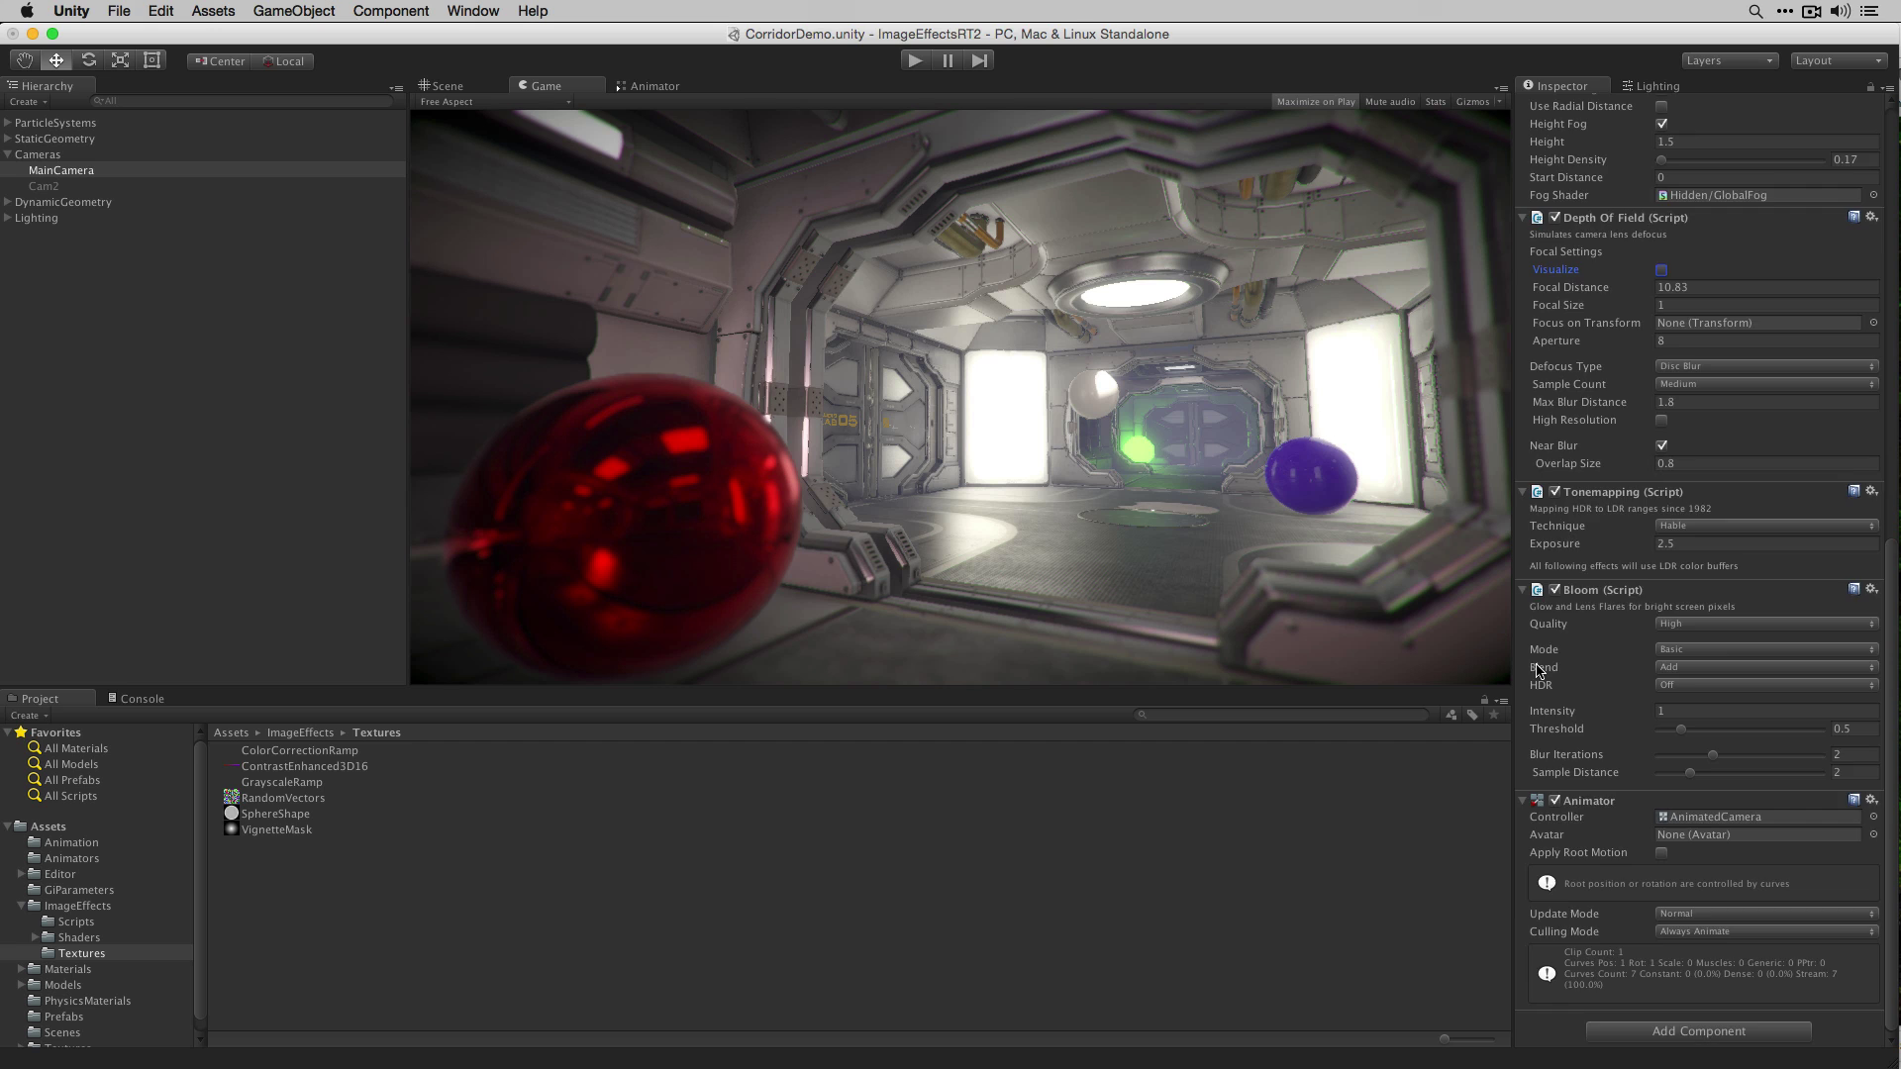
scroll(1538, 670, up, 4)
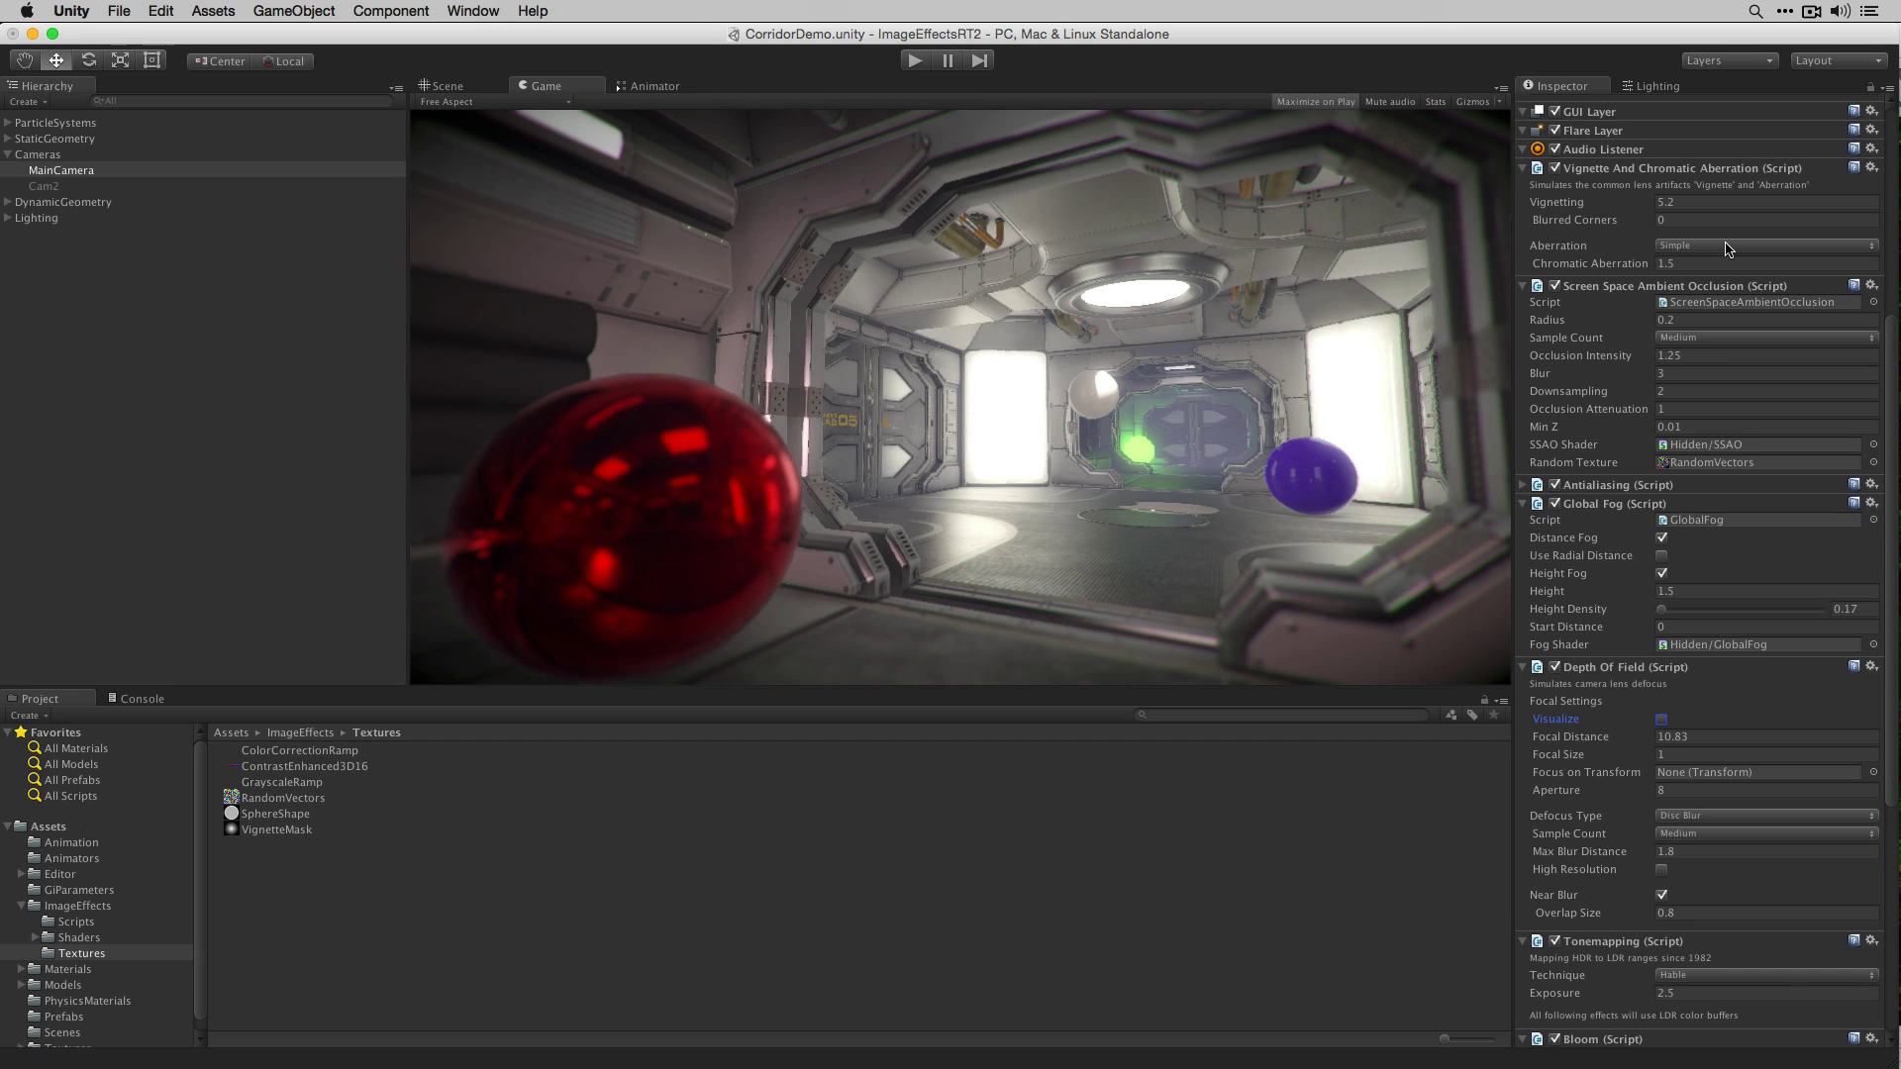
scroll(1728, 249, down, 10)
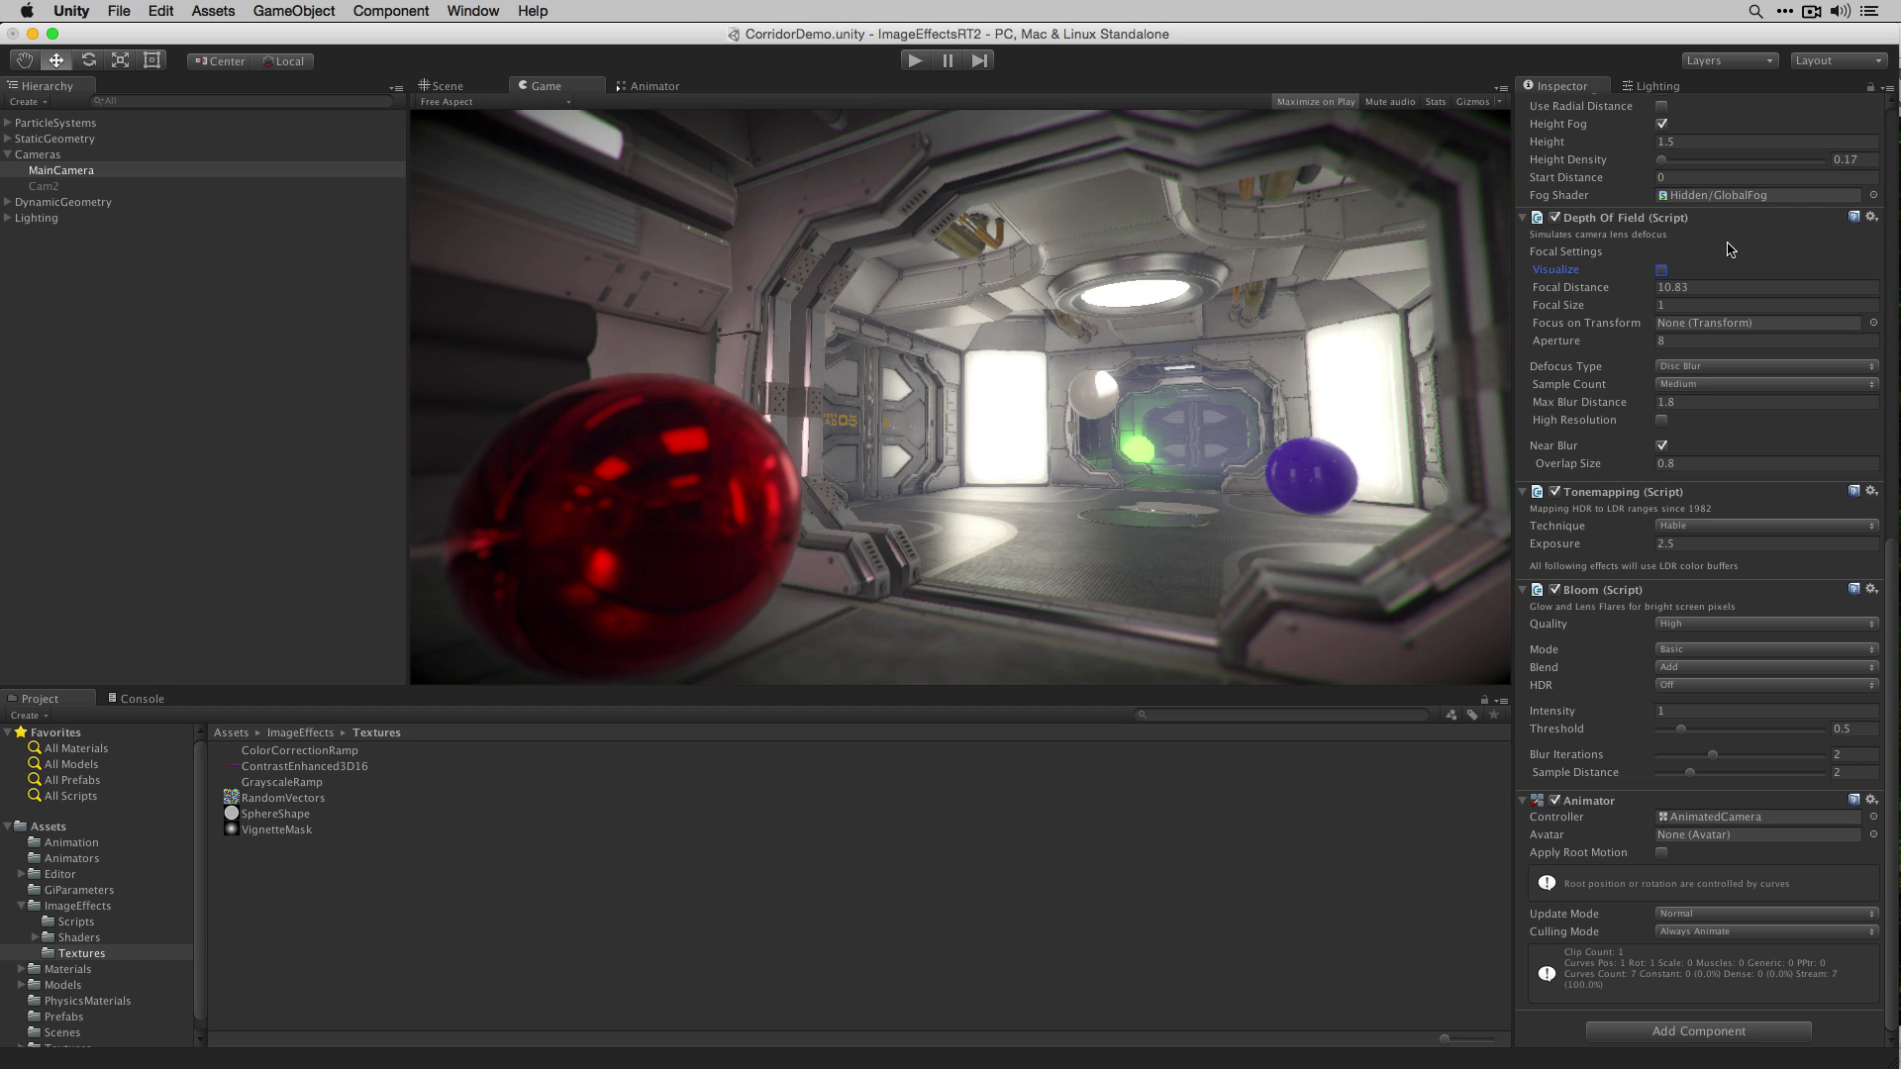
scroll(1753, 277, up, 10)
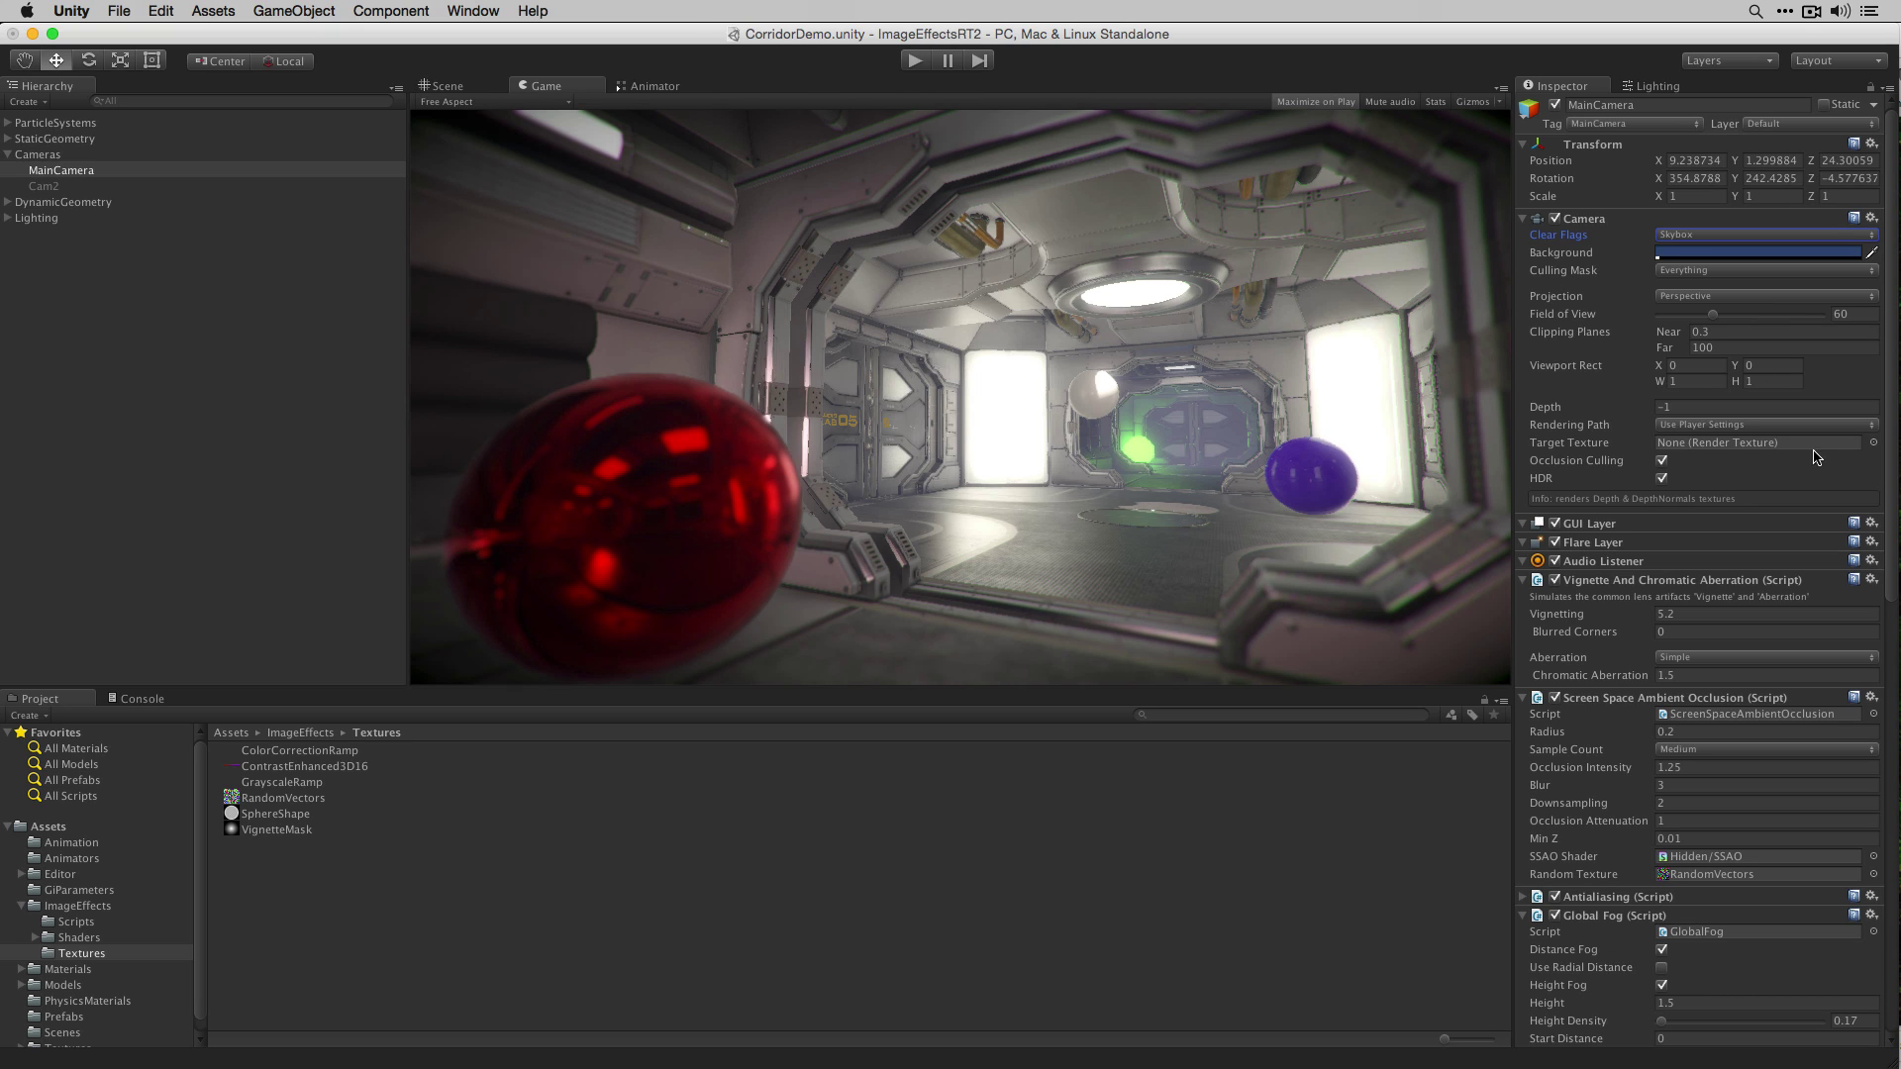
click(1828, 425)
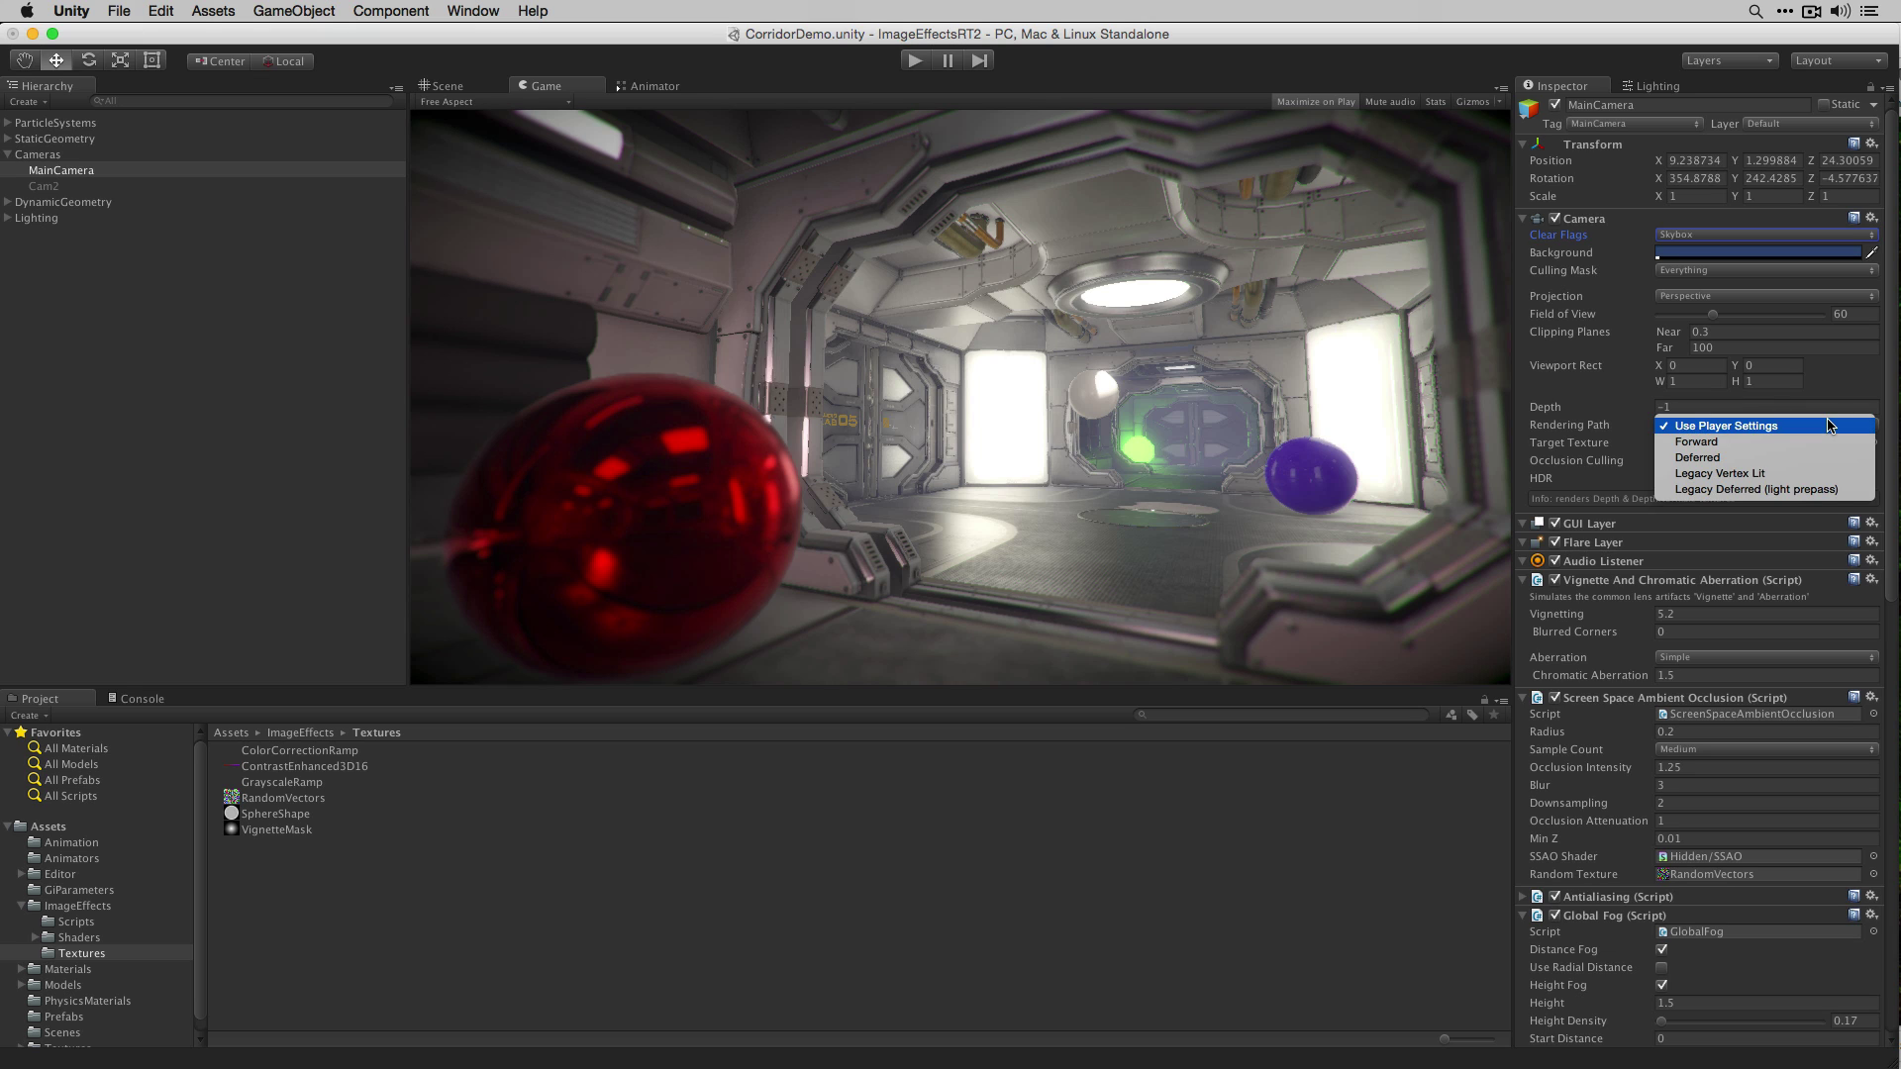
click(1827, 425)
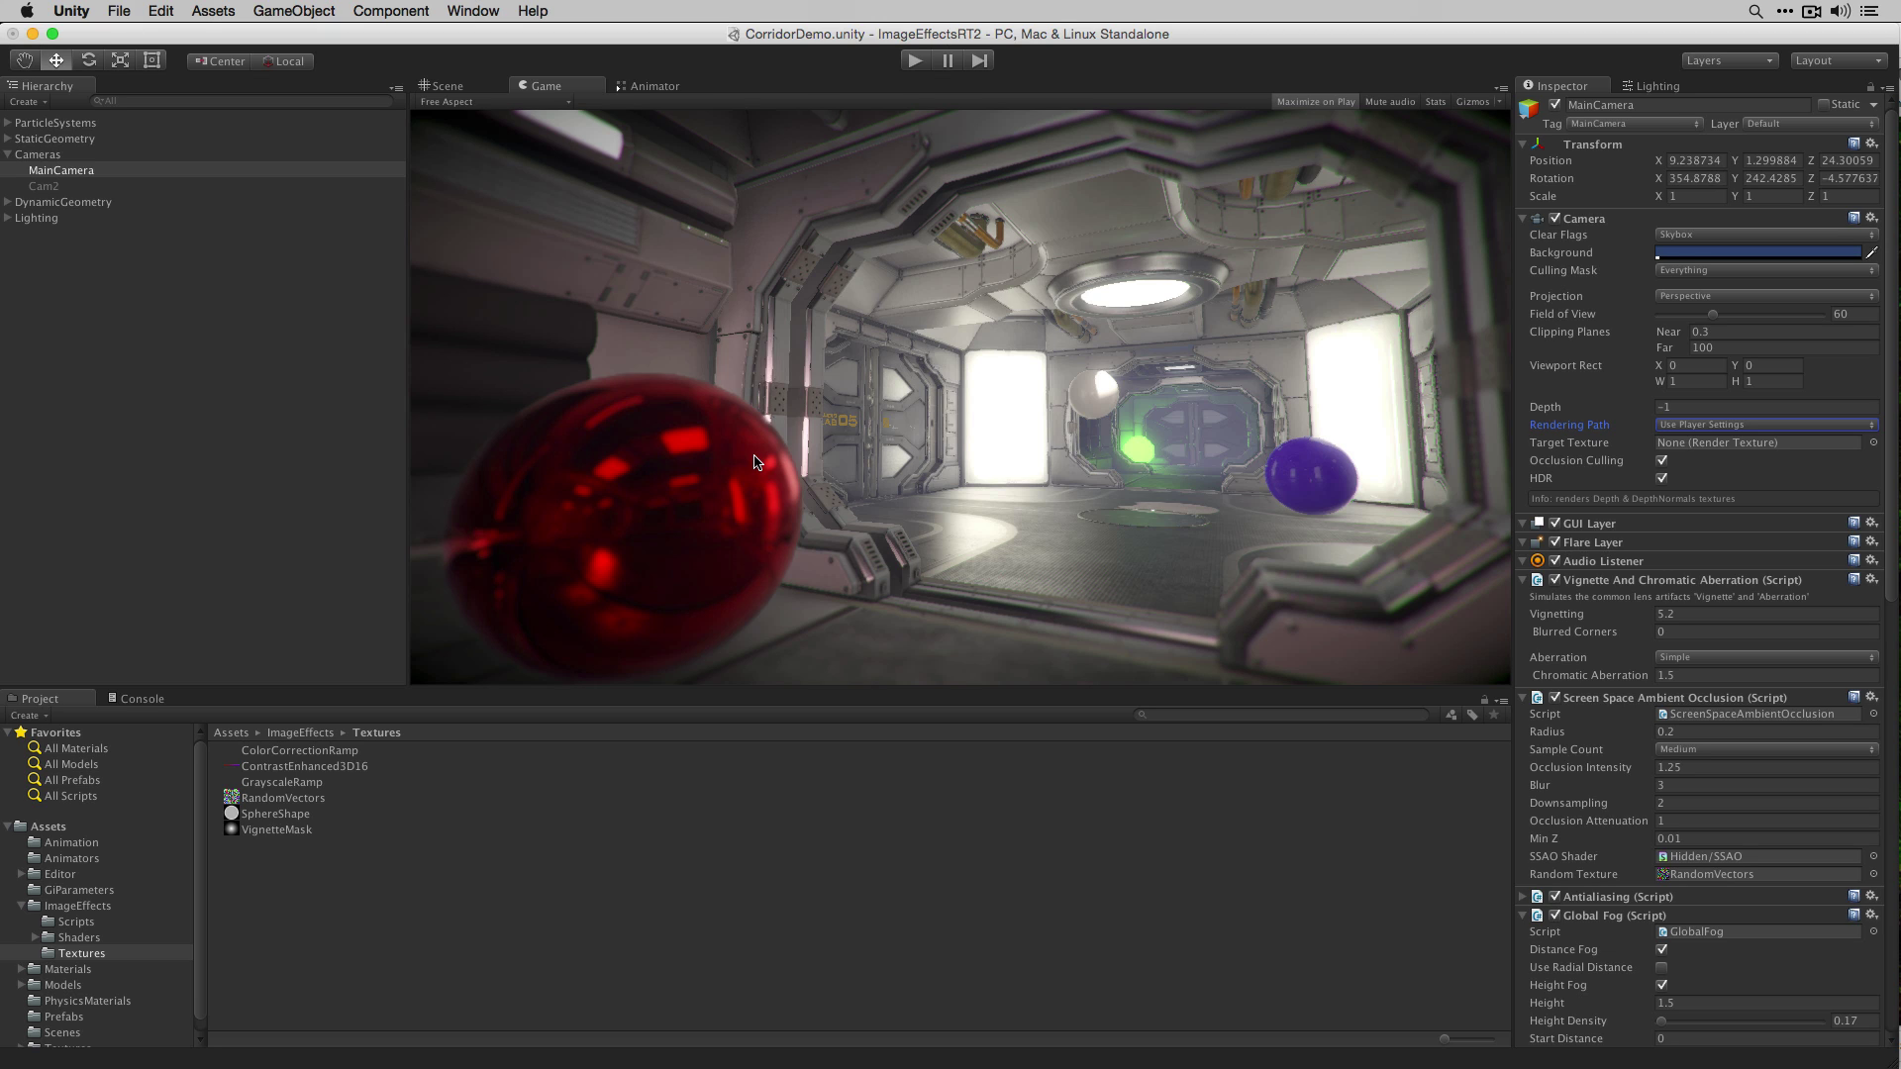
Step: Create a new material in the Materials folder and assign it the Skybox/Procedural shader
click(1261, 710)
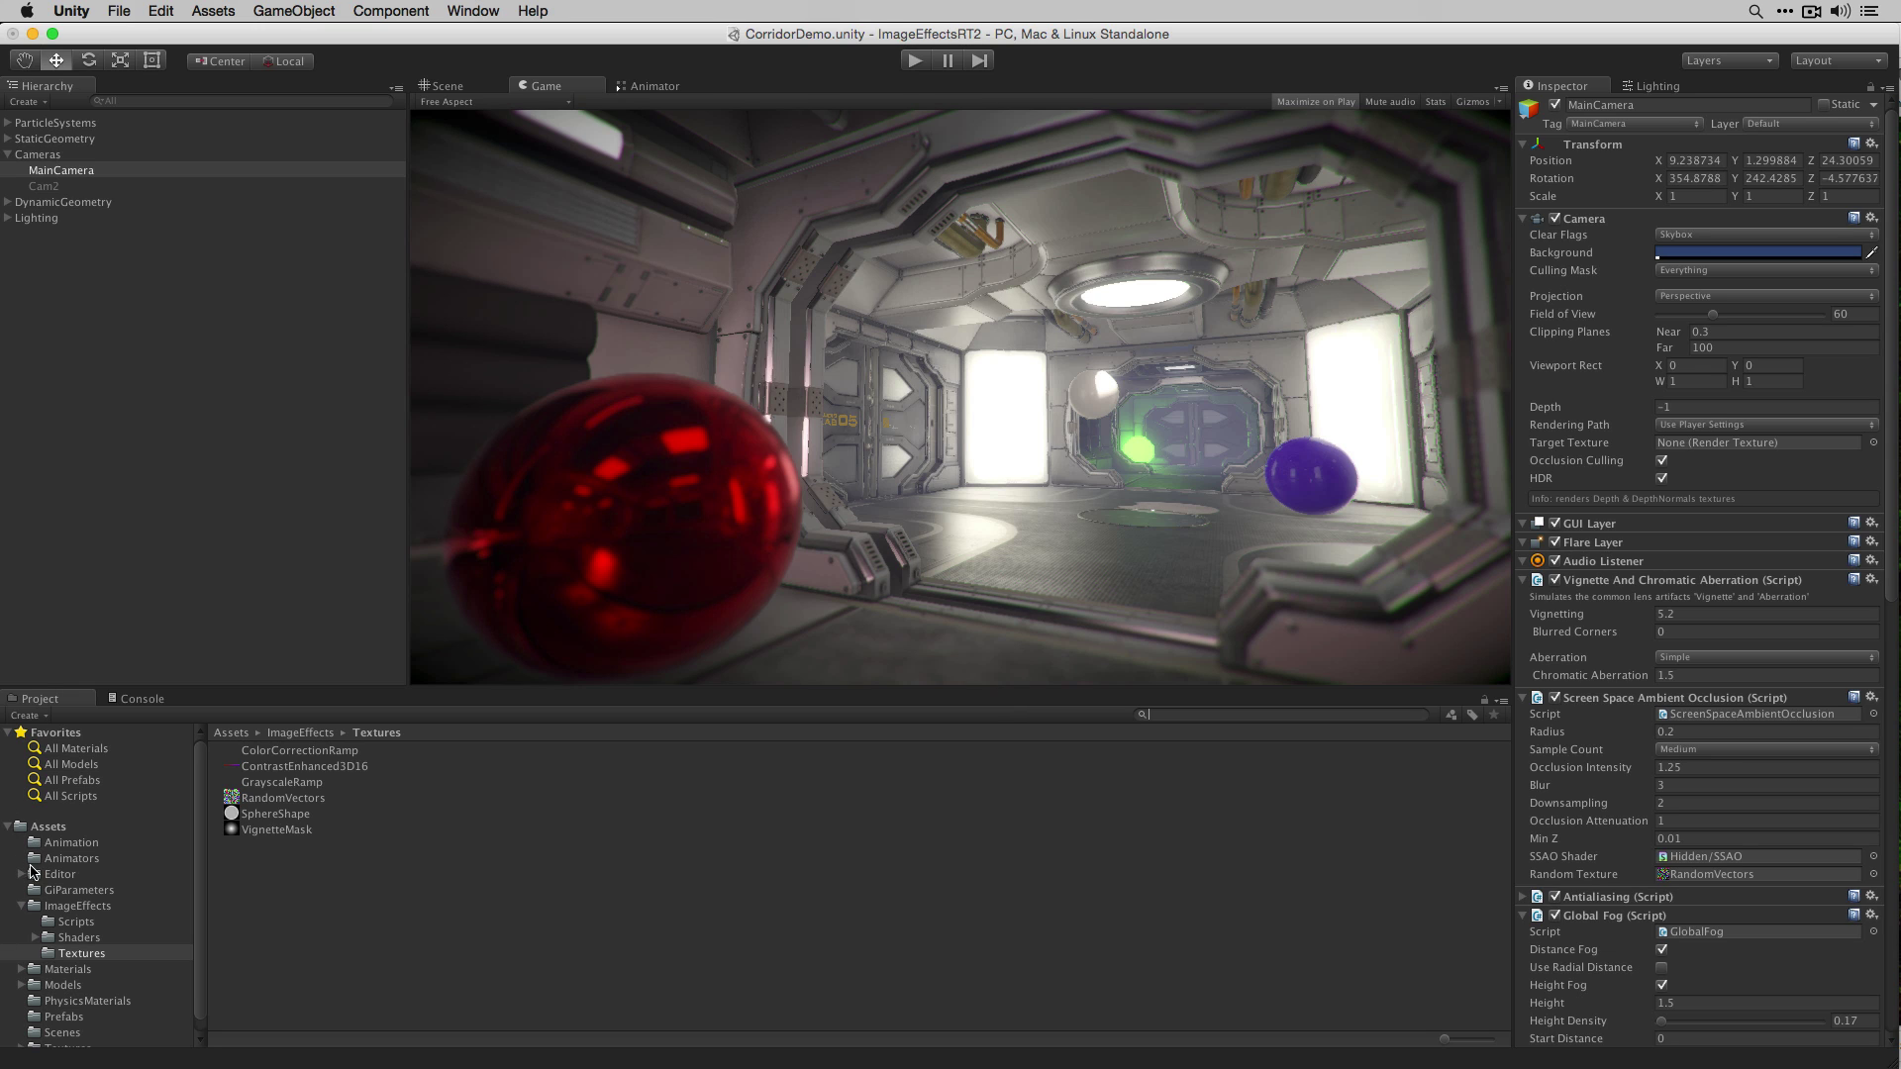
click(107, 969)
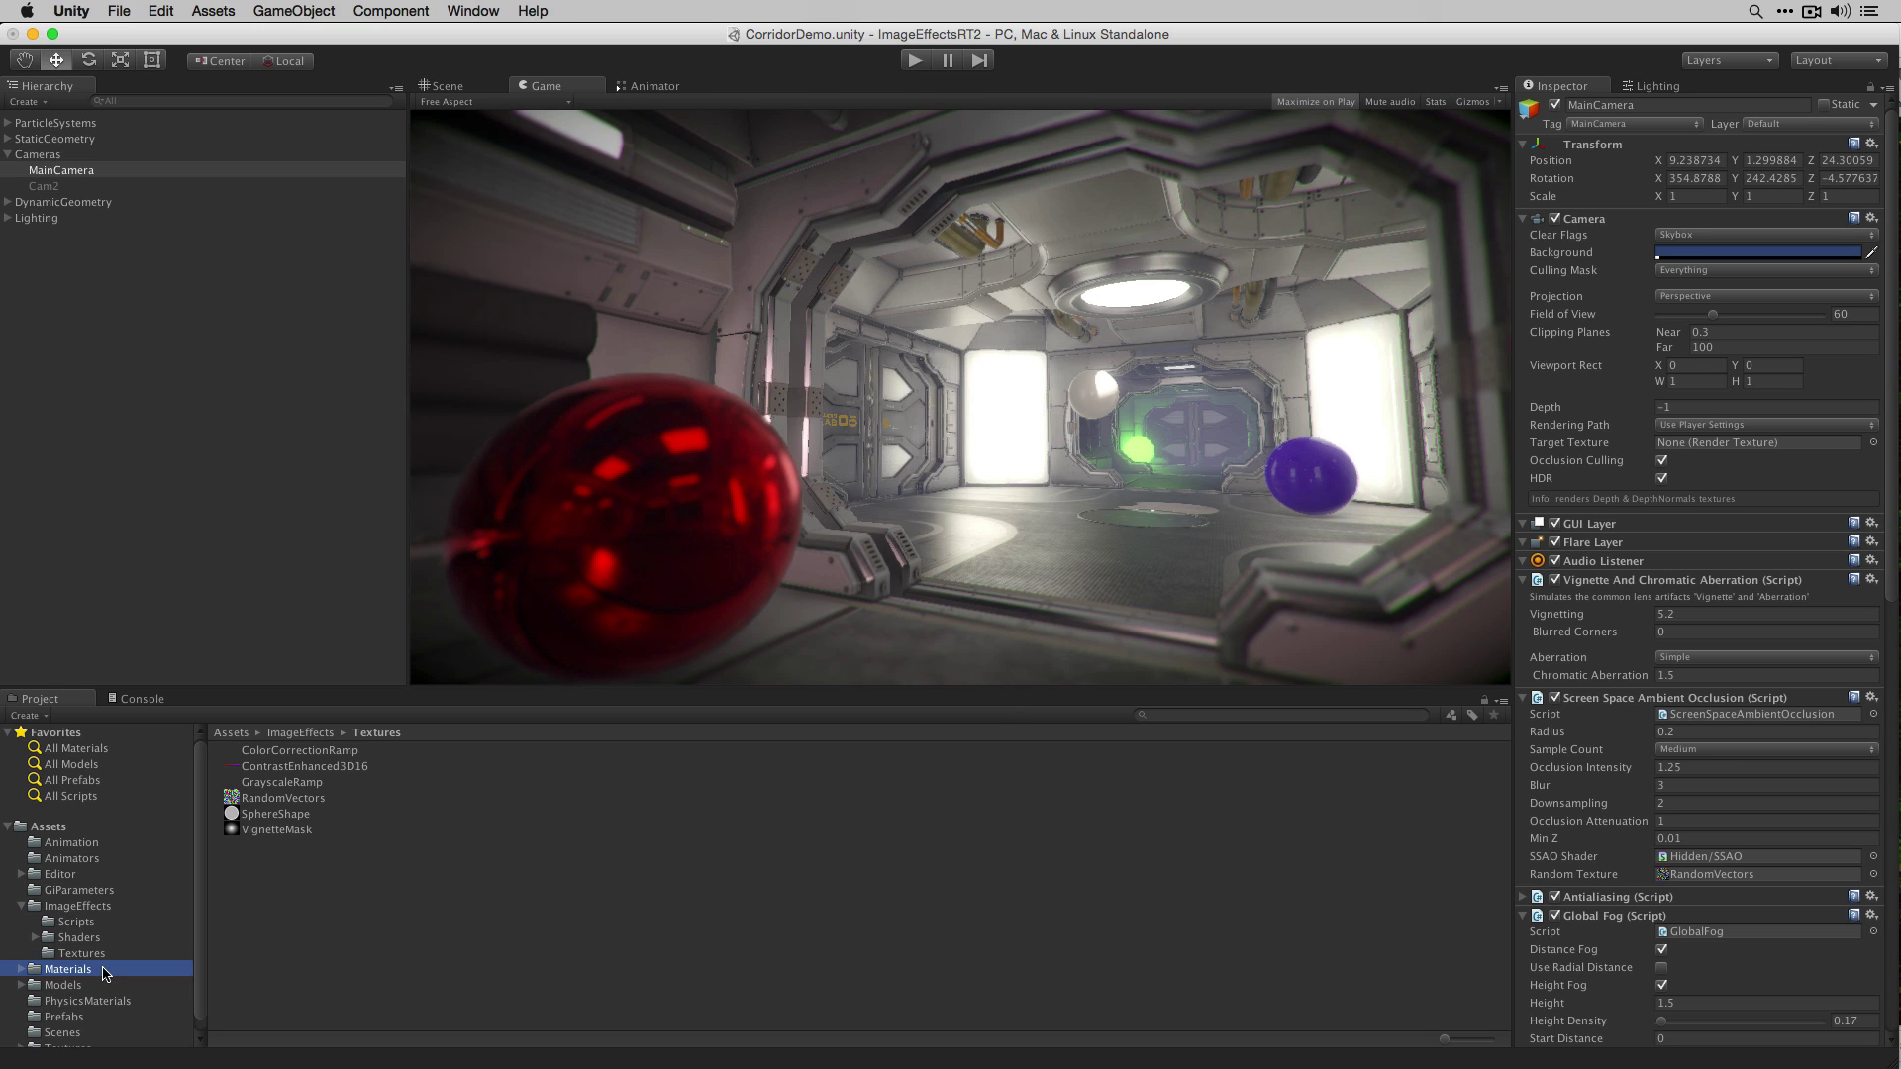
click(37, 718)
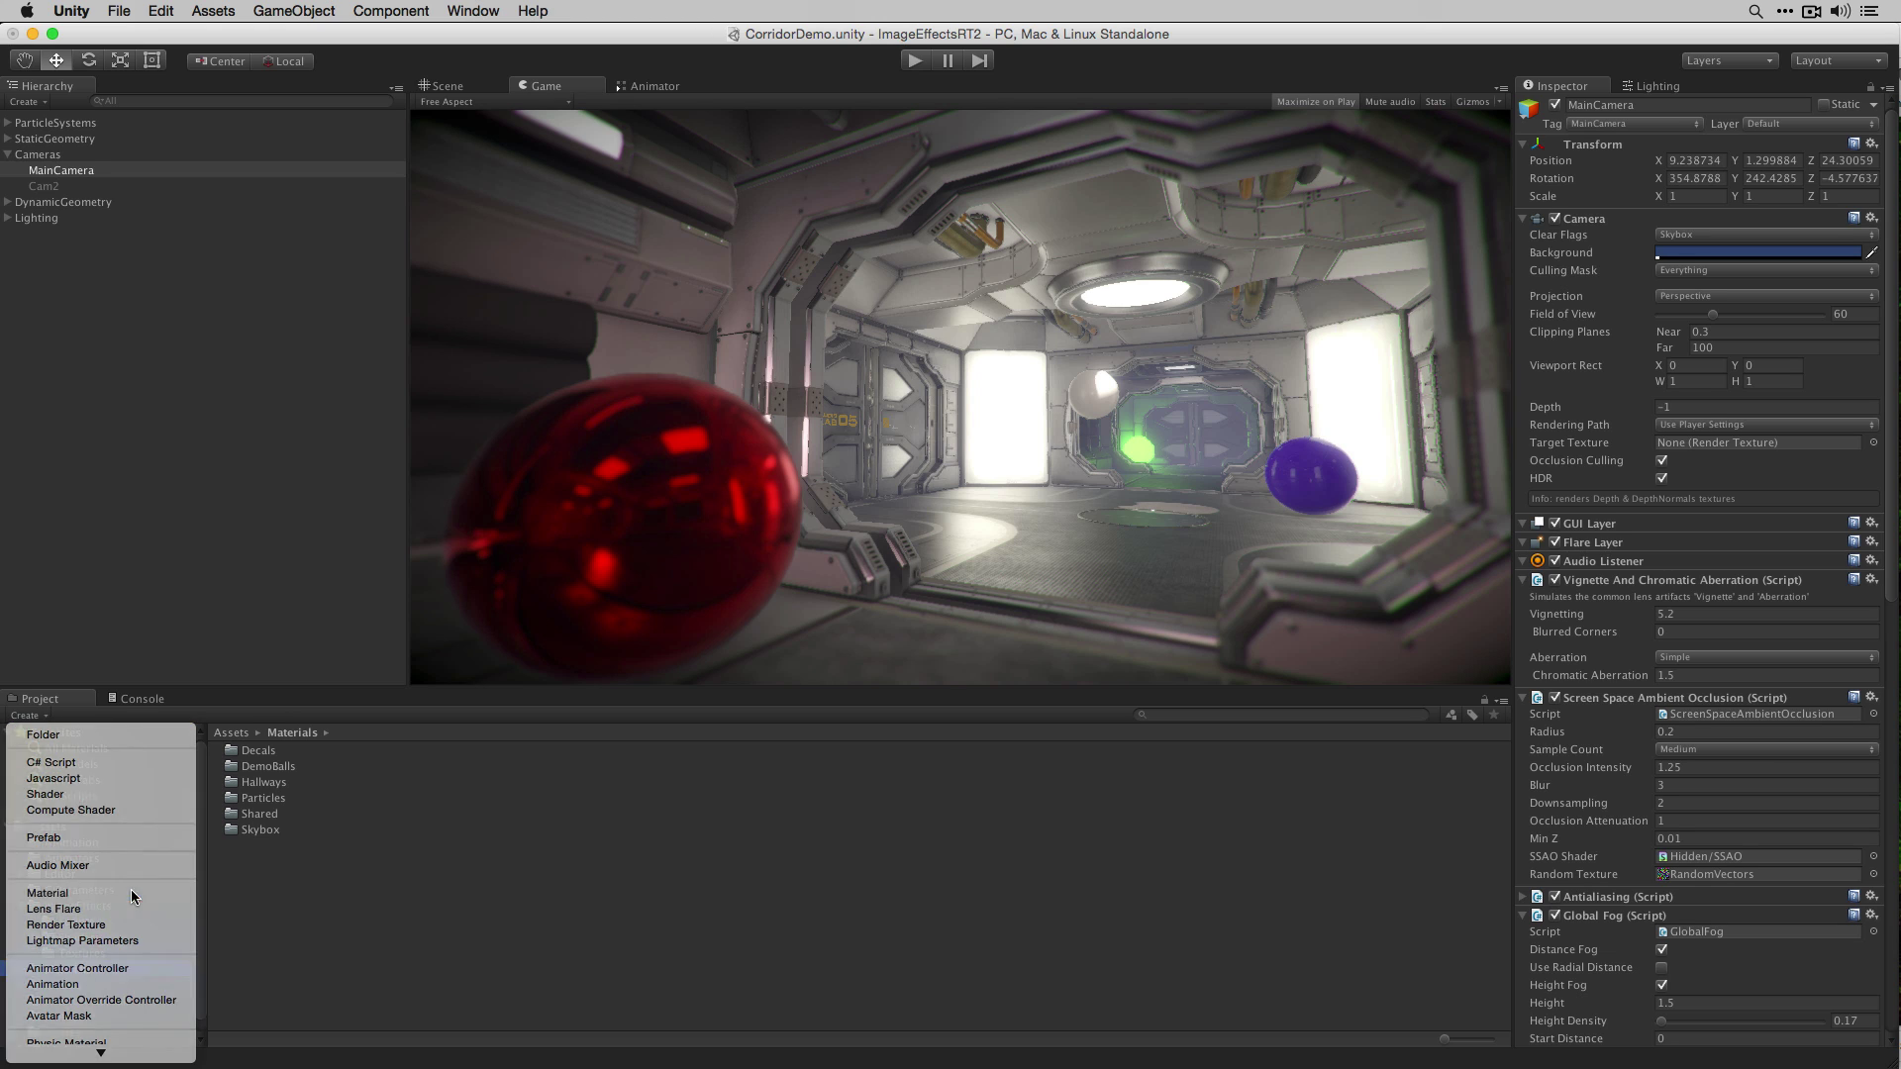
click(270, 842)
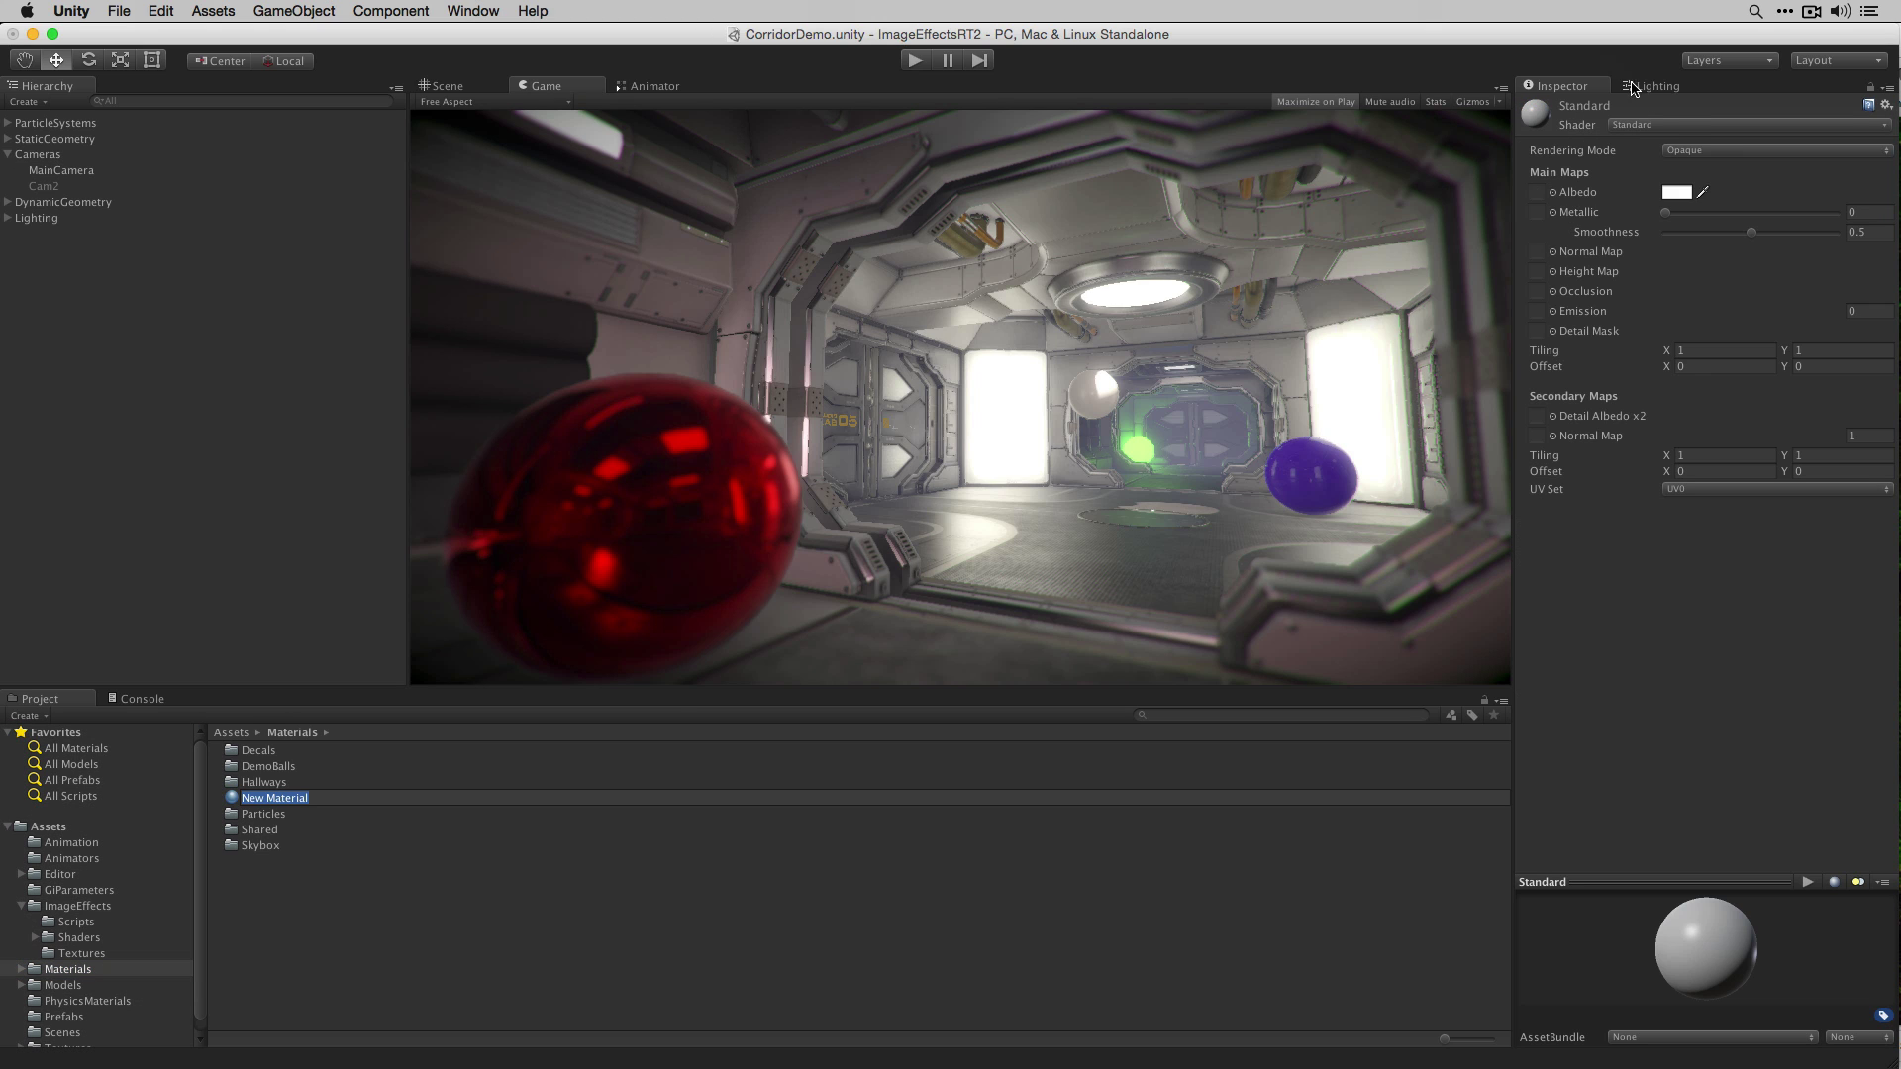
click(1723, 125)
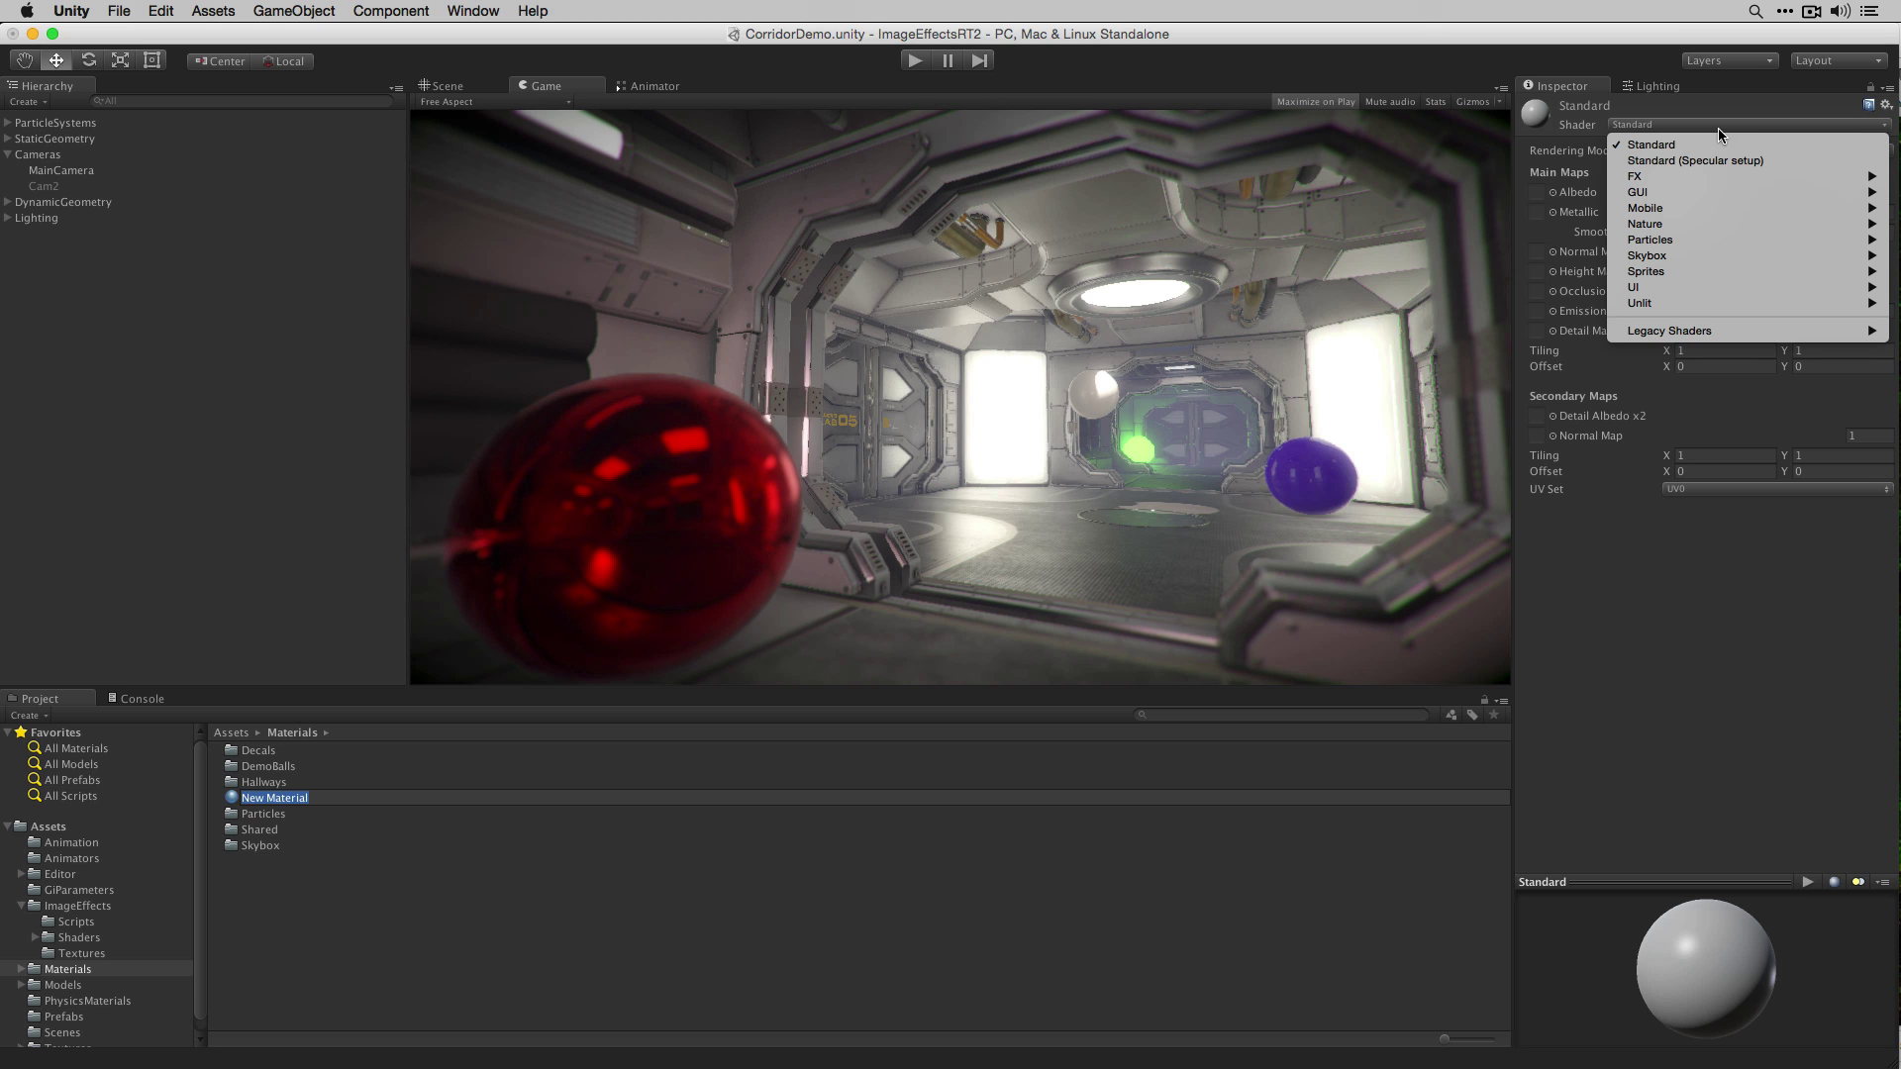
mouse_move(1685, 257)
click(1560, 288)
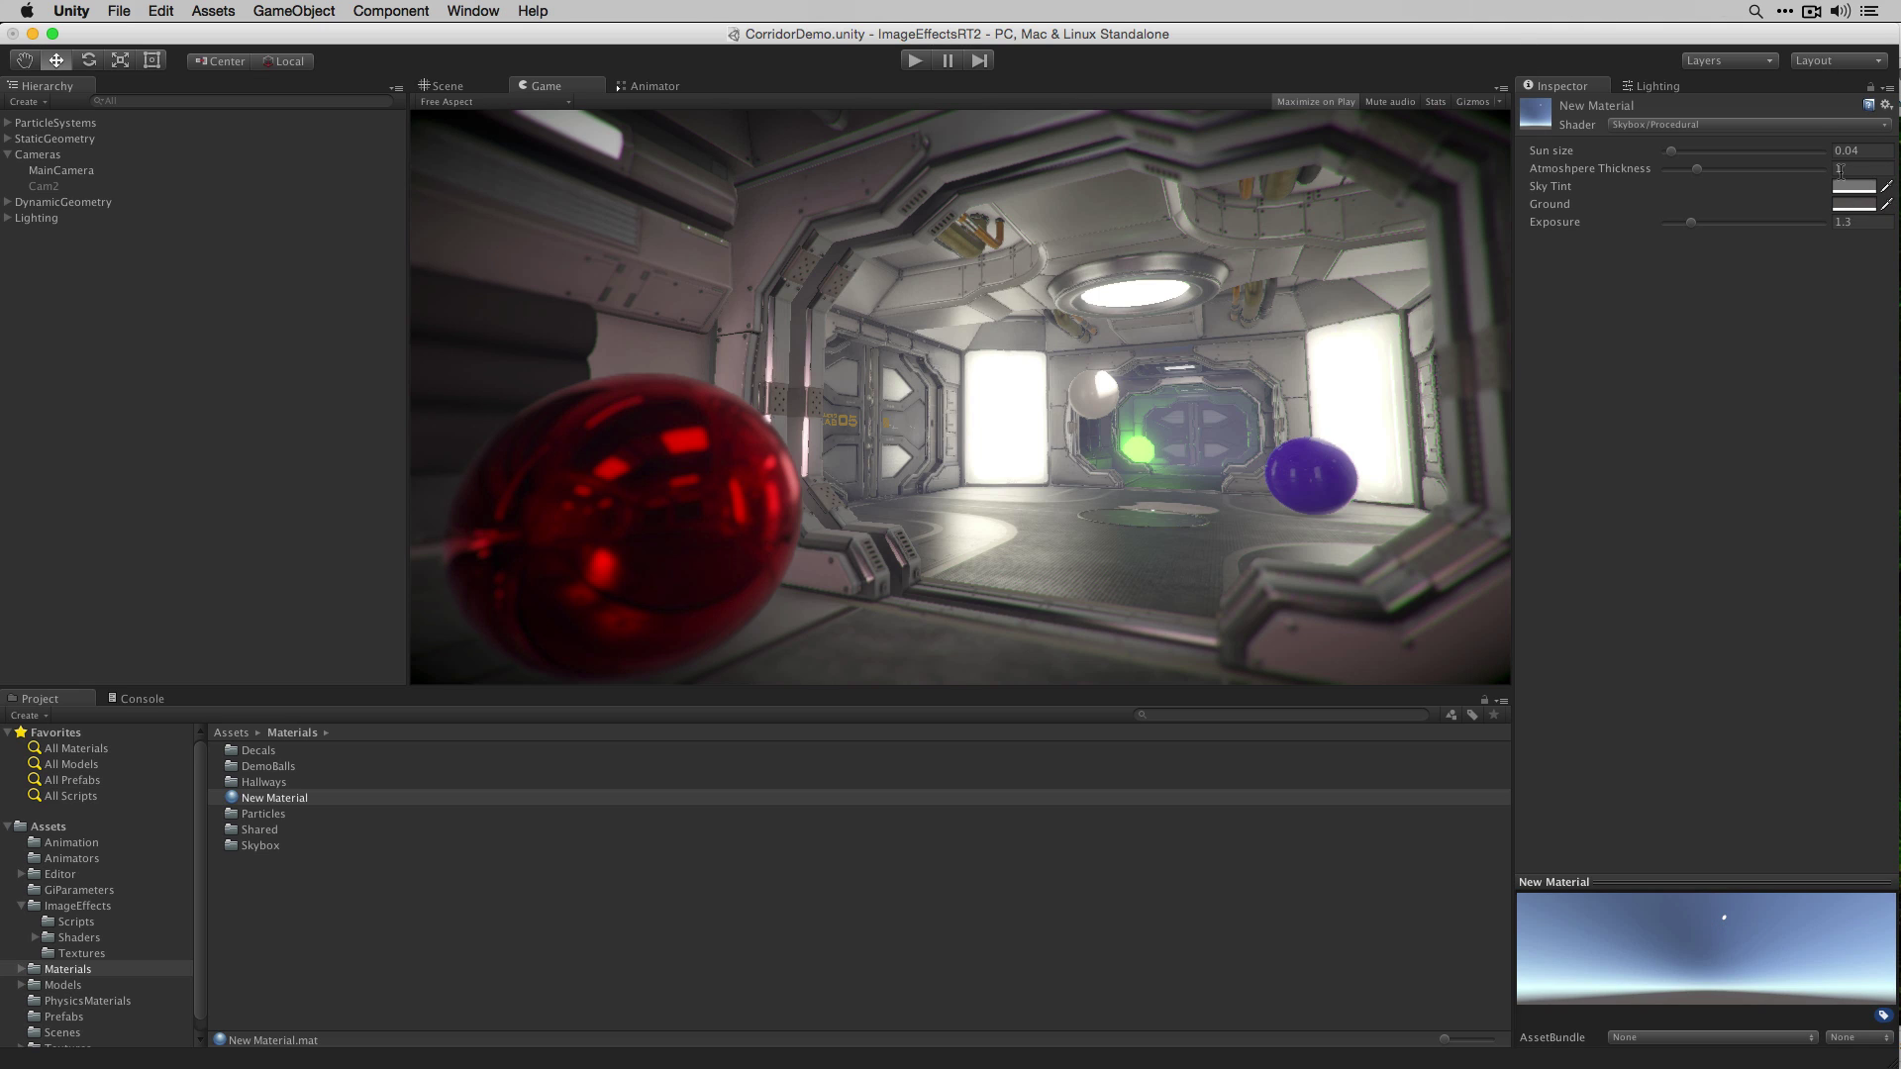
Step: Set the procedural skybox material's sun size to 0.267, atmosphere thickness to 0.66 and exposure to 0.19
mouse_move(1674, 152)
mouse_down()
mouse_move(1734, 159)
mouse_move(1693, 164)
mouse_up()
mouse_move(1689, 152)
mouse_down()
mouse_move(1734, 159)
mouse_move(1703, 149)
mouse_up()
drag(1703, 149, 1669, 252)
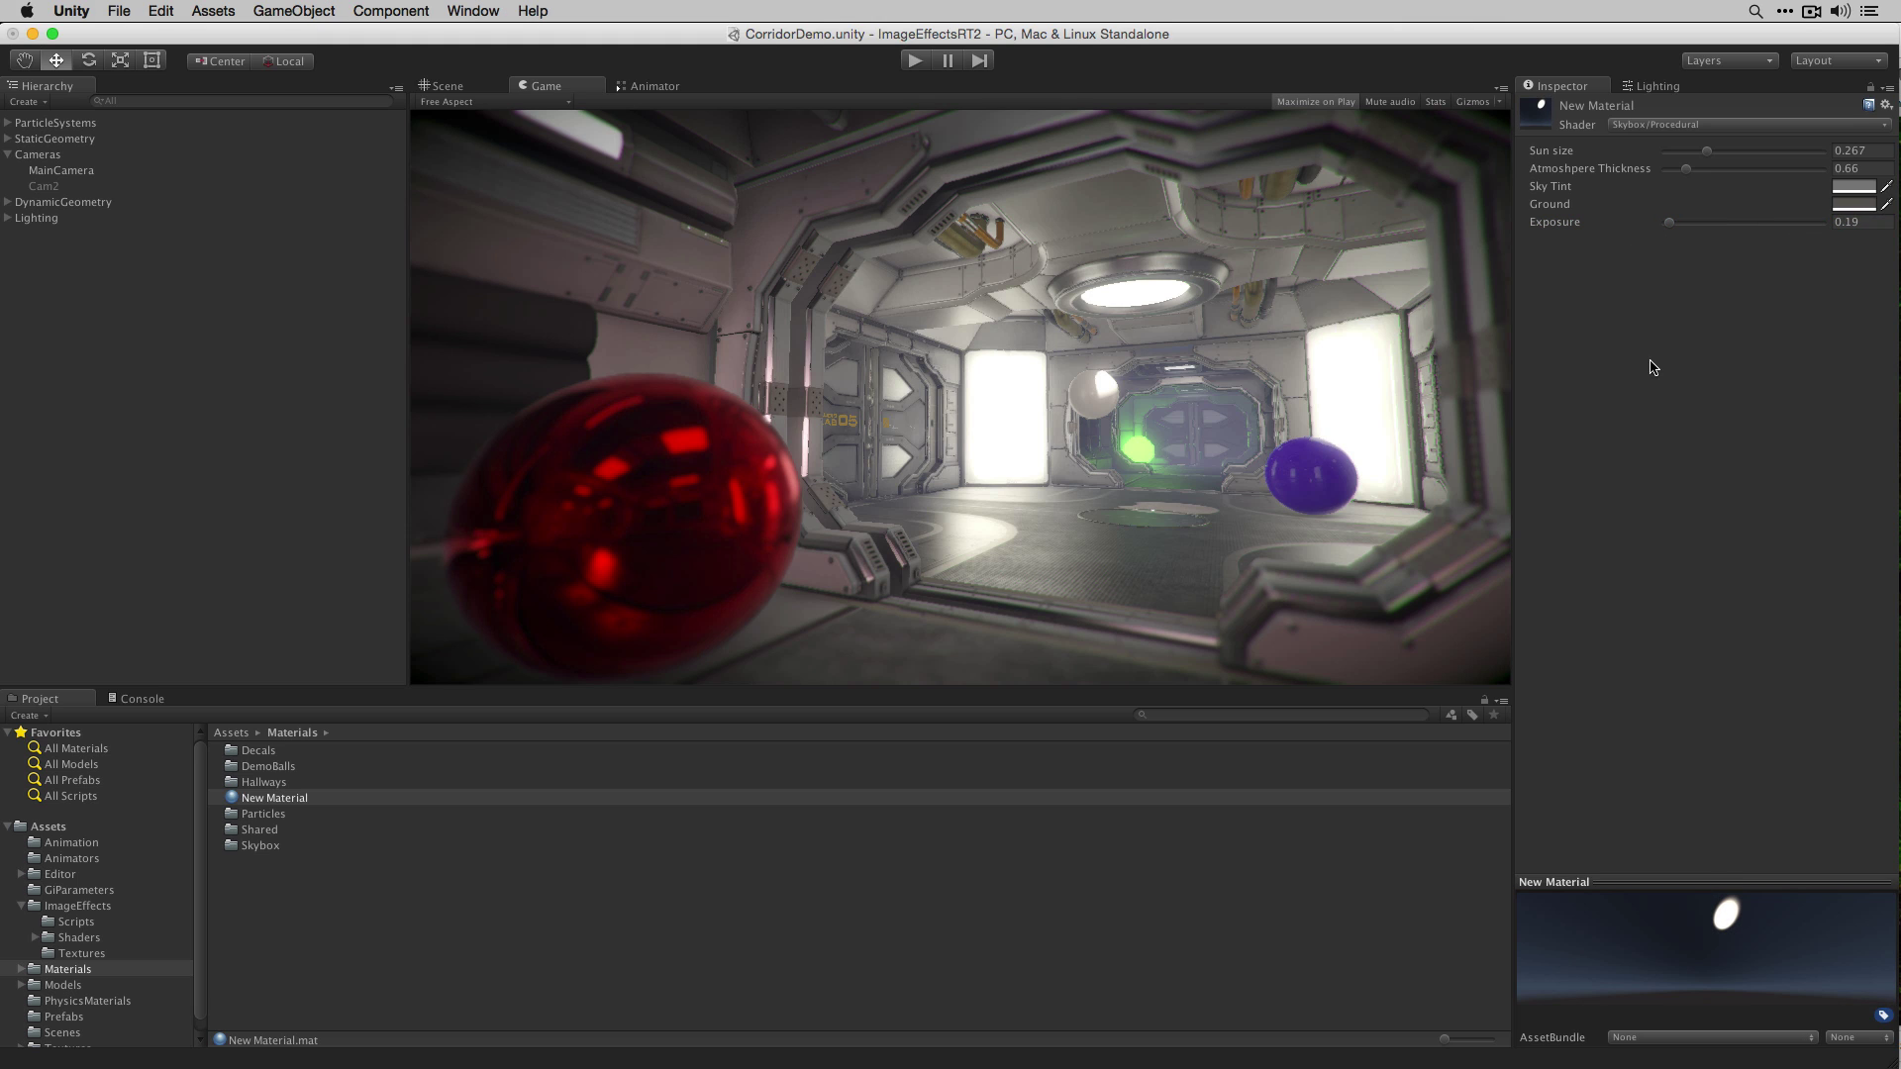